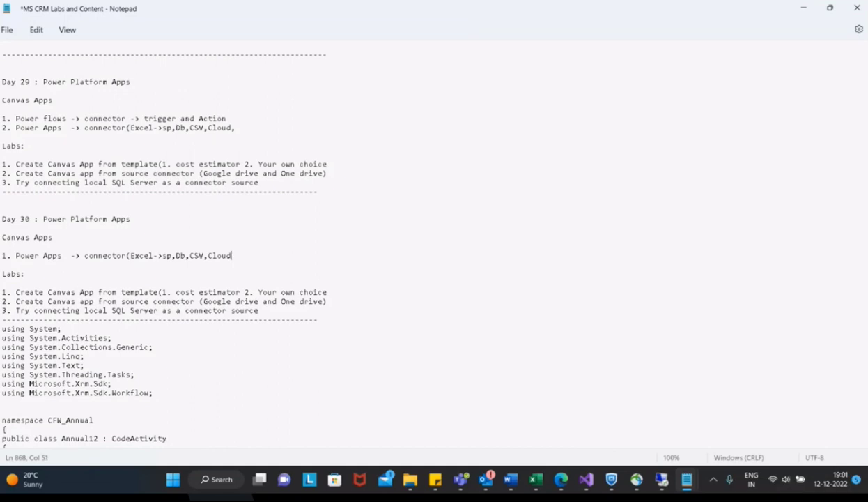
Step: Replace the text after "Power Apps ->" in the Day 30 section with "Custom app creation and data validations"
{"action": "key", "text": "BackSpace"}
{"action": "key", "text": "BackSpace"}
{"action": "key", "text": "BackSpace"}
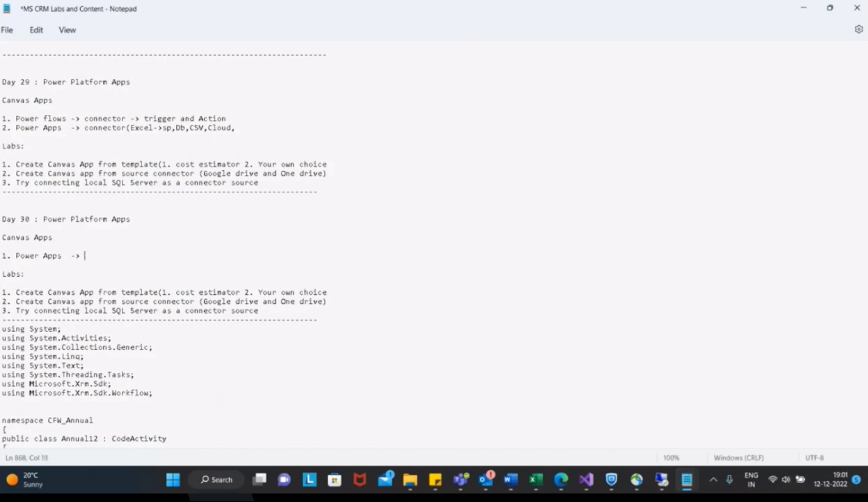
{"action": "type", "text": "Custom"}
{"action": "key", "text": "BackSpace"}
{"action": "key", "text": "BackSpace"}
{"action": "key", "text": "BackSpace"}
{"action": "key", "text": "BackSpace"}
{"action": "key", "text": "BackSpace"}
{"action": "type", "text": "ustom app creation "}
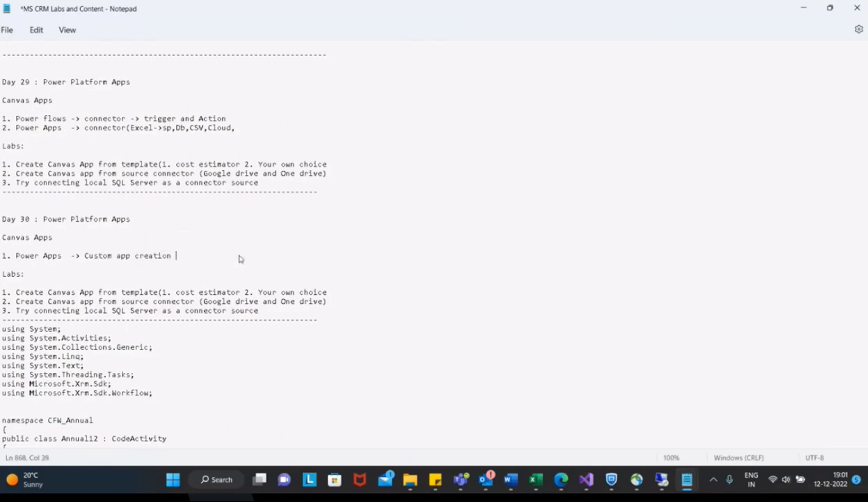
{"action": "type", "text": "and data validations"}
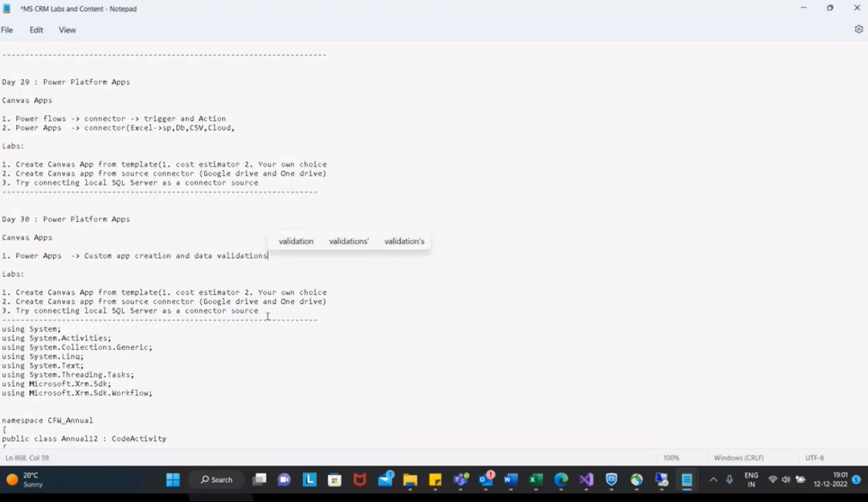
Step: Delete the three numbered lab lines under the Day 30 "Labs:" heading
{"action": "mouse_move", "coordinate": [268, 316]}
{"action": "left_mouse_down"}
{"action": "mouse_move", "coordinate": [145, 310]}
{"action": "mouse_move", "coordinate": [14, 282]}
{"action": "mouse_move", "coordinate": [260, 311]}
{"action": "left_mouse_up"}
{"action": "left_click", "coordinate": [244, 336]}
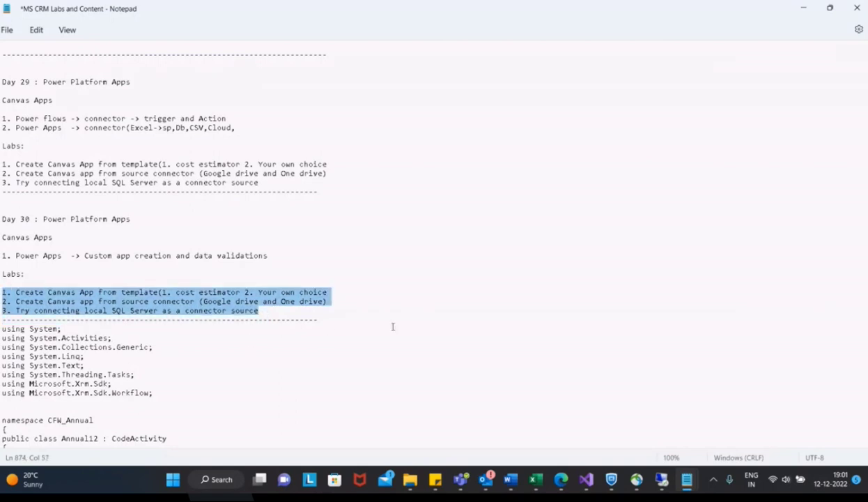
{"action": "key", "text": "BackSpace"}
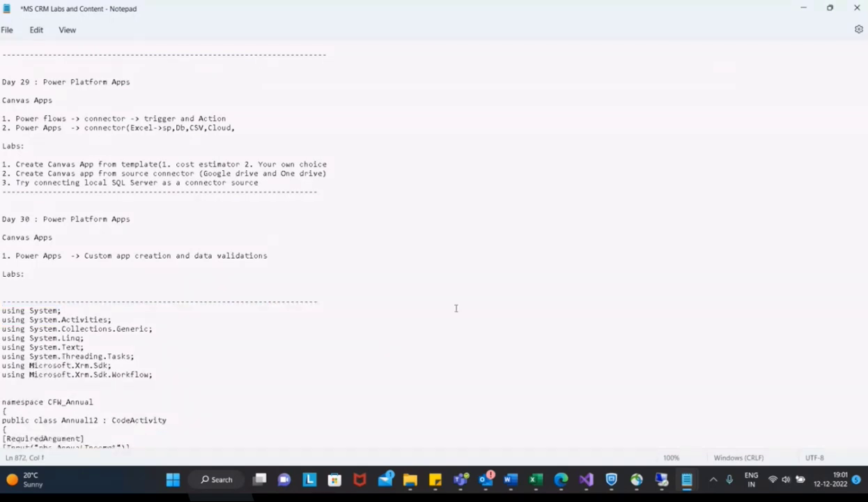
Step: Switch to the Edge browser and open make.powerapps.com in a new tab
{"action": "key", "text": "alt+Tab"}
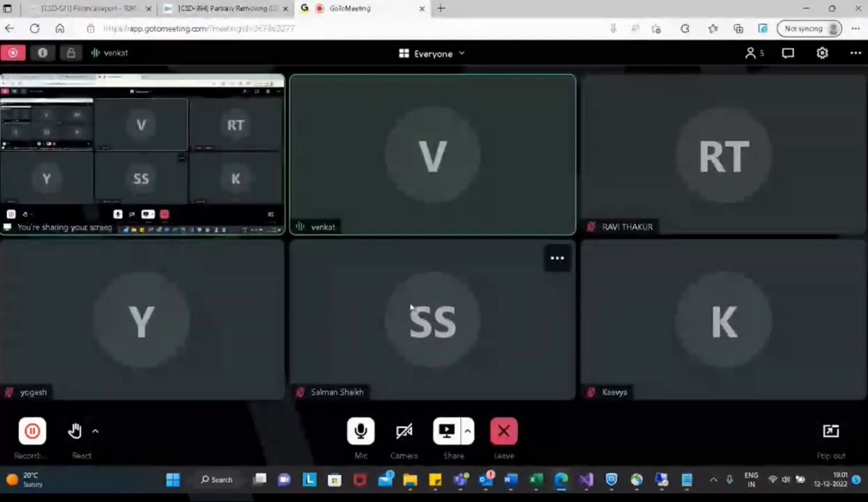
{"action": "left_click", "coordinate": [441, 8]}
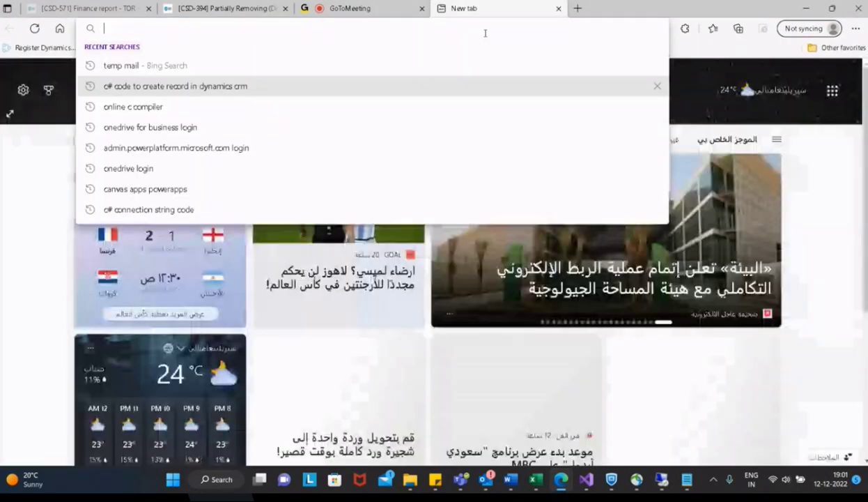
{"action": "type", "text": "make"}
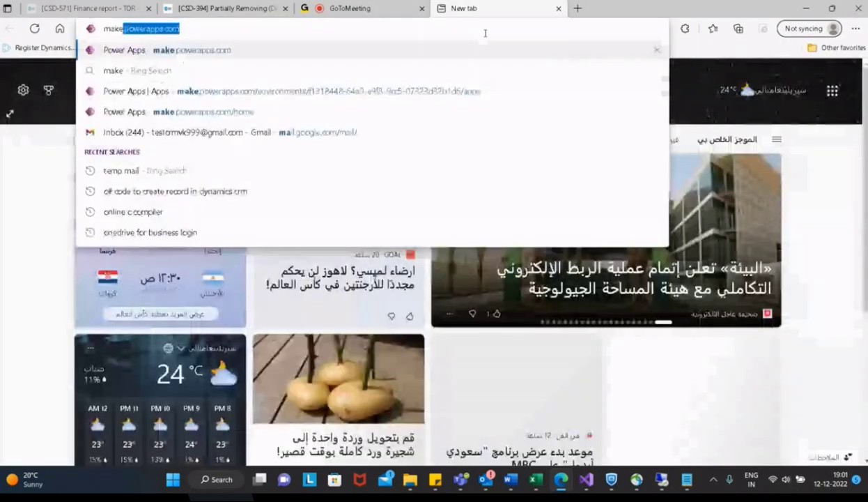
{"action": "key", "text": "Return"}
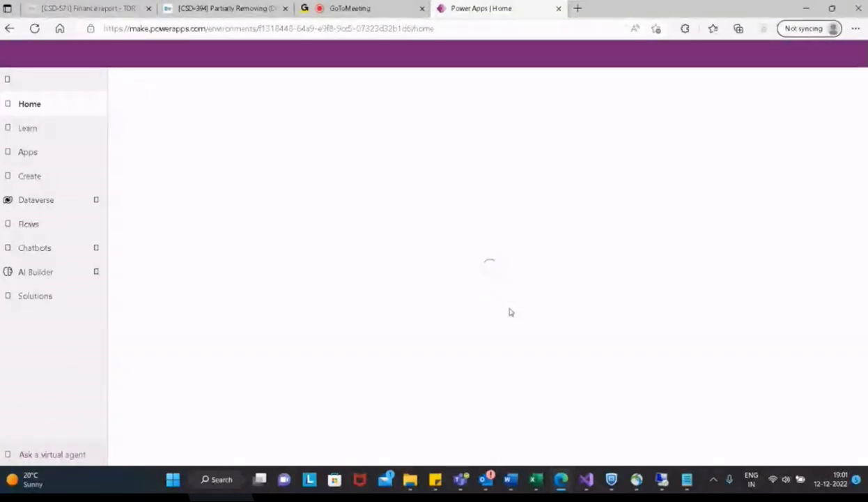
Step: Check the GoToMeeting page, return to Power Apps and open the Dataverse section
{"action": "left_click", "coordinate": [354, 12]}
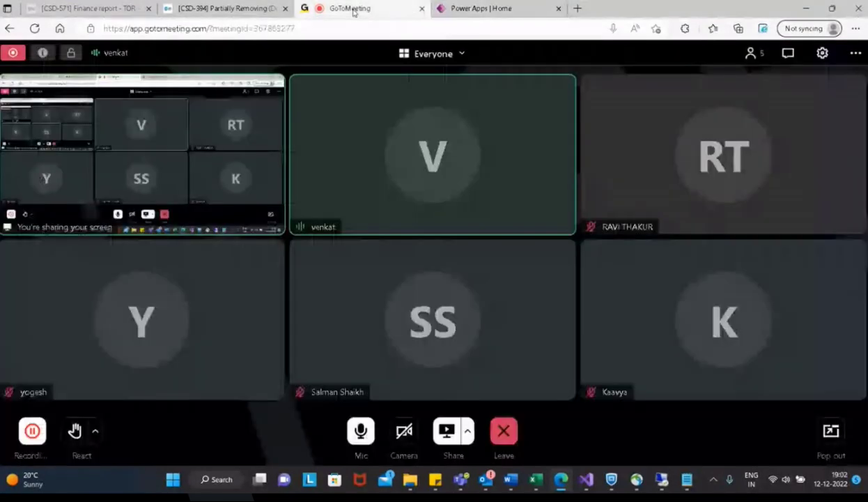
{"action": "left_click", "coordinate": [481, 8]}
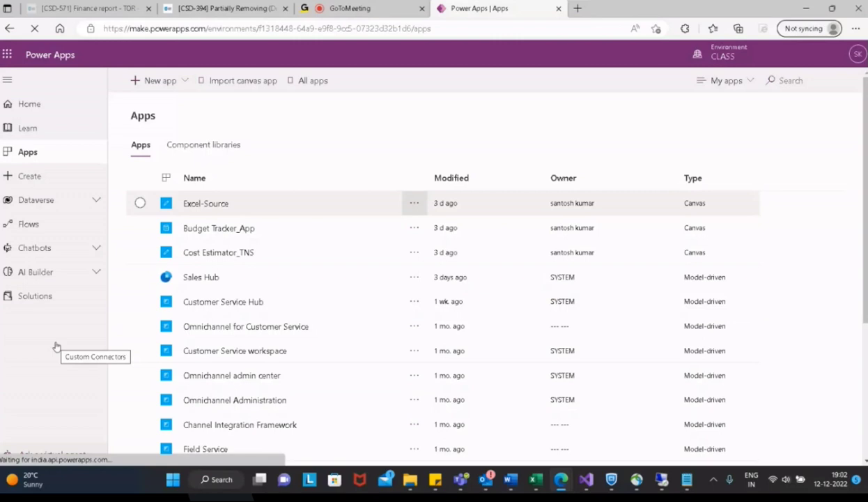
{"action": "left_click", "coordinate": [96, 203]}
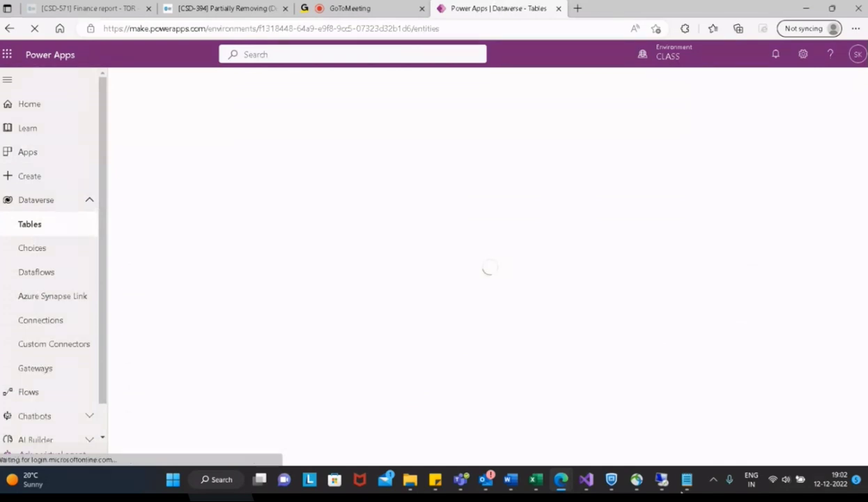
Step: Switch to the MS CRM Labs and Content file in Notepad and add the line "Personal Details" under the Day 30 labs
{"action": "mouse_move", "coordinate": [683, 488]}
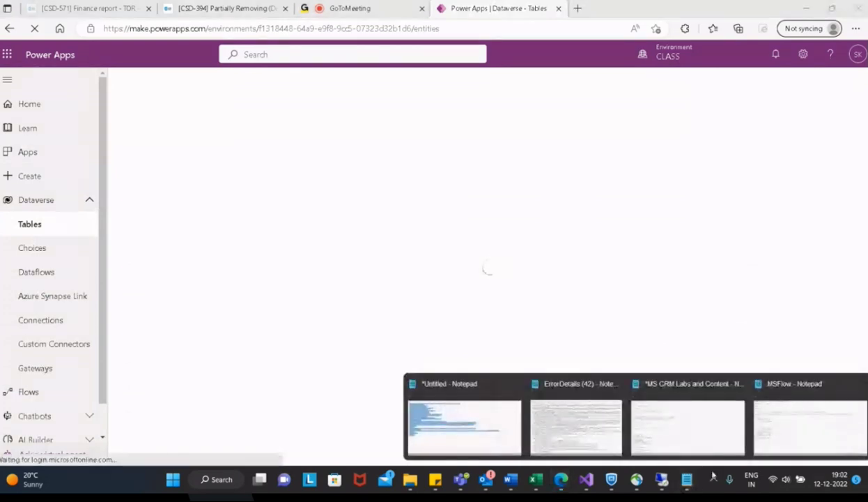
{"action": "left_click", "coordinate": [800, 435]}
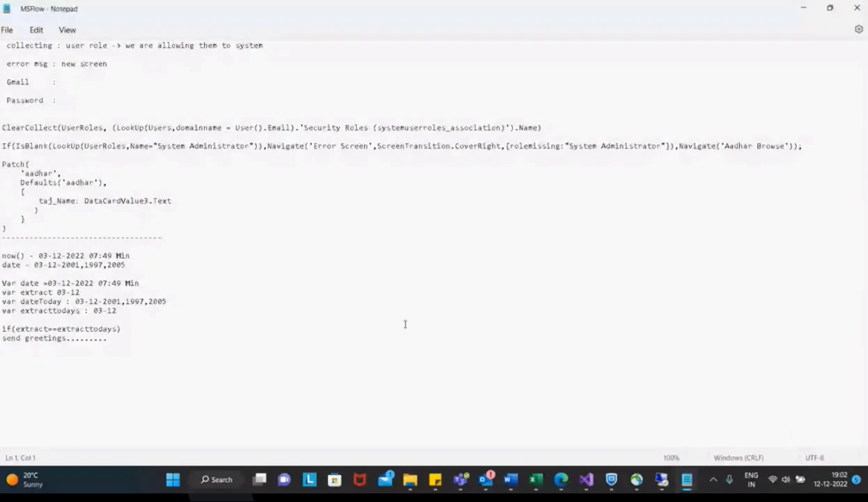
{"action": "mouse_move", "coordinate": [687, 481]}
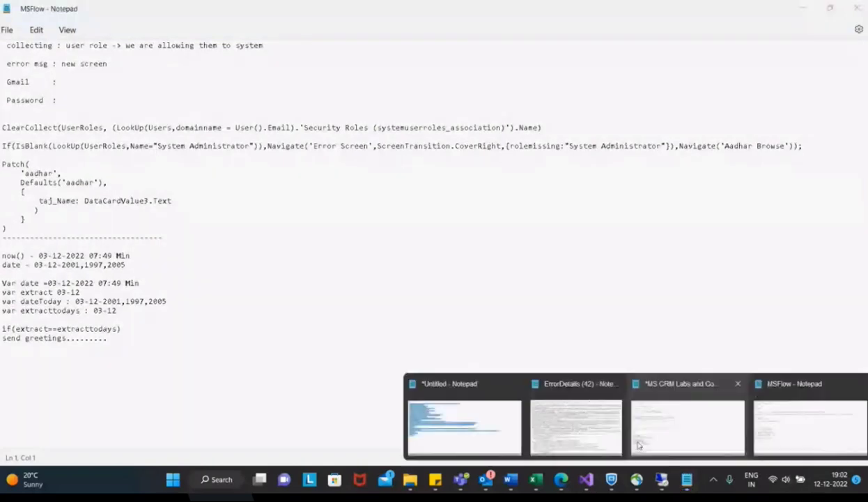
{"action": "left_click", "coordinate": [655, 409]}
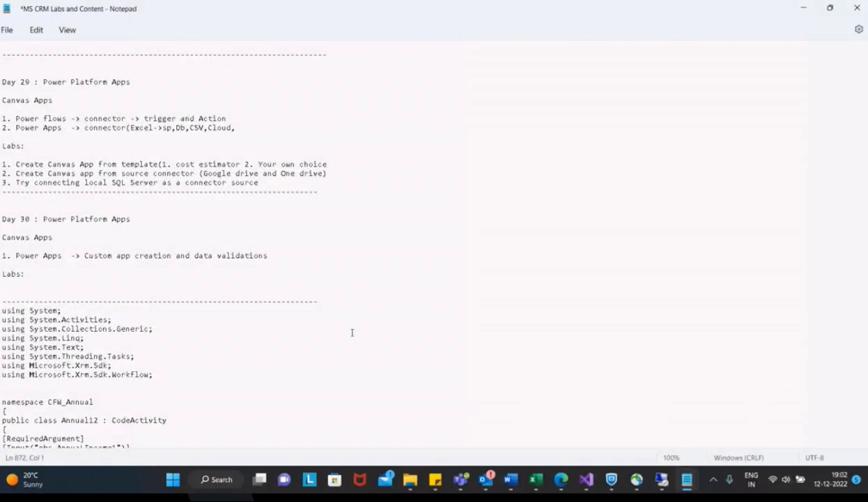
{"action": "type", "text": "Personal d"}
{"action": "key", "text": "shift+F10"}
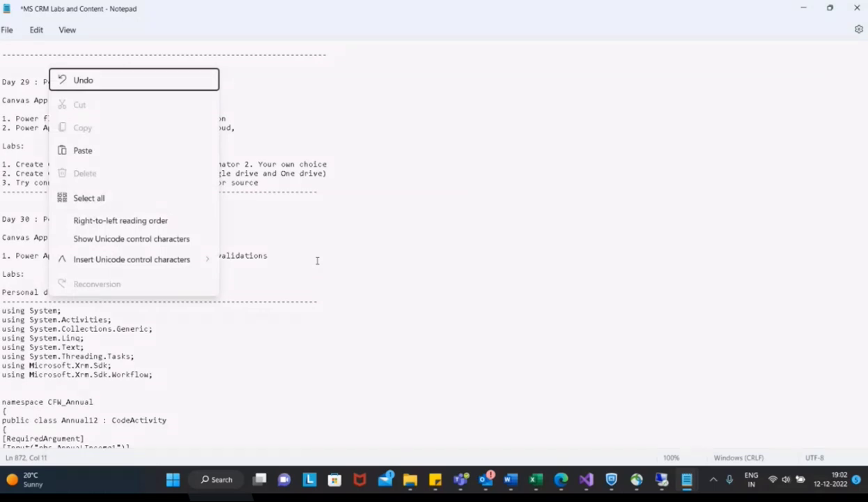
{"action": "key", "text": "Escape"}
{"action": "type", "text": "etails"}
{"action": "key", "text": "Return"}
Step: Add the line "Proffessional Detail's" below "Personal Details" in the Day 30 labs
{"action": "type", "text": "P"}
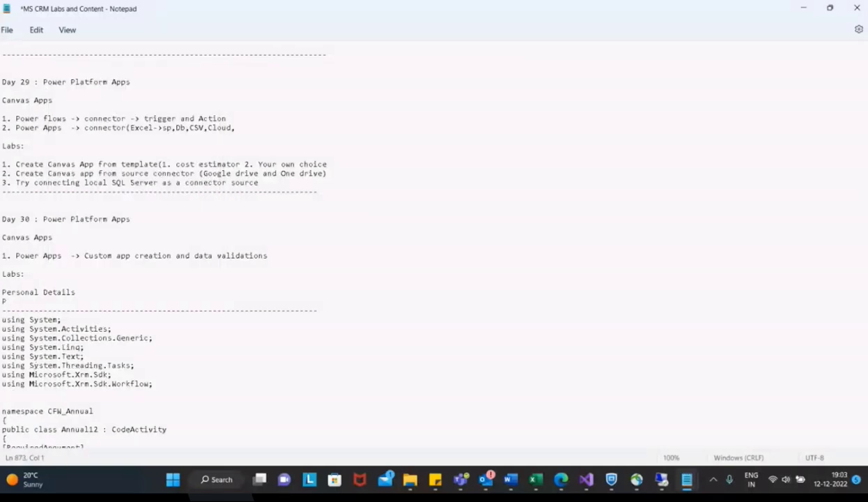
{"action": "type", "text": "roffessional de"}
{"action": "key", "text": "BackSpace"}
{"action": "key", "text": "BackSpace"}
{"action": "type", "text": "Details"}
{"action": "key", "text": "Escape"}
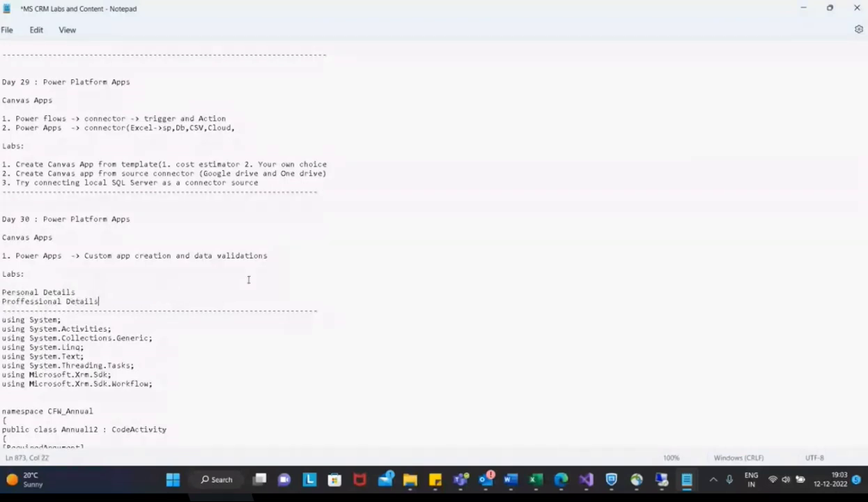
{"action": "key", "text": "Up"}
{"action": "key", "text": "Return"}
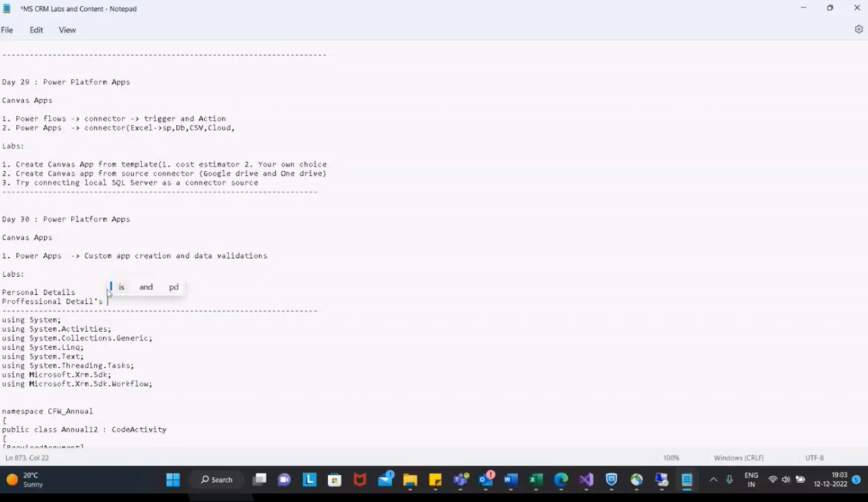
Step: Insert the line "Educations details" between the Personal and Proffessional lines
{"action": "double_click", "coordinate": [78, 293]}
{"action": "type", "text": "is"}
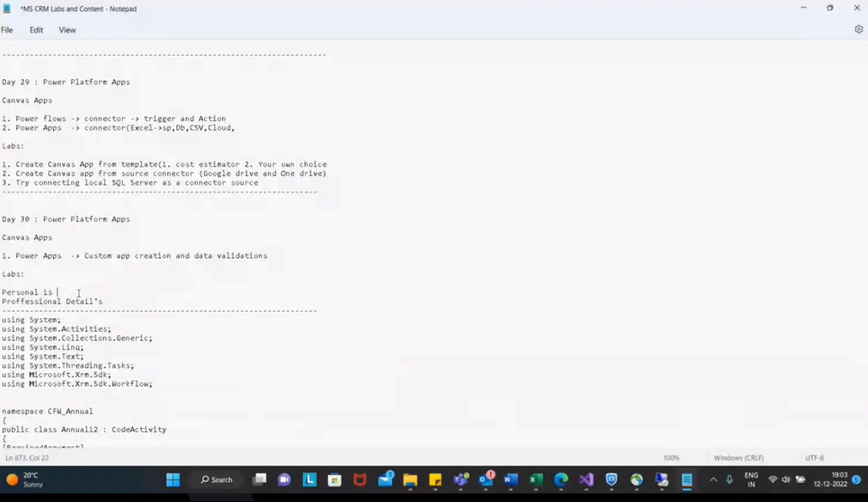
{"action": "key", "text": "Return"}
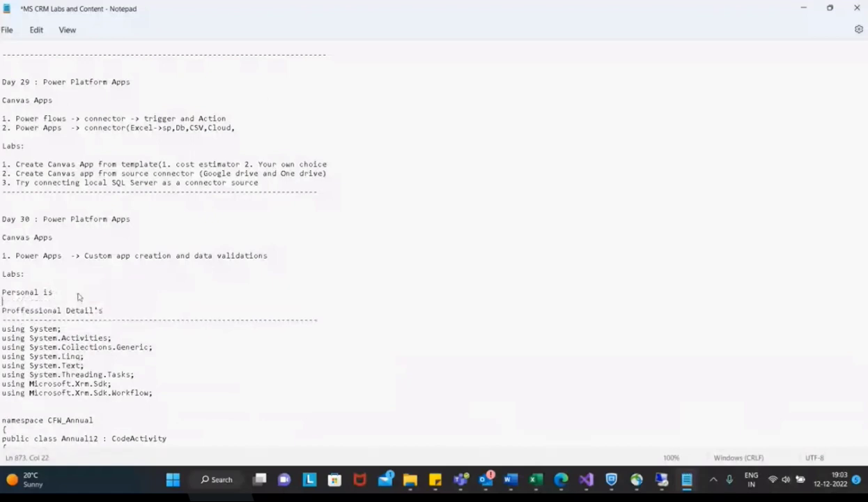
{"action": "type", "text": "Educations details"}
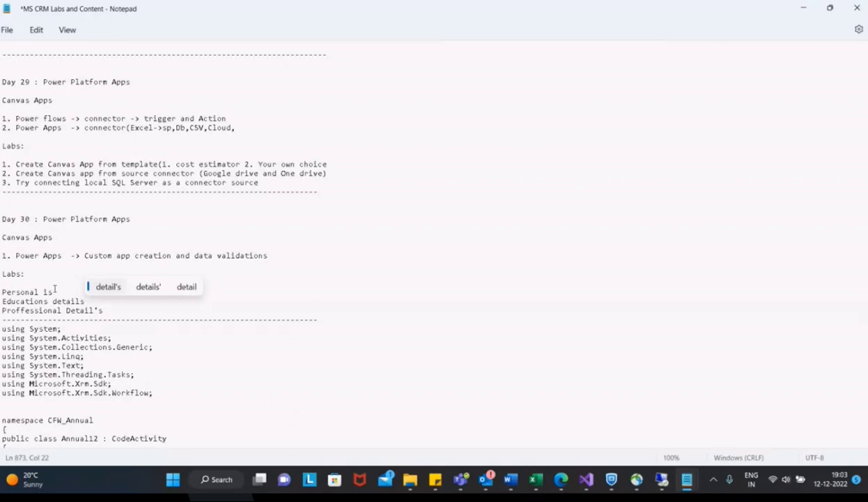
Step: Correct the first Day 30 lab line to read "Personal Details"
{"action": "key", "text": "BackSpace"}
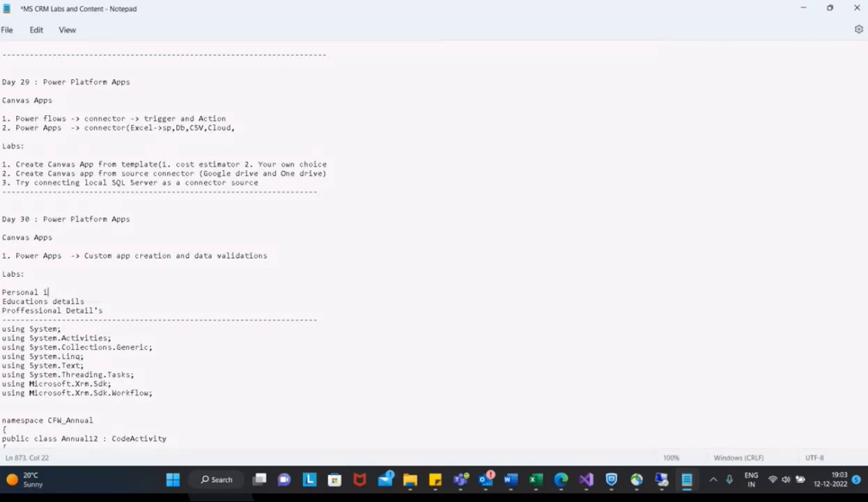
{"action": "key", "text": "BackSpace"}
{"action": "type", "text": "De"}
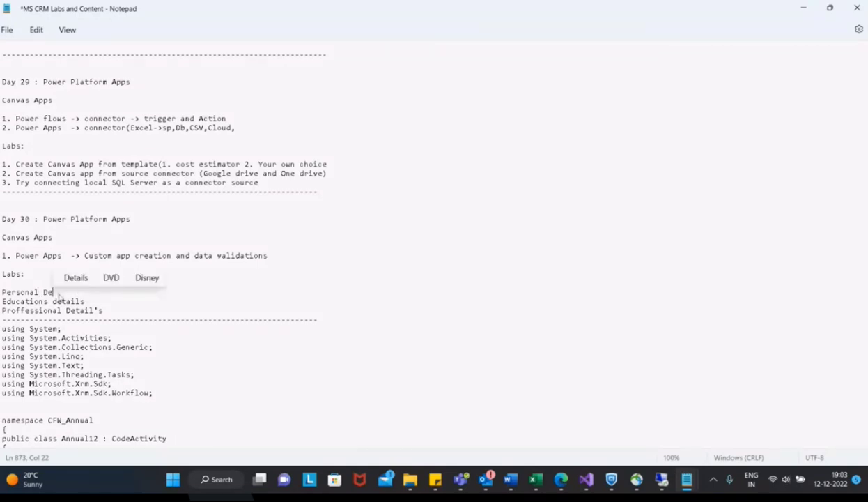
{"action": "type", "text": "tails"}
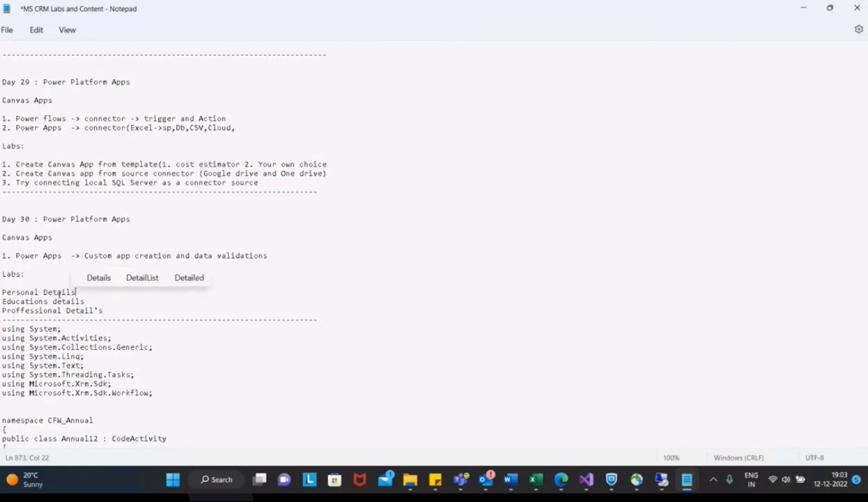
Step: Capitalise "Details" on the Educations line and extend the Personal Details line with ": { Name, Address, Emial, Phone Number, Photo}"
{"action": "left_click", "coordinate": [53, 301]}
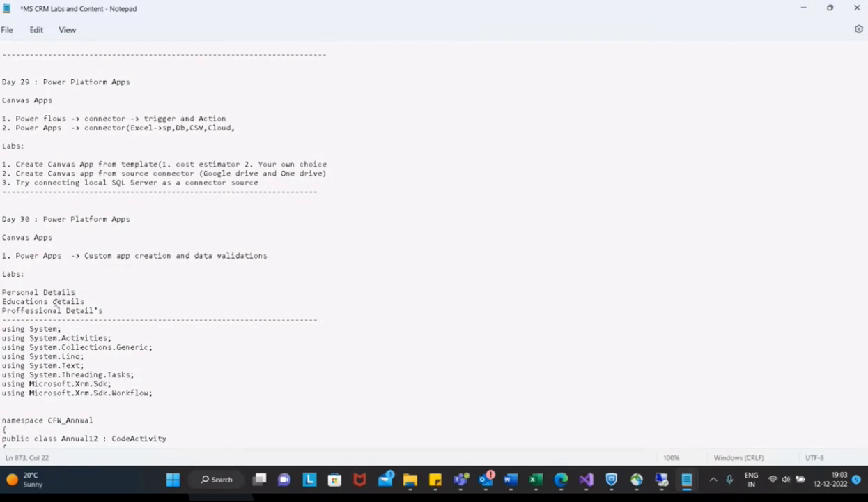
{"action": "key", "text": "Delete"}
{"action": "type", "text": "Details { Name, Address, Em"}
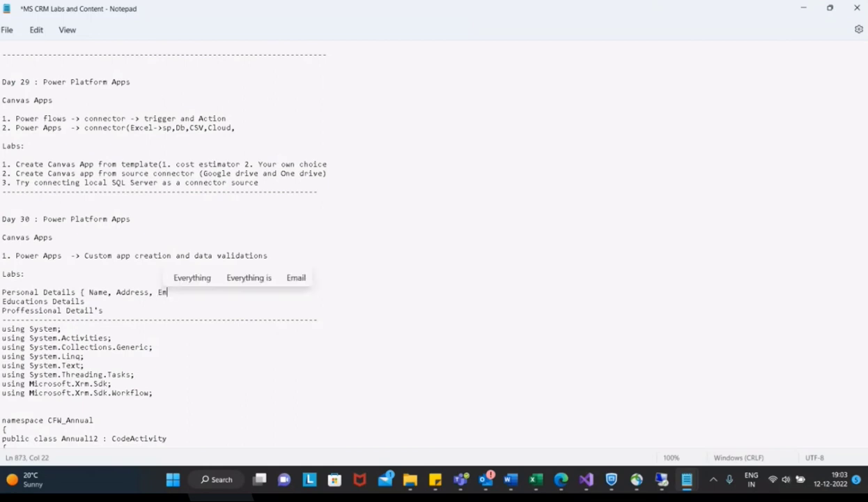
{"action": "type", "text": "ial, Phone Number"}
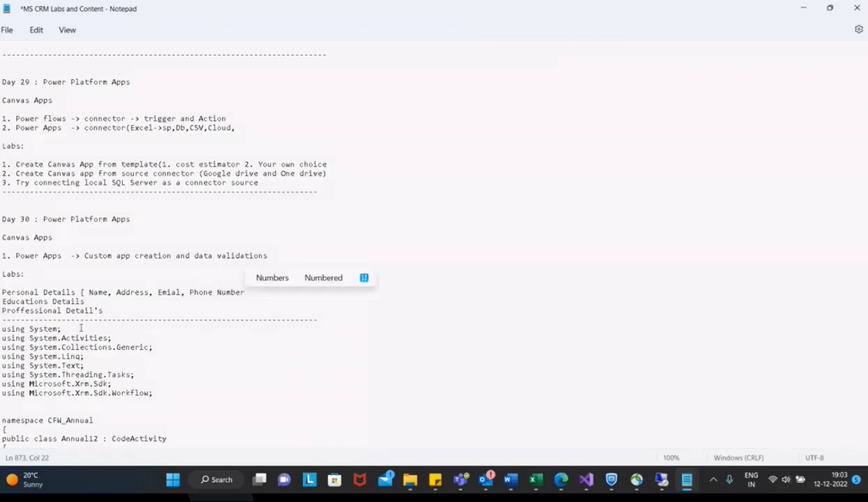
{"action": "type", "text": ", Photo"}
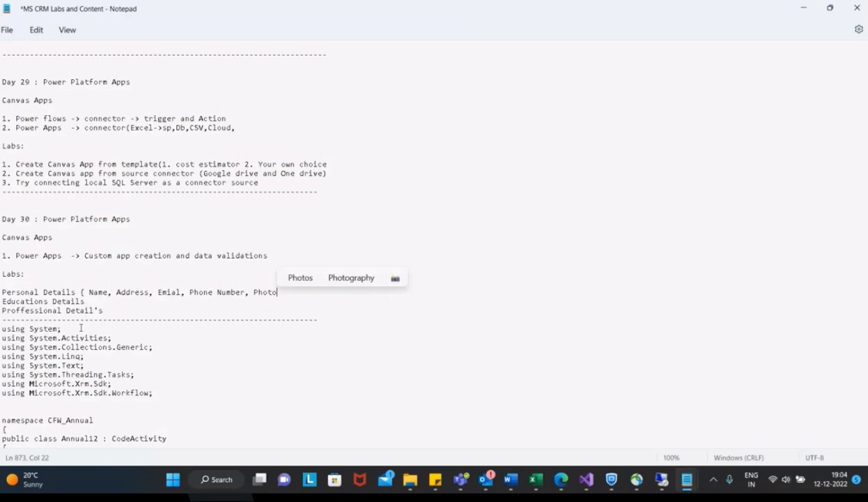
{"action": "type", "text": "}"}
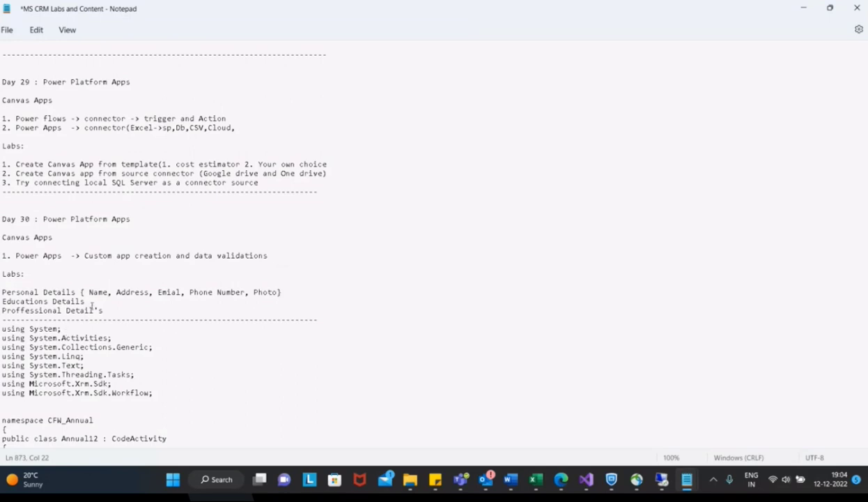
{"action": "left_click", "coordinate": [80, 292]}
{"action": "type", "text": ":"}
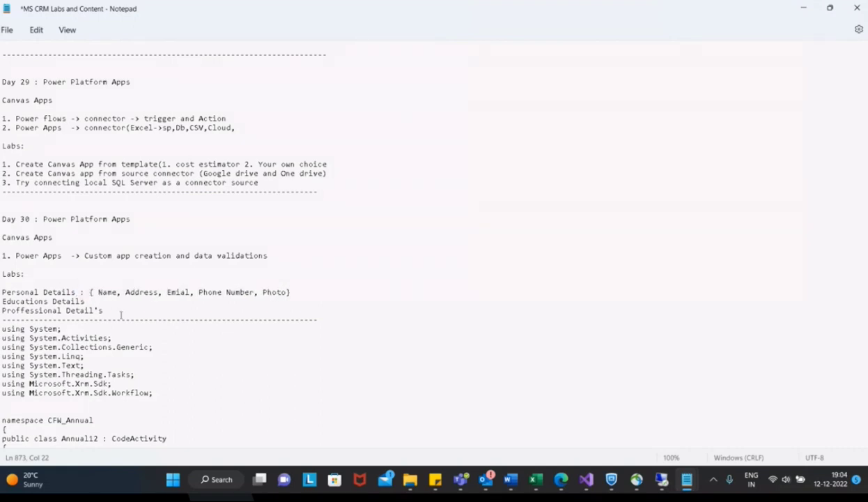
Step: Add "Age" to the Personal Details list and extend the Educations Details line with ": { Qualification, Certifications, University Details"
{"action": "left_click", "coordinate": [105, 302]}
{"action": "type", "text": ": {"}
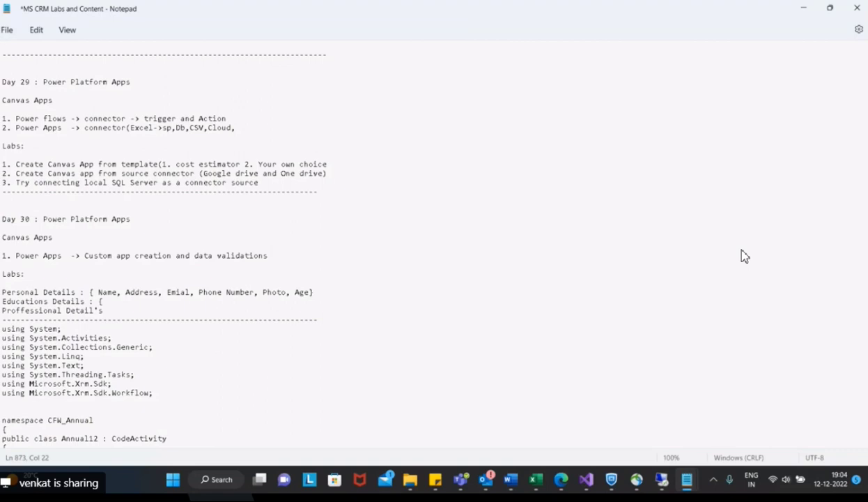
{"action": "type", "text": "Qualification, Certifications,"}
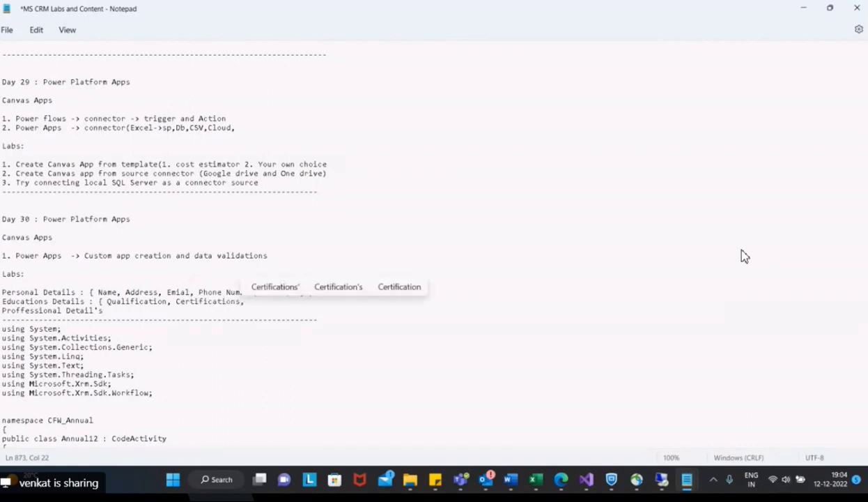
{"action": "type", "text": " Uni"}
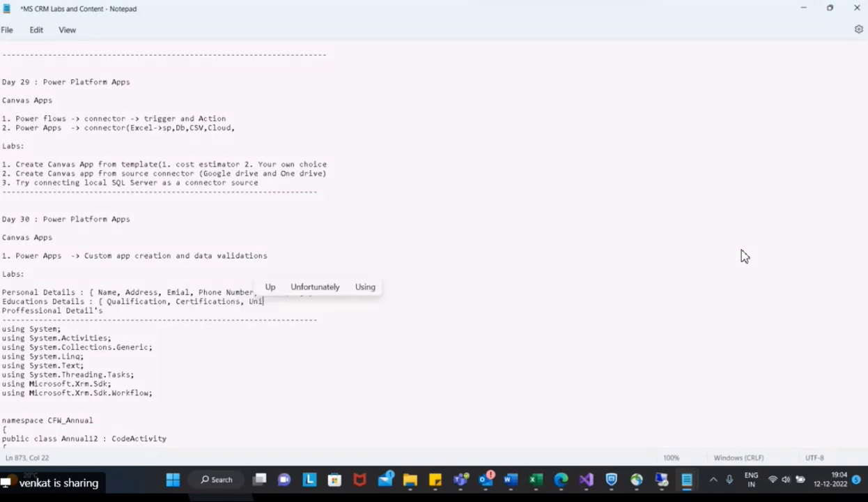
{"action": "type", "text": "versity Details"}
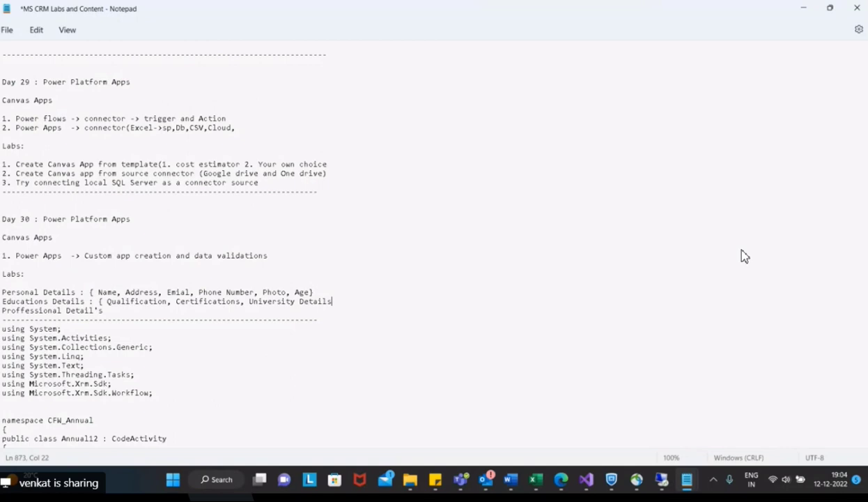
Step: Close the Educations Details list with "}" and start the Proffessional Detail's list with "{ Job,"
{"action": "type", "text": "} Proffessional Detail's { Jio"}
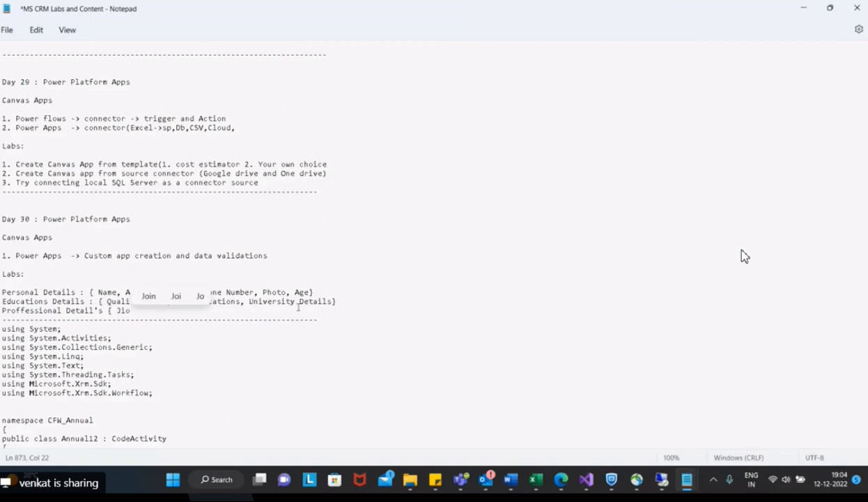
{"action": "key", "text": "BackSpace"}
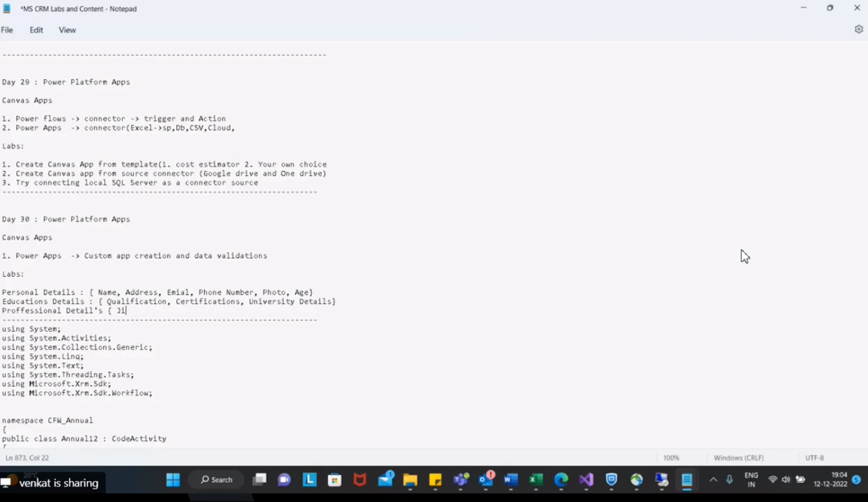
{"action": "key", "text": "BackSpace"}
{"action": "type", "text": "ob,"}
Step: Add "IdProof" to the Personal Details list and "Slary, Pan Card Number" to the Proffessional Detail's list
{"action": "left_click", "coordinate": [309, 292]}
{"action": "type", "text": ", IdP"}
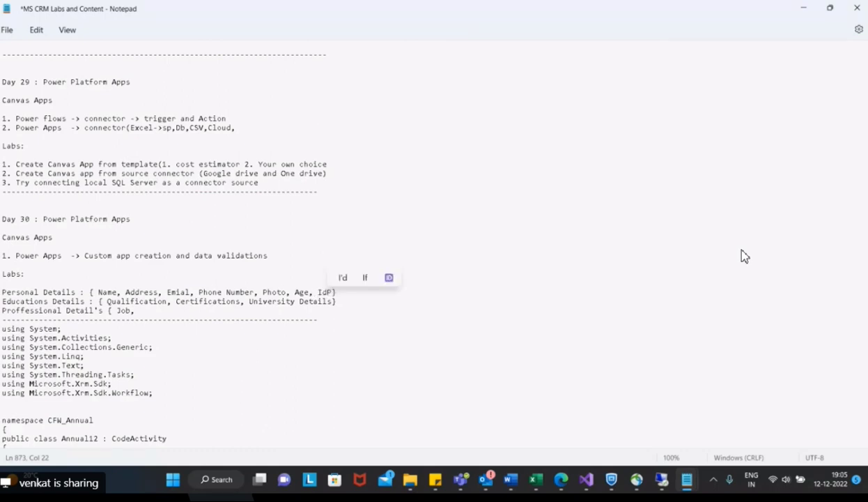
{"action": "type", "text": "roof"}
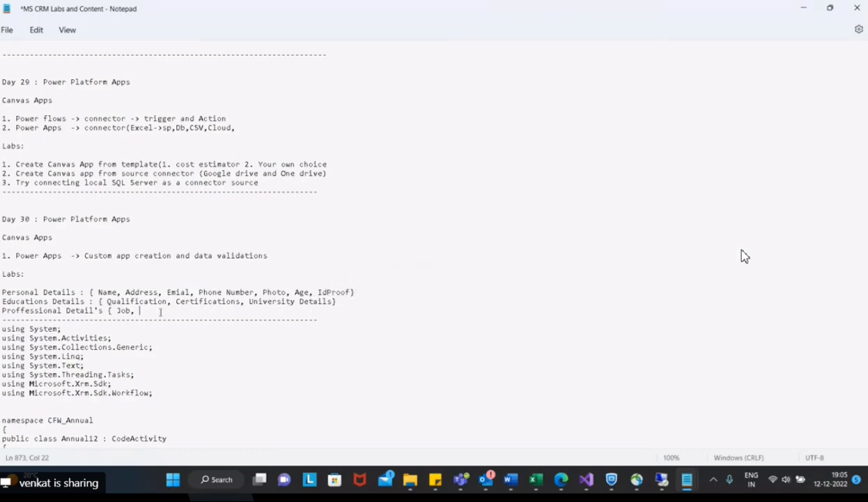
{"action": "type", "text": "Slary, Pan cA"}
{"action": "key", "text": "BackSpace"}
{"action": "type", "text": "ard Number"}
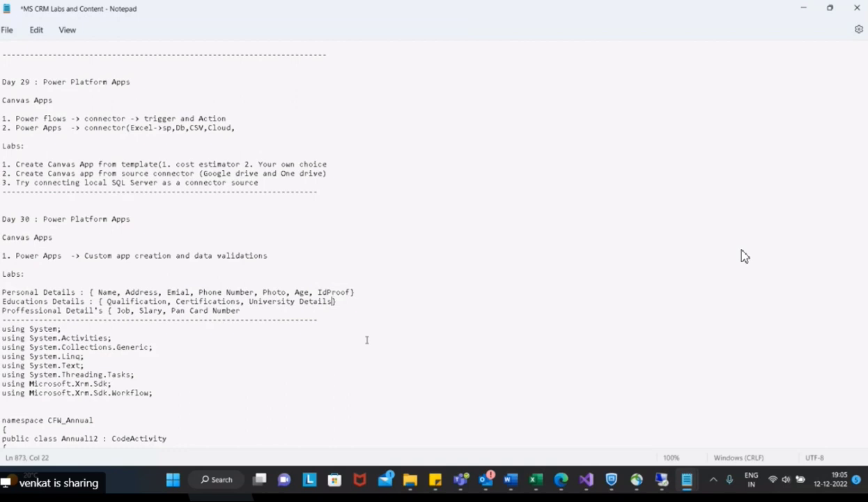
Step: Add "Languages Know, Expertise Area" to the end of the Educations Details list
{"action": "type", "text": ","}
{"action": "type", "text": " L"}
{"action": "type", "text": "anguages "}
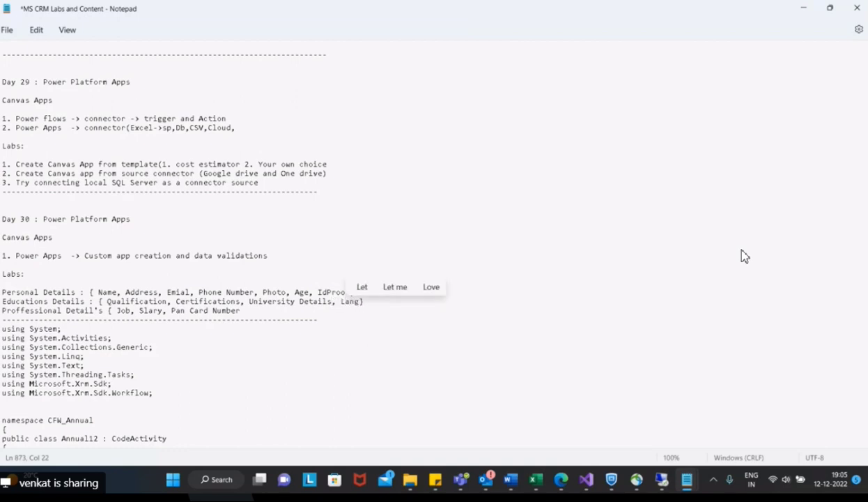
{"action": "type", "text": "know, Ex"}
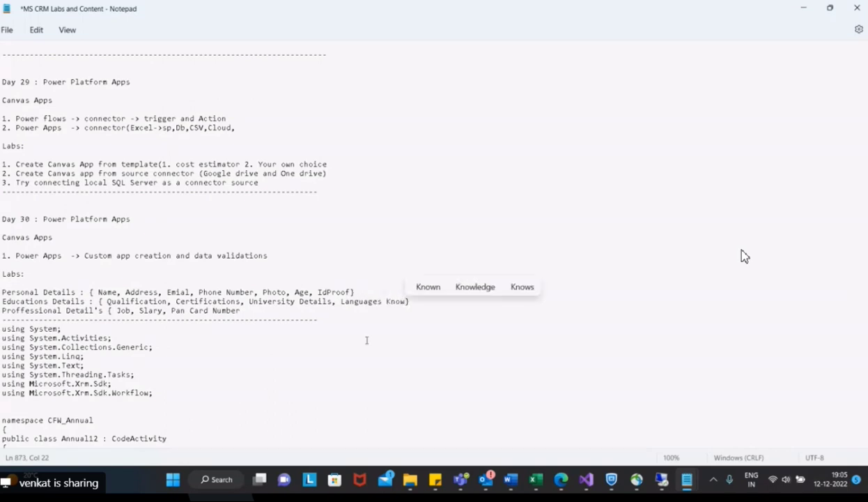
{"action": "type", "text": "pertise Are"}
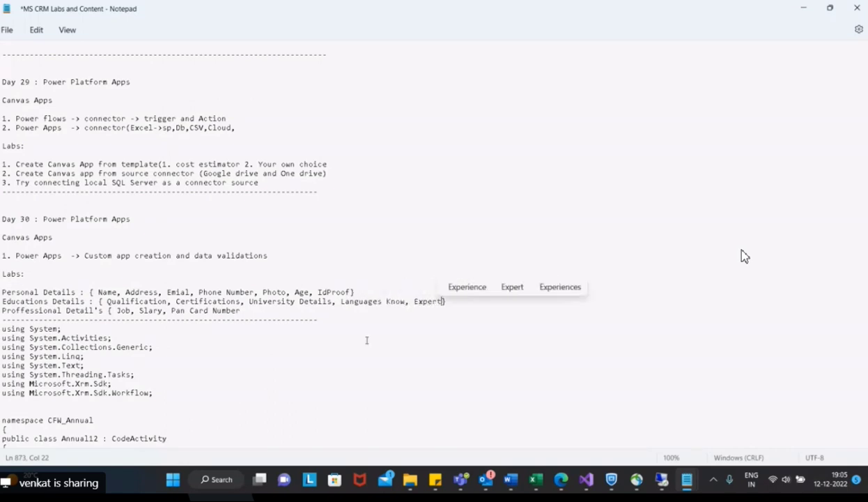
{"action": "type", "text": "a"}
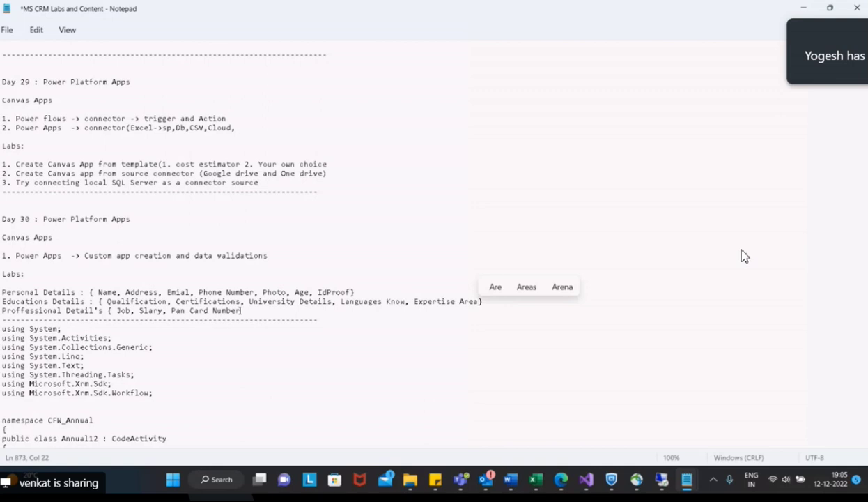
Step: Correct "Slary" to "Salary" and close the Proffessional Detail's list with "}"
{"action": "left_click", "coordinate": [144, 310]}
{"action": "type", "text": "a"}
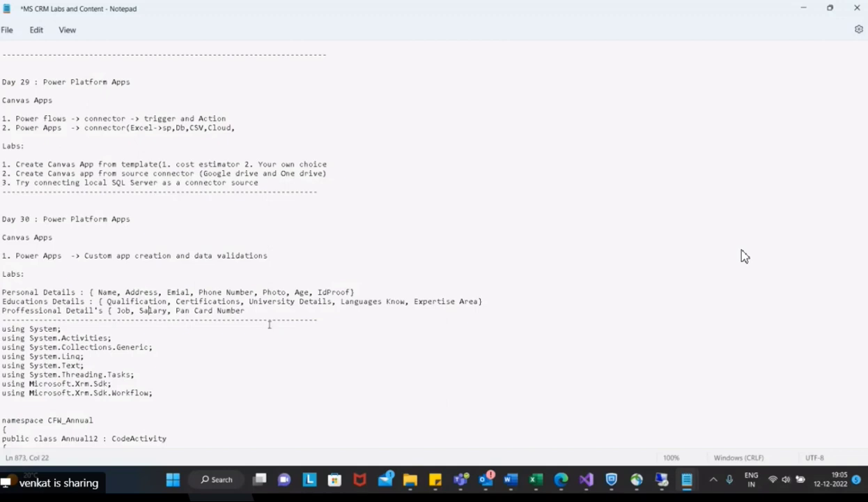
{"action": "key", "text": "End"}
{"action": "type", "text": "}"}
Step: Switch to Power Apps, save a new Dataverse table named Aardhar, and open its columns
{"action": "key", "text": "alt+Tab"}
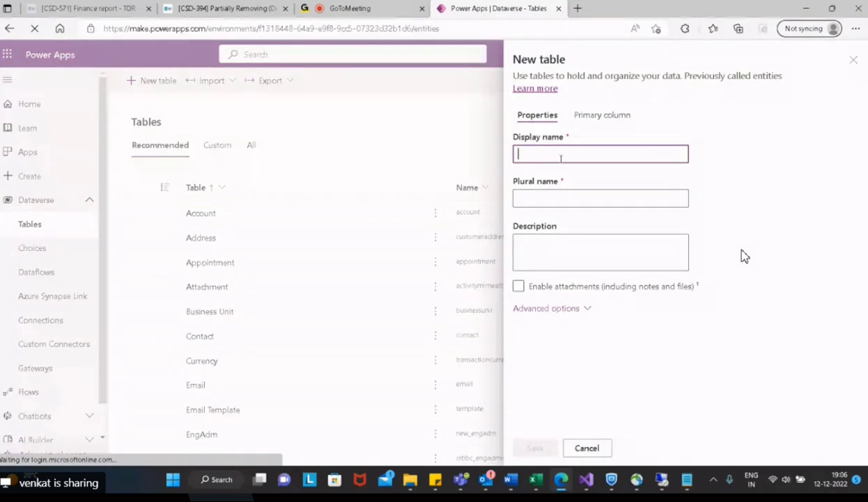
{"action": "type", "text": "Aardhar"}
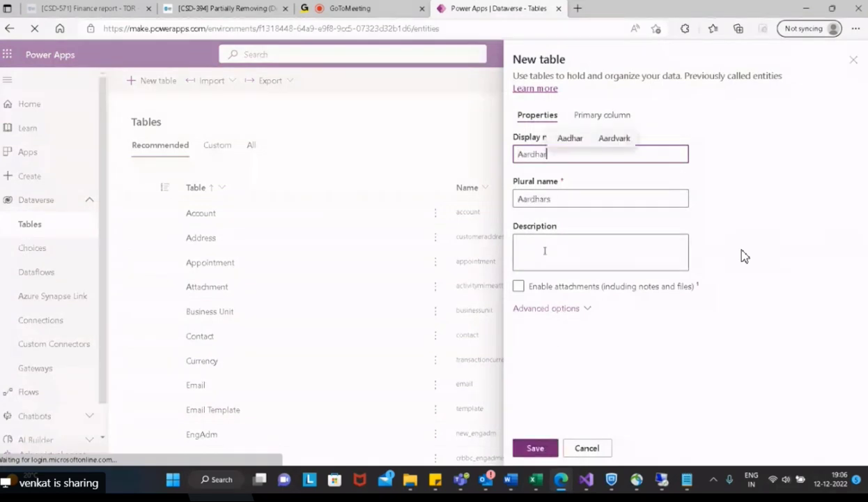
{"action": "left_click", "coordinate": [535, 450]}
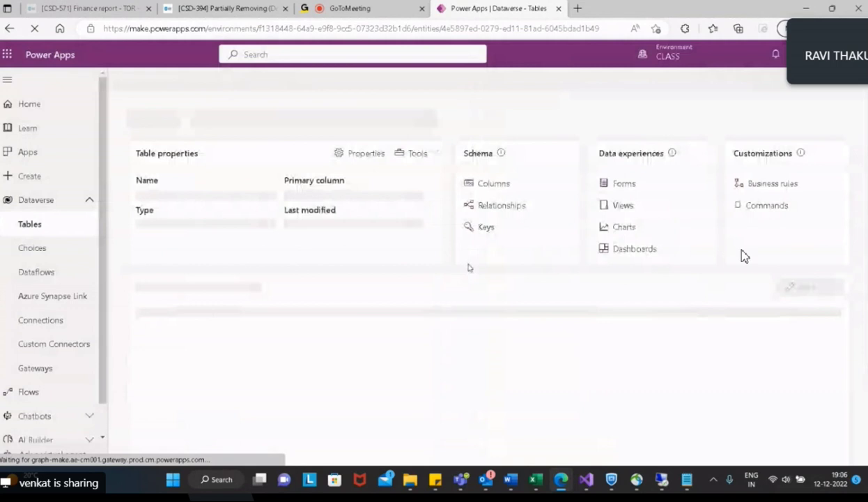
{"action": "left_click", "coordinate": [494, 184]}
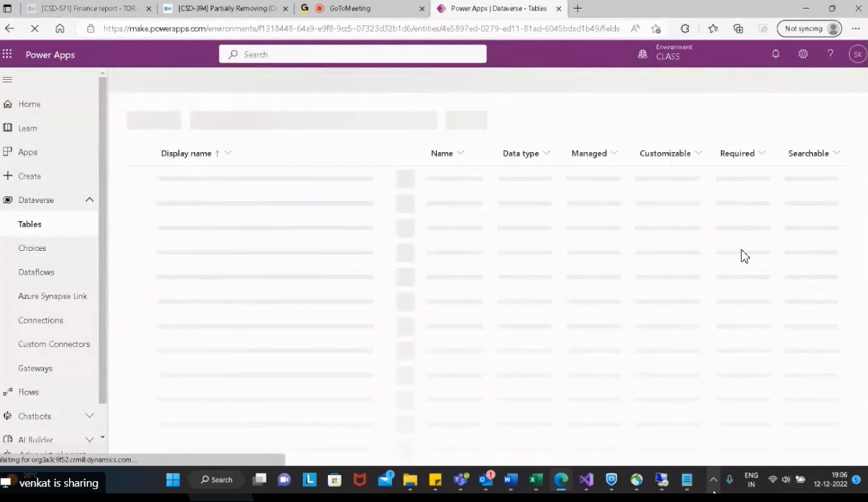
{"action": "mouse_move", "coordinate": [690, 481]}
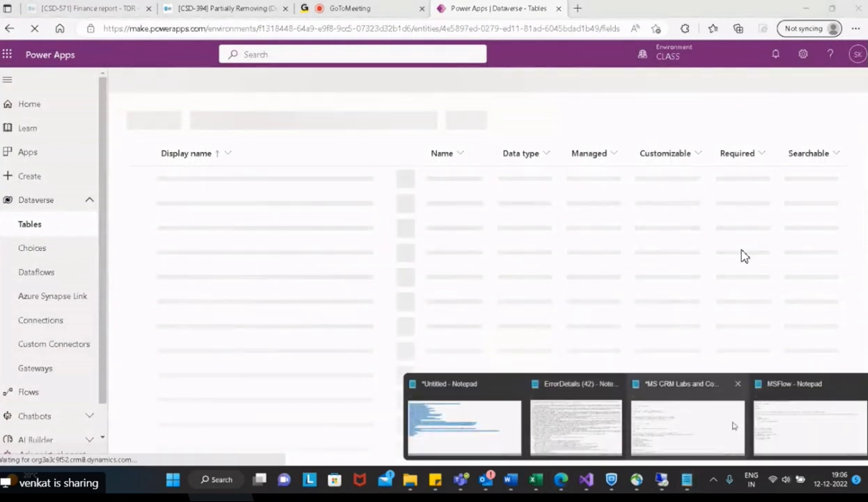
{"action": "left_click", "coordinate": [795, 425]}
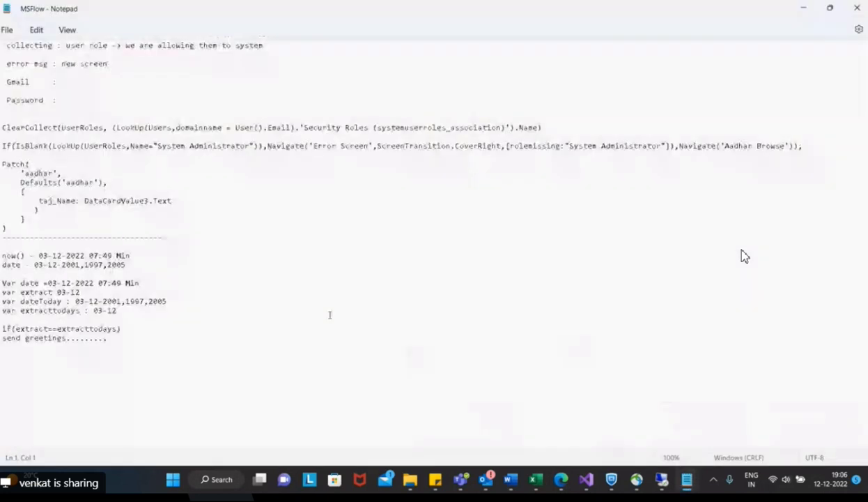
{"action": "left_click", "coordinate": [804, 9]}
Step: Copy the three Day 30 details lines from the MS CRM Labs and Content notes and send them to everyone in the GoToMeeting chat
{"action": "mouse_move", "coordinate": [688, 481]}
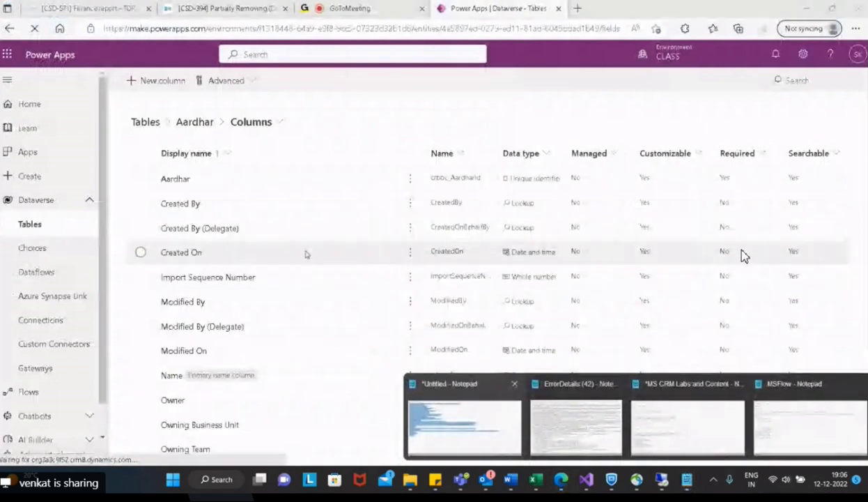
{"action": "left_click", "coordinate": [680, 430]}
{"action": "left_click_drag", "start_coordinate": [251, 311], "coordinate": [5, 286]}
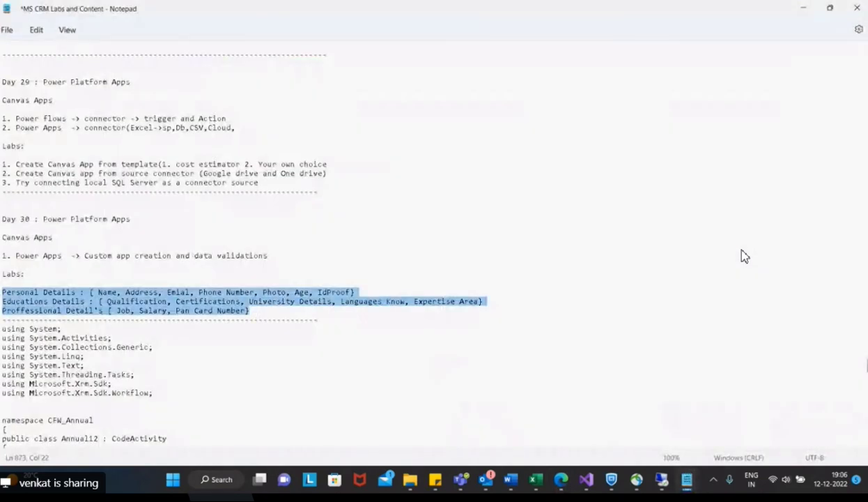
{"action": "left_click", "coordinate": [805, 10]}
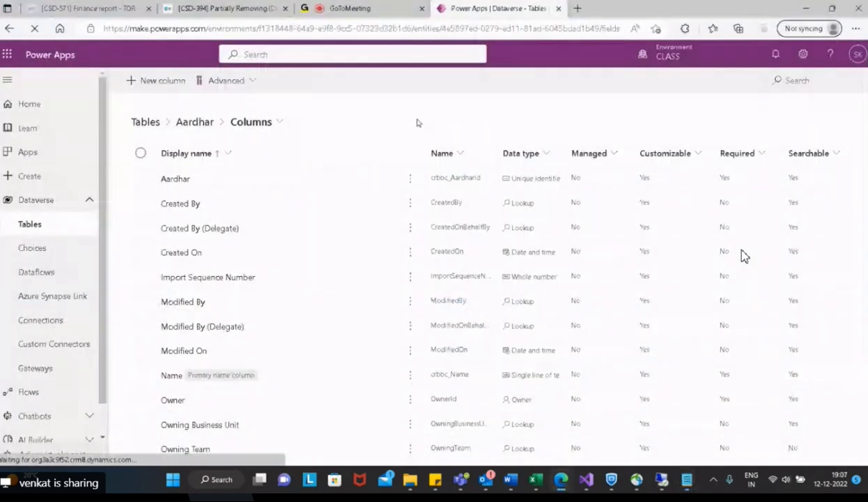
{"action": "key", "text": "ctrl+shift+Tab"}
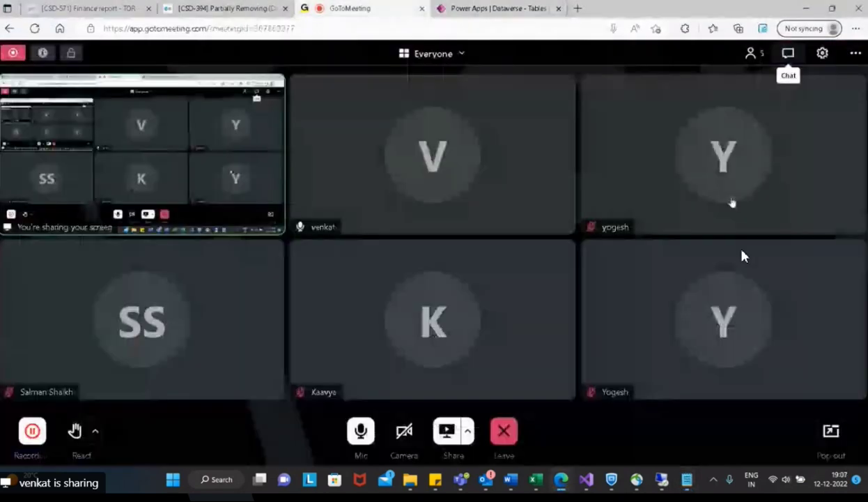
{"action": "left_click", "coordinate": [786, 56]}
{"action": "key", "text": "ctrl+v"}
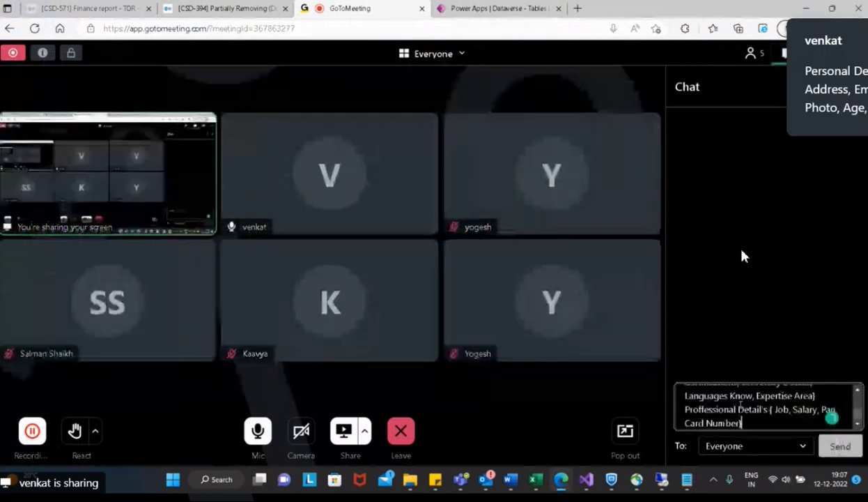
{"action": "key", "text": "Return"}
Step: Back in Power Apps, add a Whole number column named Age to the Aardhar table
{"action": "mouse_move", "coordinate": [561, 486]}
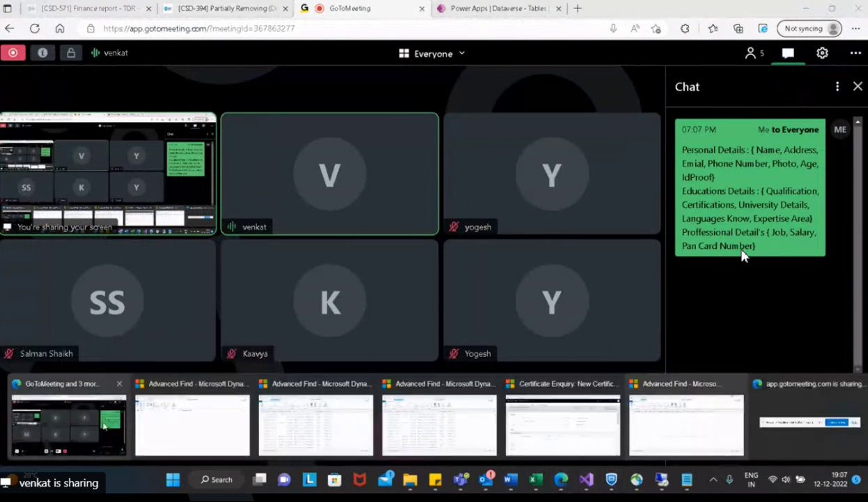
{"action": "left_click", "coordinate": [509, 15]}
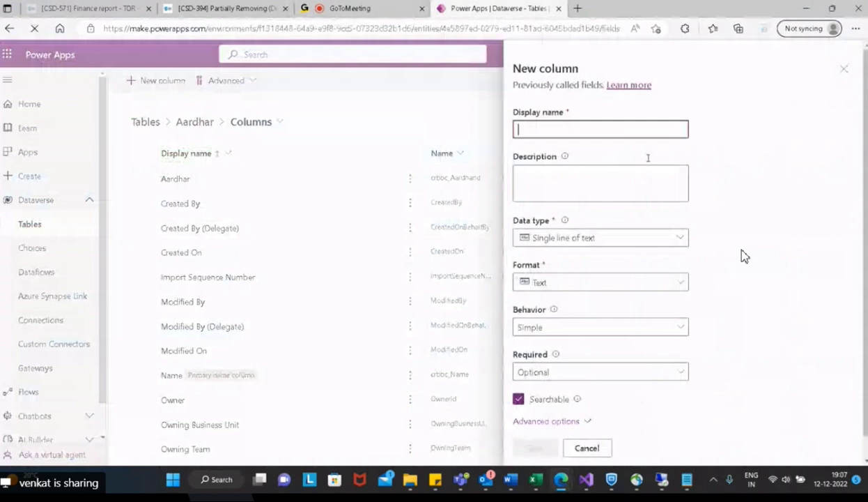
{"action": "type", "text": "Age"}
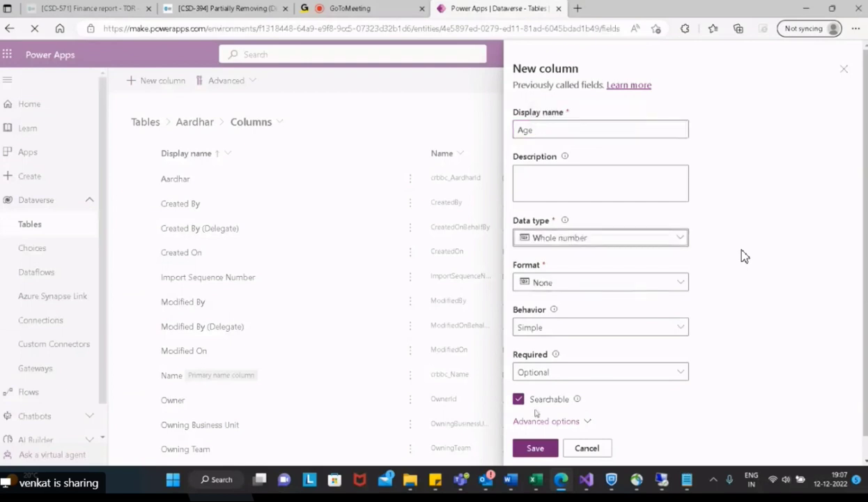
{"action": "left_click", "coordinate": [523, 444]}
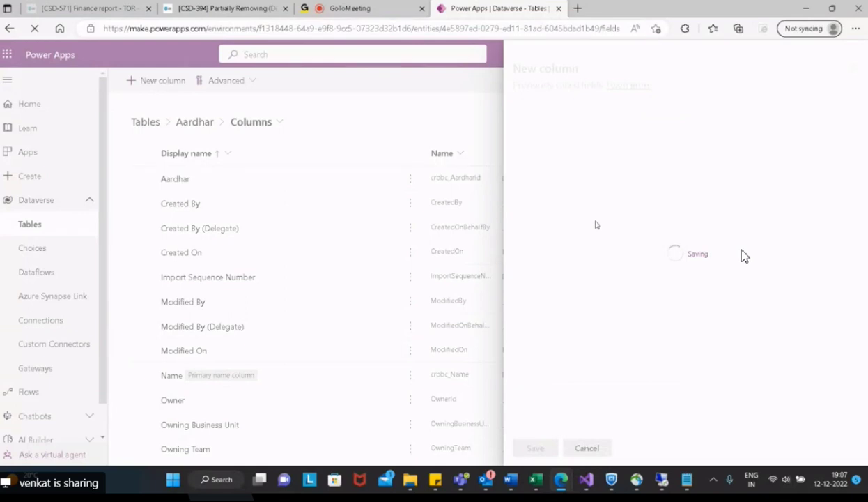
Step: Start a new Aardhar column and check the Day 30 field list in the MS CRM Labs and Content notes and GoToMeeting chat
{"action": "left_click", "coordinate": [168, 80]}
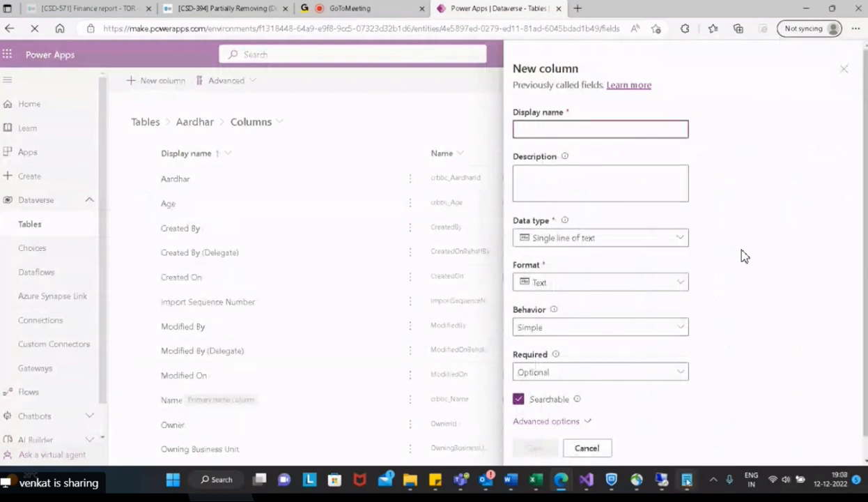
{"action": "mouse_move", "coordinate": [687, 480]}
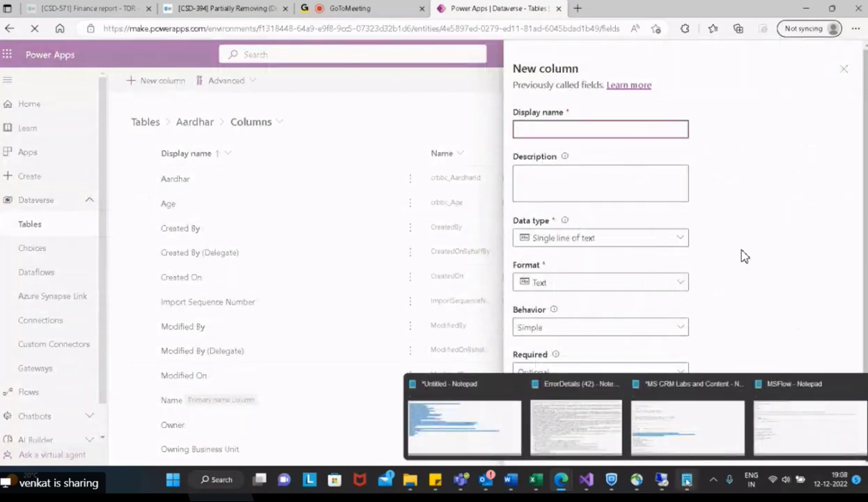
{"action": "left_click", "coordinate": [674, 429]}
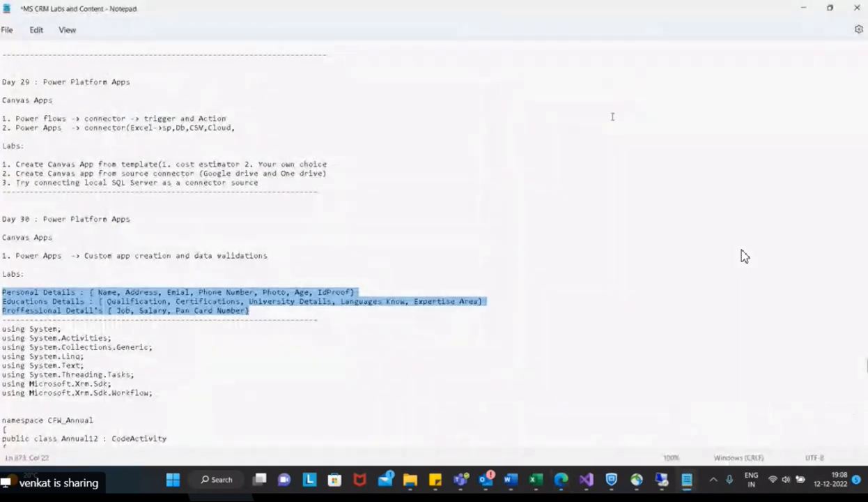
{"action": "left_click", "coordinate": [805, 11]}
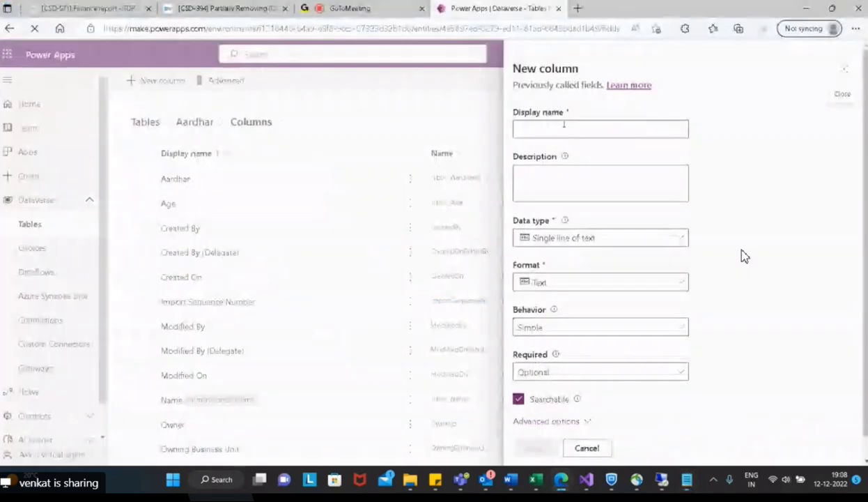
{"action": "left_click", "coordinate": [348, 9]}
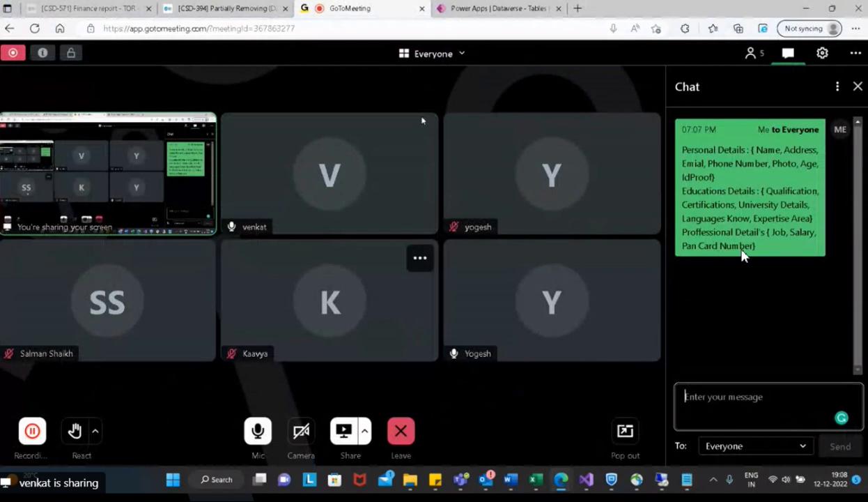
{"action": "key", "text": "ctrl+Tab"}
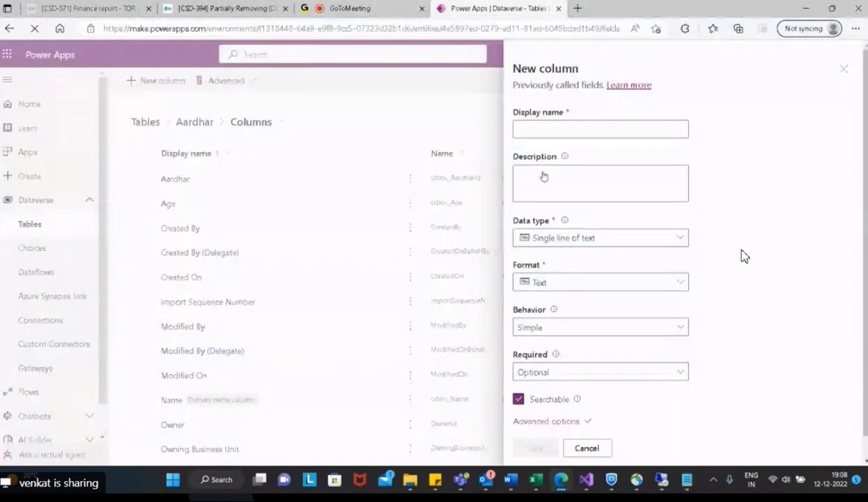
Step: Name the new column Address, set it to single line of text in Rich text format, and save it
{"action": "type", "text": "Address"}
{"action": "left_click", "coordinate": [619, 239]}
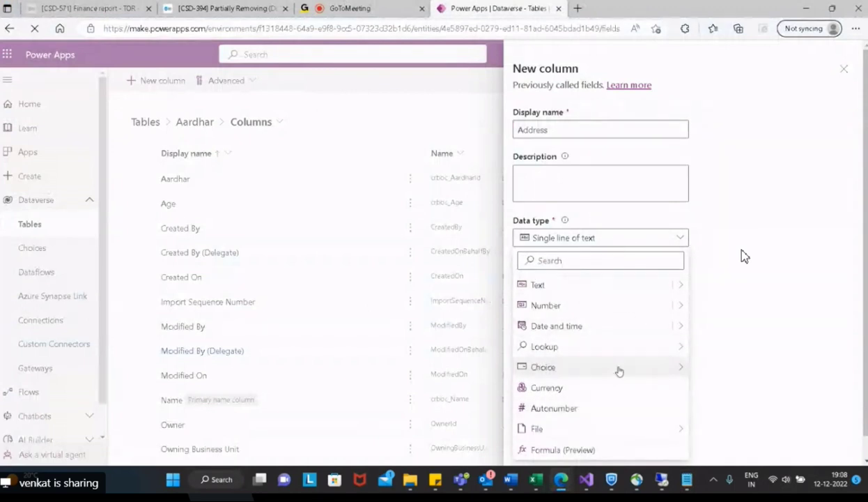
{"action": "mouse_move", "coordinate": [593, 437]}
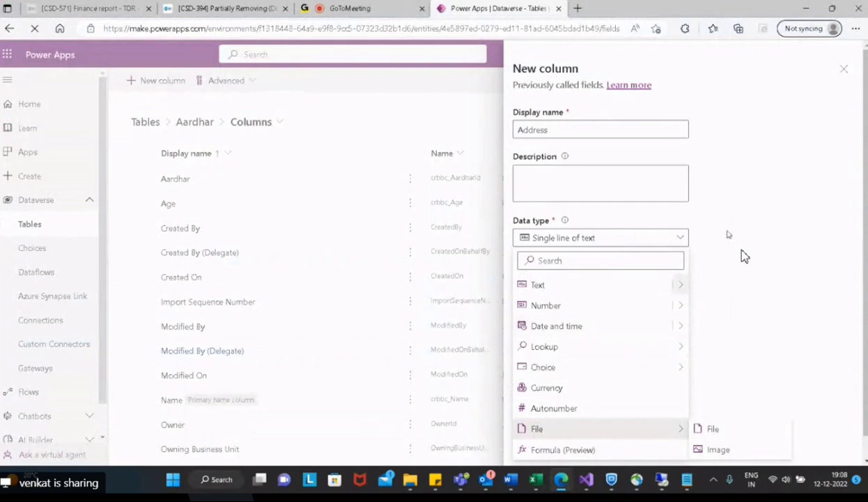
{"action": "left_click", "coordinate": [679, 236]}
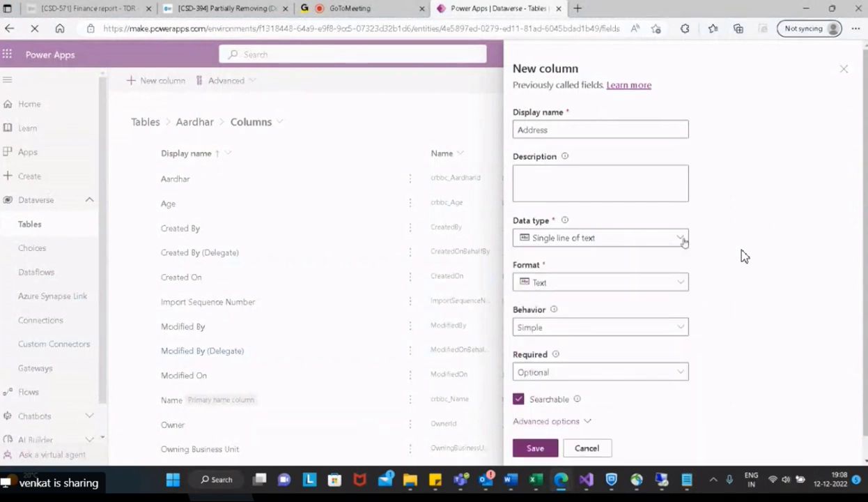
{"action": "left_click", "coordinate": [682, 238]}
{"action": "mouse_move", "coordinate": [679, 284]}
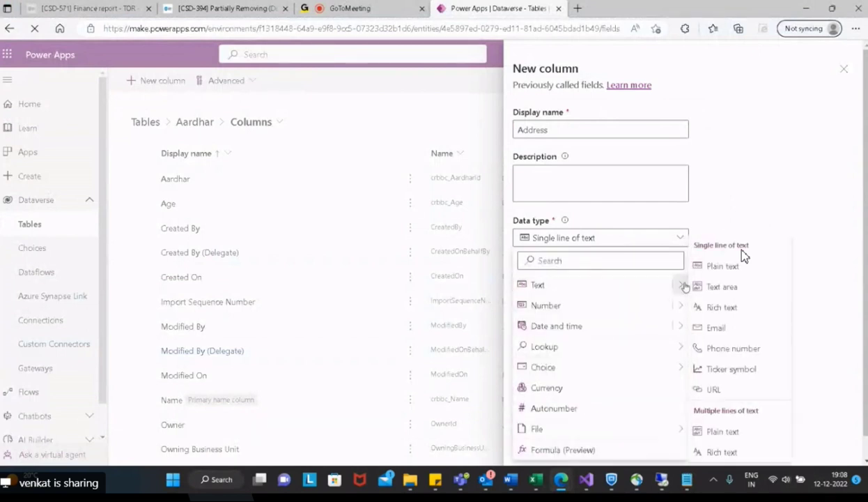
{"action": "left_click", "coordinate": [728, 306]}
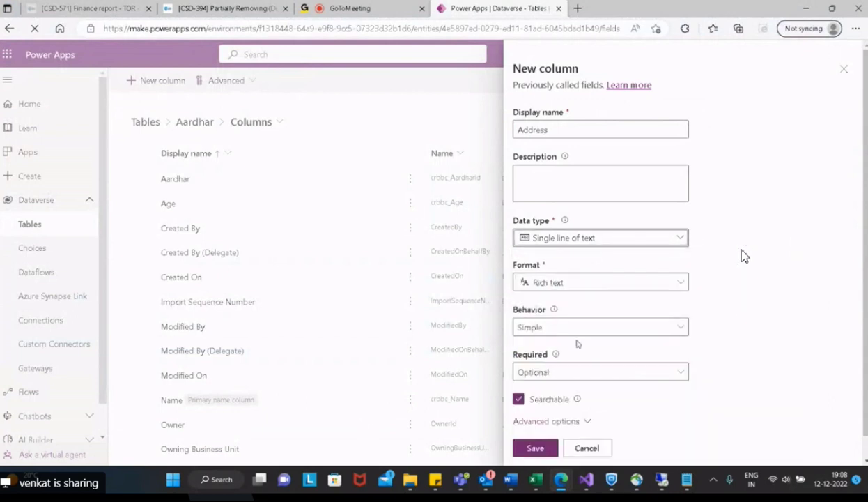
{"action": "left_click", "coordinate": [535, 450]}
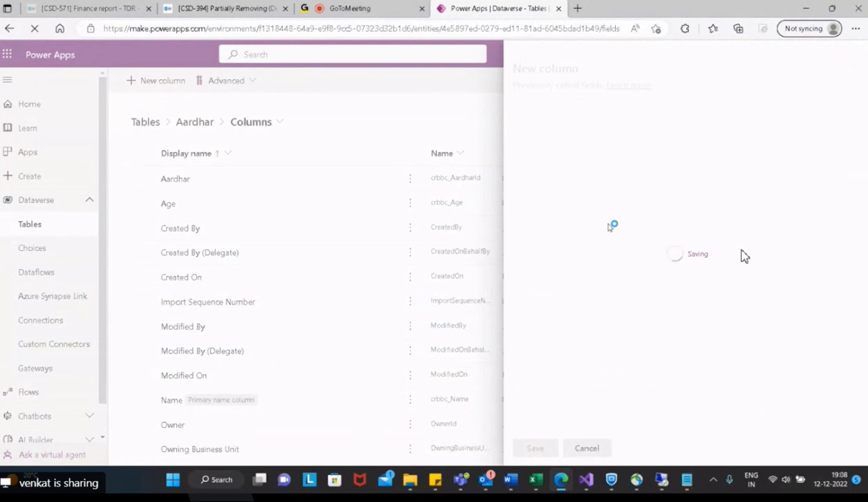
Step: Add a single line of text column named Email with the Text format to the Aardhar table
{"action": "left_click", "coordinate": [156, 80]}
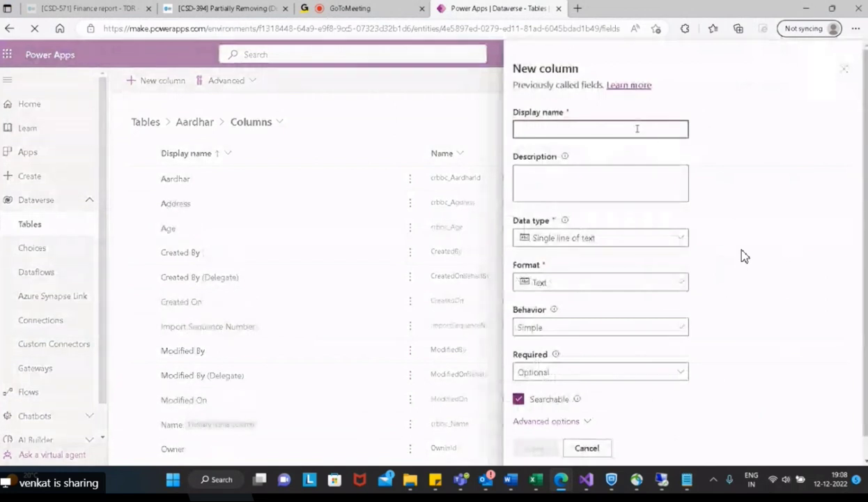
{"action": "type", "text": "Email"}
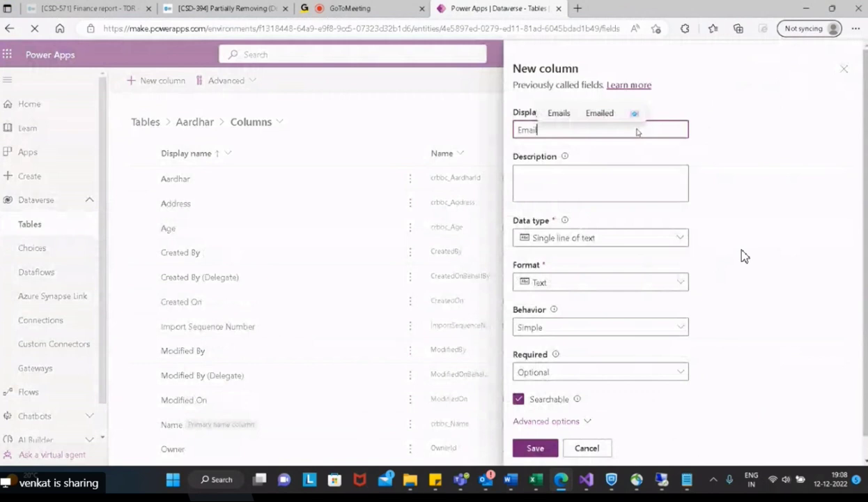
{"action": "left_click", "coordinate": [673, 281]}
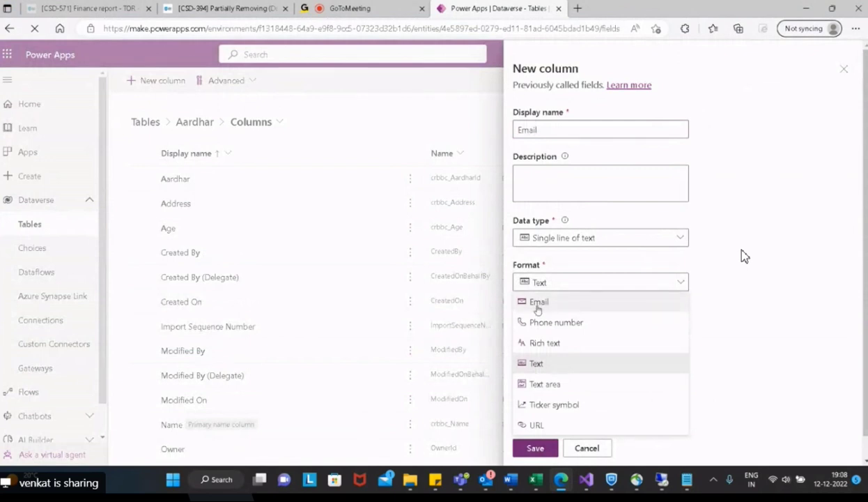
{"action": "left_click", "coordinate": [543, 366]}
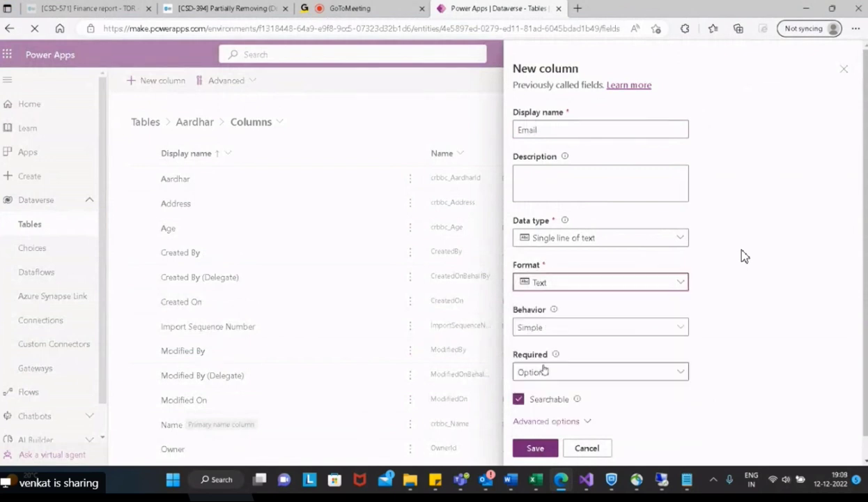
{"action": "left_click", "coordinate": [540, 449]}
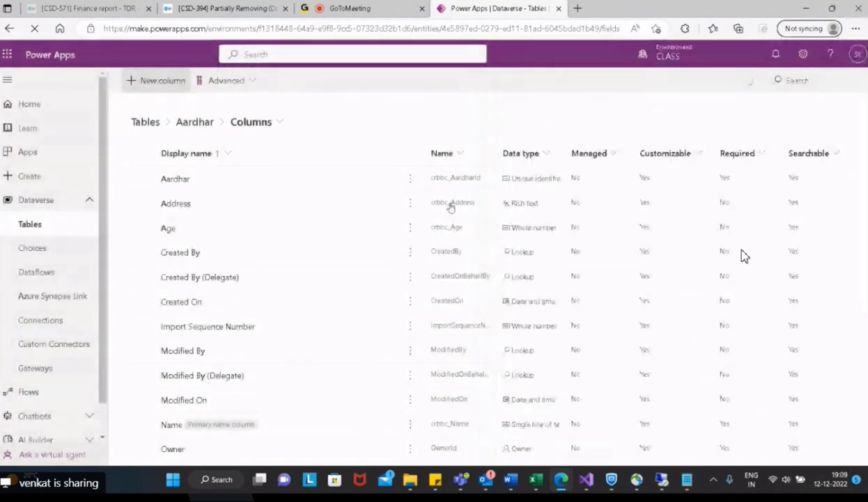
Step: Add a column named Phone with the Phone number text type to the Aardhar table
{"action": "type", "text": "Phone"}
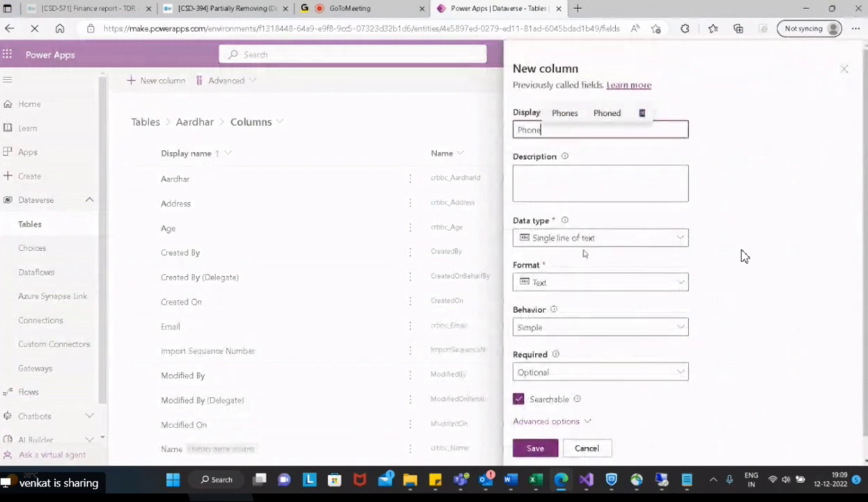
{"action": "left_click", "coordinate": [616, 241]}
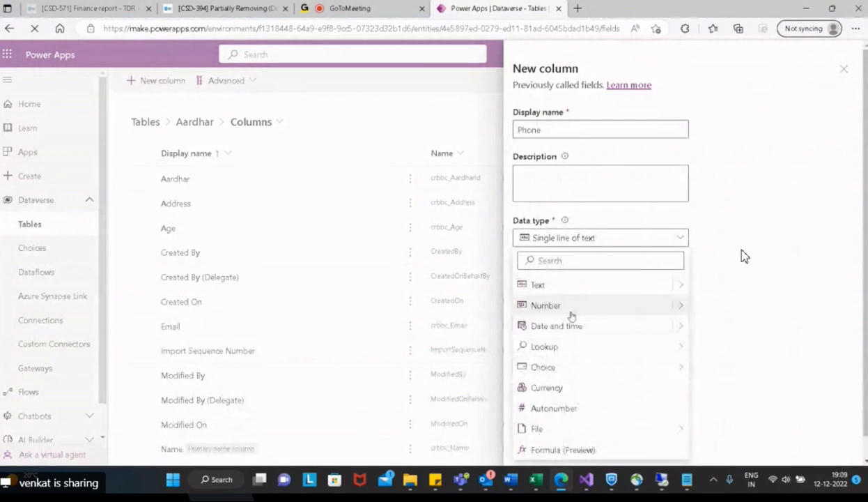
{"action": "mouse_move", "coordinate": [692, 306]}
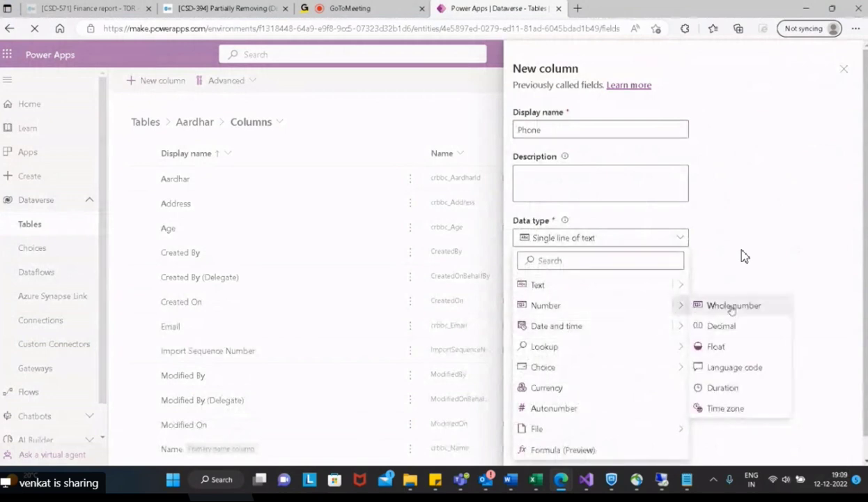
{"action": "mouse_move", "coordinate": [682, 288]}
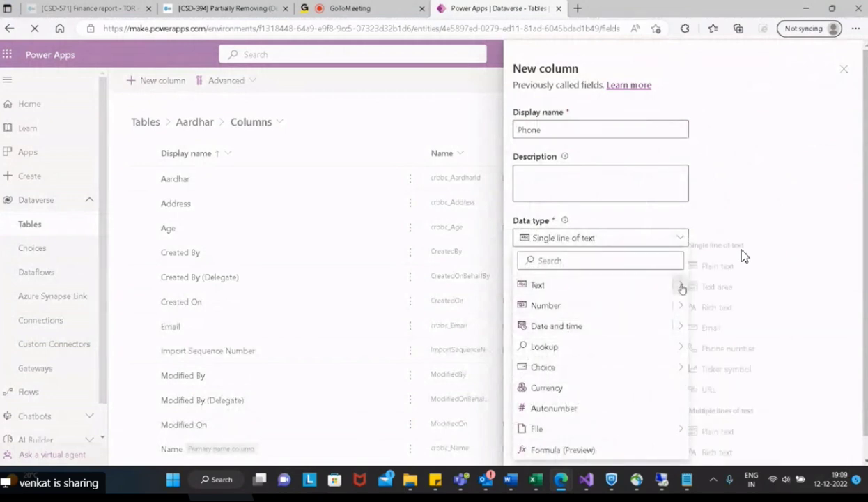
{"action": "left_click", "coordinate": [728, 348]}
{"action": "left_click", "coordinate": [535, 449]}
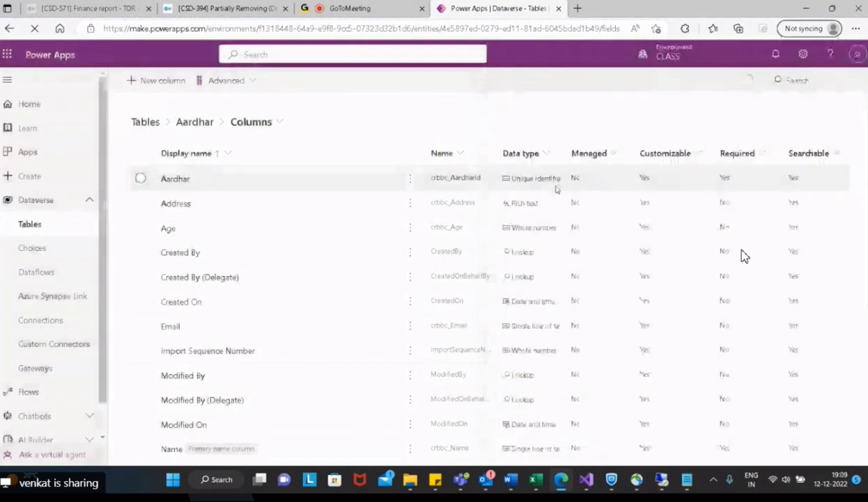
Step: Add a column named Image with the Image data type to the Aardhar table and save it
{"action": "left_click", "coordinate": [132, 85]}
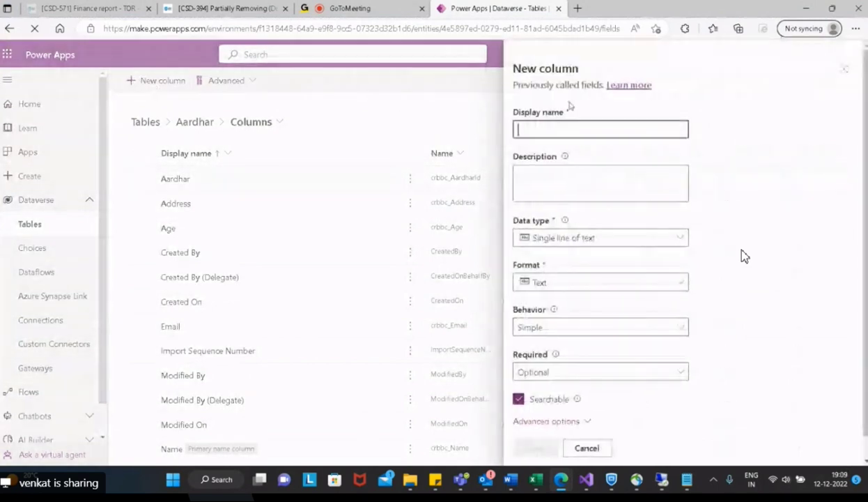
{"action": "type", "text": "Imag"}
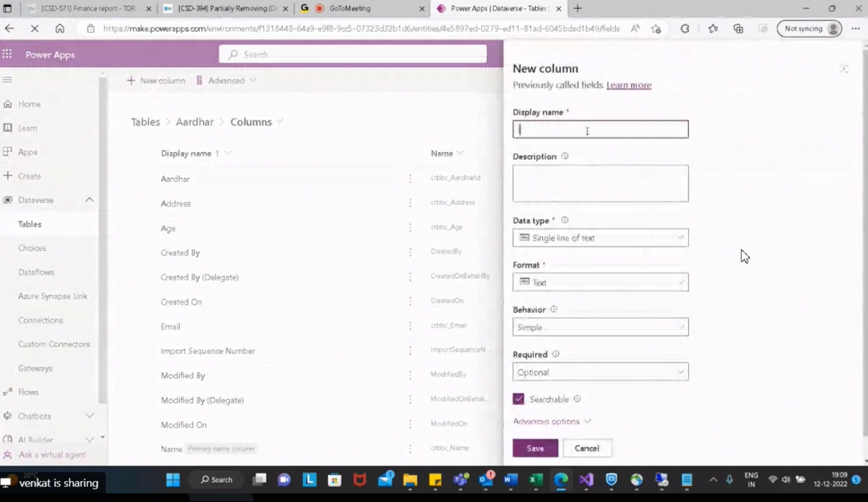
{"action": "type", "text": "e"}
{"action": "left_click", "coordinate": [637, 239]}
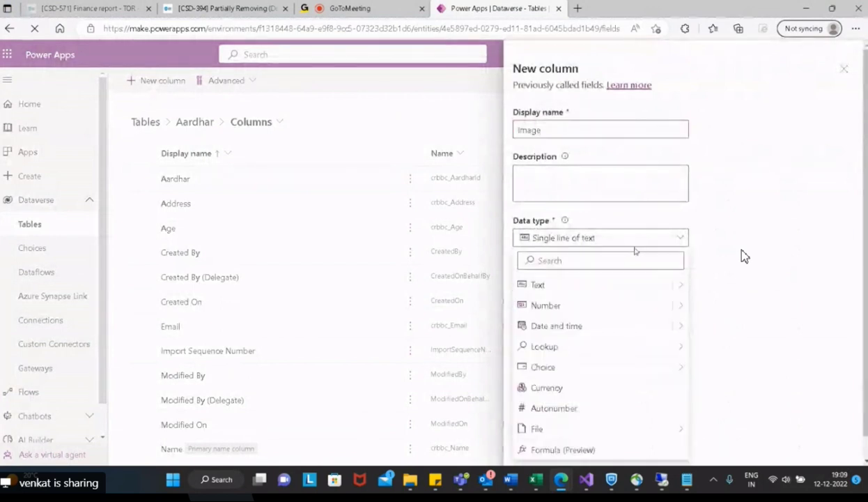
{"action": "mouse_move", "coordinate": [611, 438]}
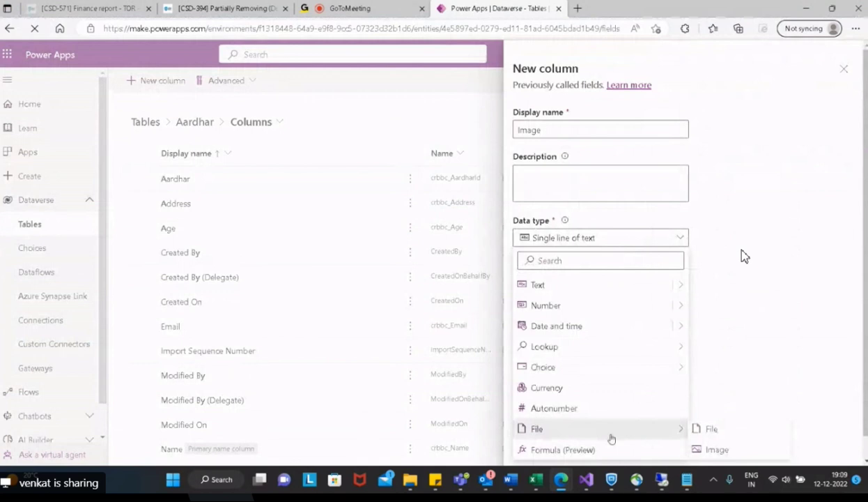
{"action": "left_click", "coordinate": [712, 449]}
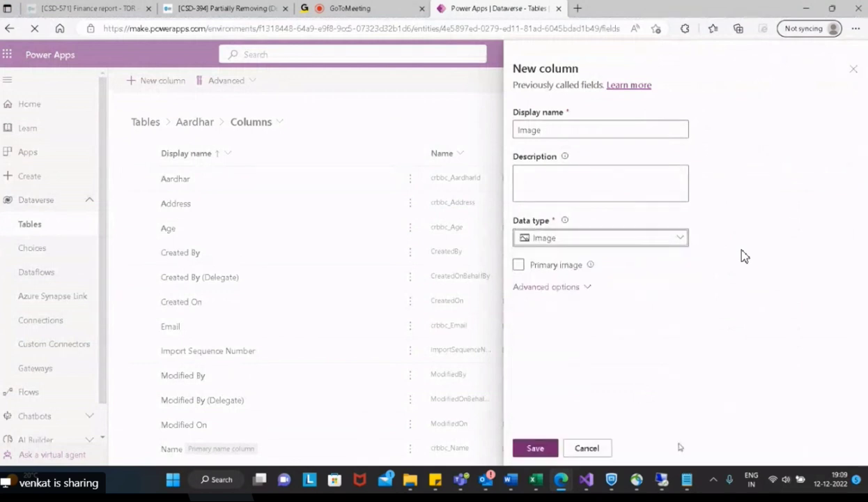
{"action": "left_click", "coordinate": [528, 445]}
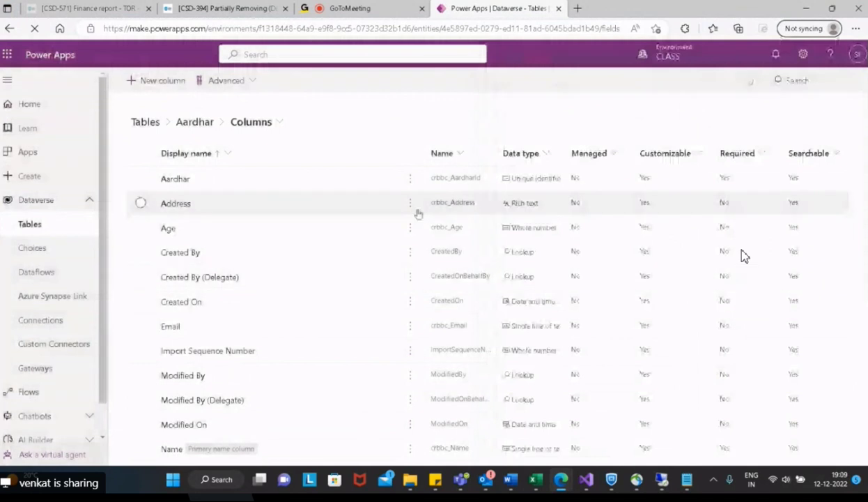
Step: Try to add a Whole number column named age to the Aardhar table
{"action": "left_click", "coordinate": [157, 80]}
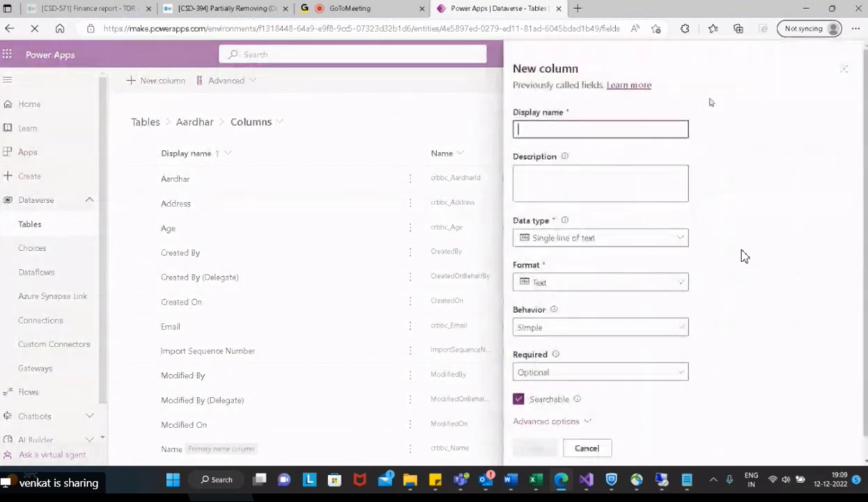
{"action": "type", "text": "age"}
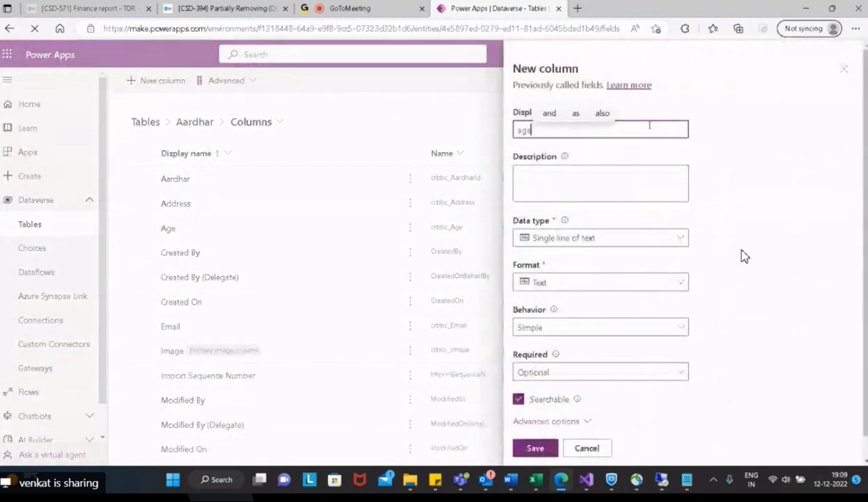
{"action": "left_click", "coordinate": [636, 244]}
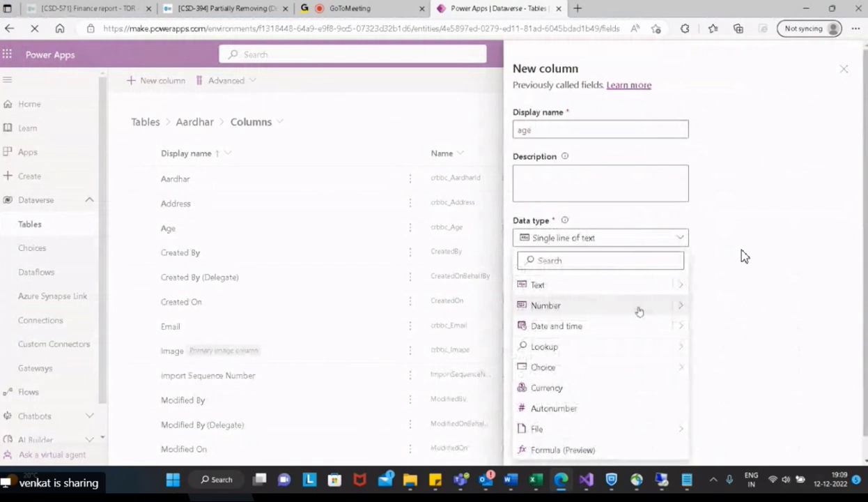
{"action": "mouse_move", "coordinate": [639, 311]}
{"action": "left_click", "coordinate": [711, 304]}
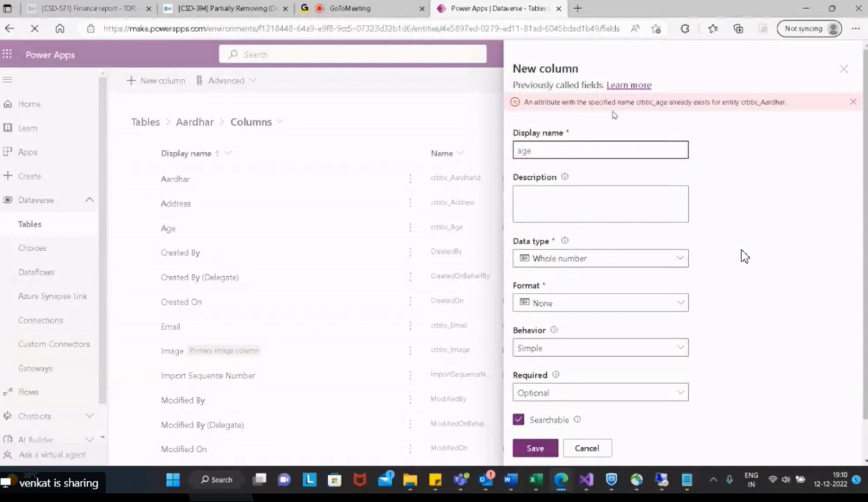
Step: Rename the pending column as IDProof, set its data type to File and save it to the Aardhar table
{"action": "left_click_drag", "start_coordinate": [528, 154], "coordinate": [442, 147]}
{"action": "type", "text": "ID"}
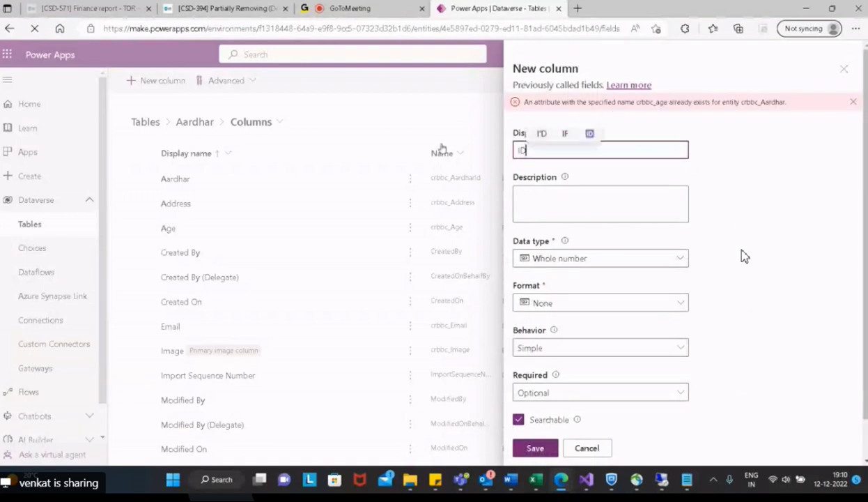
{"action": "type", "text": "Proof"}
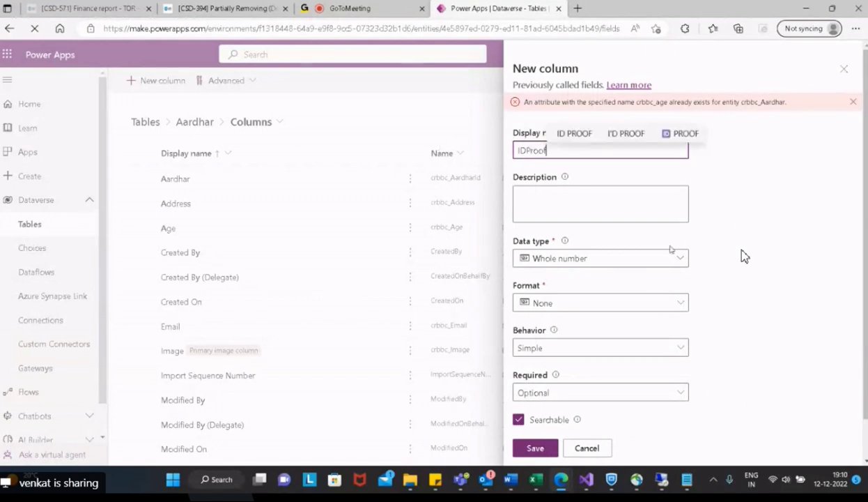
{"action": "left_click", "coordinate": [680, 258]}
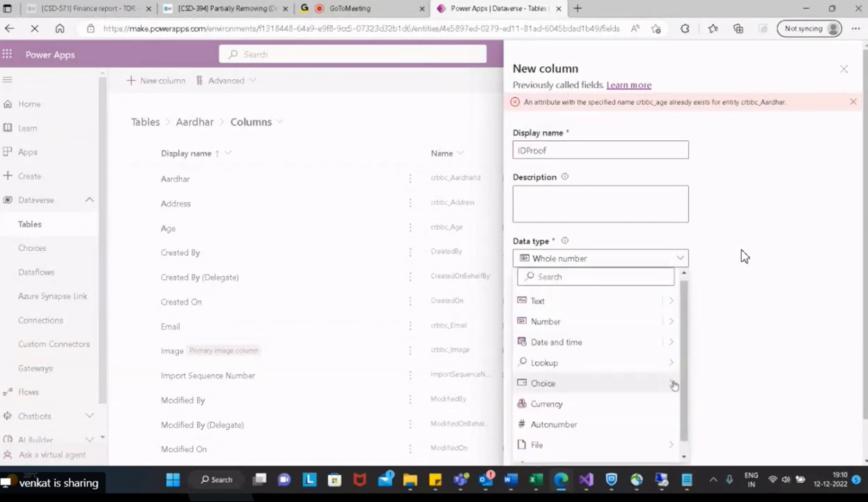
{"action": "mouse_move", "coordinate": [578, 426]}
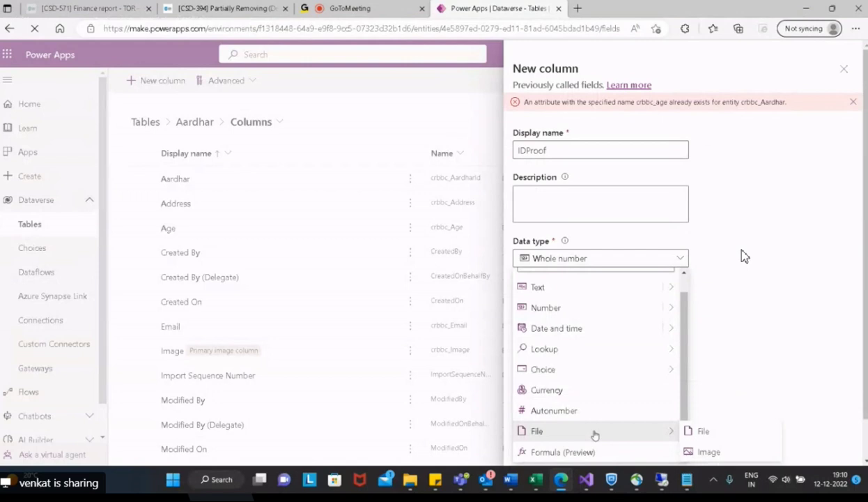
{"action": "left_click", "coordinate": [694, 426]}
{"action": "left_click", "coordinate": [519, 442]}
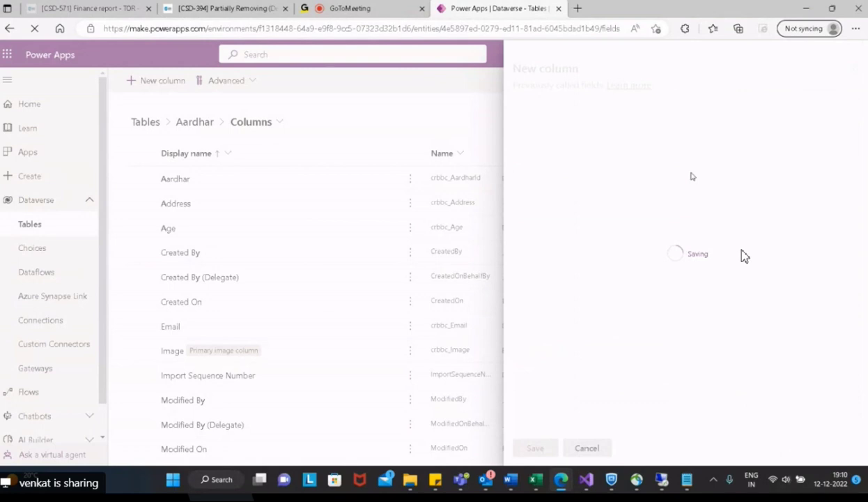
Step: Start a new Aardhar column named Qualification with the Choice data type and Simple behavior
{"action": "left_click", "coordinate": [163, 81]}
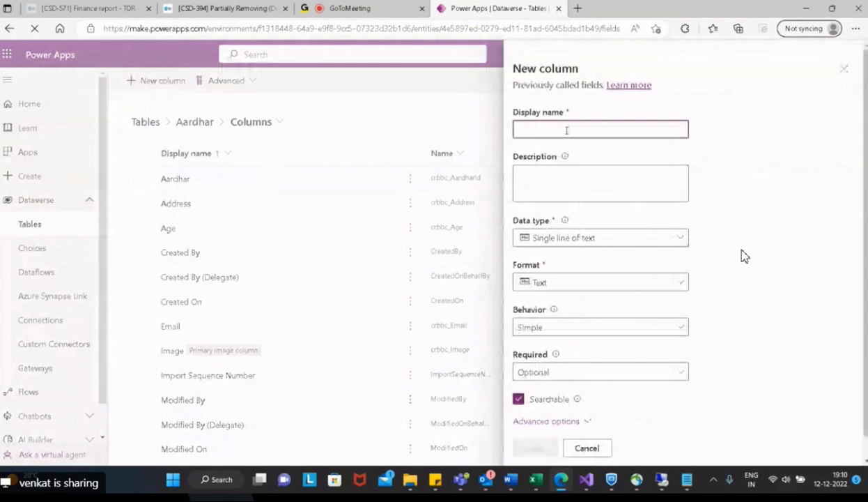
{"action": "type", "text": "Qualification"}
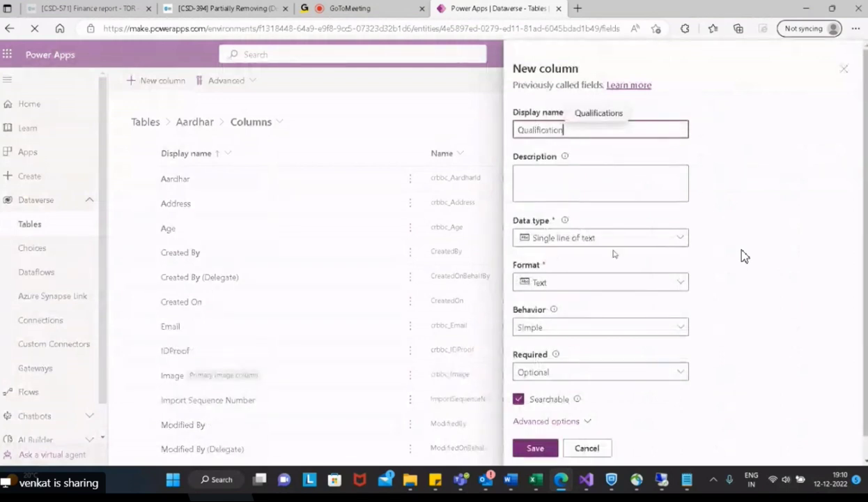
{"action": "left_click", "coordinate": [626, 239]}
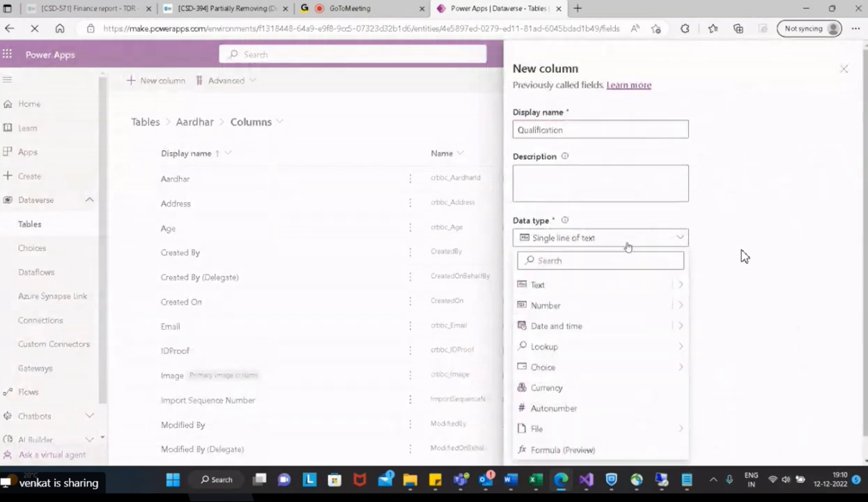
{"action": "mouse_move", "coordinate": [587, 368]}
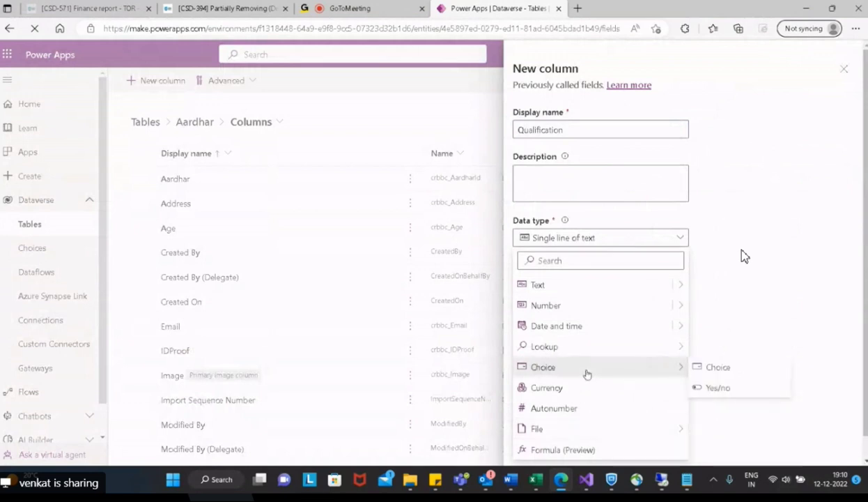
{"action": "left_click", "coordinate": [720, 370]}
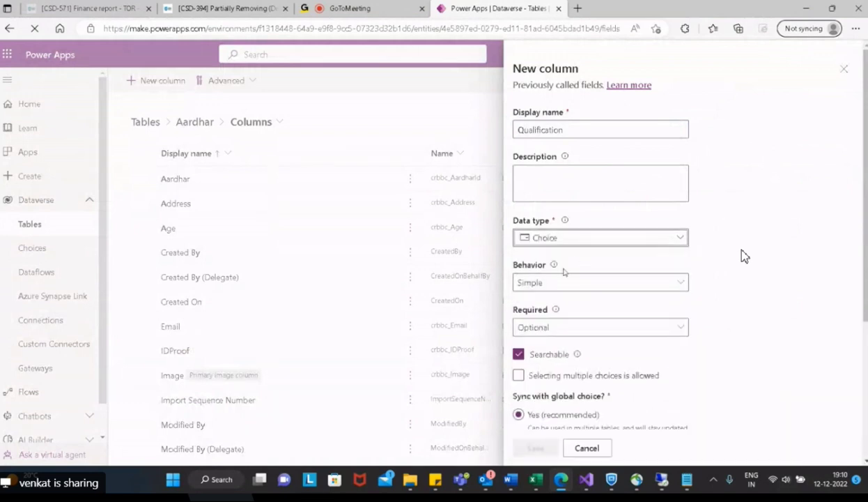
{"action": "left_click", "coordinate": [570, 286]}
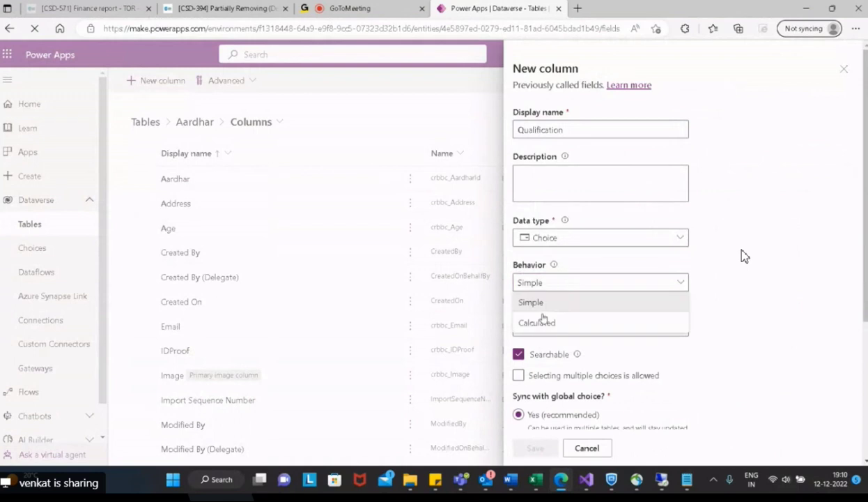
{"action": "left_click", "coordinate": [550, 304]}
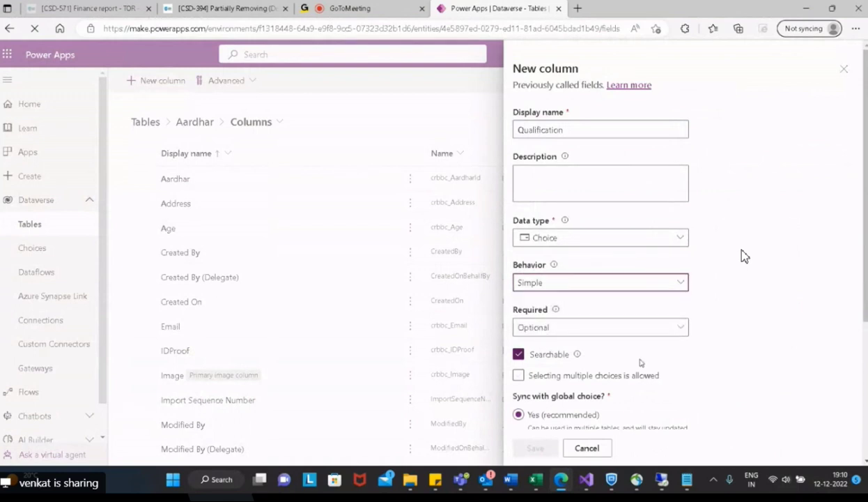
Step: Create a new global choice named Qualificaton for the Qualification column, with IPE as its first label
{"action": "scroll", "coordinate": [744, 257], "scroll_direction": "down", "scroll_amount": 2}
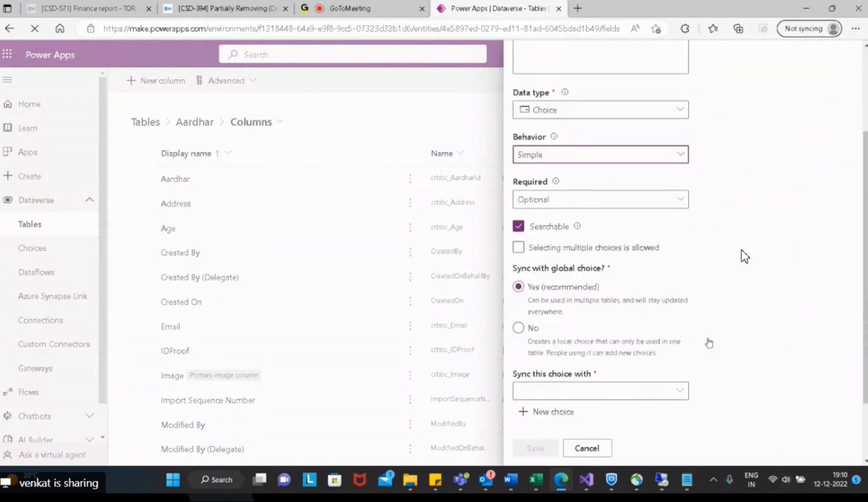
{"action": "left_click", "coordinate": [644, 387]}
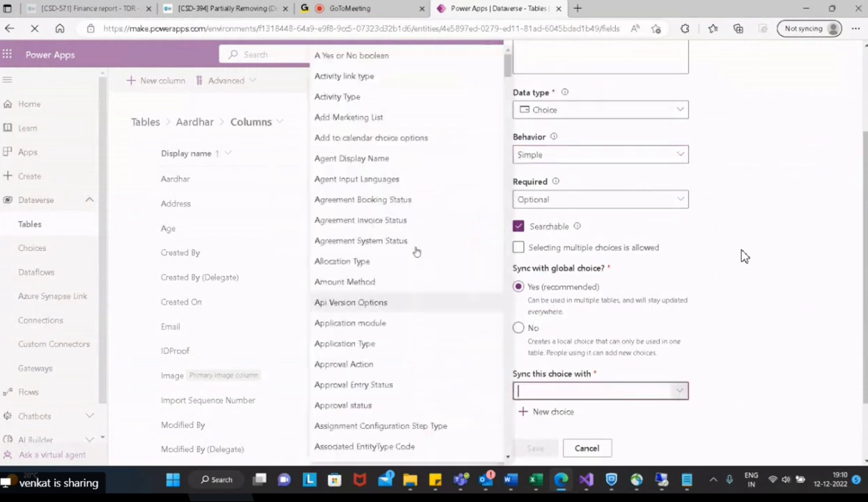
{"action": "scroll", "coordinate": [453, 230], "scroll_direction": "down", "scroll_amount": 10}
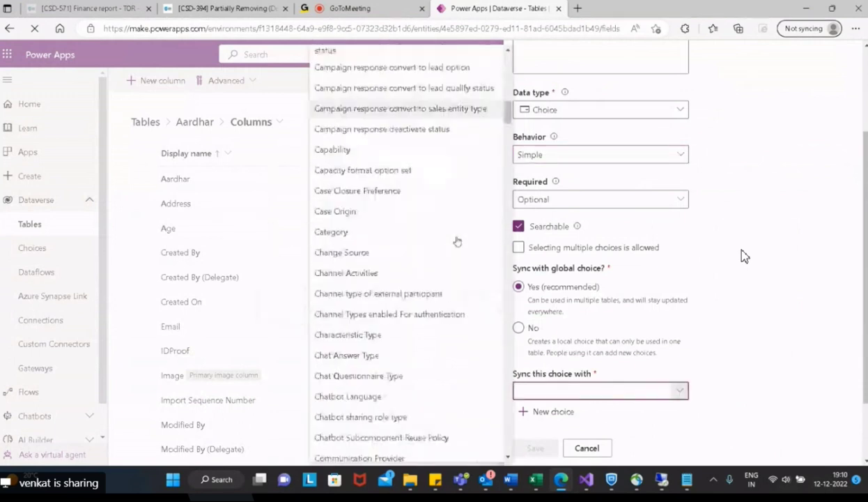
{"action": "scroll", "coordinate": [455, 244], "scroll_direction": "down", "scroll_amount": 20}
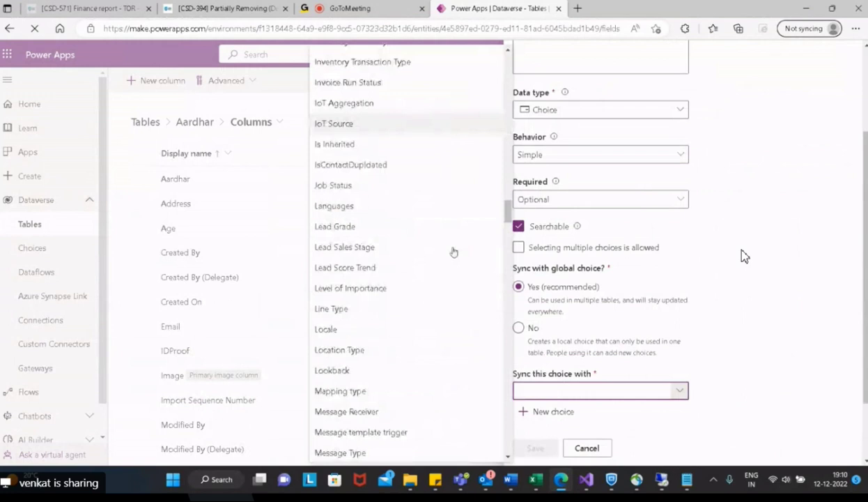
{"action": "scroll", "coordinate": [446, 265], "scroll_direction": "down", "scroll_amount": 20}
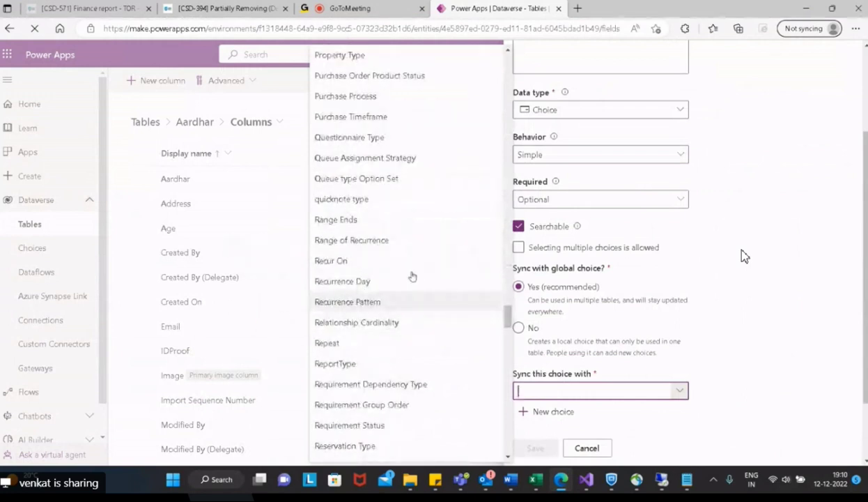
{"action": "scroll", "coordinate": [397, 263], "scroll_direction": "up", "scroll_amount": 1}
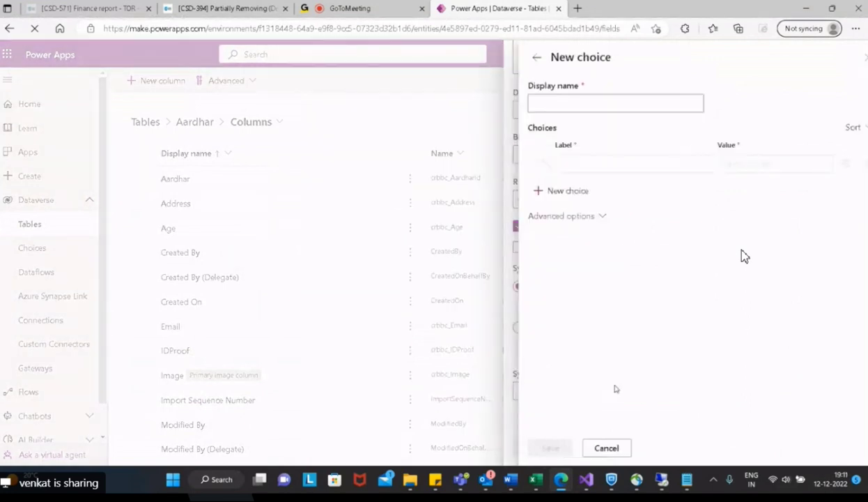
{"action": "type", "text": "Qualificat"}
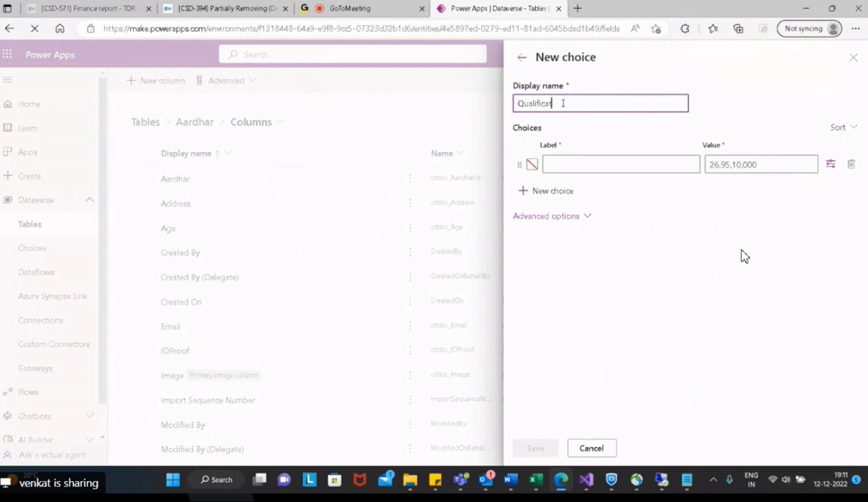
{"action": "type", "text": "on"}
{"action": "left_click", "coordinate": [593, 162]}
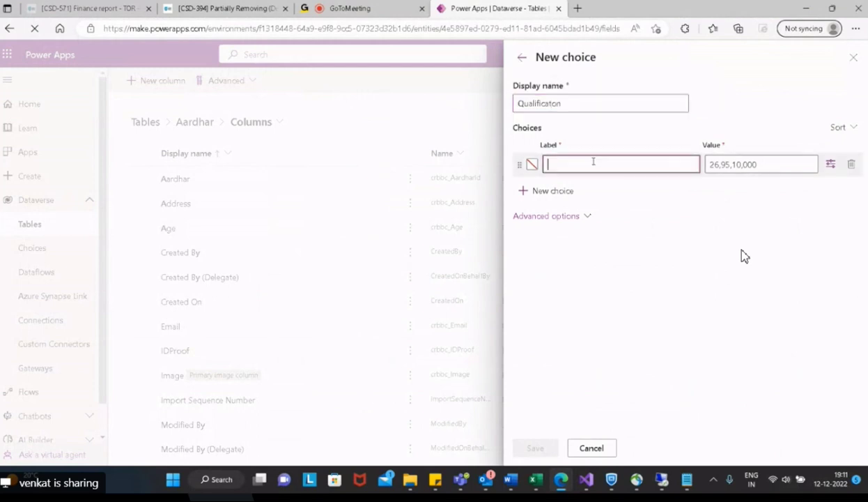
{"action": "type", "text": "IPE"}
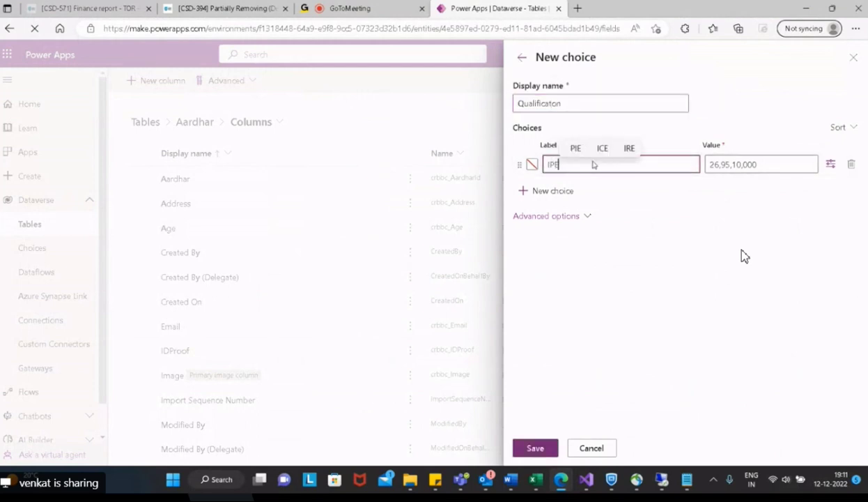
Step: Add the labels Graduate, SSC and Post Graduate to the Qualificaton choice, save it, and dismiss the Remote Desktop message
{"action": "left_click", "coordinate": [550, 193]}
{"action": "type", "text": "graduat"}
{"action": "key", "text": "BackSpace"}
{"action": "key", "text": "BackSpace"}
{"action": "key", "text": "BackSpace"}
{"action": "key", "text": "BackSpace"}
{"action": "key", "text": "BackSpace"}
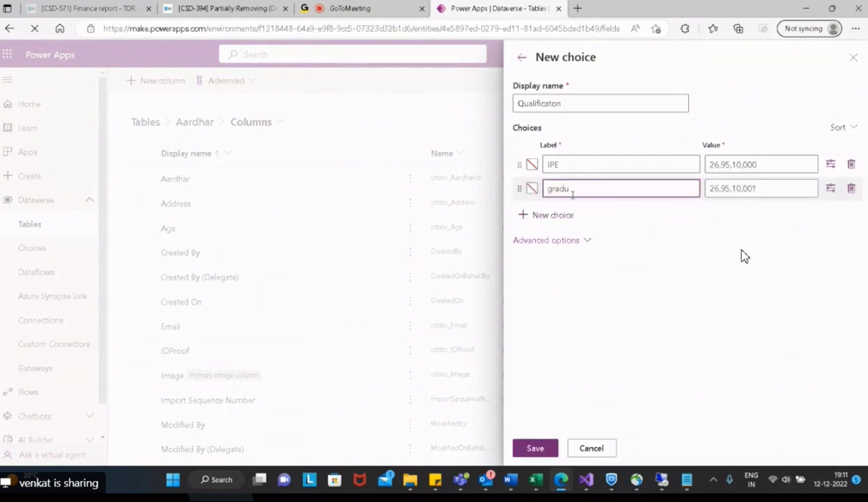
{"action": "key", "text": "BackSpace"}
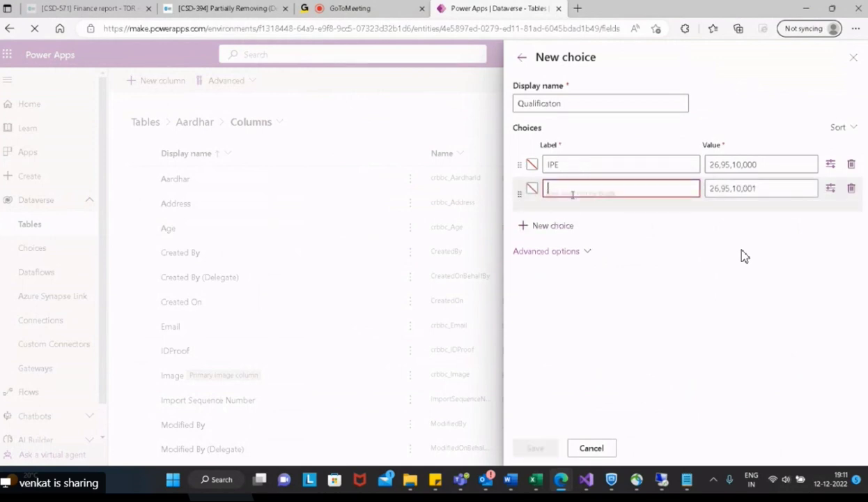
{"action": "type", "text": "Graduate"}
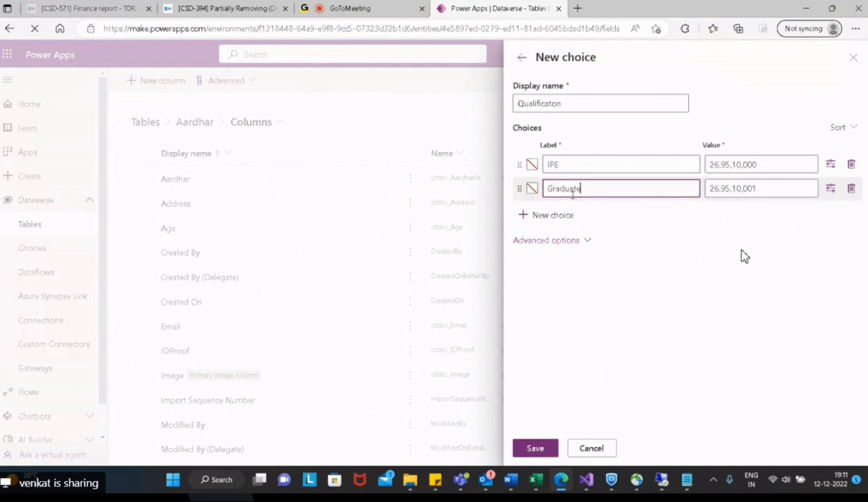
{"action": "key", "text": "Return"}
{"action": "type", "text": "S"}
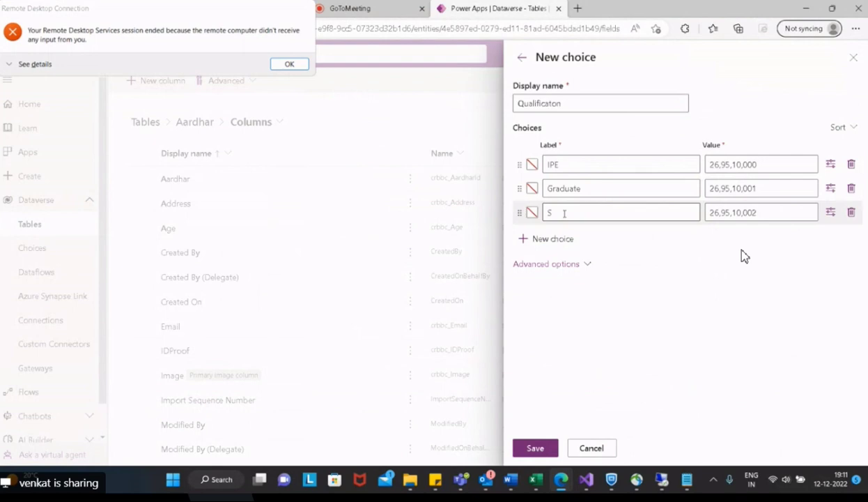
{"action": "type", "text": "SC"}
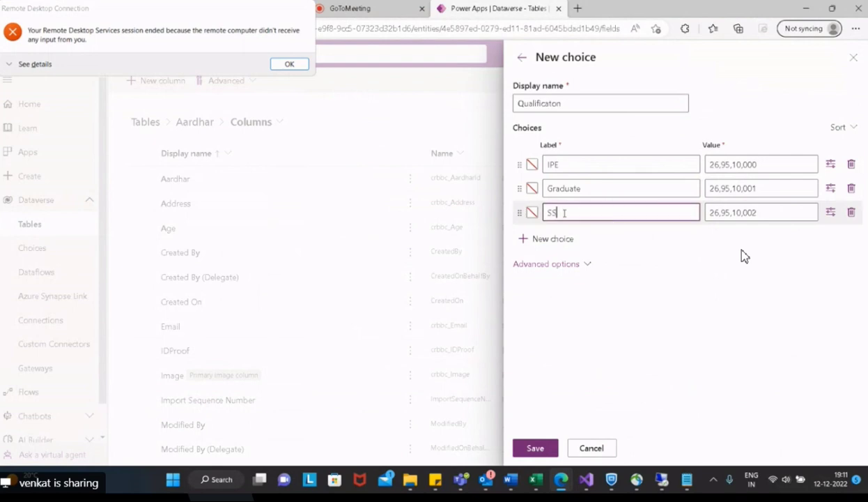
{"action": "key", "text": "Return"}
{"action": "type", "text": "Post Graduate"}
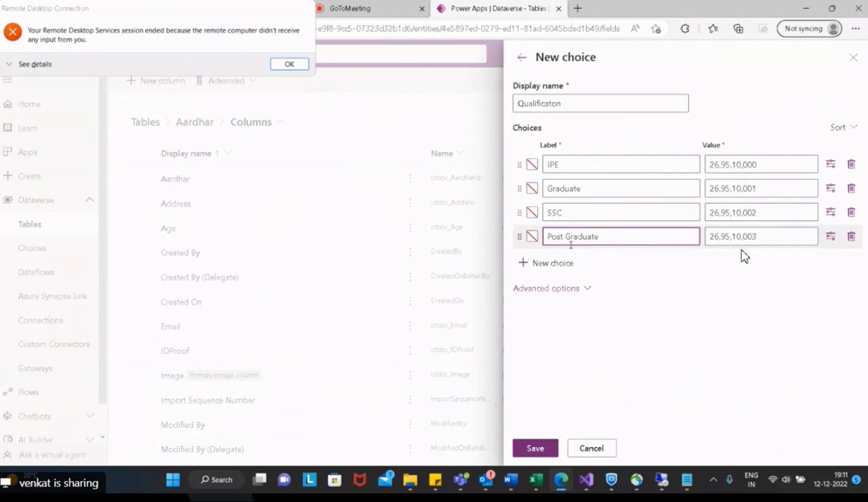
{"action": "left_click", "coordinate": [541, 447]}
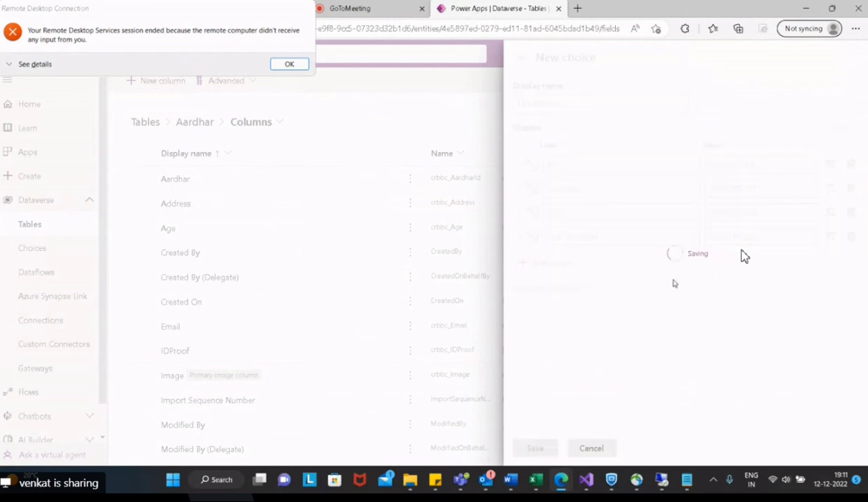
{"action": "left_click", "coordinate": [289, 64]}
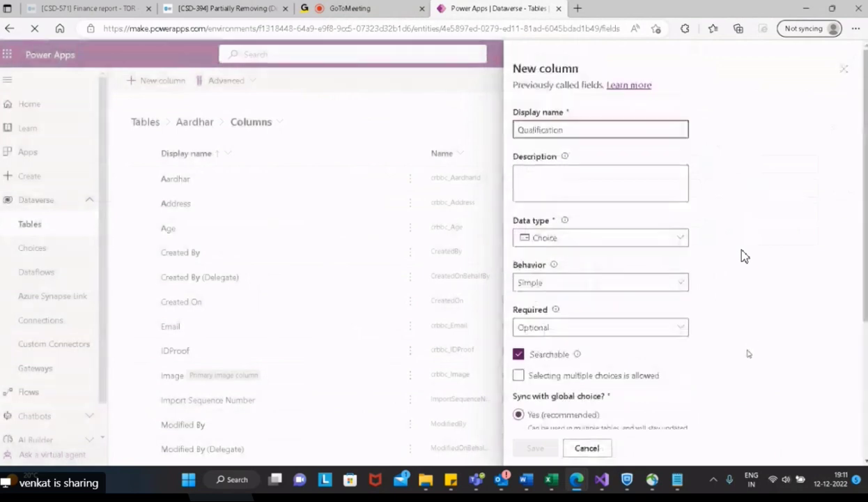
Step: Sync the Qualification column with the Qualificaton global choice and save the column
{"action": "scroll", "coordinate": [744, 256], "scroll_direction": "down", "scroll_amount": 3}
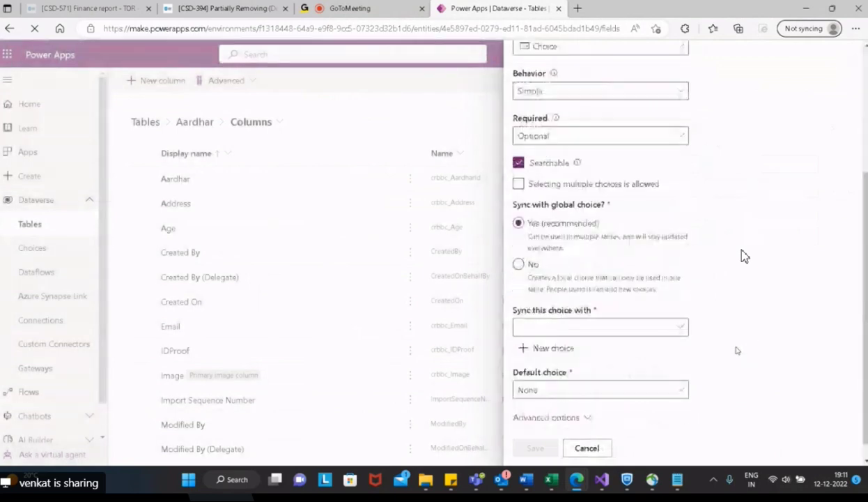
{"action": "left_click", "coordinate": [625, 326]}
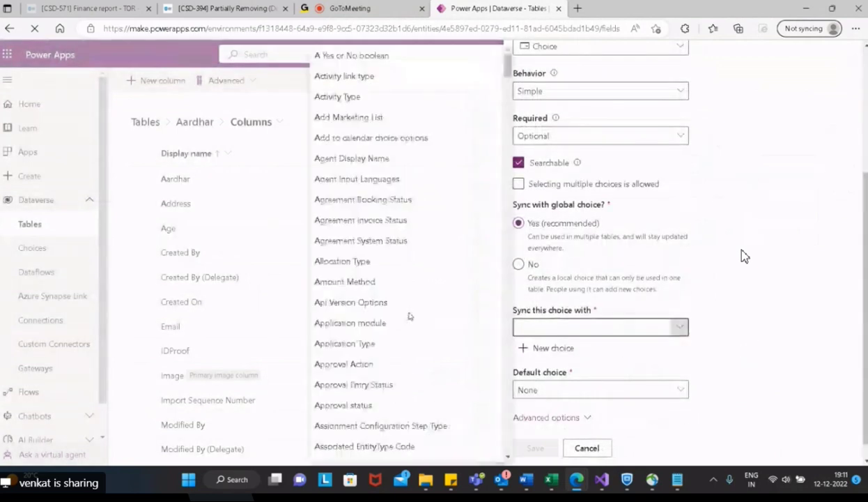
{"action": "type", "text": "qua"}
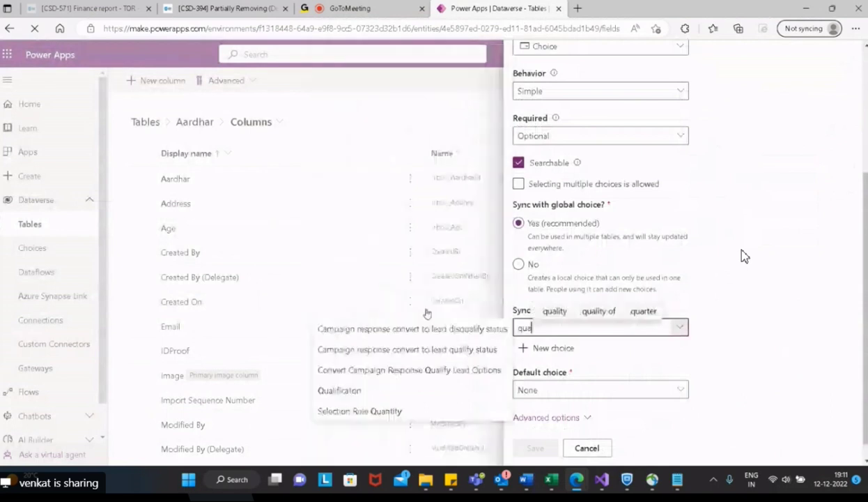
{"action": "left_click", "coordinate": [334, 390]}
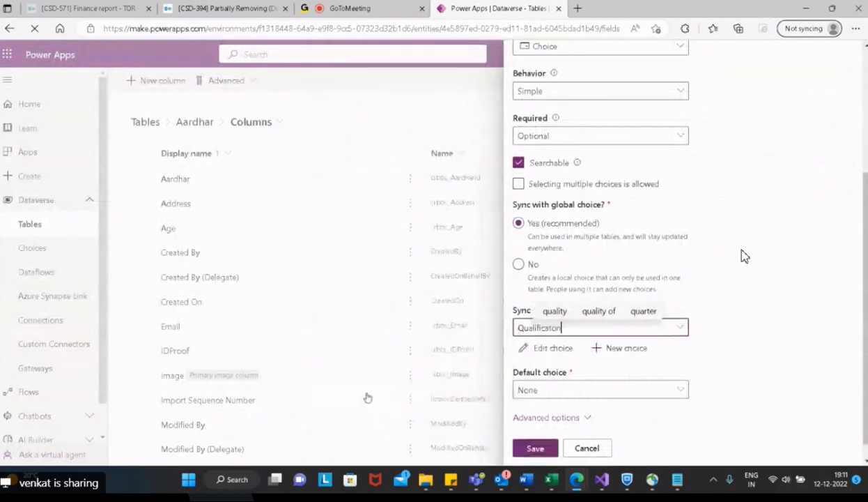
{"action": "left_click", "coordinate": [533, 447]}
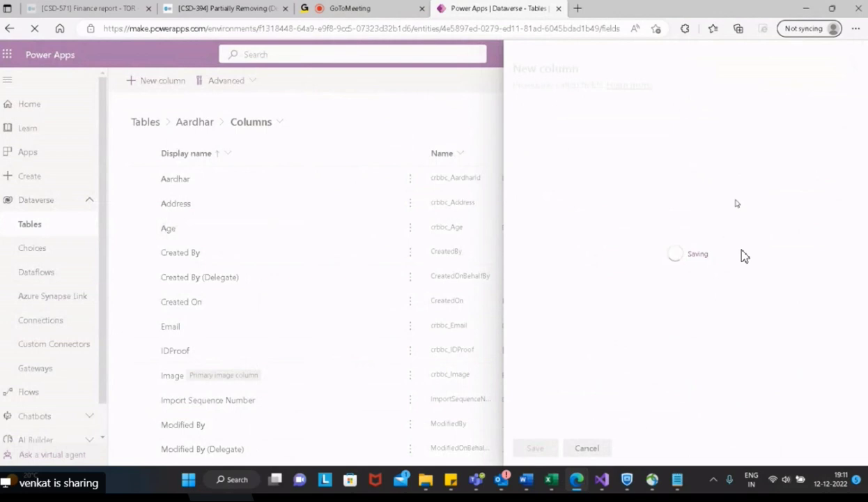
Step: Add a single-line text column named Certificatons to the Aardhar table and save it
{"action": "left_click", "coordinate": [178, 85]}
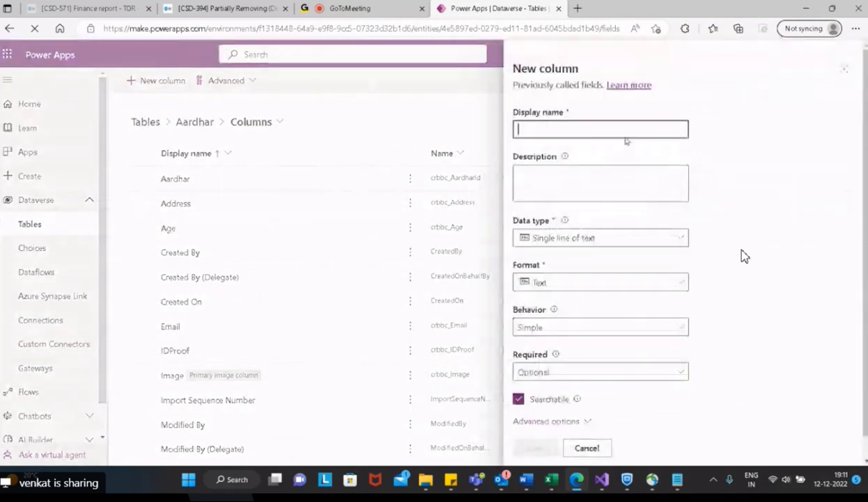
{"action": "type", "text": "Certificatons"}
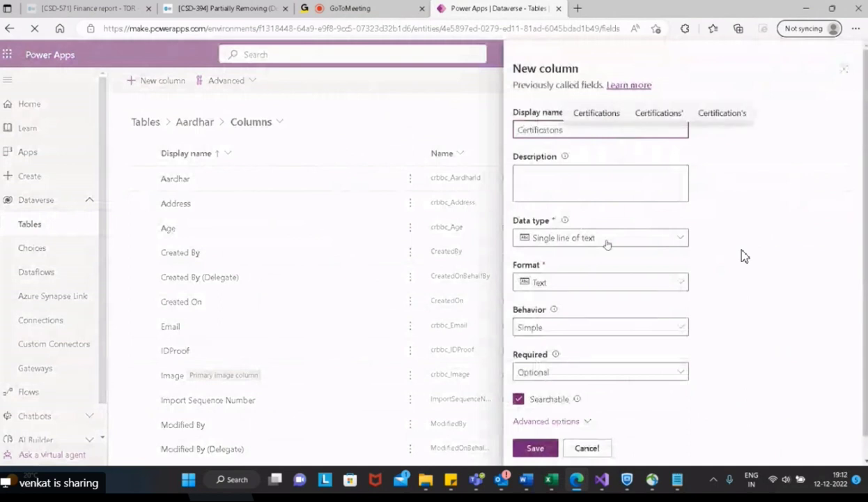
{"action": "left_click", "coordinate": [535, 448]}
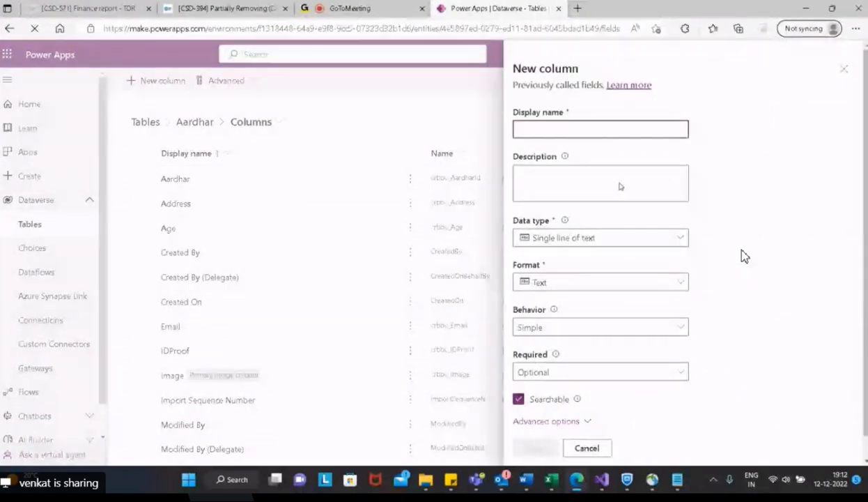
Step: Add a column named University to the Aardhar table, checking the available data types before saving it
{"action": "type", "text": "University"}
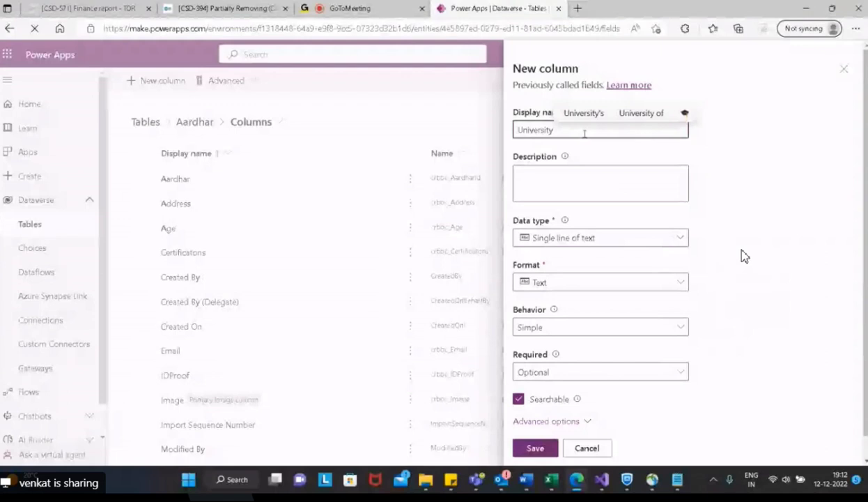
{"action": "left_click", "coordinate": [600, 240]}
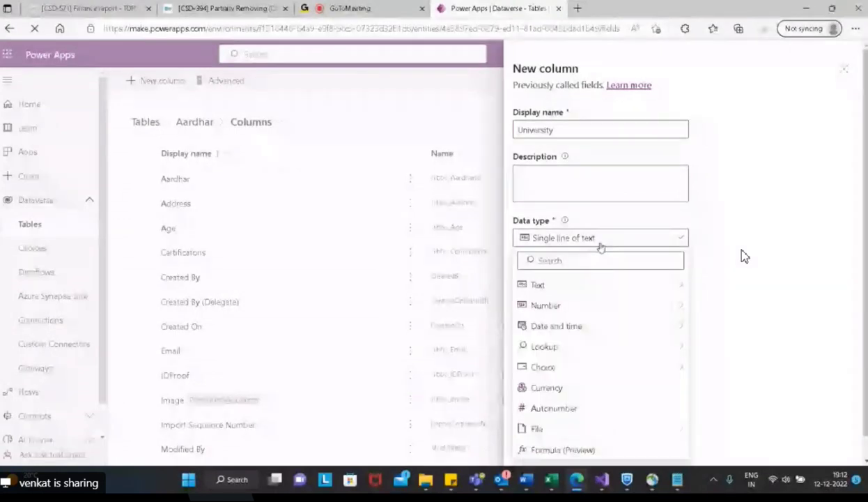
{"action": "mouse_move", "coordinate": [573, 355]}
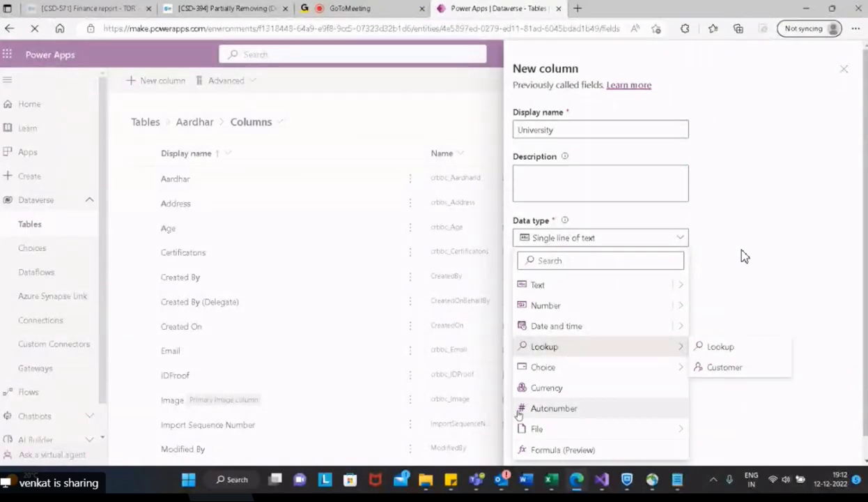
{"action": "key", "text": "Return"}
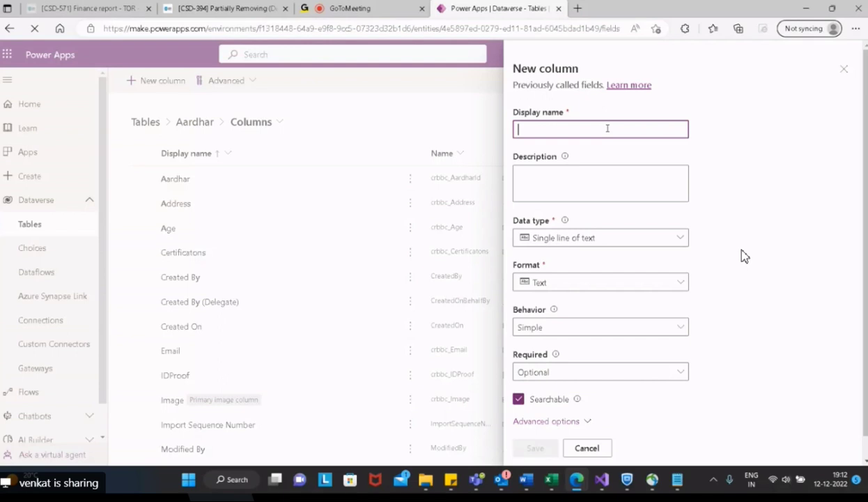
Step: Add two single-line text columns named Languages and Expertise to the Aardhar table, saving each one
{"action": "type", "text": "Languages"}
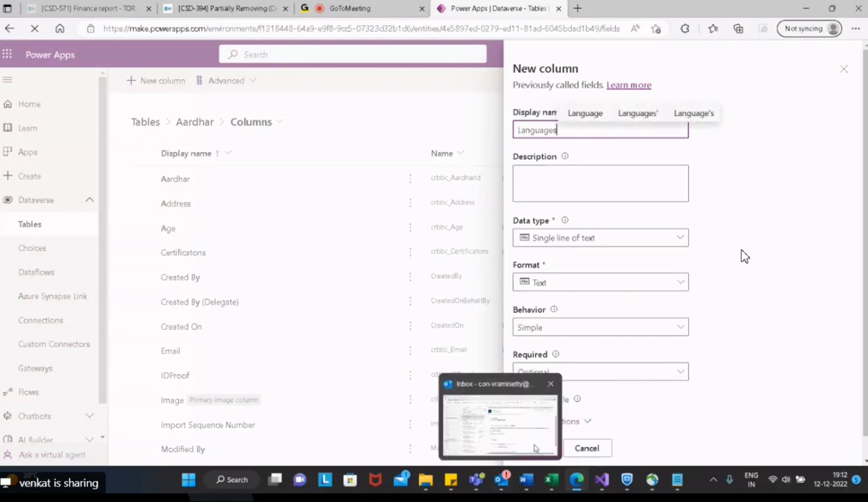
{"action": "left_click", "coordinate": [534, 446]}
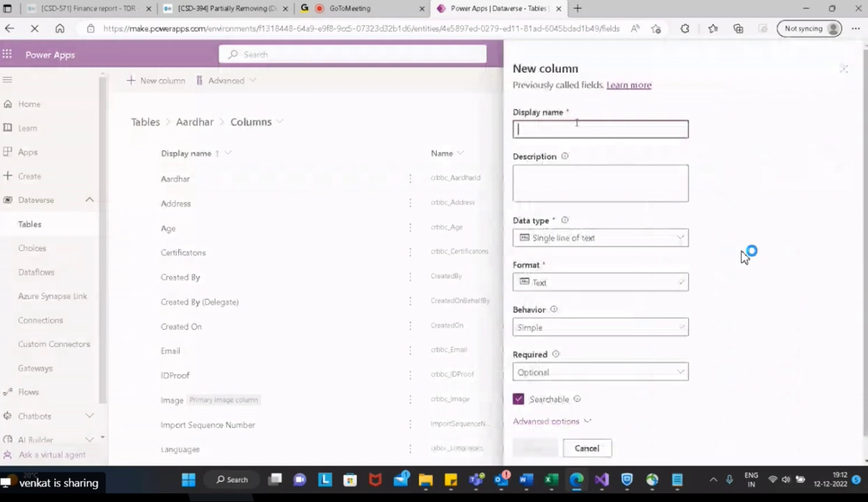
{"action": "type", "text": "Exper"}
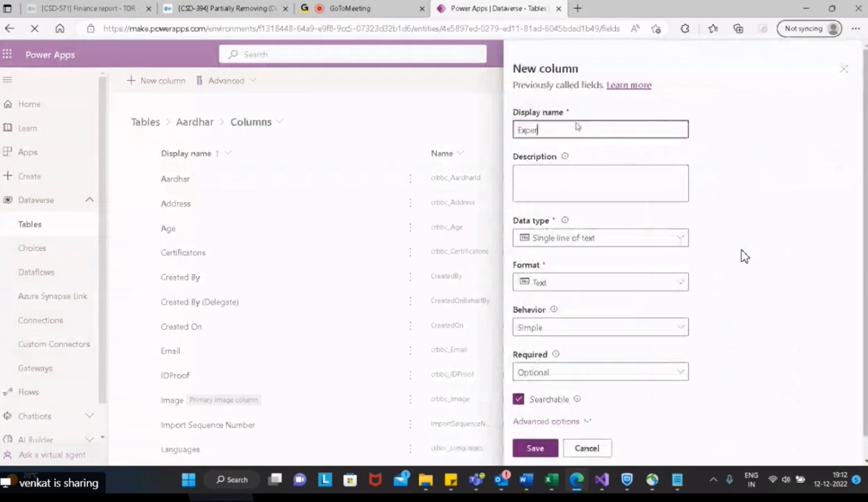
{"action": "type", "text": "t"}
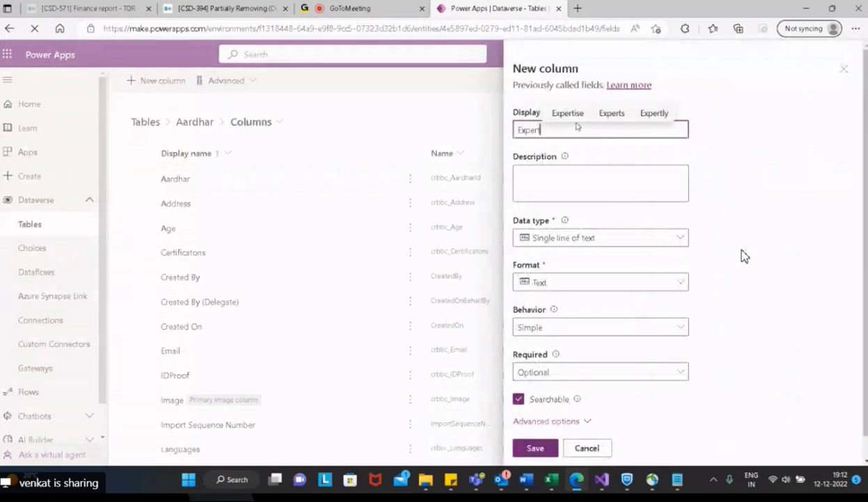
{"action": "type", "text": "ise"}
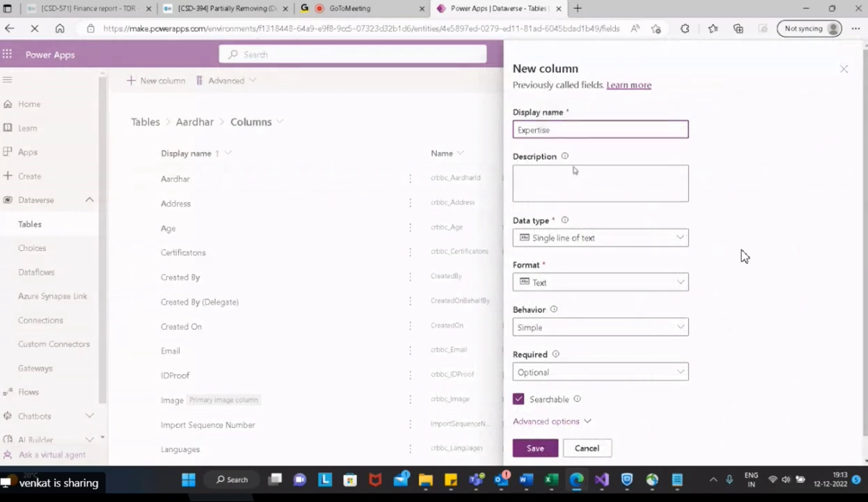
{"action": "left_click", "coordinate": [535, 448]}
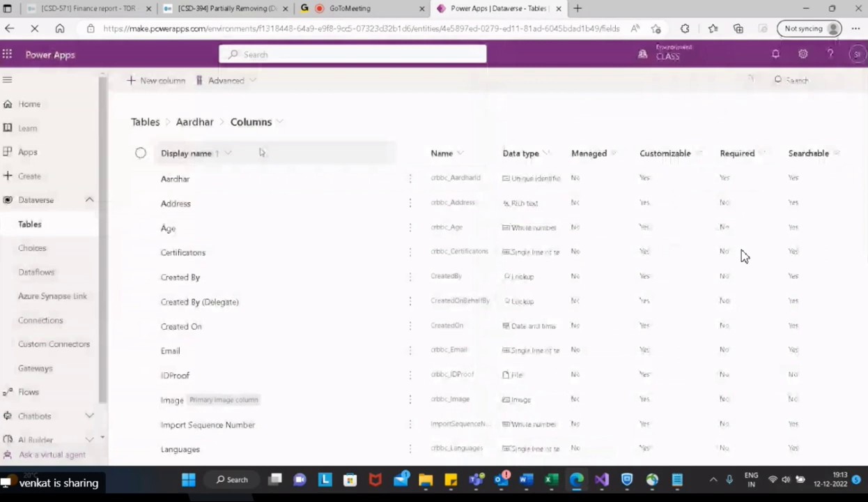
Step: Add a single-line text column named Job to the Aardhar table and save it
{"action": "left_click", "coordinate": [157, 80]}
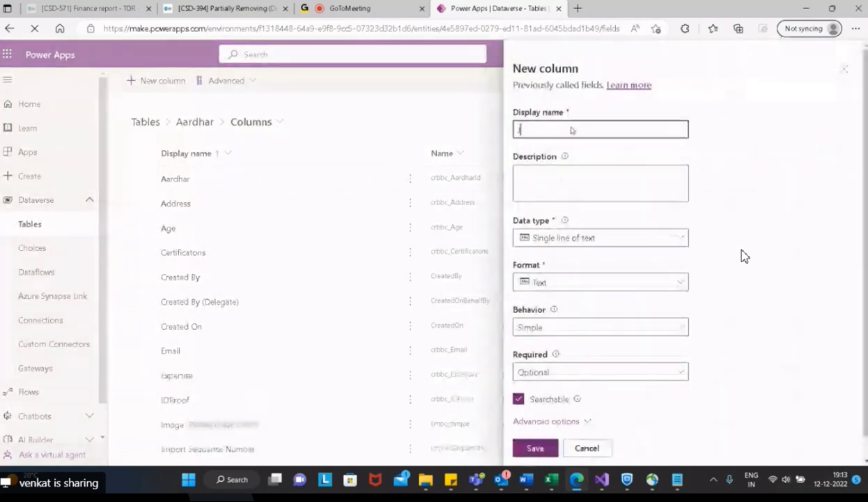
{"action": "type", "text": "Job"}
{"action": "left_click", "coordinate": [530, 447]}
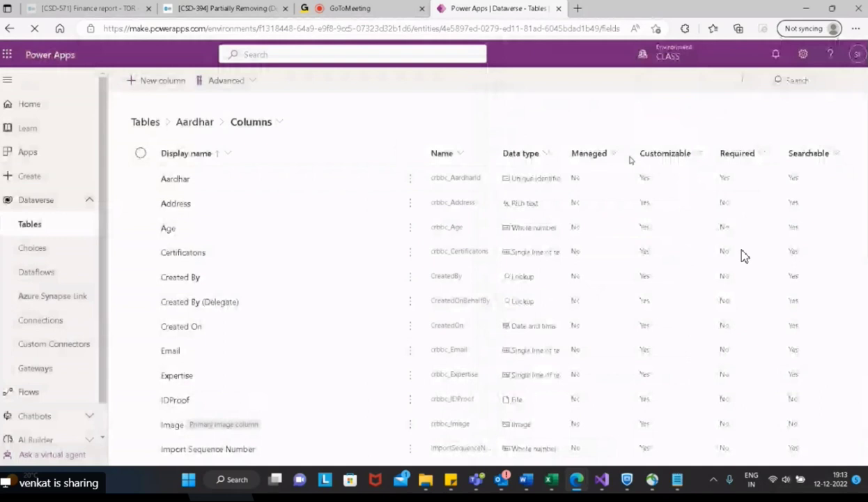
Step: Add a column named Salary with the Currency data type to the Aardhar table and save it
{"action": "left_click", "coordinate": [154, 80]}
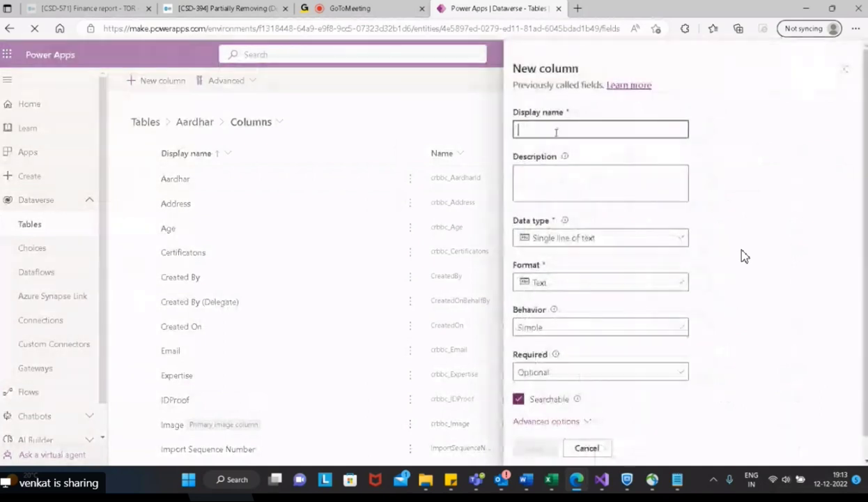
{"action": "type", "text": "Salary"}
{"action": "left_click", "coordinate": [607, 241]}
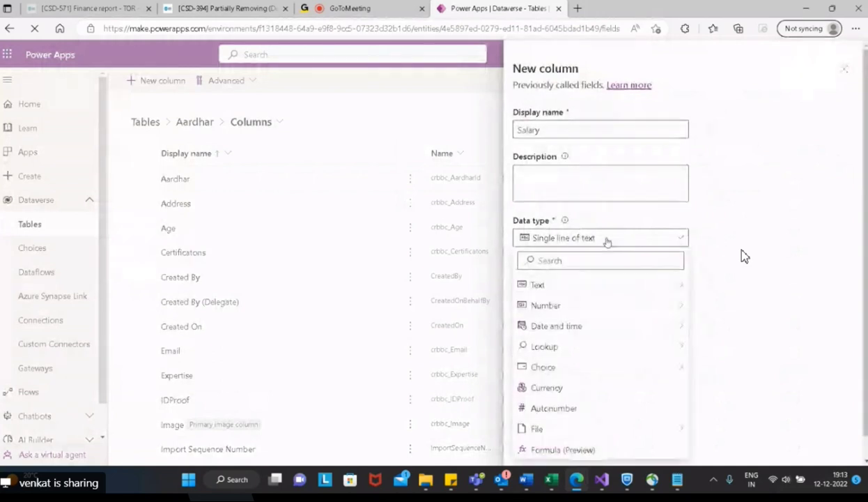
{"action": "left_click", "coordinate": [578, 388]}
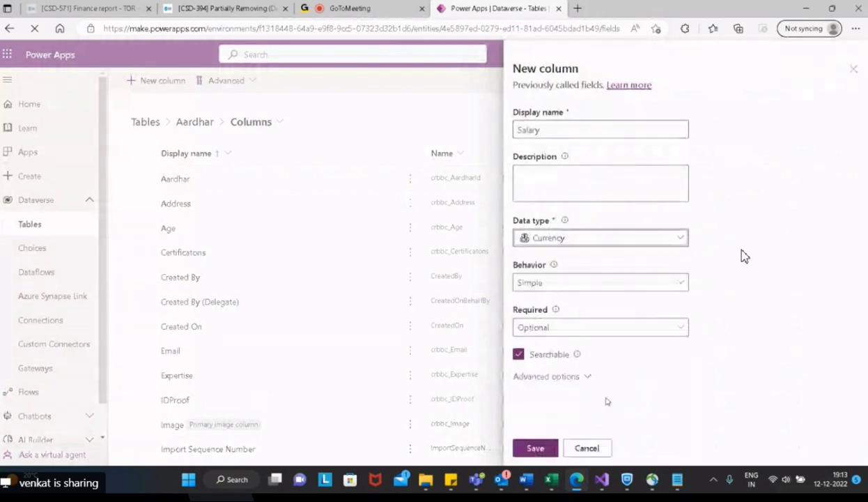
{"action": "left_click", "coordinate": [531, 445]}
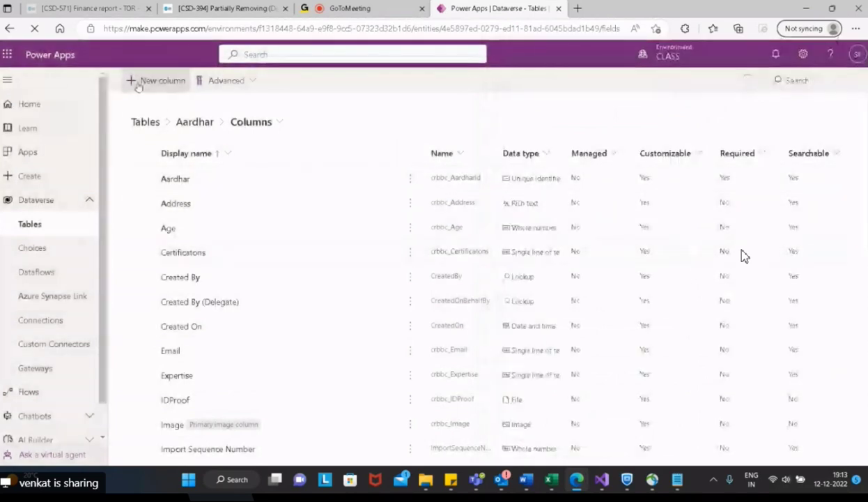
Step: Add a single-line text column named Pan card to the Aardhar table, save it, and review the column list
{"action": "left_click", "coordinate": [167, 80]}
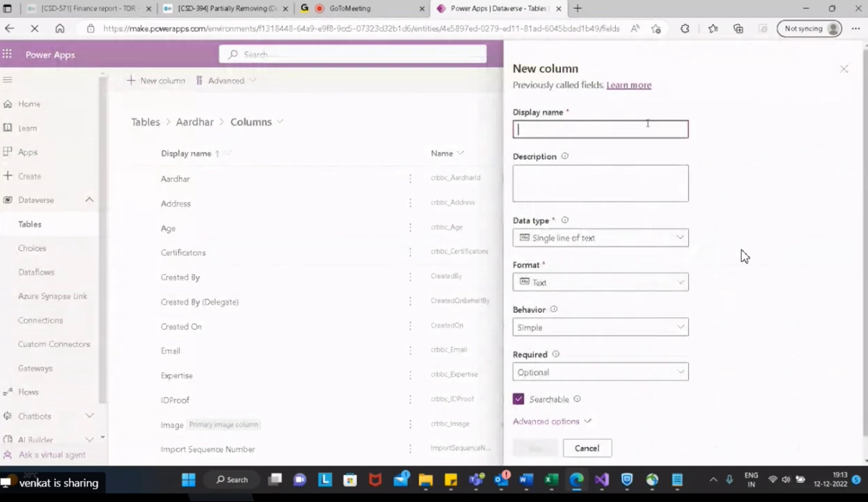
{"action": "type", "text": "Pan card"}
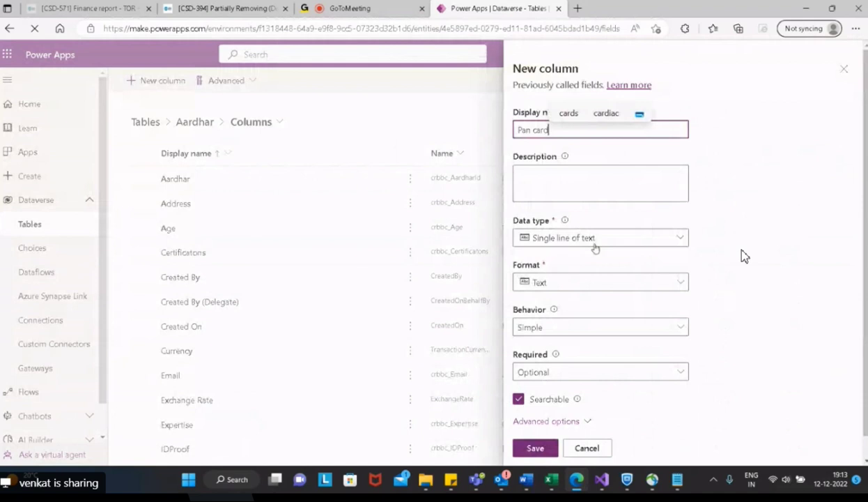
{"action": "left_click", "coordinate": [519, 446]}
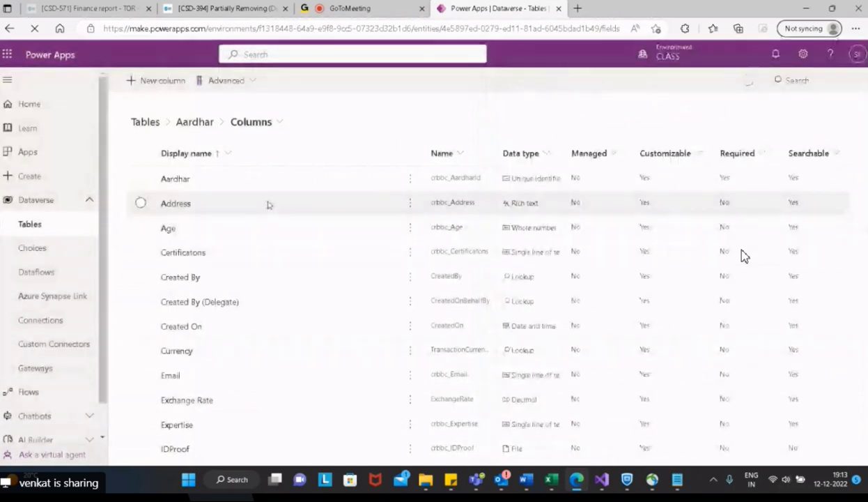
{"action": "scroll", "coordinate": [259, 241], "scroll_direction": "down", "scroll_amount": 6}
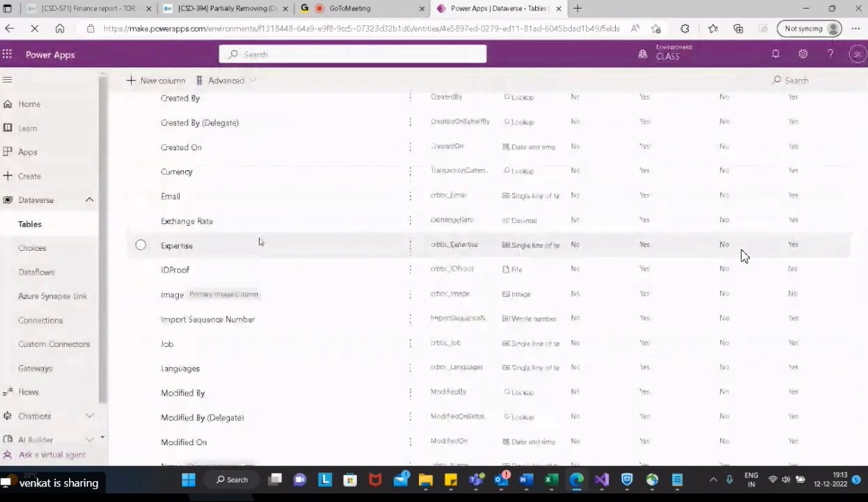
{"action": "scroll", "coordinate": [262, 284], "scroll_direction": "up", "scroll_amount": 6}
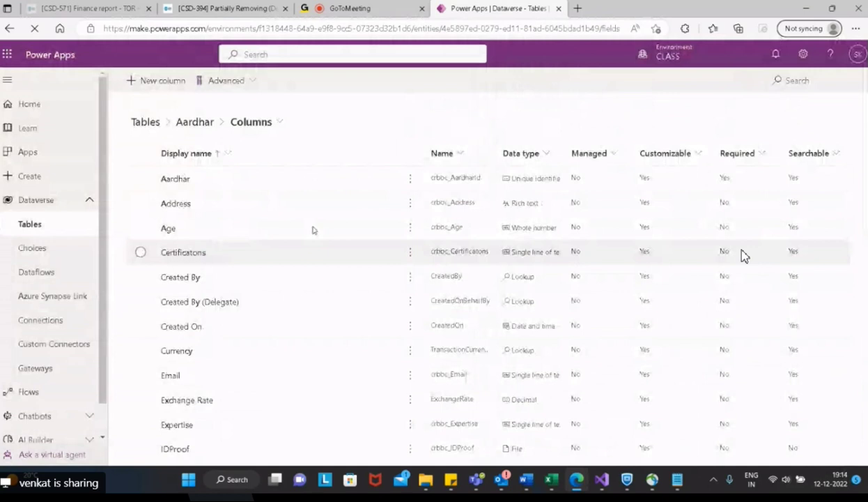
Step: Create a blank canvas app named Aadhar Registration App in Phone format and skip the Studio welcome dialog
{"action": "left_click", "coordinate": [41, 179]}
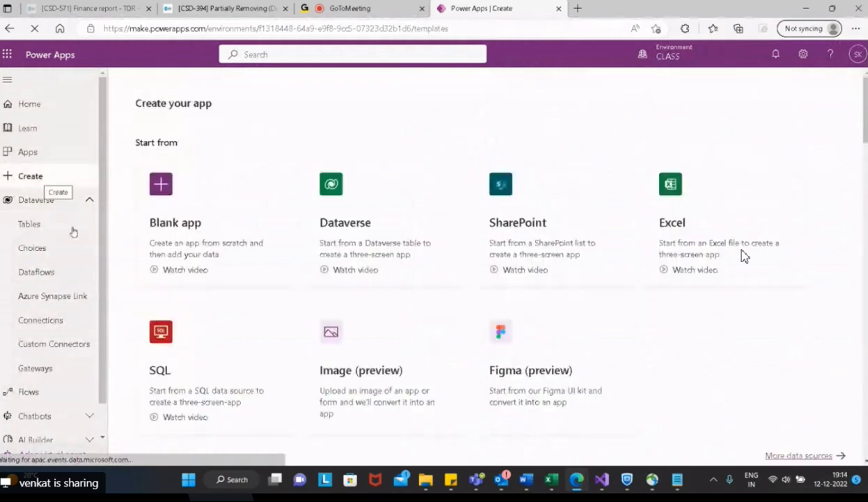
{"action": "left_click", "coordinate": [141, 241]}
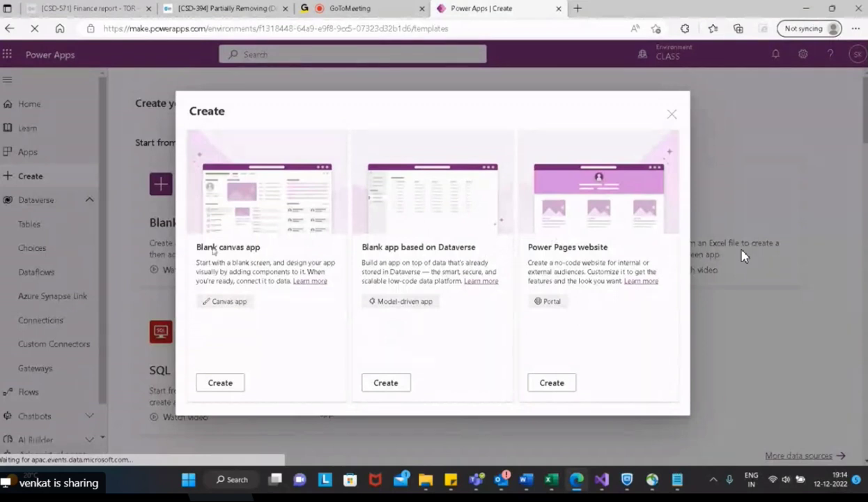
{"action": "left_click", "coordinate": [238, 387]}
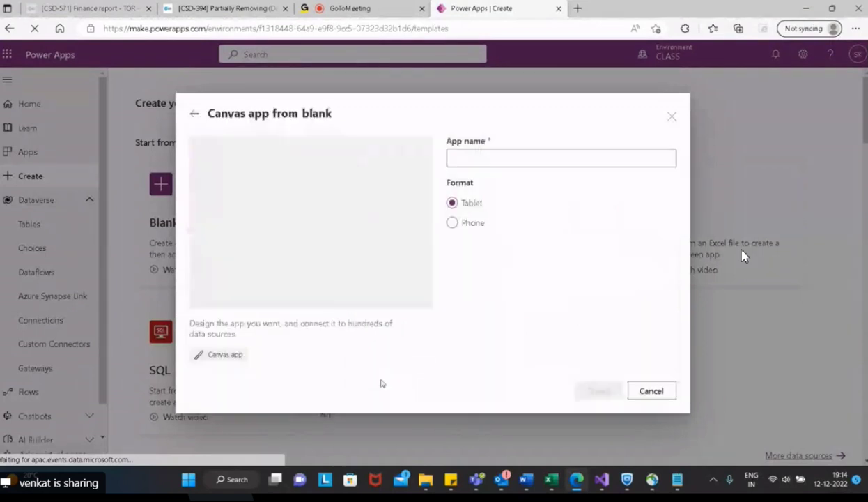
{"action": "left_click", "coordinate": [452, 223]}
{"action": "left_click", "coordinate": [492, 155]}
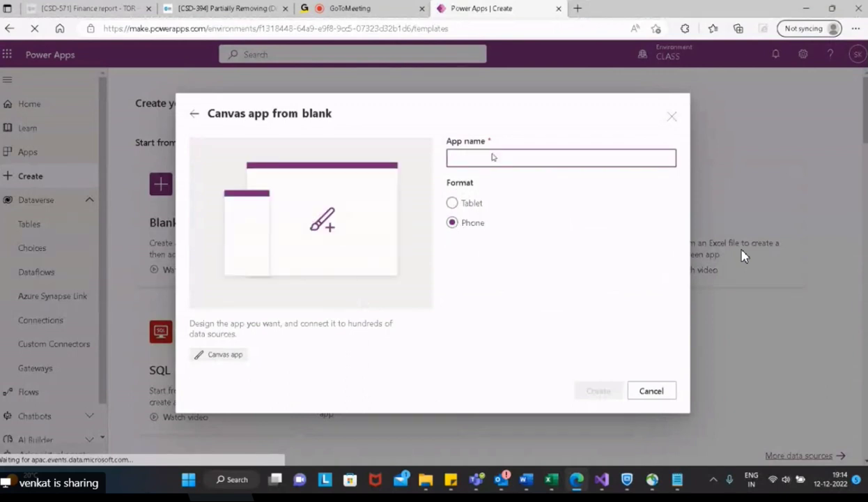
{"action": "type", "text": "Aa"}
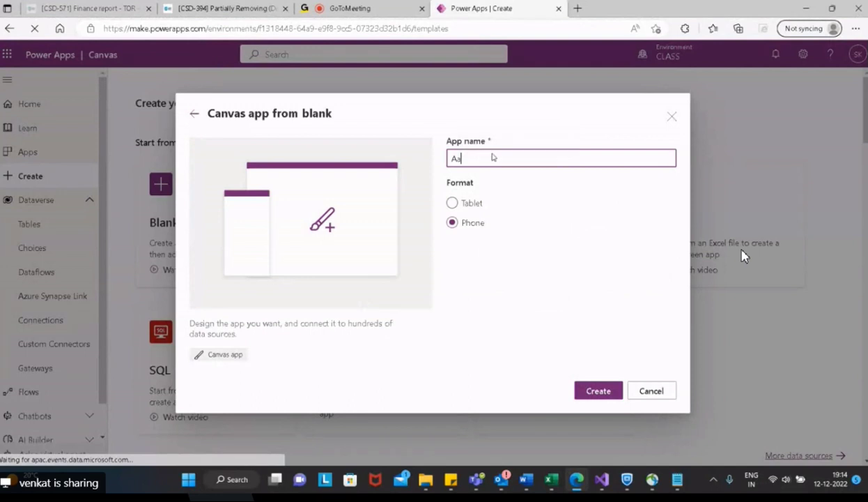
{"action": "type", "text": "dhar Re"}
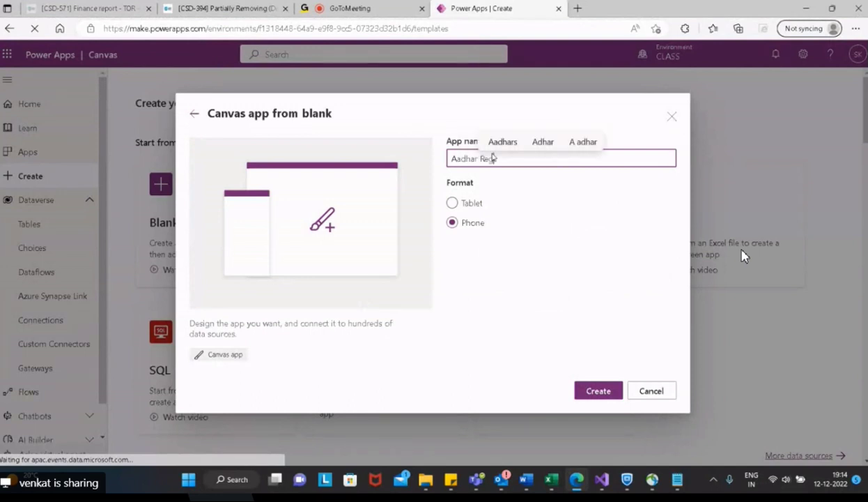
{"action": "type", "text": "gistration "}
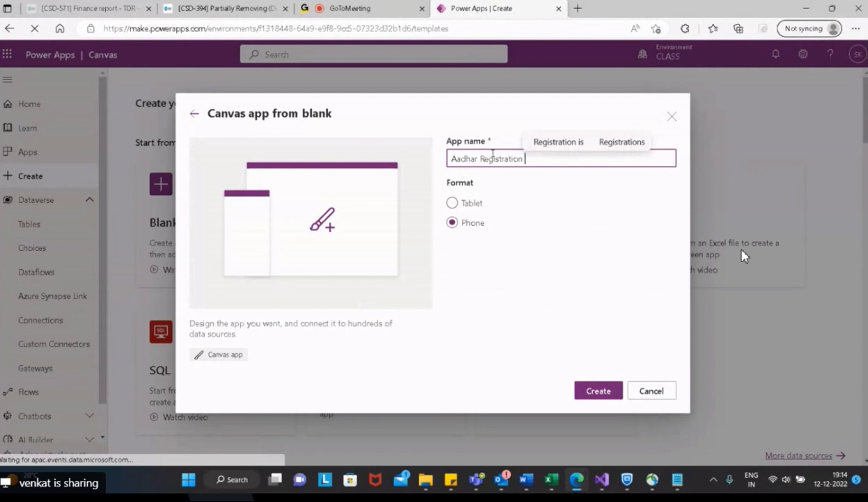
{"action": "type", "text": "App"}
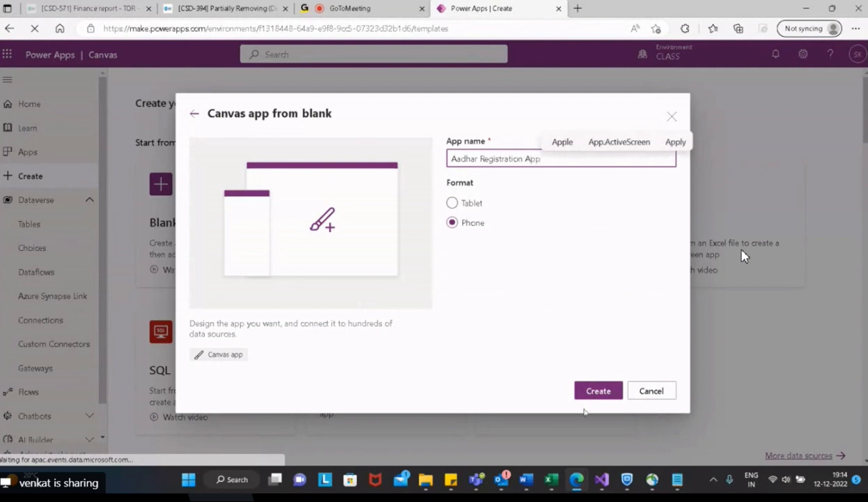
{"action": "left_click", "coordinate": [598, 391]}
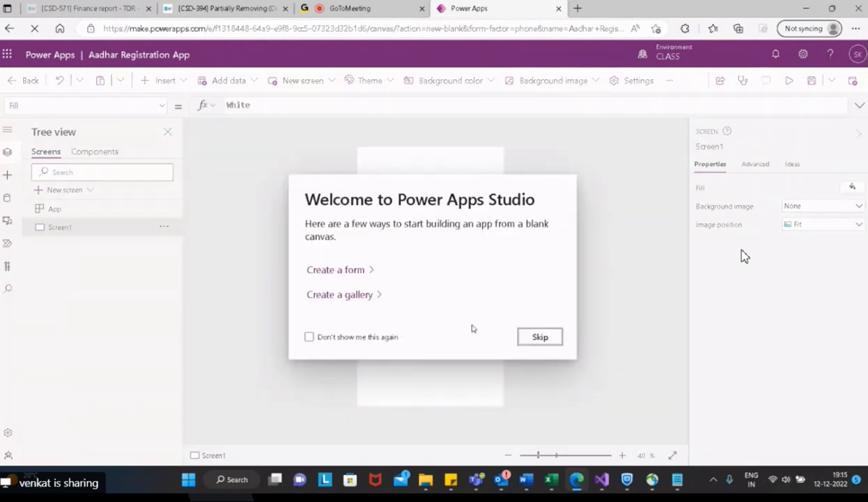
{"action": "left_click", "coordinate": [537, 338]}
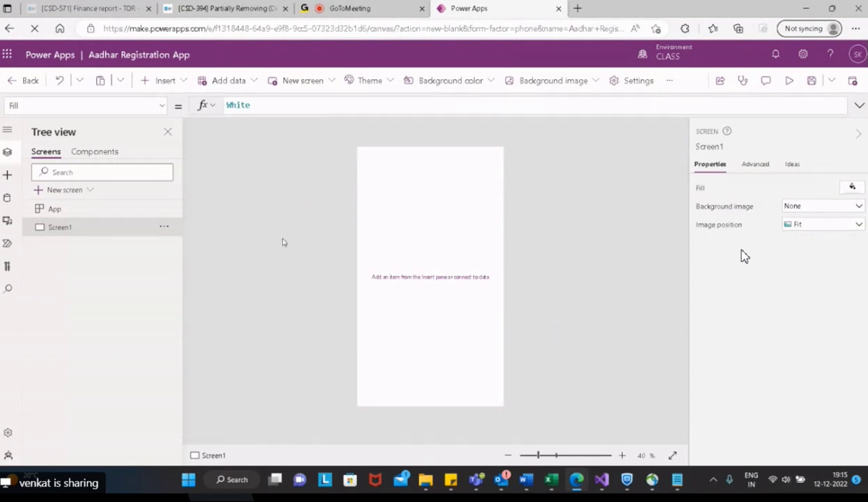
Step: Rename Screen1 to Home
{"action": "left_click", "coordinate": [165, 228]}
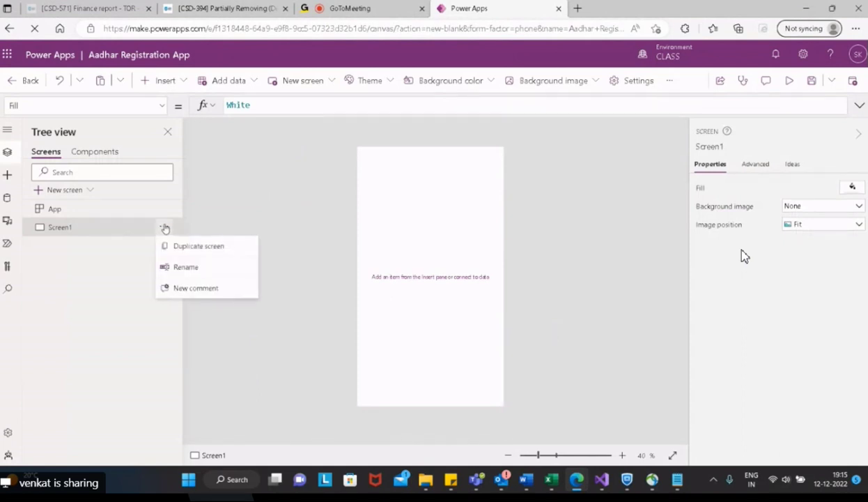
{"action": "left_click", "coordinate": [199, 270]}
{"action": "type", "text": "Hom"}
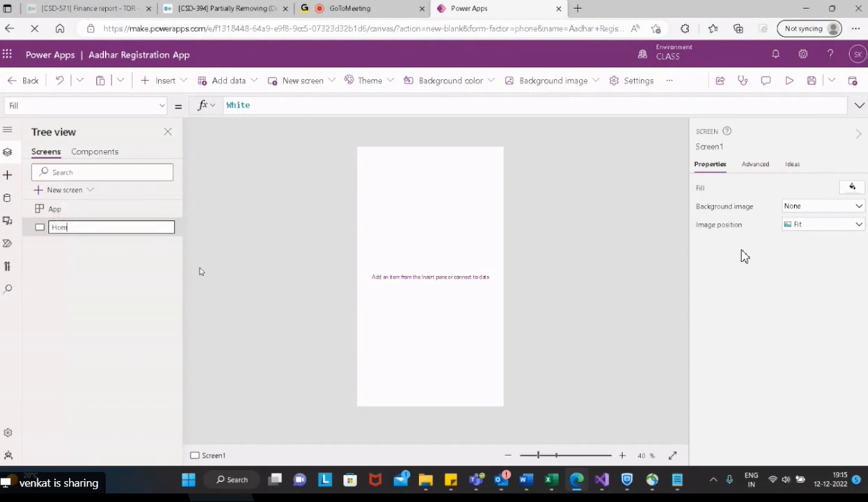
{"action": "type", "text": "e"}
{"action": "key", "text": "Escape"}
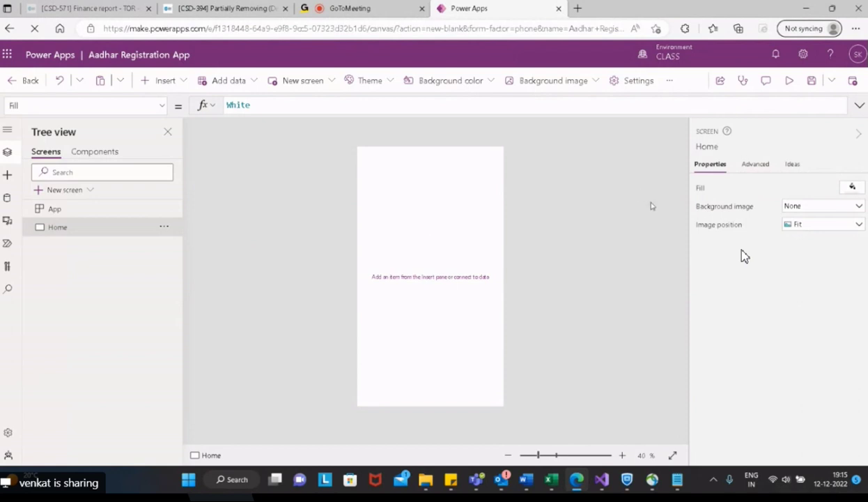
Step: Add a text label at the upper edge of the Home screen and stretch it across the screen, about 637 by 102
{"action": "left_click", "coordinate": [6, 175]}
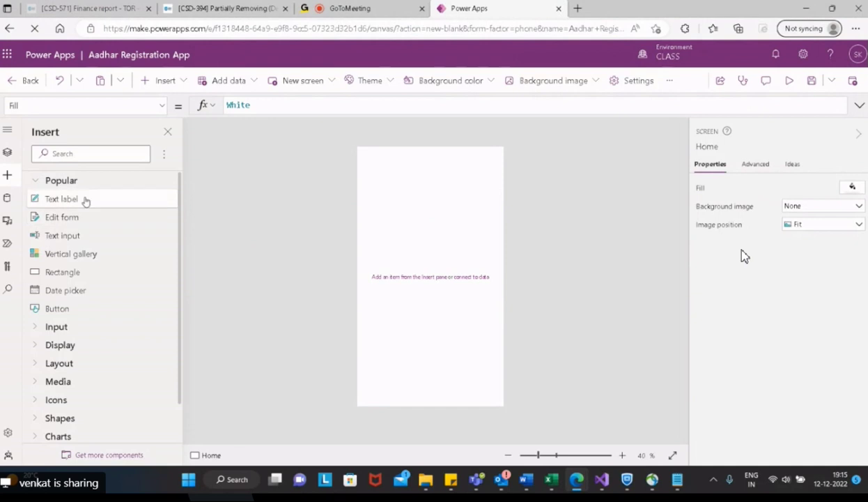
{"action": "left_click_drag", "start_coordinate": [83, 200], "coordinate": [412, 168]}
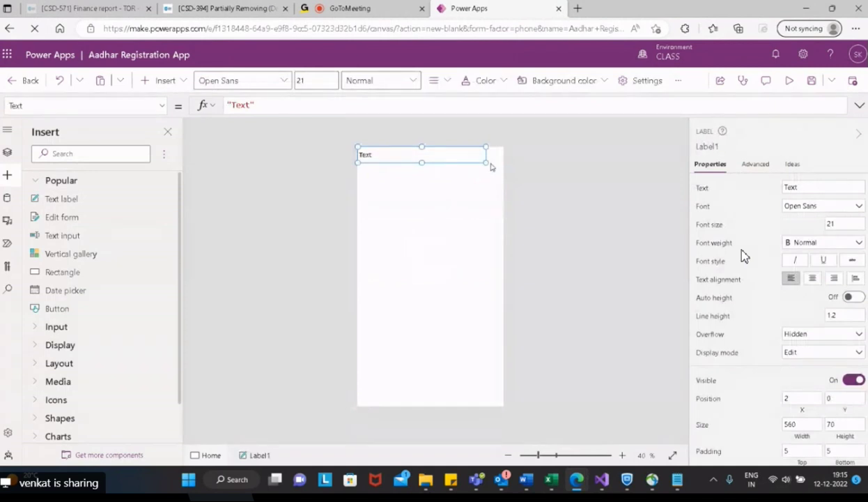
{"action": "left_click_drag", "start_coordinate": [491, 166], "coordinate": [503, 172]}
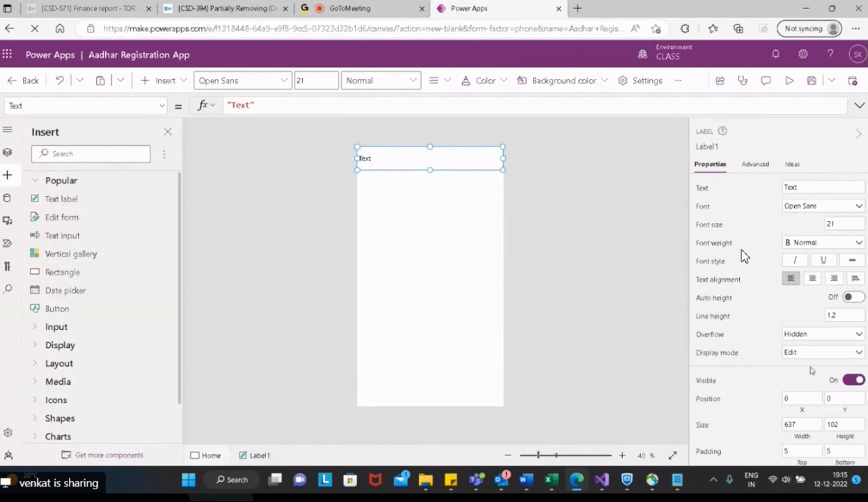
Step: Set the header label's fill to the amber standard color
{"action": "scroll", "coordinate": [785, 377], "scroll_direction": "down", "scroll_amount": 2}
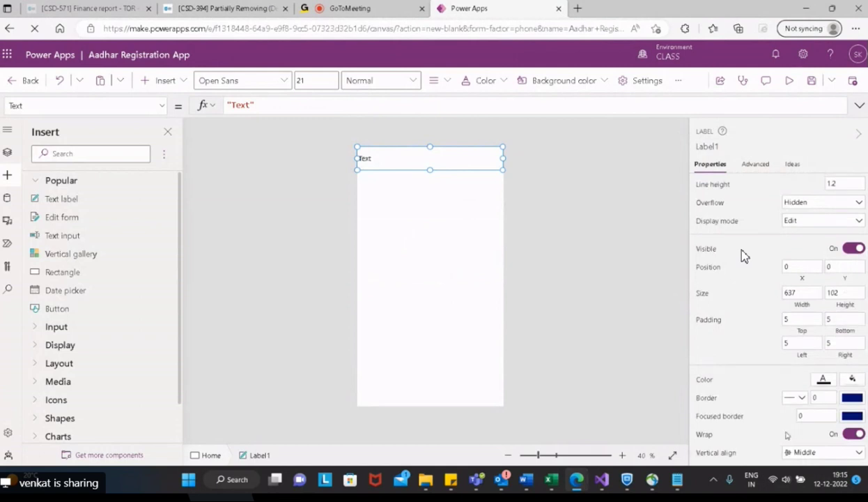
{"action": "scroll", "coordinate": [793, 435], "scroll_direction": "down", "scroll_amount": 1}
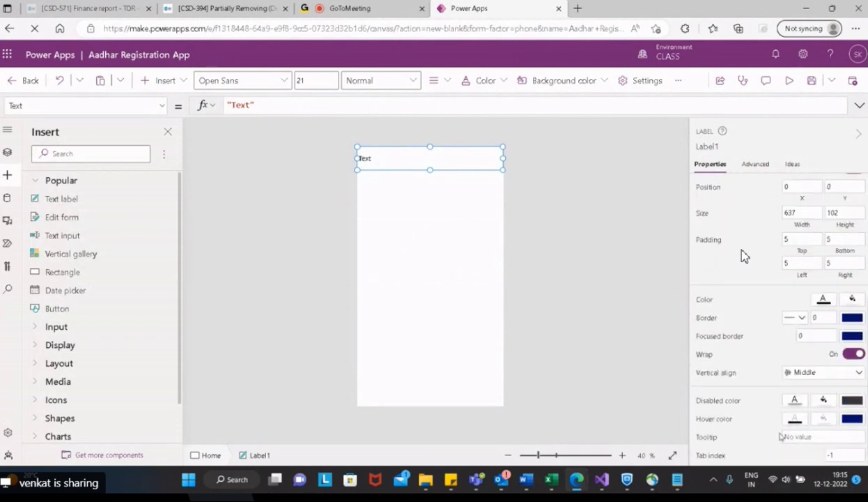
{"action": "left_click", "coordinate": [852, 300]}
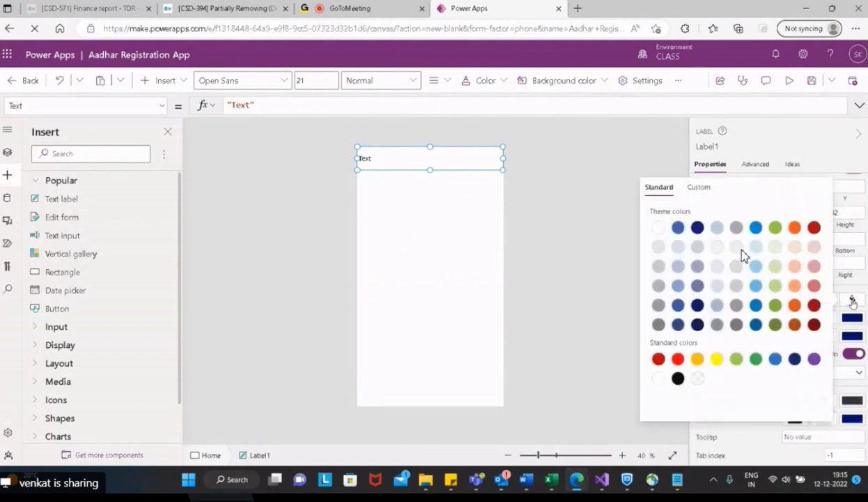
{"action": "left_click", "coordinate": [697, 359]}
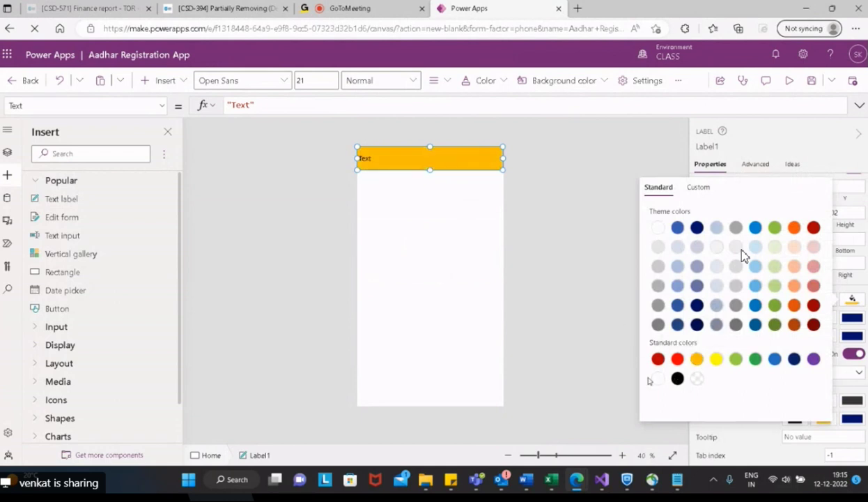
{"action": "left_click", "coordinate": [589, 256]}
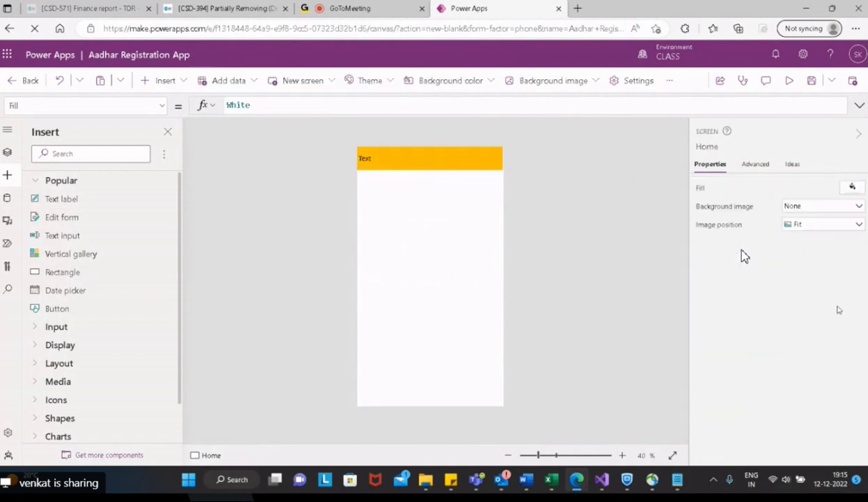
Step: Set the header label's text color to white
{"action": "left_click", "coordinate": [441, 161]}
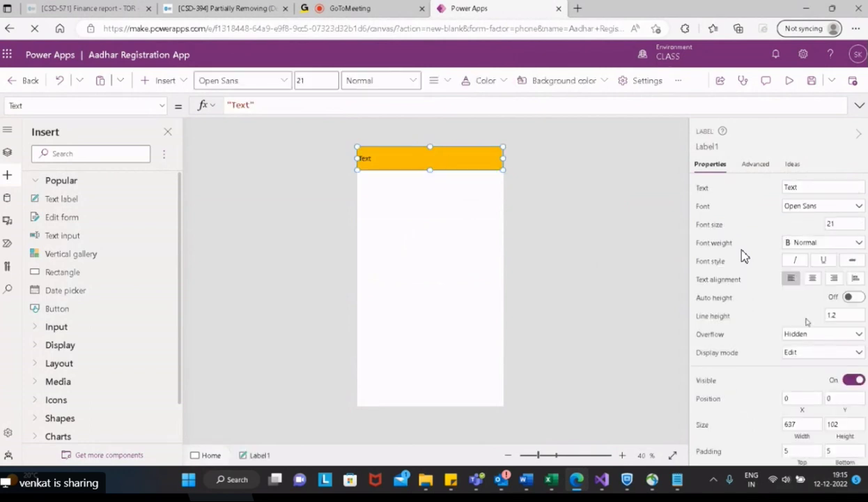
{"action": "scroll", "coordinate": [738, 345], "scroll_direction": "down", "scroll_amount": 2}
{"action": "scroll", "coordinate": [766, 374], "scroll_direction": "up", "scroll_amount": 2}
{"action": "scroll", "coordinate": [763, 369], "scroll_direction": "down", "scroll_amount": 2}
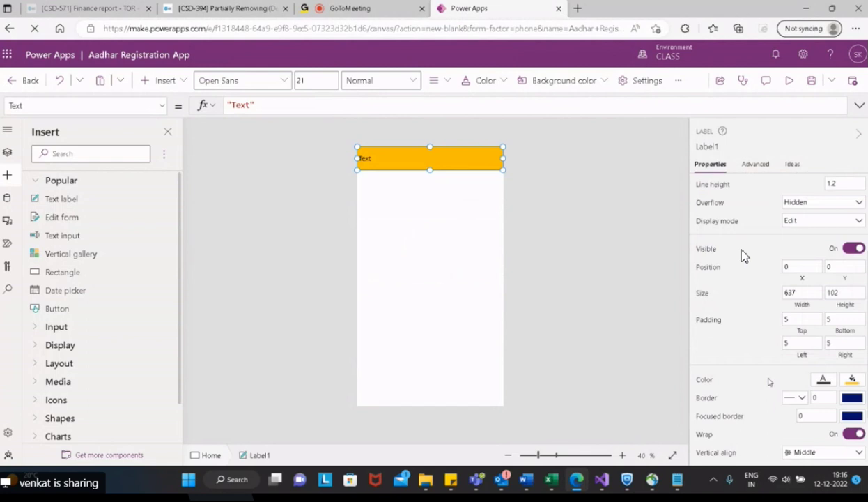
{"action": "scroll", "coordinate": [769, 381], "scroll_direction": "down", "scroll_amount": 1}
{"action": "left_click", "coordinate": [823, 334]}
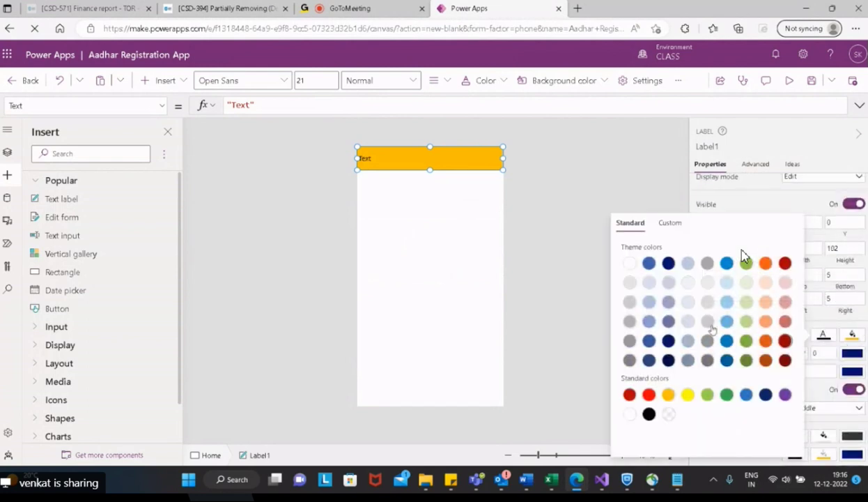
{"action": "left_click", "coordinate": [630, 264]}
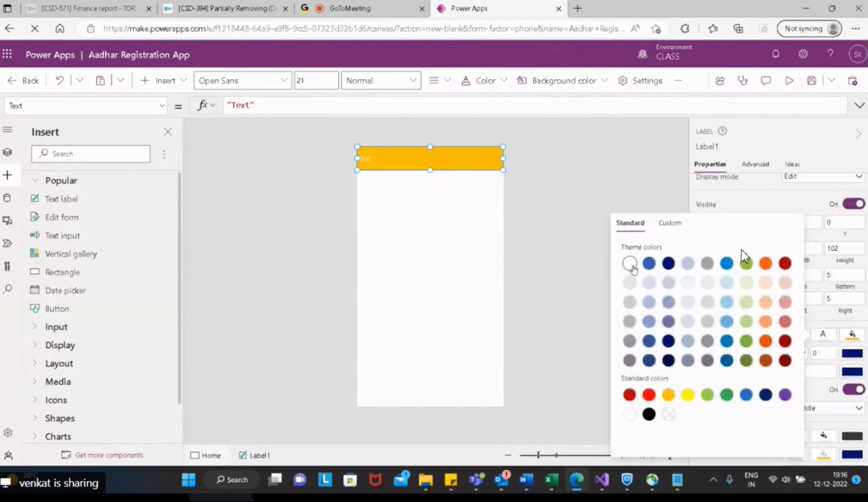
{"action": "left_click", "coordinate": [743, 190]}
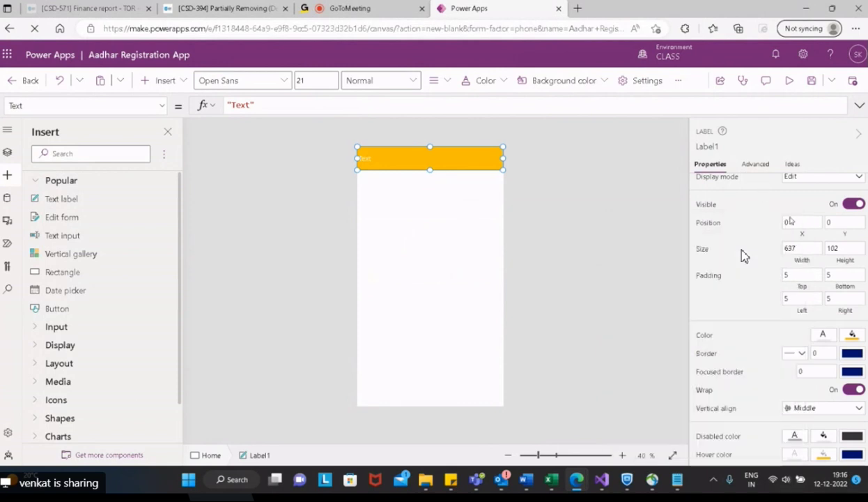
Step: Center-align the header label's text and change it to Aadhar
{"action": "scroll", "coordinate": [767, 351], "scroll_direction": "up", "scroll_amount": 3}
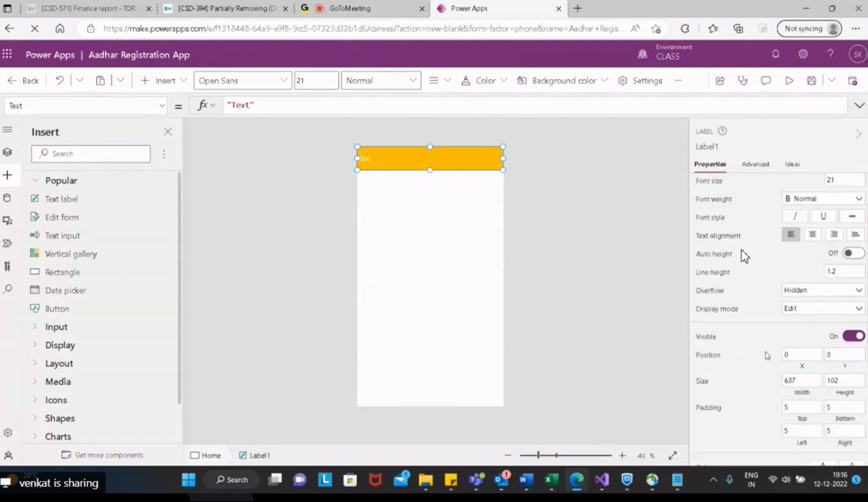
{"action": "scroll", "coordinate": [766, 356], "scroll_direction": "up", "scroll_amount": 1}
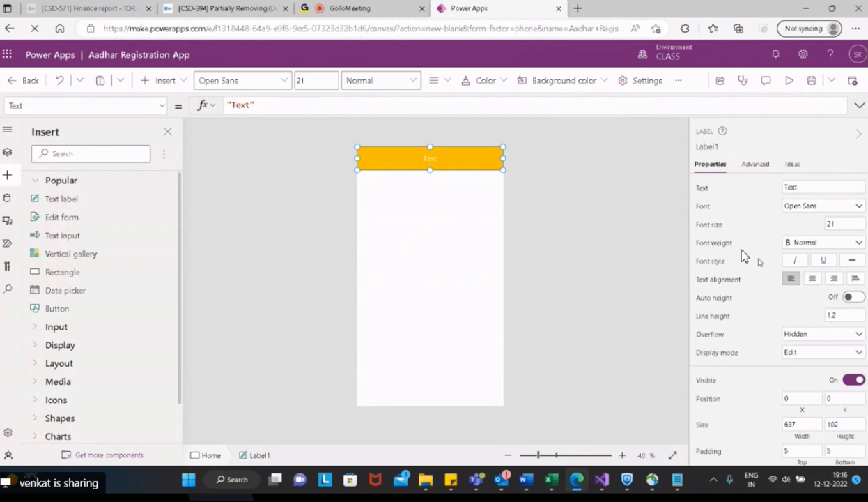
{"action": "left_click", "coordinate": [812, 278]}
{"action": "left_click", "coordinate": [796, 186]}
{"action": "key", "text": "ctrl+a"}
{"action": "type", "text": "Aadhar"}
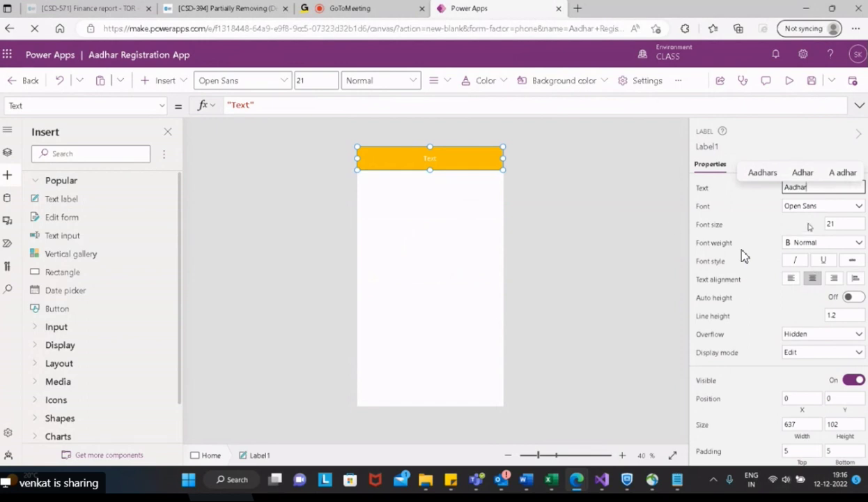
{"action": "key", "text": "Return"}
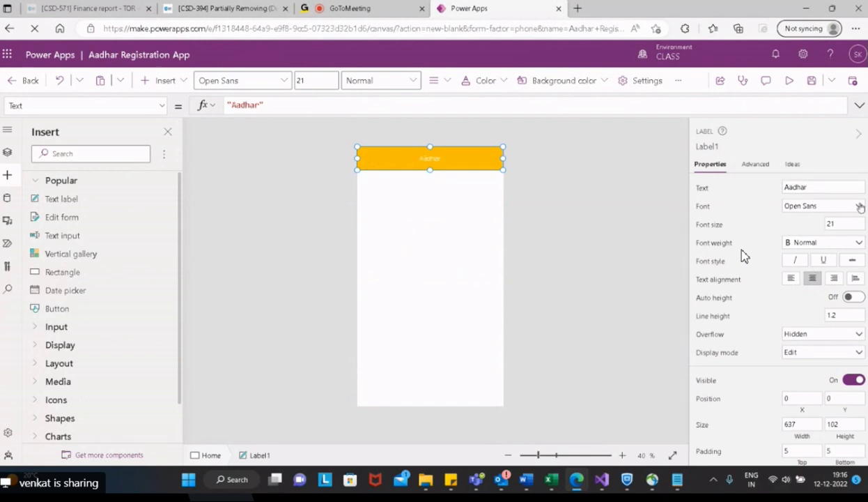
Step: Try the Great Vibes font on the header label, then set it to Verdana with font size 35
{"action": "left_click", "coordinate": [860, 208]}
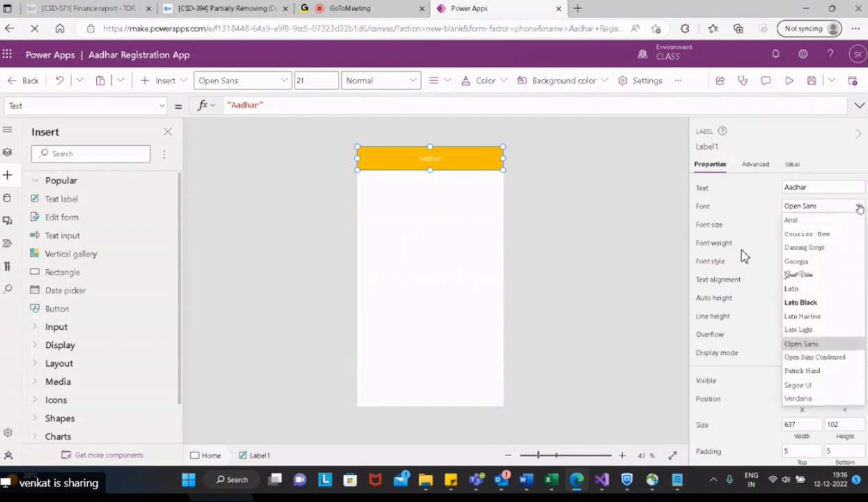
{"action": "left_click", "coordinate": [799, 276]}
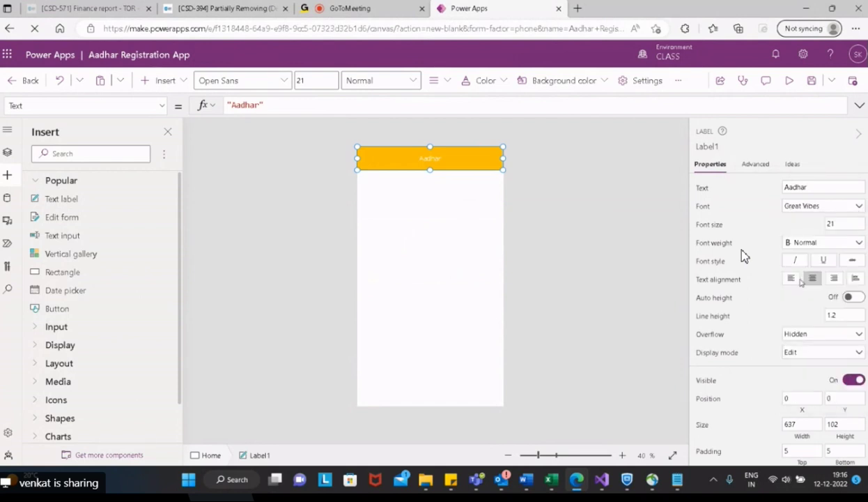
{"action": "left_click", "coordinate": [860, 206]}
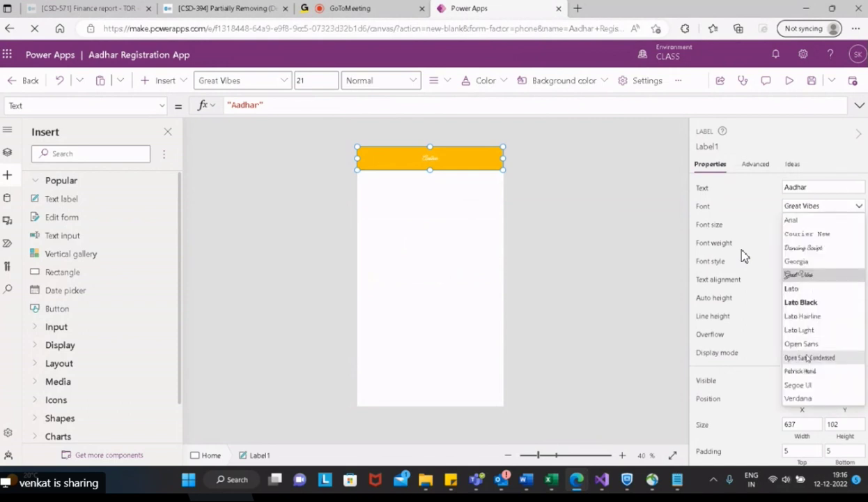
{"action": "left_click", "coordinate": [797, 398]}
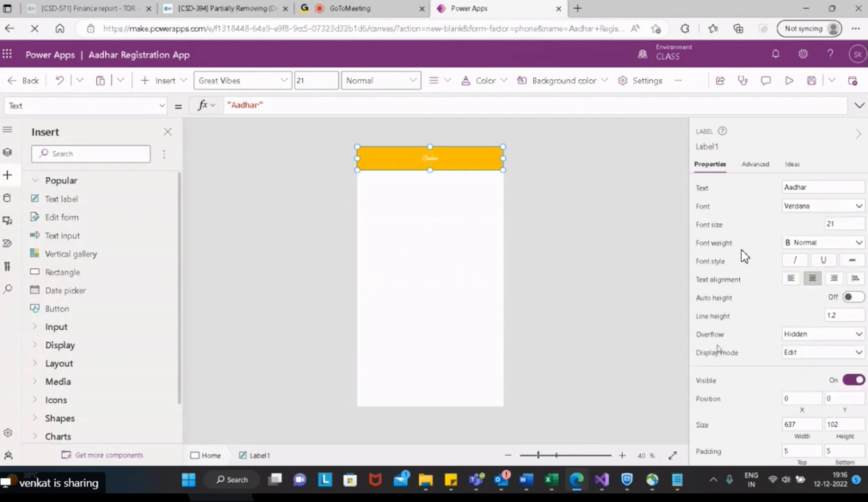
{"action": "key", "text": "Tab"}
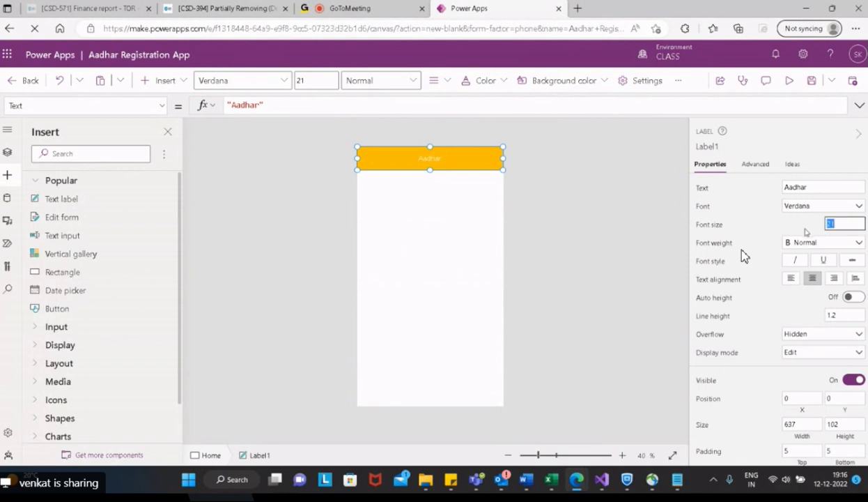
{"action": "type", "text": "35"}
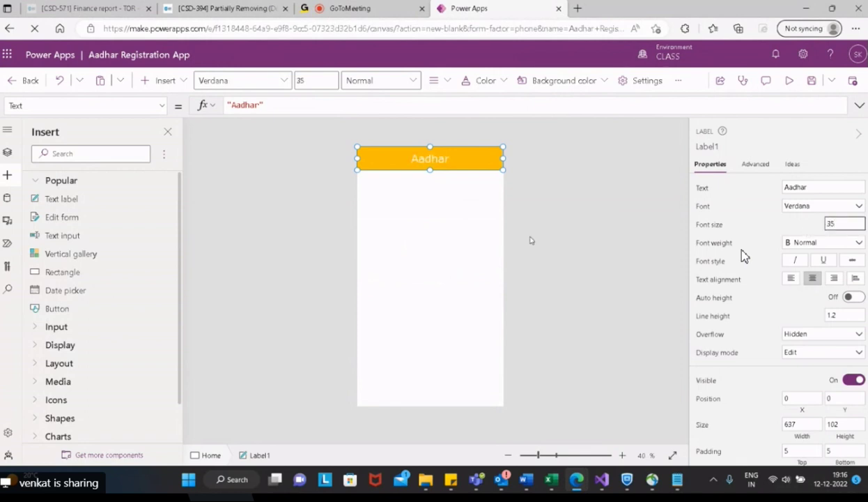
{"action": "left_click", "coordinate": [456, 210]}
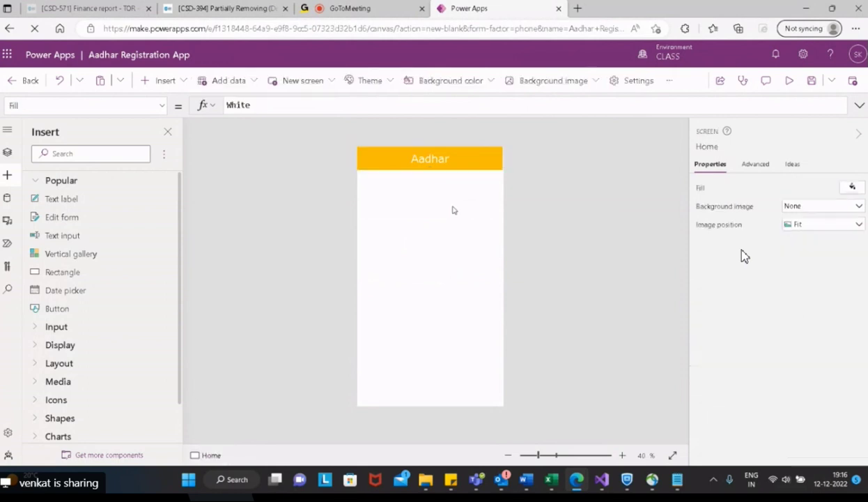
{"action": "left_click", "coordinate": [378, 161]}
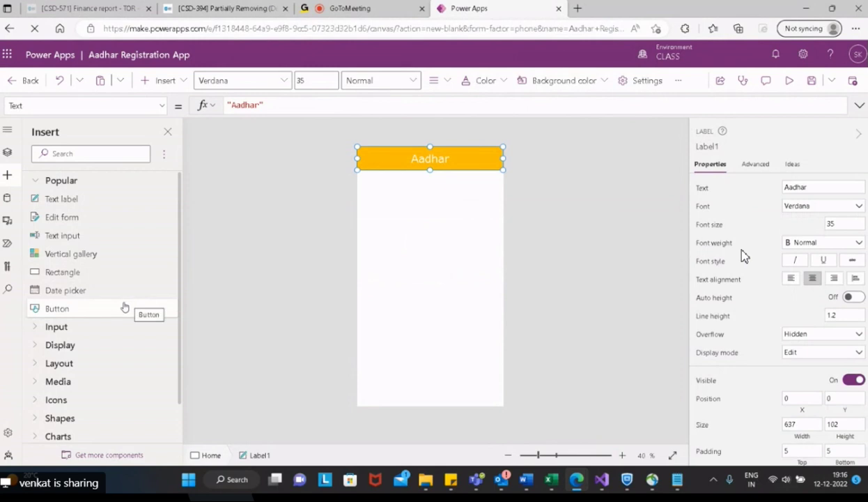
Step: Upload the images aadhaar-logo-5FCB1D69EB-seeklogo.com, best-way-to-update-address-in-aadhar_g and GOI to the app's media
{"action": "scroll", "coordinate": [125, 307], "scroll_direction": "down", "scroll_amount": 2}
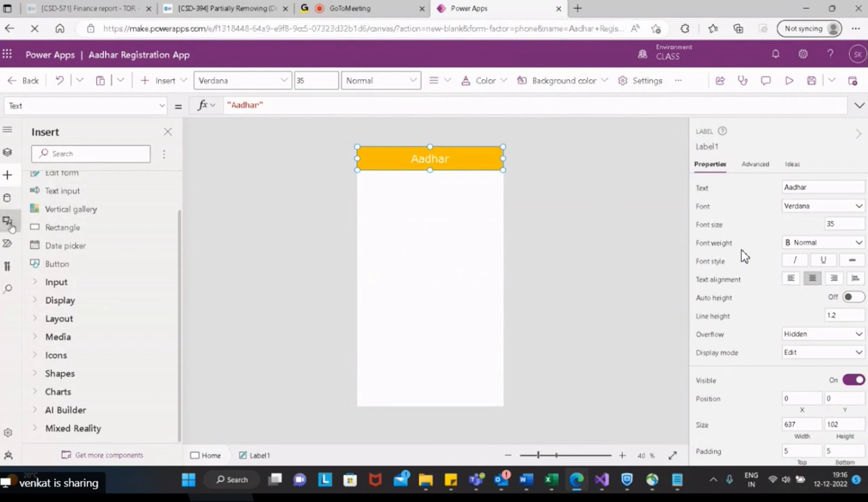
{"action": "left_click", "coordinate": [9, 224]}
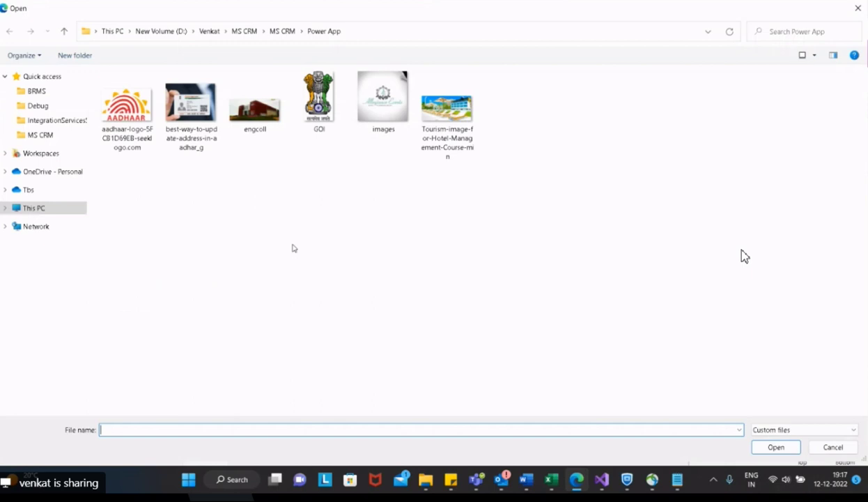
{"action": "left_click", "coordinate": [128, 111]}
{"action": "left_click", "coordinate": [312, 127], "text": "ctrl"}
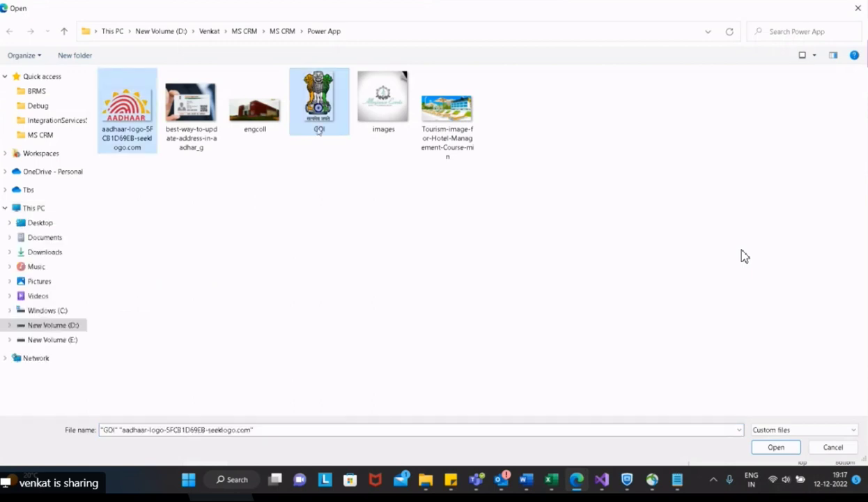
{"action": "left_click", "coordinate": [207, 152], "text": "ctrl"}
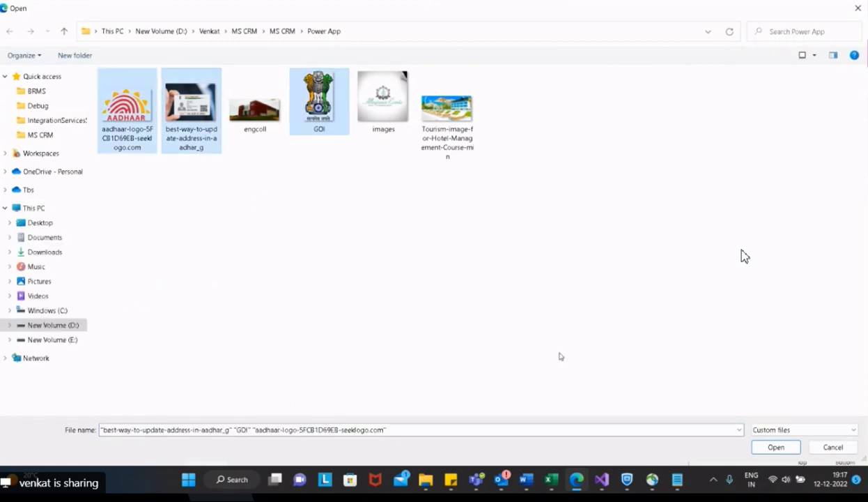
{"action": "left_click", "coordinate": [774, 448]}
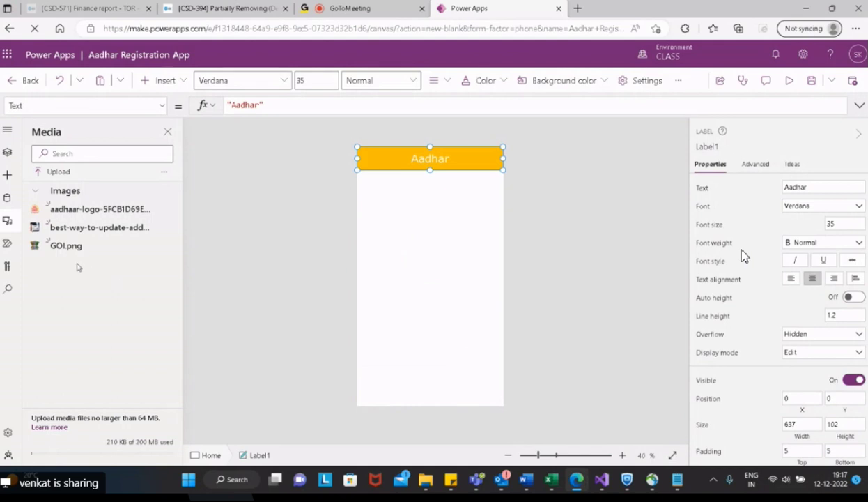
Step: Place the Aadhaar logo image on the Home screen, shrink it to fit the header and move it to the header's left end
{"action": "left_click_drag", "start_coordinate": [100, 209], "coordinate": [416, 209]}
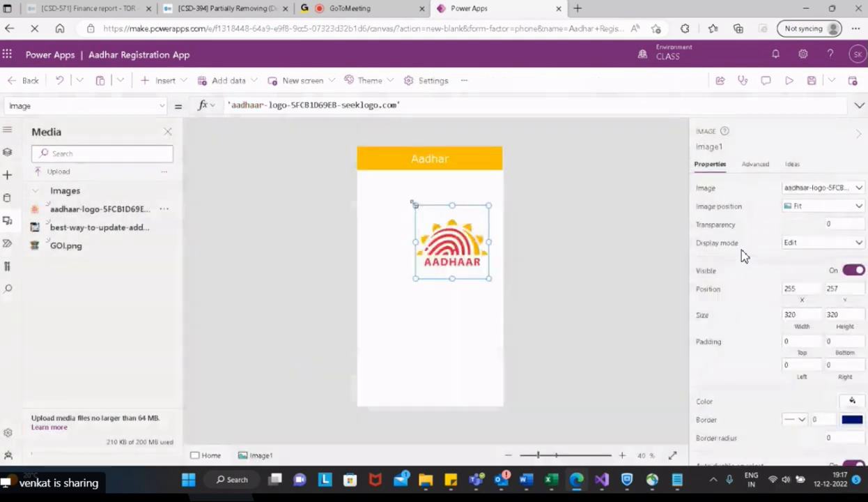
{"action": "left_click_drag", "start_coordinate": [414, 204], "coordinate": [456, 249]}
{"action": "left_click_drag", "start_coordinate": [456, 251], "coordinate": [372, 155]}
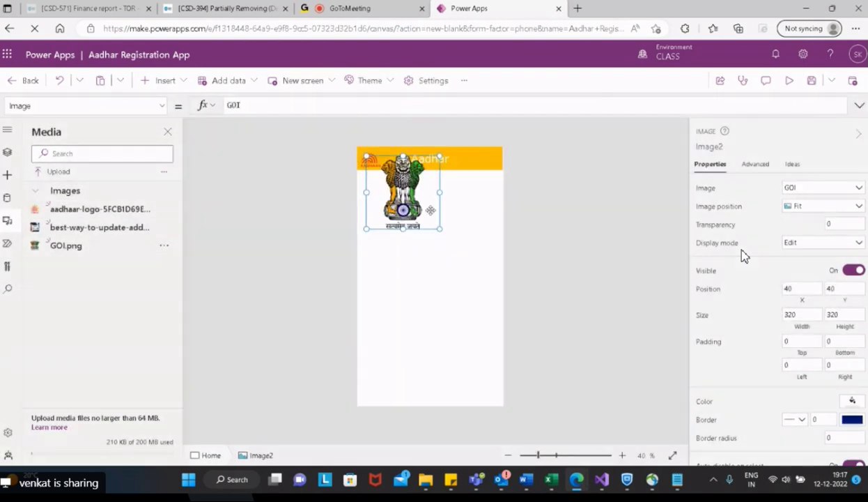
Step: Shrink the GOI emblem image to about 112 by 84 and move it inside the header's right end
{"action": "left_click_drag", "start_coordinate": [440, 228], "coordinate": [494, 172]}
{"action": "key", "text": "Right"}
{"action": "key", "text": "Right"}
{"action": "key", "text": "Right"}
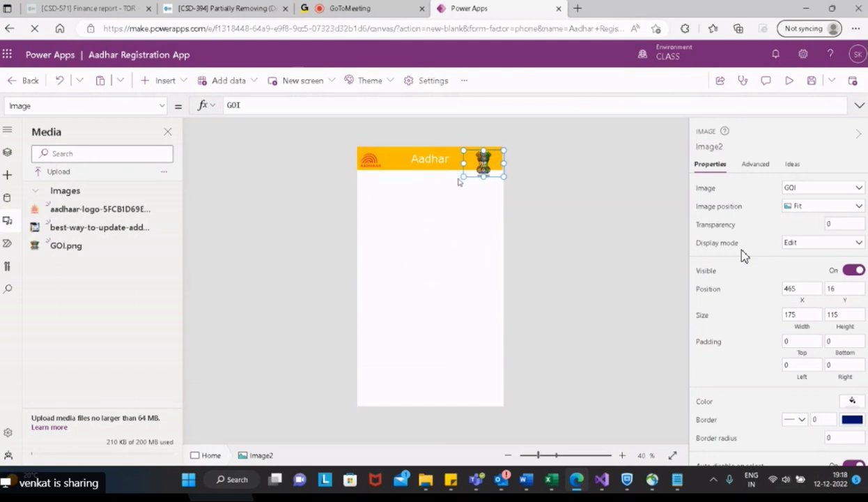
{"action": "mouse_move", "coordinate": [462, 177]}
{"action": "left_mouse_down"}
{"action": "mouse_move", "coordinate": [475, 168]}
{"action": "mouse_move", "coordinate": [463, 179]}
{"action": "left_mouse_up"}
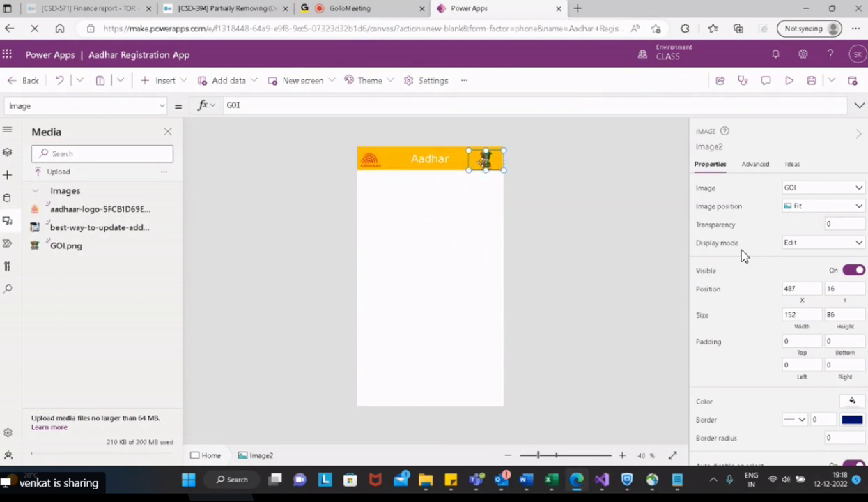
{"action": "left_click_drag", "start_coordinate": [485, 148], "coordinate": [486, 150]}
{"action": "left_click_drag", "start_coordinate": [474, 160], "coordinate": [480, 159]}
{"action": "left_click", "coordinate": [478, 212]}
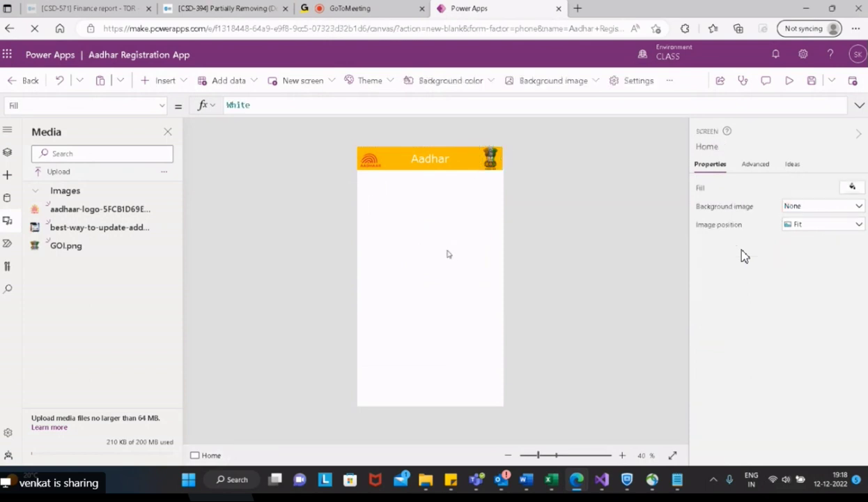
Step: Nudge the GOI emblem image in the header up to a Y position of 5
{"action": "left_click", "coordinate": [491, 159]}
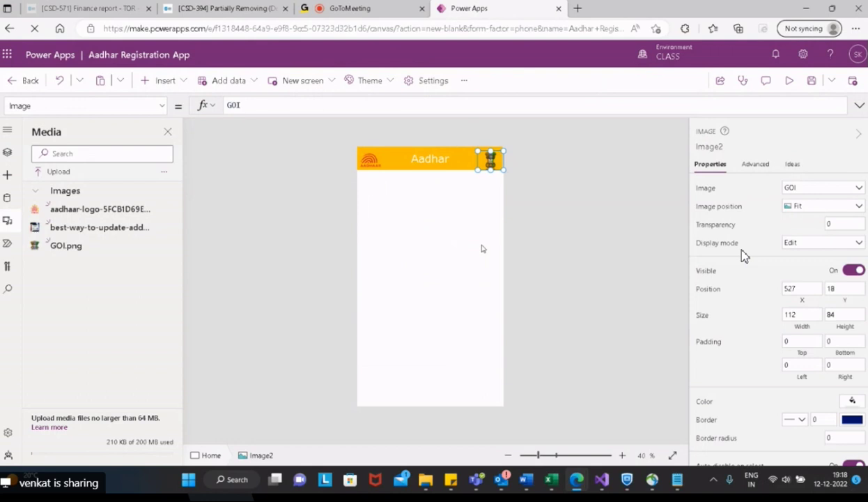
{"action": "key", "text": "Up"}
{"action": "key", "text": "Up"}
{"action": "key", "text": "Up"}
{"action": "key", "text": "Up"}
{"action": "key", "text": "Up"}
{"action": "key", "text": "Up"}
{"action": "key", "text": "Up"}
{"action": "key", "text": "Up"}
{"action": "key", "text": "Up"}
{"action": "key", "text": "Up"}
{"action": "key", "text": "Up"}
{"action": "key", "text": "Up"}
{"action": "key", "text": "Up"}
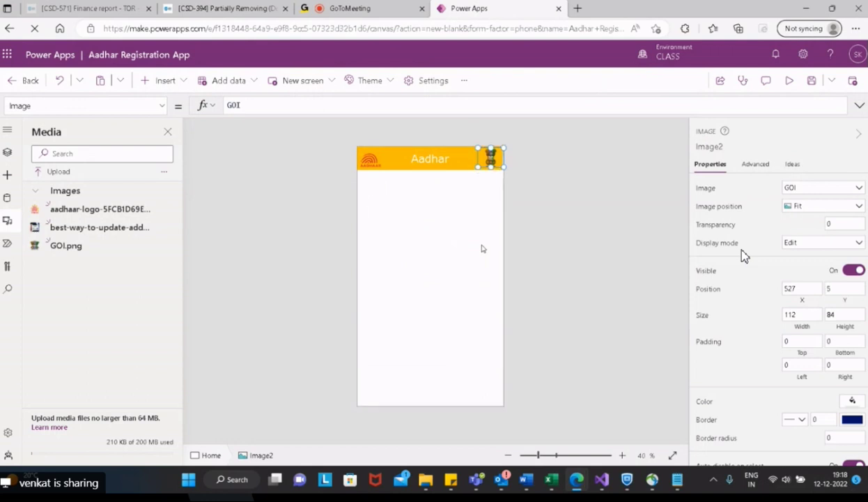
{"action": "left_click", "coordinate": [454, 243]}
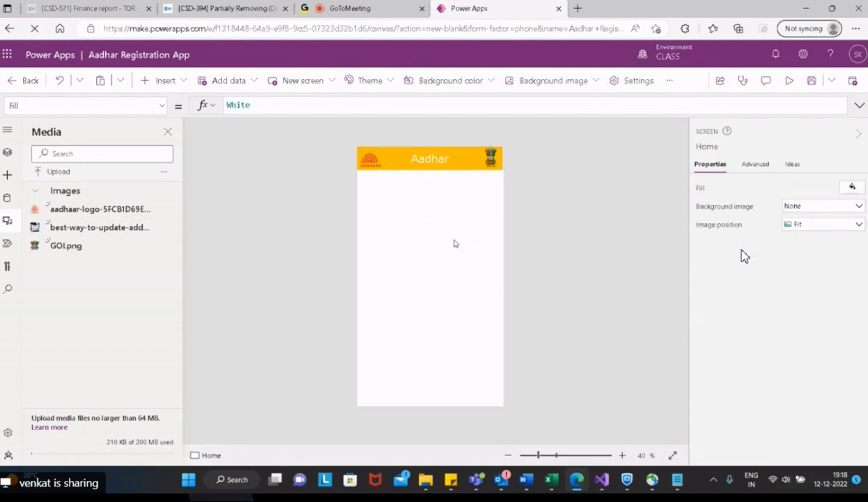
Step: Resize the GOI emblem image to about 84 by 84, flush with the header's right edge at Y 18
{"action": "left_click", "coordinate": [494, 163]}
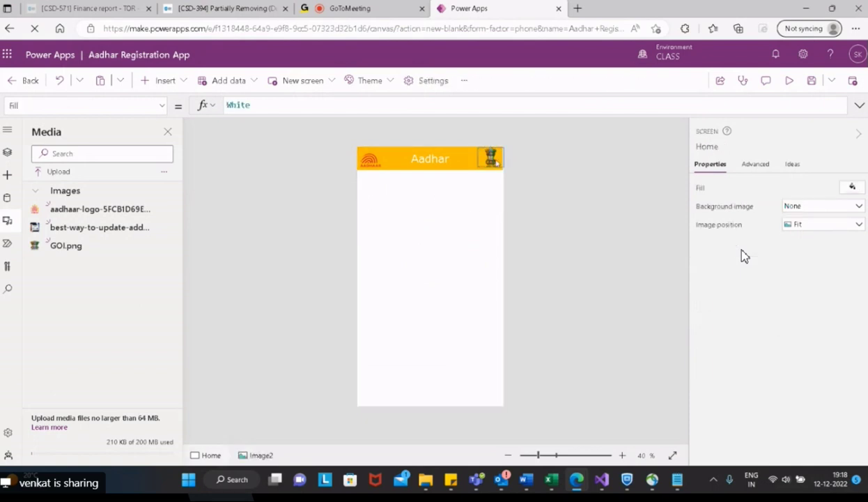
{"action": "left_click", "coordinate": [433, 244]}
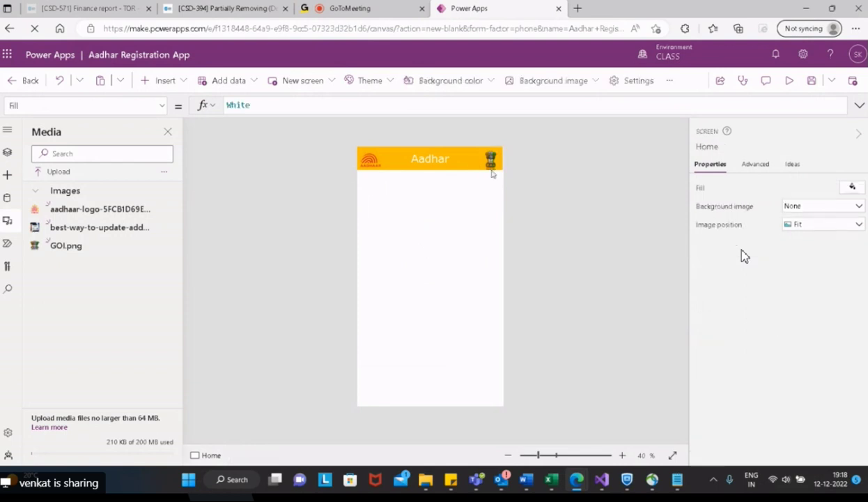
{"action": "left_click", "coordinate": [489, 166]}
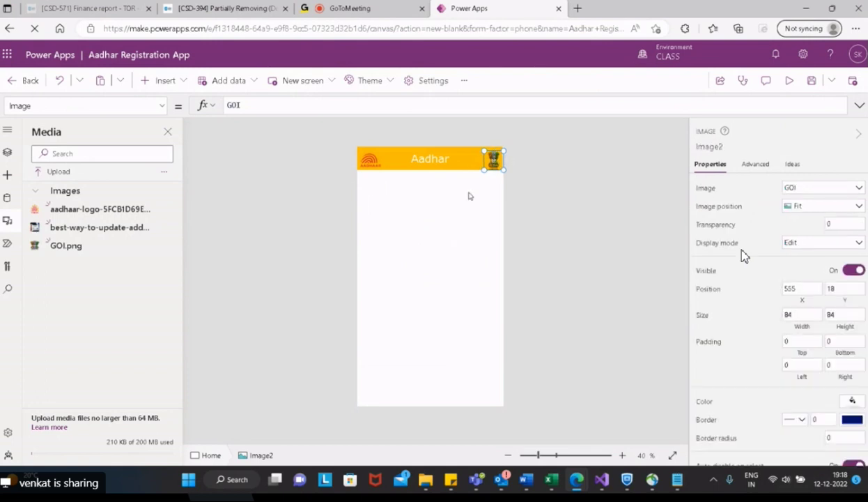
{"action": "left_click", "coordinate": [415, 233]}
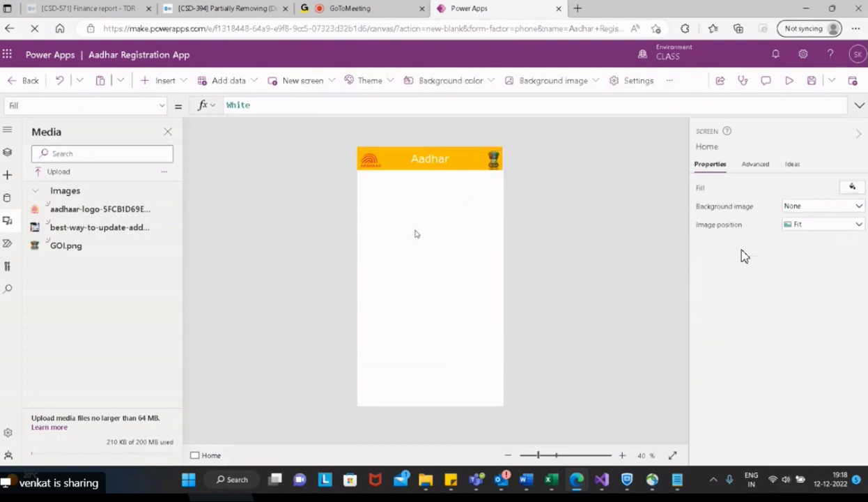
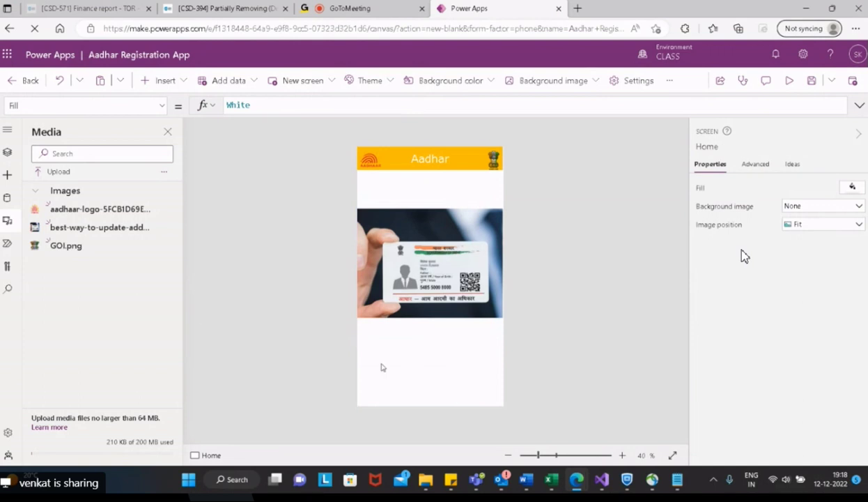
Step: Insert a Question mark icon on the Home screen and center it below the Aadhaar card picture
{"action": "left_click", "coordinate": [183, 82]}
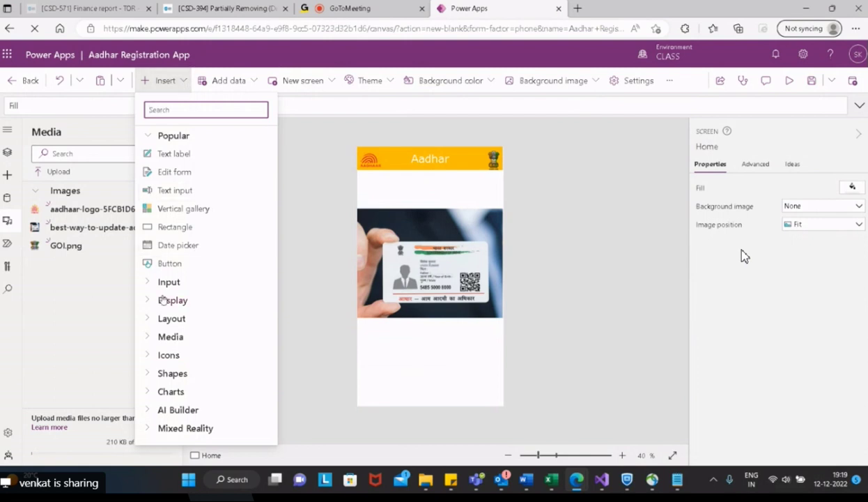
{"action": "left_click", "coordinate": [149, 354]}
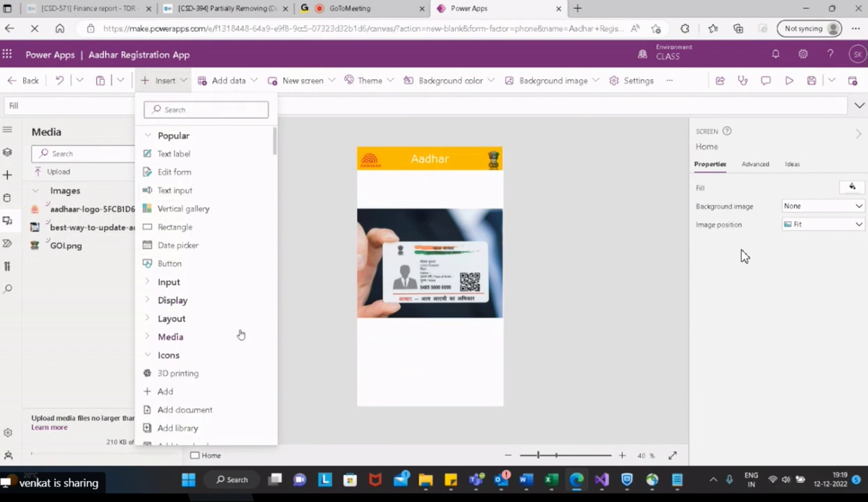
{"action": "scroll", "coordinate": [240, 333], "scroll_direction": "down", "scroll_amount": 1}
{"action": "scroll", "coordinate": [240, 336], "scroll_direction": "down", "scroll_amount": 3}
{"action": "scroll", "coordinate": [241, 348], "scroll_direction": "down", "scroll_amount": 1}
{"action": "scroll", "coordinate": [241, 351], "scroll_direction": "down", "scroll_amount": 14}
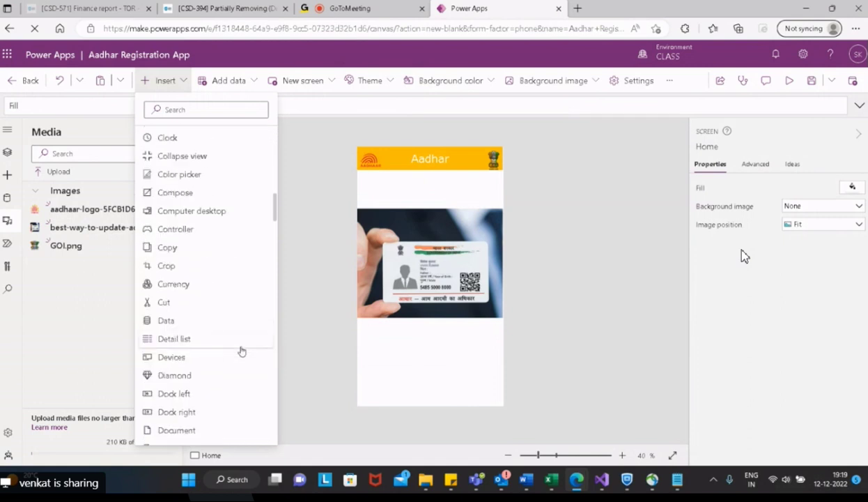
{"action": "scroll", "coordinate": [241, 350], "scroll_direction": "down", "scroll_amount": 8}
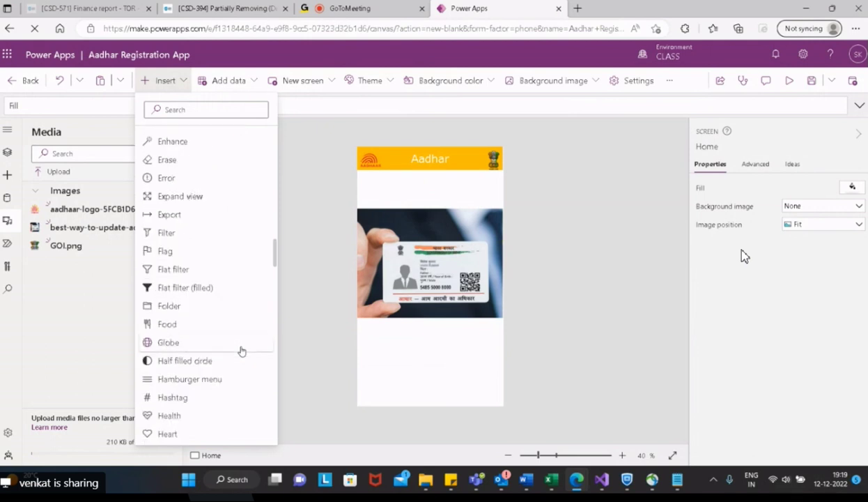
{"action": "scroll", "coordinate": [241, 350], "scroll_direction": "down", "scroll_amount": 15}
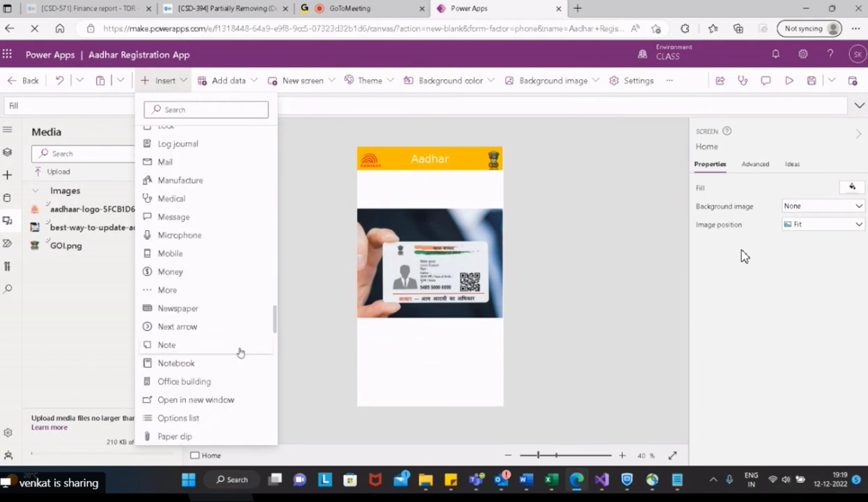
{"action": "scroll", "coordinate": [239, 355], "scroll_direction": "down", "scroll_amount": 3}
{"action": "scroll", "coordinate": [237, 355], "scroll_direction": "down", "scroll_amount": 3}
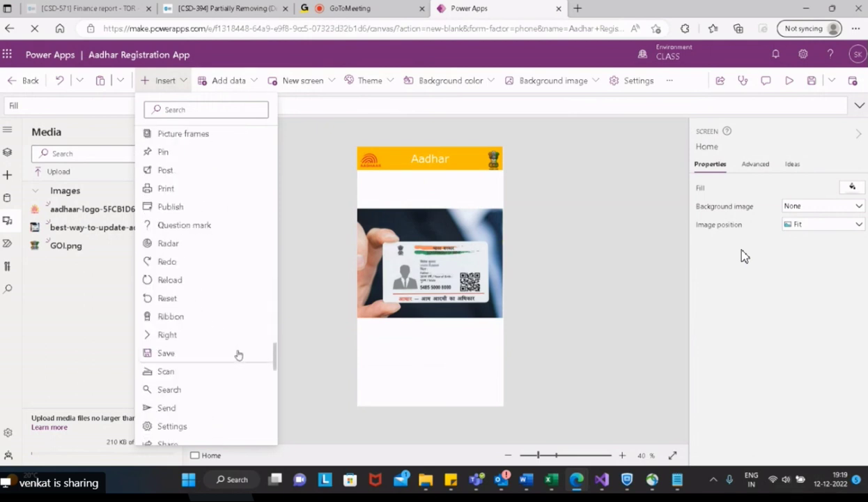
{"action": "scroll", "coordinate": [197, 348], "scroll_direction": "up", "scroll_amount": 2}
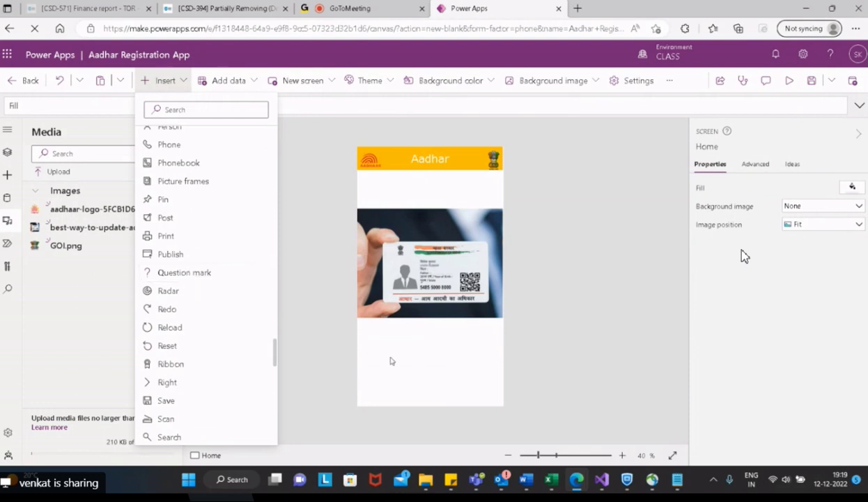
{"action": "left_click_drag", "start_coordinate": [209, 278], "coordinate": [453, 380]}
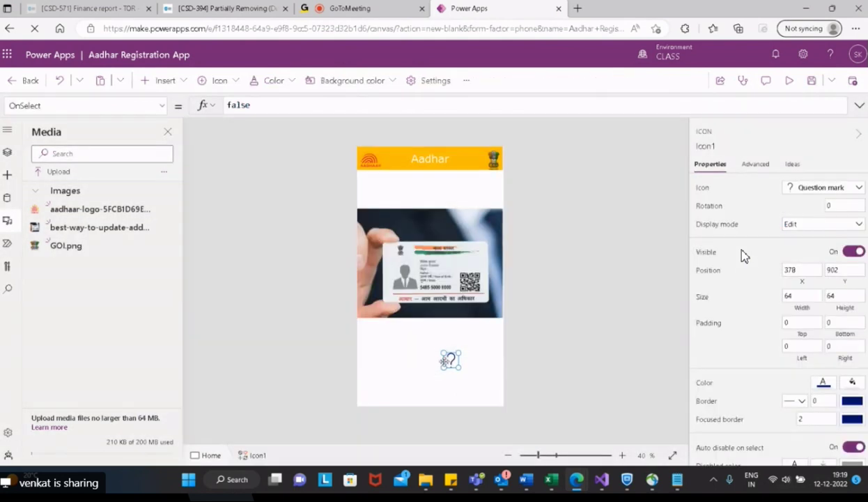
{"action": "left_click_drag", "start_coordinate": [450, 359], "coordinate": [429, 338]}
Step: Add a full-width text label directly beneath the question mark icon, showing Help as center-aligned text
{"action": "left_click", "coordinate": [8, 176]}
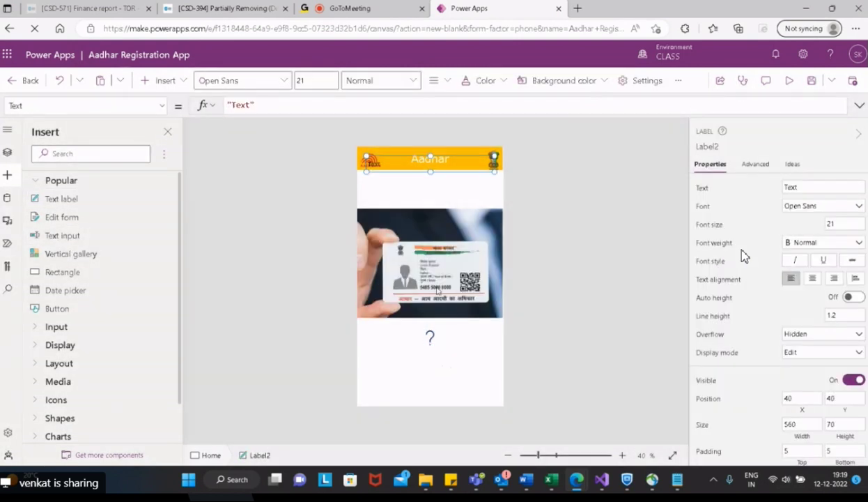
{"action": "left_click_drag", "start_coordinate": [452, 170], "coordinate": [503, 359]}
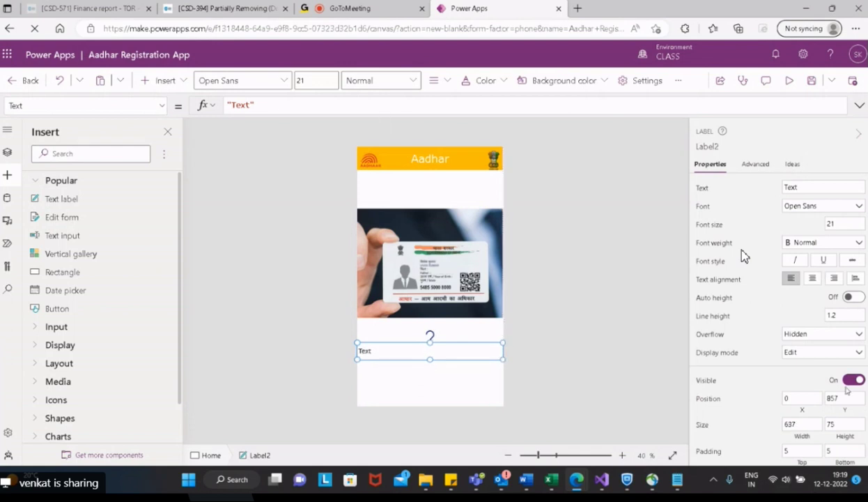
{"action": "left_click", "coordinate": [812, 278]}
{"action": "double_click", "coordinate": [793, 188]}
{"action": "type", "text": "Help"}
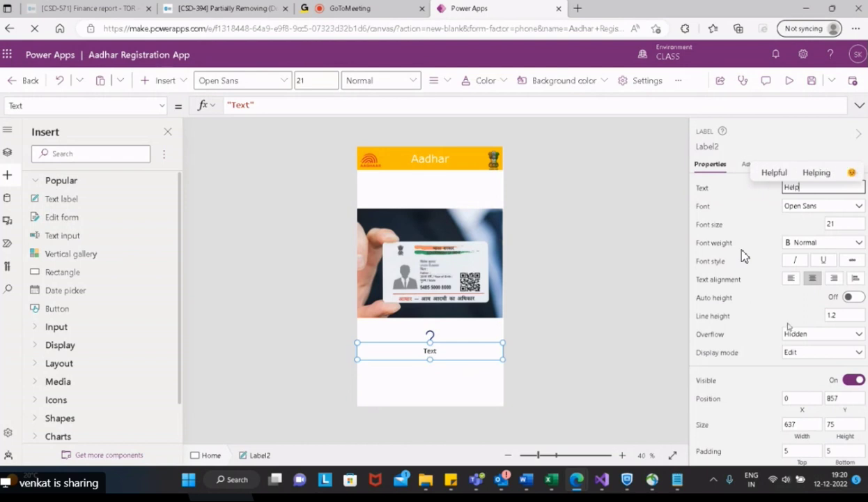
{"action": "key", "text": "Return"}
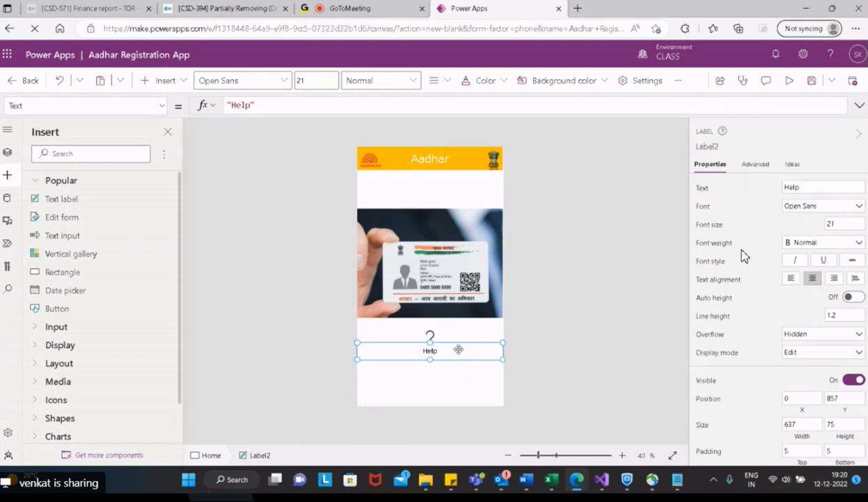
{"action": "left_click", "coordinate": [456, 329]}
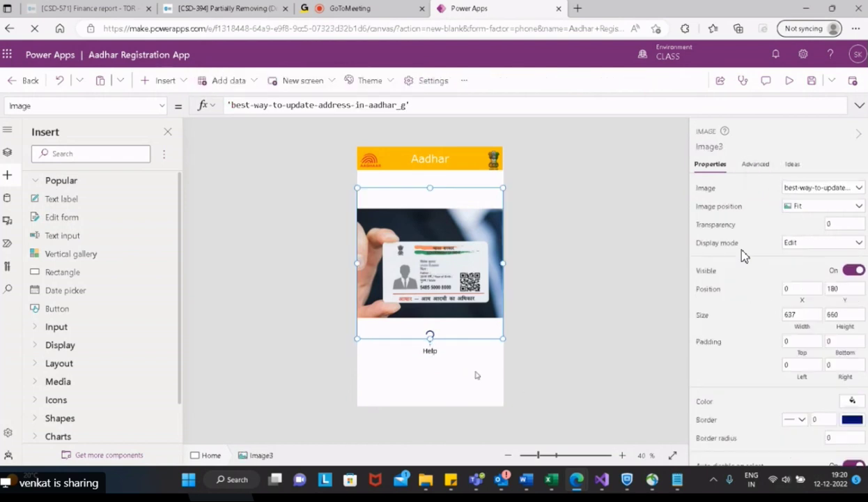
{"action": "left_click", "coordinate": [430, 343]}
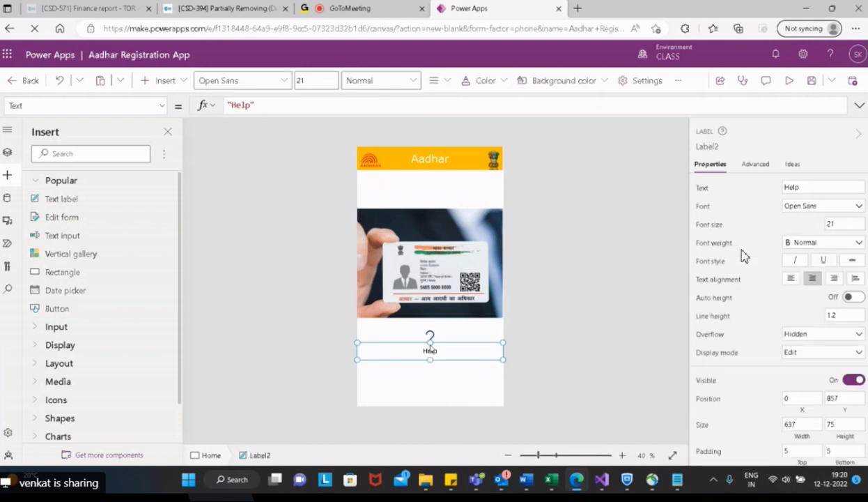
{"action": "left_click", "coordinate": [454, 401]}
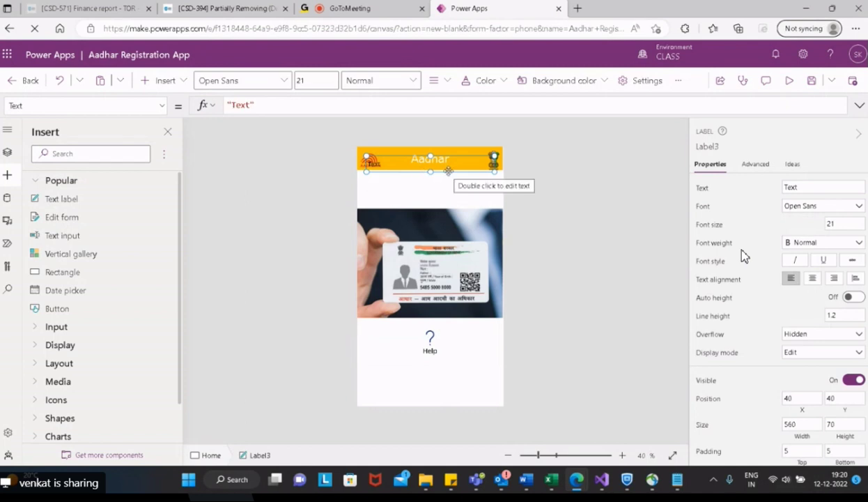
Step: Fit the new label full-width below the header, about 637 by 89, with the center-aligned text A Unique Identity in Great Vibes
{"action": "left_click_drag", "start_coordinate": [448, 171], "coordinate": [499, 187]}
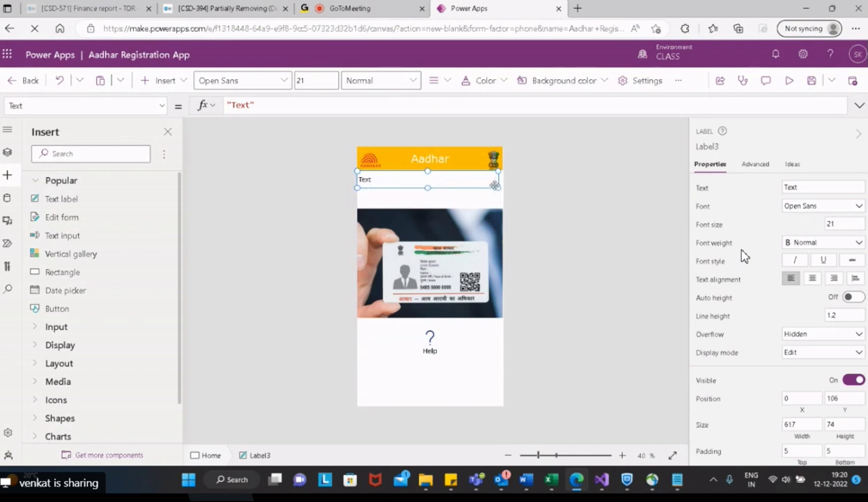
{"action": "left_click_drag", "start_coordinate": [497, 186], "coordinate": [499, 187]}
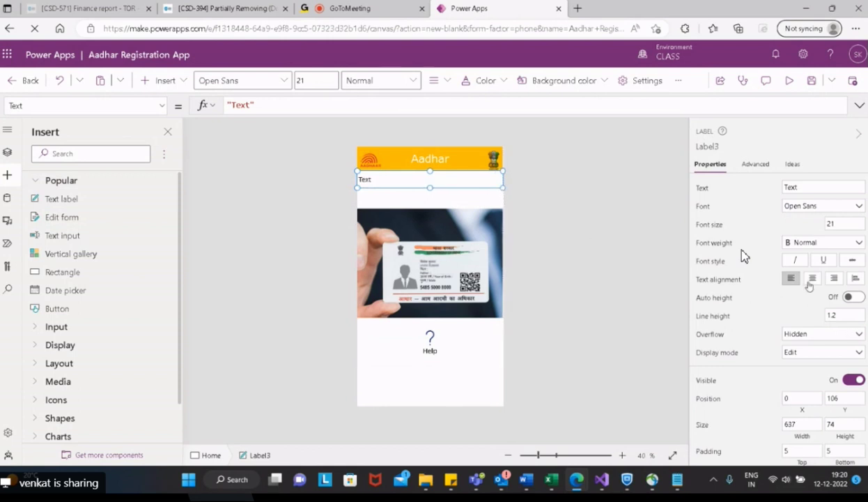
{"action": "left_click", "coordinate": [812, 280]}
{"action": "double_click", "coordinate": [789, 187]}
{"action": "type", "text": "A Uniqu"}
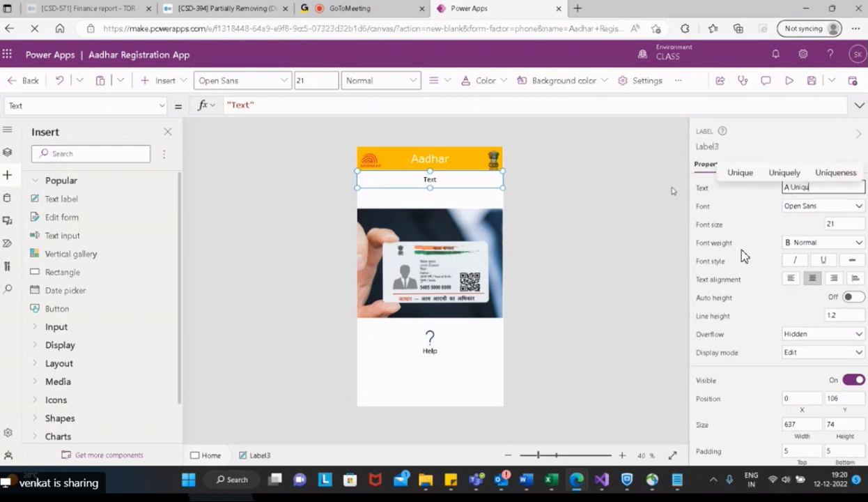
{"action": "type", "text": "e Identity"}
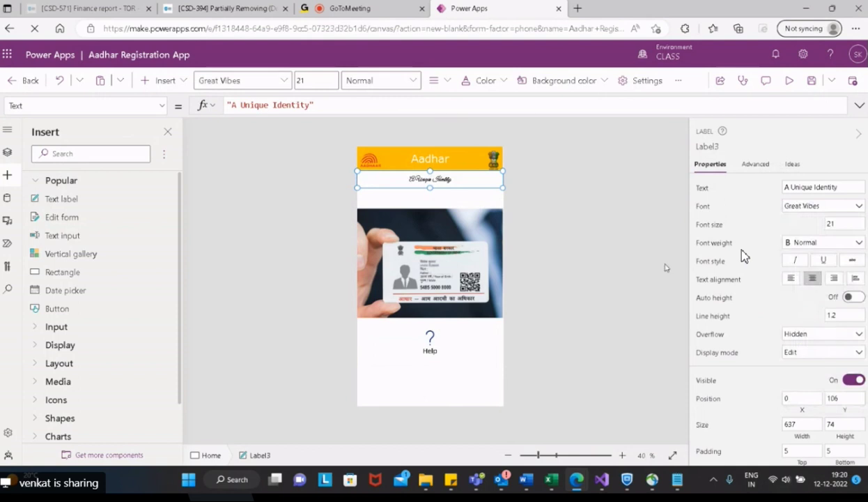
{"action": "left_click_drag", "start_coordinate": [430, 187], "coordinate": [430, 190]}
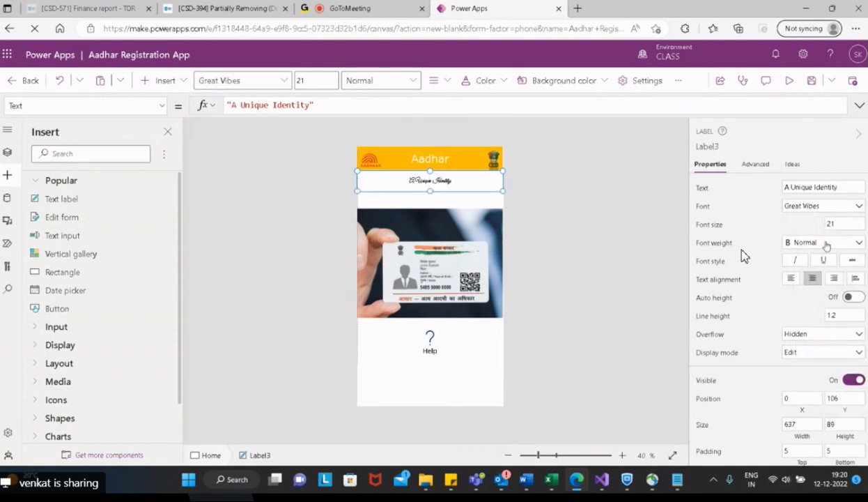
Step: Try light orange and yellow fill colors on the A Unique Identity label
{"action": "scroll", "coordinate": [744, 256], "scroll_direction": "down", "scroll_amount": 2}
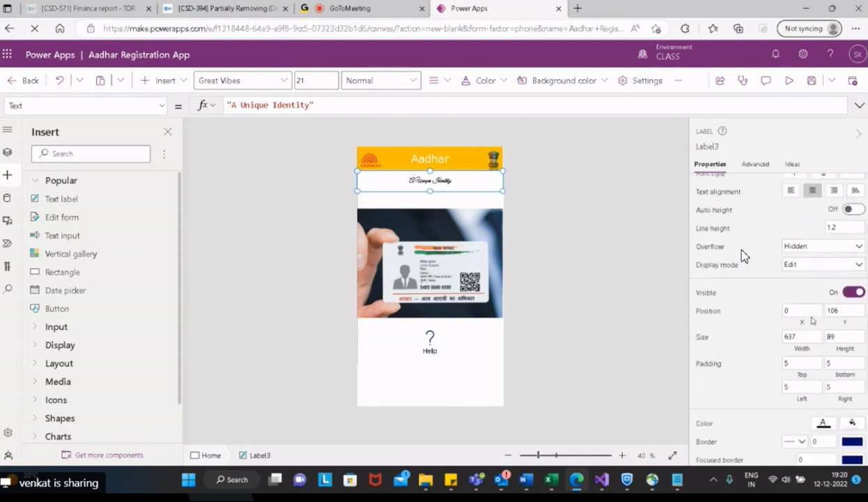
{"action": "scroll", "coordinate": [745, 256], "scroll_direction": "down", "scroll_amount": 2}
{"action": "left_click", "coordinate": [851, 335]}
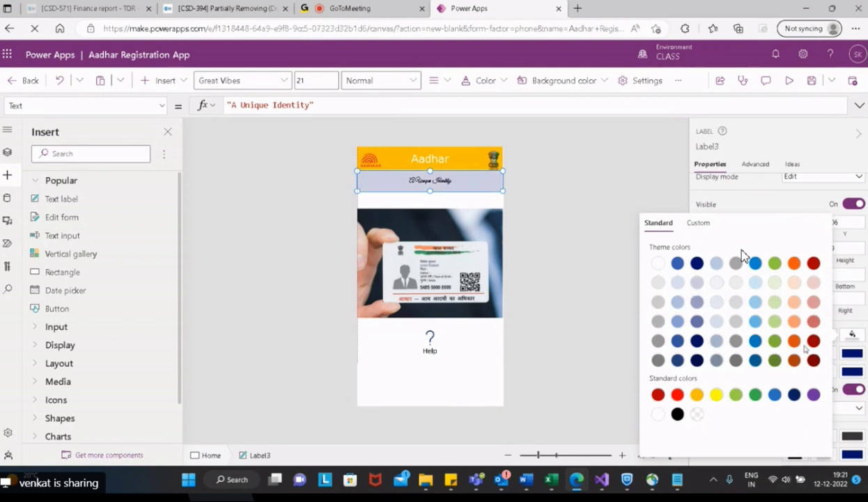
{"action": "left_click", "coordinate": [794, 302]}
{"action": "left_click", "coordinate": [717, 395]}
{"action": "left_click", "coordinate": [557, 236]}
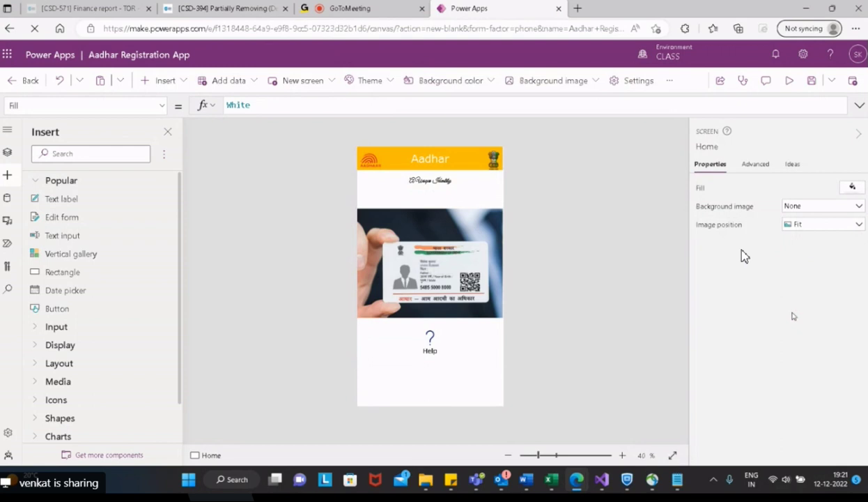
Step: Increase the A Unique Identity label's height to about 106 and set its font size to 30
{"action": "left_click", "coordinate": [452, 186]}
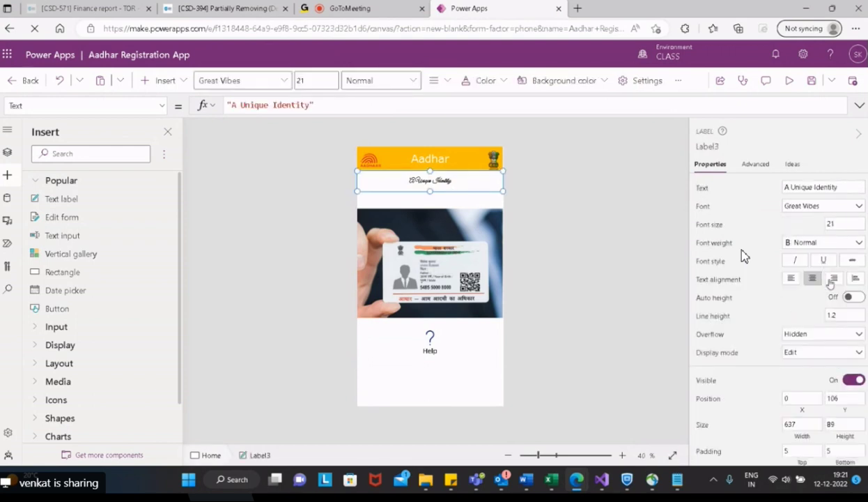
{"action": "left_click", "coordinate": [414, 374]}
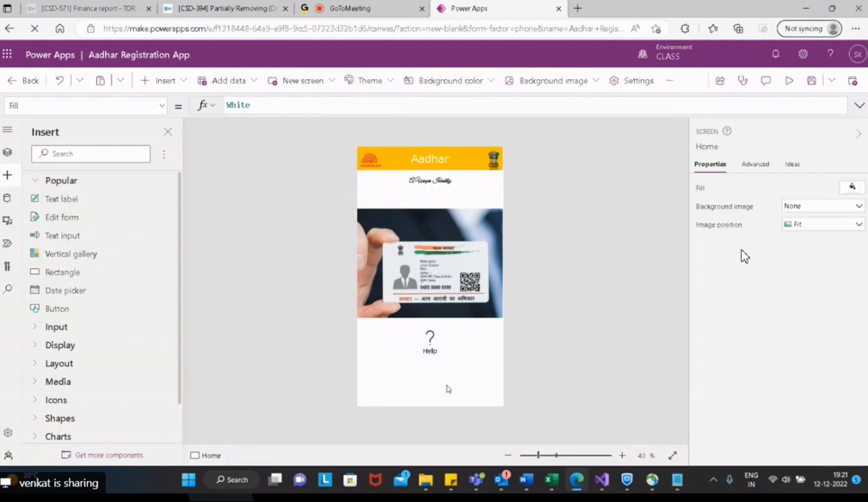
{"action": "left_click", "coordinate": [426, 180]}
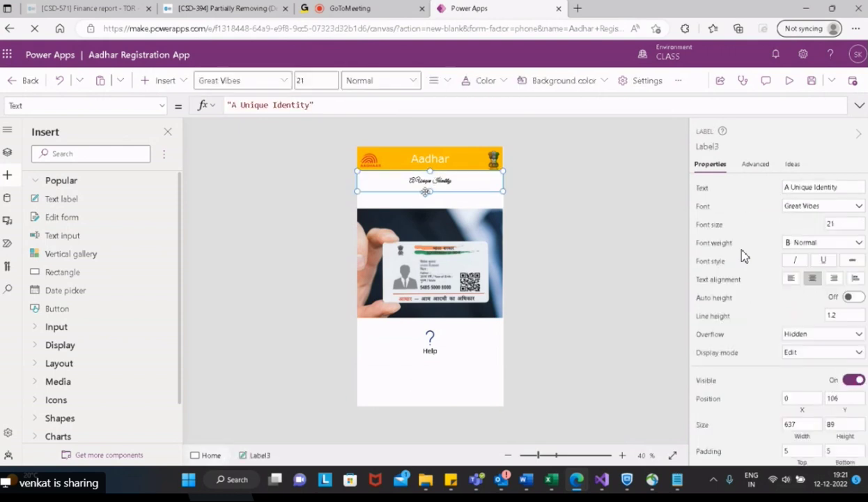
{"action": "left_click_drag", "start_coordinate": [429, 212], "coordinate": [431, 196]}
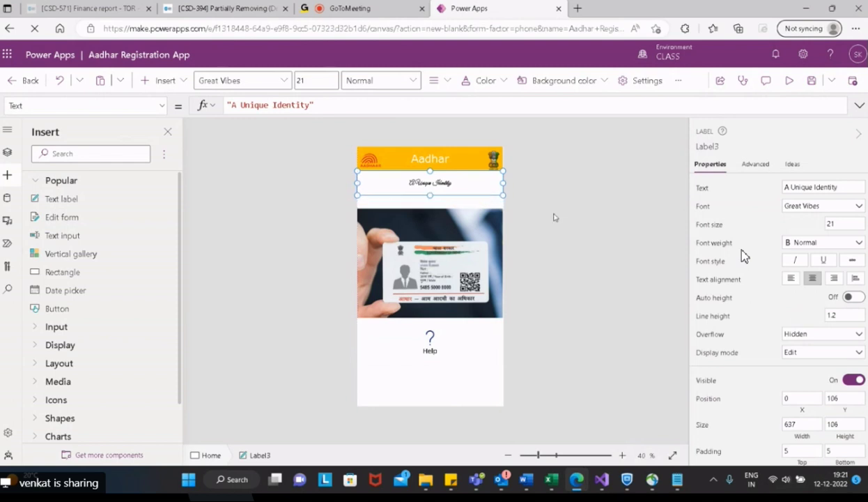
{"action": "left_click", "coordinate": [831, 222]}
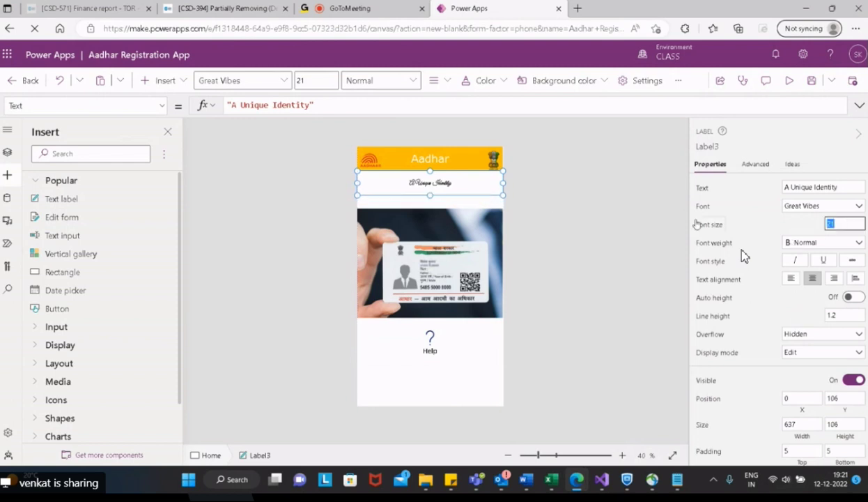
{"action": "type", "text": "0"}
{"action": "left_click_drag", "start_coordinate": [835, 227], "coordinate": [814, 231]}
{"action": "type", "text": "30"}
{"action": "key", "text": "Escape"}
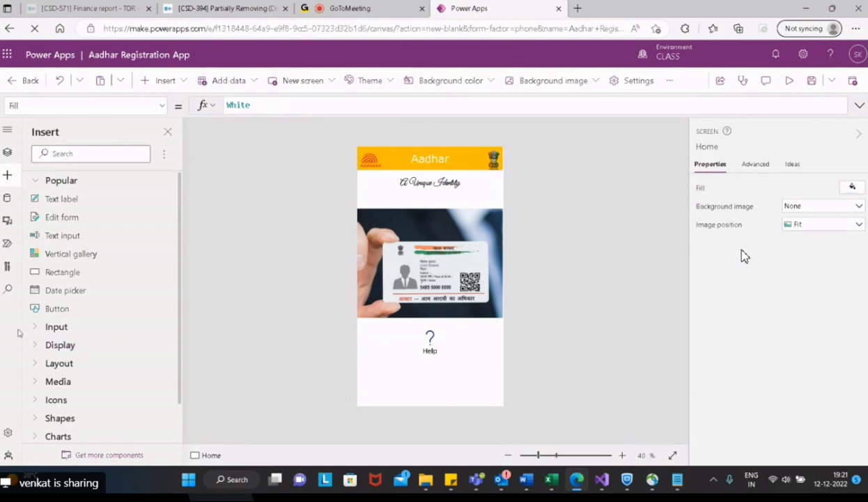
Step: Add a button about 157 by 75 below Help near the screen's left edge, and place a copy level with it near the right edge
{"action": "left_click_drag", "start_coordinate": [55, 312], "coordinate": [447, 395]}
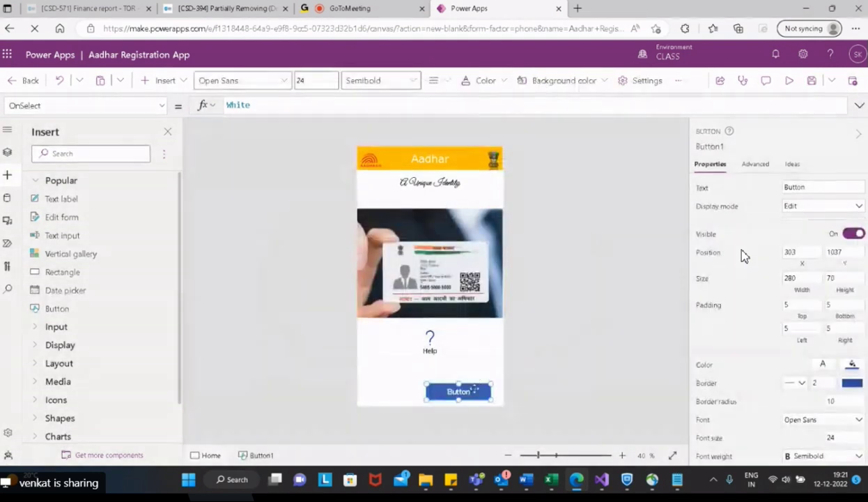
{"action": "left_click_drag", "start_coordinate": [475, 391], "coordinate": [391, 366]}
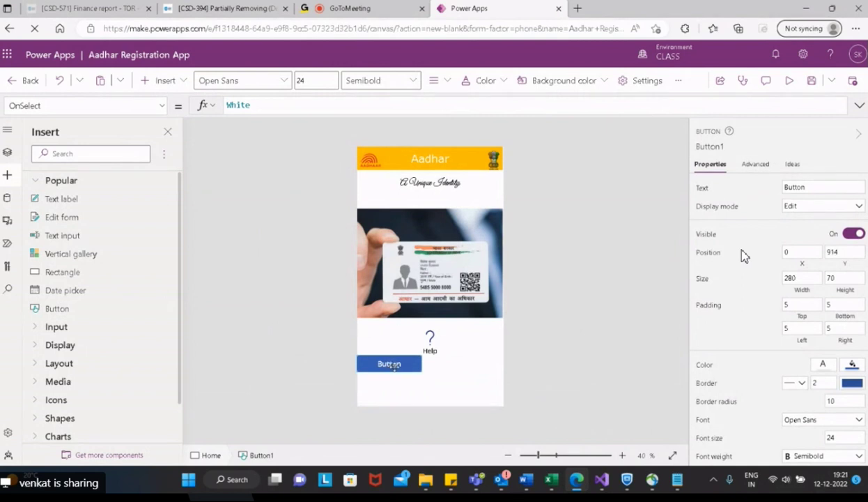
{"action": "left_click_drag", "start_coordinate": [423, 371], "coordinate": [395, 369]}
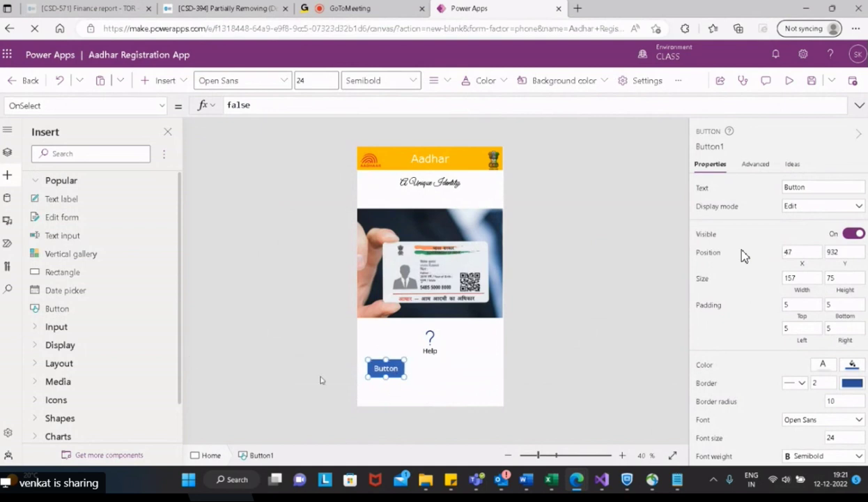
{"action": "key", "text": "ctrl+v"}
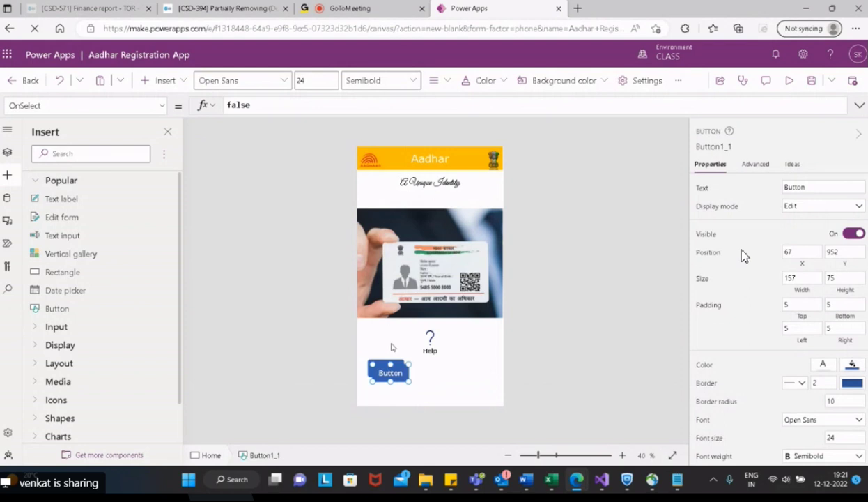
{"action": "left_click_drag", "start_coordinate": [398, 373], "coordinate": [483, 371]}
Step: Fill both buttons with the standard orange-yellow color that matches the Aadhar header
{"action": "left_click", "coordinate": [385, 368]}
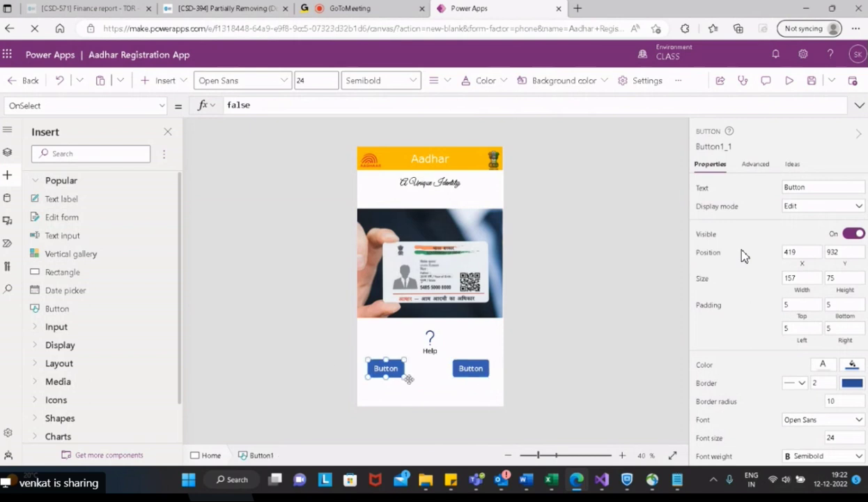
{"action": "left_click", "coordinate": [471, 368], "text": "shift"}
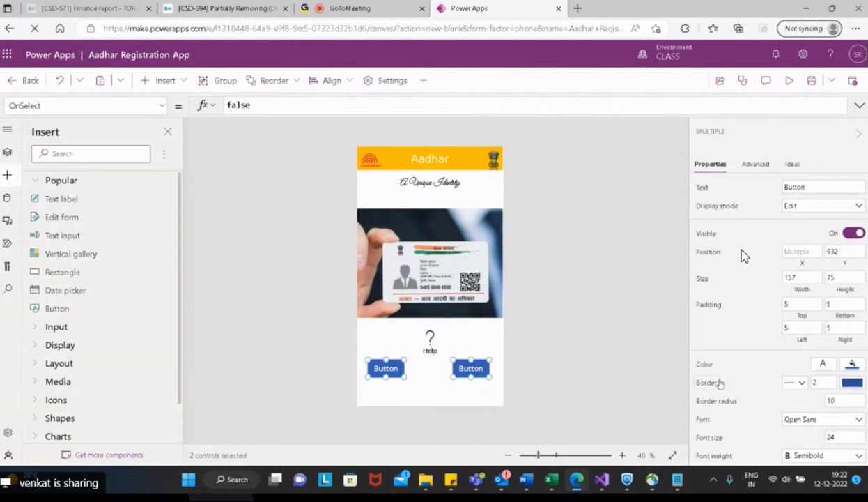
{"action": "left_click", "coordinate": [844, 365]}
{"action": "left_click", "coordinate": [697, 400]}
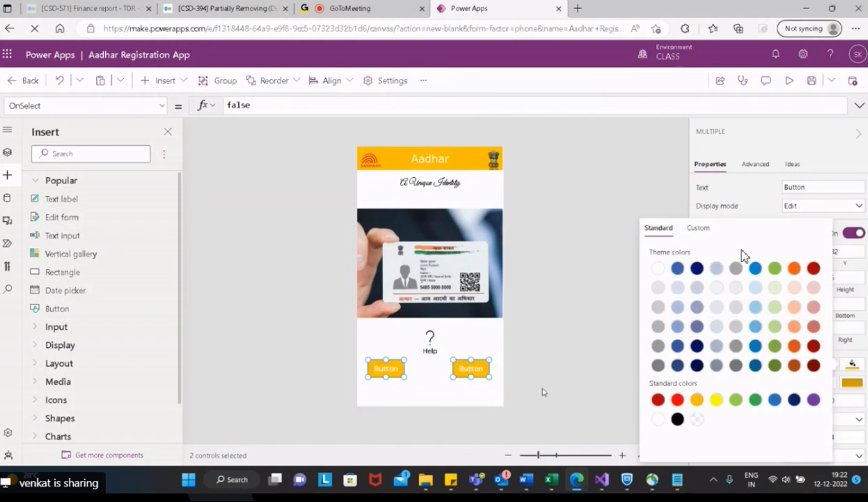
Step: Change the left button's text to Sign Up
{"action": "left_click", "coordinate": [395, 370]}
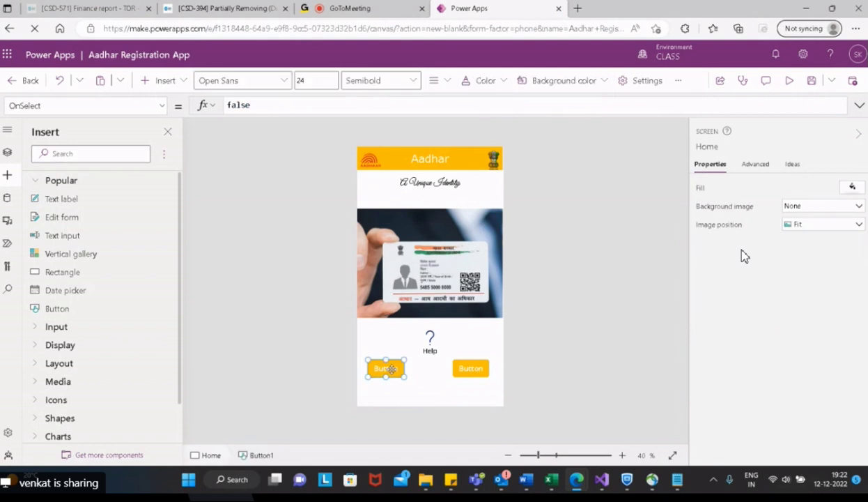
{"action": "left_click", "coordinate": [825, 186]}
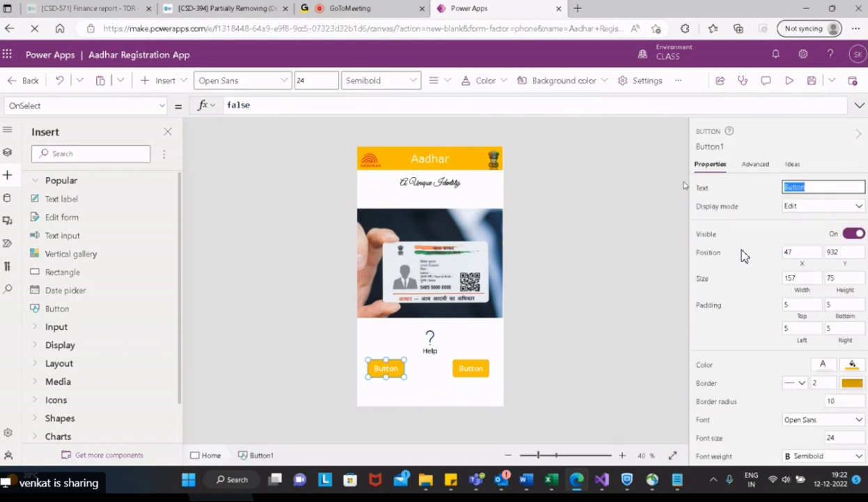
{"action": "type", "text": "Soign"}
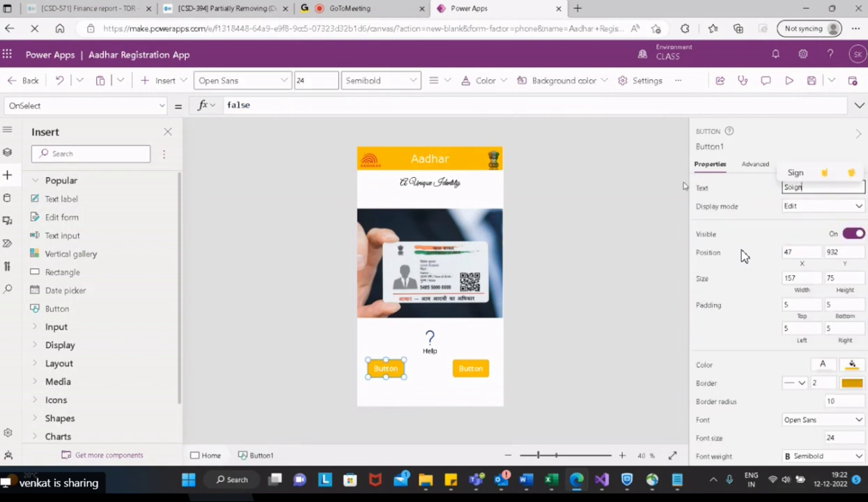
{"action": "key", "text": "BackSpace"}
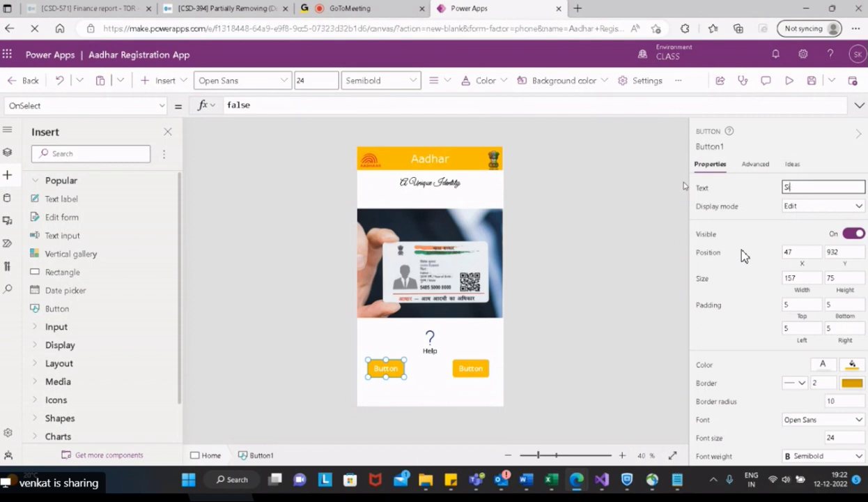
{"action": "key", "text": "BackSpace"}
{"action": "type", "text": "n Up"}
Step: Change the right button's text to Sign In
{"action": "left_click", "coordinate": [487, 370]}
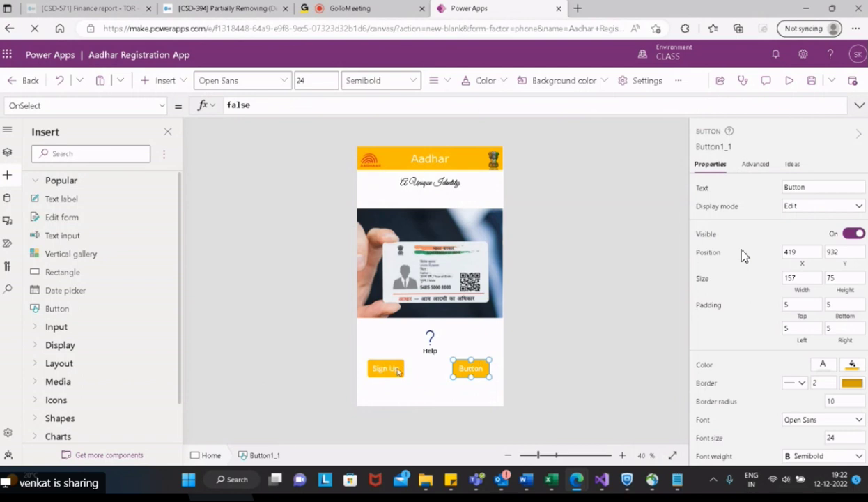
{"action": "double_click", "coordinate": [815, 186]}
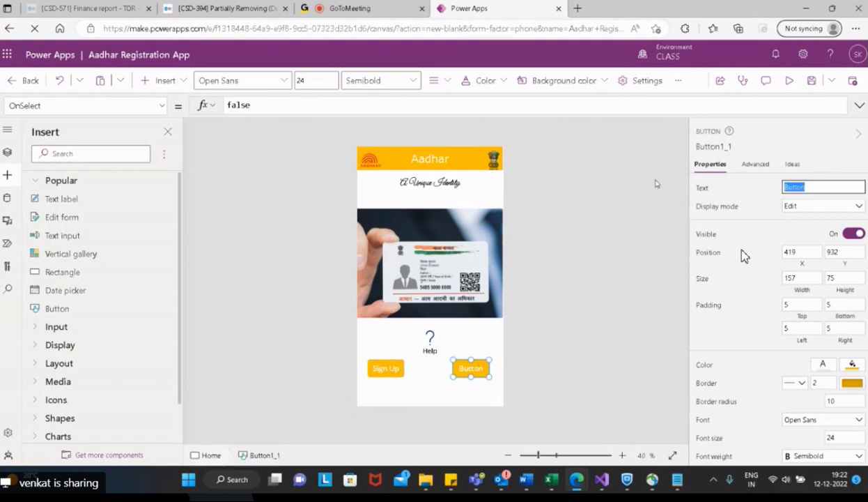
{"action": "type", "text": "Sign"}
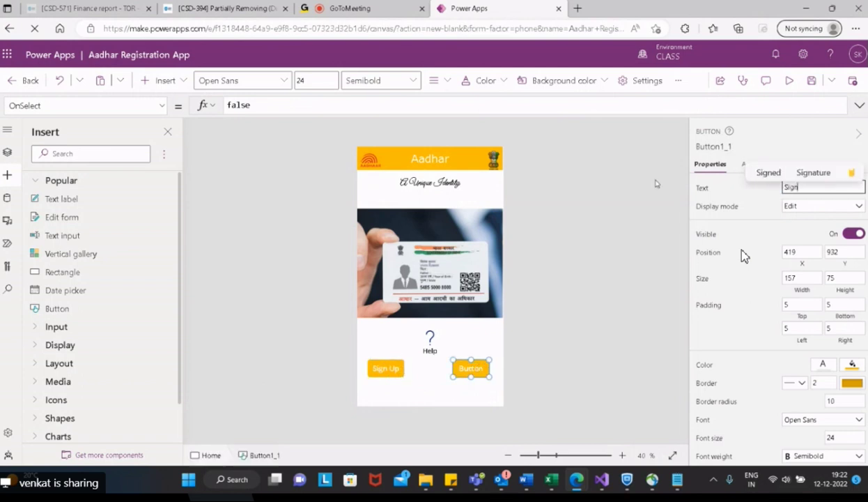
{"action": "type", "text": " In"}
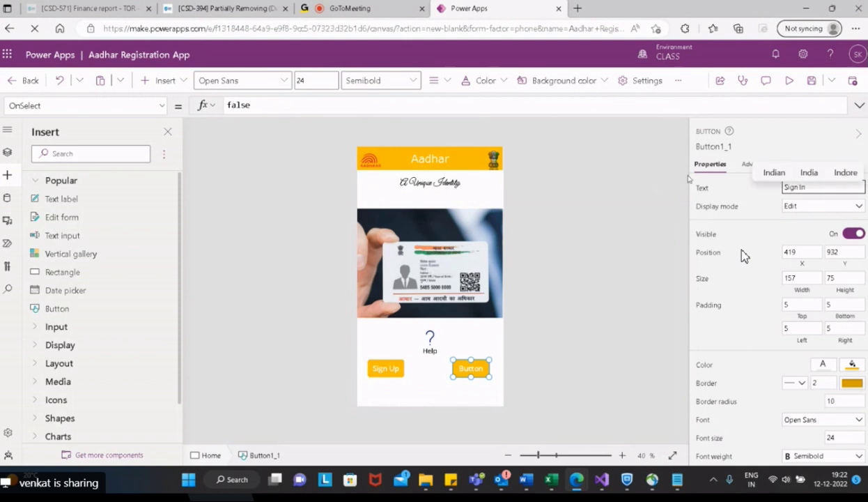
{"action": "left_click", "coordinate": [801, 223]}
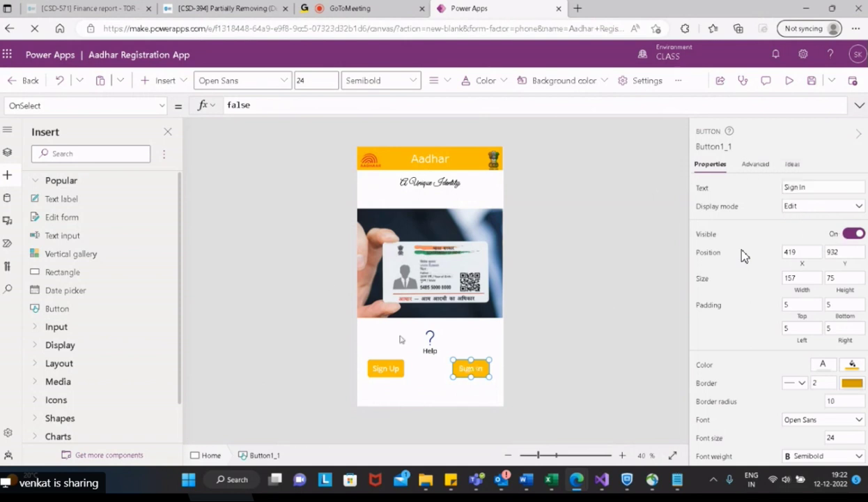
Step: Insert an Add user icon and place it between the Sign Up and Sign In buttons, level with them
{"action": "left_click", "coordinate": [185, 85]}
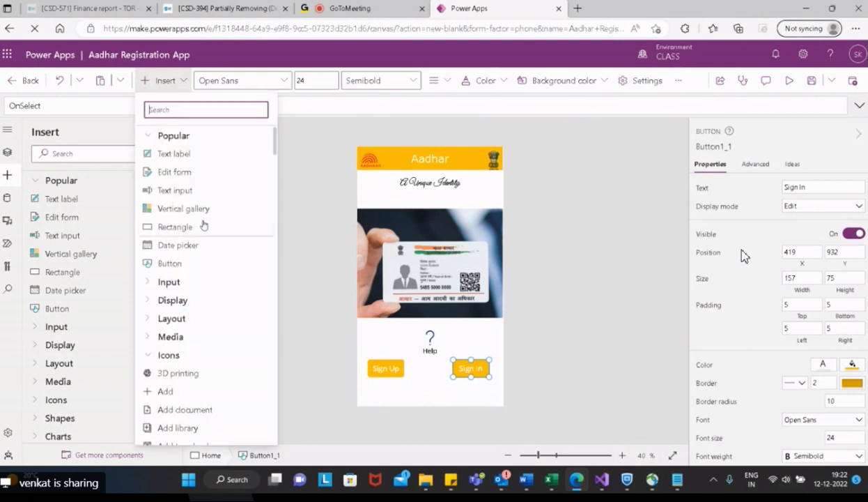
{"action": "scroll", "coordinate": [209, 219], "scroll_direction": "down", "scroll_amount": 2}
{"action": "scroll", "coordinate": [222, 213], "scroll_direction": "down", "scroll_amount": 3}
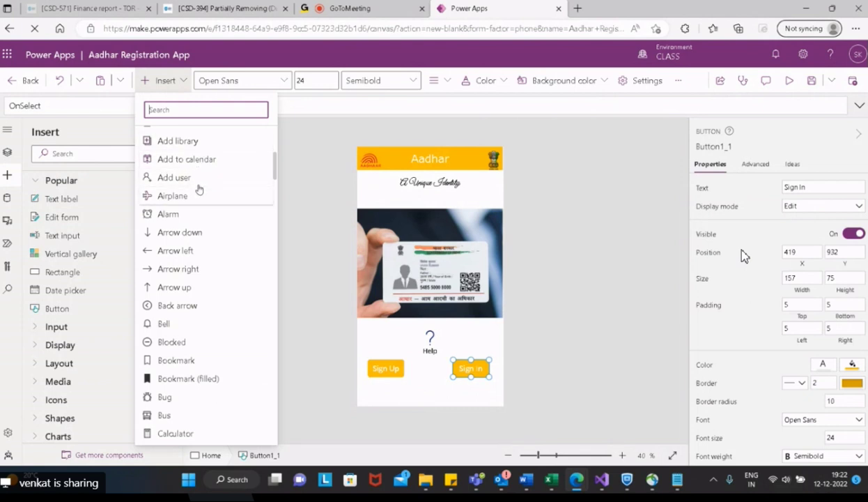
{"action": "scroll", "coordinate": [198, 183], "scroll_direction": "down", "scroll_amount": 6}
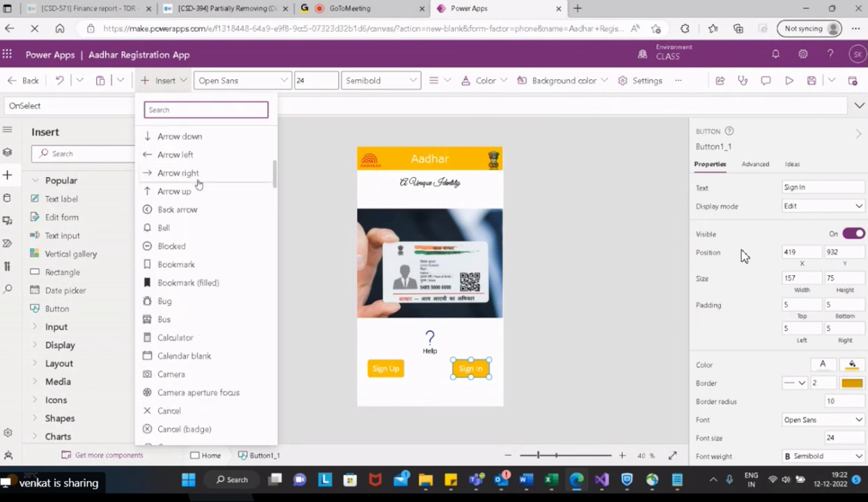
{"action": "scroll", "coordinate": [198, 183], "scroll_direction": "down", "scroll_amount": 10}
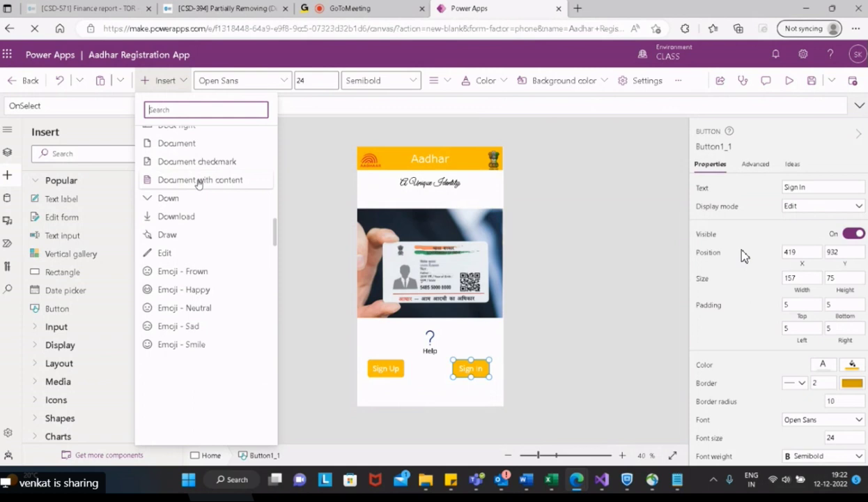
{"action": "scroll", "coordinate": [199, 184], "scroll_direction": "down", "scroll_amount": 10}
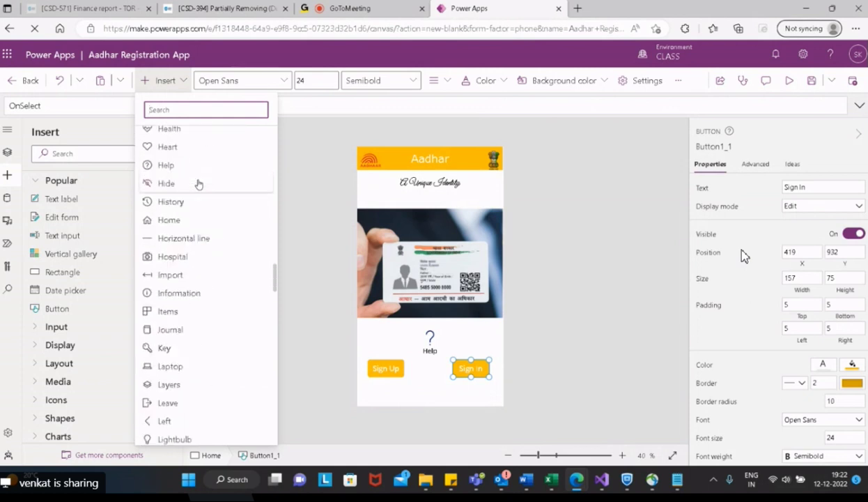
{"action": "scroll", "coordinate": [199, 183], "scroll_direction": "down", "scroll_amount": 10}
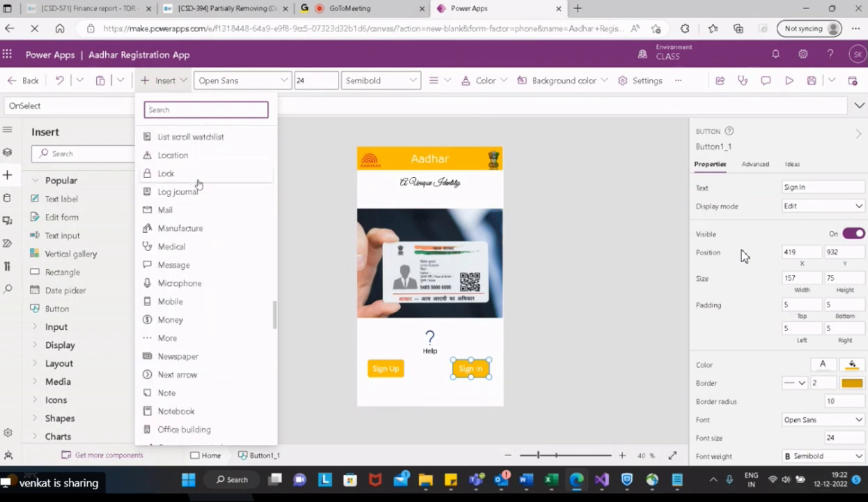
{"action": "scroll", "coordinate": [198, 183], "scroll_direction": "down", "scroll_amount": 10}
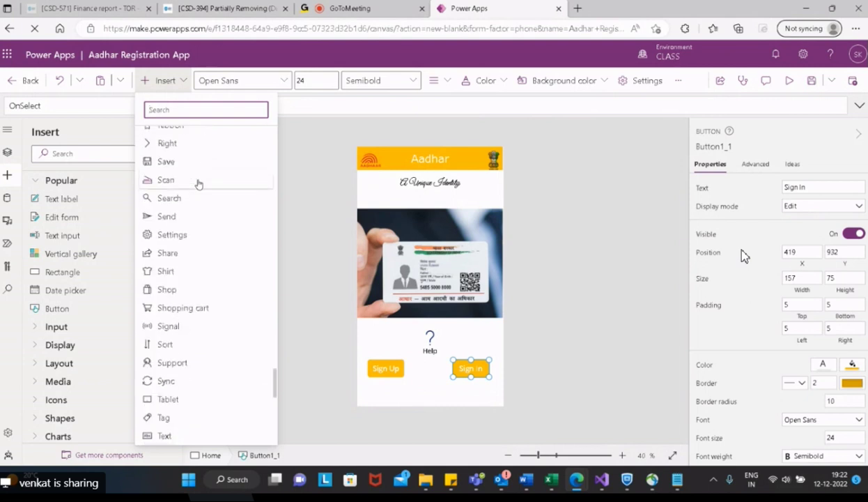
{"action": "scroll", "coordinate": [199, 183], "scroll_direction": "down", "scroll_amount": 5}
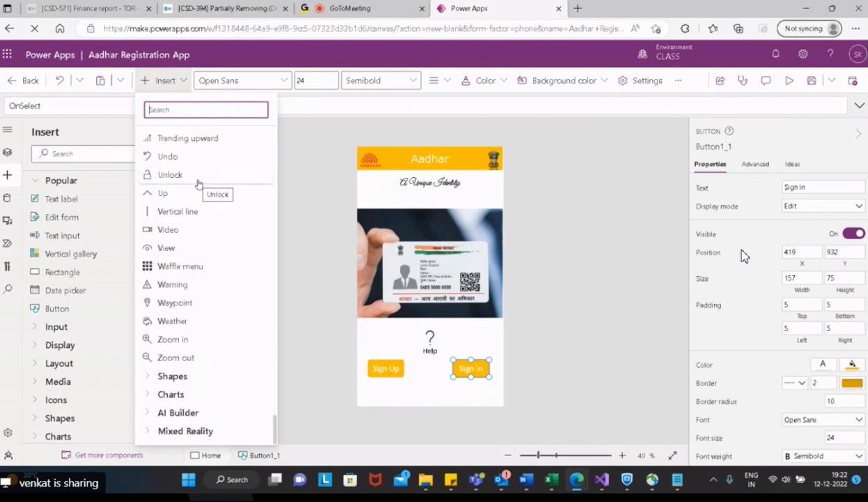
{"action": "scroll", "coordinate": [215, 327], "scroll_direction": "up", "scroll_amount": 5}
{"action": "scroll", "coordinate": [213, 334], "scroll_direction": "up", "scroll_amount": 5}
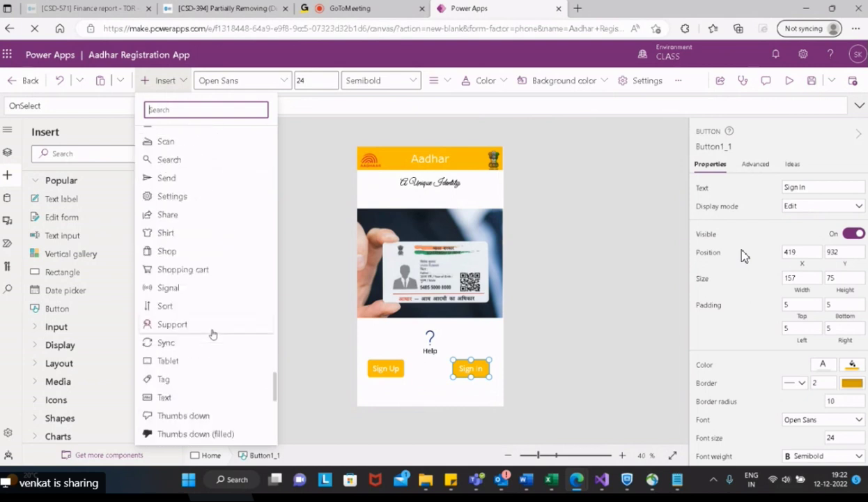
{"action": "scroll", "coordinate": [212, 335], "scroll_direction": "up", "scroll_amount": 10}
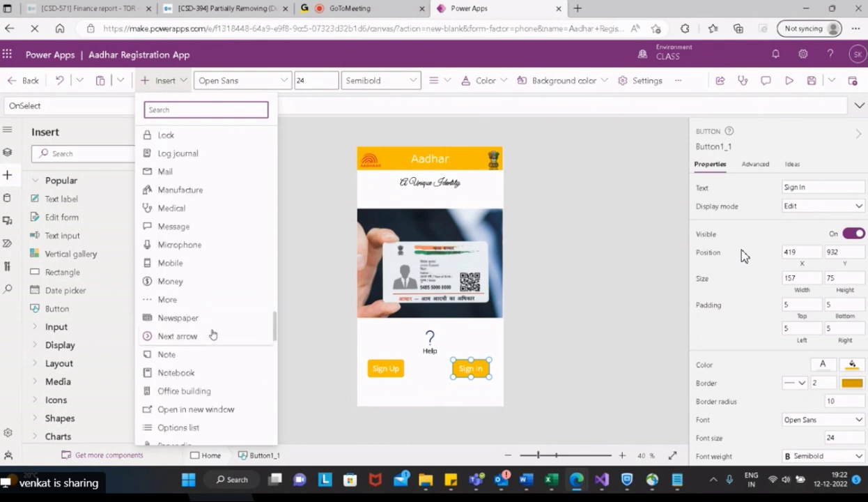
{"action": "scroll", "coordinate": [212, 334], "scroll_direction": "up", "scroll_amount": 5}
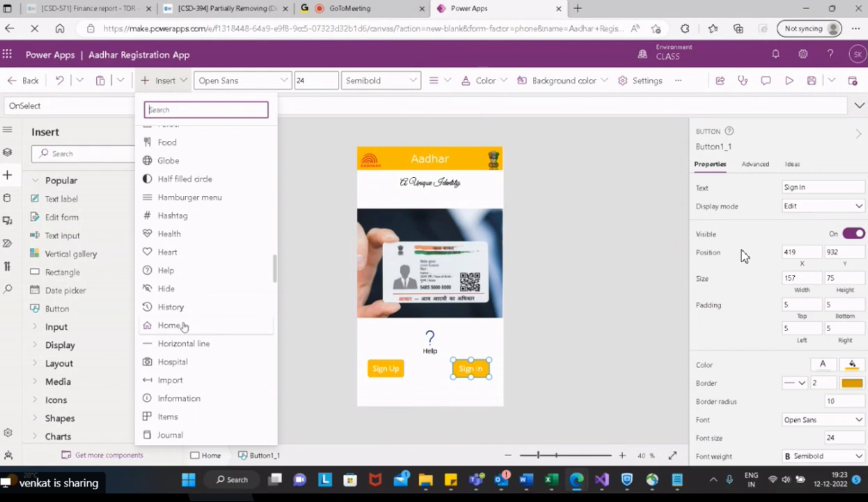
{"action": "scroll", "coordinate": [224, 314], "scroll_direction": "up", "scroll_amount": 4}
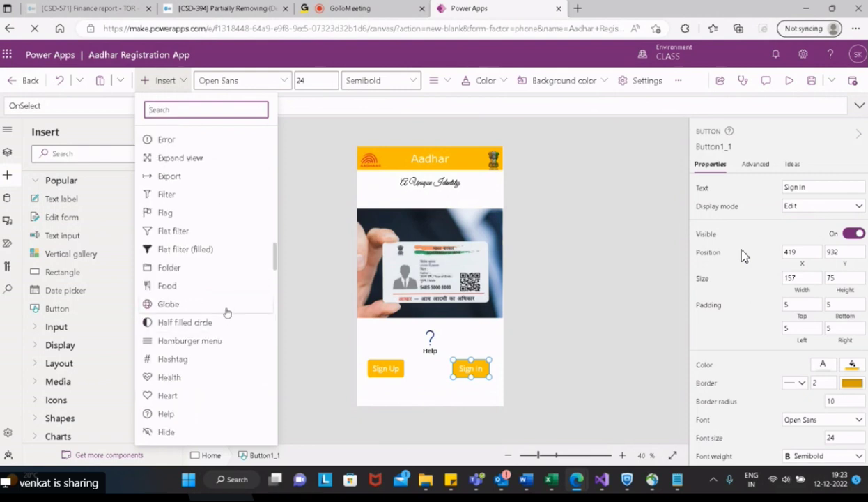
{"action": "scroll", "coordinate": [227, 313], "scroll_direction": "up", "scroll_amount": 6}
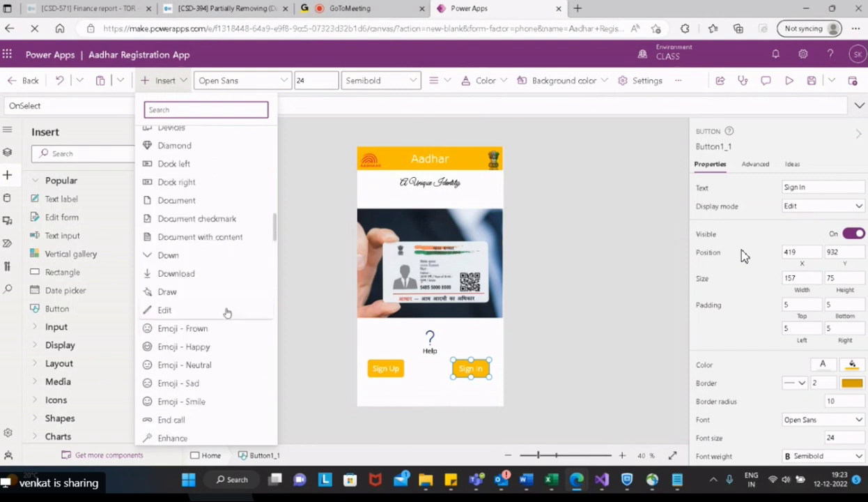
{"action": "scroll", "coordinate": [227, 313], "scroll_direction": "up", "scroll_amount": 10}
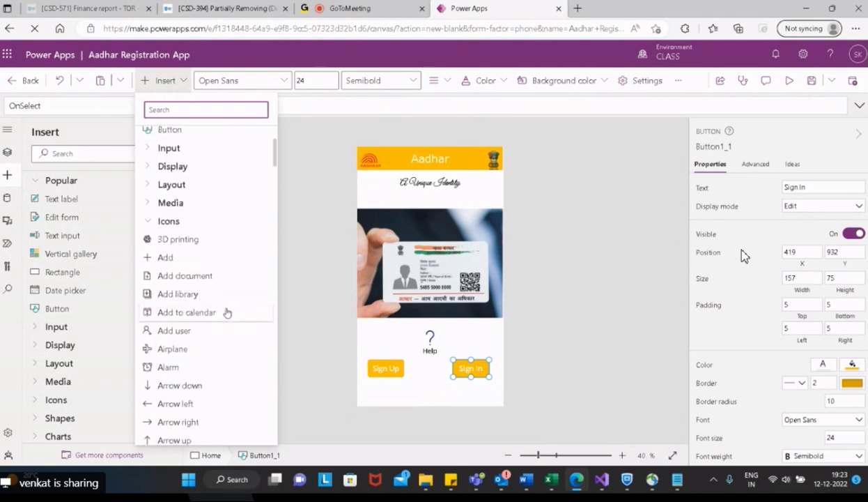
{"action": "scroll", "coordinate": [228, 313], "scroll_direction": "down", "scroll_amount": 2}
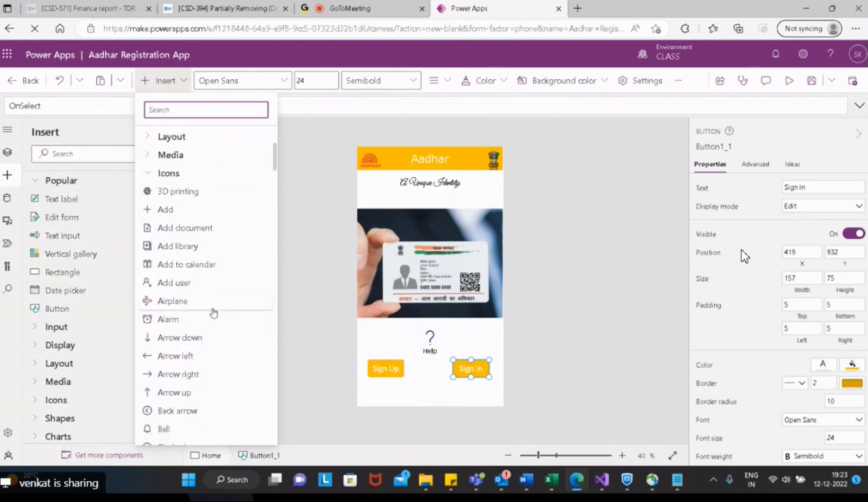
{"action": "scroll", "coordinate": [214, 313], "scroll_direction": "down", "scroll_amount": 3}
{"action": "scroll", "coordinate": [228, 315], "scroll_direction": "up", "scroll_amount": 3}
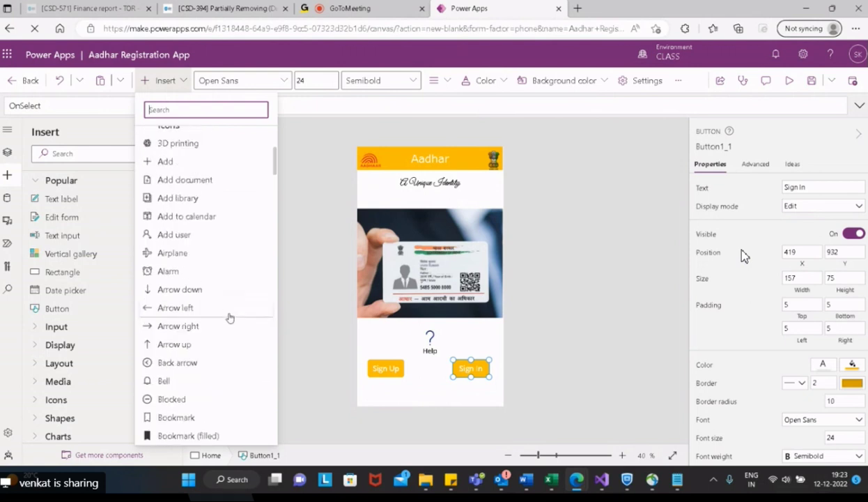
{"action": "scroll", "coordinate": [229, 317], "scroll_direction": "down", "scroll_amount": 6}
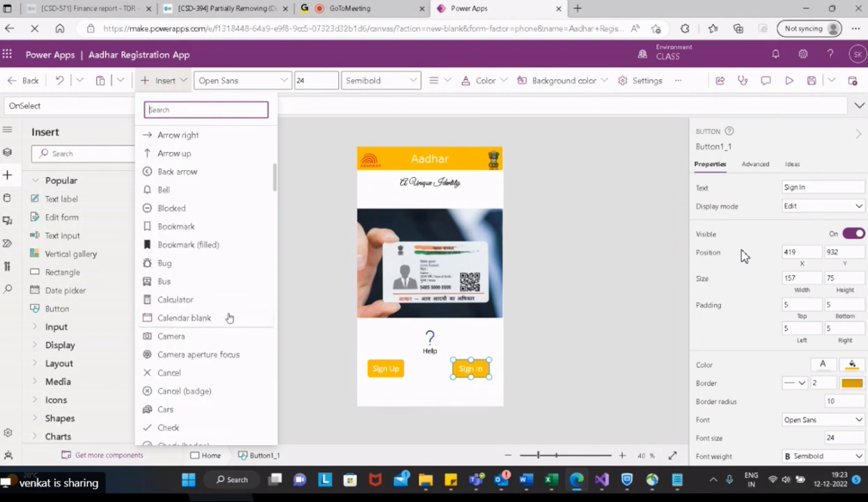
{"action": "scroll", "coordinate": [229, 318], "scroll_direction": "down", "scroll_amount": 2}
{"action": "scroll", "coordinate": [229, 318], "scroll_direction": "up", "scroll_amount": 10}
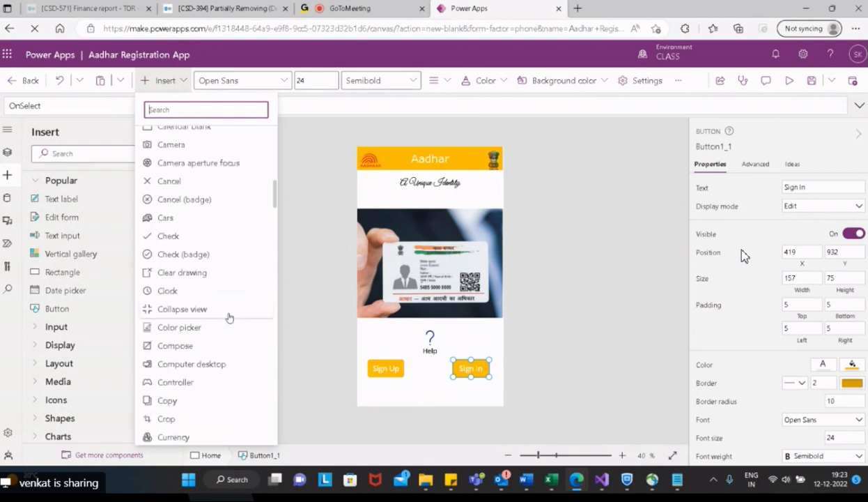
{"action": "scroll", "coordinate": [230, 317], "scroll_direction": "down", "scroll_amount": 3}
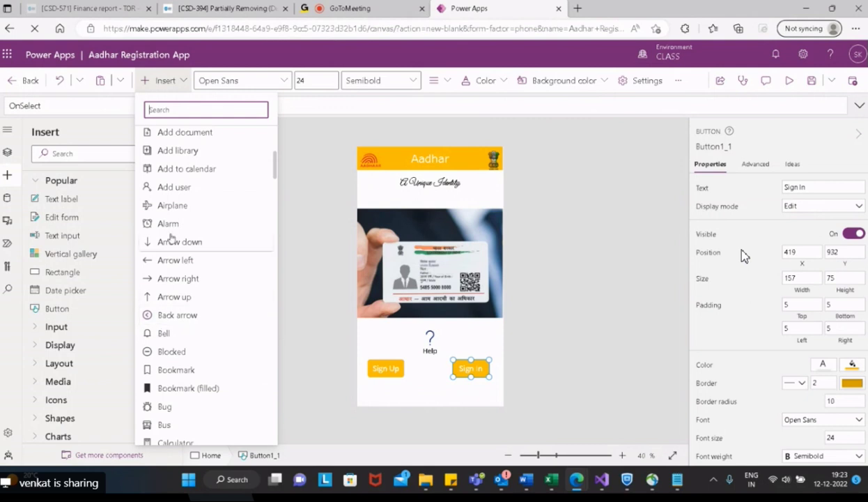
{"action": "left_click_drag", "start_coordinate": [175, 186], "coordinate": [434, 401]}
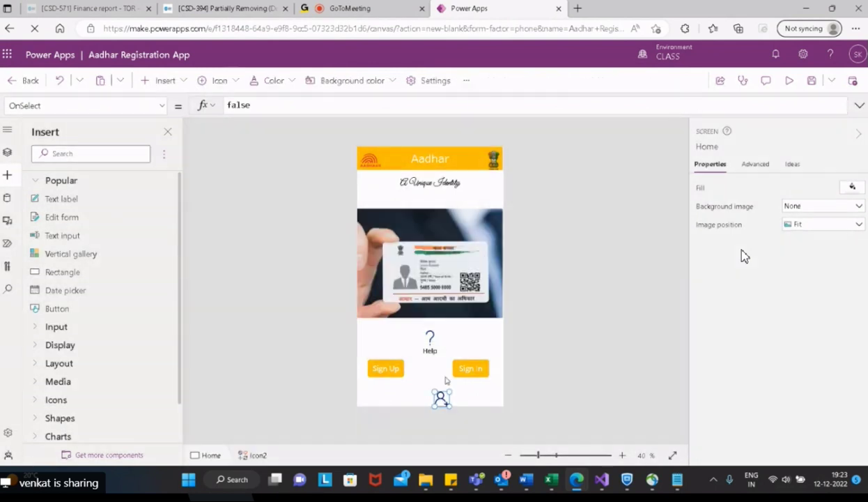
{"action": "mouse_move", "coordinate": [433, 383]}
{"action": "left_mouse_down"}
{"action": "mouse_move", "coordinate": [430, 359]}
{"action": "mouse_move", "coordinate": [430, 370]}
{"action": "left_mouse_up"}
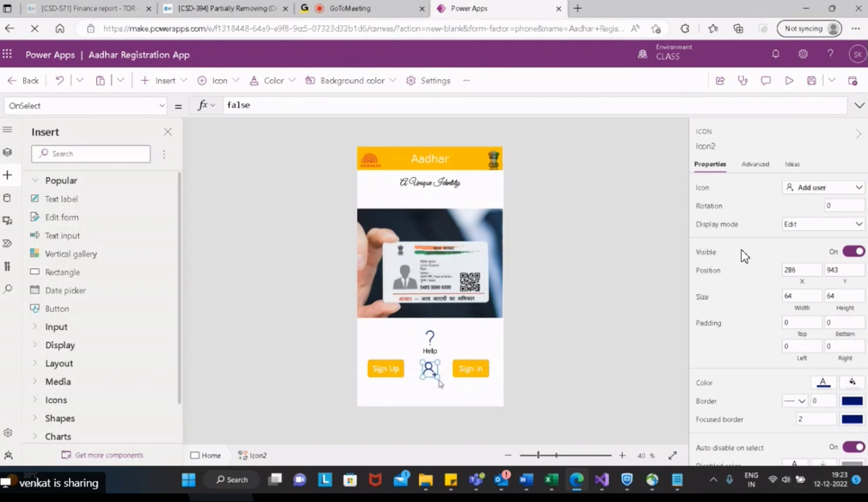
Step: Fill the Add user icon with the standard orange-yellow color and set its icon color to white
{"action": "left_click", "coordinate": [851, 383]}
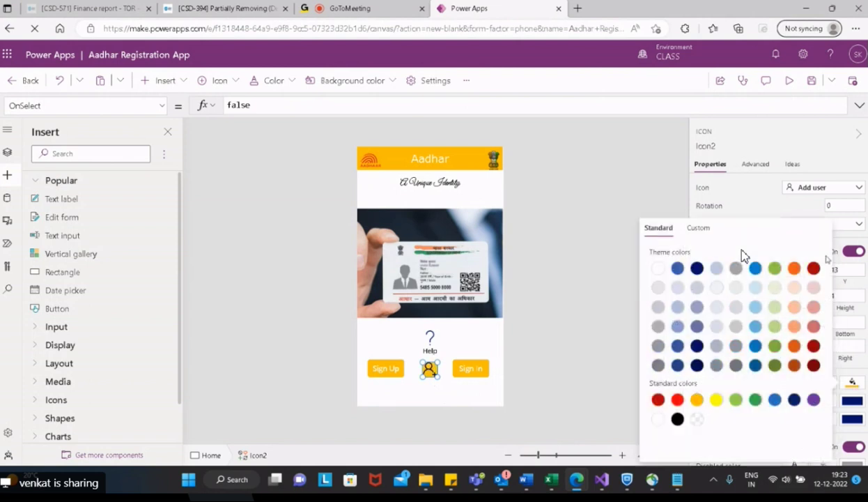
{"action": "left_click", "coordinate": [864, 364]}
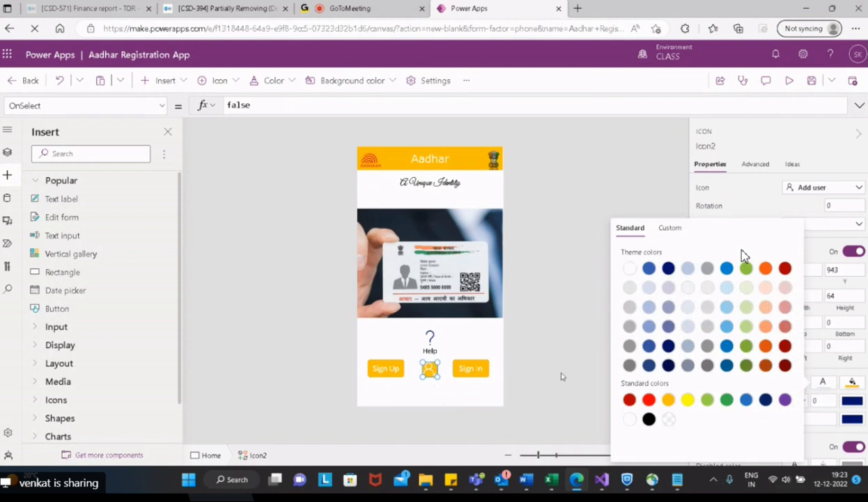
{"action": "left_click", "coordinate": [591, 422]}
Step: Shift the Add user icon right to about X 299, and move the Sign In button slightly right as well
{"action": "left_click", "coordinate": [432, 369]}
{"action": "left_click_drag", "start_coordinate": [430, 368], "coordinate": [433, 370]}
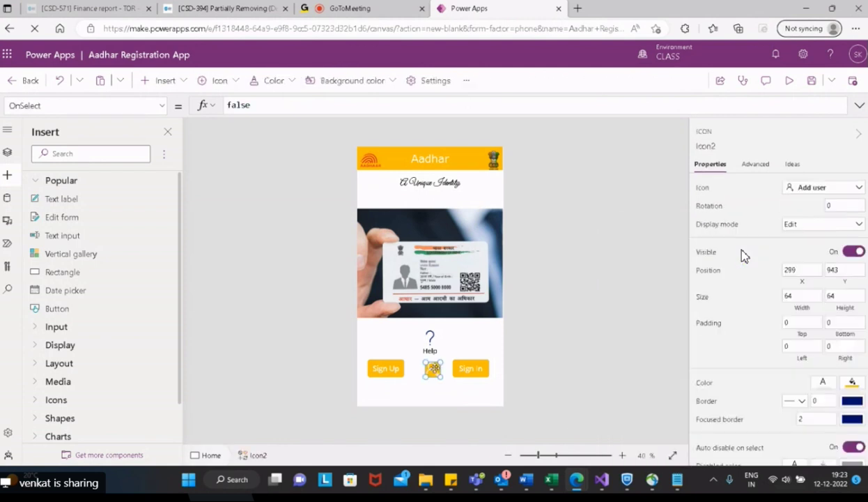
{"action": "left_click", "coordinate": [484, 373]}
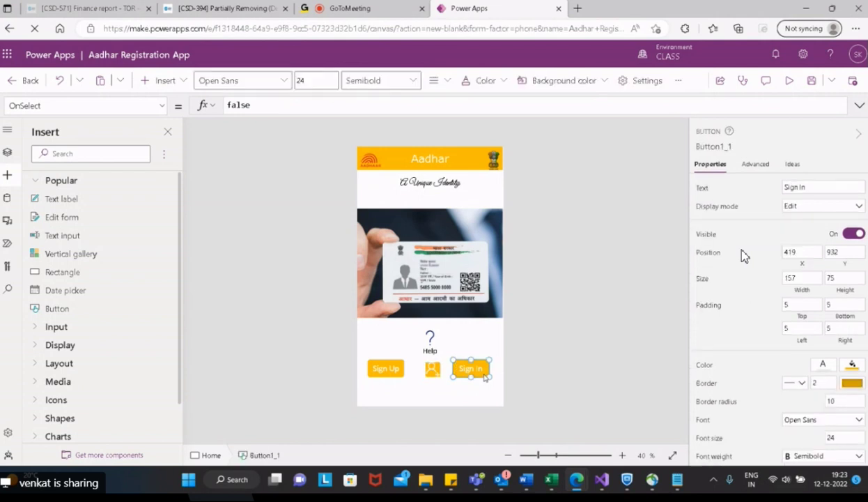
{"action": "left_click", "coordinate": [409, 388]}
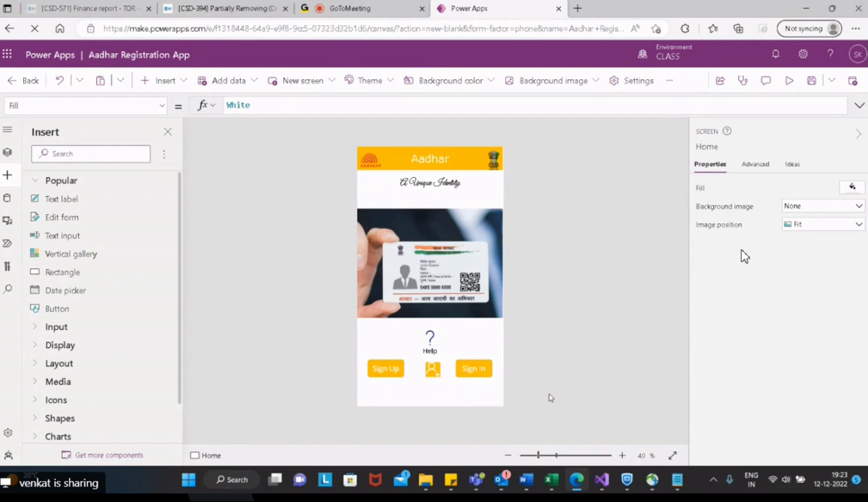
Step: Inspect the OnSelect formula of the Sign Up button
{"action": "left_click", "coordinate": [389, 357]}
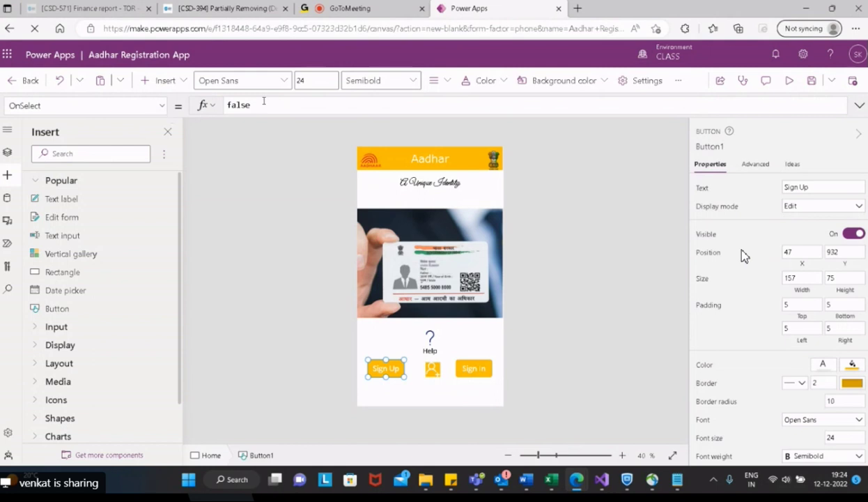
{"action": "left_click_drag", "start_coordinate": [252, 104], "coordinate": [220, 112]}
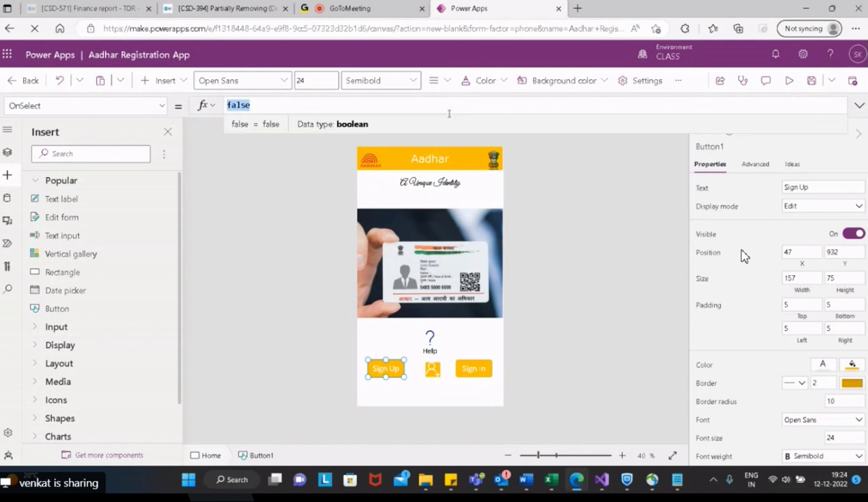
{"action": "left_click", "coordinate": [199, 223]}
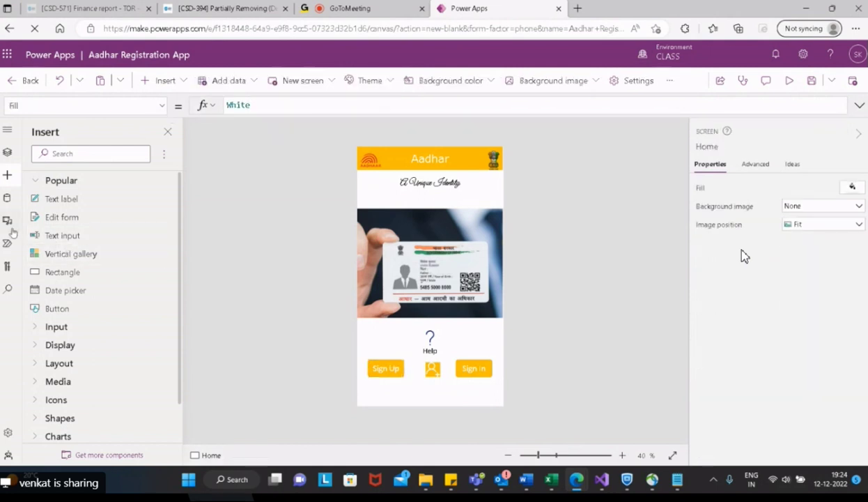
Step: Examine the layout and scenario templates available for a new screen in the app's screen tree
{"action": "left_click", "coordinate": [7, 154]}
{"action": "left_click", "coordinate": [27, 228]}
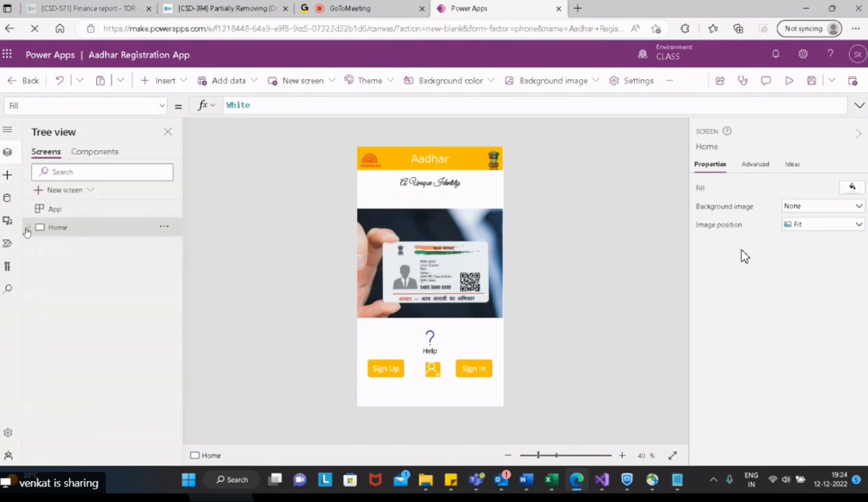
{"action": "left_click", "coordinate": [88, 191]}
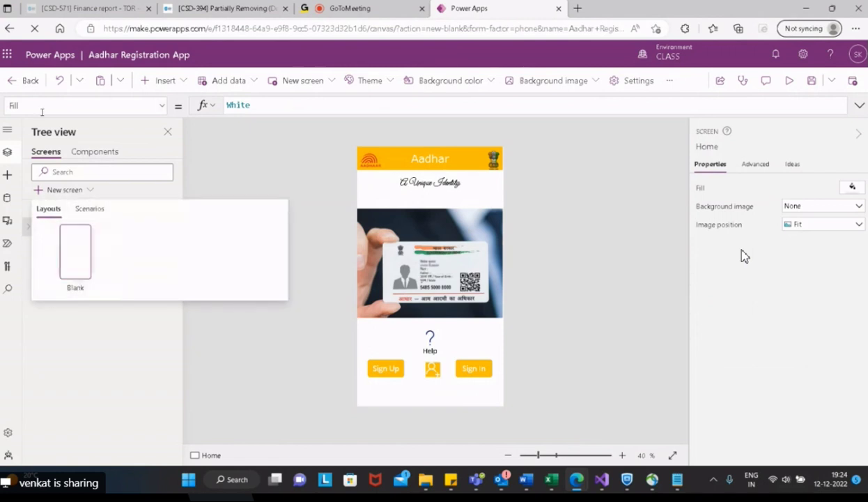
{"action": "left_click", "coordinate": [97, 217]}
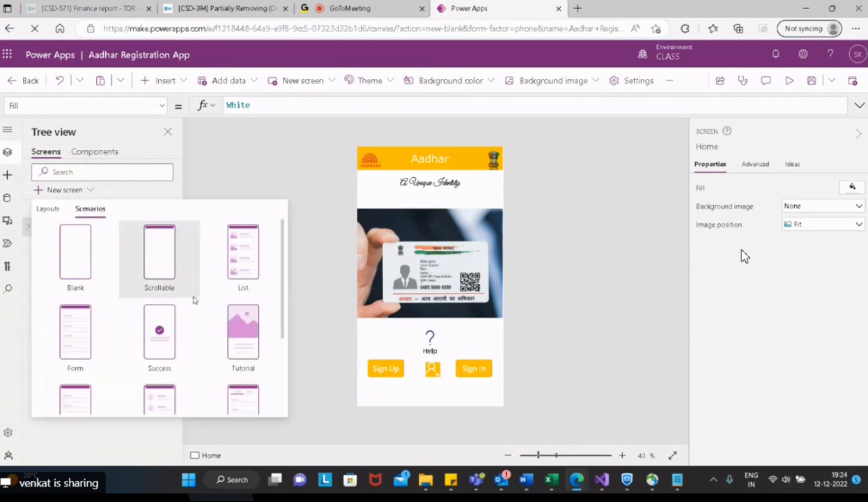
{"action": "scroll", "coordinate": [194, 299], "scroll_direction": "down", "scroll_amount": 3}
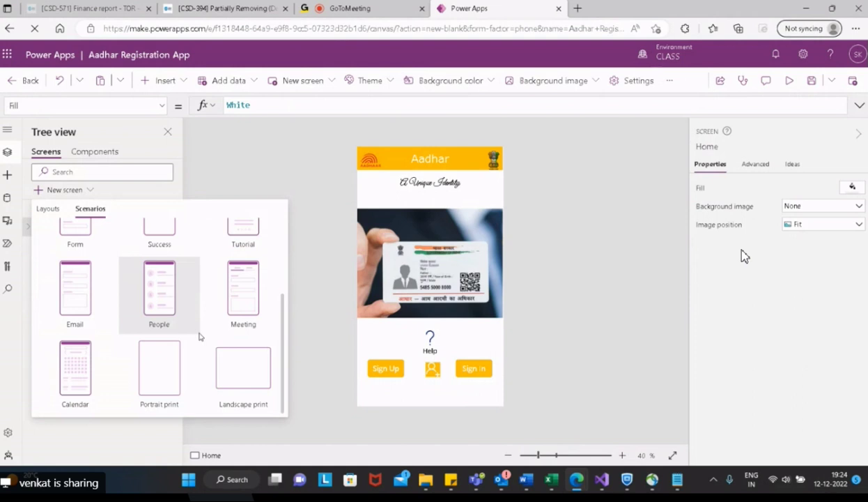
{"action": "scroll", "coordinate": [198, 336], "scroll_direction": "up", "scroll_amount": 5}
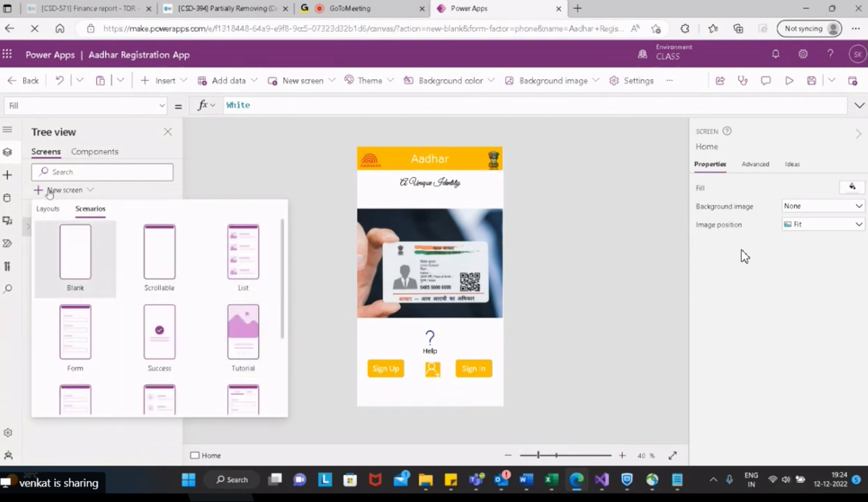
{"action": "left_click", "coordinate": [261, 167]}
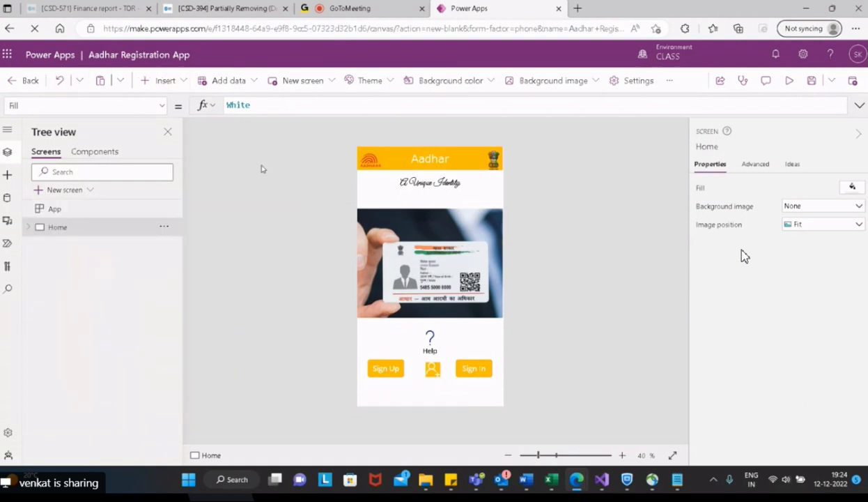
Step: Add a blank screen to the app
{"action": "left_click", "coordinate": [57, 209]}
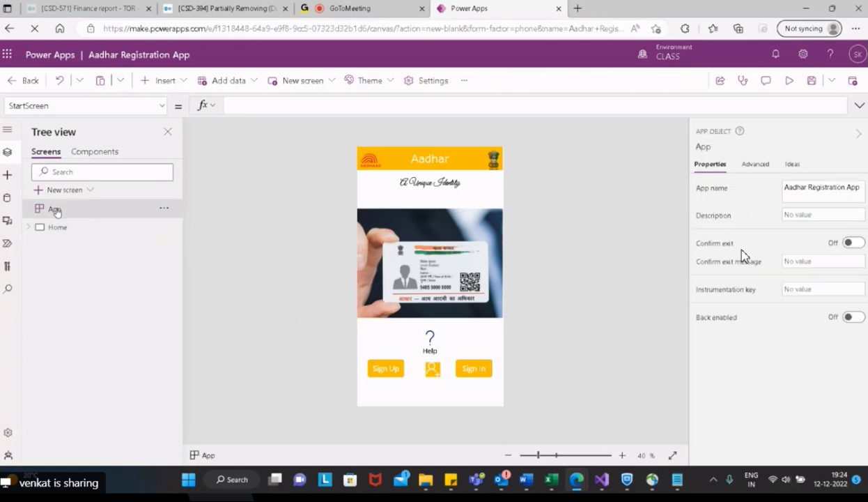
{"action": "left_click", "coordinate": [90, 189]}
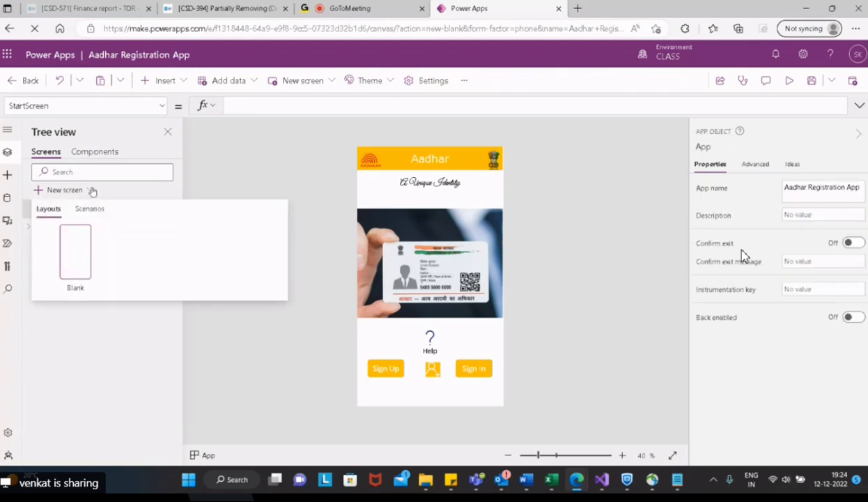
{"action": "left_click", "coordinate": [81, 268]}
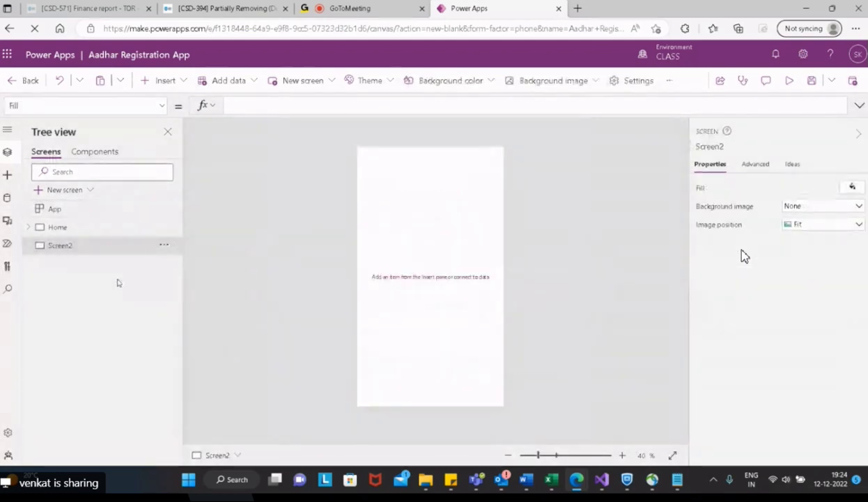
Step: Copy the header controls of the Home screen: the Aadhar title label, the Aadhaar logo and the emblem image
{"action": "left_click", "coordinate": [69, 228]}
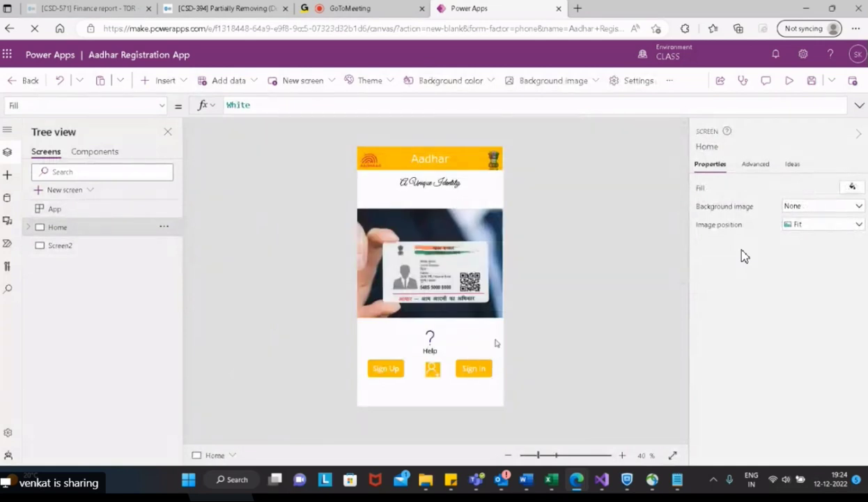
{"action": "left_click", "coordinate": [364, 167]}
{"action": "left_click", "coordinate": [432, 158], "text": "shift"}
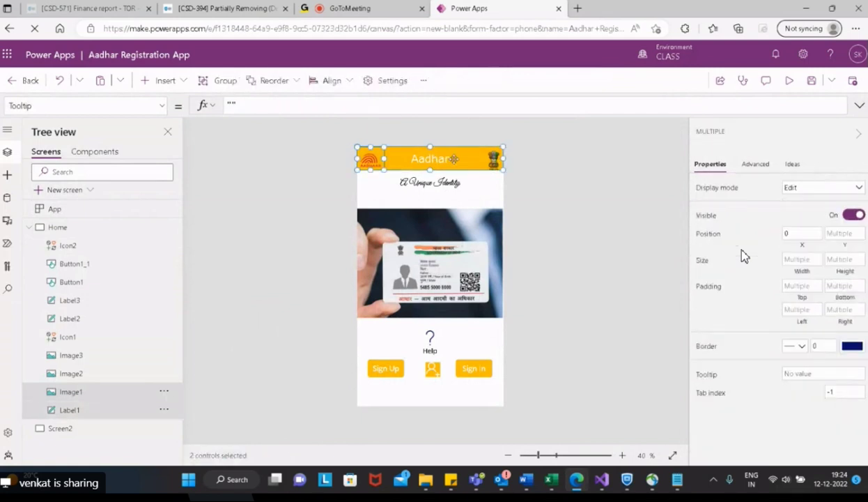
{"action": "left_click", "coordinate": [428, 156], "text": "shift"}
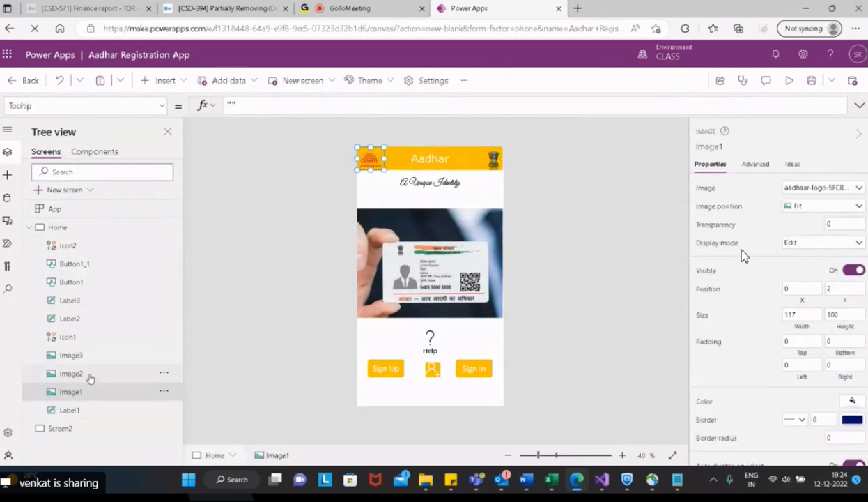
{"action": "left_click", "coordinate": [467, 167]}
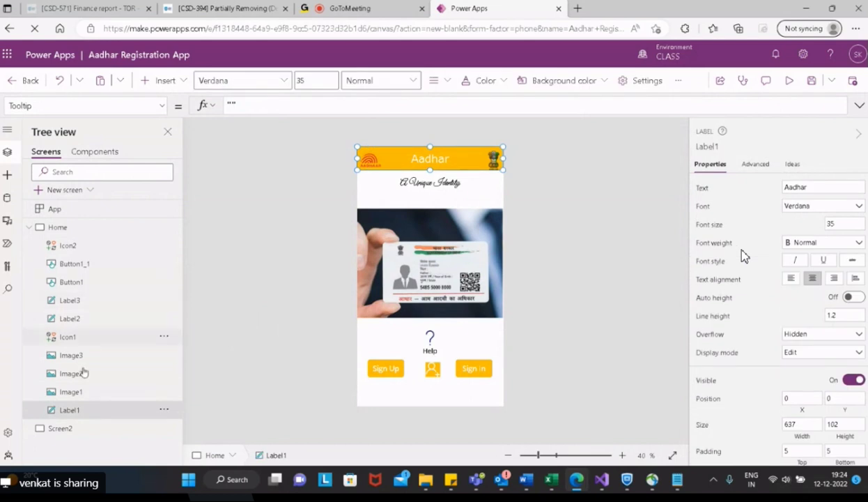
{"action": "left_click", "coordinate": [73, 394], "text": "shift"}
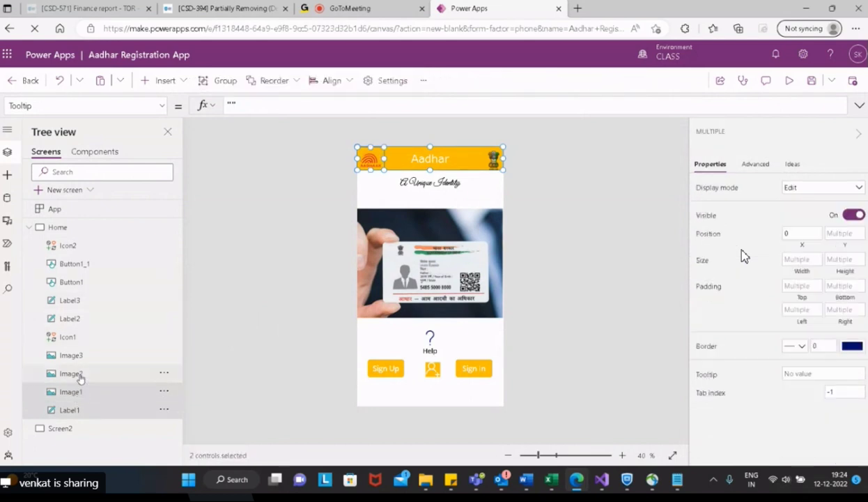
{"action": "left_click", "coordinate": [81, 377], "text": "shift"}
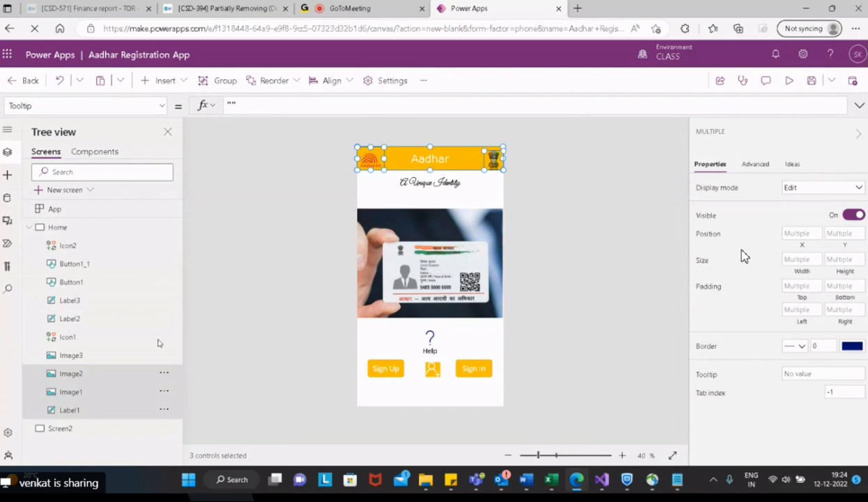
{"action": "right_click", "coordinate": [88, 376]}
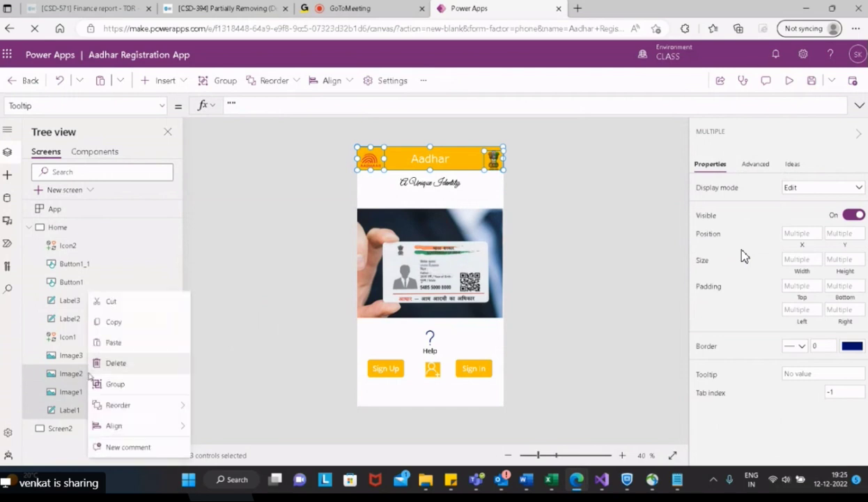
{"action": "left_click", "coordinate": [129, 322]}
{"action": "left_click", "coordinate": [28, 227]}
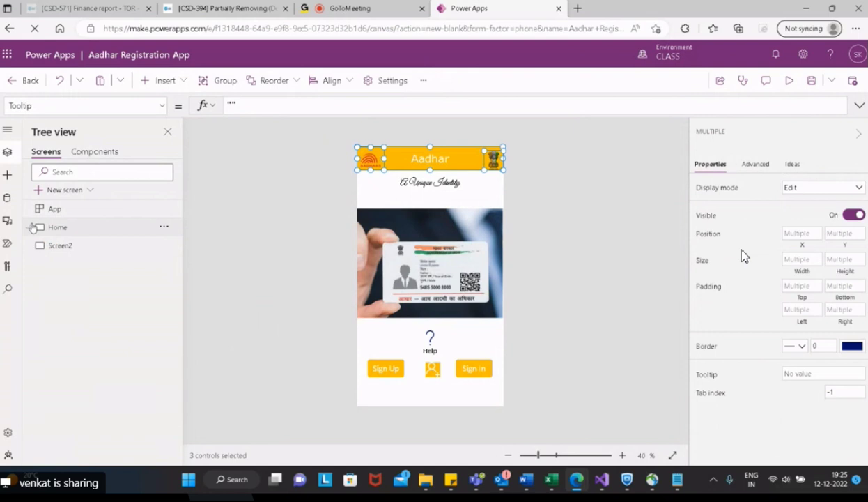
Step: Rename the new blank Screen2 as Detail Screen
{"action": "left_click", "coordinate": [80, 247]}
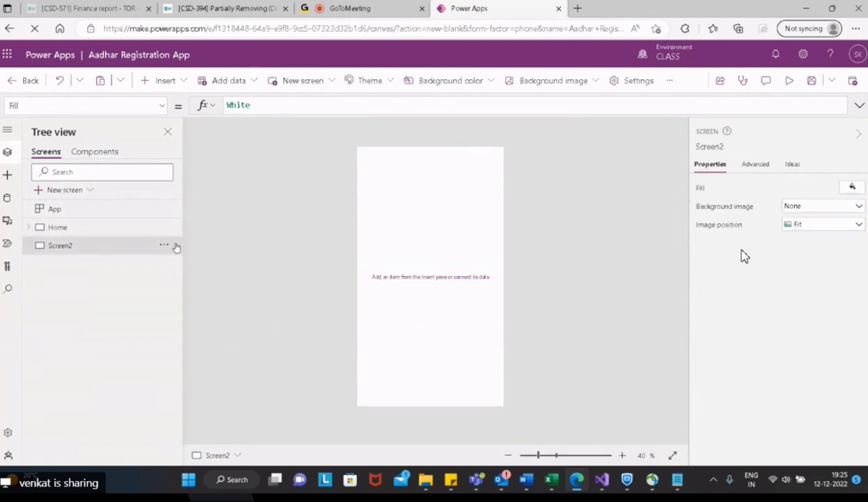
{"action": "left_click", "coordinate": [166, 246]}
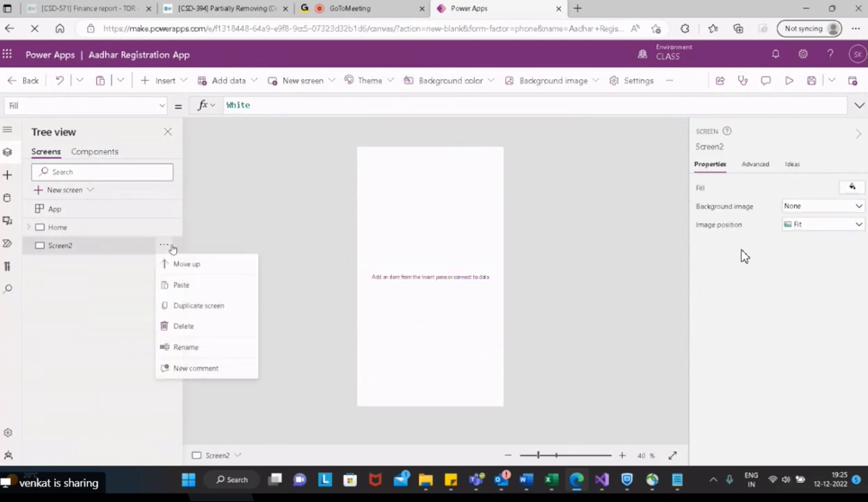
{"action": "left_click", "coordinate": [186, 346]}
{"action": "type", "text": "De"}
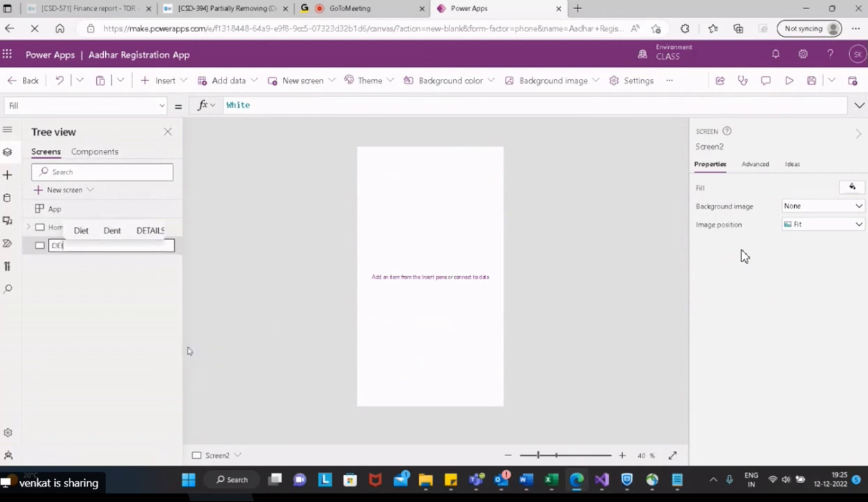
{"action": "type", "text": "tail"}
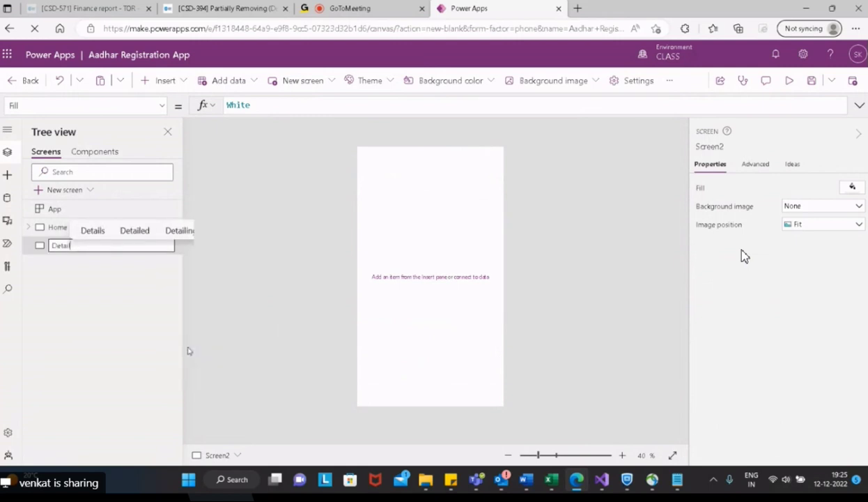
{"action": "type", "text": " Screen"}
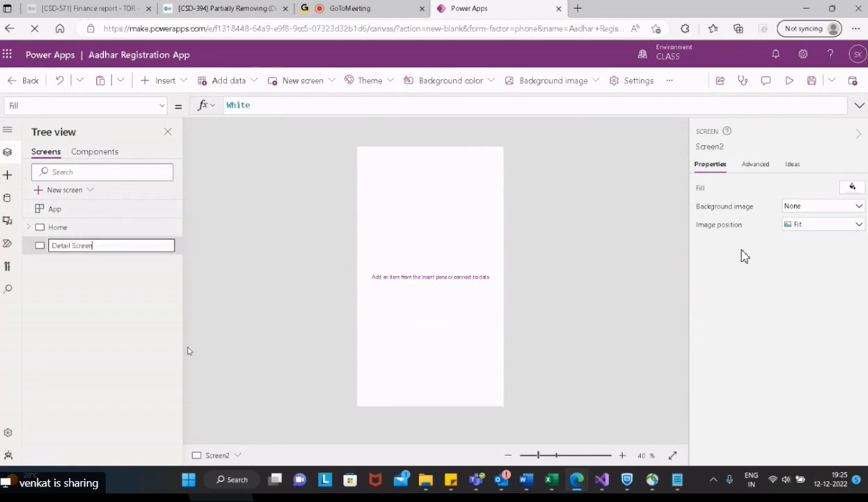
{"action": "key", "text": "Escape"}
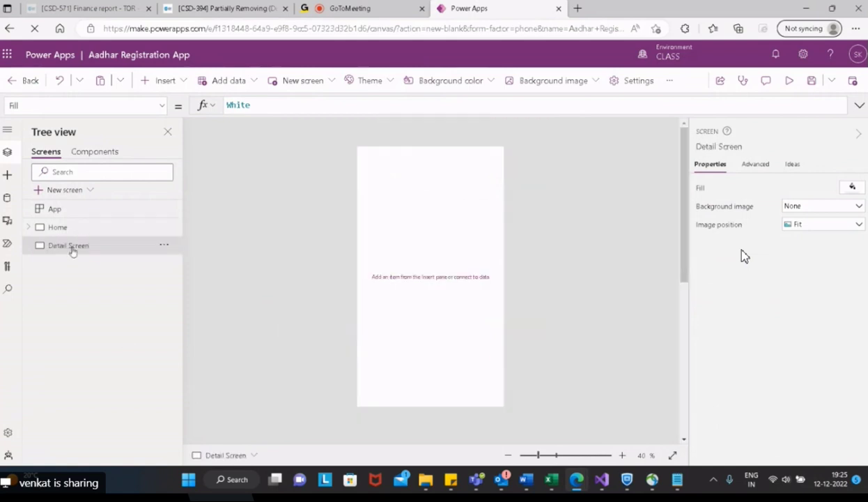
Step: Rename the Detail Screen as Personal Screen and paste the copied header controls onto it
{"action": "left_click", "coordinate": [164, 245]}
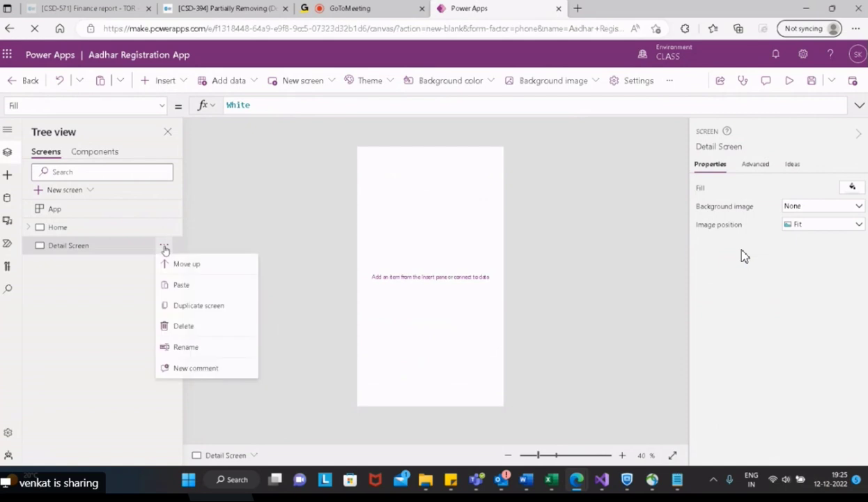
{"action": "left_click", "coordinate": [186, 347]}
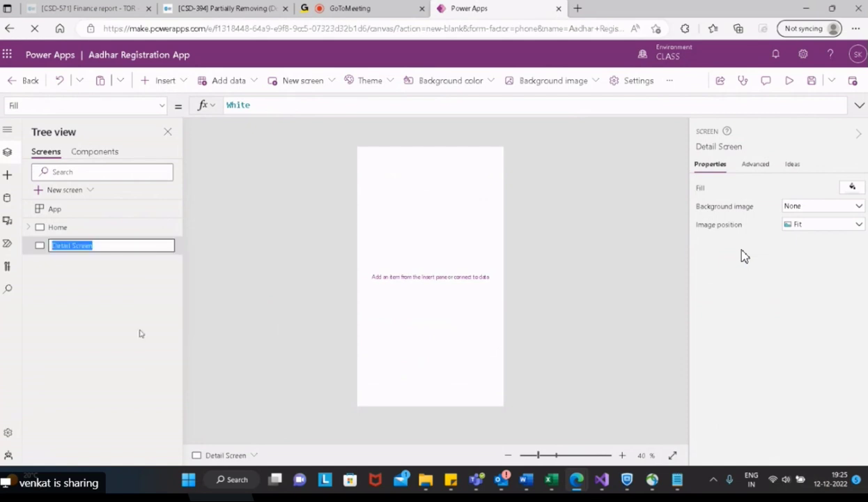
{"action": "type", "text": "Personal Screen"}
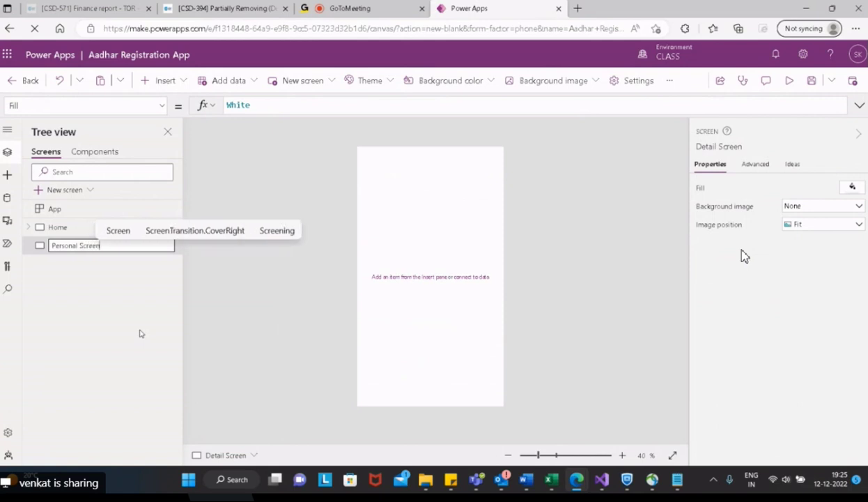
{"action": "key", "text": "Escape"}
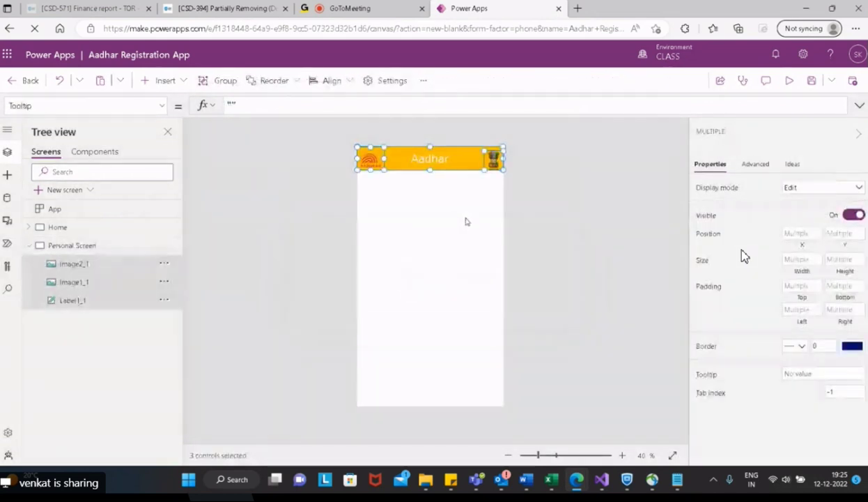
{"action": "left_click", "coordinate": [470, 280]}
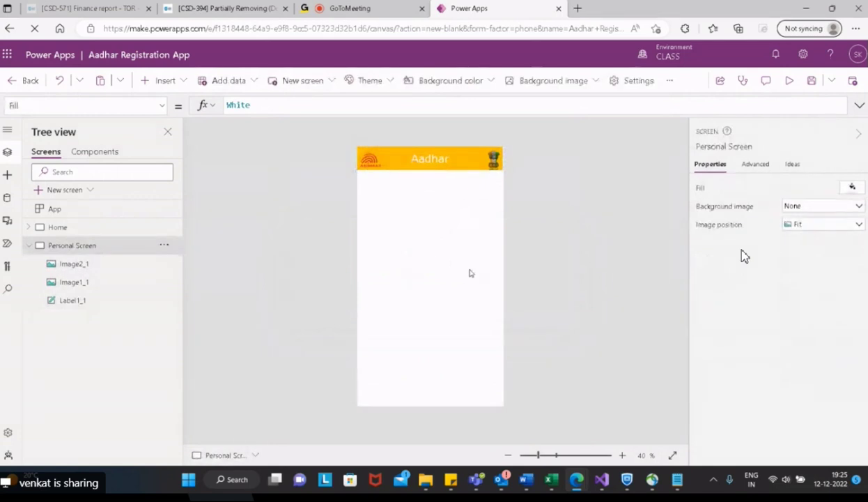
{"action": "left_click", "coordinate": [31, 246]}
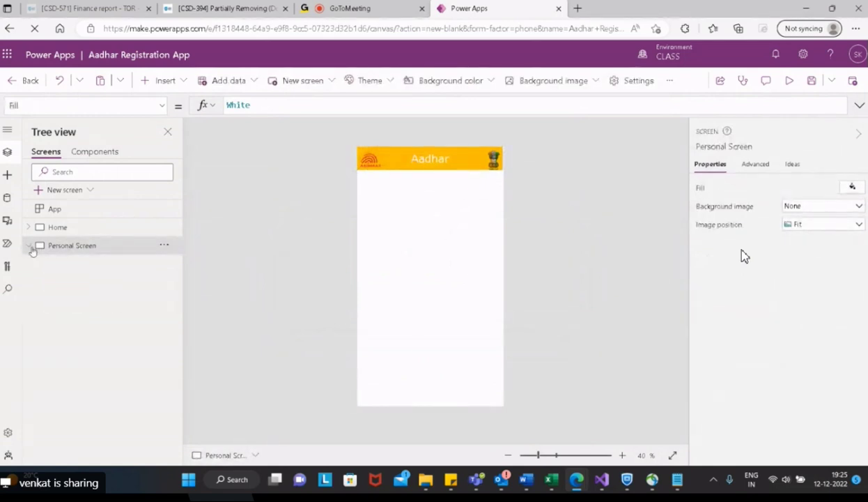
{"action": "left_click", "coordinate": [186, 85]}
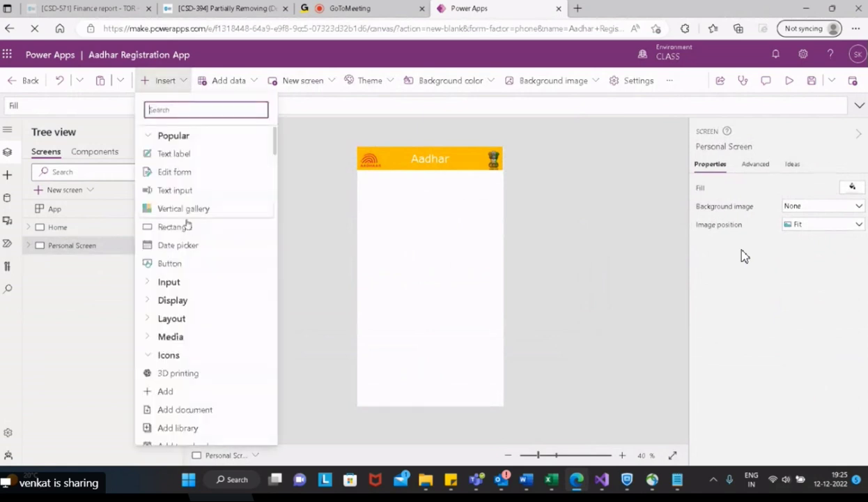
{"action": "scroll", "coordinate": [191, 258], "scroll_direction": "down", "scroll_amount": 2}
{"action": "scroll", "coordinate": [191, 258], "scroll_direction": "down", "scroll_amount": 15}
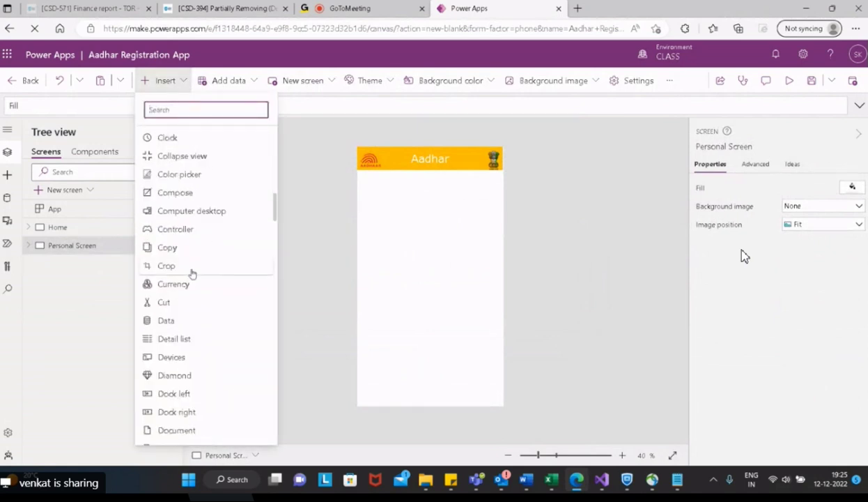
{"action": "scroll", "coordinate": [231, 362], "scroll_direction": "down", "scroll_amount": 20}
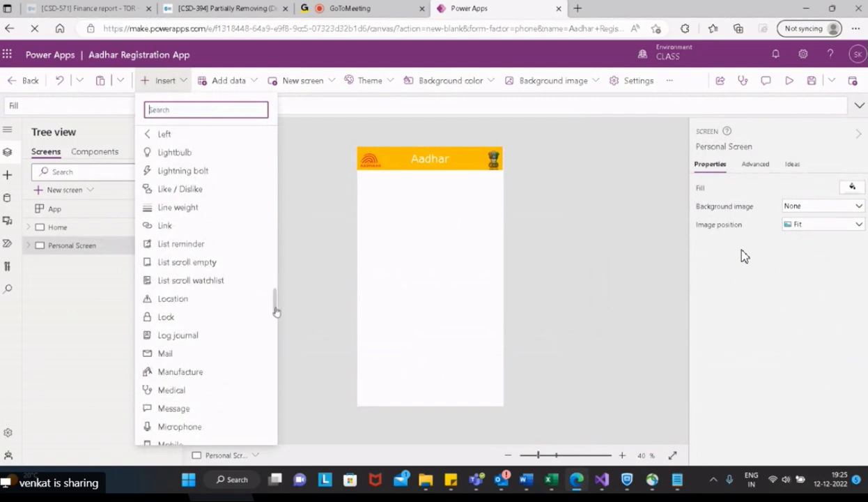
{"action": "left_click_drag", "start_coordinate": [267, 440], "coordinate": [282, 152]}
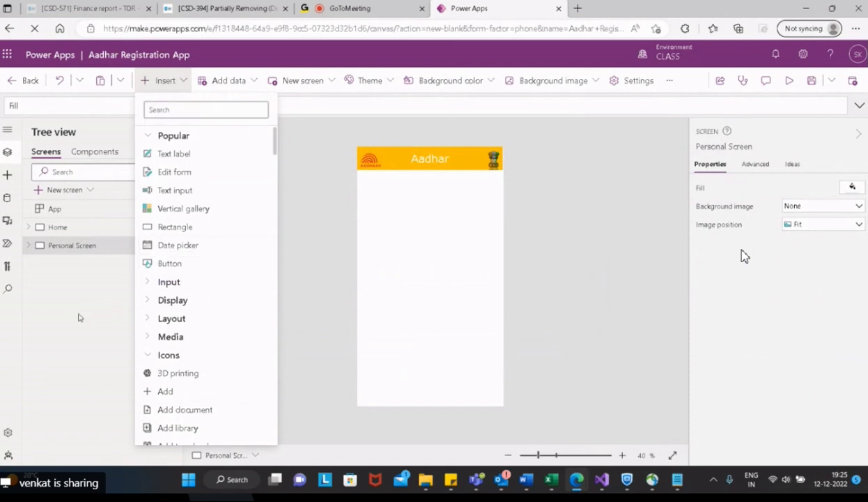
{"action": "left_click", "coordinate": [78, 308]}
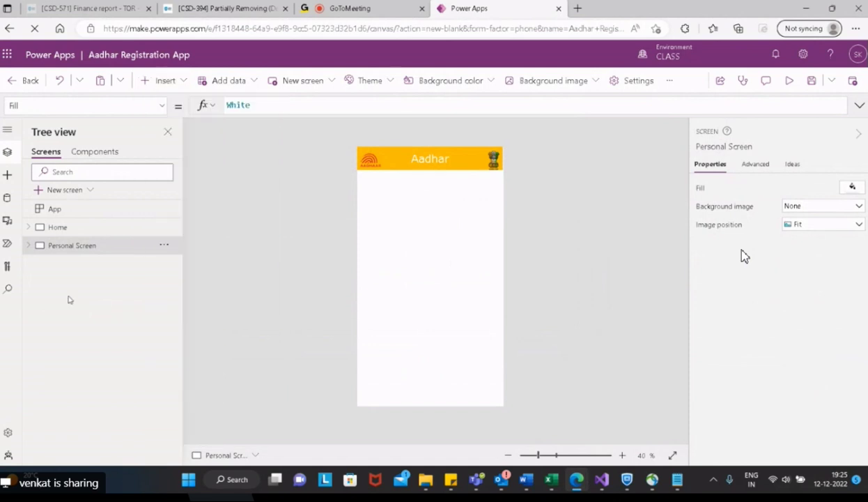
{"action": "left_click", "coordinate": [121, 80]}
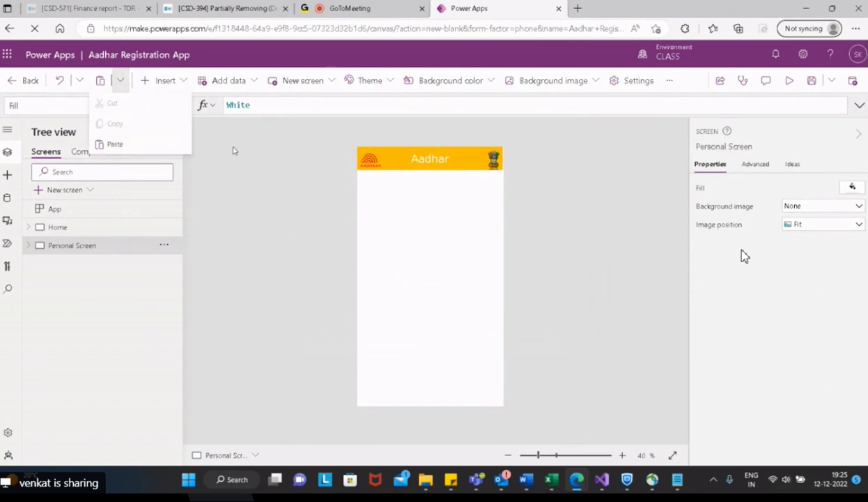
Step: Add a new screen from the Form scenario template and select its edit form
{"action": "left_click", "coordinate": [333, 81]}
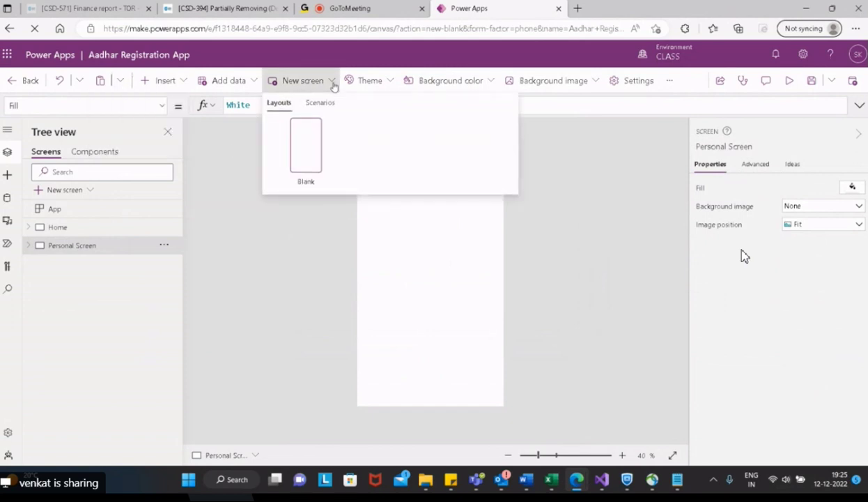
{"action": "left_click", "coordinate": [332, 108]}
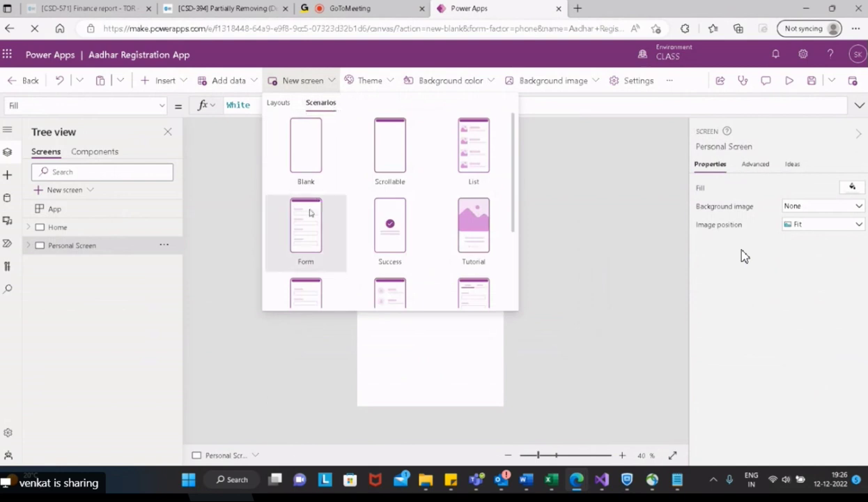
{"action": "left_click", "coordinate": [308, 218]}
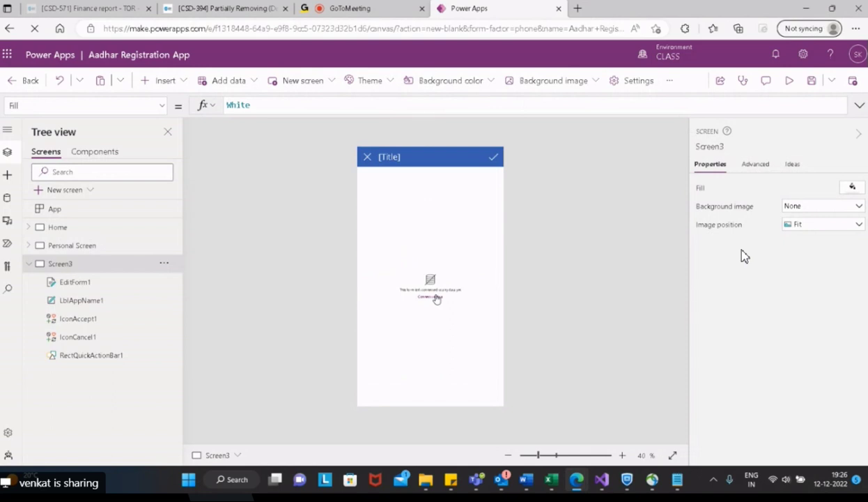
{"action": "left_click", "coordinate": [481, 367]}
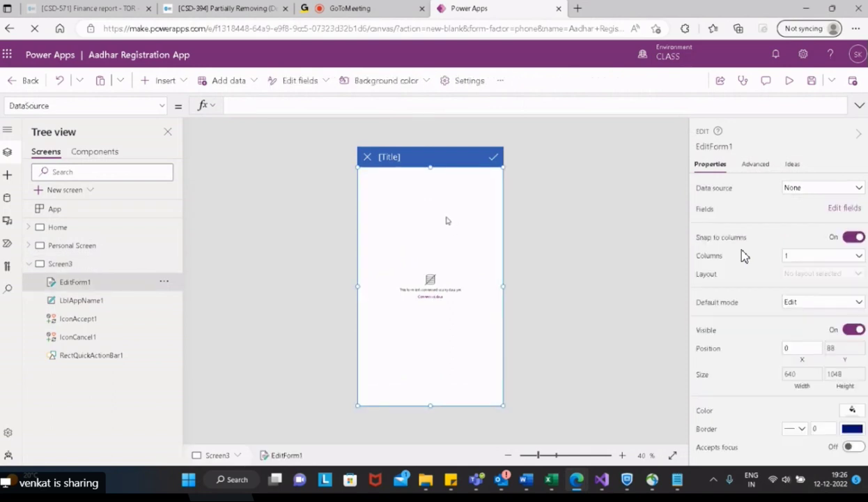
Step: Inspect the form screen's cancel icon, title label and accept icon, plus its unconnected edit form
{"action": "left_click", "coordinate": [368, 158]}
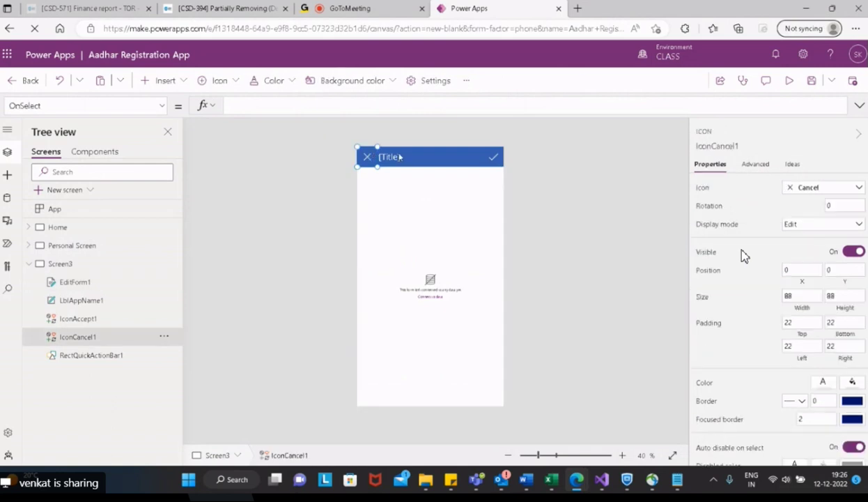
{"action": "left_click", "coordinate": [388, 157], "text": "shift"}
{"action": "left_click", "coordinate": [491, 157], "text": "shift"}
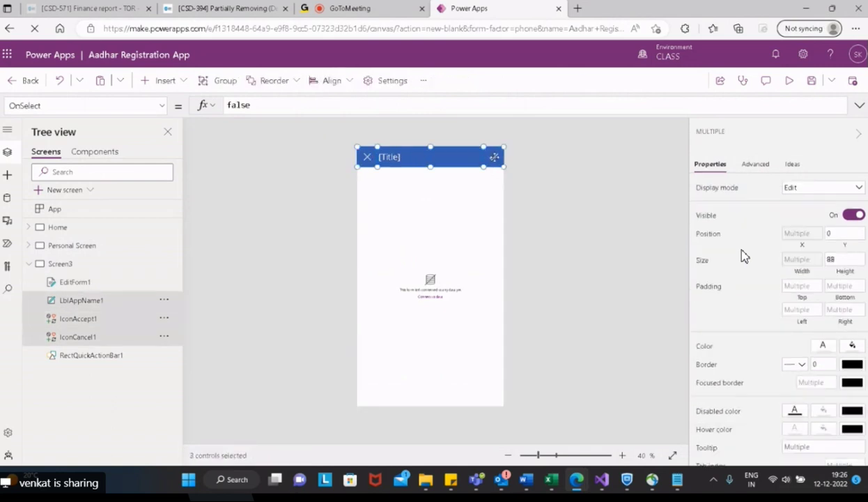
{"action": "left_click", "coordinate": [420, 182]}
{"action": "left_click", "coordinate": [388, 157]}
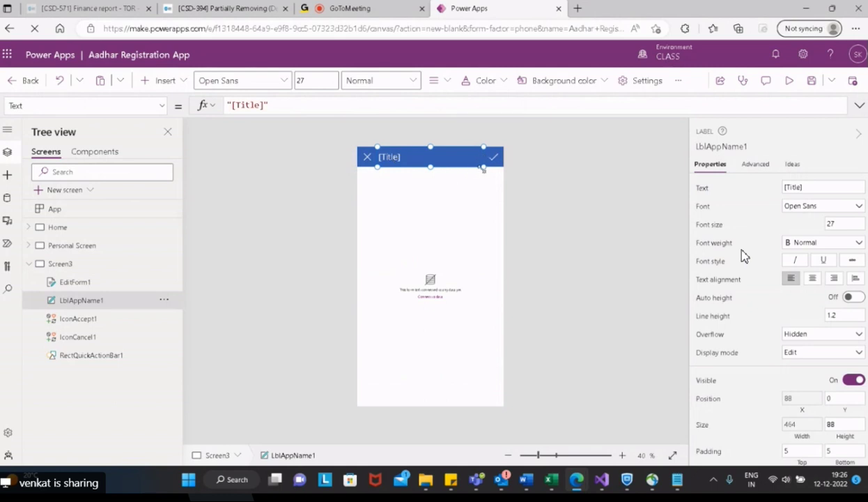
{"action": "left_click", "coordinate": [426, 301]}
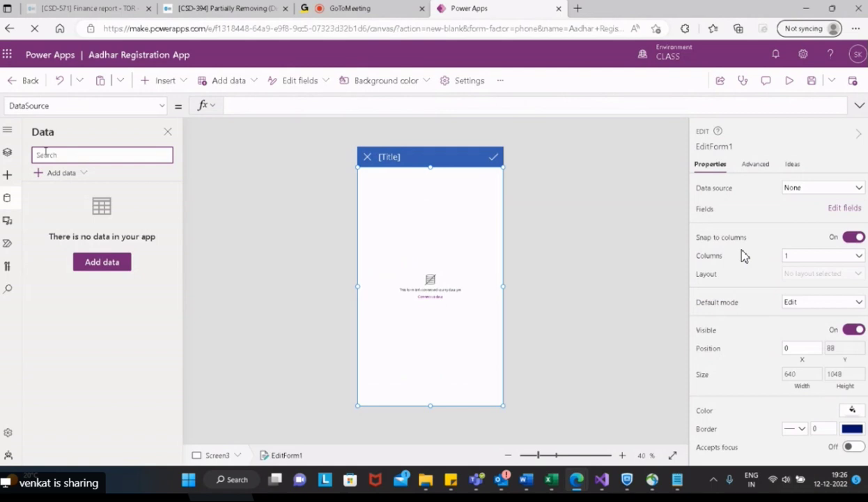
Step: Add the Aardhars Dataverse table to the app as a data source while on the Personal Screen
{"action": "left_click", "coordinate": [7, 151]}
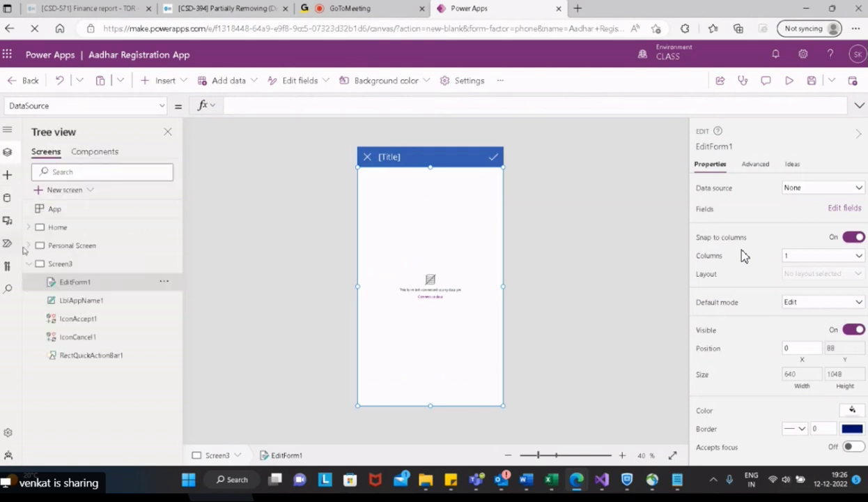
{"action": "left_click", "coordinate": [71, 248]}
{"action": "left_click", "coordinate": [29, 246]}
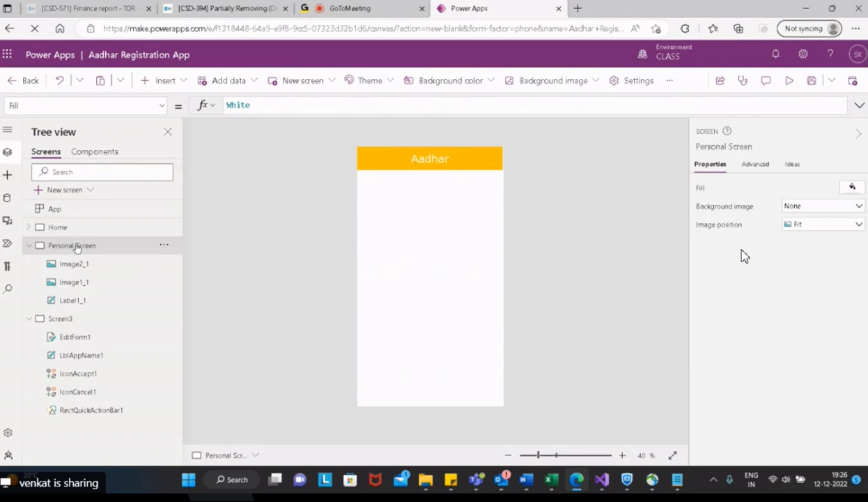
{"action": "left_click", "coordinate": [257, 81]}
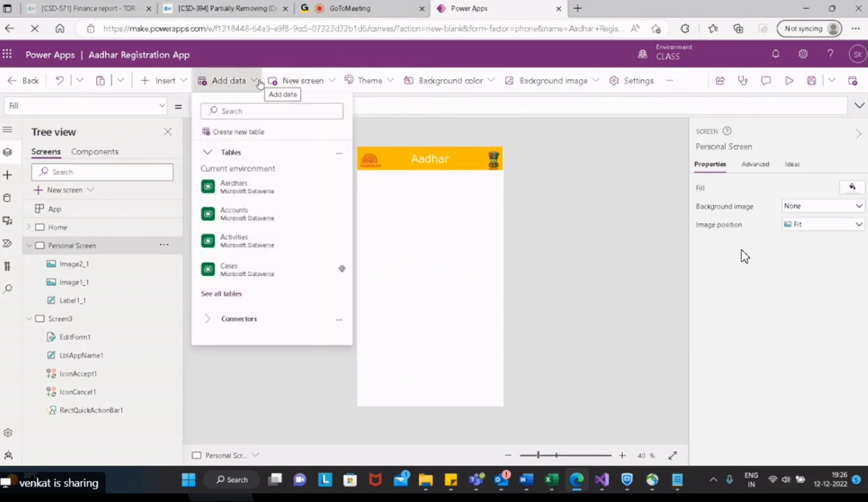
{"action": "left_click", "coordinate": [248, 191]}
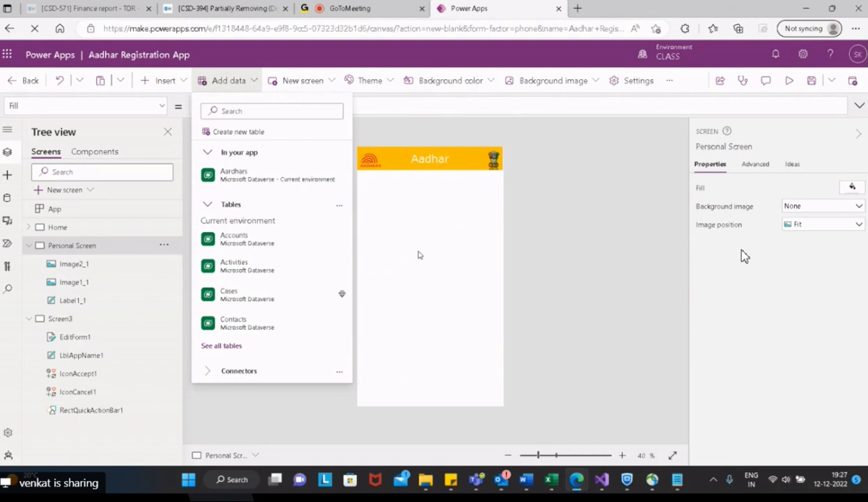
{"action": "mouse_move", "coordinate": [289, 182]}
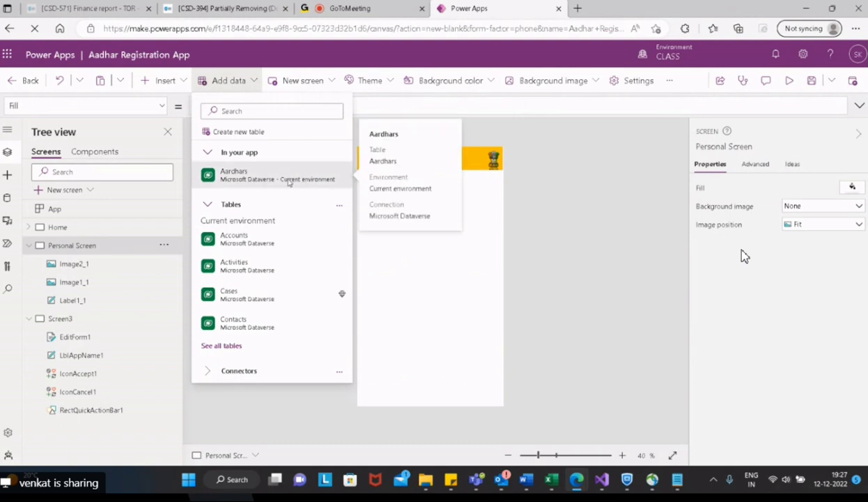
{"action": "left_click", "coordinate": [400, 253]}
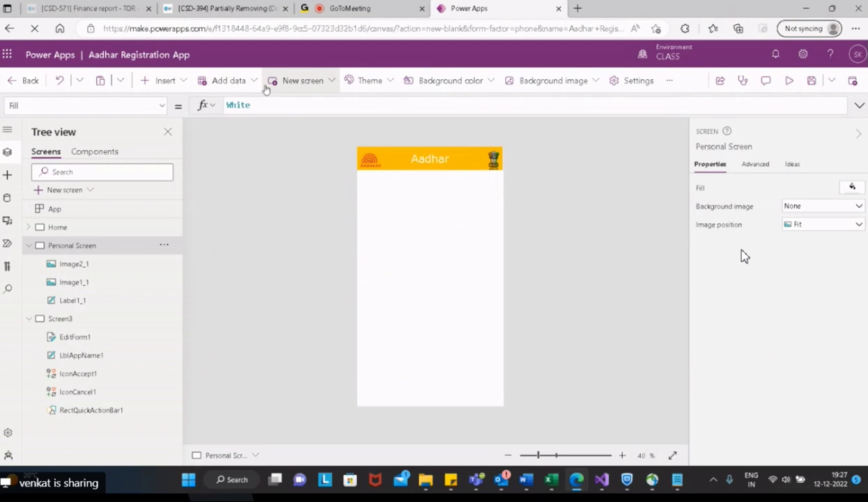
Step: Browse the Dataverse tables of the current environment that can be added to the app as data
{"action": "left_click", "coordinate": [265, 87]}
{"action": "left_click", "coordinate": [253, 81]}
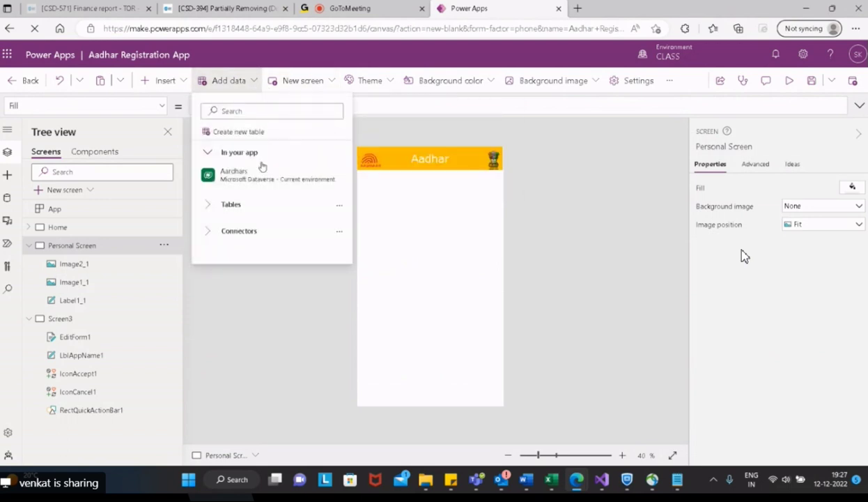
{"action": "left_click", "coordinate": [209, 206]}
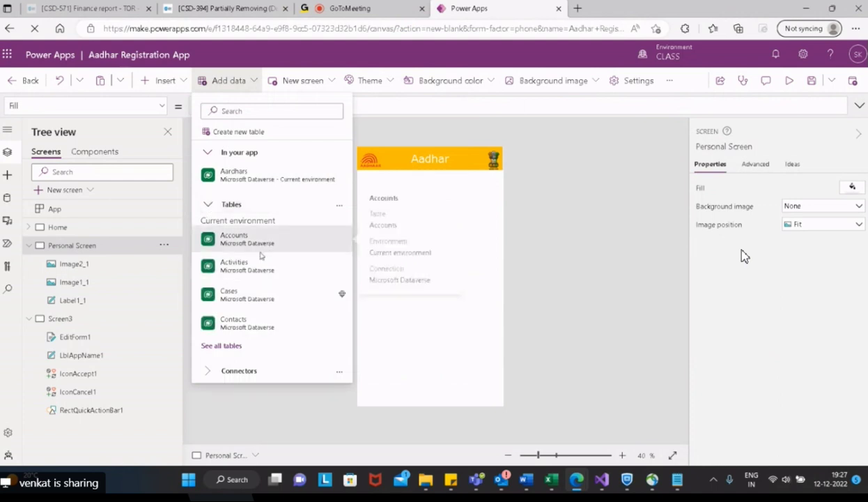
{"action": "scroll", "coordinate": [276, 301], "scroll_direction": "down", "scroll_amount": 1}
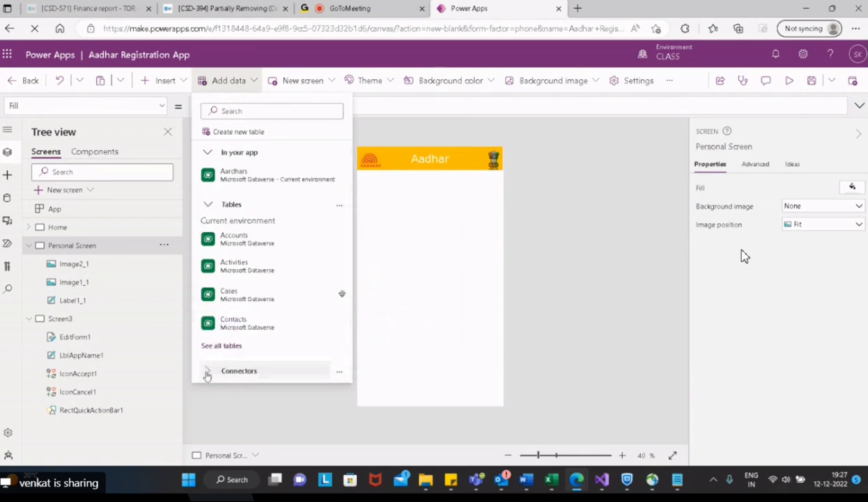
{"action": "scroll", "coordinate": [296, 329], "scroll_direction": "down", "scroll_amount": 2}
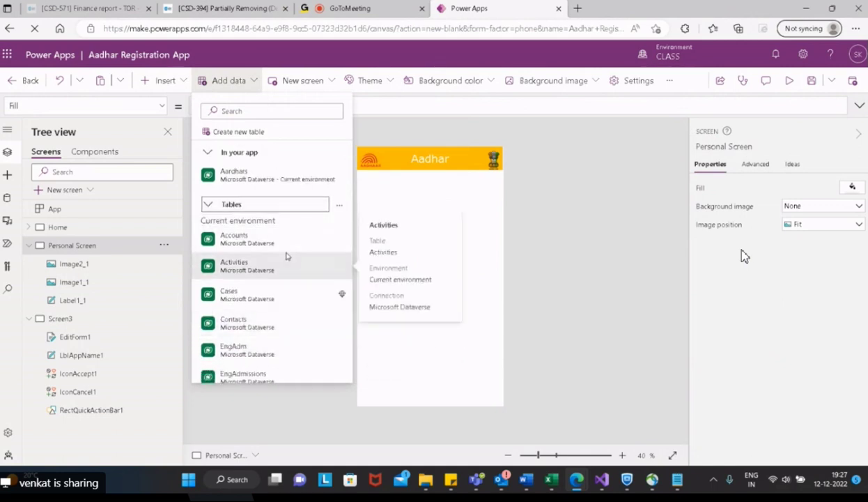
{"action": "scroll", "coordinate": [286, 256], "scroll_direction": "down", "scroll_amount": 1}
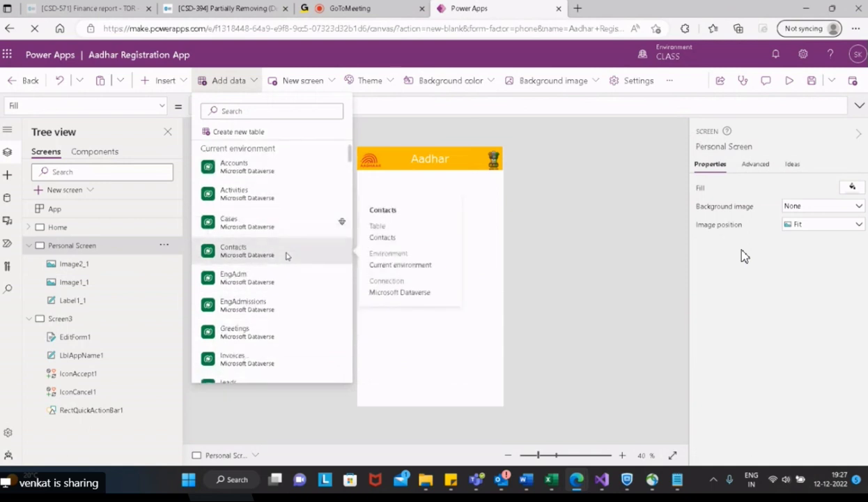
{"action": "scroll", "coordinate": [285, 256], "scroll_direction": "down", "scroll_amount": 5}
{"action": "scroll", "coordinate": [285, 256], "scroll_direction": "down", "scroll_amount": 5}
{"action": "scroll", "coordinate": [286, 257], "scroll_direction": "down", "scroll_amount": 7}
{"action": "scroll", "coordinate": [286, 256], "scroll_direction": "down", "scroll_amount": 10}
{"action": "scroll", "coordinate": [285, 257], "scroll_direction": "down", "scroll_amount": 10}
{"action": "scroll", "coordinate": [285, 257], "scroll_direction": "down", "scroll_amount": 10}
{"action": "scroll", "coordinate": [286, 256], "scroll_direction": "down", "scroll_amount": 5}
{"action": "scroll", "coordinate": [285, 257], "scroll_direction": "down", "scroll_amount": 8}
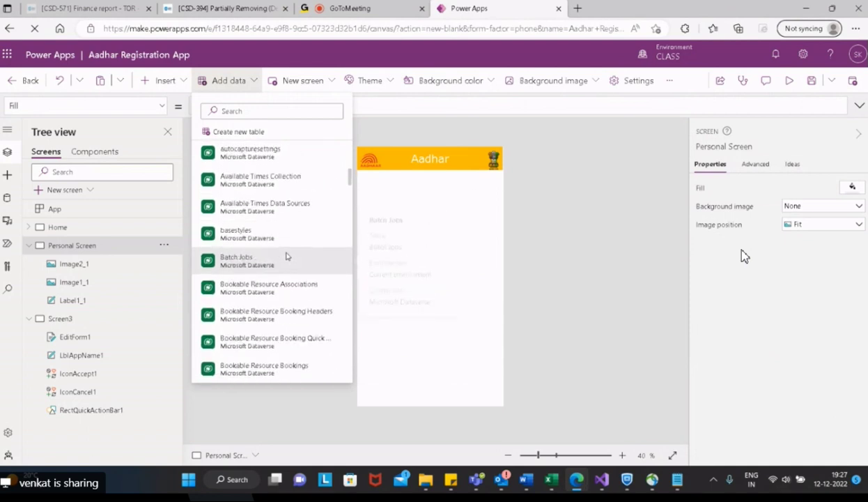
{"action": "scroll", "coordinate": [286, 256], "scroll_direction": "up", "scroll_amount": 3}
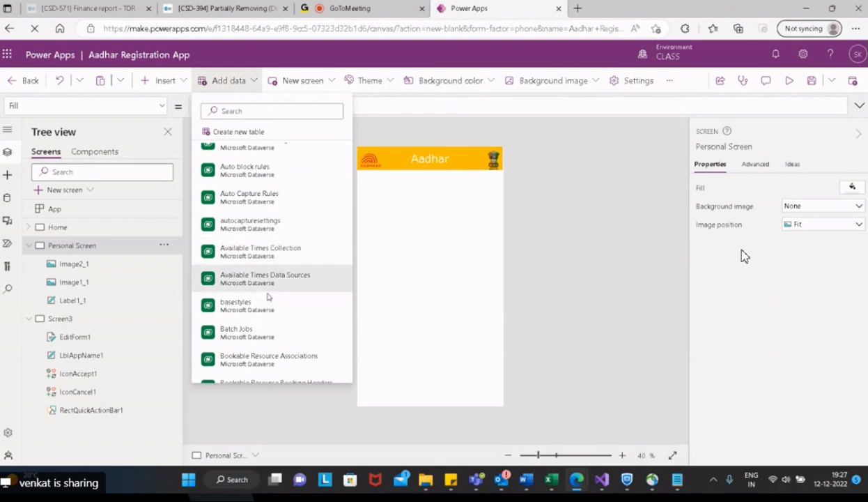
Step: Open the Power Apps maker portal at make.powerapps.com in a new browser tab
{"action": "left_click", "coordinate": [346, 8]}
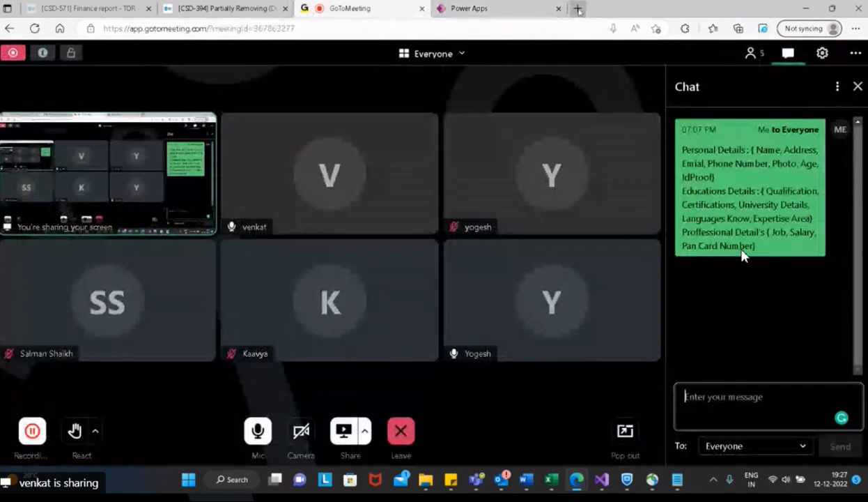
{"action": "left_click", "coordinate": [578, 9]}
{"action": "type", "text": "a"}
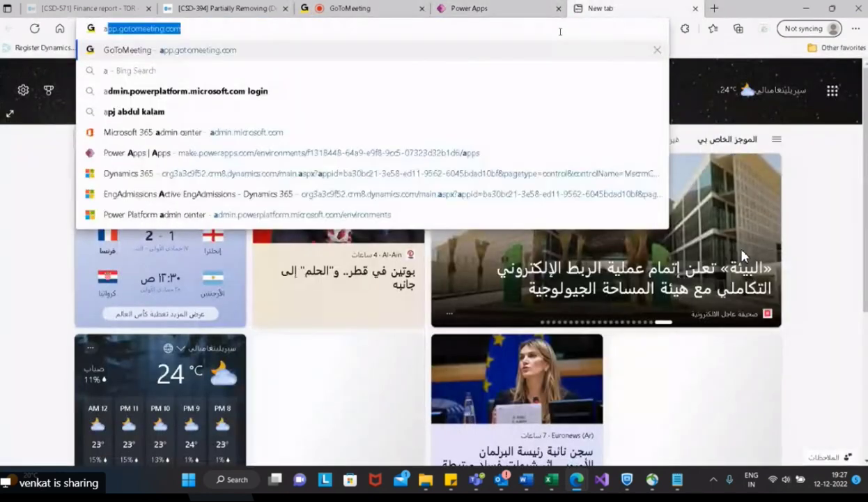
{"action": "type", "text": "pp"}
{"action": "key", "text": "Return"}
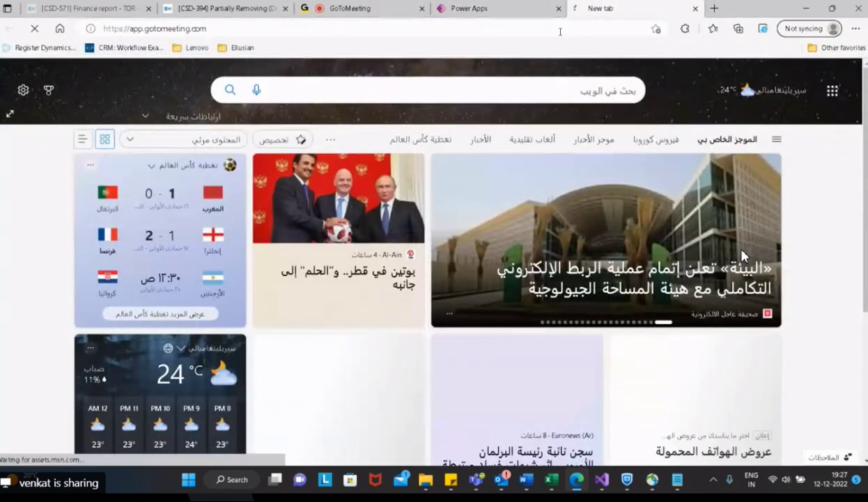
{"action": "left_click", "coordinate": [508, 29]}
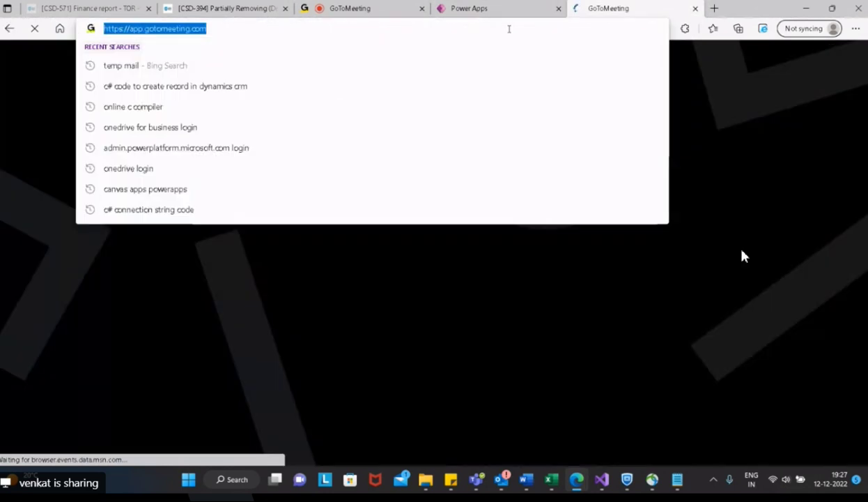
{"action": "type", "text": "make"}
{"action": "key", "text": "Return"}
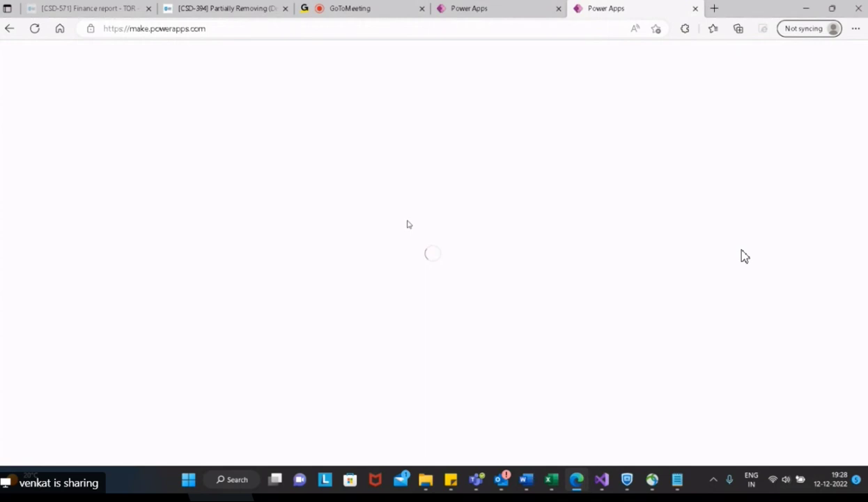
Step: Return to the Aadhar Registration App editor, dismiss the data source list and save the app
{"action": "left_click", "coordinate": [500, 8]}
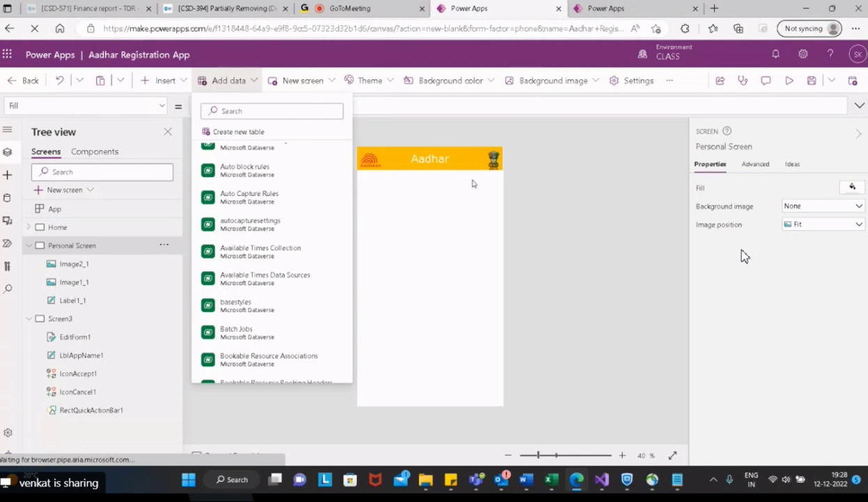
{"action": "left_click", "coordinate": [570, 186]}
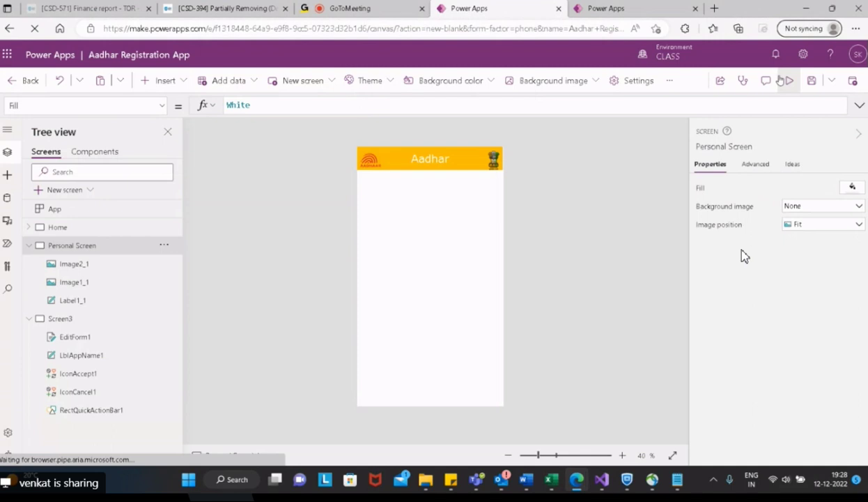
{"action": "left_click", "coordinate": [811, 82]}
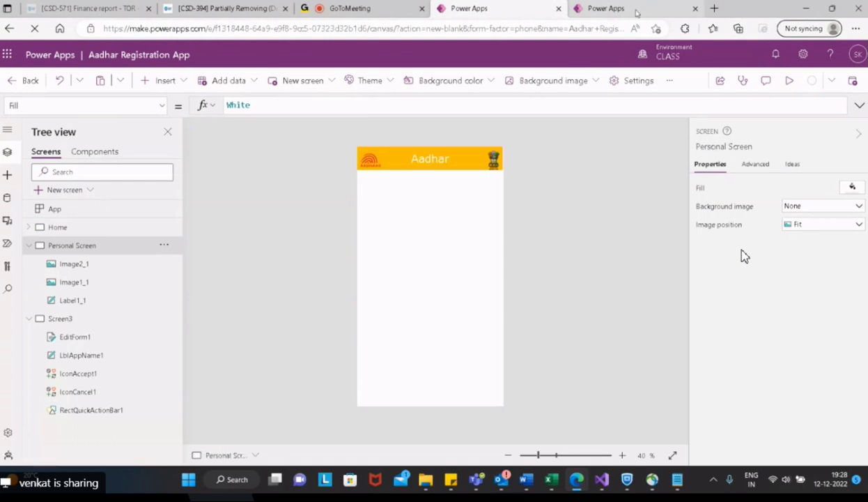
Step: Publish all customizations from the Solutions page of the Power Apps maker portal
{"action": "left_click", "coordinate": [635, 11]}
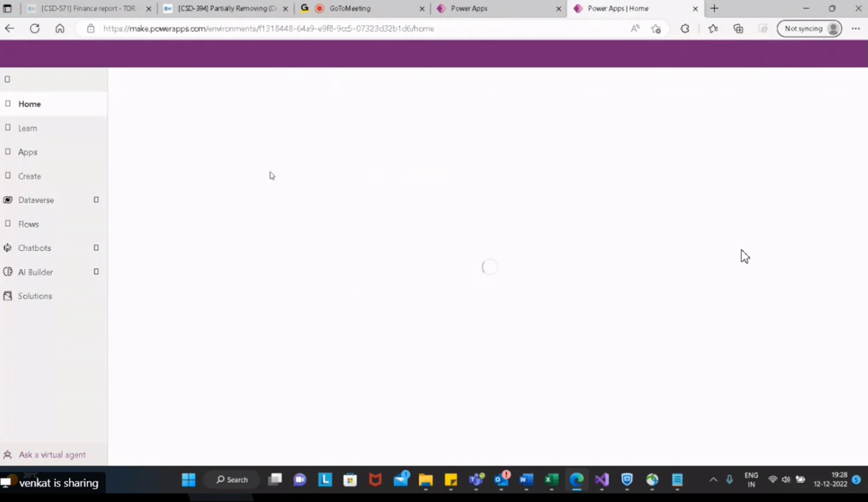
{"action": "left_click", "coordinate": [50, 205]}
{"action": "left_click", "coordinate": [31, 224]}
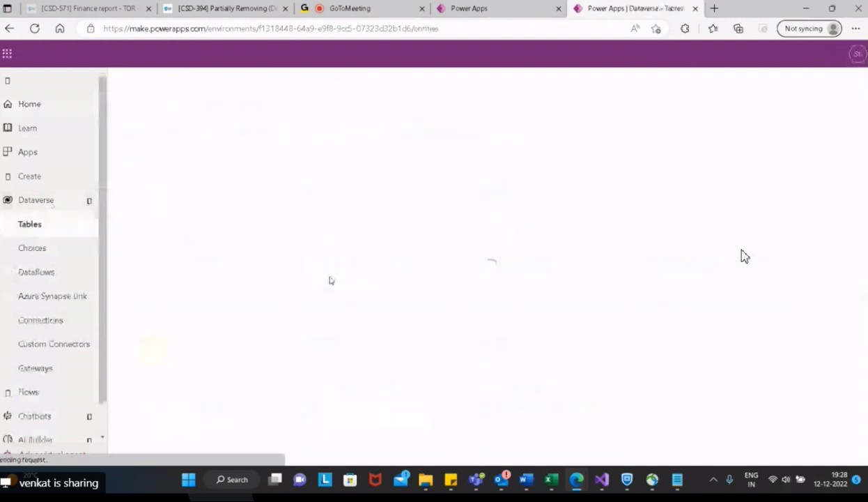
{"action": "scroll", "coordinate": [60, 278], "scroll_direction": "down", "scroll_amount": 2}
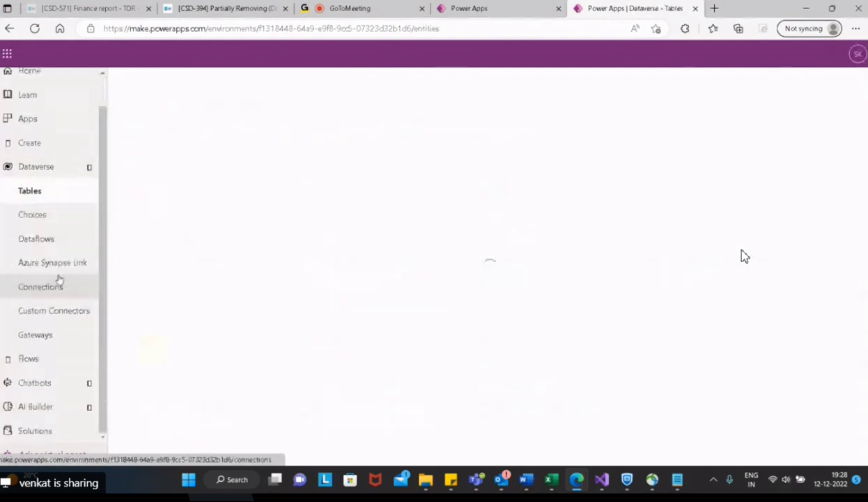
{"action": "left_click", "coordinate": [42, 429]}
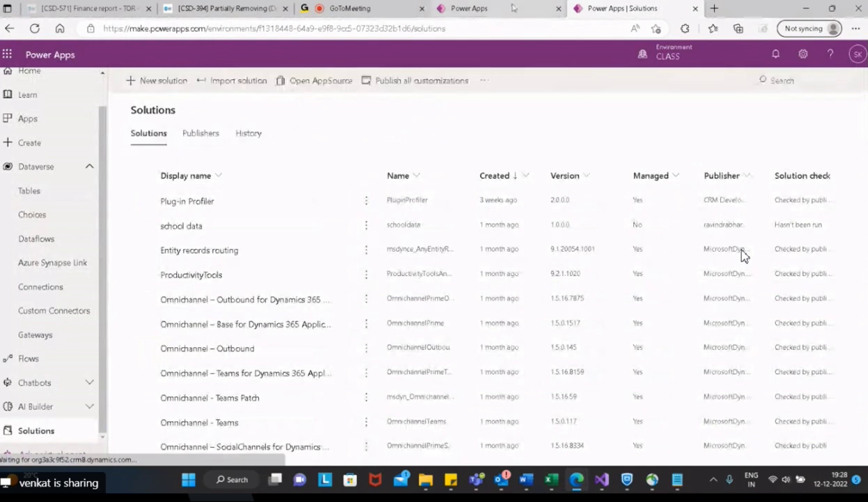
{"action": "left_click", "coordinate": [440, 82]}
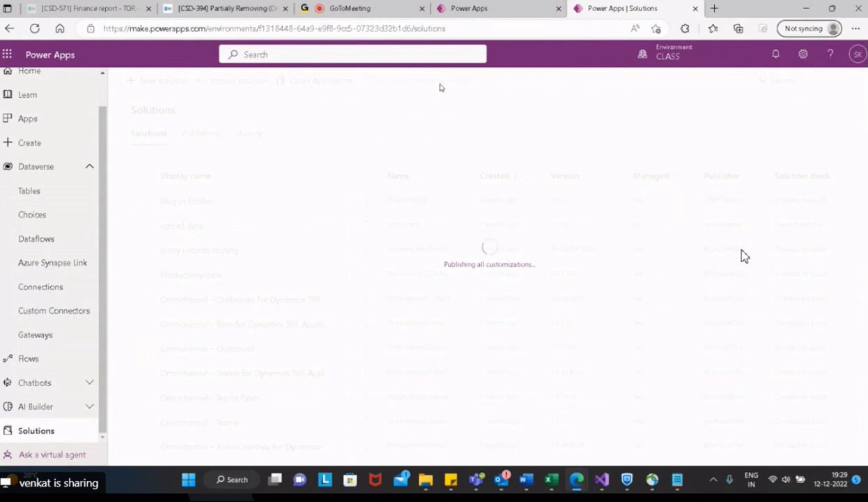
Step: Return to the Aadhar Registration App editor and refresh the Aardhars table in the app's data sources
{"action": "left_click", "coordinate": [492, 8]}
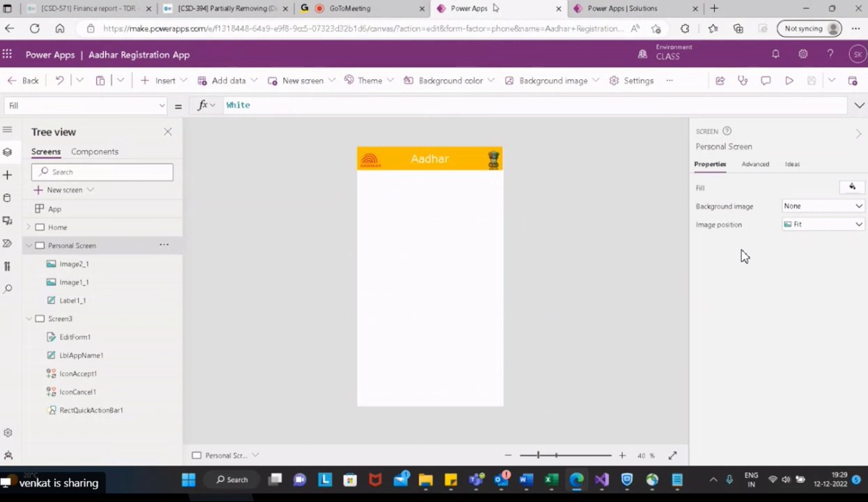
{"action": "left_click", "coordinate": [255, 83]}
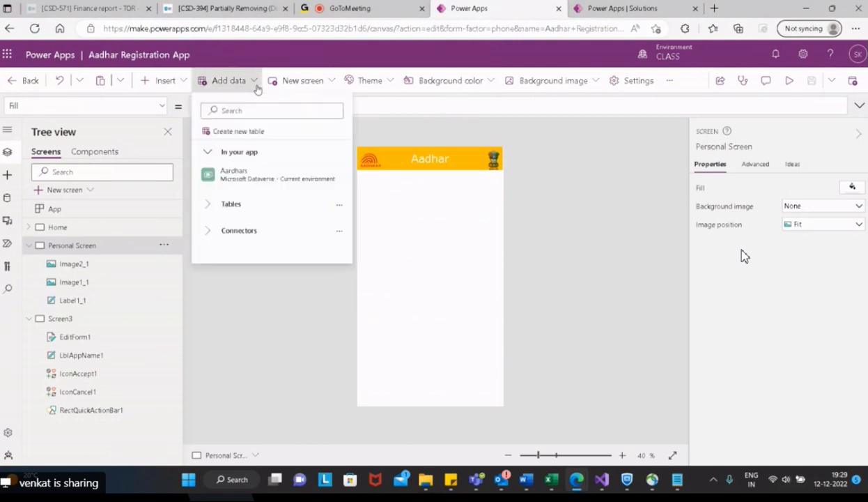
{"action": "mouse_move", "coordinate": [269, 184]}
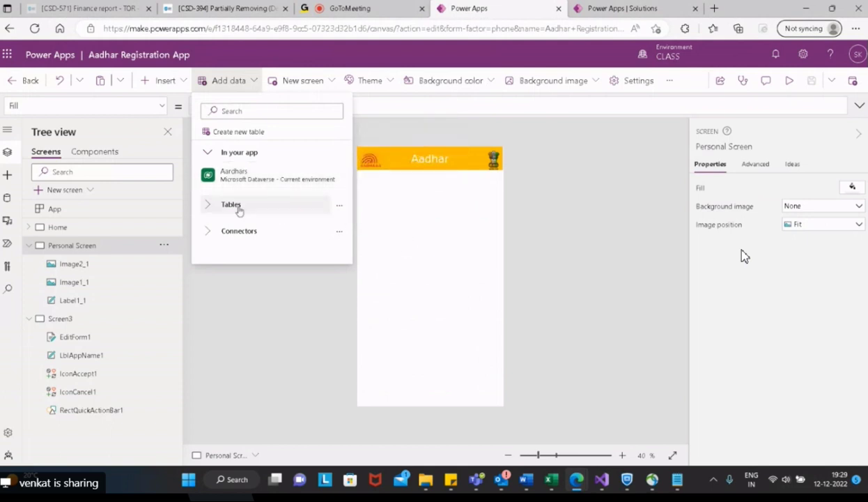
{"action": "left_click", "coordinate": [355, 210]}
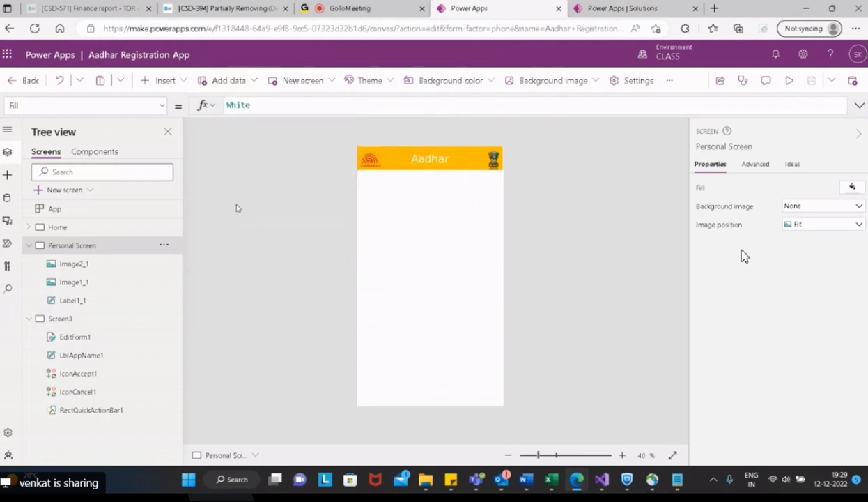
{"action": "left_click", "coordinate": [252, 85]}
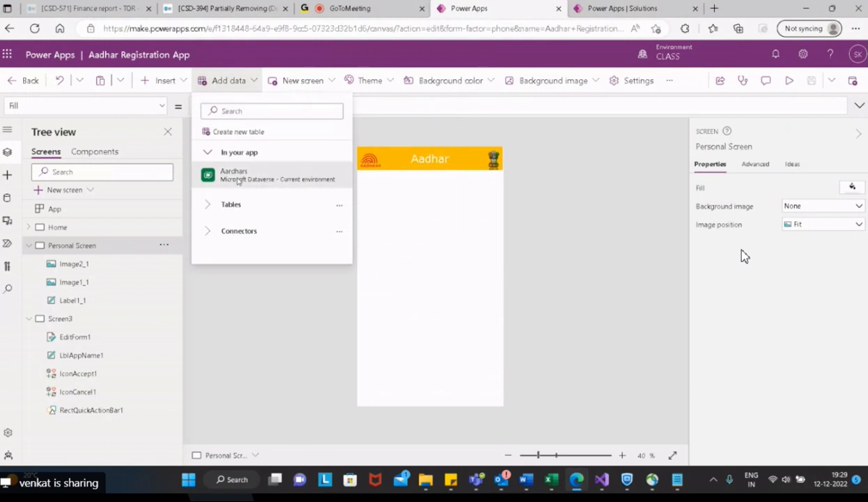
{"action": "left_click", "coordinate": [212, 207]}
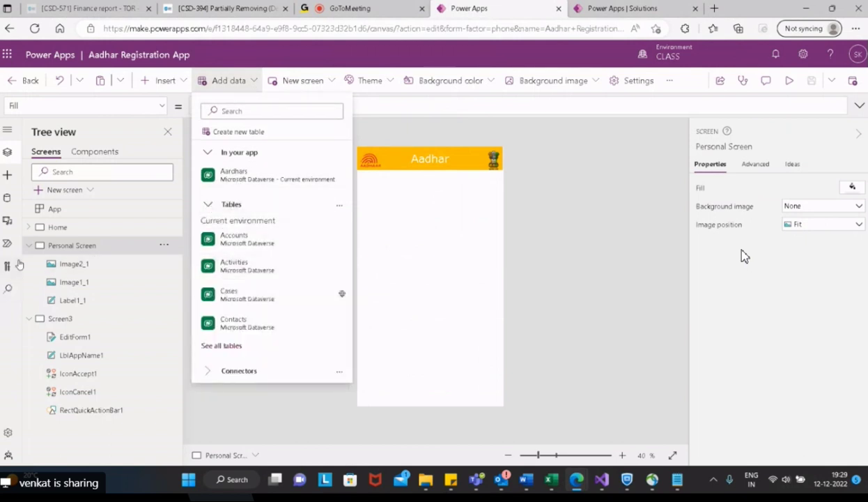
{"action": "left_click", "coordinate": [7, 197]}
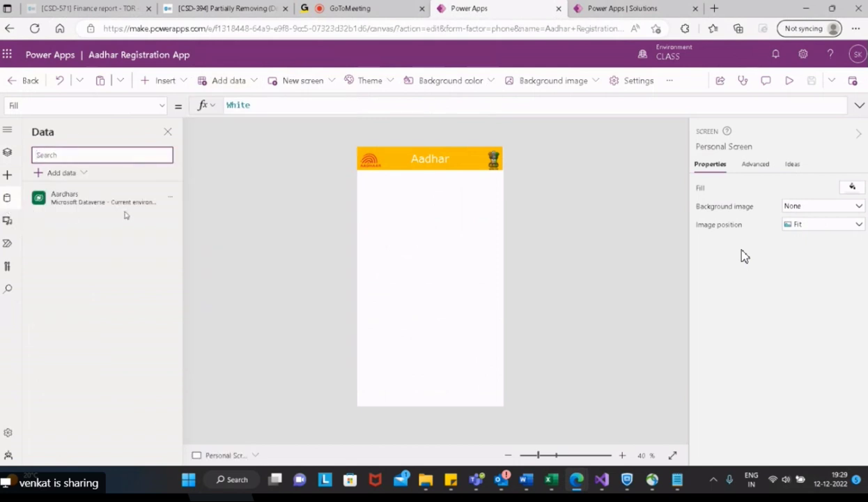
{"action": "left_click", "coordinate": [169, 200]}
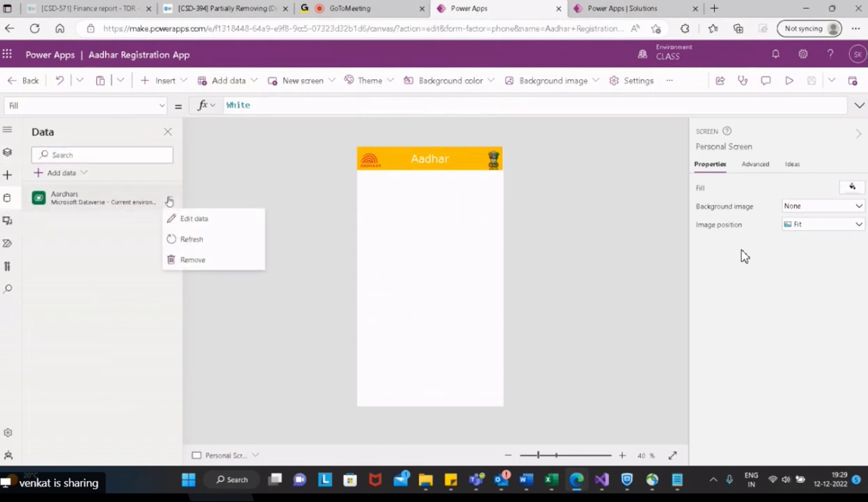
{"action": "left_click", "coordinate": [191, 241]}
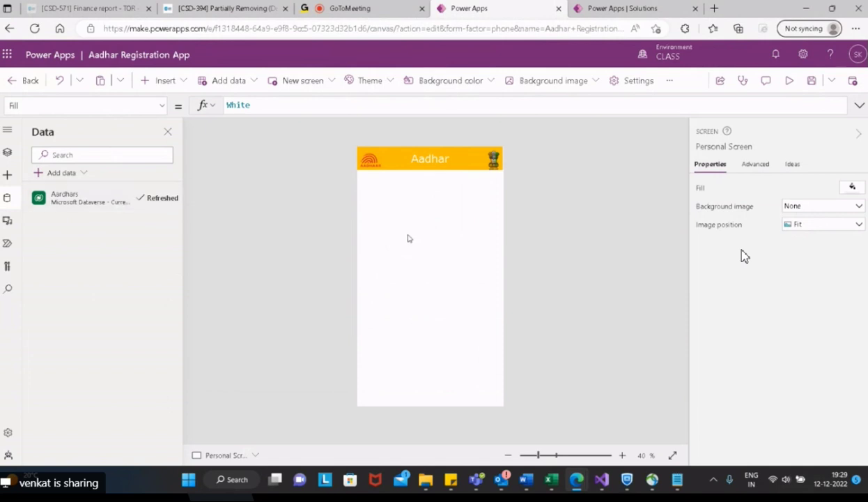
Step: Examine the scenario templates offered for a new screen
{"action": "left_click", "coordinate": [337, 91]}
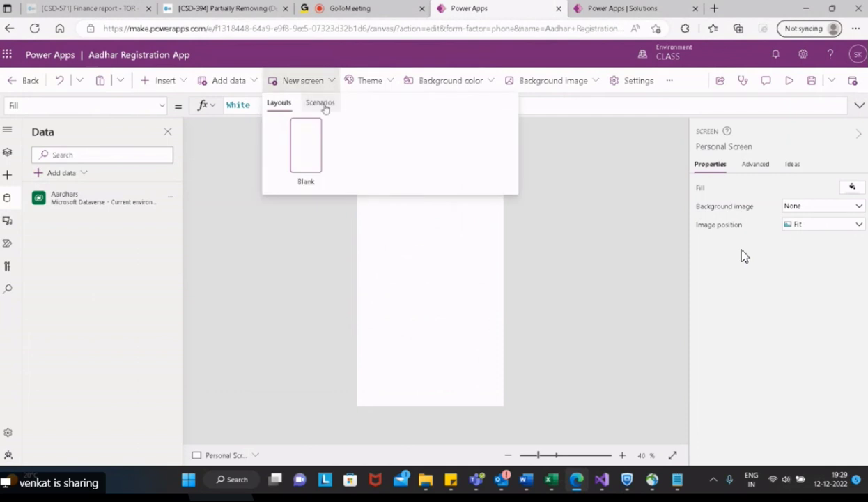
{"action": "left_click", "coordinate": [322, 106]}
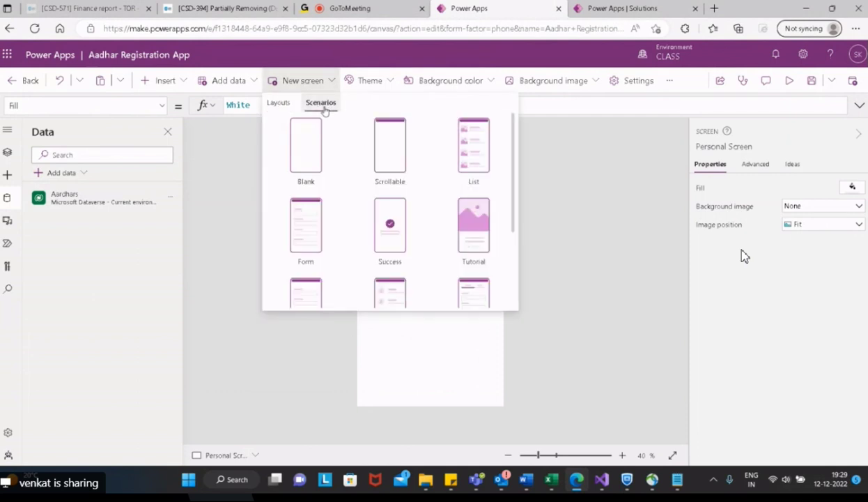
{"action": "left_click", "coordinate": [585, 161]}
Step: Search the insertable controls for "scree", browse the full control list and review the new screen scenarios again
{"action": "left_click", "coordinate": [186, 82]}
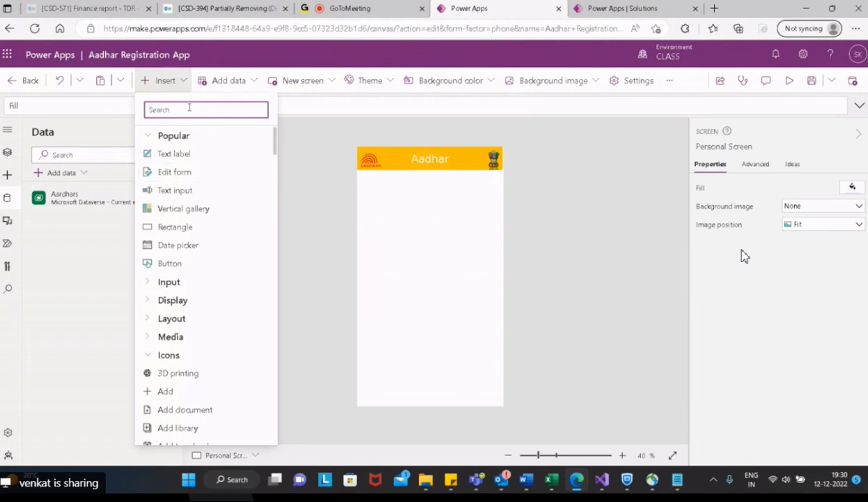
{"action": "type", "text": "scree"}
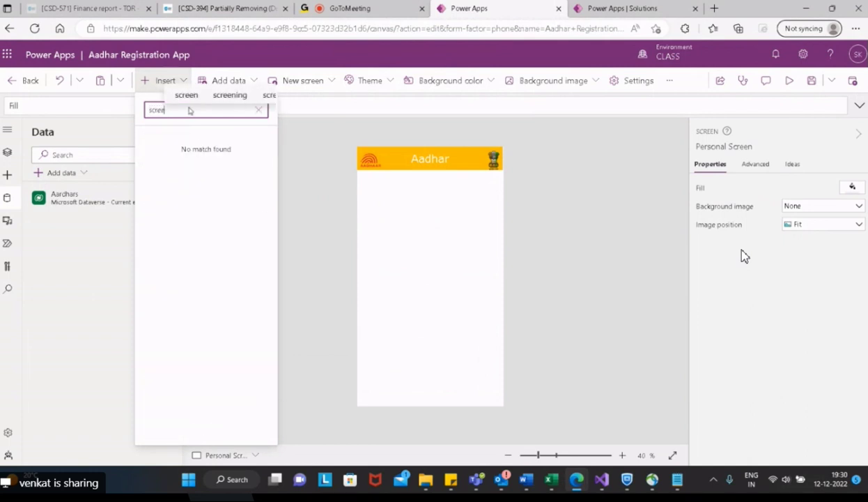
{"action": "key", "text": "BackSpace"}
{"action": "key", "text": "BackSpace"}
{"action": "key", "text": "BackSpace"}
{"action": "key", "text": "BackSpace"}
{"action": "key", "text": "BackSpace"}
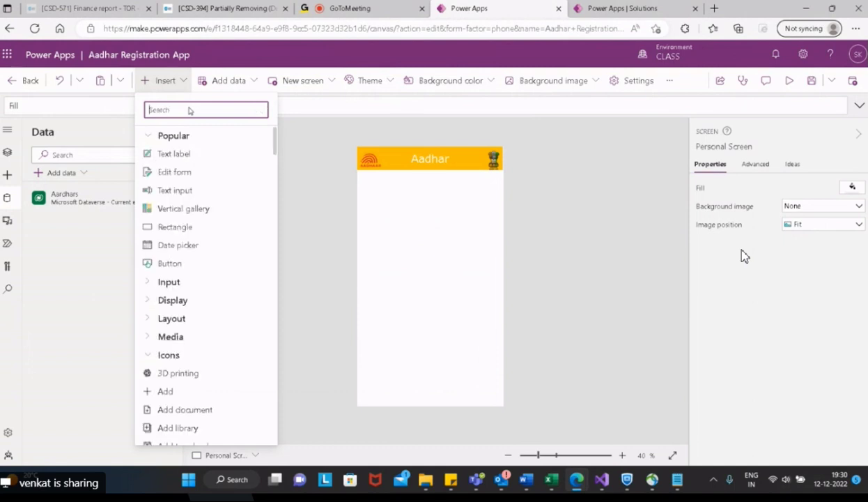
{"action": "scroll", "coordinate": [241, 223], "scroll_direction": "down", "scroll_amount": 5}
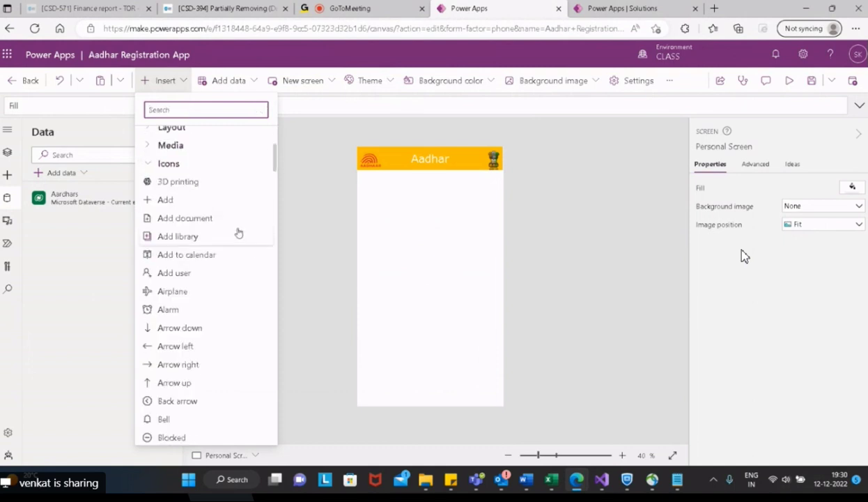
{"action": "scroll", "coordinate": [248, 268], "scroll_direction": "down", "scroll_amount": 10}
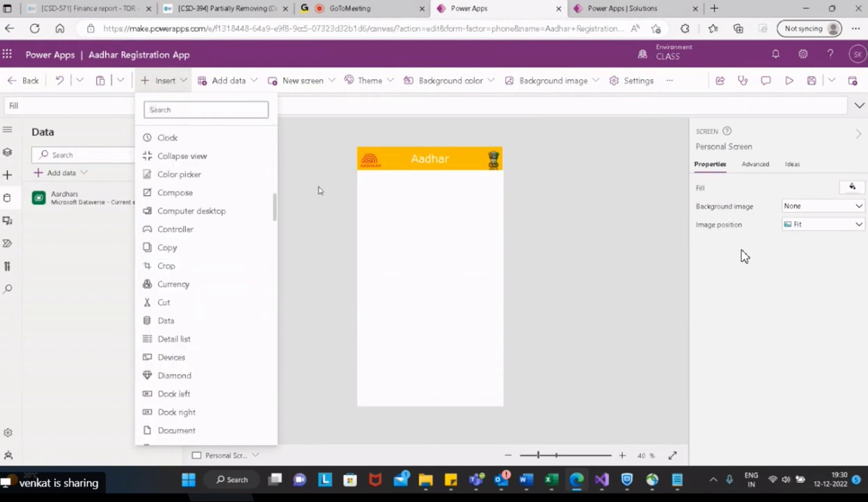
{"action": "left_click", "coordinate": [322, 120]}
{"action": "left_click", "coordinate": [333, 81]}
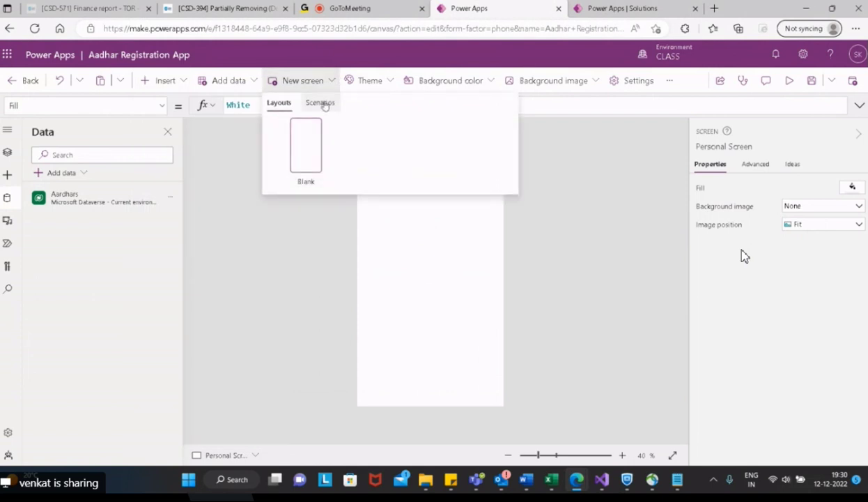
{"action": "left_click", "coordinate": [320, 102]}
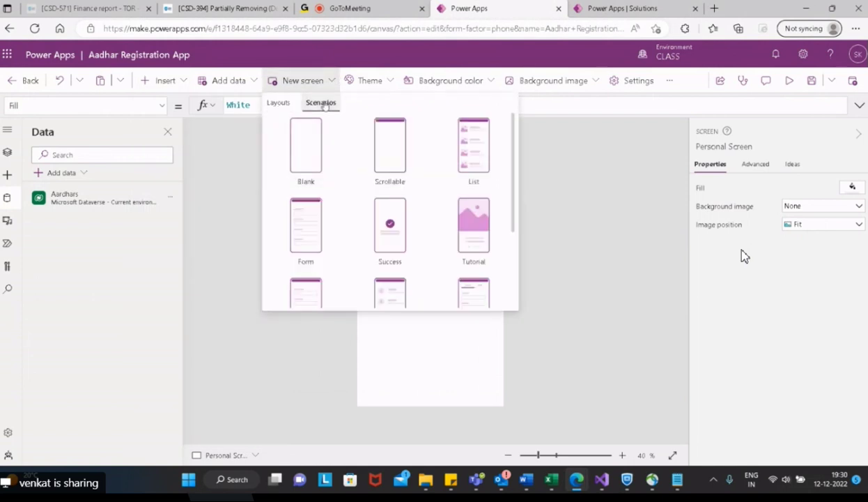
{"action": "left_click", "coordinate": [202, 229]}
Step: Open Screen3 and inspect its edit form, title label and check icon
{"action": "left_click", "coordinate": [8, 152]}
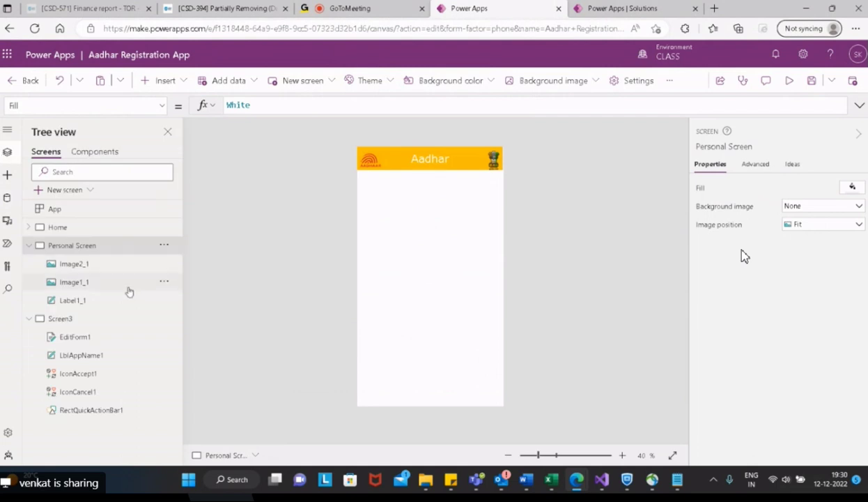
{"action": "left_click", "coordinate": [70, 319]}
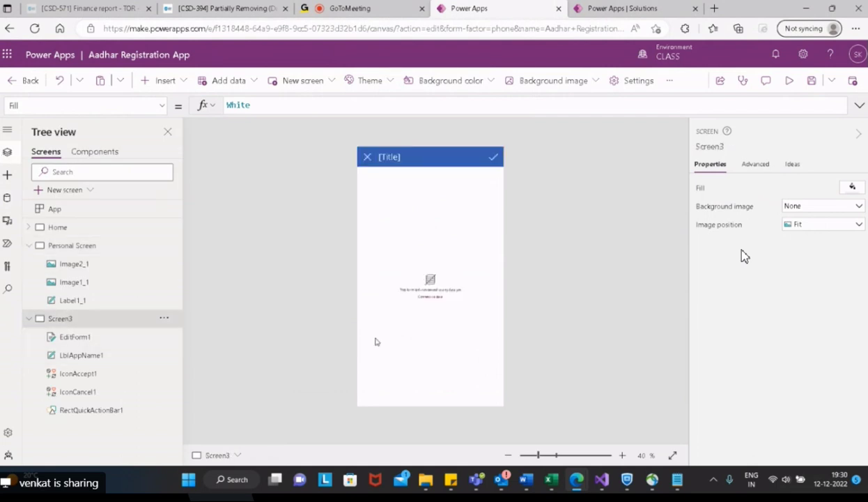
{"action": "left_click", "coordinate": [419, 297]}
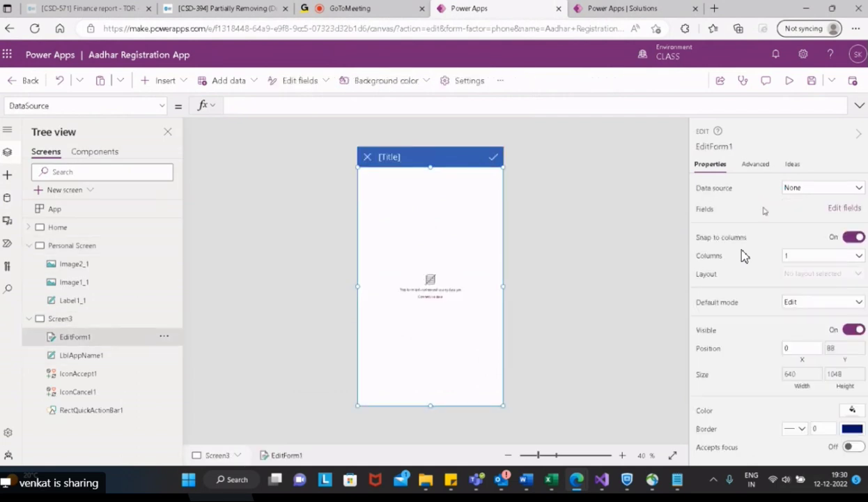
{"action": "left_click", "coordinate": [446, 159]}
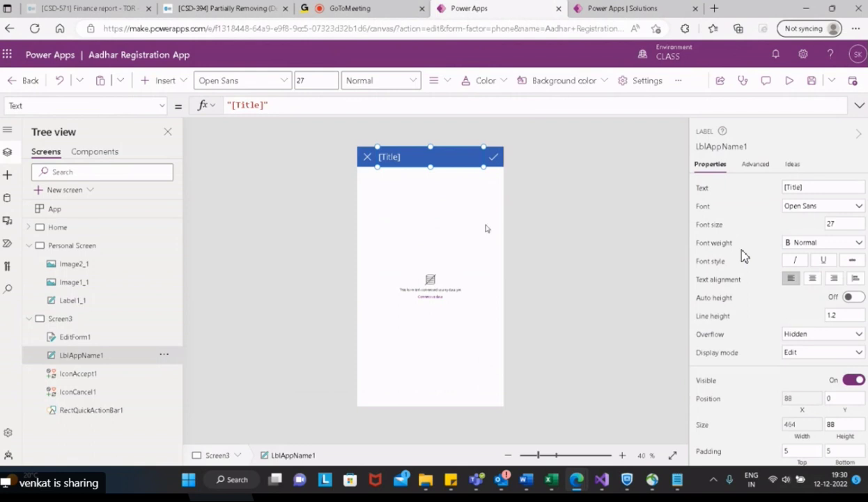
{"action": "left_click", "coordinate": [491, 159]}
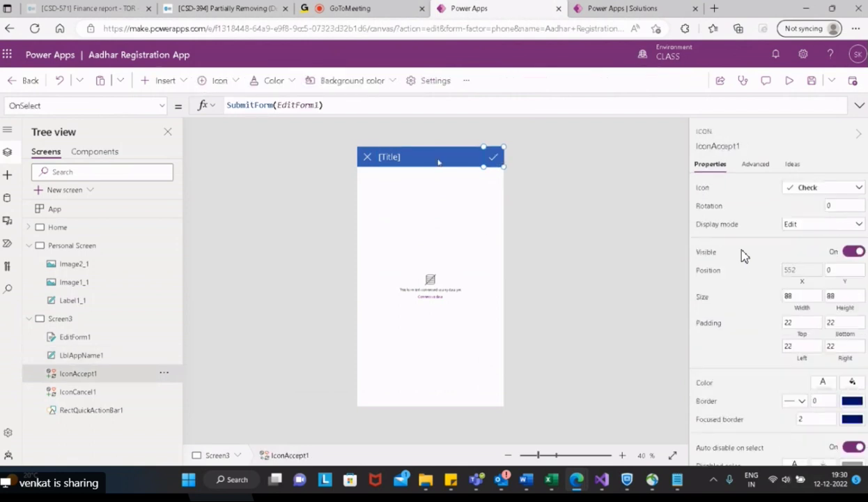
Step: Try to select the title label, cancel icon and check icon of Screen3's header together
{"action": "left_click", "coordinate": [437, 159]}
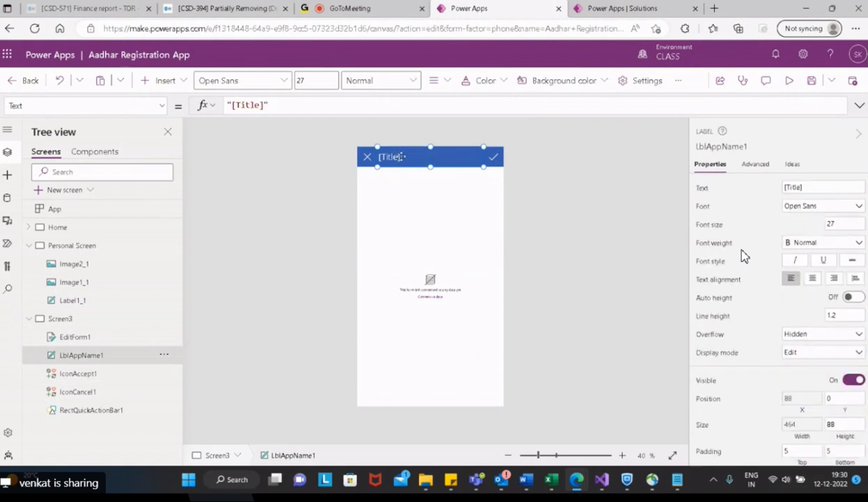
{"action": "left_click", "coordinate": [364, 162], "text": "shift"}
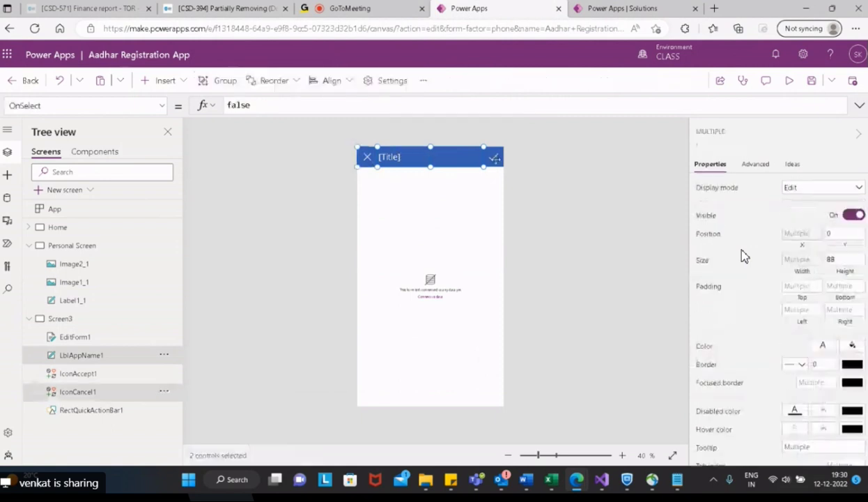
{"action": "left_click", "coordinate": [495, 159], "text": "shift"}
{"action": "left_click", "coordinate": [421, 146]}
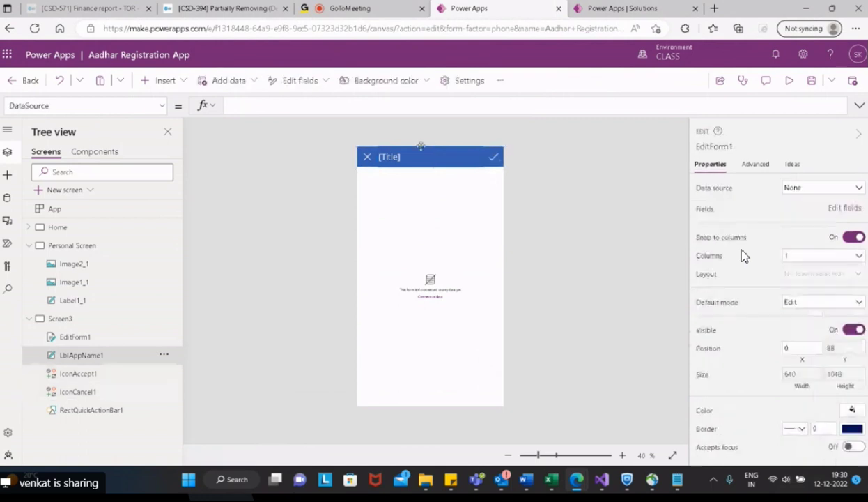
Step: Narrow Screen3's title label to a width of about 319 at X 168 and move the check icon to about X 399
{"action": "left_click_drag", "start_coordinate": [377, 156], "coordinate": [425, 157]}
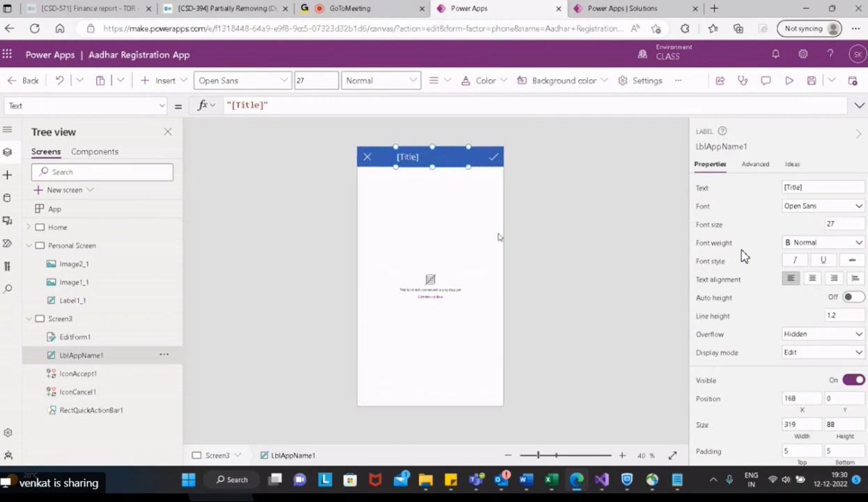
{"action": "left_click", "coordinate": [494, 158]}
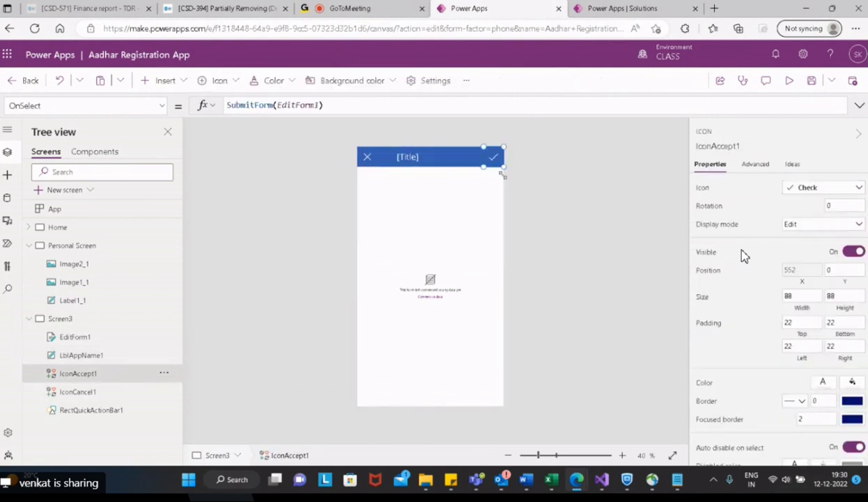
{"action": "left_click_drag", "start_coordinate": [484, 157], "coordinate": [455, 156]}
Step: Shift the cancel icon in Screen3's header inward to X 39
{"action": "left_click", "coordinate": [367, 158]}
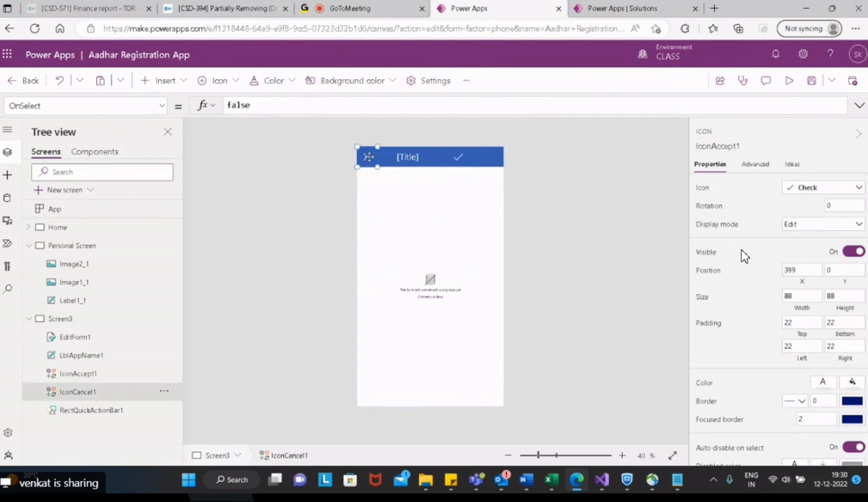
{"action": "key", "text": "Right"}
{"action": "key", "text": "Right"}
{"action": "key", "text": "Right"}
{"action": "key", "text": "Right"}
{"action": "key", "text": "Right"}
{"action": "key", "text": "Right"}
{"action": "key", "text": "Right"}
{"action": "key", "text": "Right"}
{"action": "key", "text": "Right"}
{"action": "key", "text": "Right"}
{"action": "key", "text": "Right"}
{"action": "key", "text": "Right"}
{"action": "key", "text": "Right"}
{"action": "key", "text": "Right"}
{"action": "key", "text": "Right"}
{"action": "key", "text": "Right"}
{"action": "key", "text": "Right"}
{"action": "key", "text": "Right"}
{"action": "key", "text": "Right"}
{"action": "key", "text": "Right"}
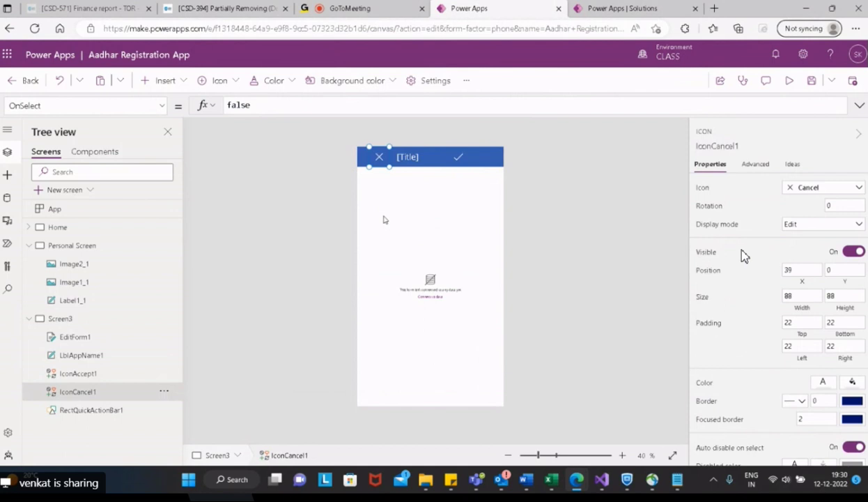
Step: Set the fill color of Screen3's header rectangle to the standard amber
{"action": "left_click", "coordinate": [484, 157]}
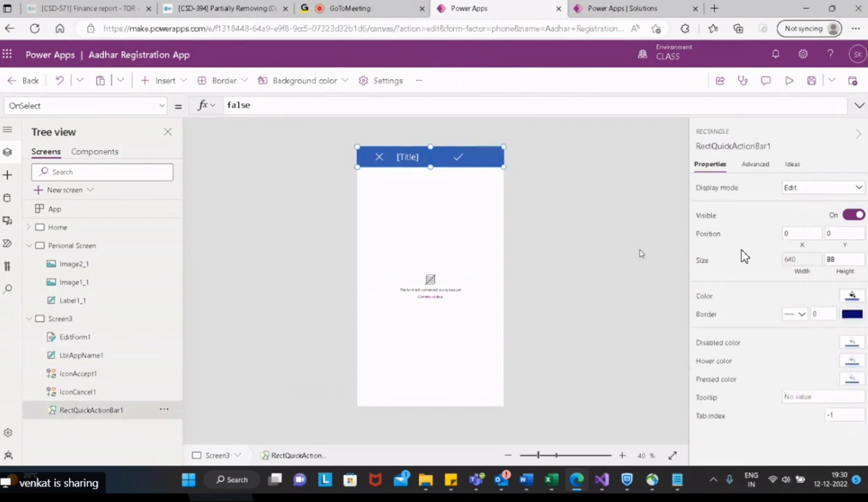
{"action": "left_click", "coordinate": [851, 296]}
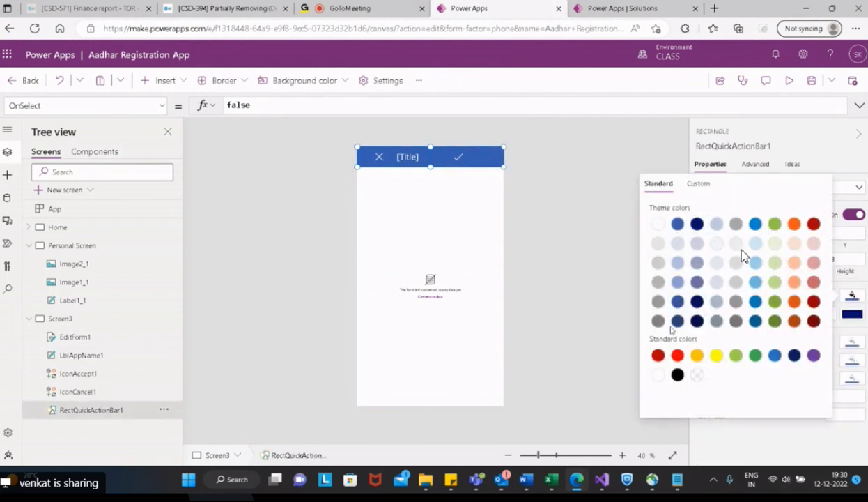
{"action": "left_click", "coordinate": [695, 357]}
Step: Set the text of Screen3's header title label to "Aadhar"
{"action": "left_click", "coordinate": [404, 156]}
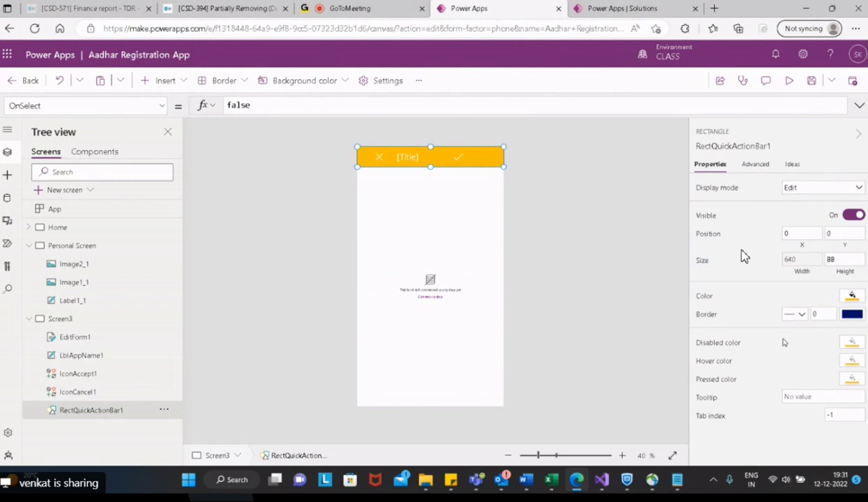
{"action": "left_click", "coordinate": [411, 223]}
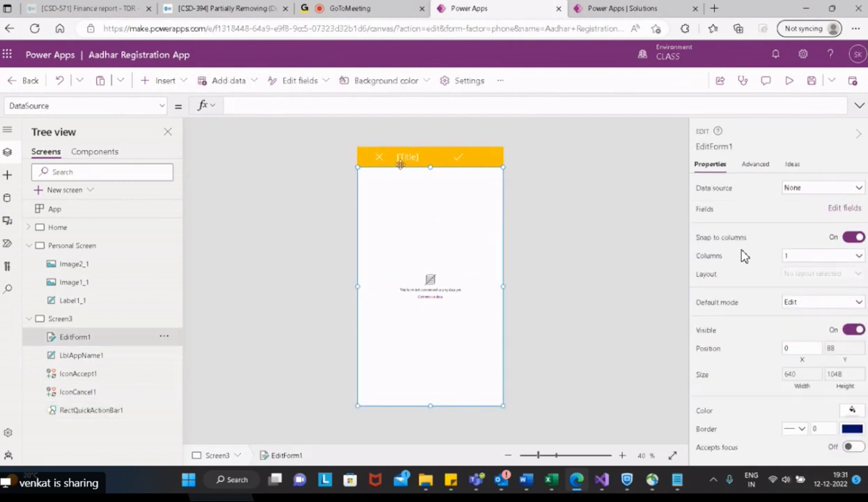
{"action": "left_click", "coordinate": [408, 158]}
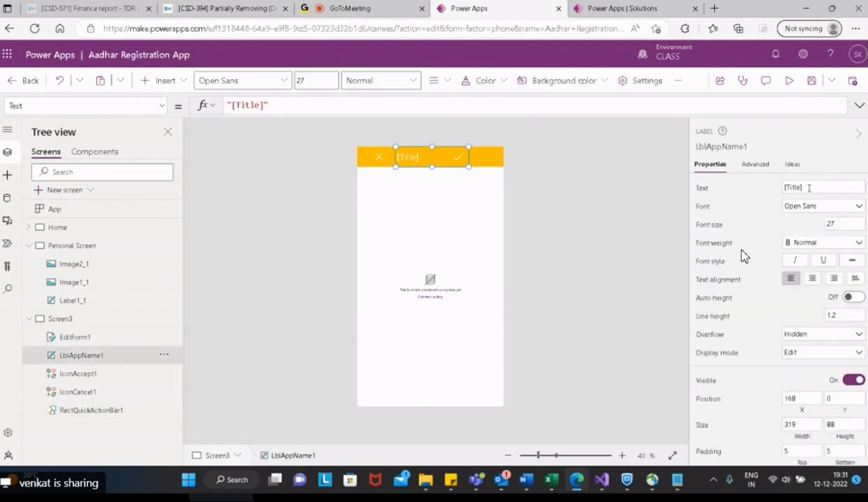
{"action": "left_click", "coordinate": [809, 187]}
{"action": "type", "text": "Aadhar"}
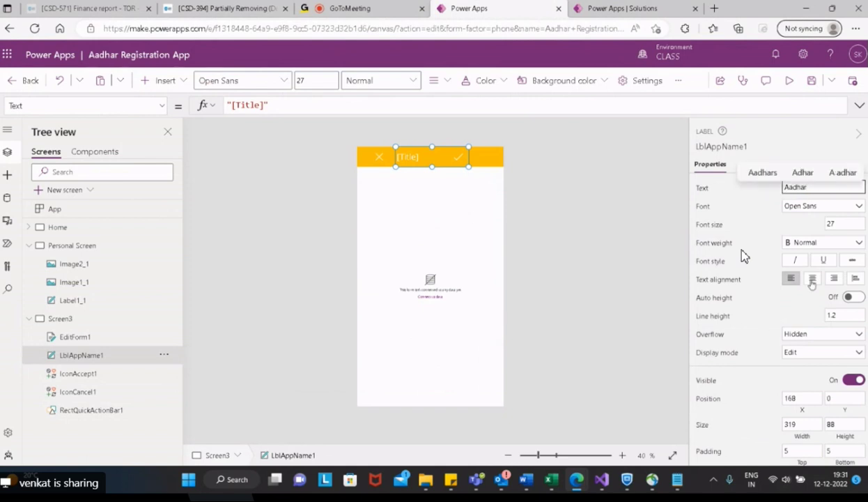
{"action": "key", "text": "Return"}
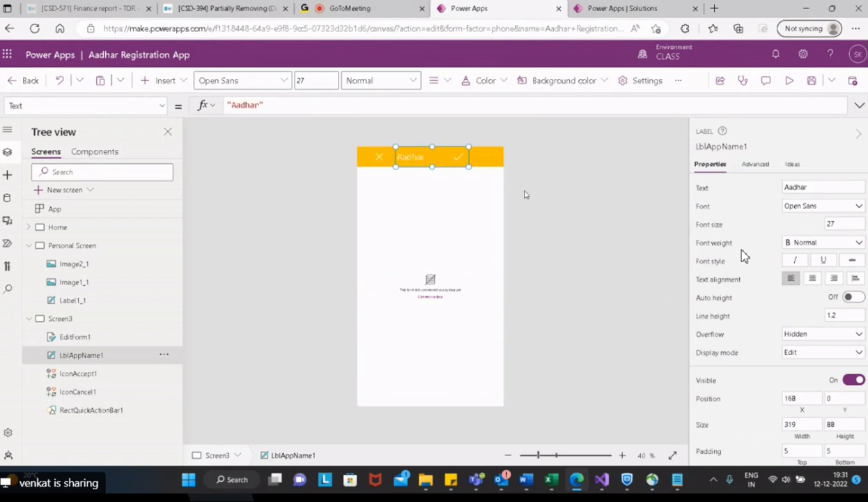
Step: Narrow Screen3's cancel icon to a width of about 70 at X 69 and shrink the title label to about 231 by 73
{"action": "left_click", "coordinate": [379, 159]}
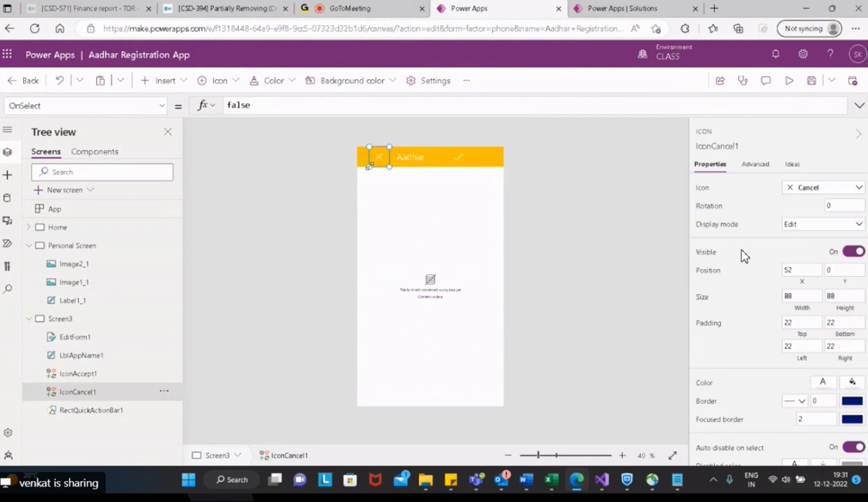
{"action": "left_click_drag", "start_coordinate": [370, 165], "coordinate": [370, 168]}
{"action": "left_click", "coordinate": [411, 156]}
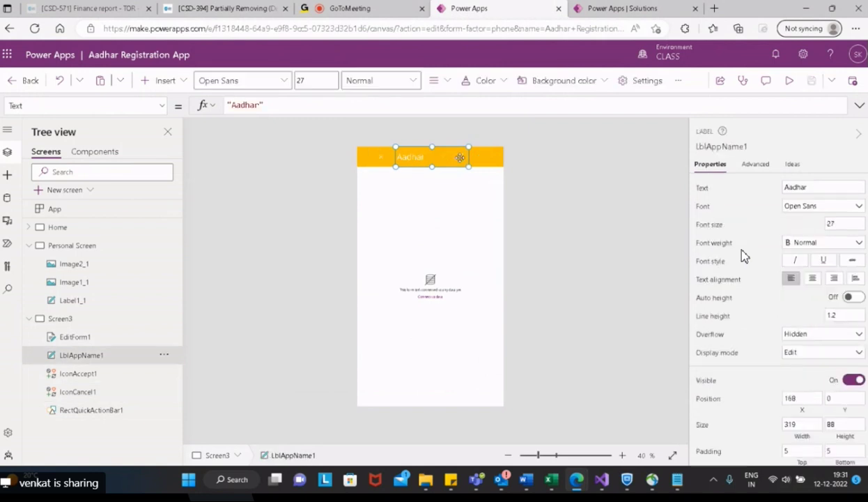
{"action": "left_click_drag", "start_coordinate": [468, 166], "coordinate": [464, 165]}
Step: Shift Screen3's check icon slightly outward and move the title label to X 194 in the header
{"action": "left_click", "coordinate": [458, 159]}
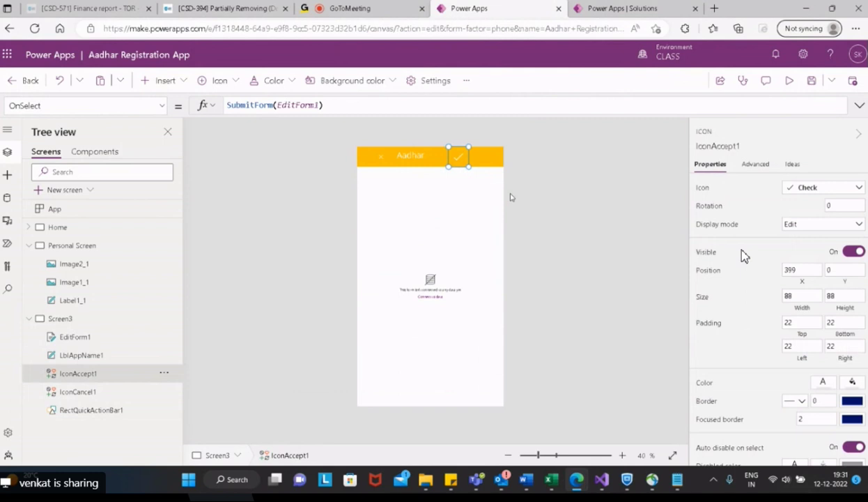
{"action": "left_click", "coordinate": [417, 155]}
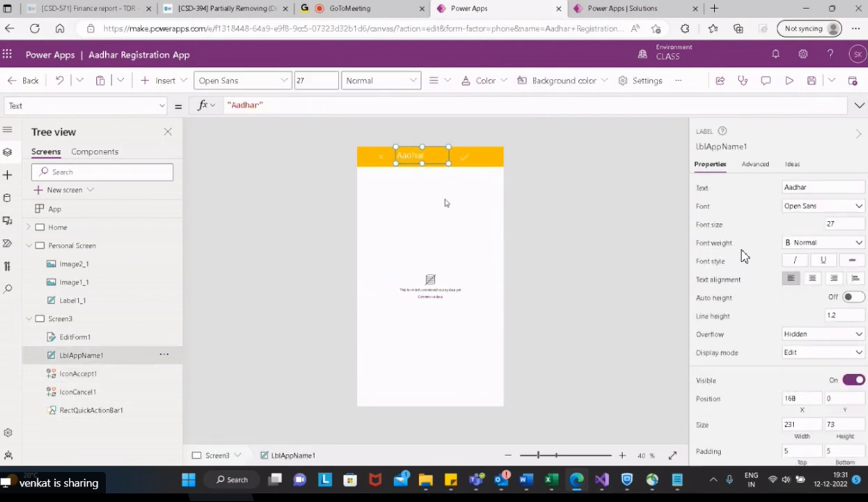
{"action": "key", "text": "ctrl+z"}
{"action": "key", "text": "ctrl+y"}
{"action": "key", "text": "ctrl+z"}
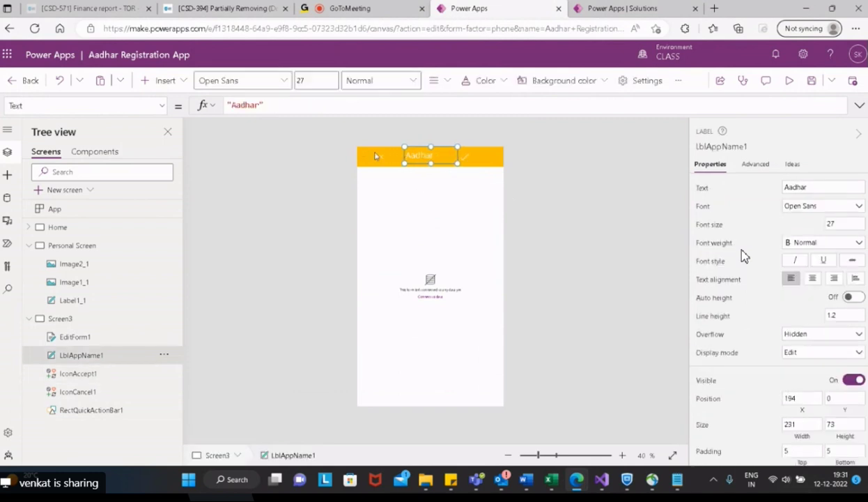
Step: Nudge the cancel icon in Screen3's header toward the title, to X 108
{"action": "left_click", "coordinate": [380, 157]}
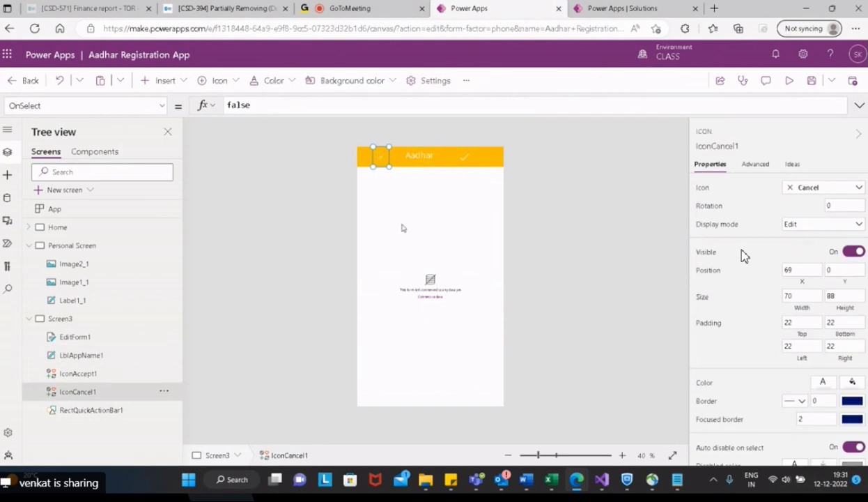
{"action": "key", "text": "Right"}
{"action": "key", "text": "Right"}
{"action": "key", "text": "Right"}
{"action": "key", "text": "Right"}
{"action": "key", "text": "Right"}
{"action": "key", "text": "Right"}
{"action": "key", "text": "Right"}
{"action": "key", "text": "Right"}
{"action": "key", "text": "Right"}
{"action": "key", "text": "Right"}
{"action": "key", "text": "Right"}
{"action": "key", "text": "Right"}
{"action": "key", "text": "Right"}
{"action": "key", "text": "Right"}
{"action": "key", "text": "Right"}
{"action": "key", "text": "Right"}
{"action": "key", "text": "Right"}
{"action": "key", "text": "Right"}
{"action": "key", "text": "Right"}
{"action": "key", "text": "Right"}
{"action": "key", "text": "Right"}
{"action": "key", "text": "Right"}
{"action": "key", "text": "Right"}
{"action": "key", "text": "Right"}
{"action": "key", "text": "Right"}
{"action": "key", "text": "Right"}
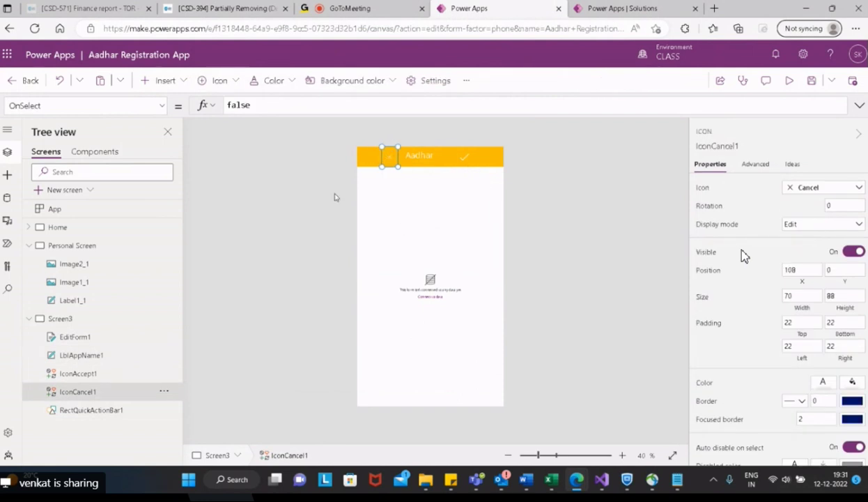
{"action": "left_click", "coordinate": [292, 224]}
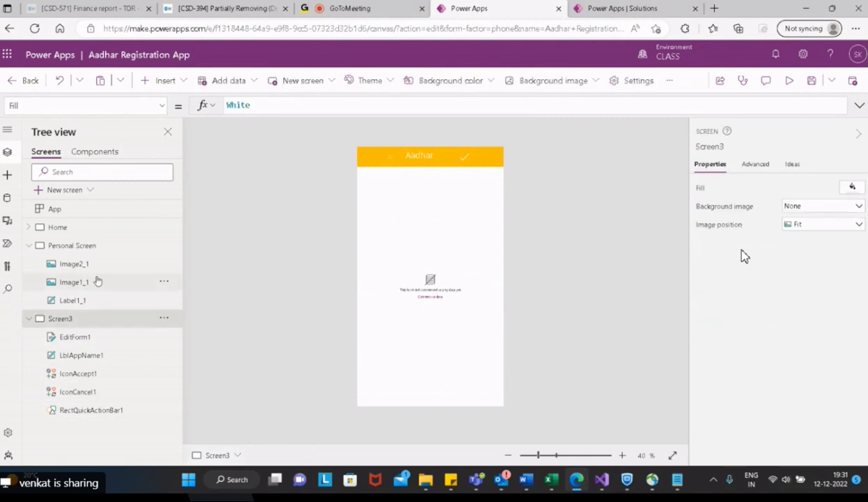
Step: Select the Aadhaar logo and the emblem image together in the Home screen's header, and return toward Screen3 through Personal Screen
{"action": "left_click", "coordinate": [71, 228]}
{"action": "left_click", "coordinate": [365, 158]}
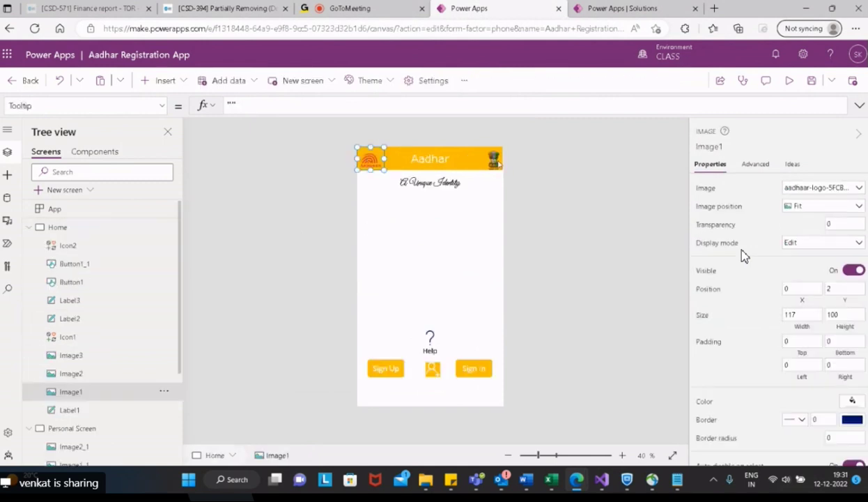
{"action": "left_click", "coordinate": [494, 159], "text": "shift"}
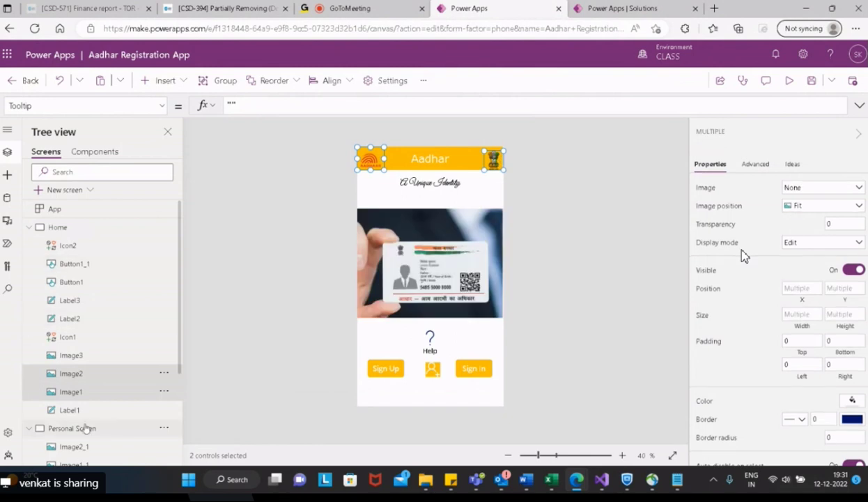
{"action": "left_click", "coordinate": [120, 429]}
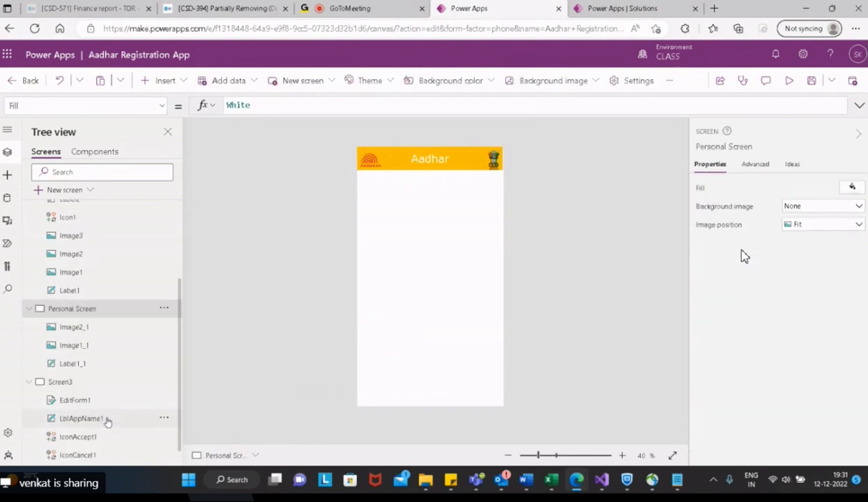
Step: Paste the two copied header logo images onto Screen3
{"action": "left_click", "coordinate": [72, 381]}
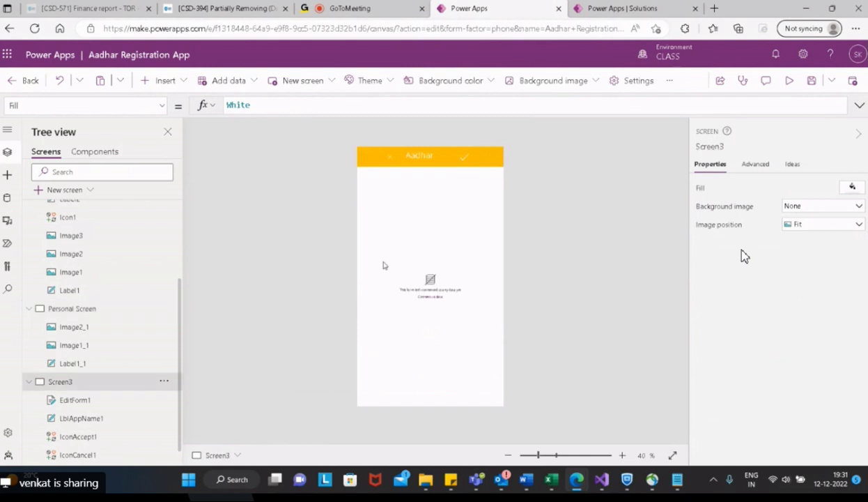
{"action": "key", "text": "ctrl+v"}
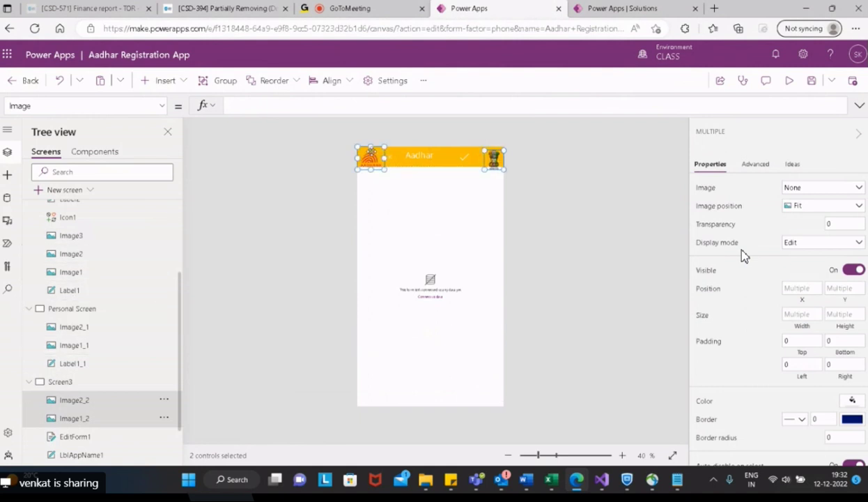
{"action": "left_click", "coordinate": [395, 193]}
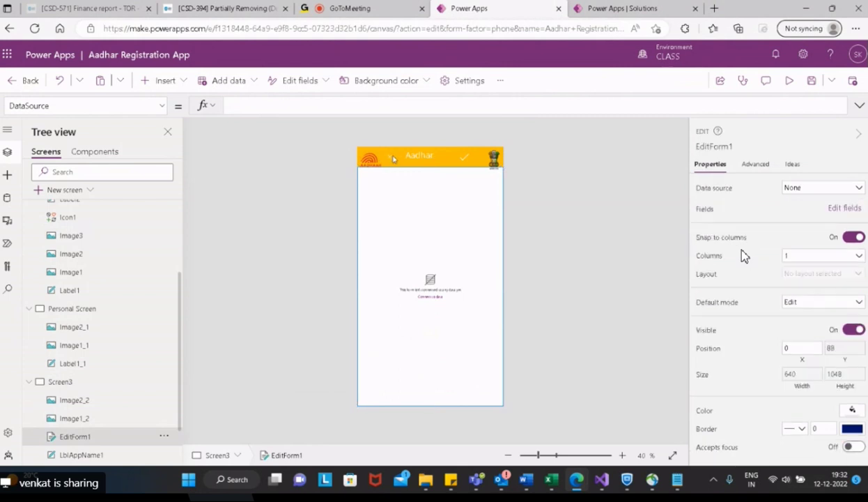
Step: Nudge Screen3's cancel icon slightly right, away from the Aadhaar logo
{"action": "left_click", "coordinate": [392, 160]}
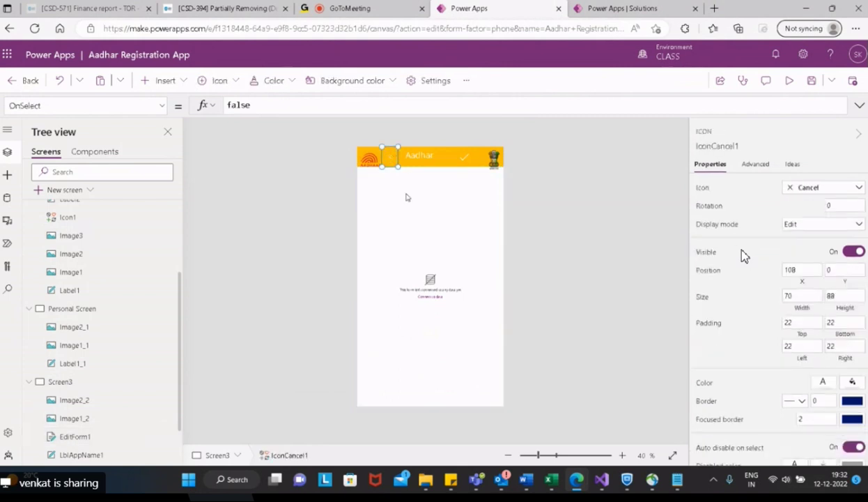
{"action": "key", "text": "Right"}
{"action": "key", "text": "Right"}
{"action": "key", "text": "Right"}
{"action": "key", "text": "Right"}
{"action": "key", "text": "Right"}
Step: Move the Aadhar title label in Screen3's header to X 233, Y 13
{"action": "left_click", "coordinate": [463, 157]}
{"action": "left_click", "coordinate": [423, 162]}
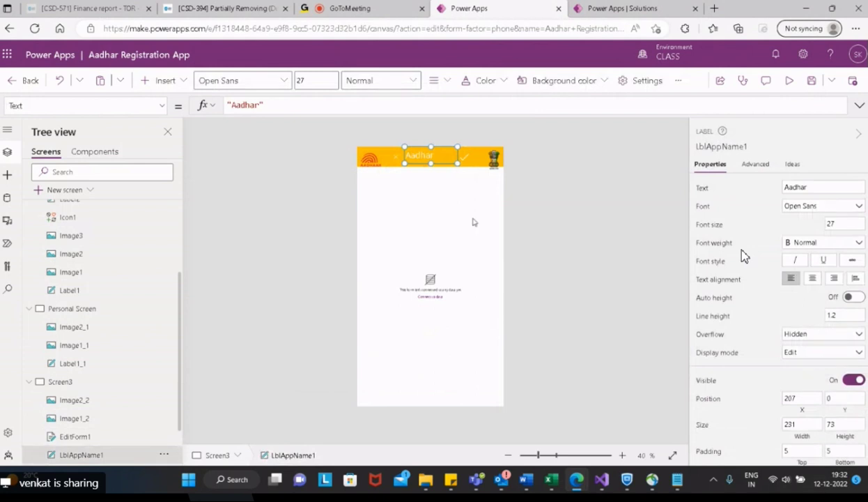
{"action": "key", "text": "shift+Right"}
{"action": "key", "text": "shift+Right"}
{"action": "key", "text": "shift+Down"}
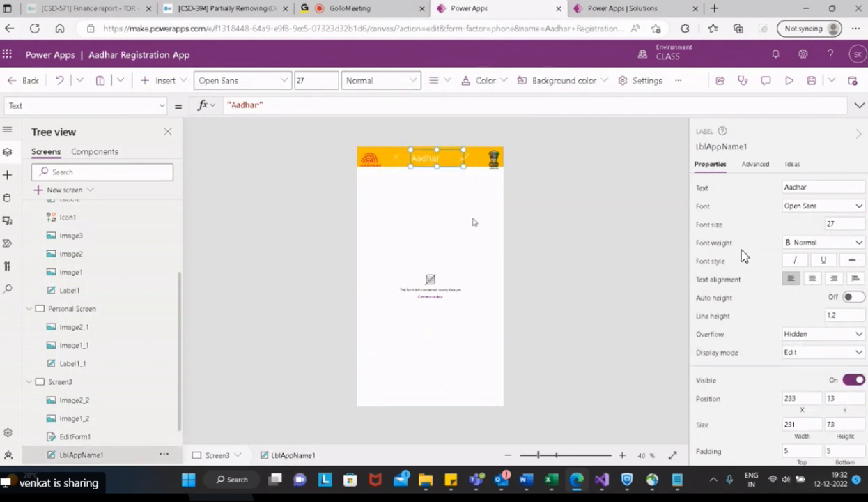
Step: Connect the edit form on Screen3 to the Aardhars Dataverse table as its data source
{"action": "left_click", "coordinate": [473, 222]}
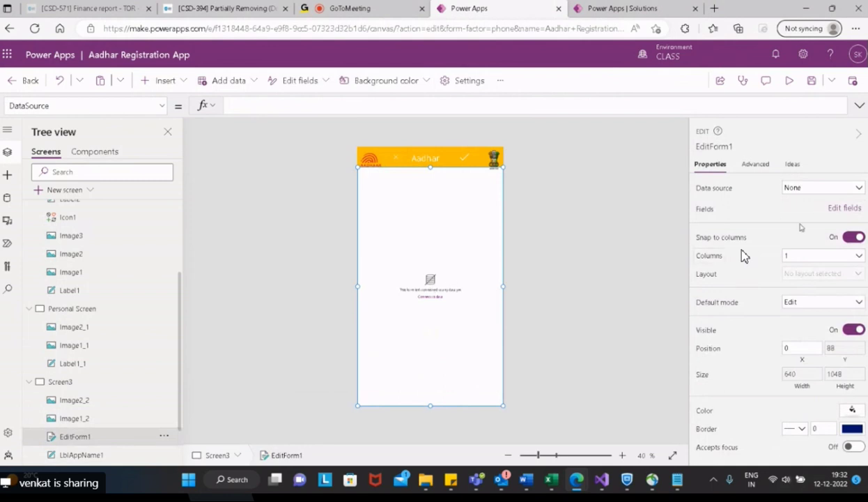
{"action": "left_click", "coordinate": [843, 194]}
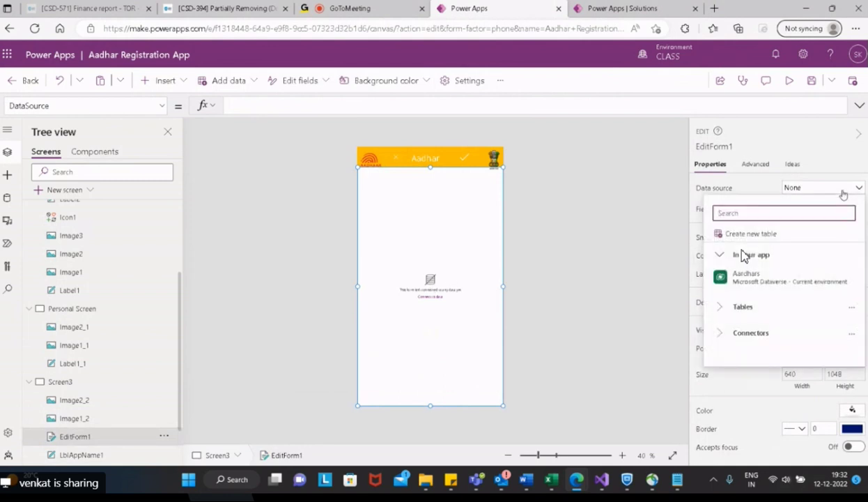
{"action": "left_click", "coordinate": [790, 281]}
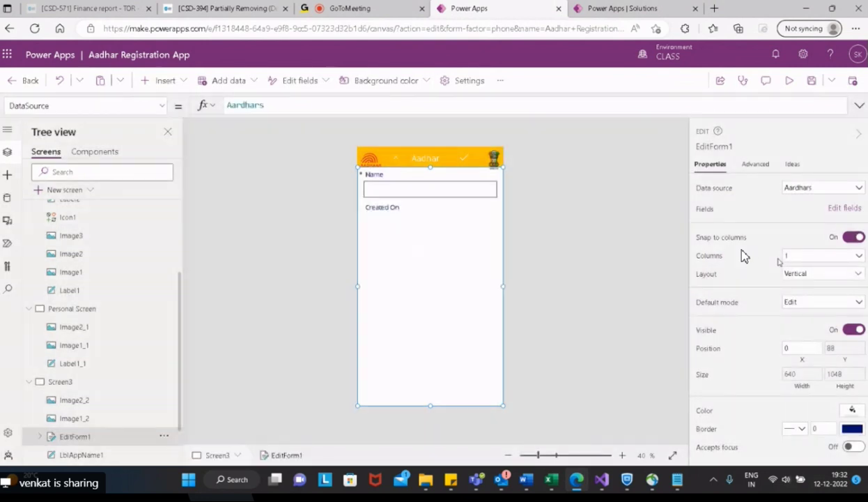
Step: Remove the Created On field from the edit form
{"action": "left_click", "coordinate": [826, 208]}
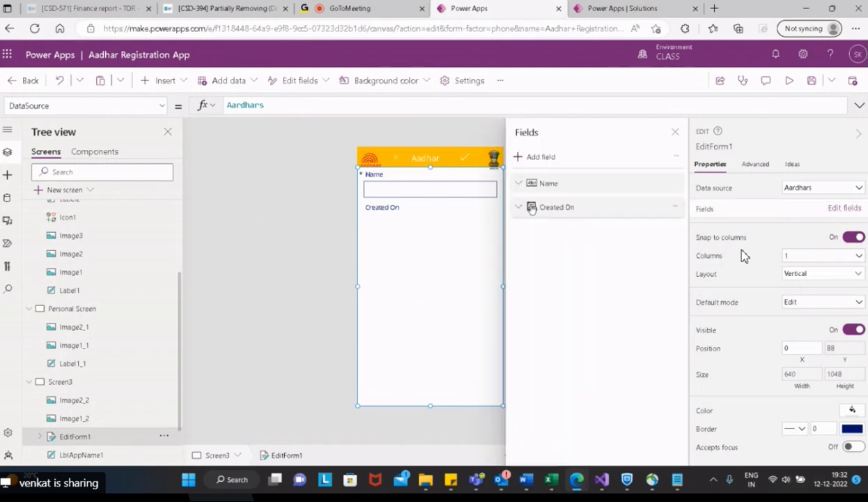
{"action": "left_click", "coordinate": [676, 211]}
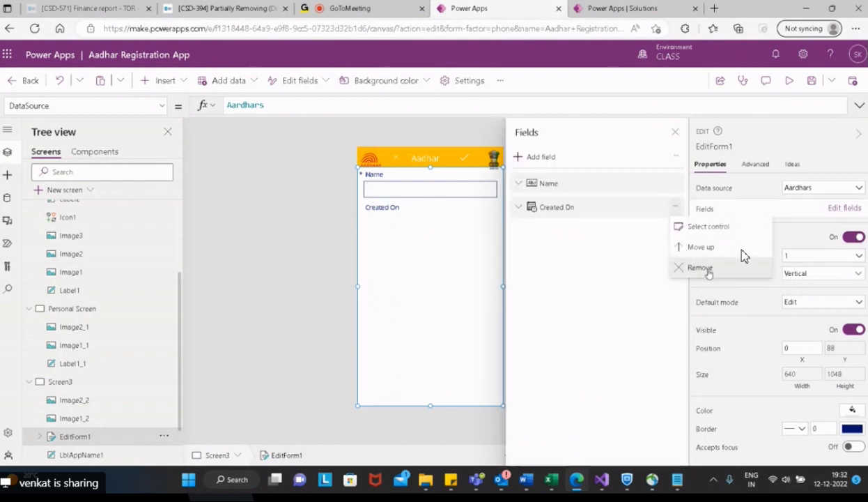
{"action": "left_click", "coordinate": [696, 268]}
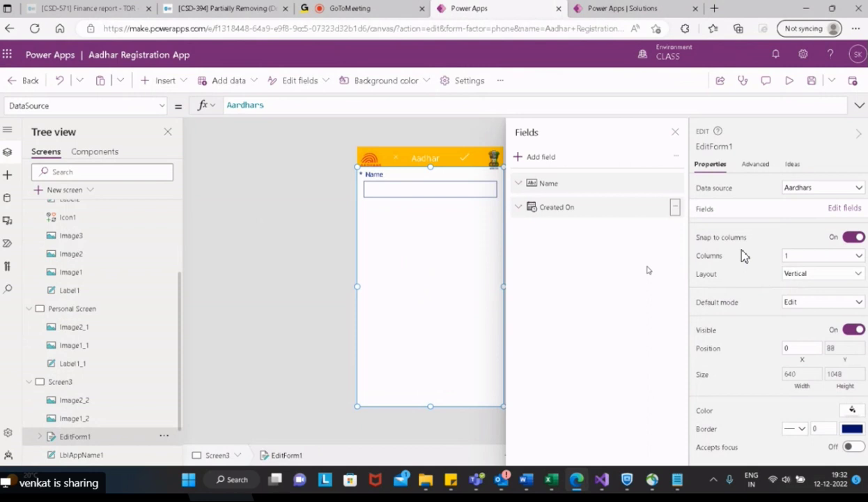
Step: Start adding form fields and select Aardhar, Address, Age and crbbc_ImageId
{"action": "left_click", "coordinate": [533, 157]}
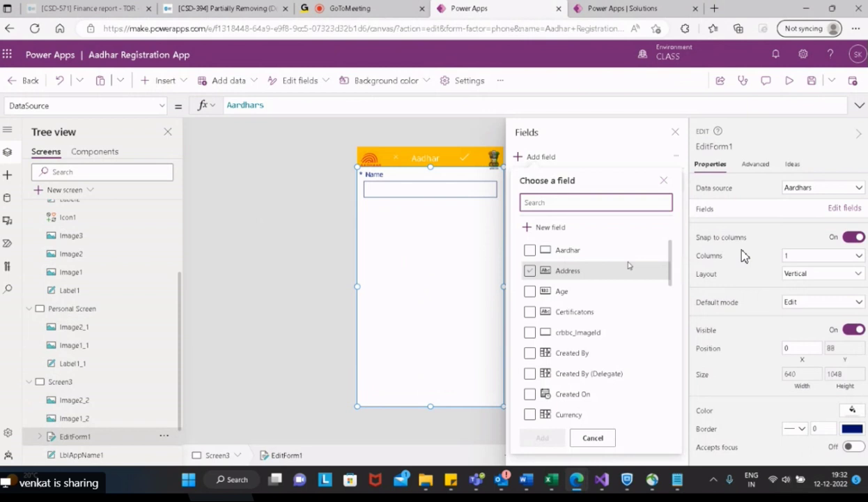
{"action": "left_click", "coordinate": [529, 272]}
{"action": "left_click", "coordinate": [529, 250]}
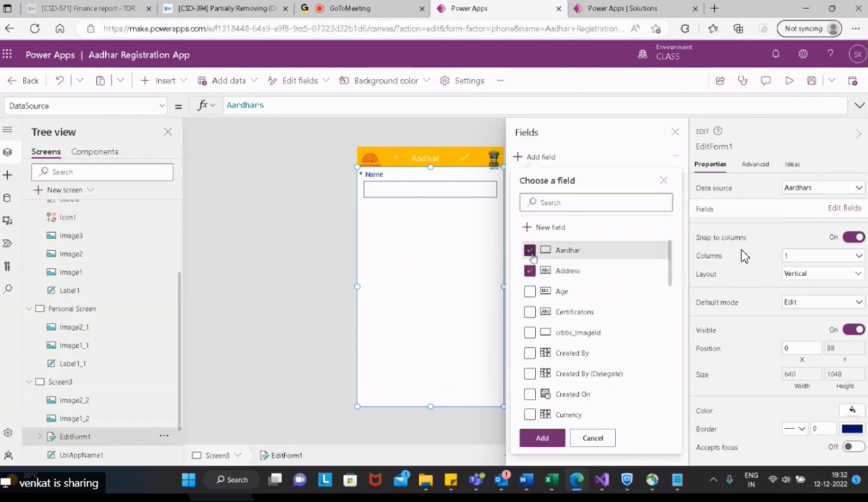
{"action": "left_click", "coordinate": [530, 291]}
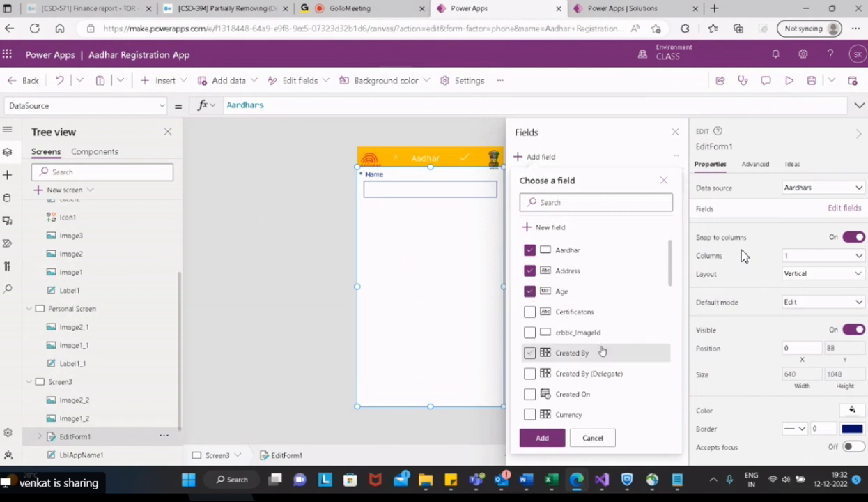
{"action": "left_click", "coordinate": [530, 333]}
{"action": "scroll", "coordinate": [613, 351], "scroll_direction": "down", "scroll_amount": 1}
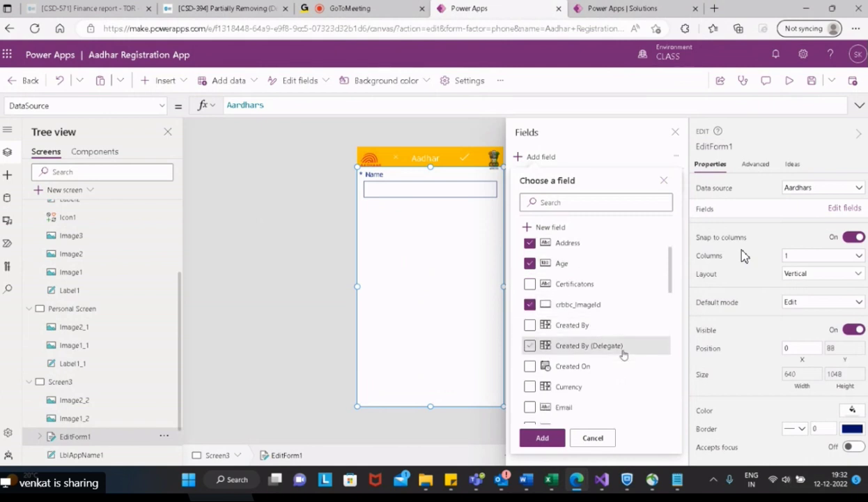
Step: Select Email, IDProof and Image as further fields for the form
{"action": "scroll", "coordinate": [624, 355], "scroll_direction": "down", "scroll_amount": 3}
{"action": "left_click", "coordinate": [620, 352]}
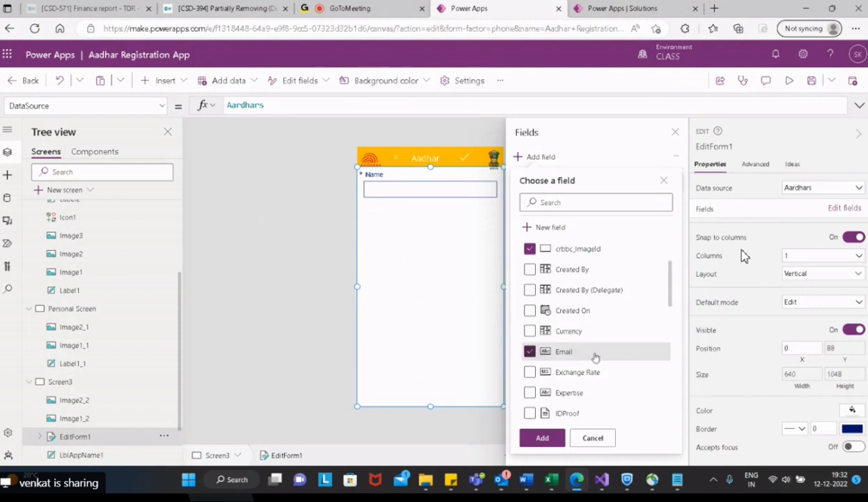
{"action": "scroll", "coordinate": [599, 357], "scroll_direction": "down", "scroll_amount": 1}
{"action": "scroll", "coordinate": [607, 357], "scroll_direction": "down", "scroll_amount": 1}
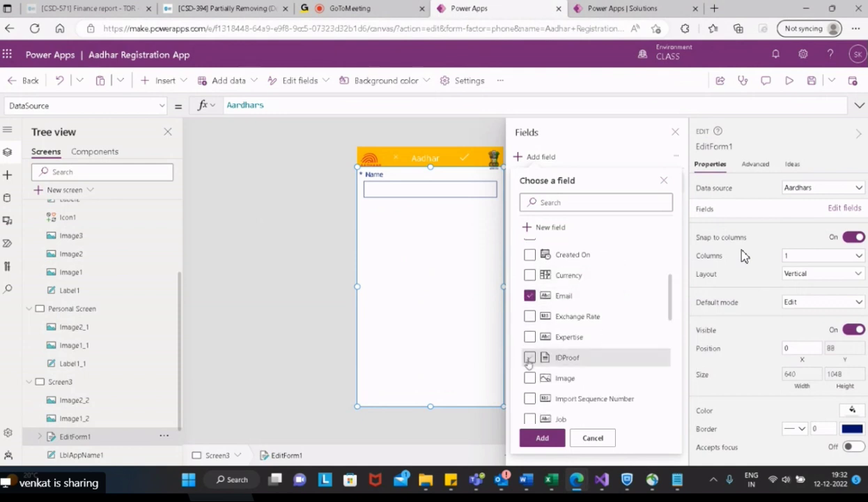
{"action": "left_click", "coordinate": [530, 357]}
{"action": "scroll", "coordinate": [624, 359], "scroll_direction": "down", "scroll_amount": 1}
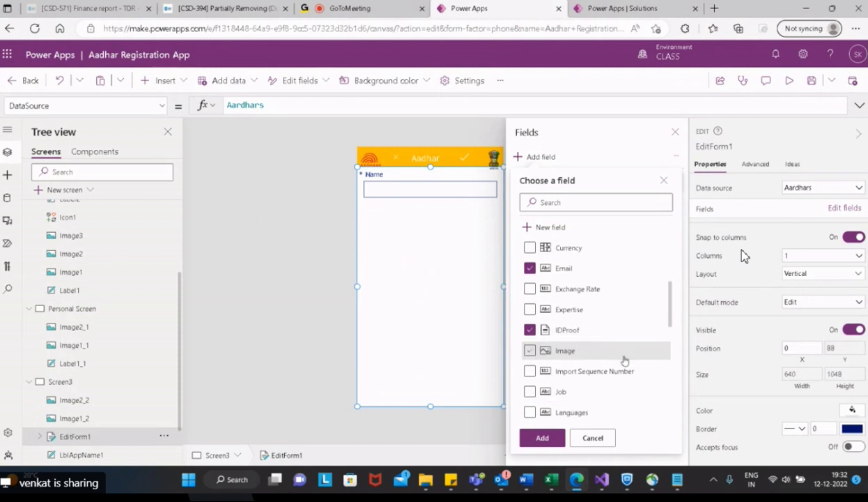
{"action": "scroll", "coordinate": [625, 360], "scroll_direction": "down", "scroll_amount": 1}
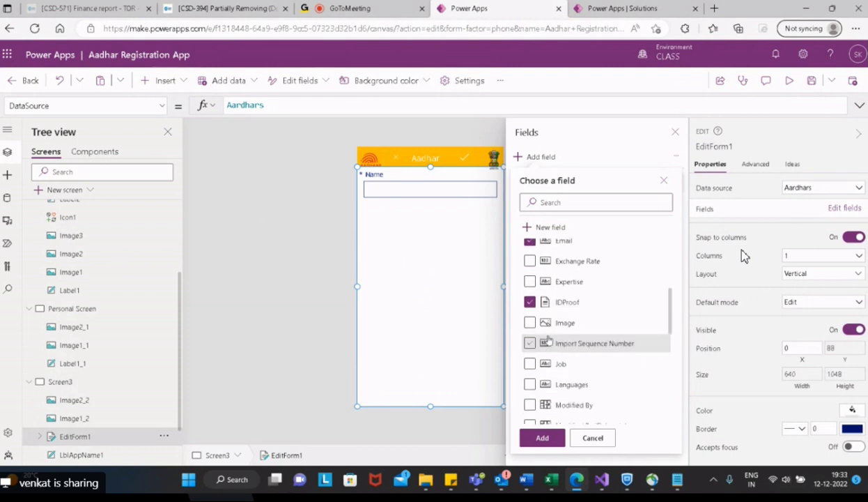
{"action": "left_click", "coordinate": [617, 324]}
Step: Review the available fields and deselect crbbc_ImageId and Aardhar
{"action": "scroll", "coordinate": [613, 328], "scroll_direction": "up", "scroll_amount": 6}
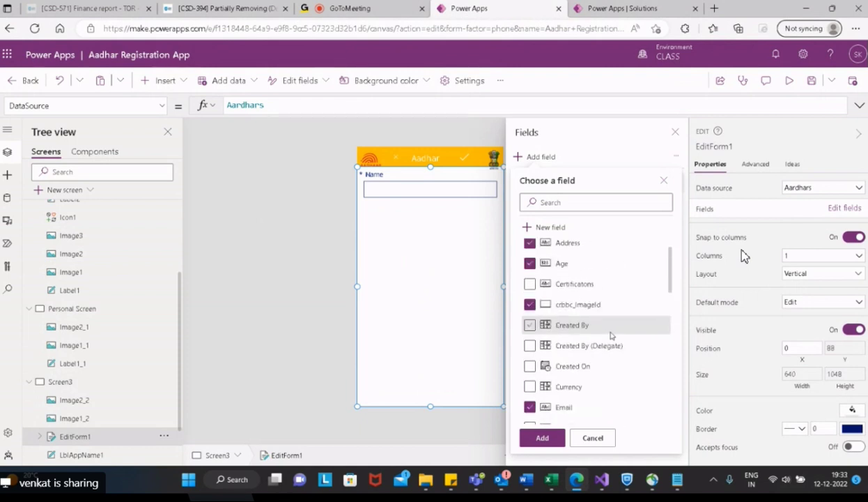
{"action": "scroll", "coordinate": [611, 324], "scroll_direction": "down", "scroll_amount": 5}
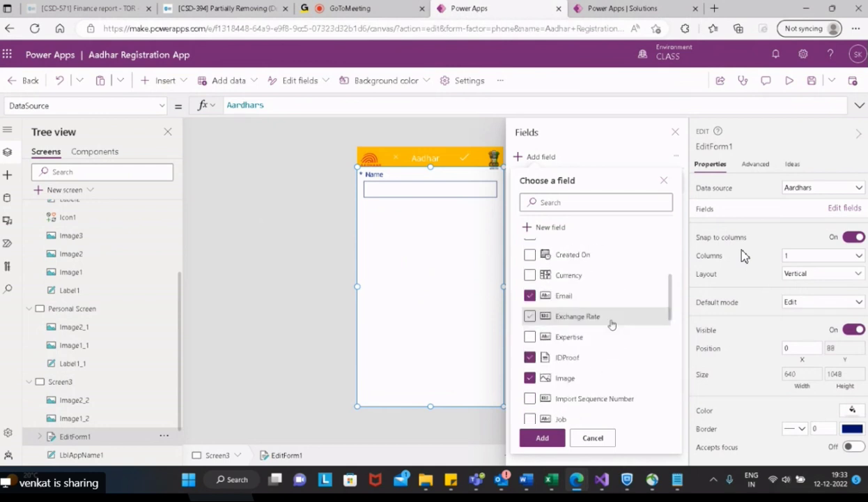
{"action": "scroll", "coordinate": [611, 324], "scroll_direction": "down", "scroll_amount": 1}
{"action": "scroll", "coordinate": [611, 324], "scroll_direction": "down", "scroll_amount": 1}
{"action": "scroll", "coordinate": [612, 324], "scroll_direction": "down", "scroll_amount": 9}
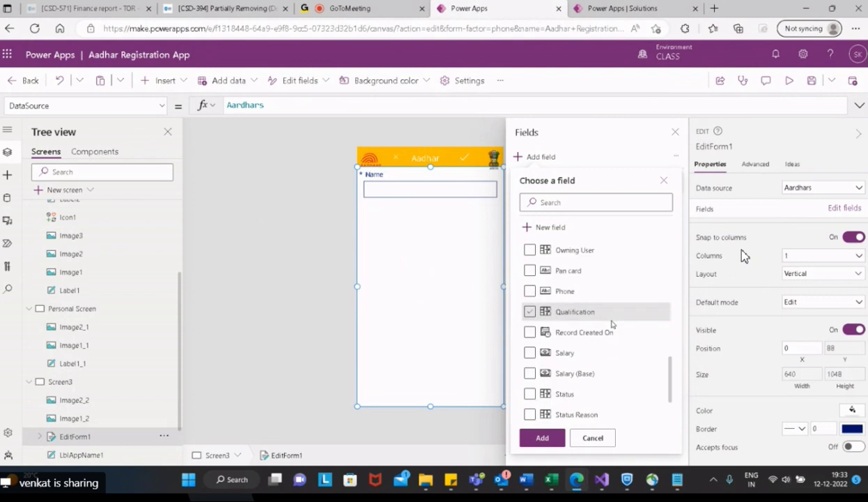
{"action": "scroll", "coordinate": [612, 324], "scroll_direction": "down", "scroll_amount": 3}
{"action": "scroll", "coordinate": [612, 324], "scroll_direction": "up", "scroll_amount": 15}
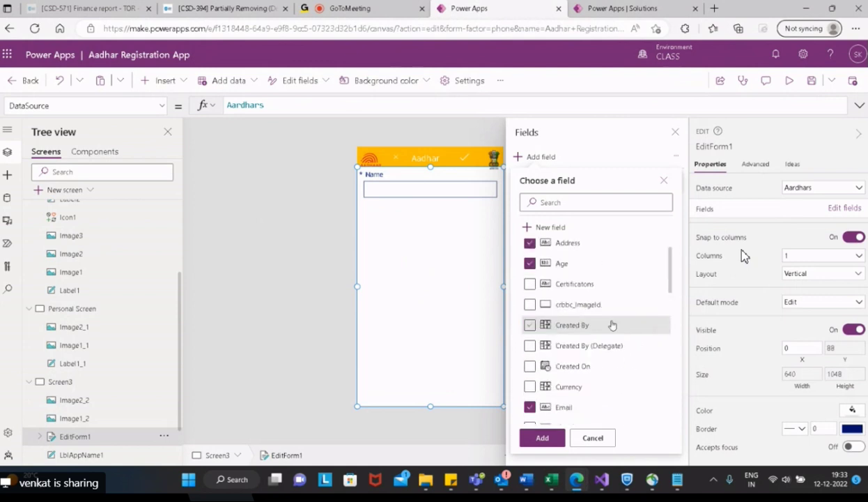
{"action": "scroll", "coordinate": [612, 324], "scroll_direction": "up", "scroll_amount": 1}
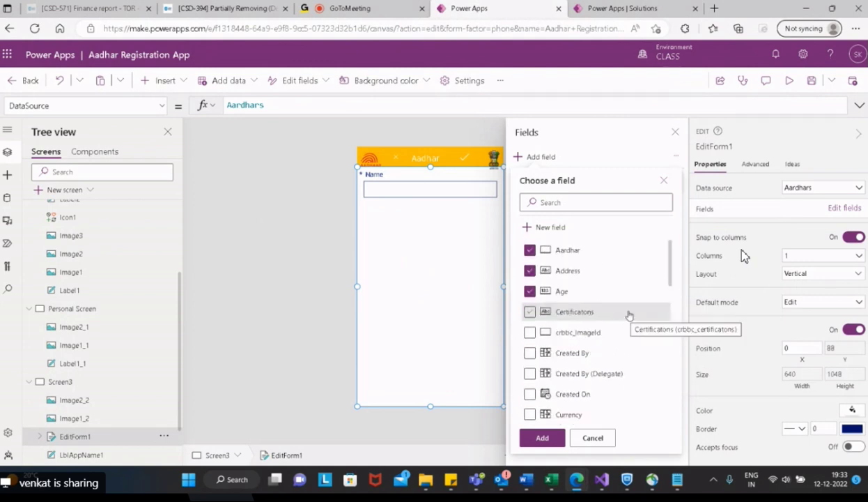
{"action": "left_click", "coordinate": [593, 250]}
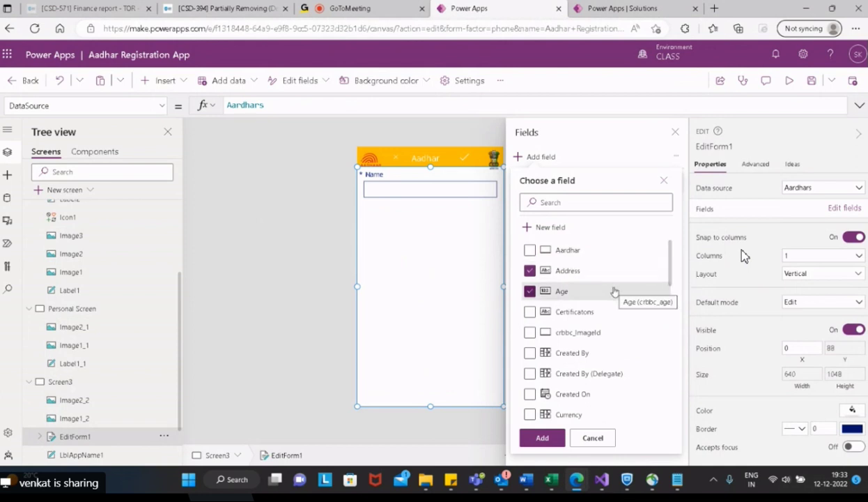
Step: Select the Phone field too, add all selected fields to the form, and close the field editor
{"action": "scroll", "coordinate": [635, 327], "scroll_direction": "down", "scroll_amount": 1}
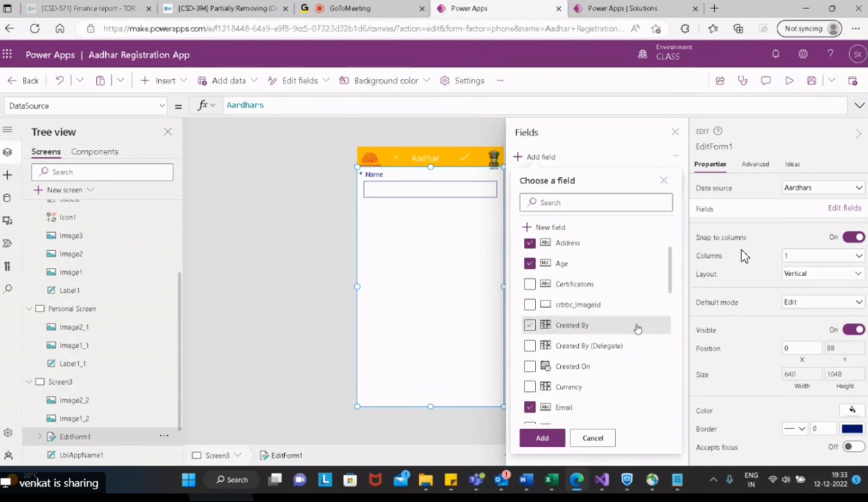
{"action": "scroll", "coordinate": [636, 328], "scroll_direction": "down", "scroll_amount": 2}
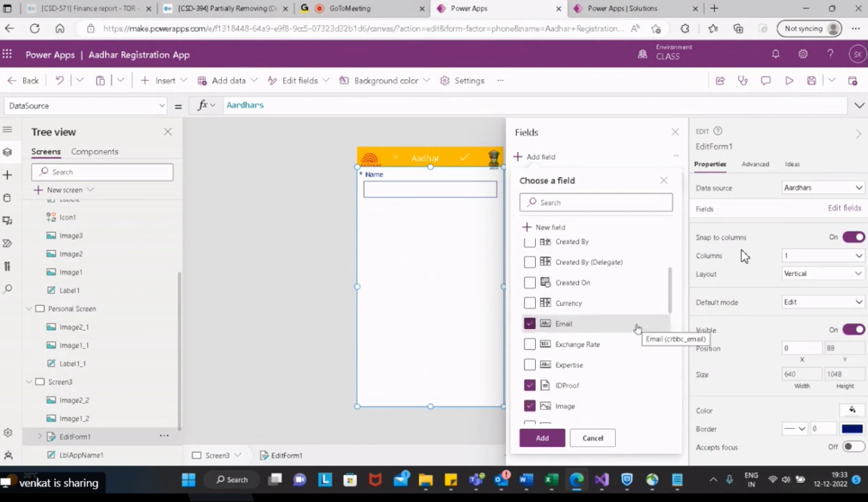
{"action": "scroll", "coordinate": [637, 328], "scroll_direction": "down", "scroll_amount": 2}
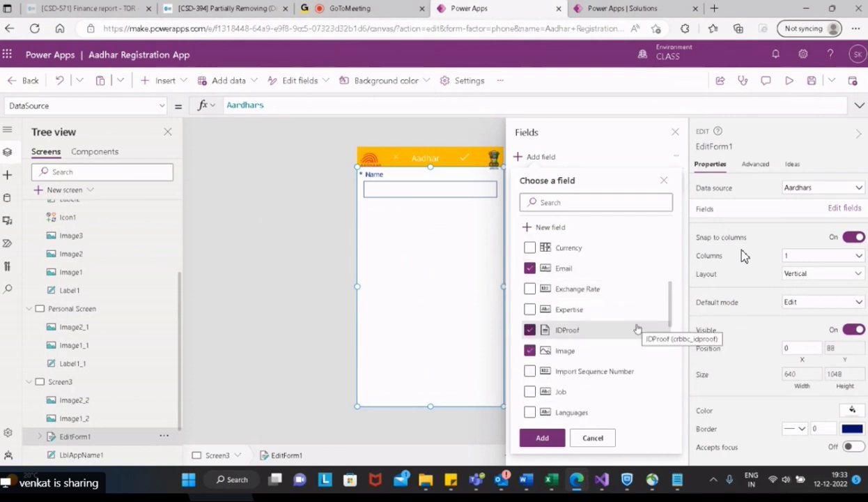
{"action": "scroll", "coordinate": [637, 328], "scroll_direction": "down", "scroll_amount": 2}
{"action": "scroll", "coordinate": [637, 328], "scroll_direction": "down", "scroll_amount": 6}
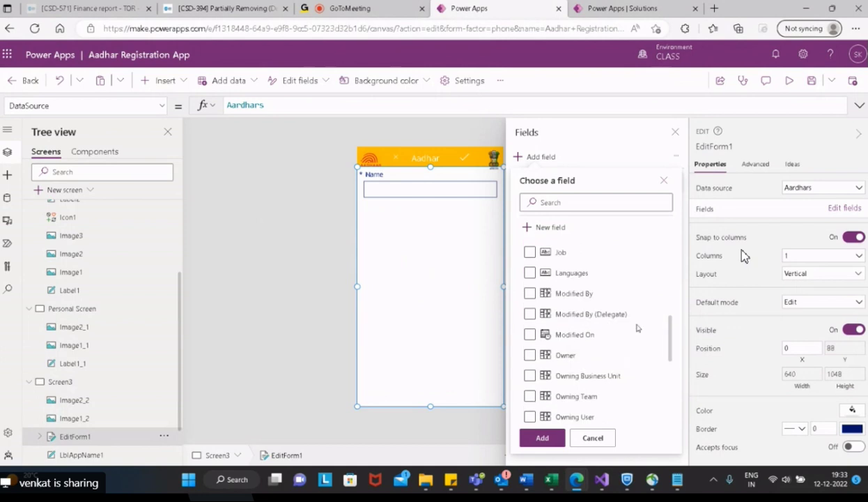
{"action": "left_click", "coordinate": [530, 318]}
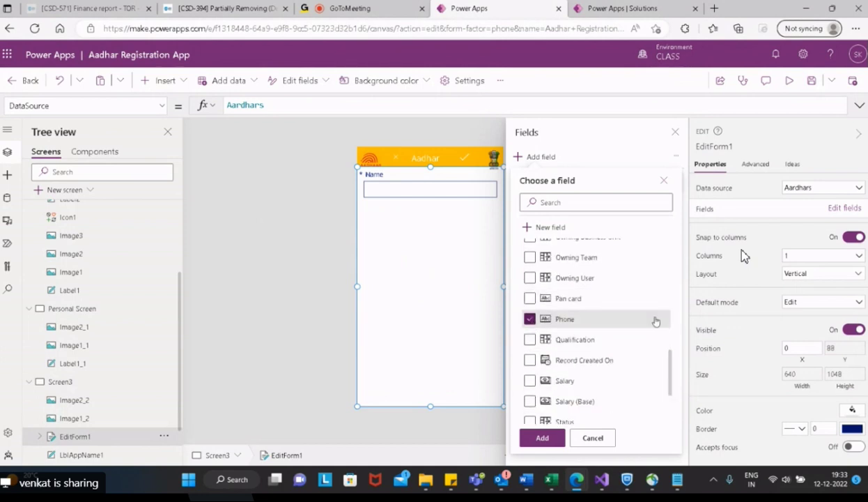
{"action": "scroll", "coordinate": [655, 321], "scroll_direction": "down", "scroll_amount": 1}
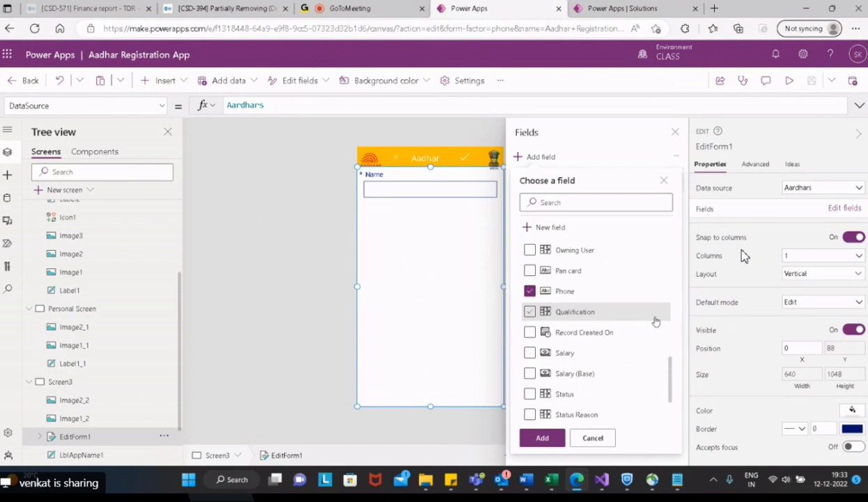
{"action": "scroll", "coordinate": [655, 321], "scroll_direction": "down", "scroll_amount": 1}
{"action": "scroll", "coordinate": [655, 321], "scroll_direction": "down", "scroll_amount": 1}
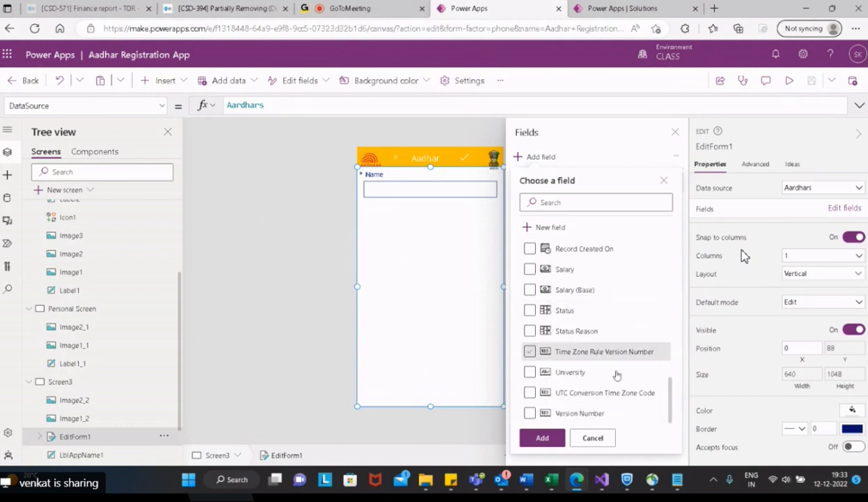
{"action": "left_click", "coordinate": [543, 437]}
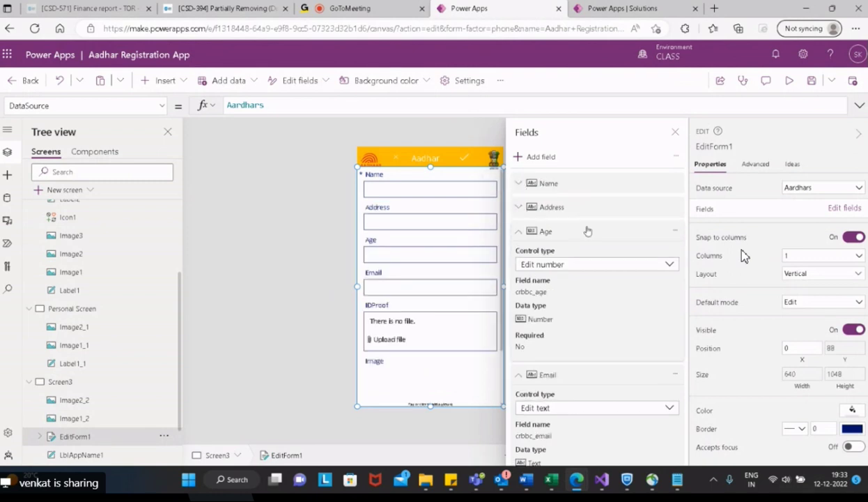
{"action": "left_click", "coordinate": [675, 131]}
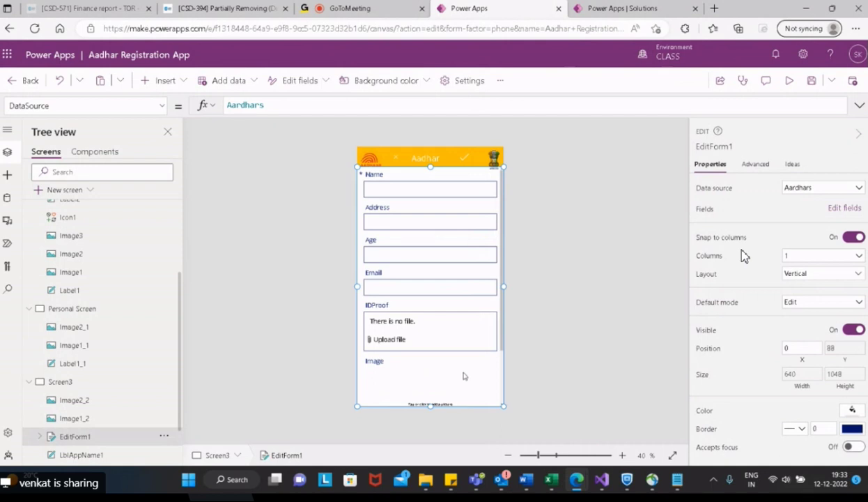
Step: Shorten the edit form on Screen3 to a height of 963
{"action": "left_click_drag", "start_coordinate": [430, 405], "coordinate": [430, 385]}
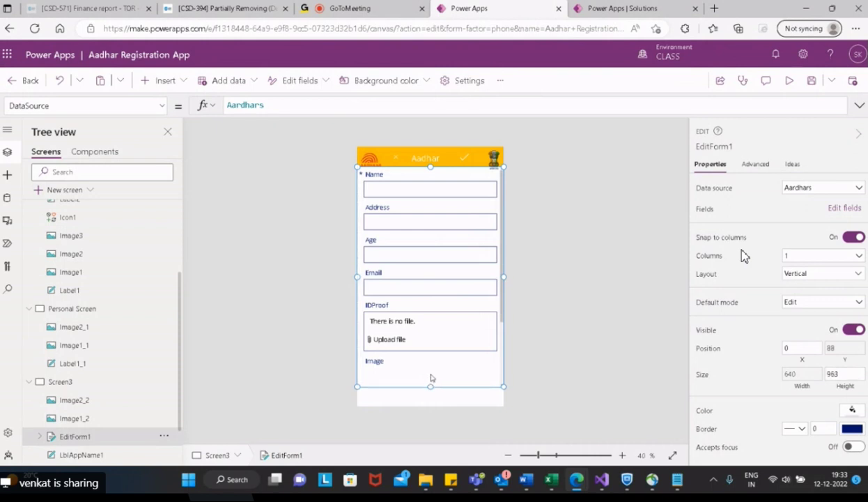
{"action": "left_click", "coordinate": [429, 378]}
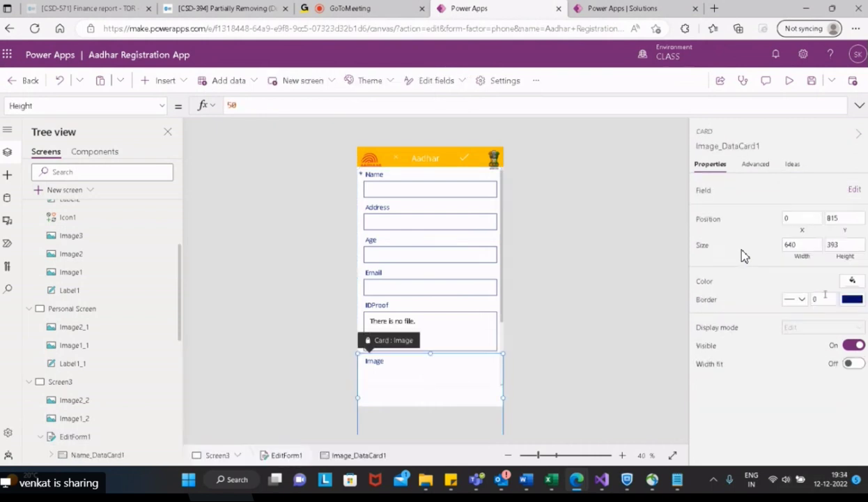
Step: Open the edit form's field list, collapse the expanded field details and remove the IDProof field
{"action": "left_click", "coordinate": [460, 307]}
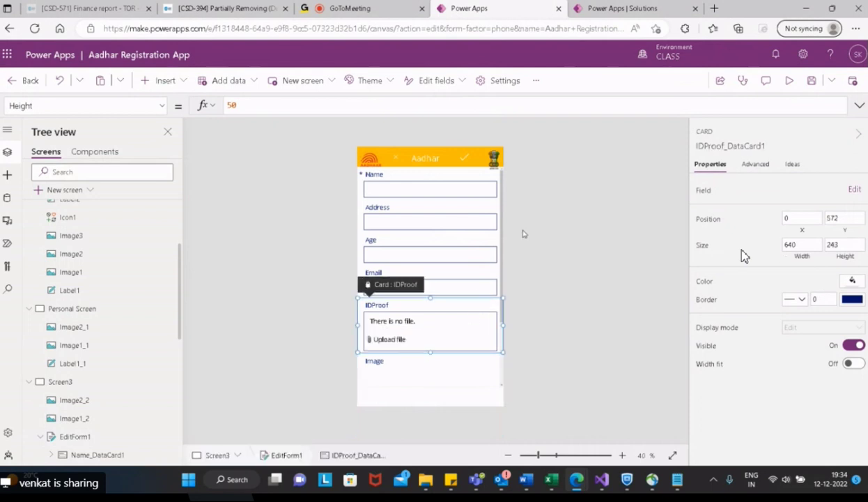
{"action": "left_click", "coordinate": [855, 189]}
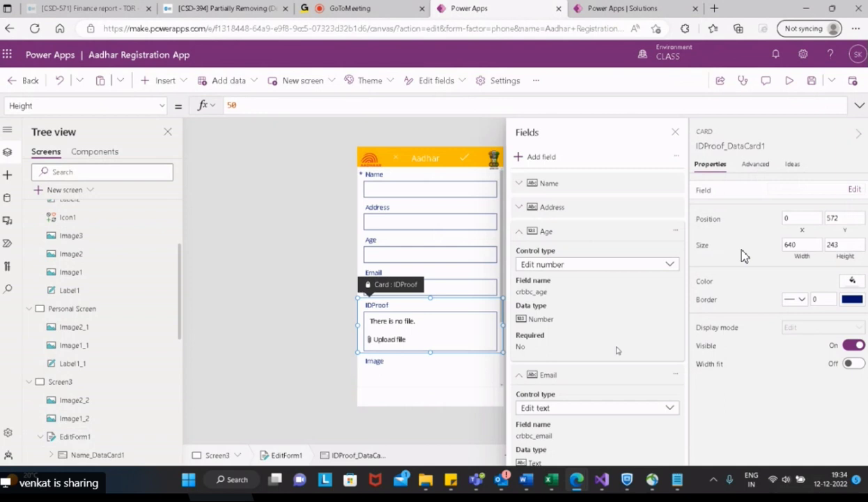
{"action": "left_click", "coordinate": [519, 230]}
{"action": "left_click", "coordinate": [519, 255]}
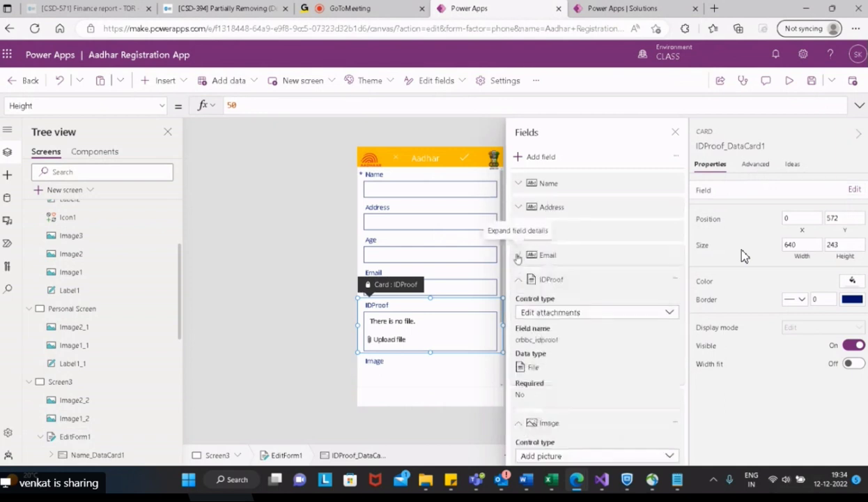
{"action": "left_click", "coordinate": [518, 279]}
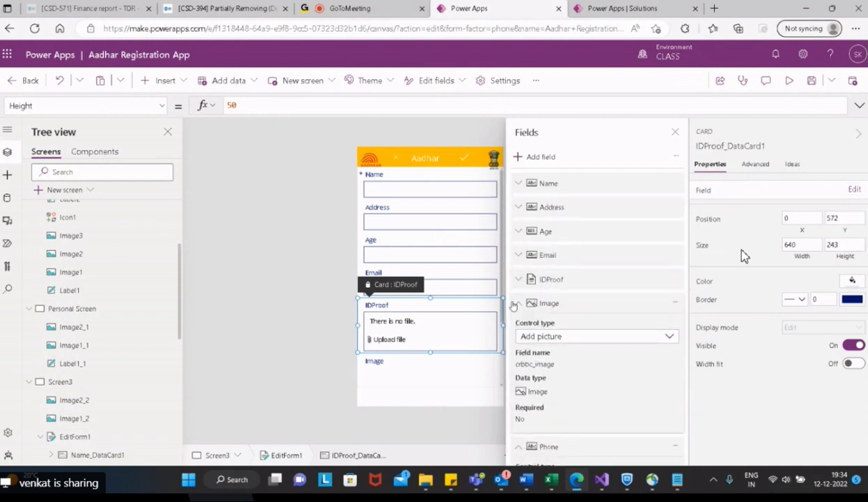
{"action": "left_click", "coordinate": [519, 302]}
{"action": "left_click", "coordinate": [519, 328]}
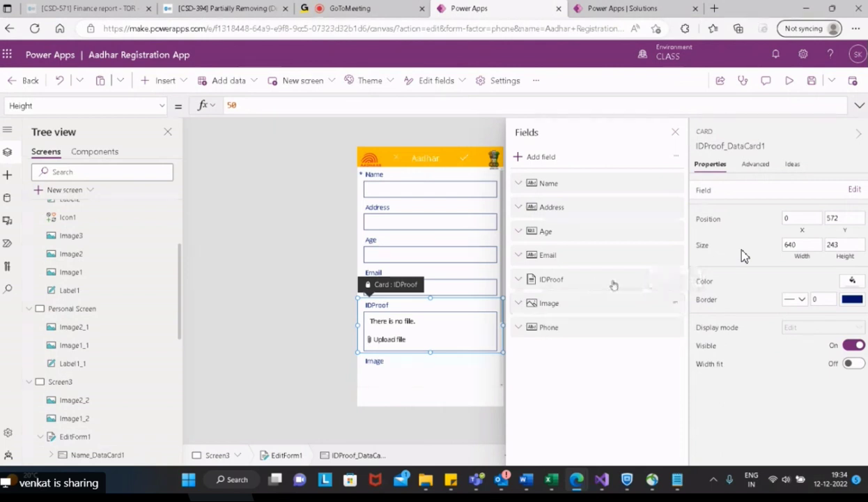
{"action": "left_click", "coordinate": [674, 279]}
{"action": "left_click", "coordinate": [666, 372]}
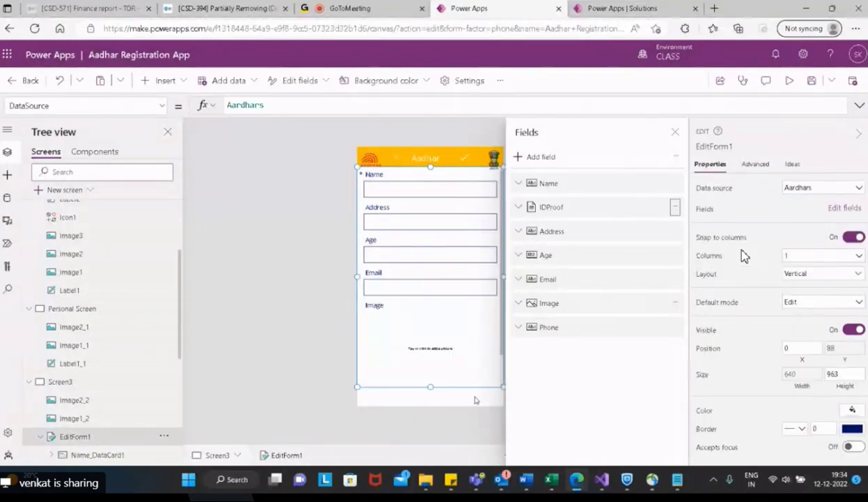
Step: Close the field editor, shorten the edit form slightly from its lower edge and deselect it
{"action": "left_click", "coordinate": [674, 131]}
{"action": "mouse_move", "coordinate": [430, 386]}
{"action": "left_mouse_down"}
{"action": "mouse_move", "coordinate": [432, 360]}
{"action": "mouse_move", "coordinate": [427, 378]}
{"action": "left_mouse_up"}
{"action": "left_click", "coordinate": [594, 292]}
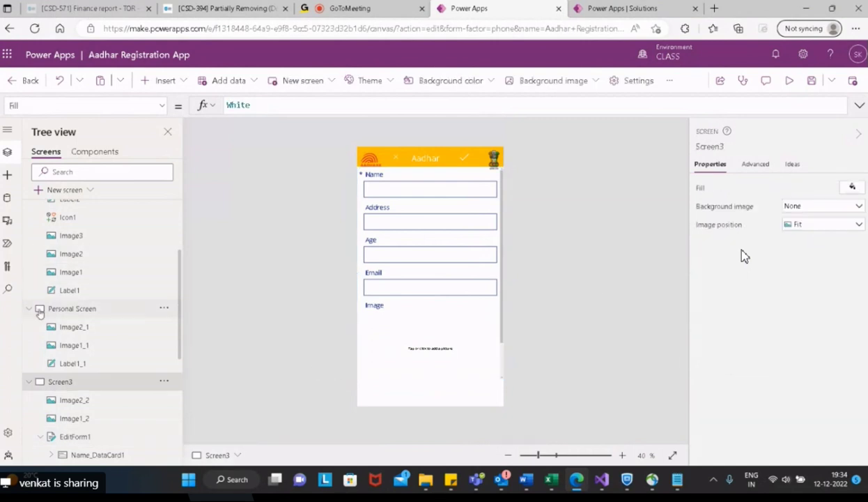
Step: Collapse Personal Screen in the screen list and rename it Proffessional
{"action": "left_click", "coordinate": [30, 309]}
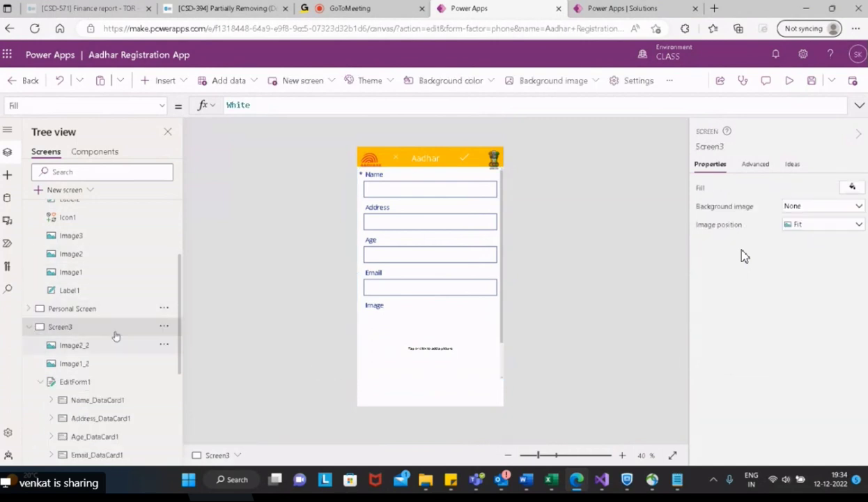
{"action": "left_click", "coordinate": [164, 307]}
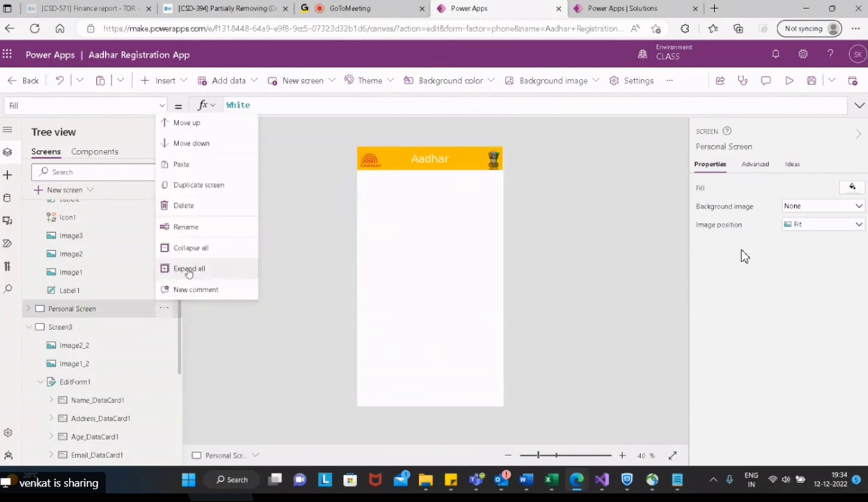
{"action": "left_click", "coordinate": [197, 227]}
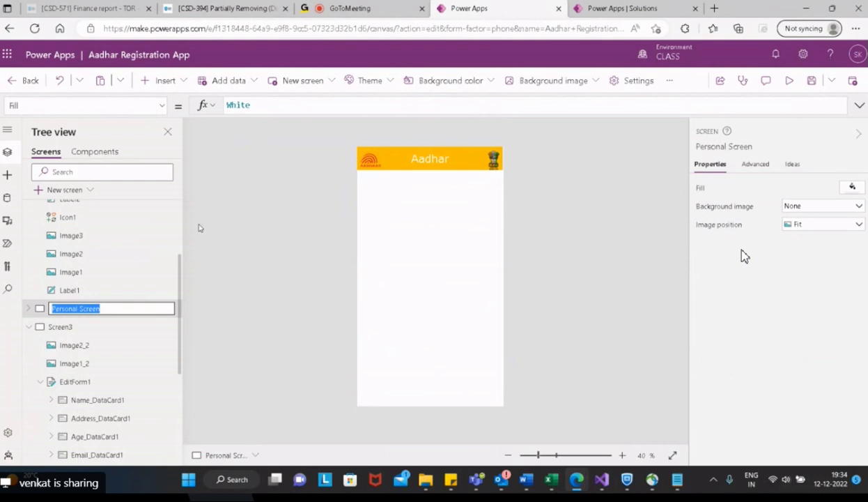
{"action": "type", "text": "Proffess"}
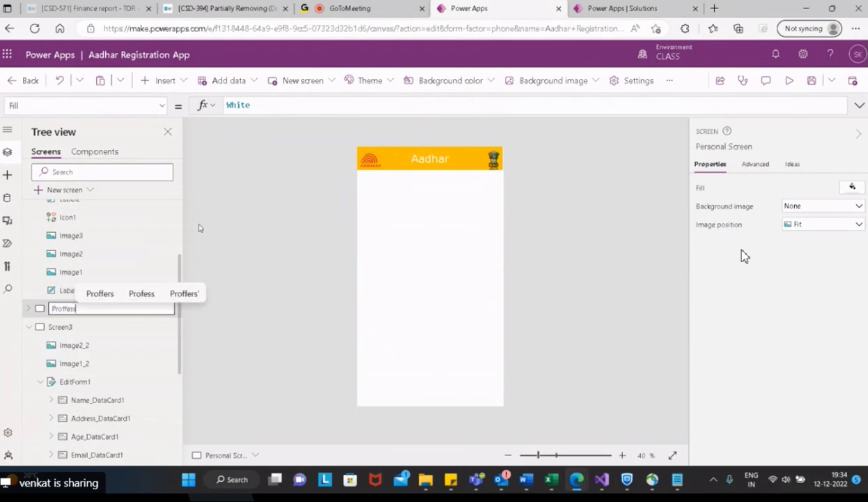
{"action": "type", "text": "ional"}
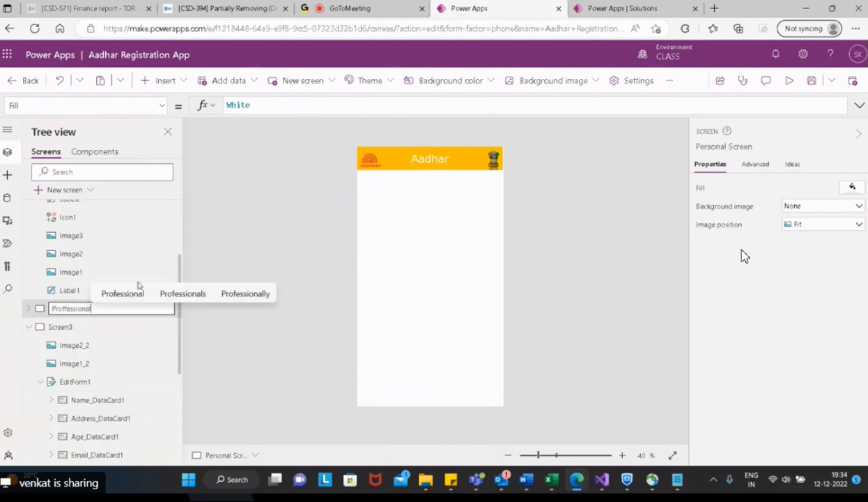
{"action": "key", "text": "Escape"}
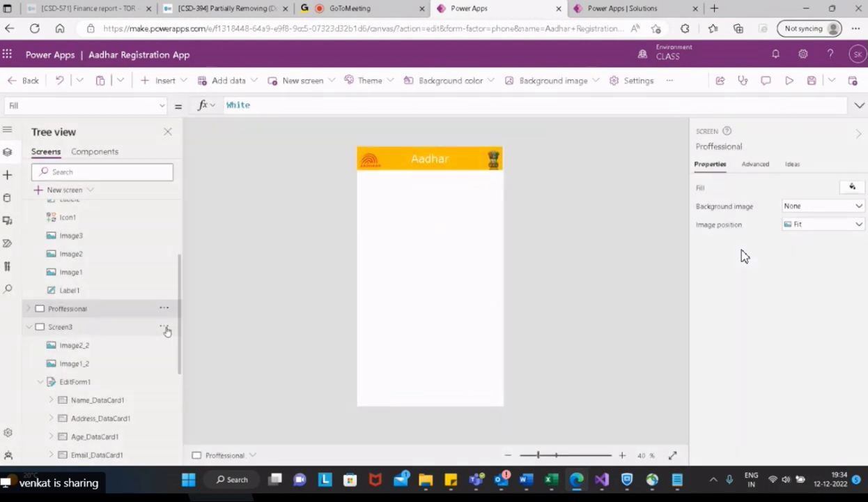
Step: Rename Screen3 as Personal
{"action": "left_click", "coordinate": [165, 328]}
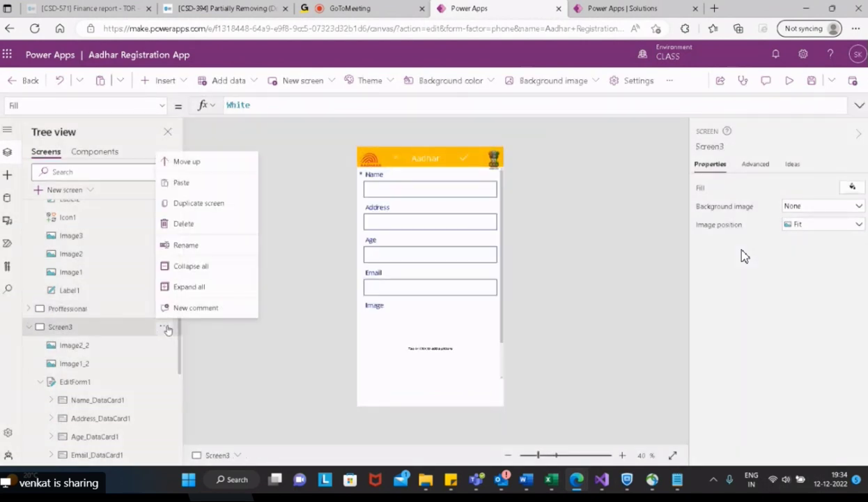
{"action": "left_click", "coordinate": [200, 251]}
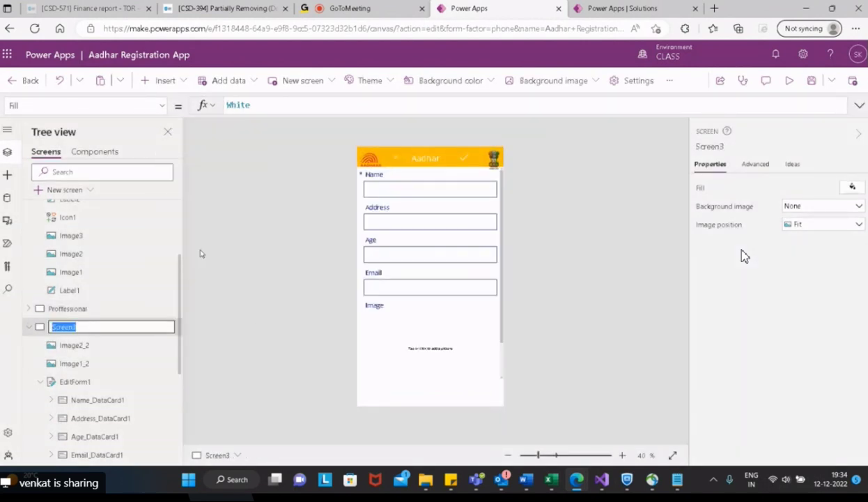
{"action": "type", "text": "Personal"}
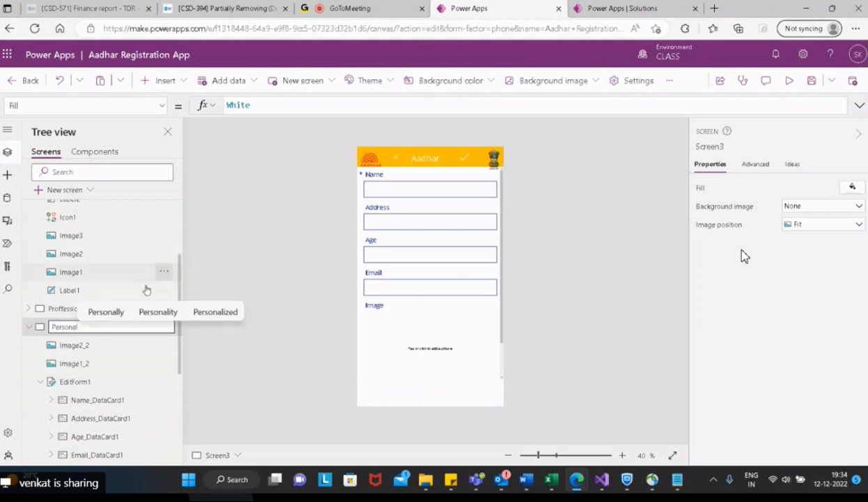
{"action": "left_click", "coordinate": [29, 327]}
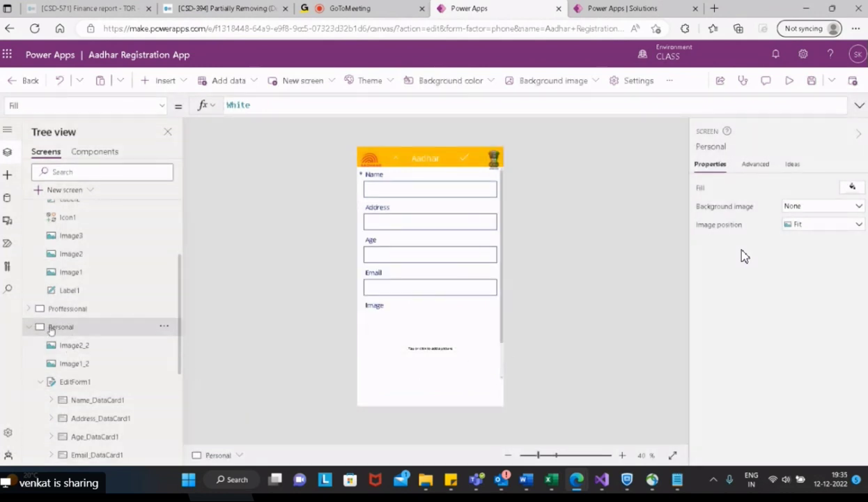
Step: Open the Proffessional screen and examine its advanced properties, the new-screen layouts and the app's Aardhars data source options
{"action": "left_click", "coordinate": [77, 309]}
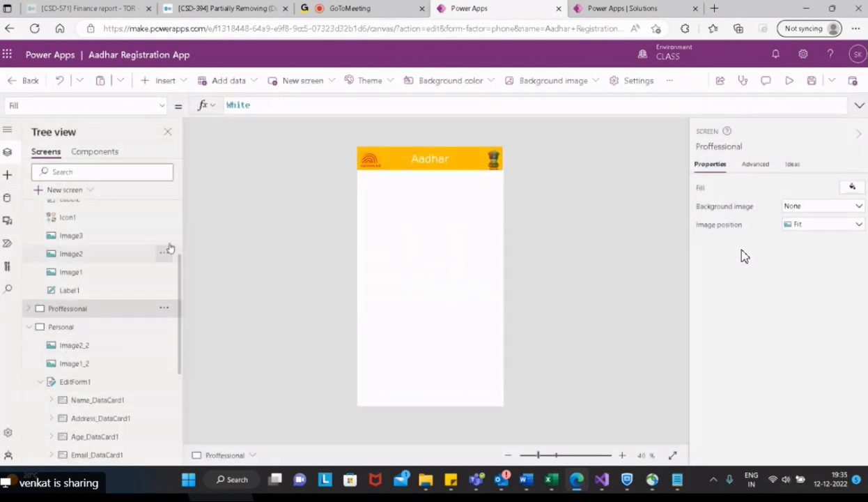
{"action": "left_click", "coordinate": [256, 82]}
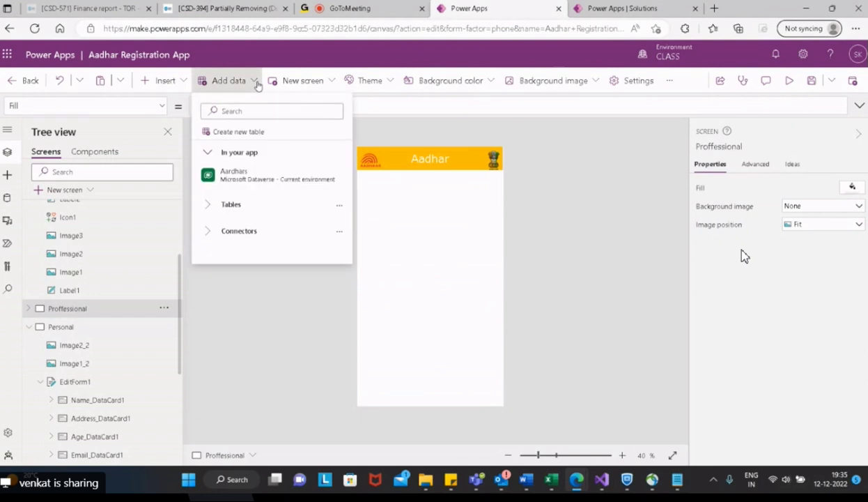
{"action": "mouse_move", "coordinate": [256, 178]}
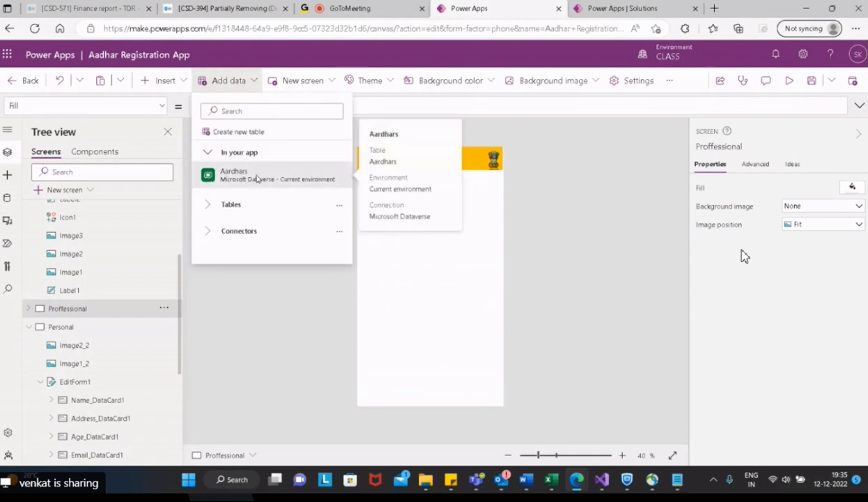
{"action": "left_click", "coordinate": [421, 243]}
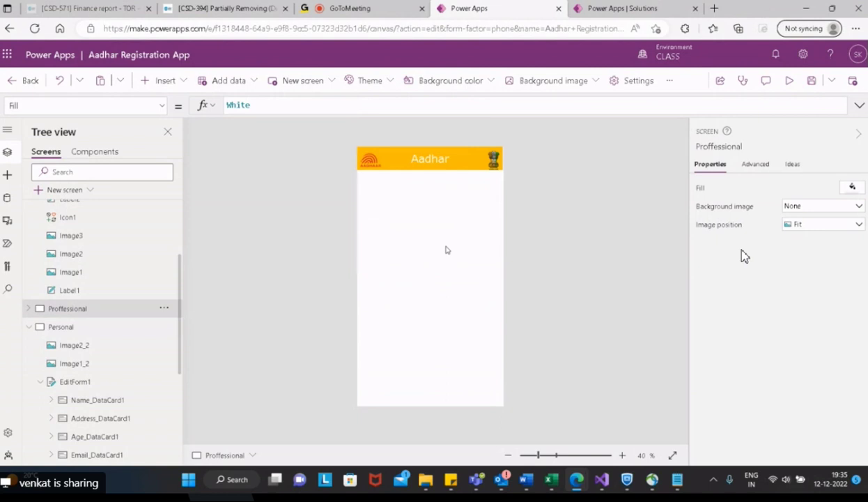
{"action": "left_click", "coordinate": [758, 167]}
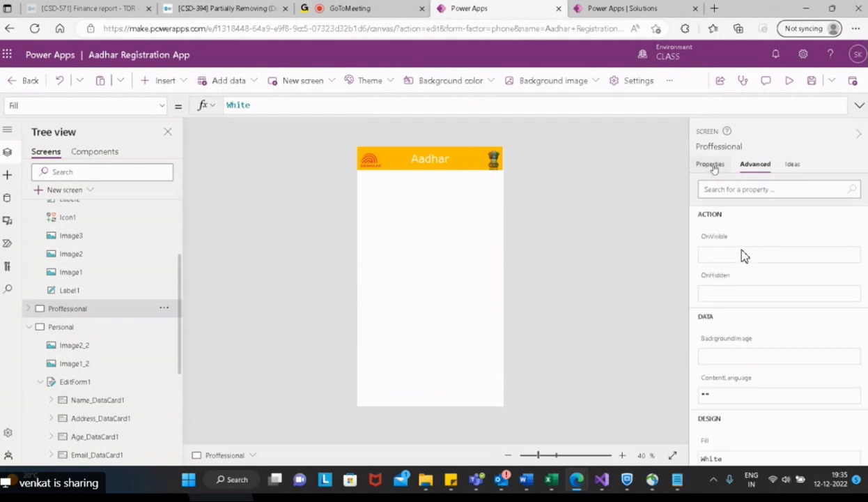
{"action": "left_click", "coordinate": [712, 167]}
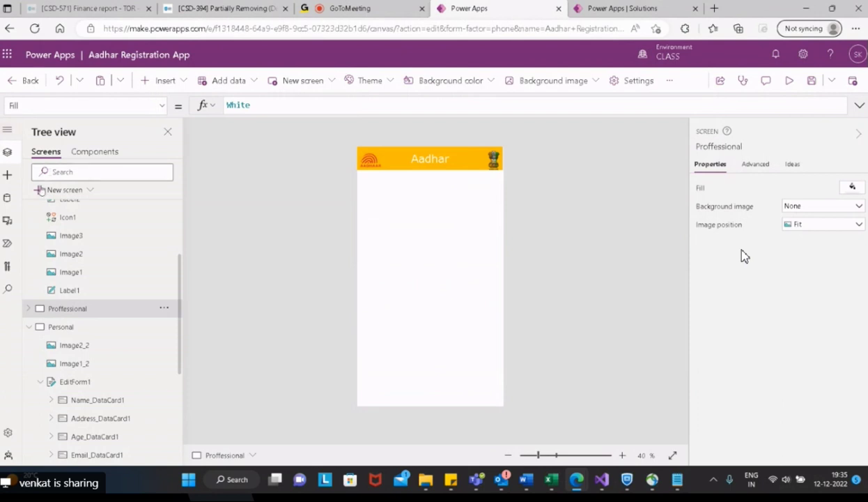
{"action": "left_click", "coordinate": [88, 191]}
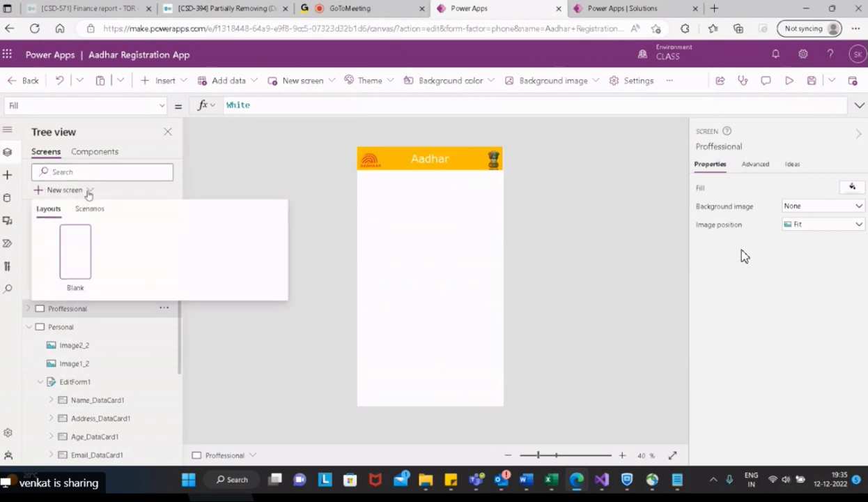
{"action": "left_click", "coordinate": [216, 176]}
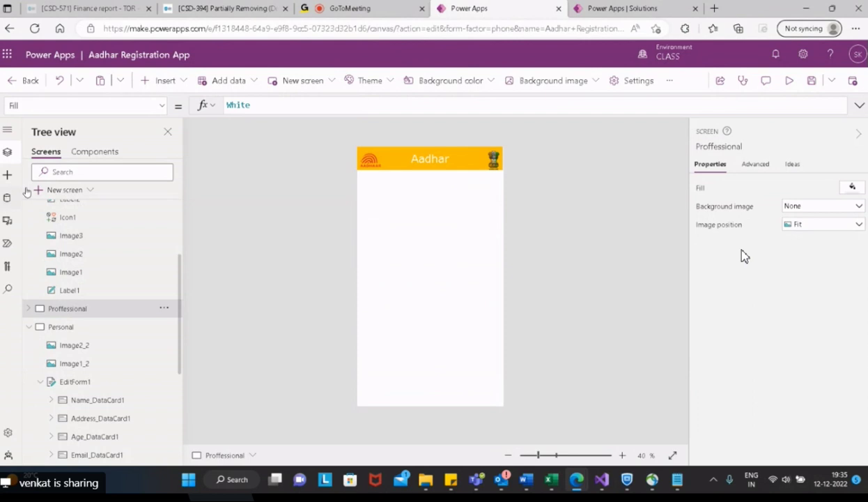
{"action": "left_click", "coordinate": [9, 201]}
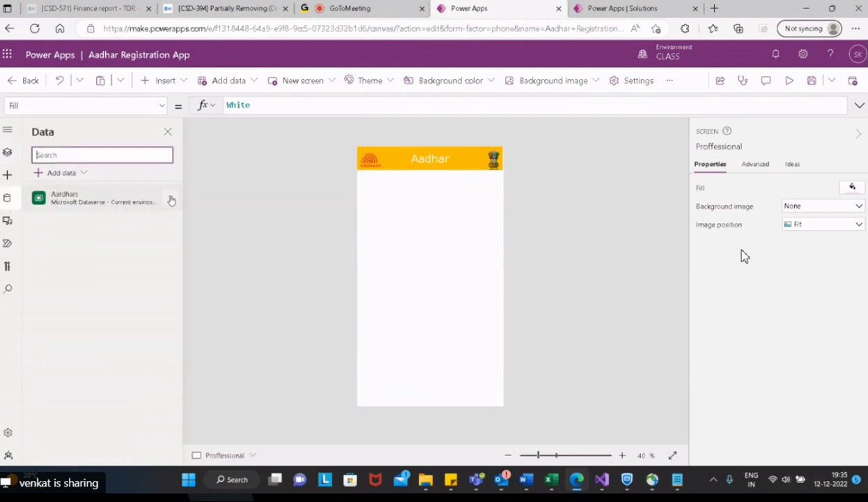
{"action": "left_click", "coordinate": [171, 200]}
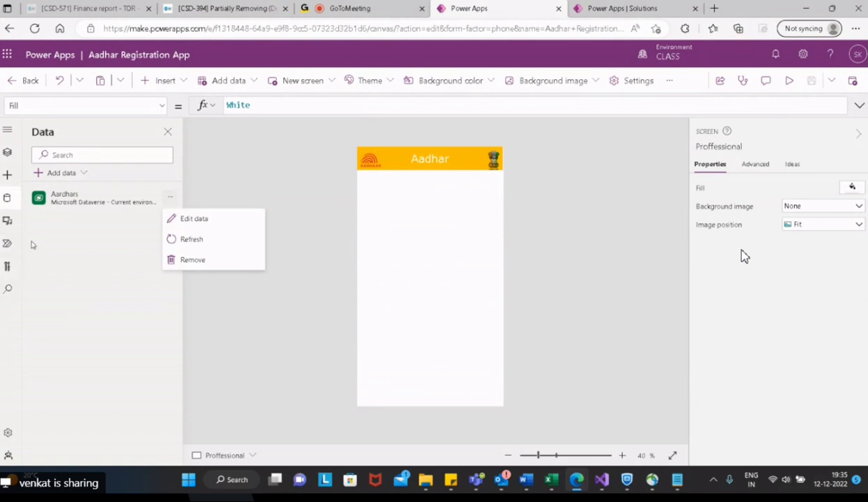
{"action": "left_click", "coordinate": [9, 153]}
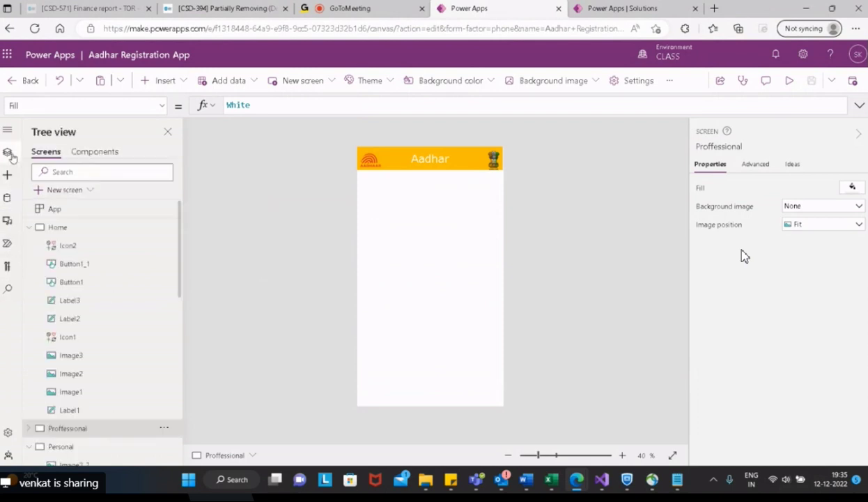
Step: Collapse the Home screen's controls in the tree and expand those of the Proffessional and Personal screens
{"action": "left_click", "coordinate": [29, 227]}
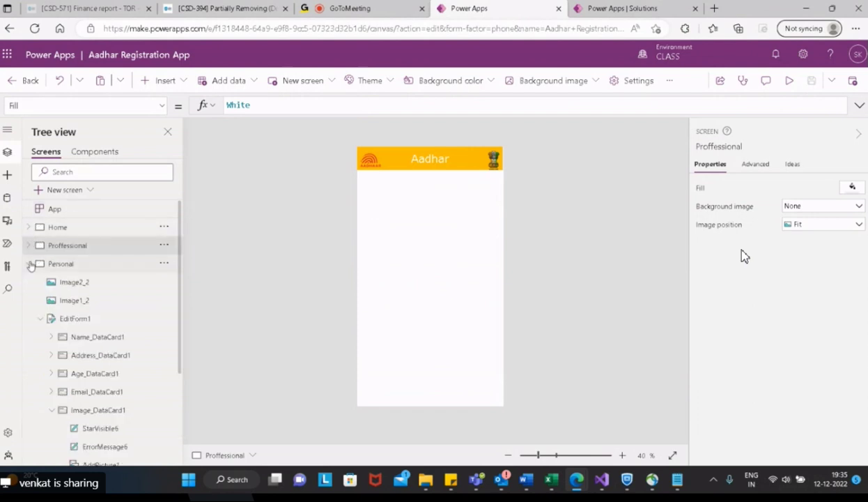
{"action": "left_click", "coordinate": [30, 264]}
{"action": "left_click", "coordinate": [31, 265]}
{"action": "left_click", "coordinate": [30, 264]}
{"action": "left_click", "coordinate": [29, 245]}
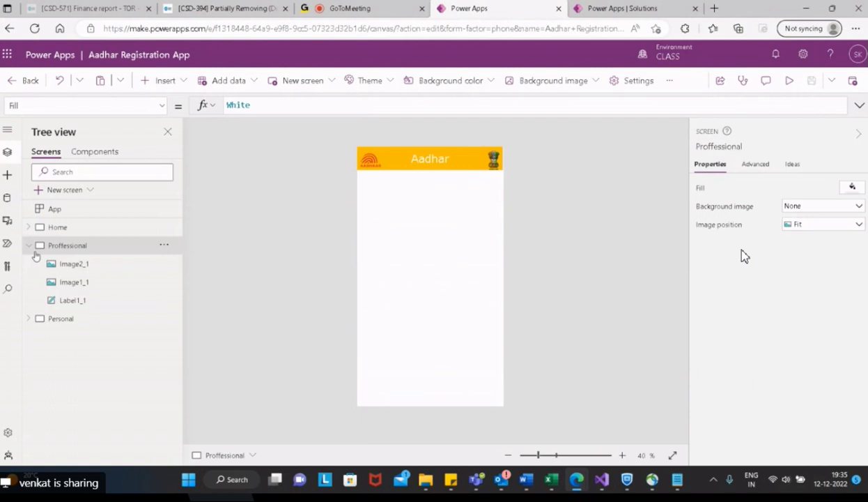
{"action": "left_click", "coordinate": [29, 318]}
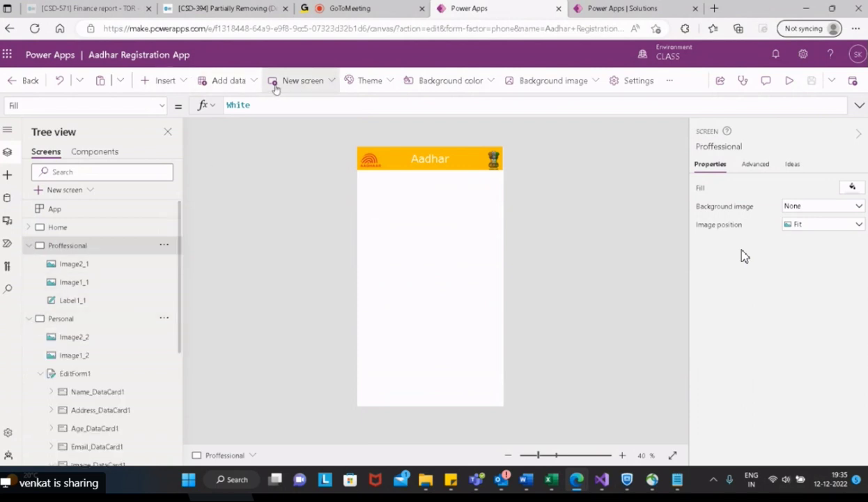
Step: Insert an edit form on the Proffessional screen and fit it below the Aadhar header at about 640 by 950, Y about 107
{"action": "left_click", "coordinate": [185, 82]}
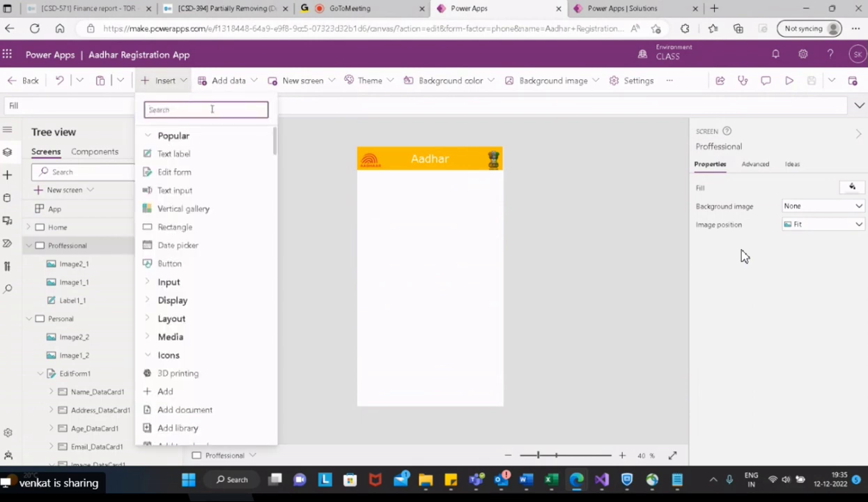
{"action": "type", "text": "edit"}
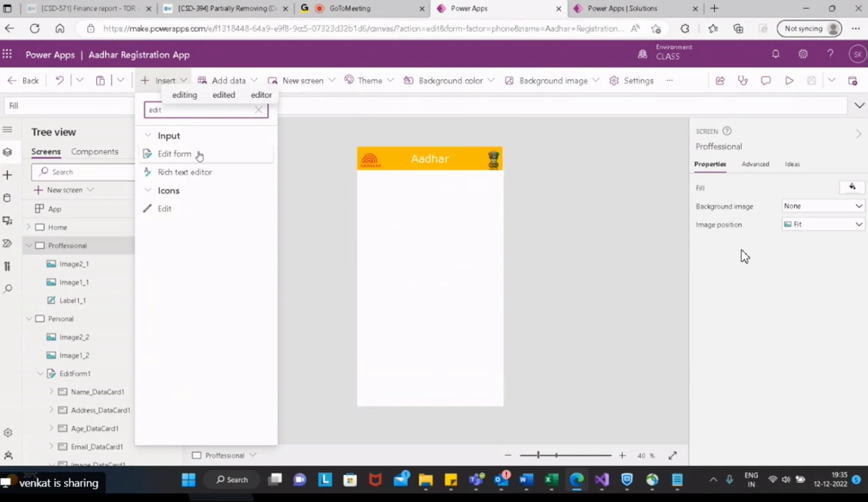
{"action": "left_click", "coordinate": [197, 154]}
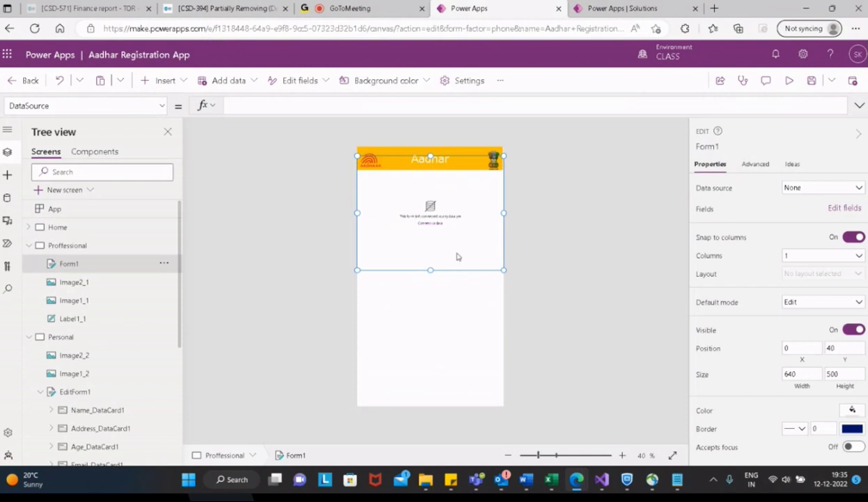
{"action": "left_click_drag", "start_coordinate": [447, 270], "coordinate": [413, 391]}
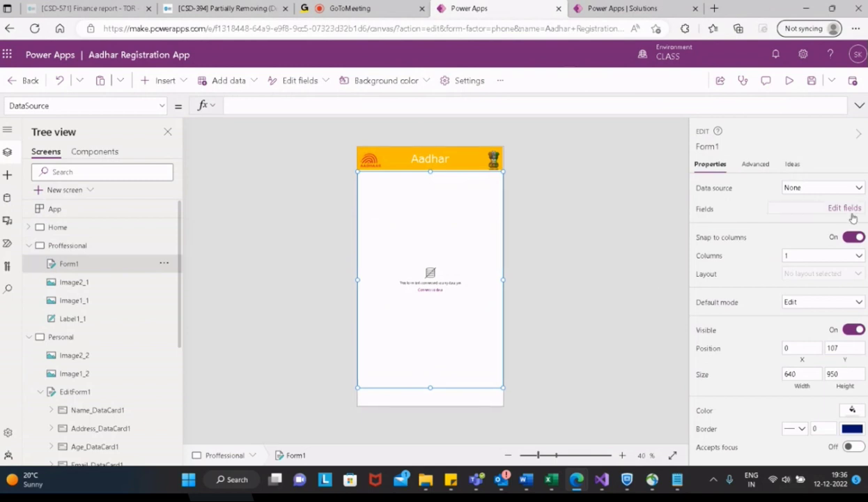
Step: Connect the new form to the Aardhars table and remove its default Name and Created On fields
{"action": "left_click", "coordinate": [850, 190]}
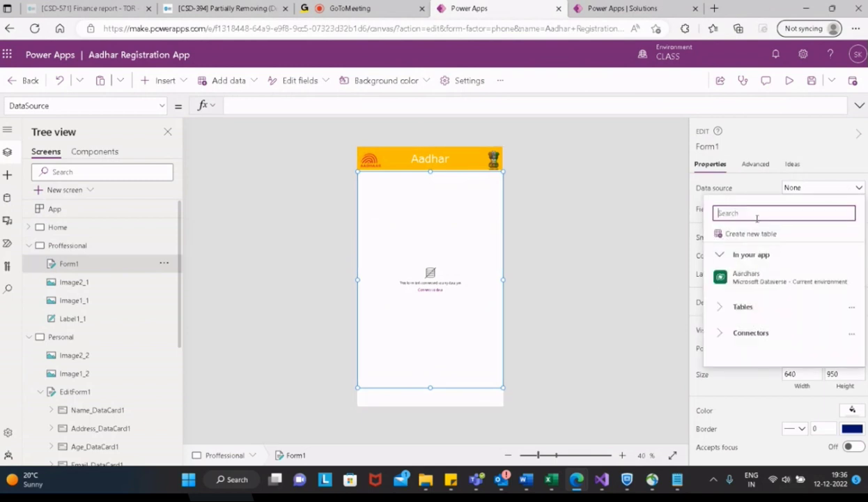
{"action": "left_click", "coordinate": [770, 278]}
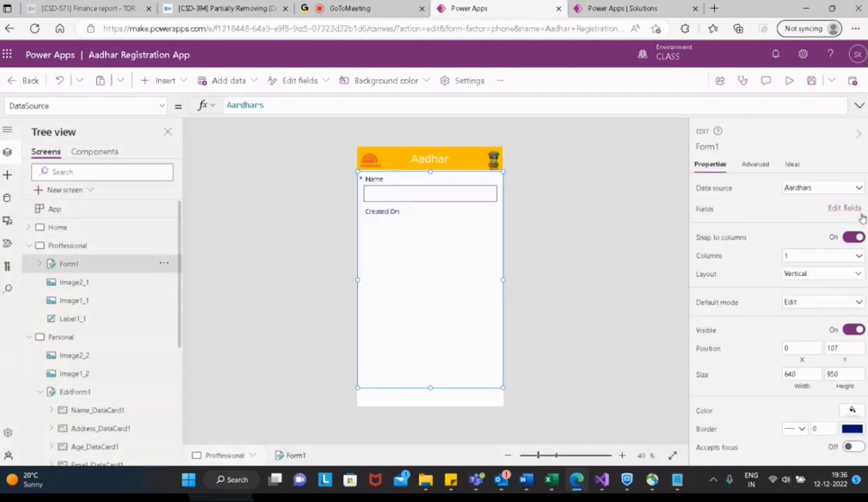
{"action": "left_click", "coordinate": [848, 210]}
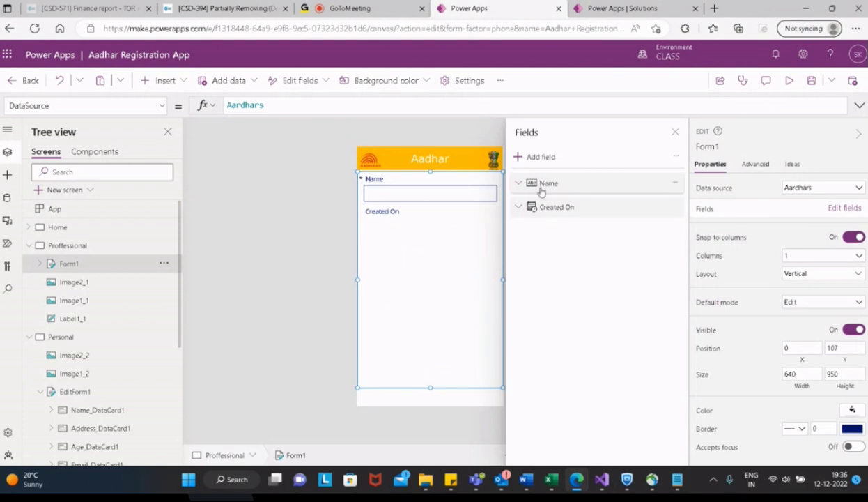
{"action": "left_click", "coordinate": [675, 183]}
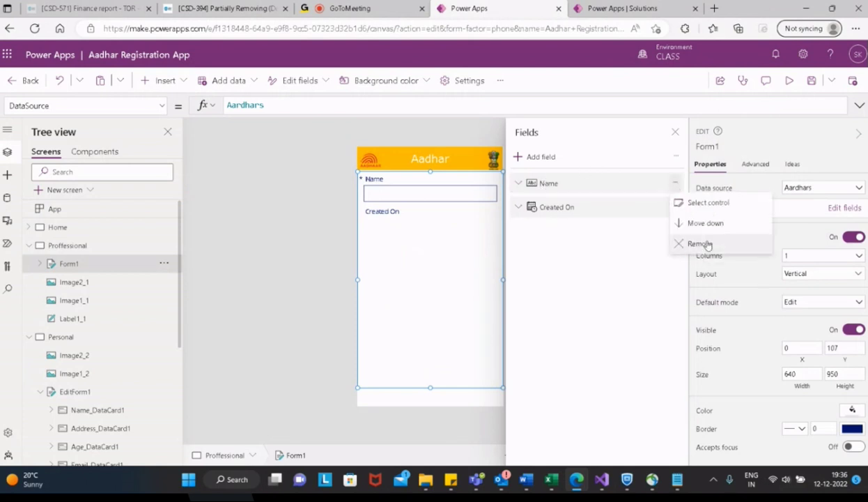
{"action": "left_click", "coordinate": [705, 244]}
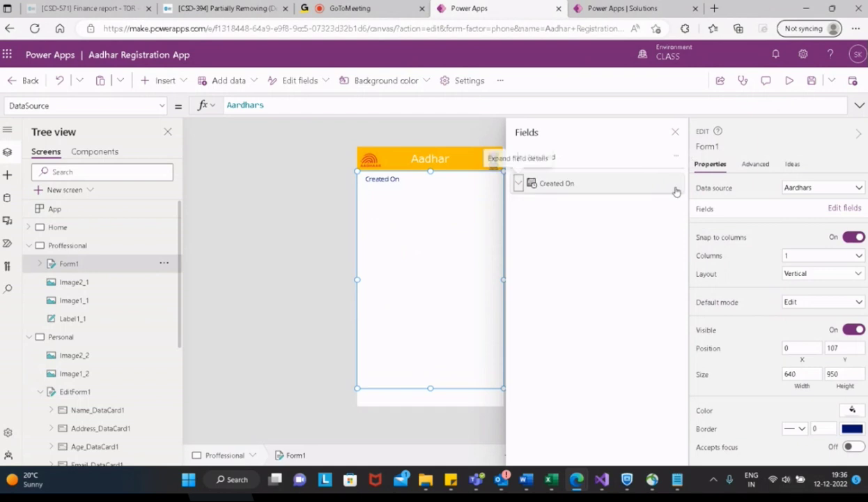
{"action": "left_click", "coordinate": [675, 188]}
{"action": "left_click", "coordinate": [676, 187]}
{"action": "left_click", "coordinate": [701, 223]}
Step: Choose the Qualification and Certificatons fields for the empty form
{"action": "left_click", "coordinate": [531, 157]}
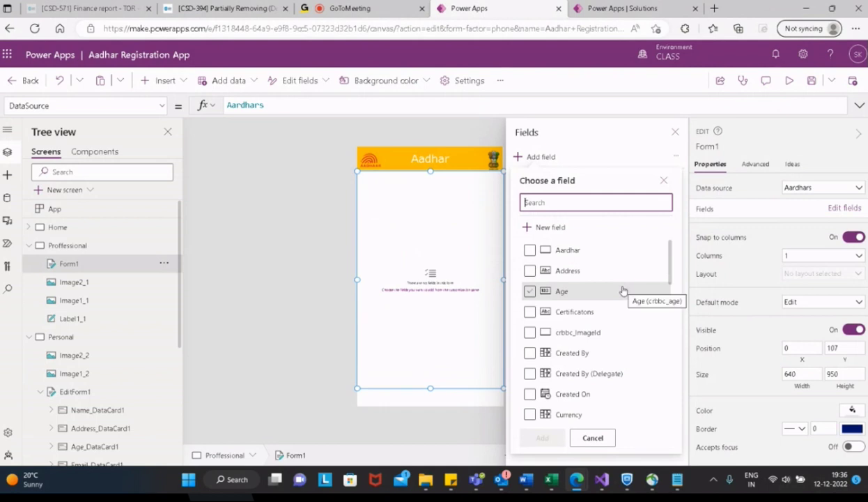
{"action": "scroll", "coordinate": [626, 336], "scroll_direction": "down", "scroll_amount": 8}
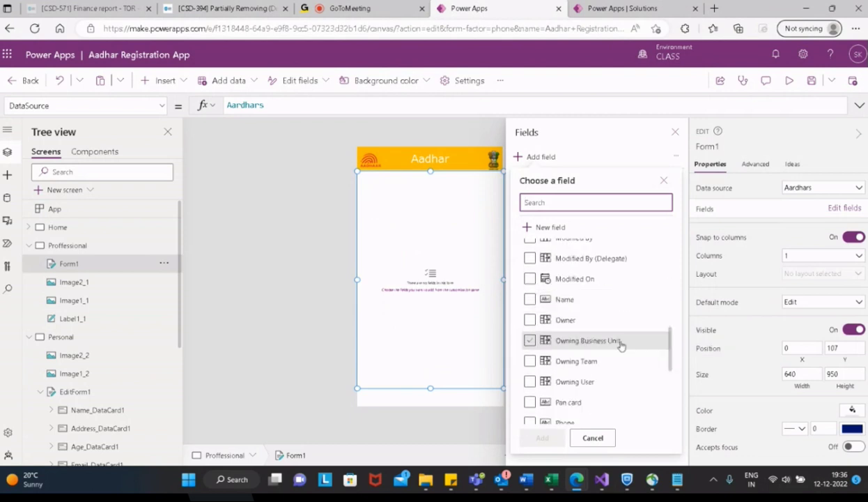
{"action": "scroll", "coordinate": [620, 346], "scroll_direction": "down", "scroll_amount": 3}
{"action": "scroll", "coordinate": [588, 411], "scroll_direction": "up", "scroll_amount": 1}
{"action": "scroll", "coordinate": [591, 406], "scroll_direction": "up", "scroll_amount": 1}
{"action": "left_click", "coordinate": [579, 312]}
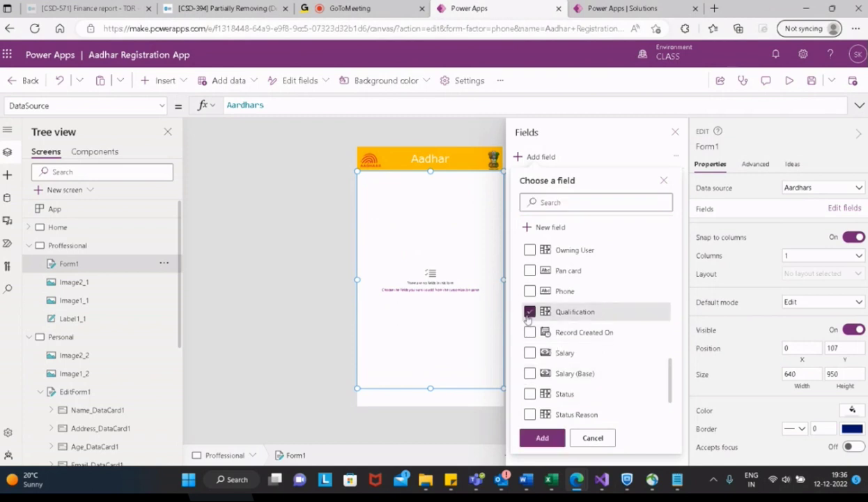
{"action": "scroll", "coordinate": [589, 300], "scroll_direction": "up", "scroll_amount": 3}
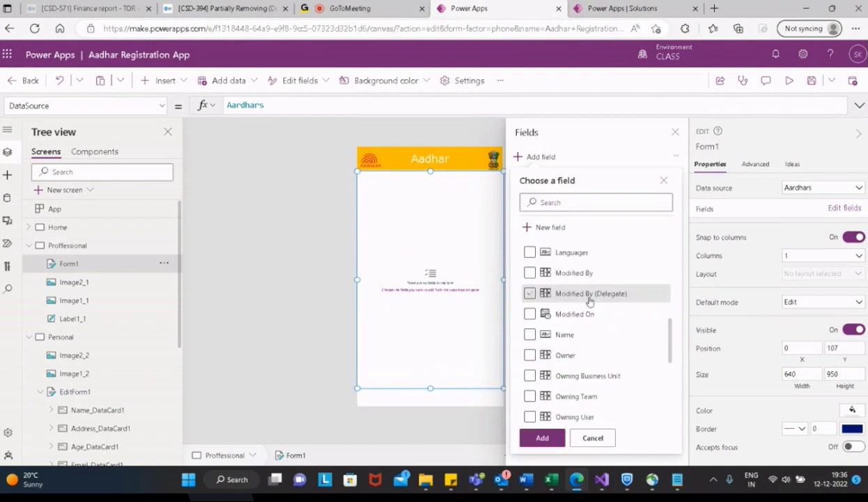
{"action": "scroll", "coordinate": [589, 301], "scroll_direction": "up", "scroll_amount": 1}
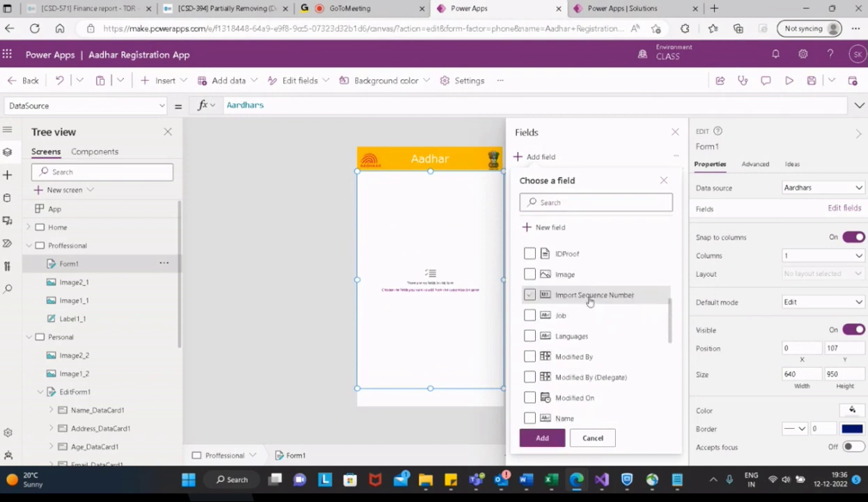
{"action": "scroll", "coordinate": [590, 300], "scroll_direction": "up", "scroll_amount": 4}
{"action": "left_click", "coordinate": [530, 264]}
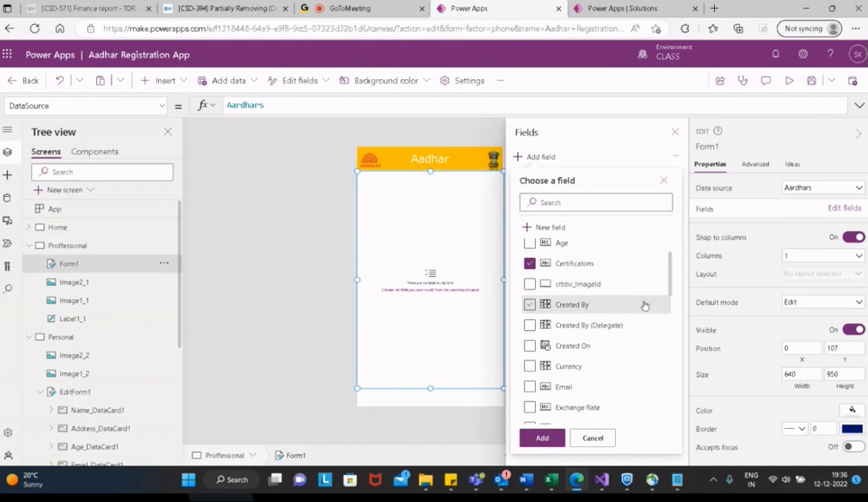
Step: Also choose the IDProof, Languages and University fields and add all selected fields to the form
{"action": "scroll", "coordinate": [592, 334], "scroll_direction": "down", "scroll_amount": 2}
{"action": "left_click", "coordinate": [530, 362]}
{"action": "scroll", "coordinate": [626, 343], "scroll_direction": "down", "scroll_amount": 3}
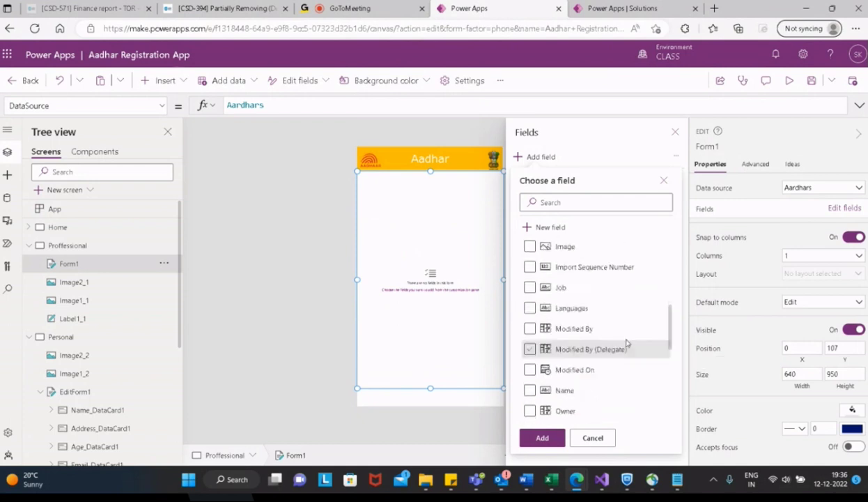
{"action": "left_click", "coordinate": [530, 307]}
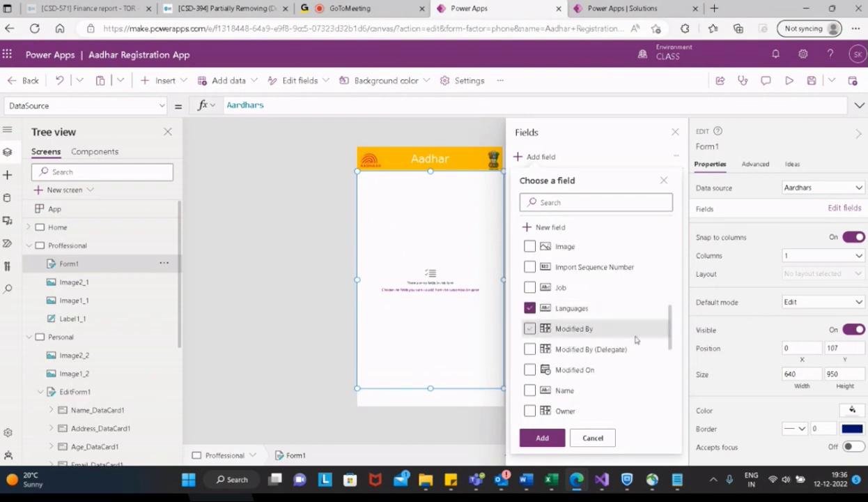
{"action": "scroll", "coordinate": [635, 341], "scroll_direction": "up", "scroll_amount": 3}
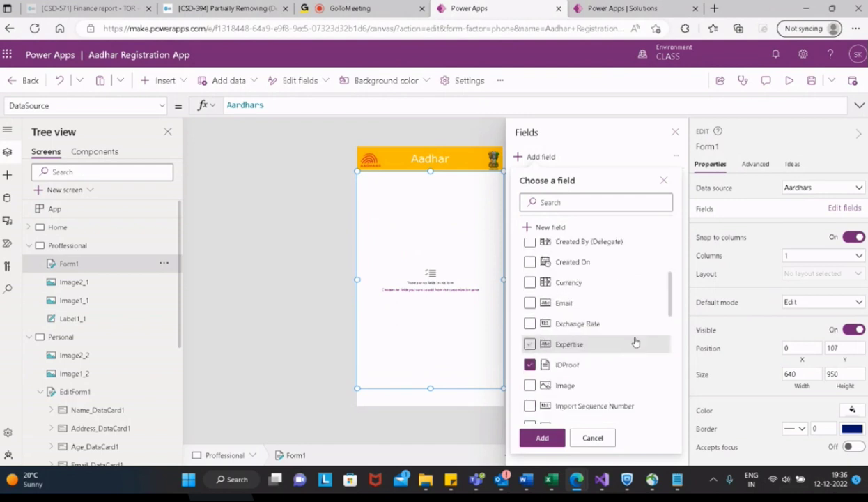
{"action": "scroll", "coordinate": [634, 342], "scroll_direction": "up", "scroll_amount": 2}
{"action": "scroll", "coordinate": [634, 340], "scroll_direction": "down", "scroll_amount": 6}
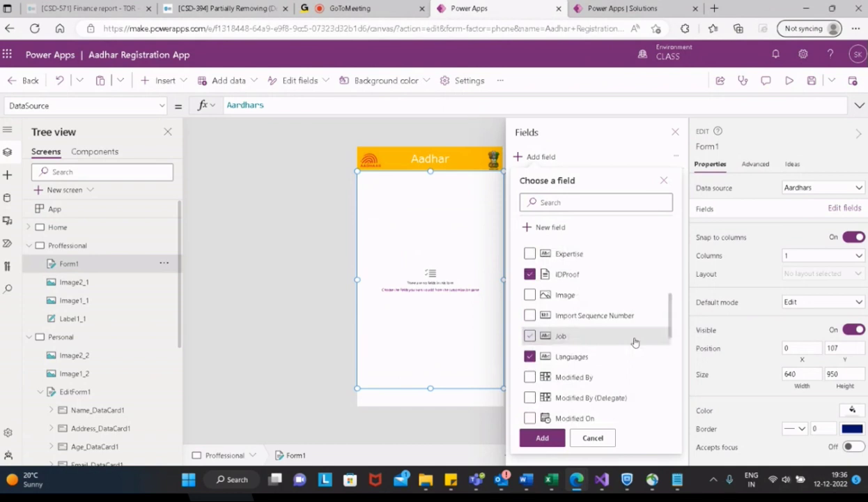
{"action": "scroll", "coordinate": [637, 341], "scroll_direction": "down", "scroll_amount": 3}
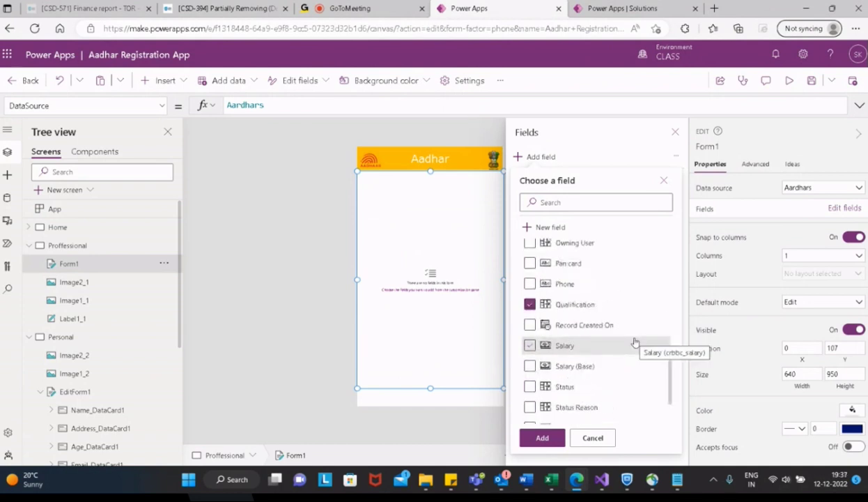
{"action": "scroll", "coordinate": [635, 341], "scroll_direction": "down", "scroll_amount": 2}
{"action": "left_click", "coordinate": [530, 372]}
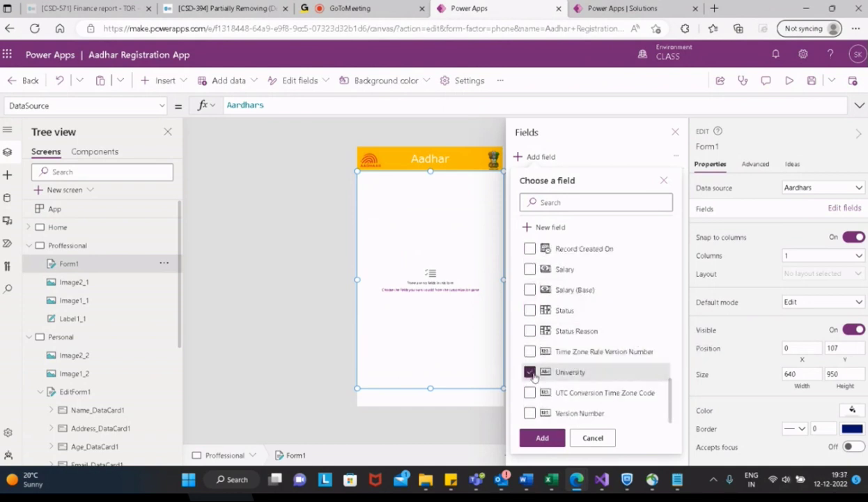
{"action": "left_click", "coordinate": [542, 438]}
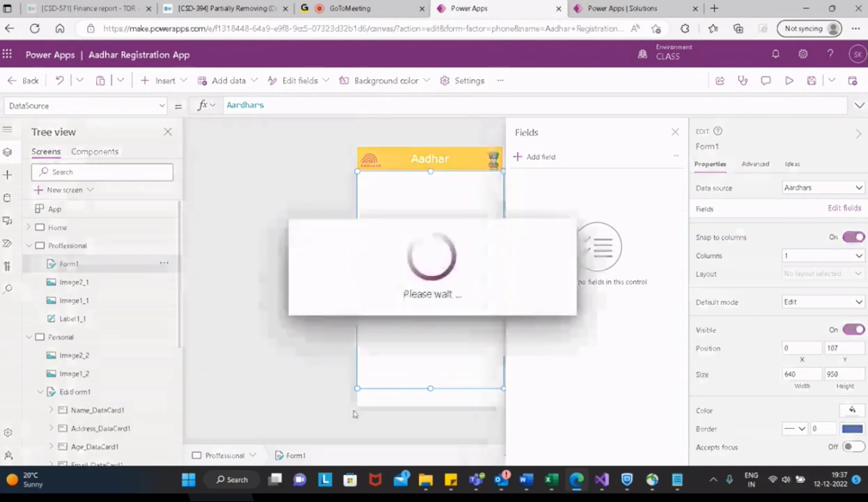
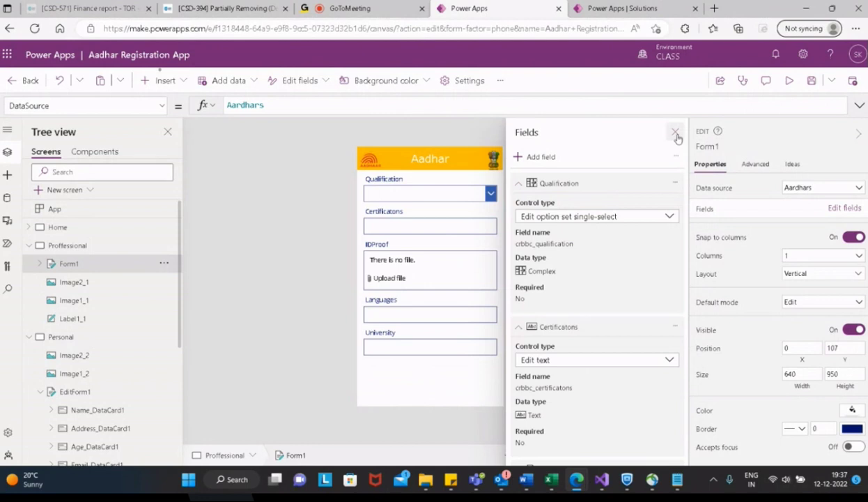
Step: Close the form's field list and shorten the form to a height of about 907
{"action": "left_click", "coordinate": [676, 133]}
{"action": "left_click", "coordinate": [392, 369]}
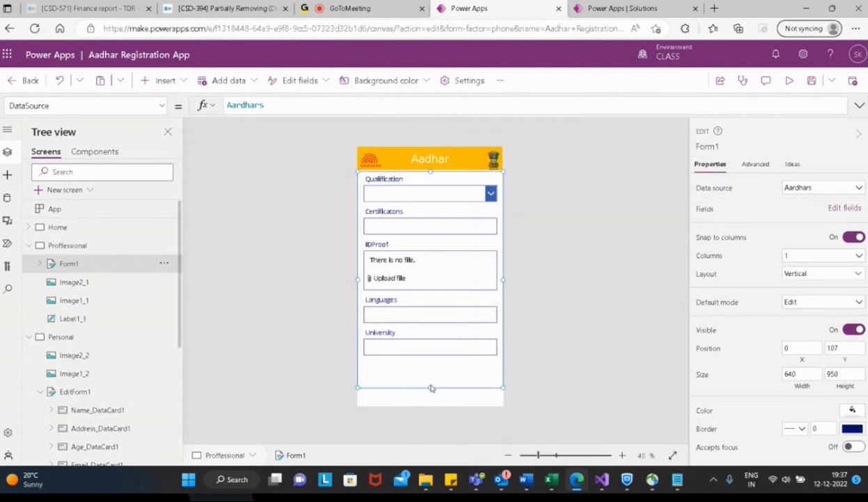
{"action": "left_click_drag", "start_coordinate": [428, 388], "coordinate": [430, 378]}
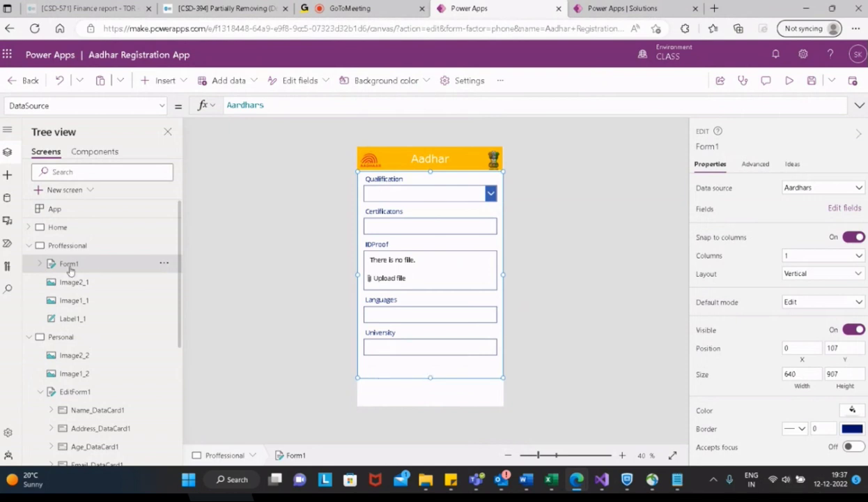
Step: Rename the Proffessional screen Educational, and collapse the Educational and Personal screens in the tree
{"action": "left_click", "coordinate": [93, 250]}
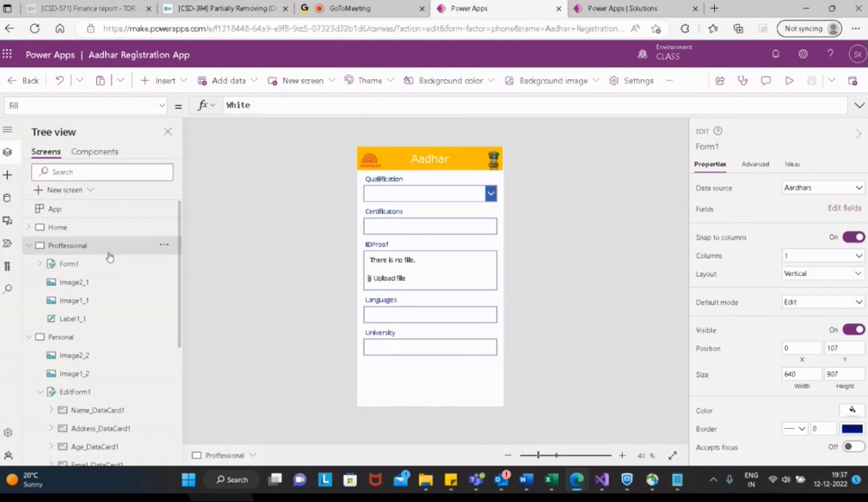
{"action": "left_click", "coordinate": [165, 248]}
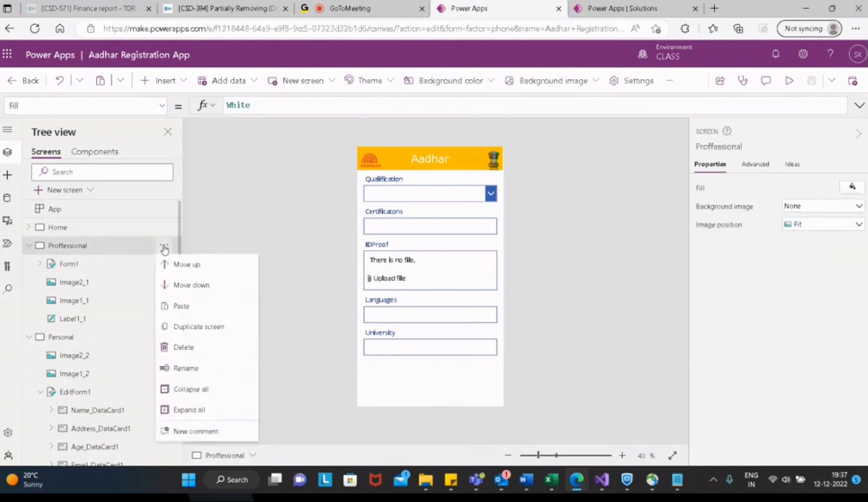
{"action": "left_click", "coordinate": [206, 368]}
{"action": "type", "text": "Educations"}
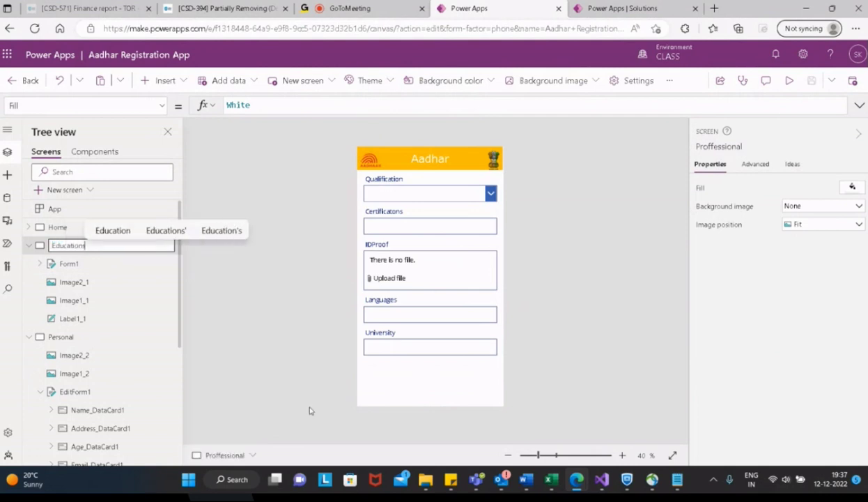
{"action": "key", "text": "BackSpace"}
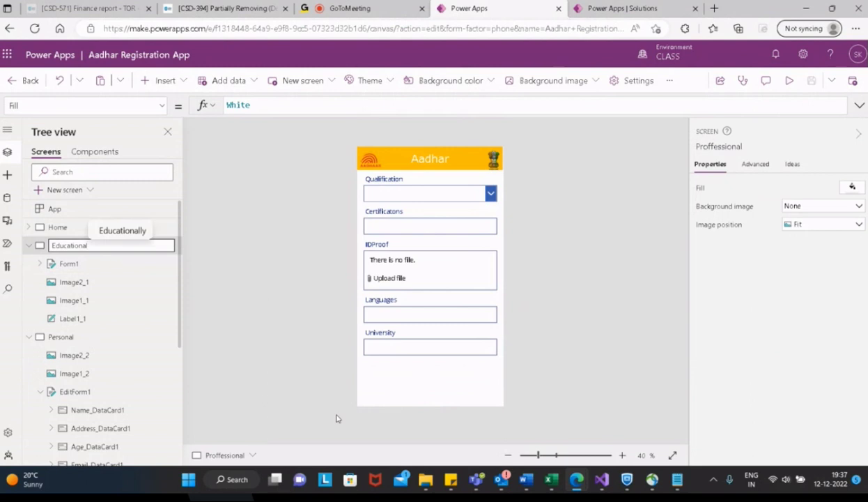
{"action": "left_click", "coordinate": [255, 282]}
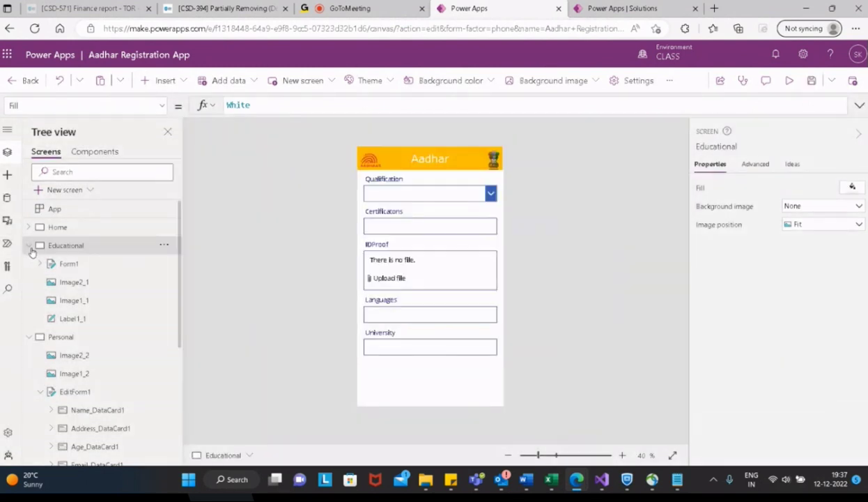
{"action": "left_click", "coordinate": [29, 245]}
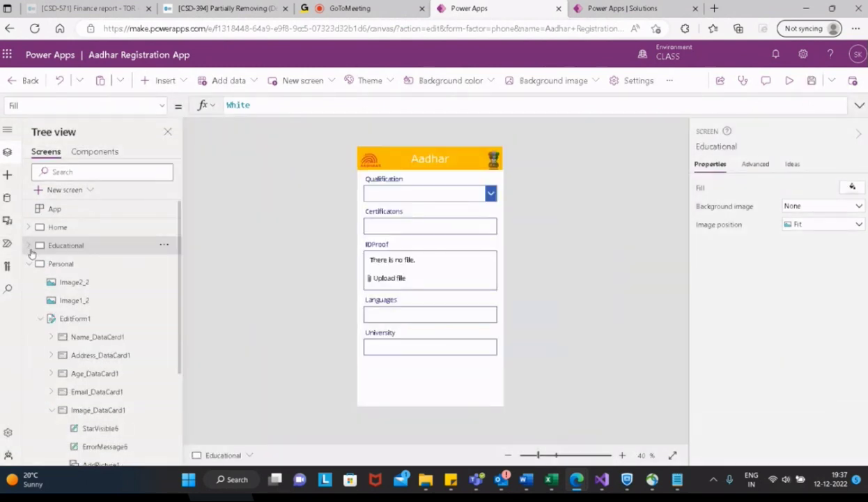
{"action": "left_click", "coordinate": [29, 264]}
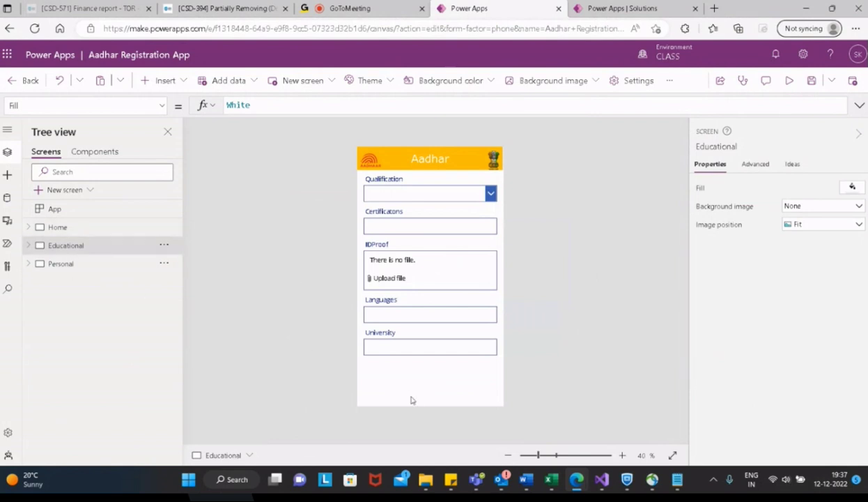
Step: Select the Aadhar title bar and both logo images on the Educational screen together and copy them
{"action": "left_click", "coordinate": [375, 167]}
{"action": "left_click", "coordinate": [430, 155], "text": "shift"}
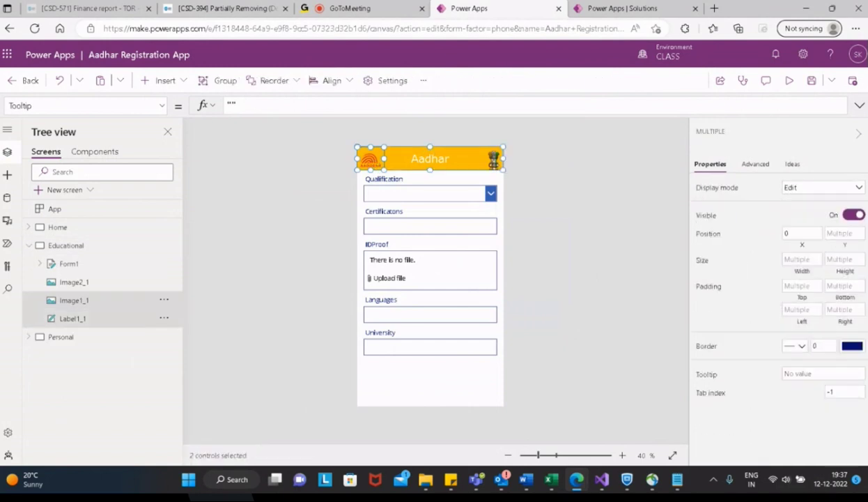
{"action": "left_click", "coordinate": [481, 166], "text": "shift"}
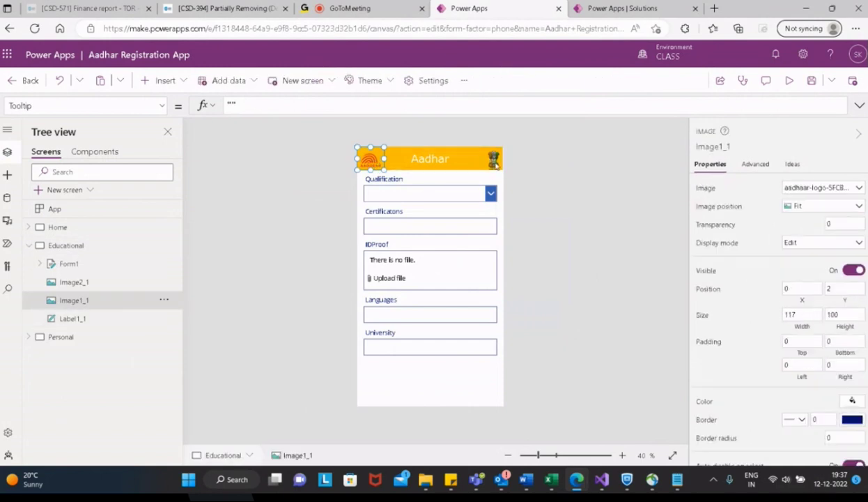
{"action": "left_click", "coordinate": [492, 160], "text": "shift"}
{"action": "left_click", "coordinate": [438, 162], "text": "shift"}
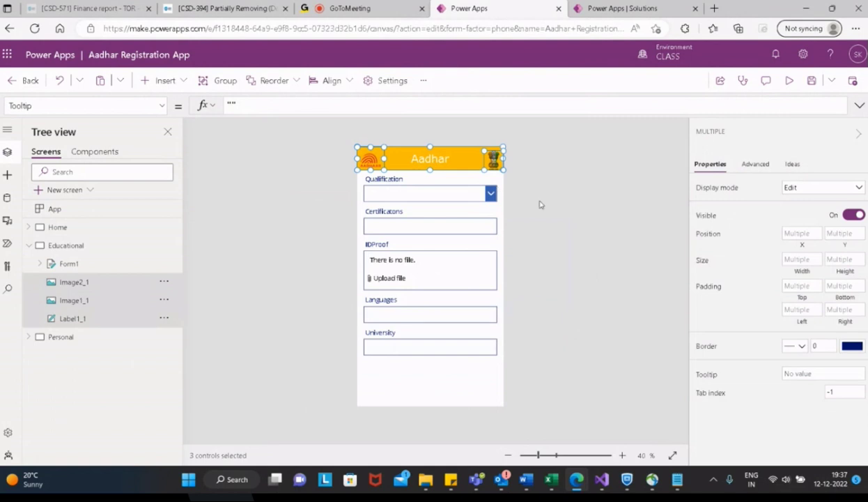
Step: Collapse the Educational screen in the tree, add a new blank screen and paste the copied header onto it
{"action": "left_click", "coordinate": [31, 339]}
{"action": "left_click", "coordinate": [31, 339]}
{"action": "left_click", "coordinate": [30, 244]}
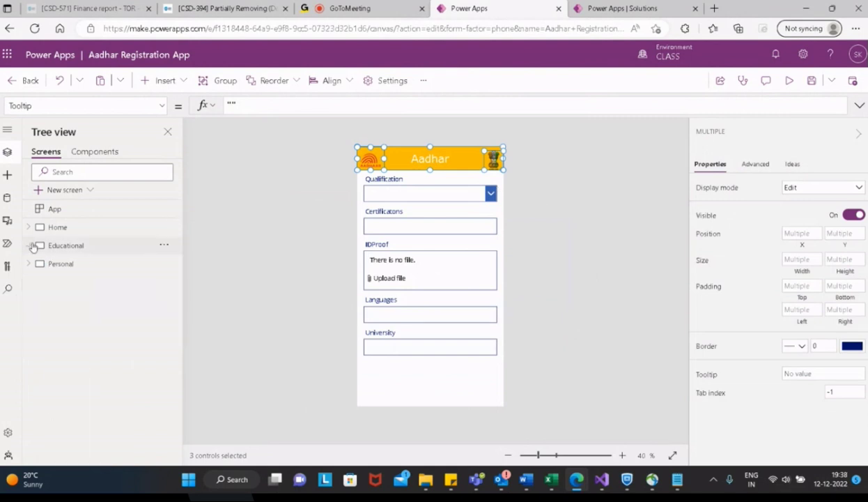
{"action": "left_click", "coordinate": [88, 191]}
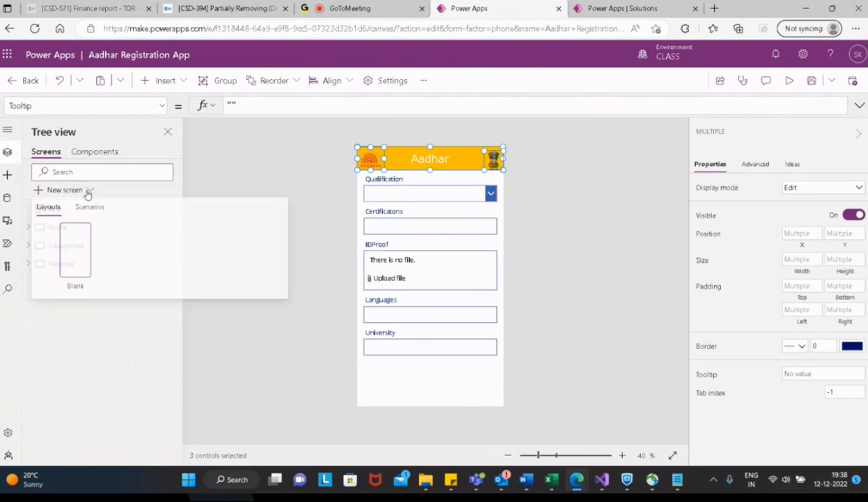
{"action": "left_click", "coordinate": [75, 262]}
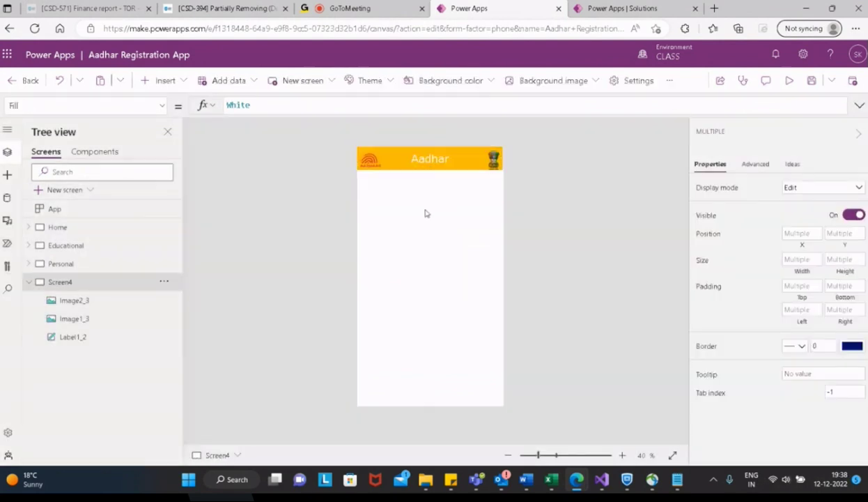
{"action": "left_click", "coordinate": [426, 213]}
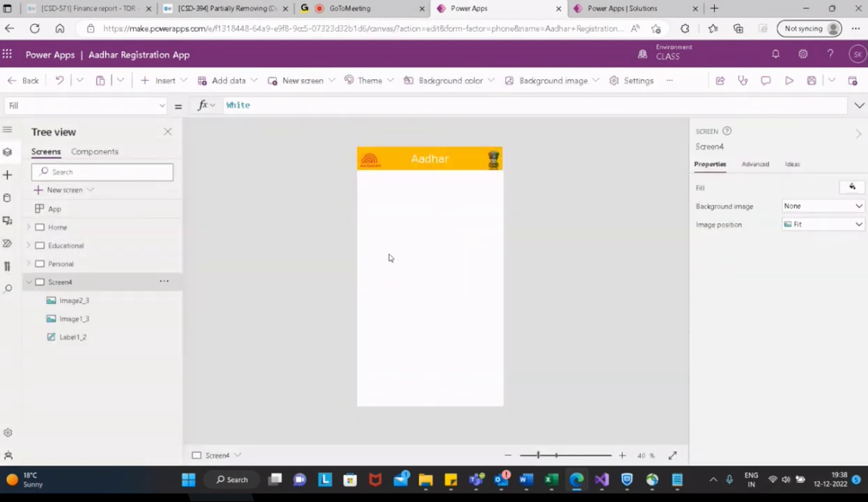
Step: Rename the new screen Proffessional
{"action": "left_click", "coordinate": [165, 282]}
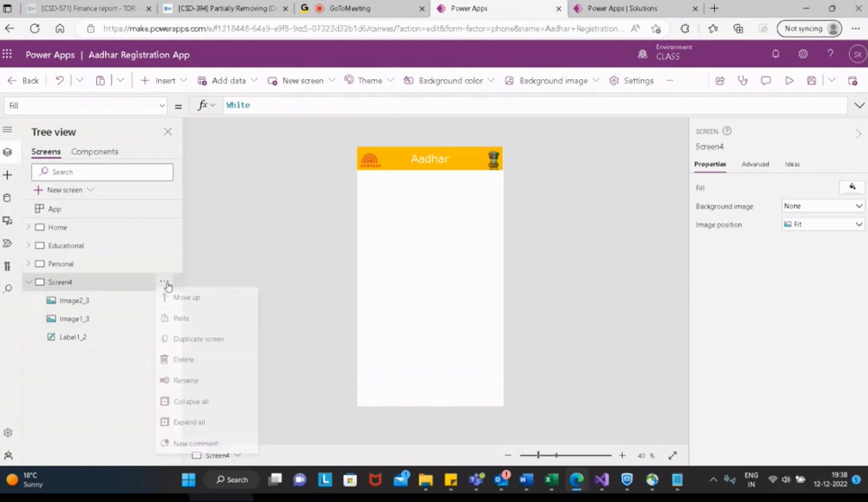
{"action": "left_click", "coordinate": [186, 384]}
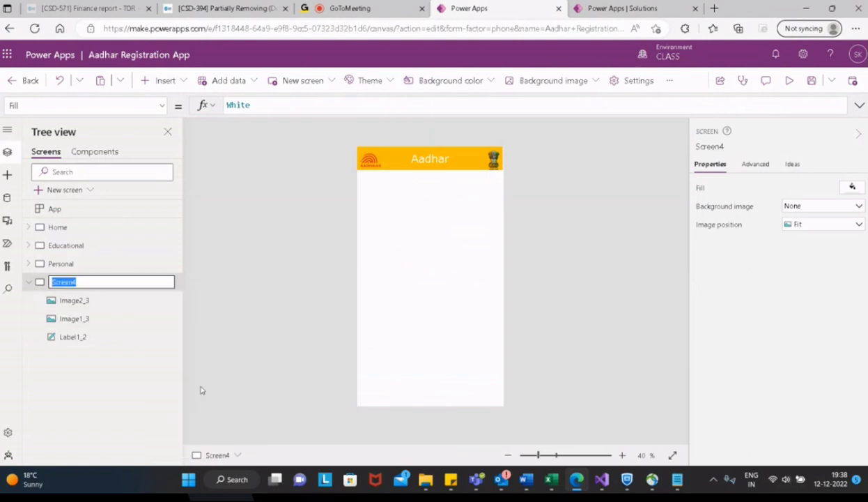
{"action": "type", "text": "Proffessi"}
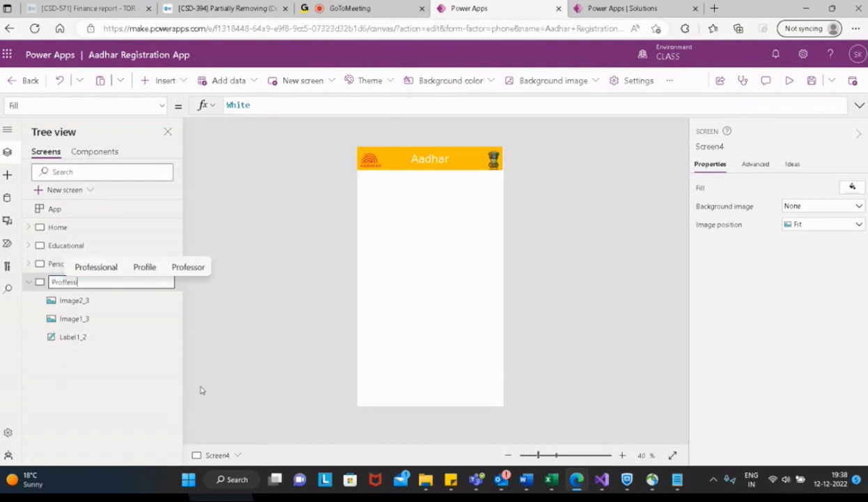
{"action": "type", "text": "onal"}
{"action": "key", "text": "Escape"}
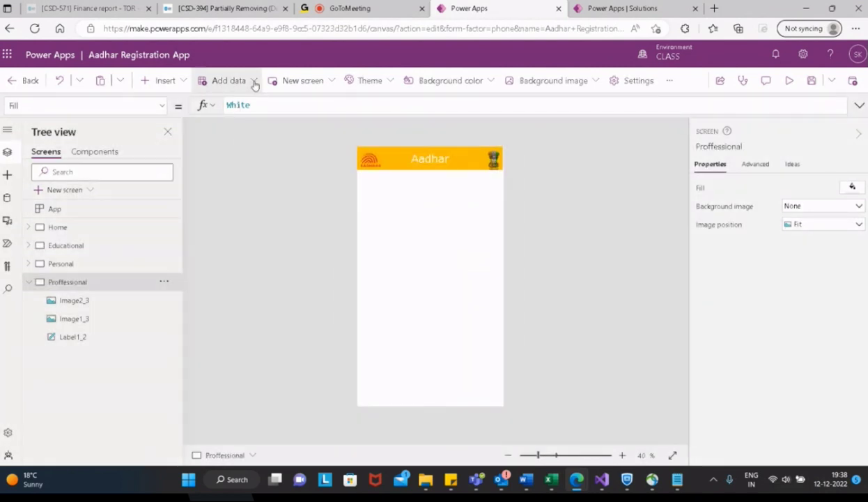
Step: Insert an edit form on the Proffessional screen and place it directly below the header, at about Y 102
{"action": "left_click", "coordinate": [256, 83]}
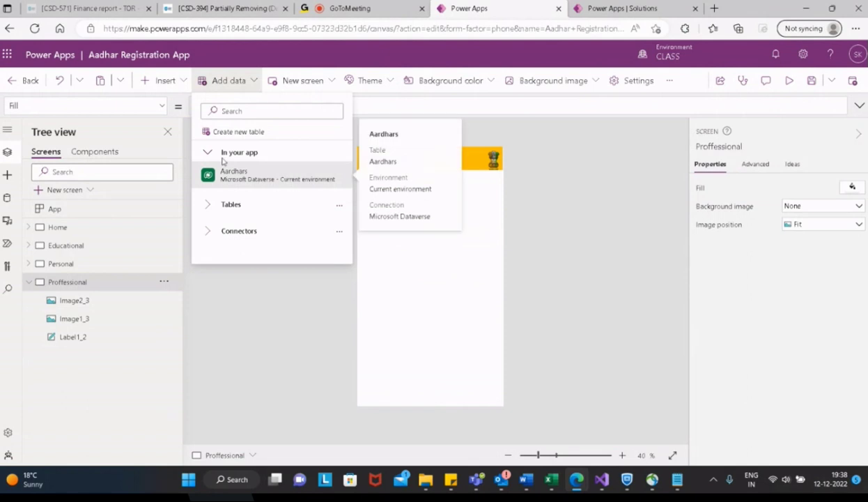
{"action": "left_click", "coordinate": [165, 81]}
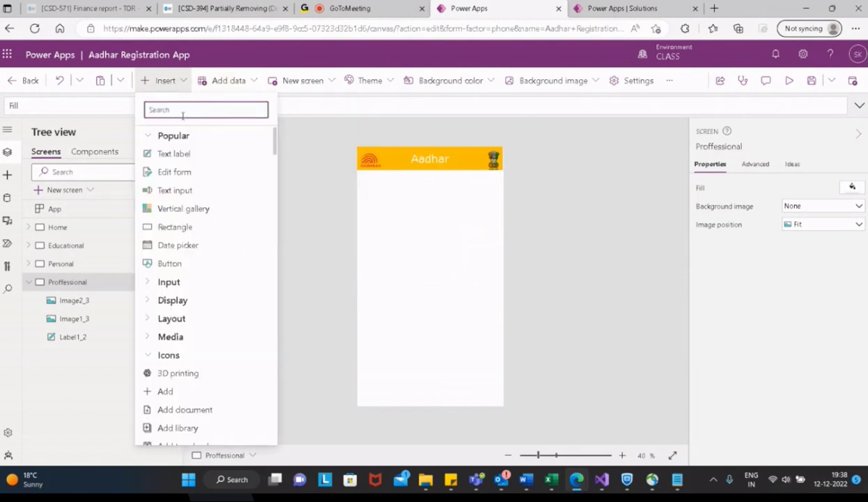
{"action": "left_click", "coordinate": [277, 210]}
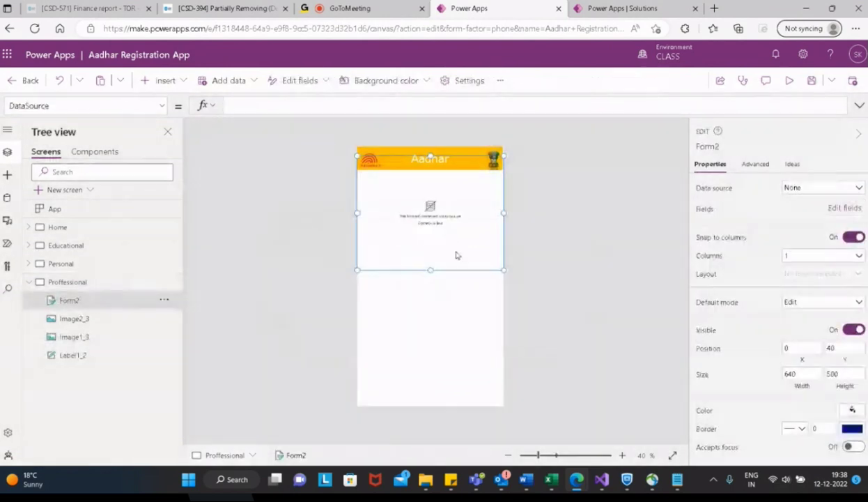
{"action": "left_click_drag", "start_coordinate": [457, 256], "coordinate": [456, 283]}
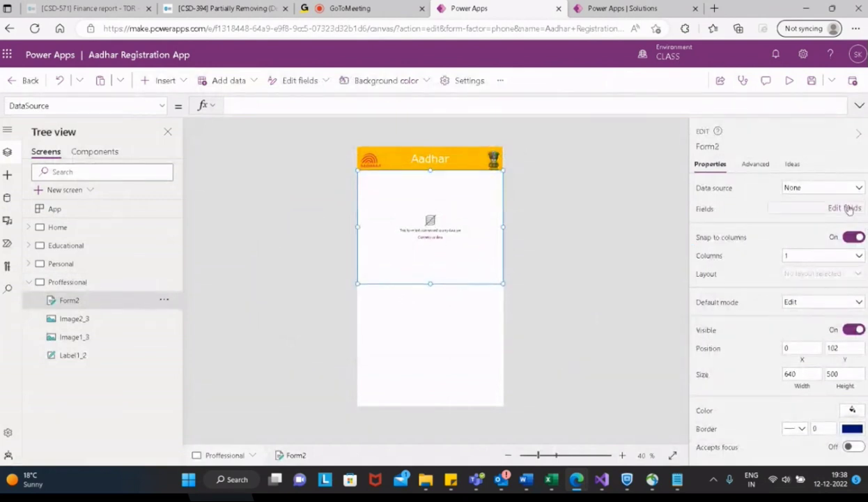
Step: Connect the new form to the Aardhars table and open its list of fields
{"action": "left_click", "coordinate": [829, 188]}
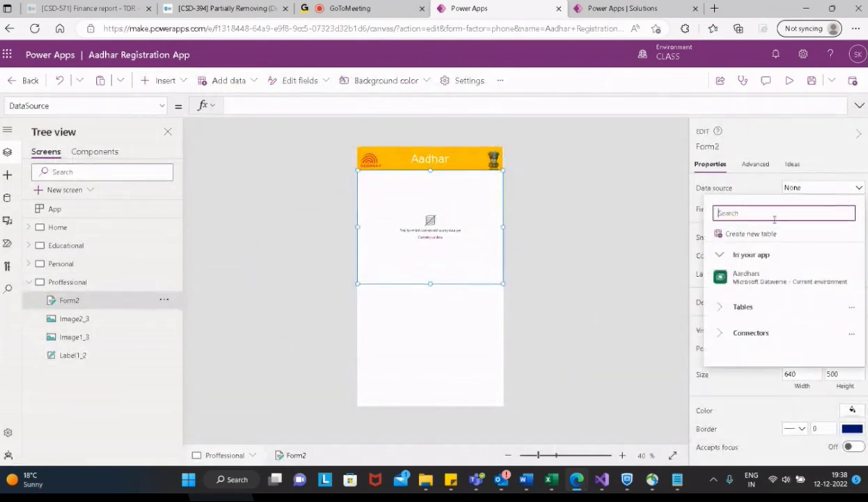
{"action": "left_click", "coordinate": [778, 285]}
{"action": "left_click", "coordinate": [849, 211]}
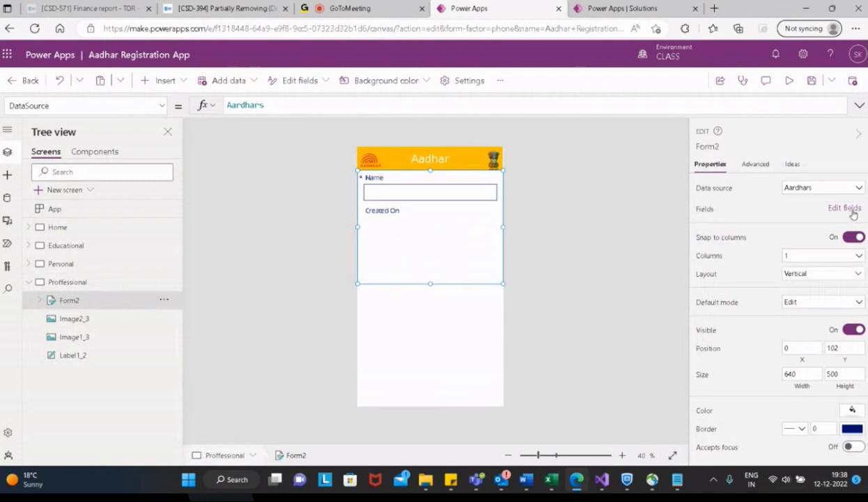
{"action": "left_click", "coordinate": [851, 211]}
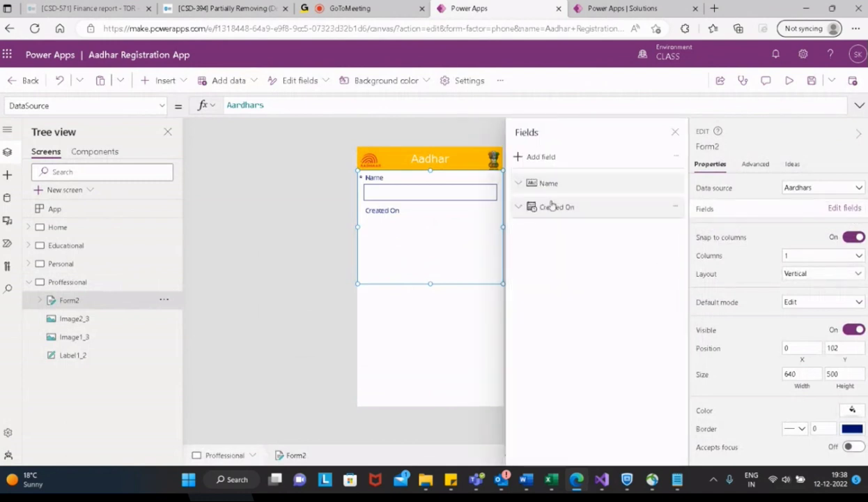
Step: Remove the default Name and Created On fields from the form
{"action": "left_click", "coordinate": [674, 183]}
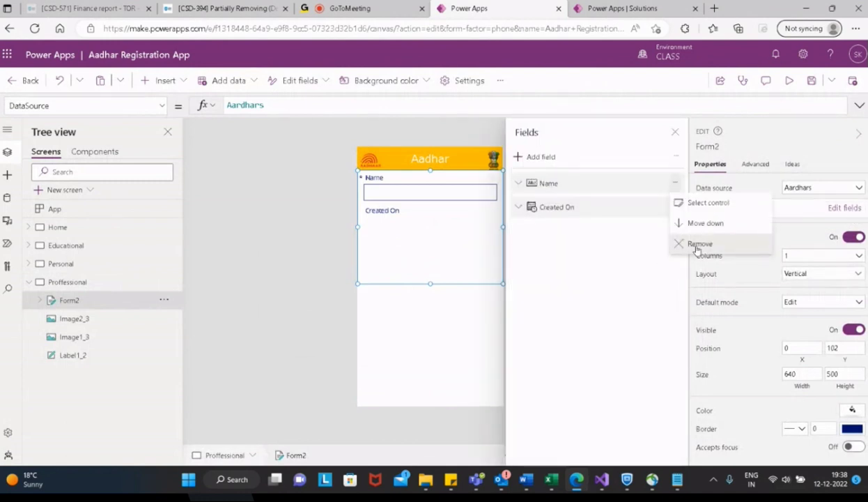
{"action": "left_click", "coordinate": [676, 243]}
{"action": "left_click", "coordinate": [676, 184]}
{"action": "left_click", "coordinate": [683, 242]}
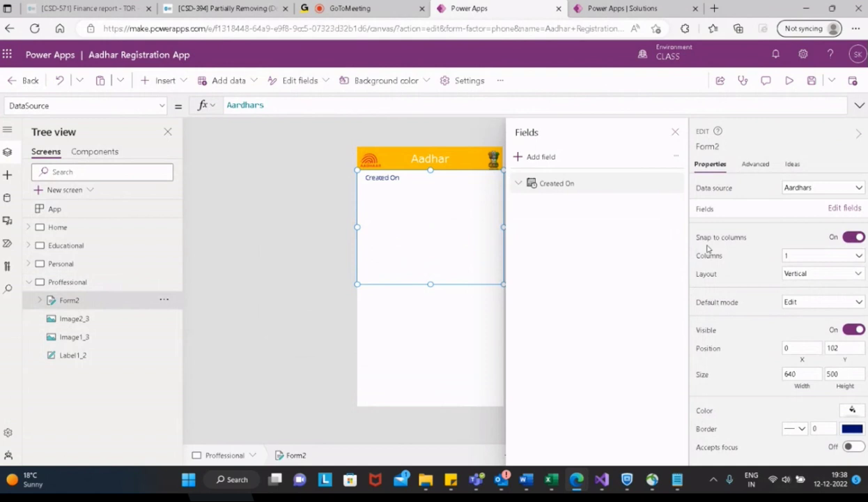
{"action": "left_click", "coordinate": [673, 183]}
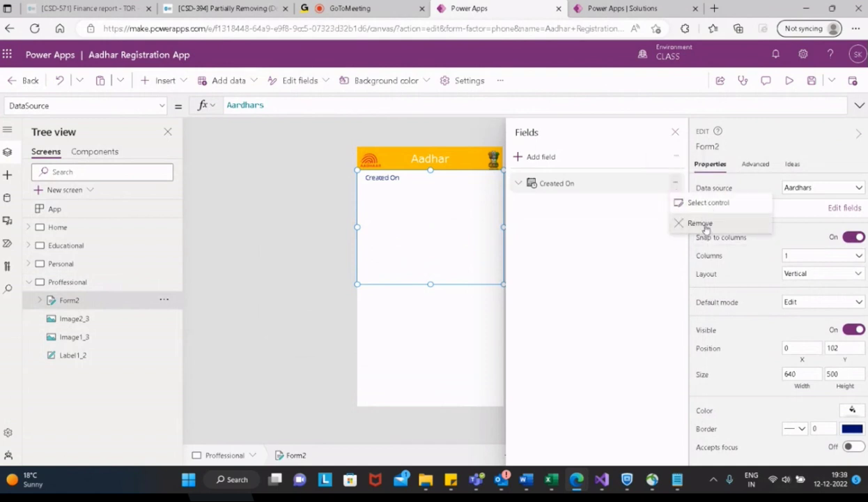
{"action": "left_click", "coordinate": [688, 224]}
Step: Start adding fields to the empty form and choose the Job field
{"action": "left_click", "coordinate": [549, 158]}
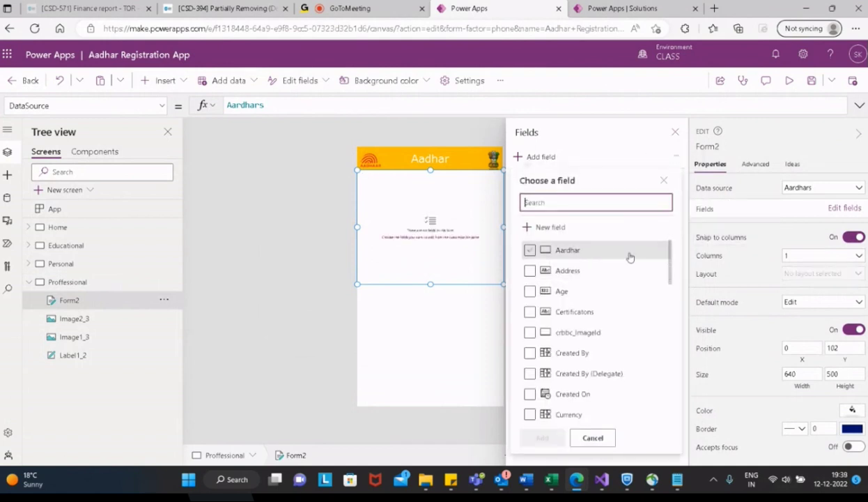
{"action": "scroll", "coordinate": [633, 277], "scroll_direction": "down", "scroll_amount": 2}
{"action": "scroll", "coordinate": [634, 277], "scroll_direction": "down", "scroll_amount": 7}
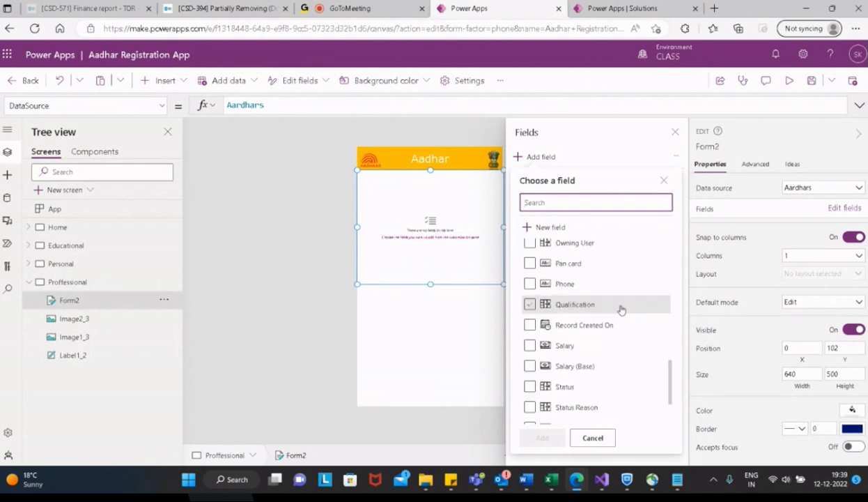
{"action": "scroll", "coordinate": [600, 388], "scroll_direction": "up", "scroll_amount": 9}
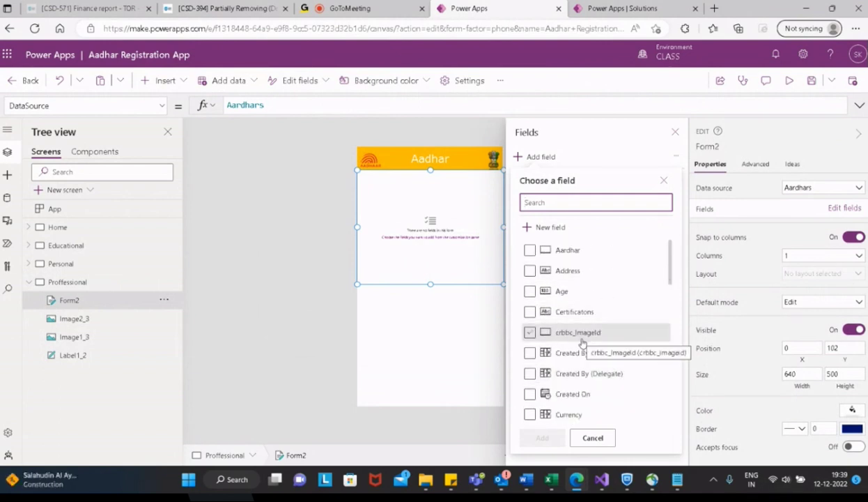
{"action": "scroll", "coordinate": [596, 354], "scroll_direction": "down", "scroll_amount": 1}
{"action": "scroll", "coordinate": [596, 355], "scroll_direction": "down", "scroll_amount": 1}
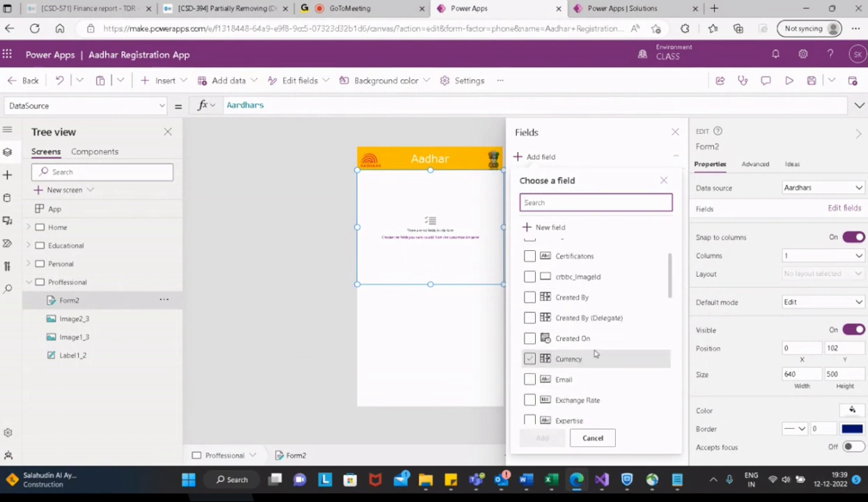
{"action": "scroll", "coordinate": [596, 355], "scroll_direction": "down", "scroll_amount": 3}
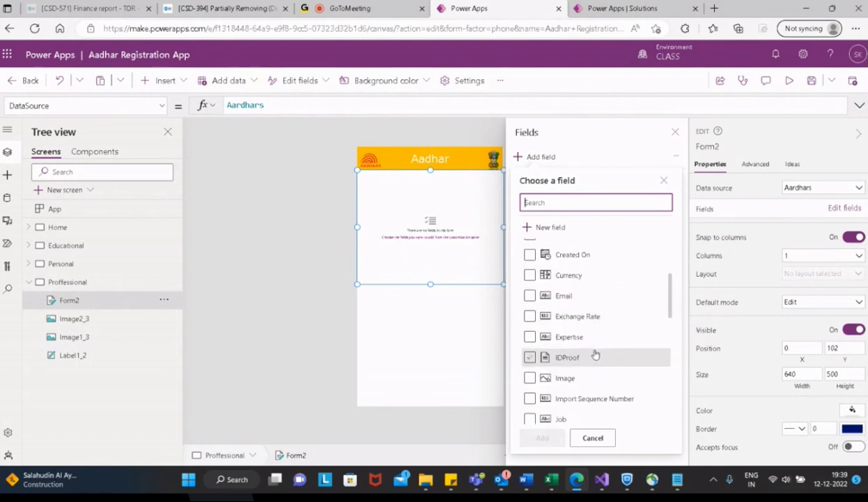
{"action": "scroll", "coordinate": [596, 354], "scroll_direction": "down", "scroll_amount": 1}
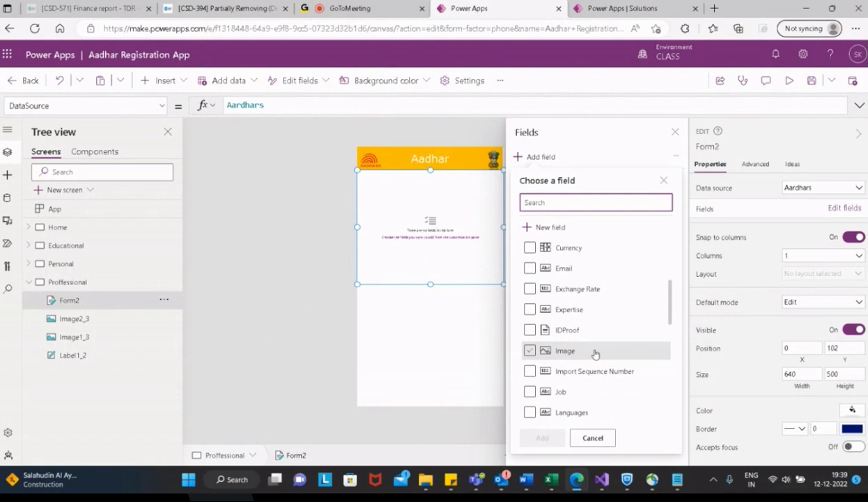
{"action": "scroll", "coordinate": [596, 355], "scroll_direction": "down", "scroll_amount": 2}
{"action": "left_click", "coordinate": [530, 336]}
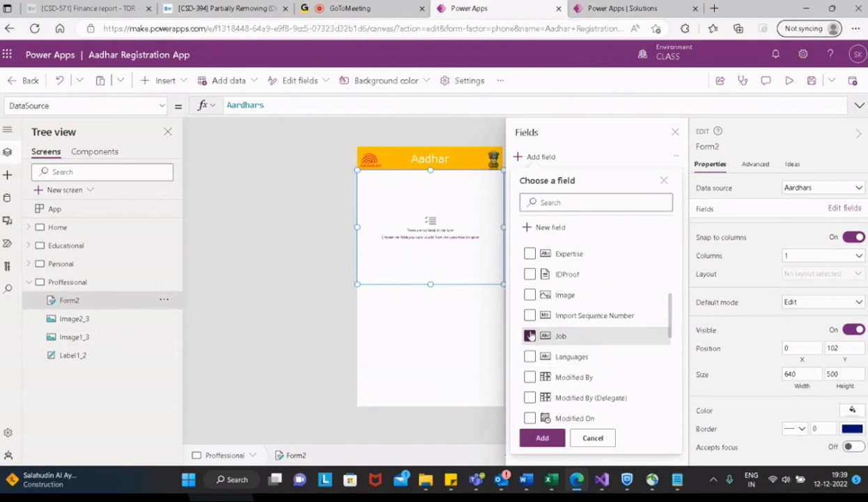
Step: Look through the rest of the available fields for other profession-related ones
{"action": "left_click", "coordinate": [530, 295]}
{"action": "scroll", "coordinate": [633, 331], "scroll_direction": "down", "scroll_amount": 3}
{"action": "scroll", "coordinate": [635, 332], "scroll_direction": "down", "scroll_amount": 4}
{"action": "scroll", "coordinate": [627, 345], "scroll_direction": "down", "scroll_amount": 2}
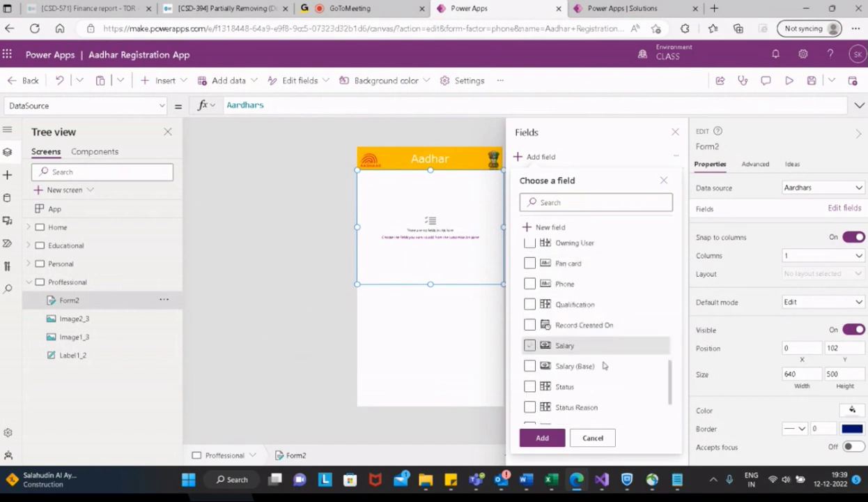
{"action": "left_click", "coordinate": [530, 386]}
{"action": "scroll", "coordinate": [642, 376], "scroll_direction": "down", "scroll_amount": 3}
{"action": "scroll", "coordinate": [642, 376], "scroll_direction": "up", "scroll_amount": 3}
{"action": "scroll", "coordinate": [642, 376], "scroll_direction": "up", "scroll_amount": 2}
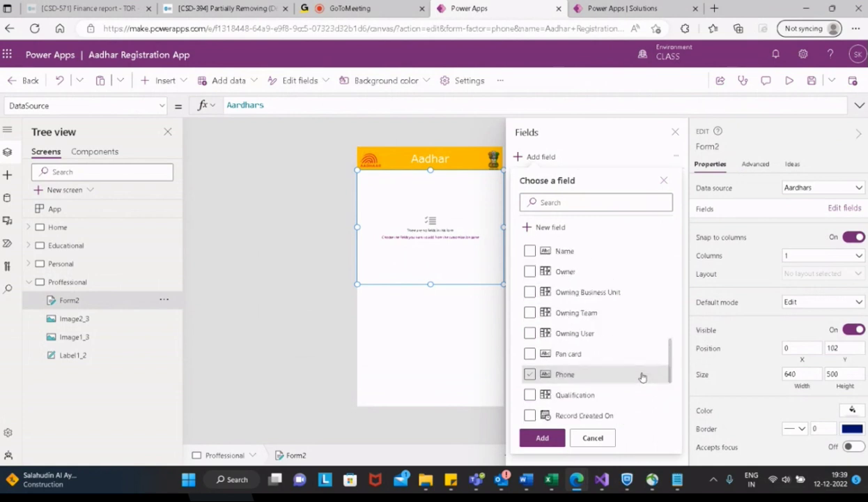
{"action": "scroll", "coordinate": [642, 377], "scroll_direction": "up", "scroll_amount": 2}
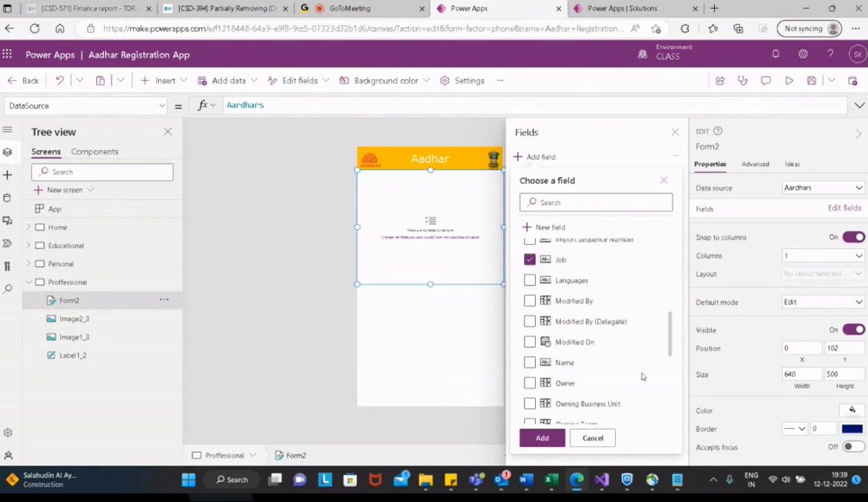
{"action": "scroll", "coordinate": [642, 376], "scroll_direction": "up", "scroll_amount": 4}
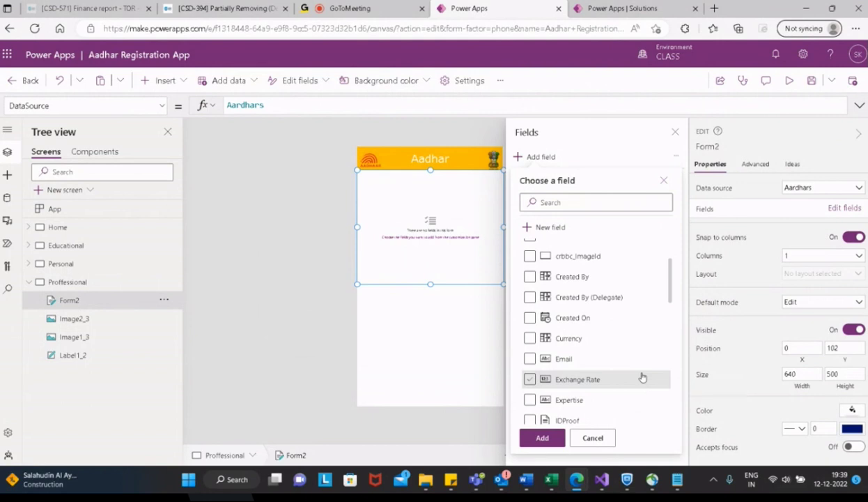
Step: Also choose the Salary field for the form, leaving Salary (Base) and Status unselected
{"action": "scroll", "coordinate": [643, 376], "scroll_direction": "down", "scroll_amount": 1}
{"action": "scroll", "coordinate": [643, 377], "scroll_direction": "down", "scroll_amount": 3}
{"action": "scroll", "coordinate": [641, 375], "scroll_direction": "down", "scroll_amount": 5}
{"action": "left_click", "coordinate": [530, 338]}
{"action": "left_click", "coordinate": [531, 318]}
{"action": "left_click", "coordinate": [614, 296]}
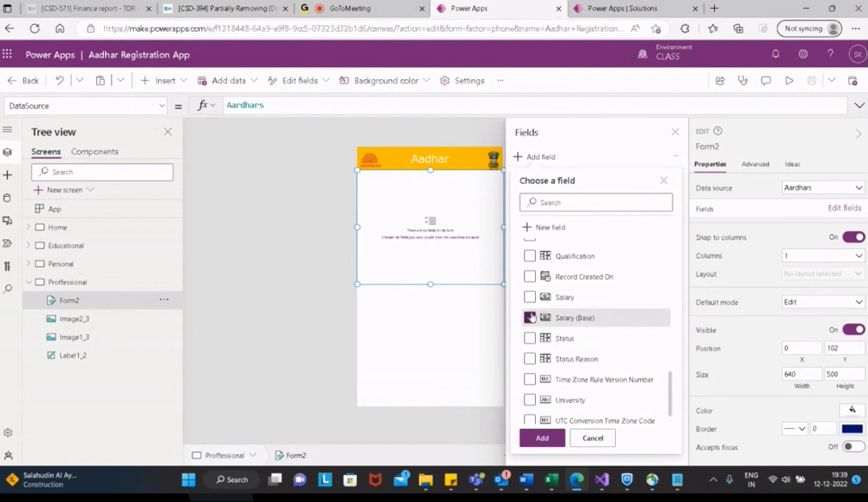
{"action": "left_click", "coordinate": [615, 317]}
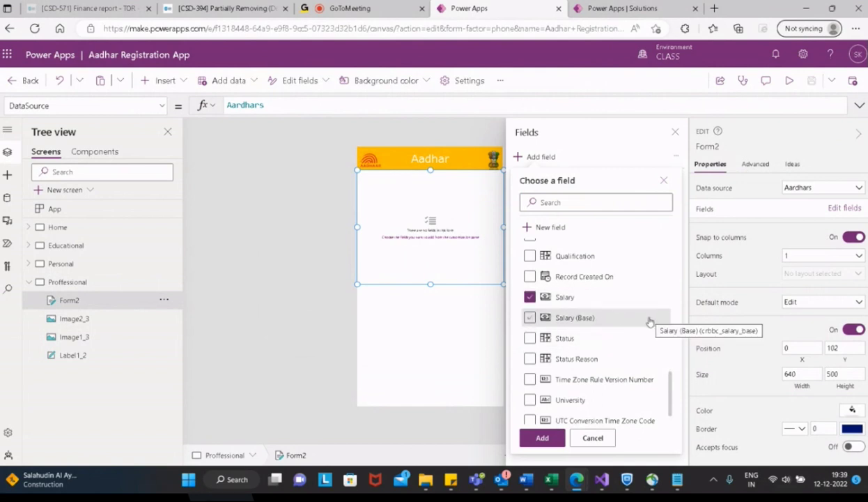
{"action": "scroll", "coordinate": [649, 321], "scroll_direction": "down", "scroll_amount": 1}
{"action": "scroll", "coordinate": [648, 321], "scroll_direction": "up", "scroll_amount": 6}
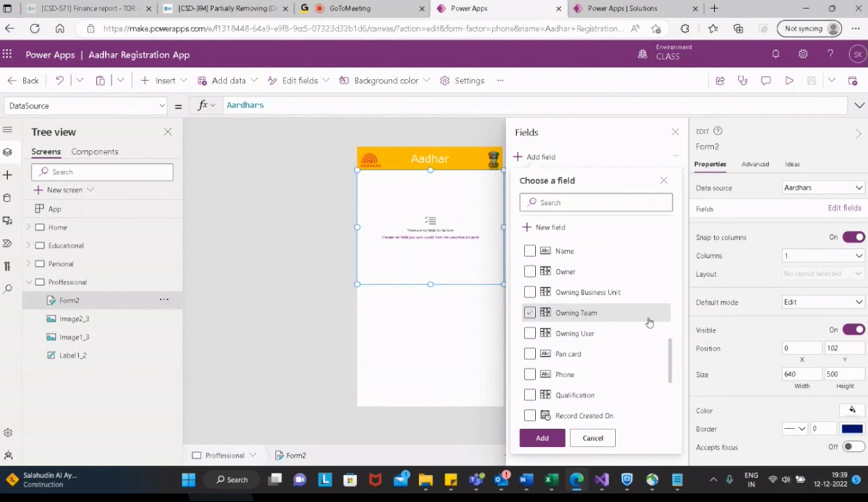
Step: Also choose the Pan card field, add the chosen fields to the form, and collapse the details of all listed fields
{"action": "left_click", "coordinate": [529, 354]}
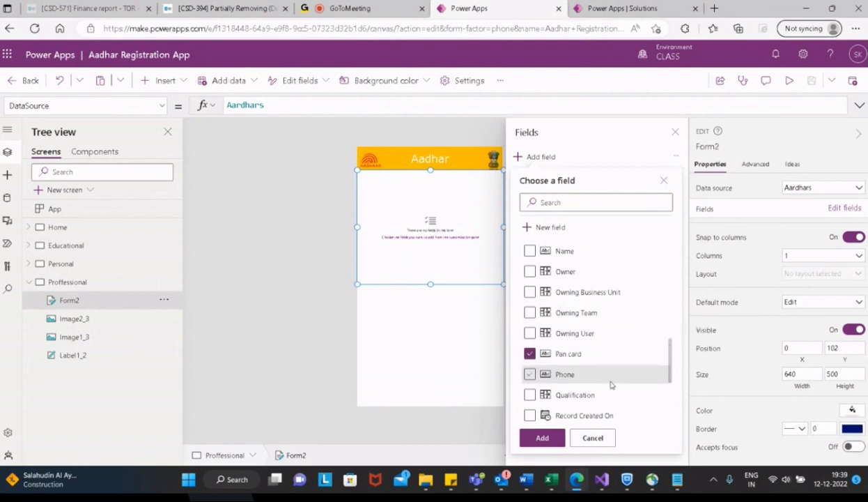
{"action": "left_click", "coordinate": [549, 442]}
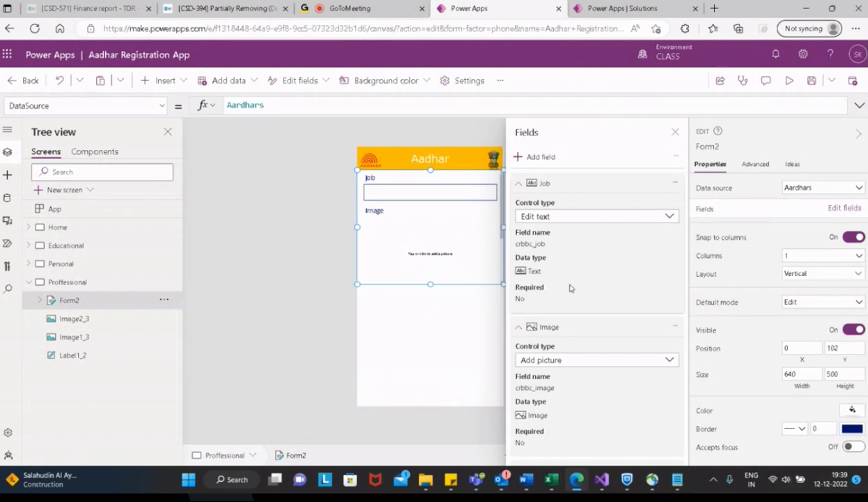
{"action": "left_click", "coordinate": [518, 184]}
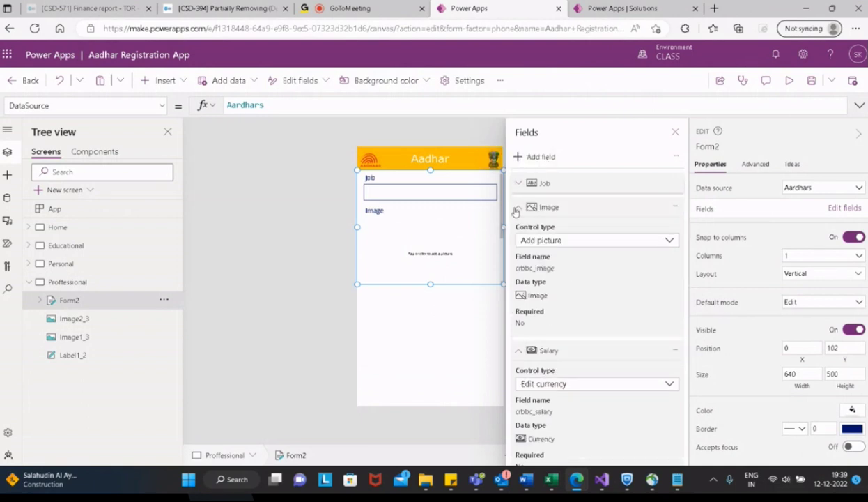
{"action": "left_click", "coordinate": [517, 208]}
{"action": "left_click", "coordinate": [520, 232]}
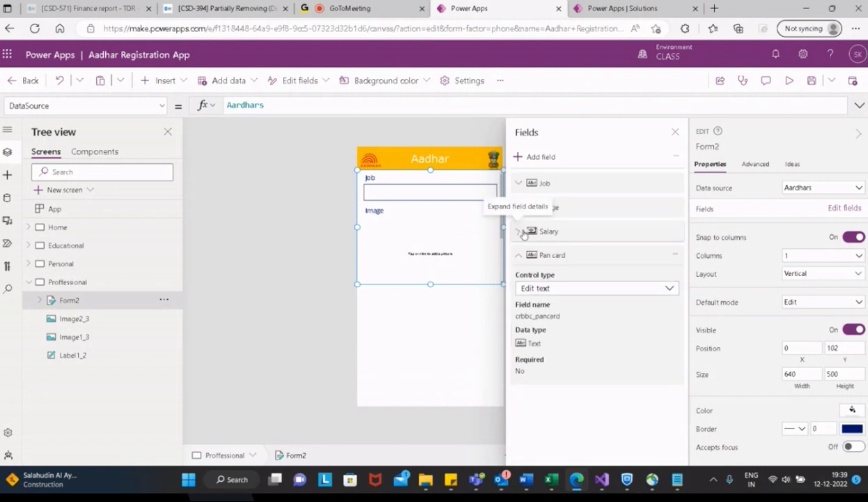
{"action": "left_click", "coordinate": [518, 256]}
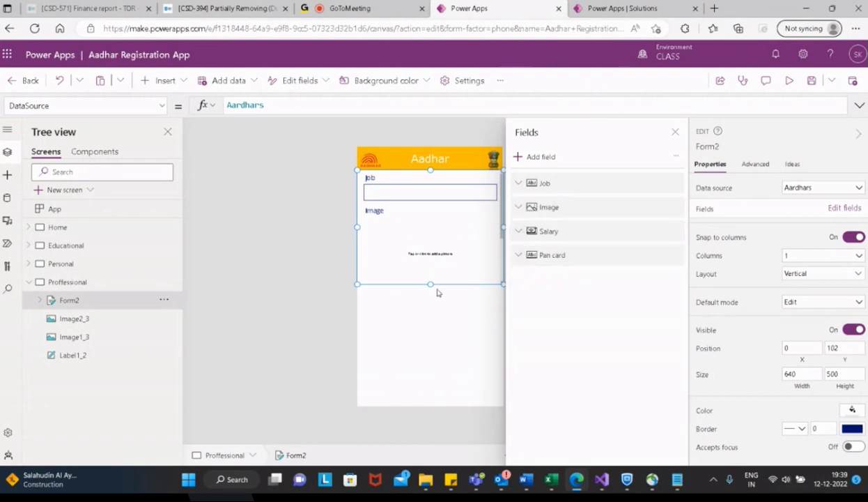
Step: Extend the Proffessional screen's form to a height of 840 and collapse the screen's control list
{"action": "left_click_drag", "start_coordinate": [432, 284], "coordinate": [408, 357]}
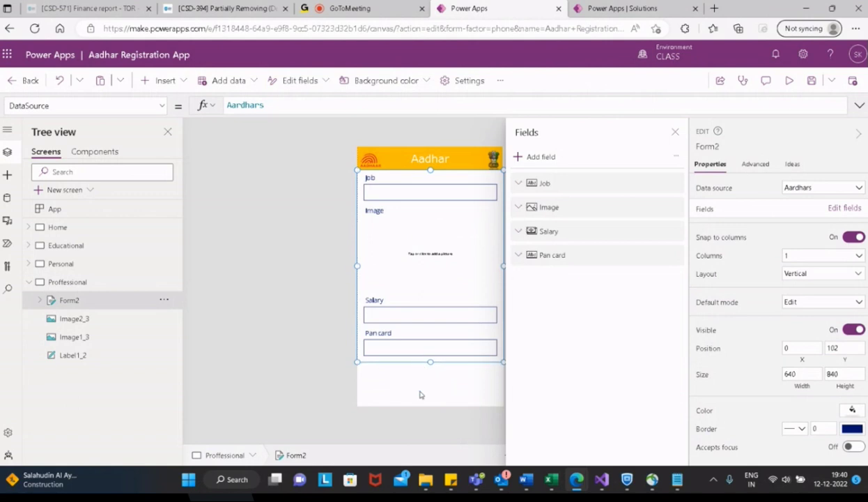
{"action": "left_click", "coordinate": [422, 387]}
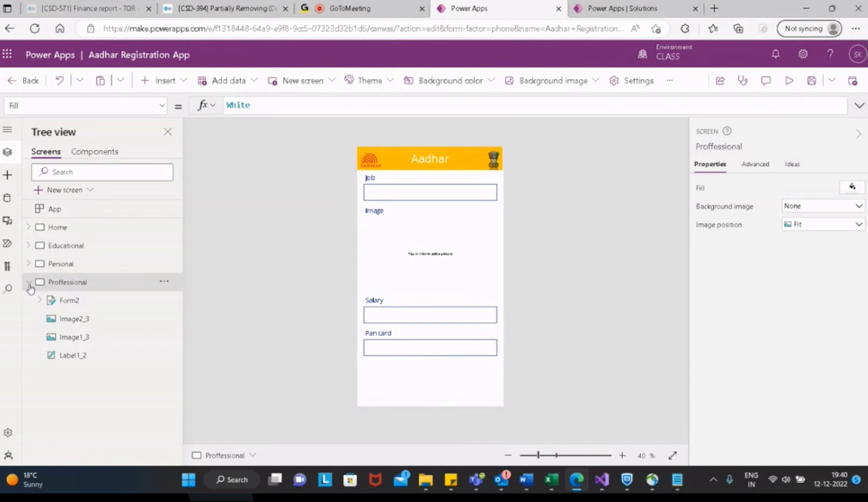
{"action": "left_click", "coordinate": [29, 282]}
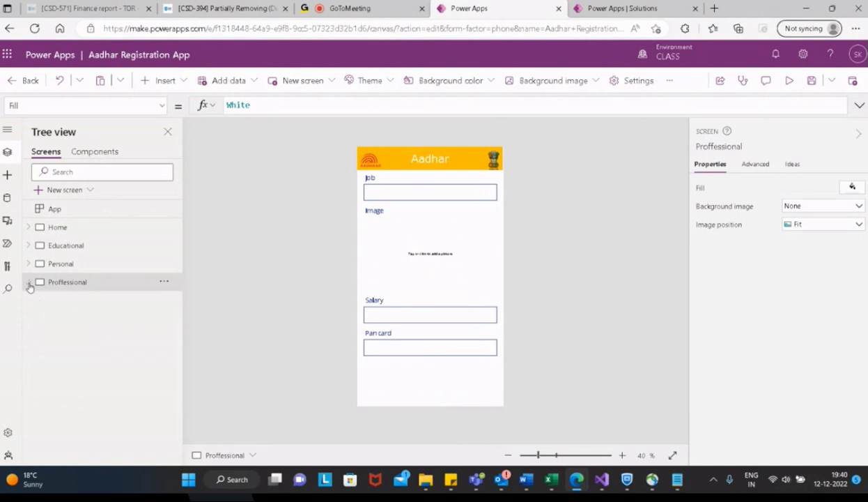
Step: Make the Home screen's Sign In button open the Personal screen with the OnSelect formula Navigate(Personal)
{"action": "left_click", "coordinate": [59, 228]}
{"action": "left_click", "coordinate": [393, 369]}
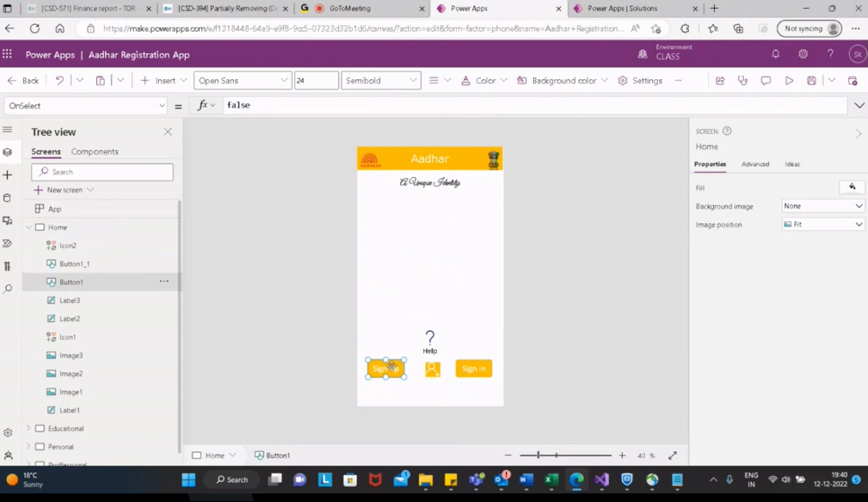
{"action": "left_click", "coordinate": [478, 371]}
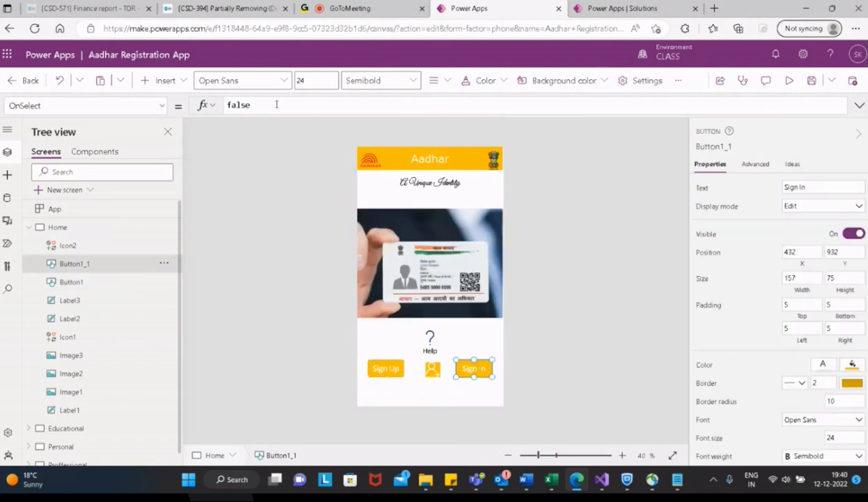
{"action": "double_click", "coordinate": [213, 108]}
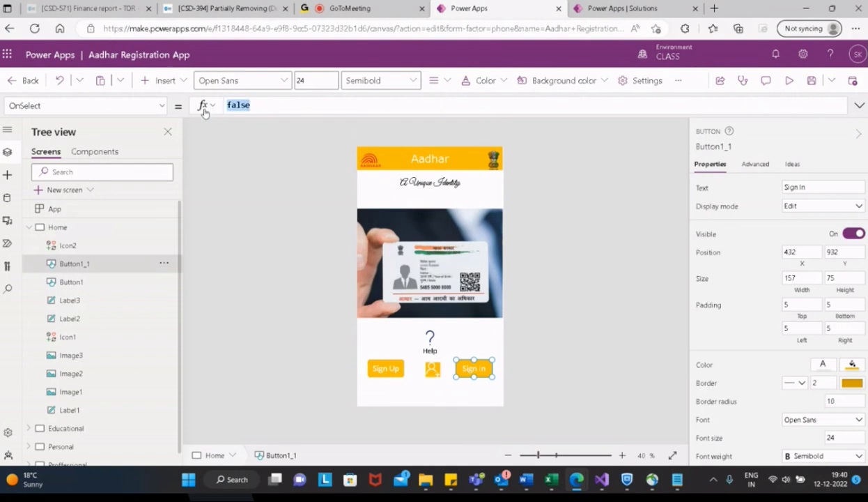
{"action": "type", "text": "Navigate("}
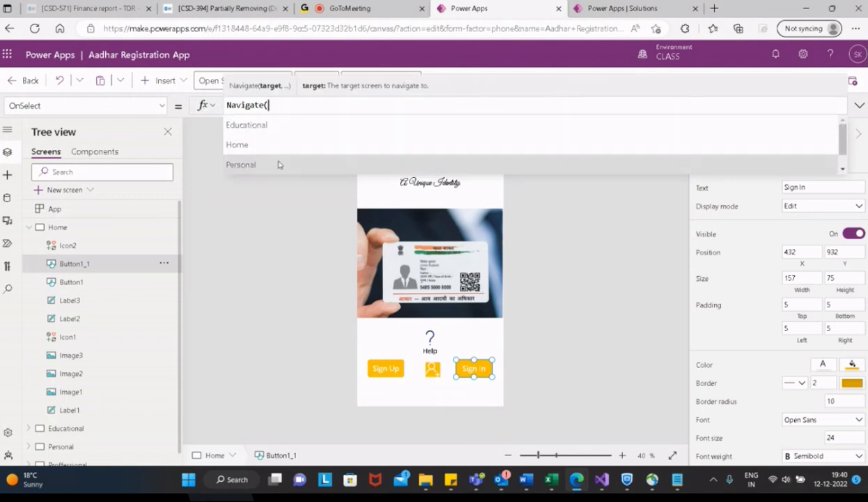
{"action": "left_click", "coordinate": [251, 169]}
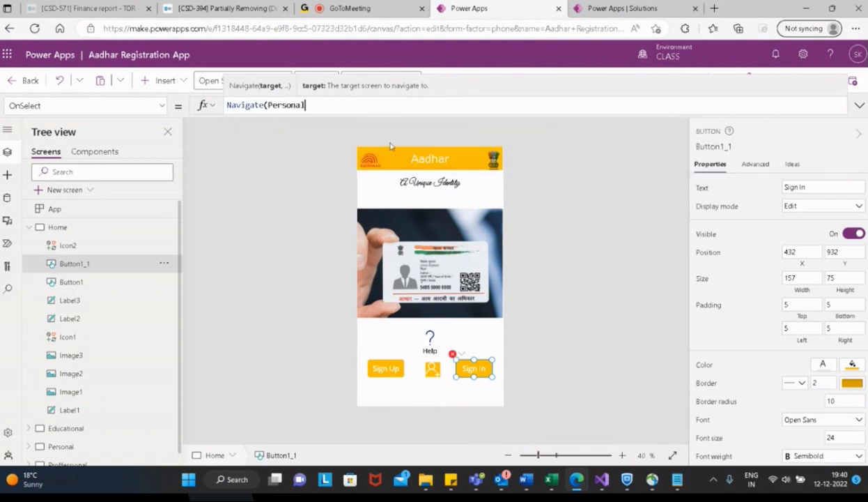
{"action": "type", "text": ")"}
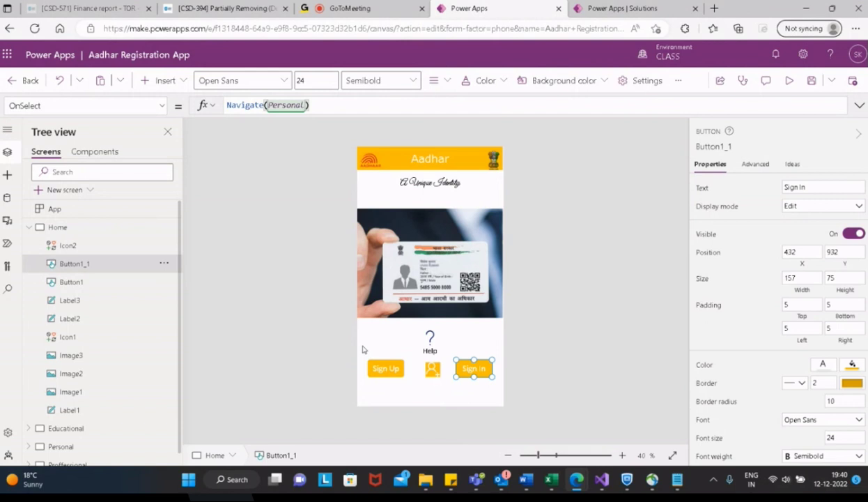
{"action": "left_click", "coordinate": [442, 402]}
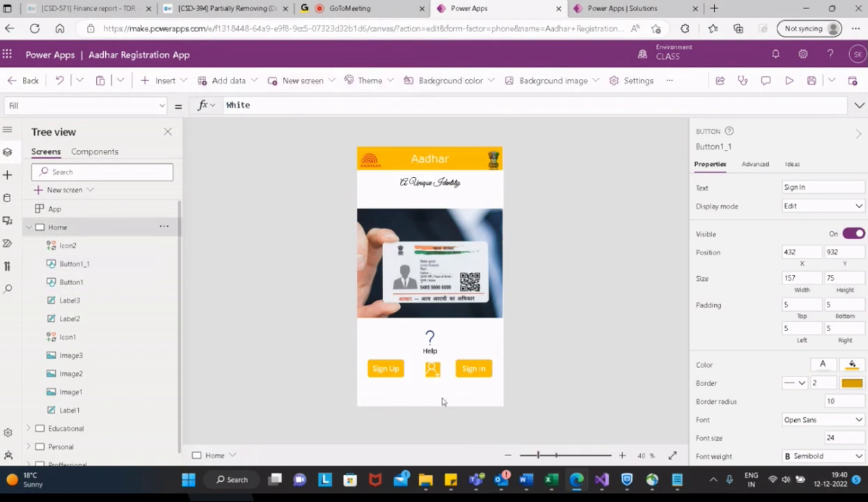
Step: Review the OnSelect formulas of the Sign Up and Sign In buttons, and open the Personal screen
{"action": "left_click", "coordinate": [389, 374]}
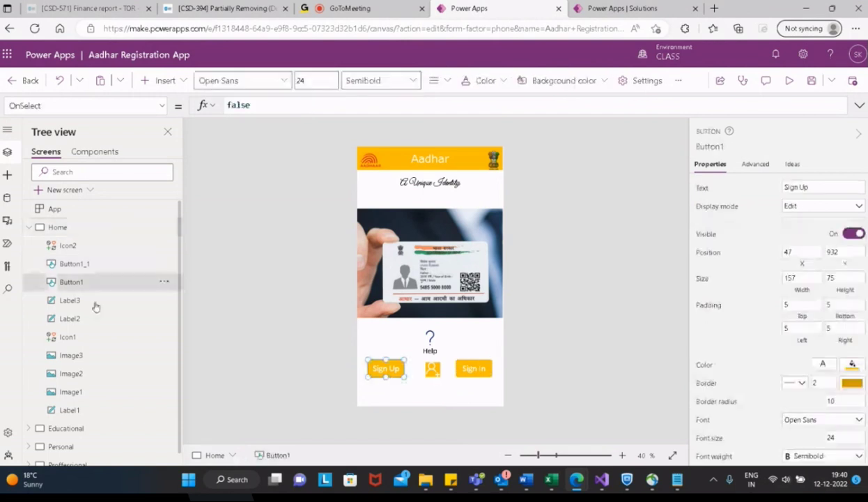
{"action": "left_click", "coordinate": [31, 229]}
{"action": "left_click", "coordinate": [467, 367]}
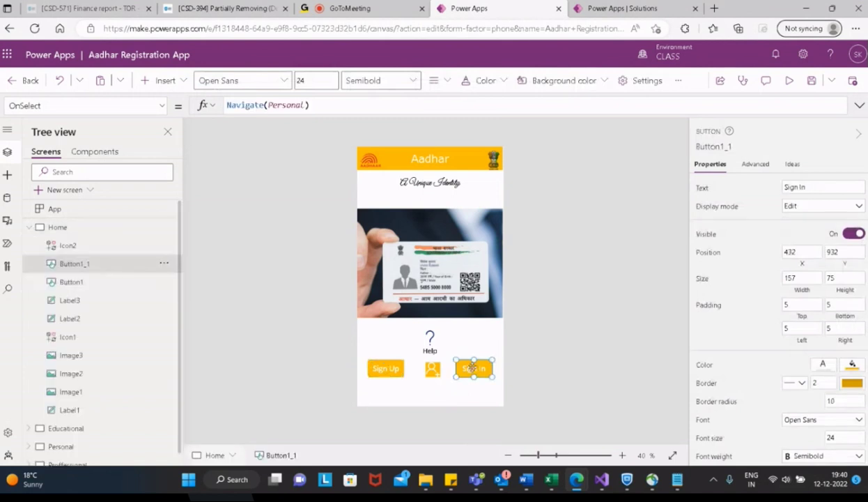
{"action": "left_click", "coordinate": [31, 229]}
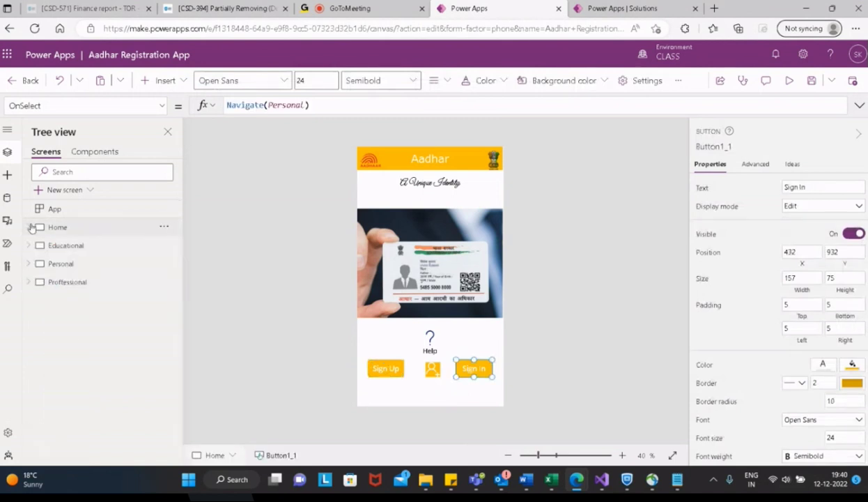
{"action": "left_click", "coordinate": [56, 264]}
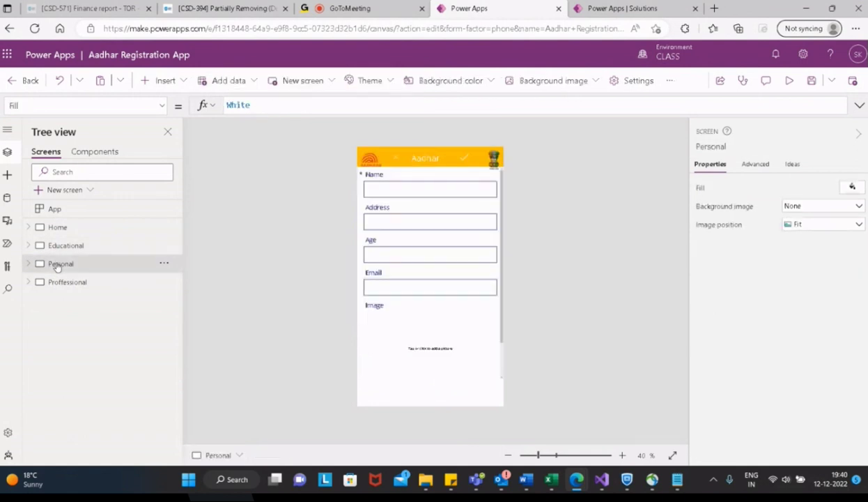
Step: Try to shorten the Image card in the Personal screen's form
{"action": "left_click", "coordinate": [450, 346]}
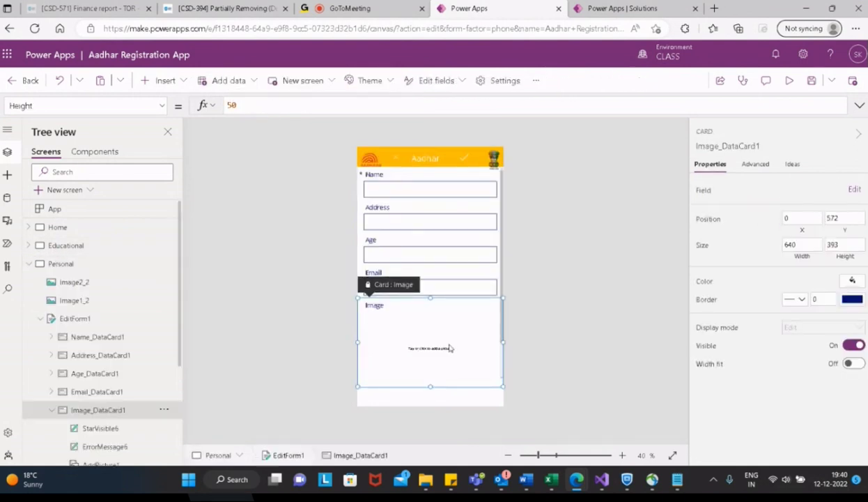
{"action": "left_click_drag", "start_coordinate": [430, 385], "coordinate": [433, 373]}
{"action": "left_click", "coordinate": [490, 403]}
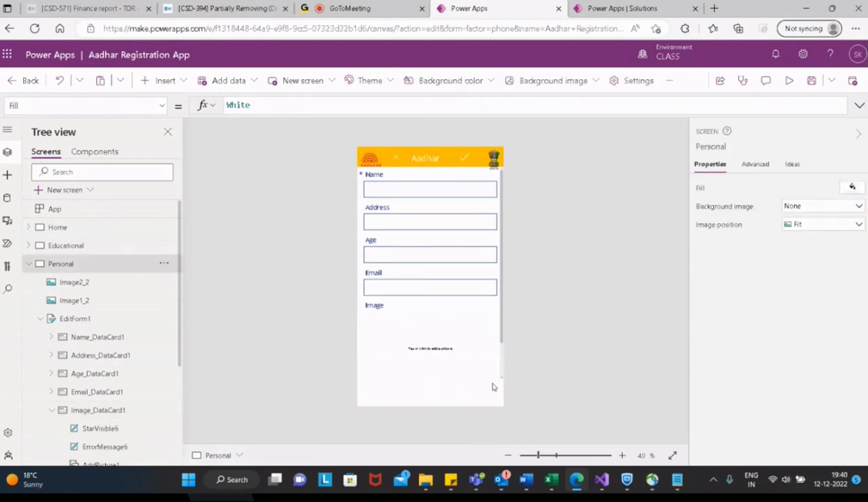
{"action": "left_click", "coordinate": [360, 280]}
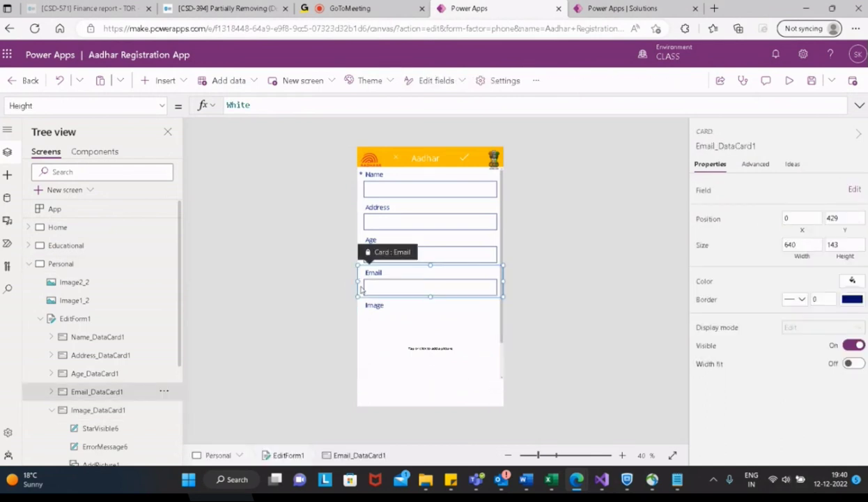
{"action": "left_click", "coordinate": [490, 376]}
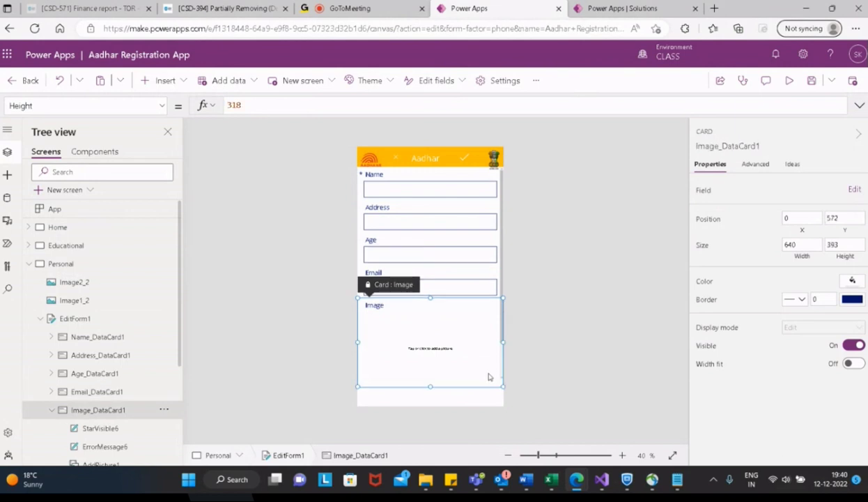
{"action": "left_click", "coordinate": [442, 399]}
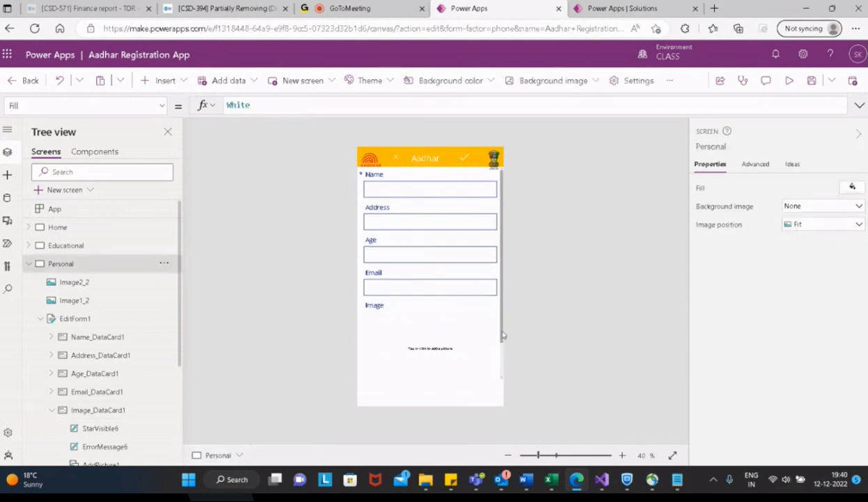
Step: Shorten the Personal screen's edit form to a height of 755
{"action": "left_click_drag", "start_coordinate": [499, 358], "coordinate": [492, 378]}
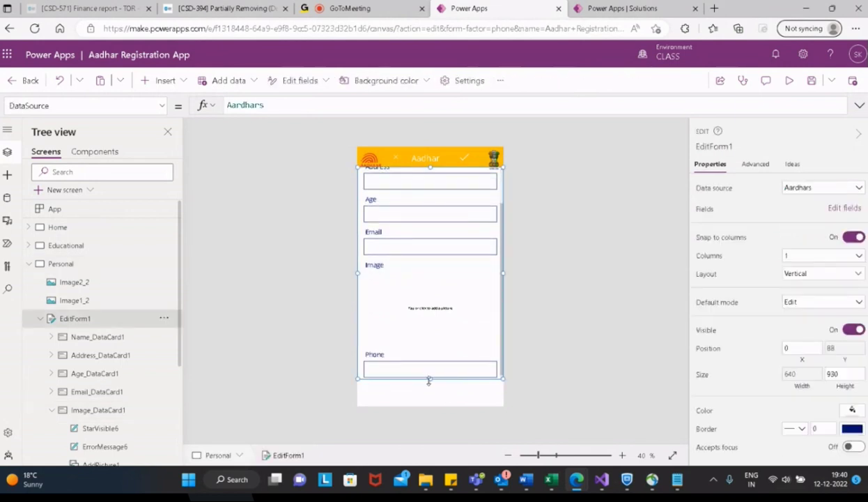
{"action": "left_click_drag", "start_coordinate": [429, 380], "coordinate": [436, 363]}
{"action": "left_click_drag", "start_coordinate": [438, 343], "coordinate": [436, 338]}
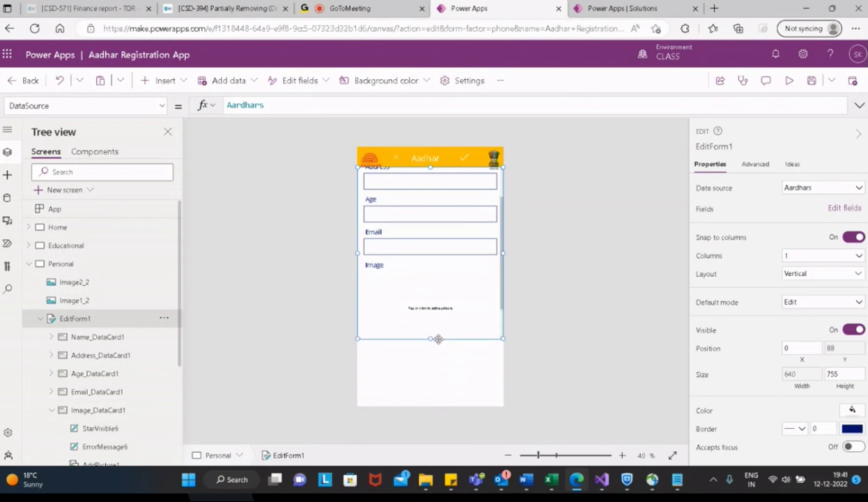
Step: Examine how the fields of the shortened Personal form fit and scroll, down to the Phone field
{"action": "scroll", "coordinate": [487, 314], "scroll_direction": "down", "scroll_amount": 1}
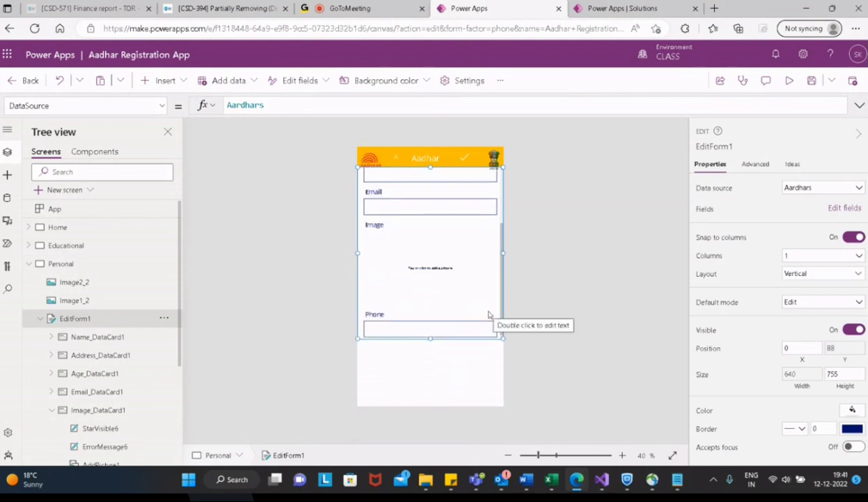
{"action": "scroll", "coordinate": [488, 311], "scroll_direction": "up", "scroll_amount": 2}
{"action": "scroll", "coordinate": [489, 313], "scroll_direction": "down", "scroll_amount": 2}
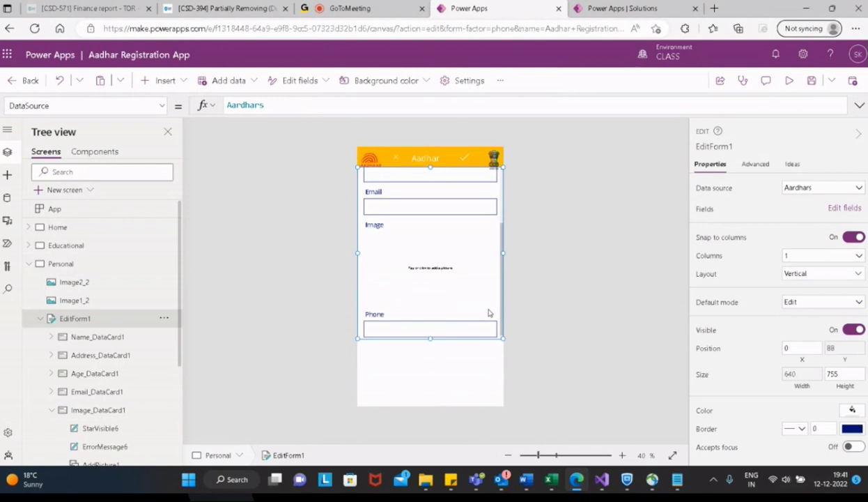
{"action": "scroll", "coordinate": [488, 312], "scroll_direction": "up", "scroll_amount": 2}
{"action": "scroll", "coordinate": [488, 313], "scroll_direction": "down", "scroll_amount": 2}
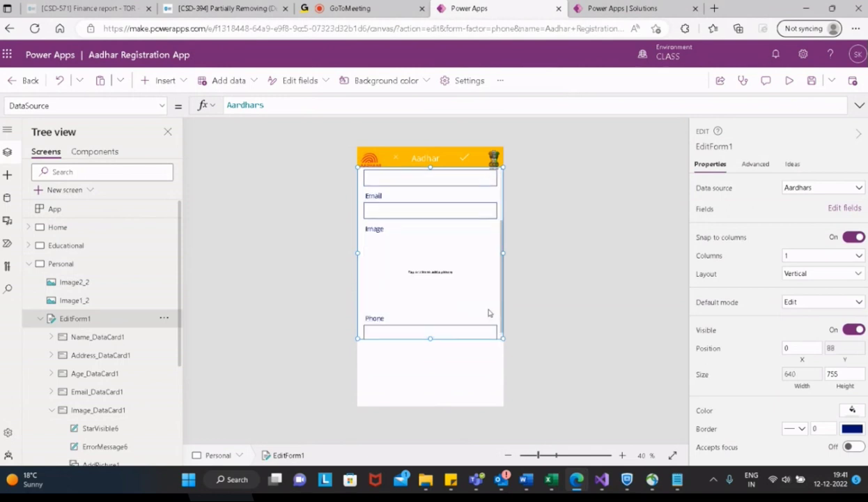
{"action": "scroll", "coordinate": [488, 312], "scroll_direction": "down", "scroll_amount": 1}
{"action": "scroll", "coordinate": [489, 311], "scroll_direction": "up", "scroll_amount": 2}
{"action": "scroll", "coordinate": [442, 277], "scroll_direction": "down", "scroll_amount": 1}
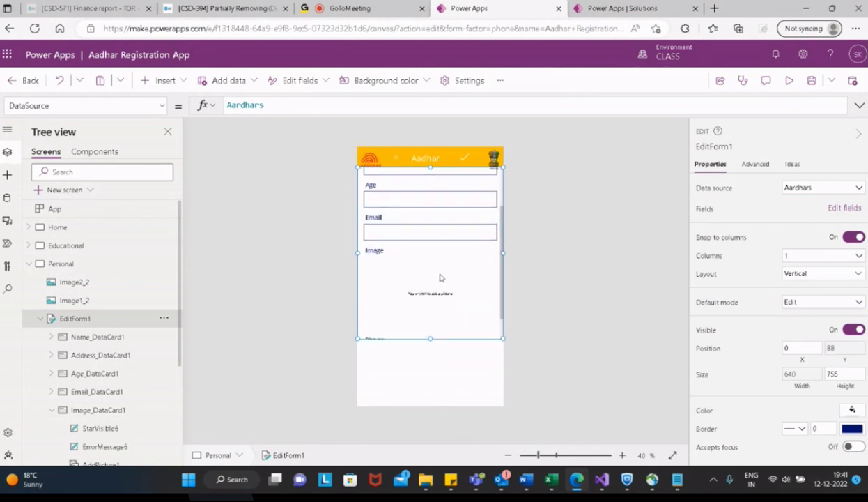
Step: Delete the Image card from the Personal screen's form
{"action": "left_click", "coordinate": [440, 277]}
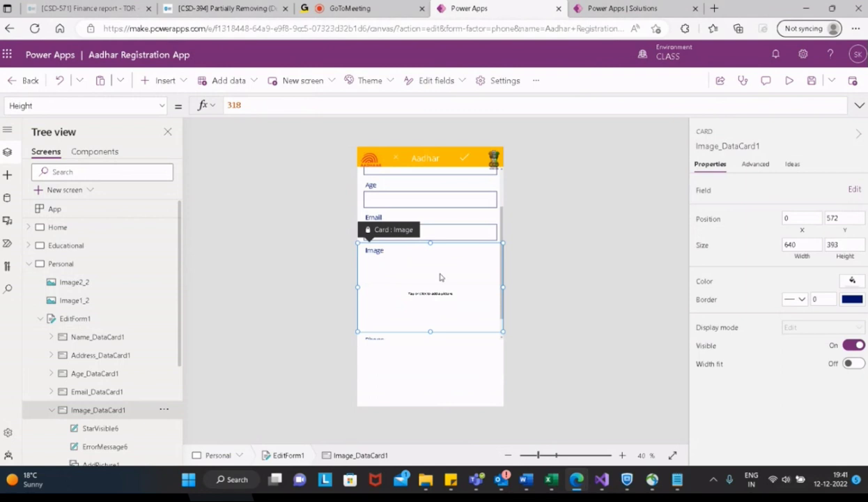
{"action": "key", "text": "Delete"}
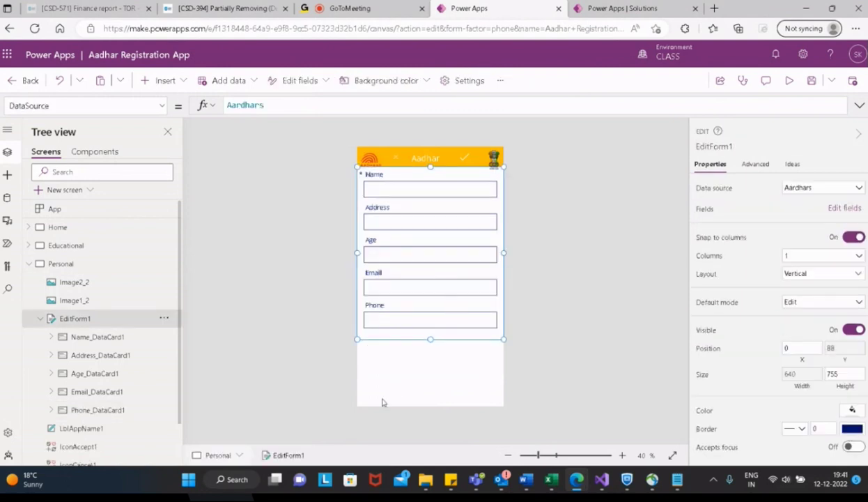
{"action": "left_click", "coordinate": [383, 401]}
Step: Extend the Personal screen's edit form to a height of 840
{"action": "left_click", "coordinate": [428, 335]}
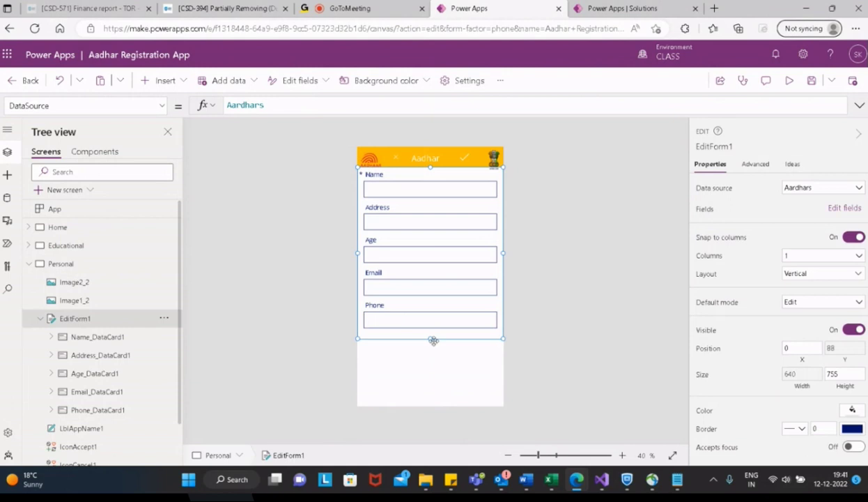
{"action": "left_click_drag", "start_coordinate": [430, 341], "coordinate": [430, 358]}
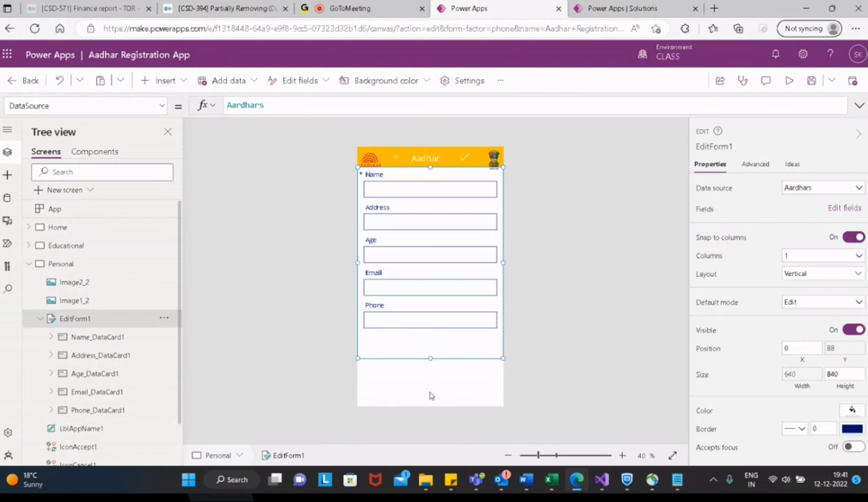
{"action": "left_click", "coordinate": [369, 398]}
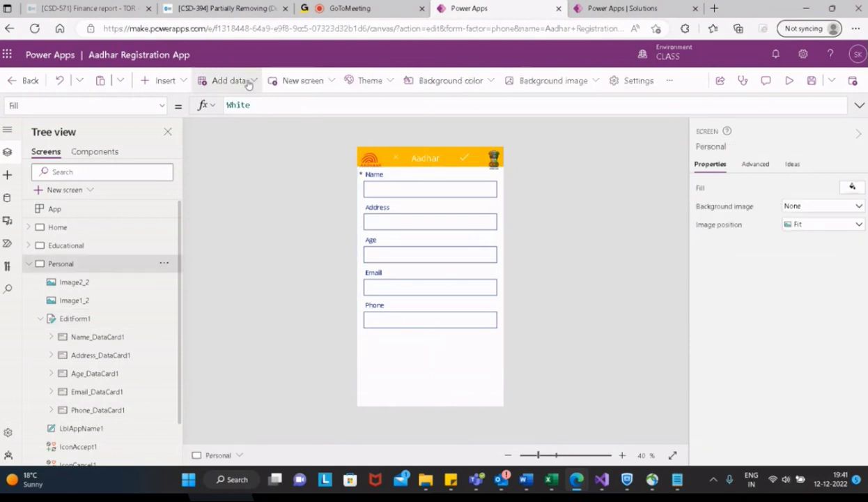
Step: Insert a Home icon on the Personal screen and place it centrally below the form at about X 288, Y 1007
{"action": "left_click", "coordinate": [184, 84]}
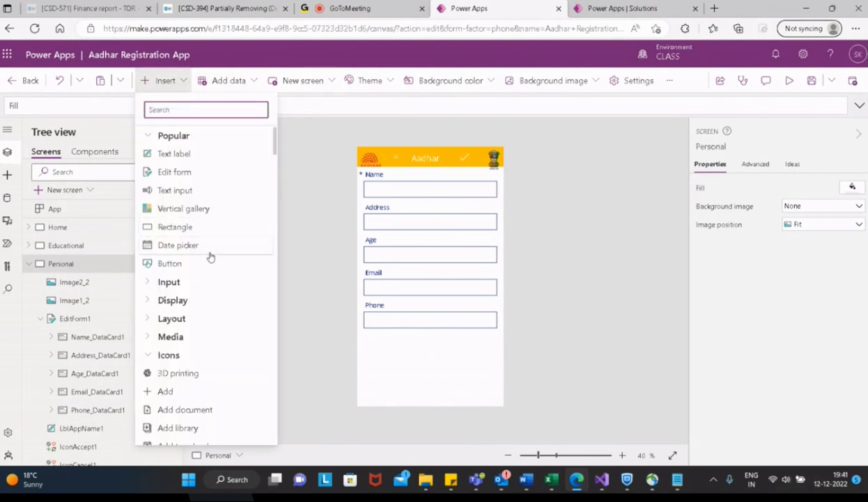
{"action": "left_click", "coordinate": [148, 357]}
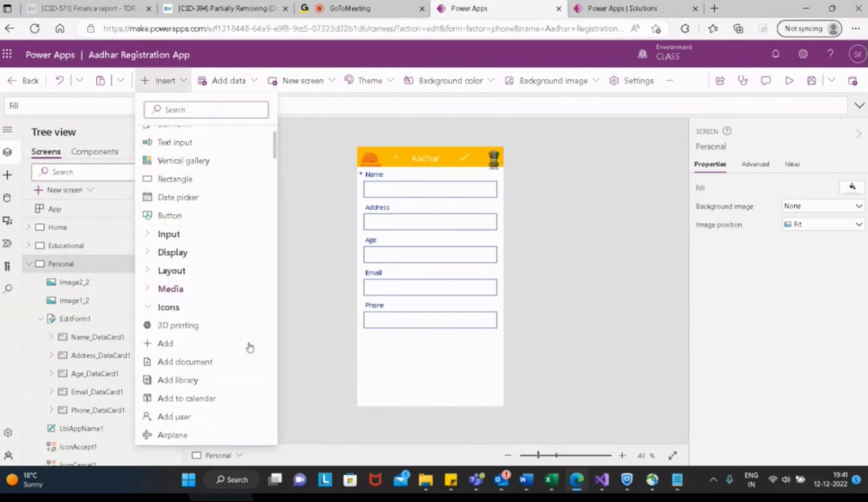
{"action": "scroll", "coordinate": [249, 346], "scroll_direction": "down", "scroll_amount": 1}
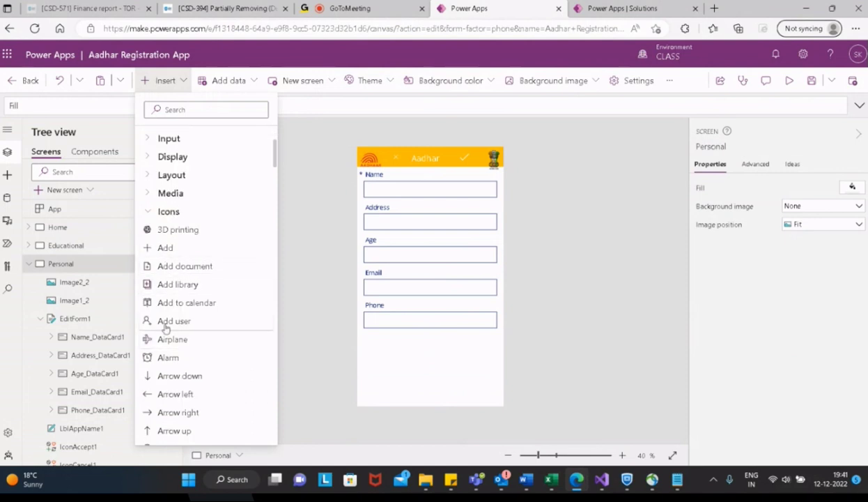
{"action": "scroll", "coordinate": [166, 342], "scroll_direction": "down", "scroll_amount": 2}
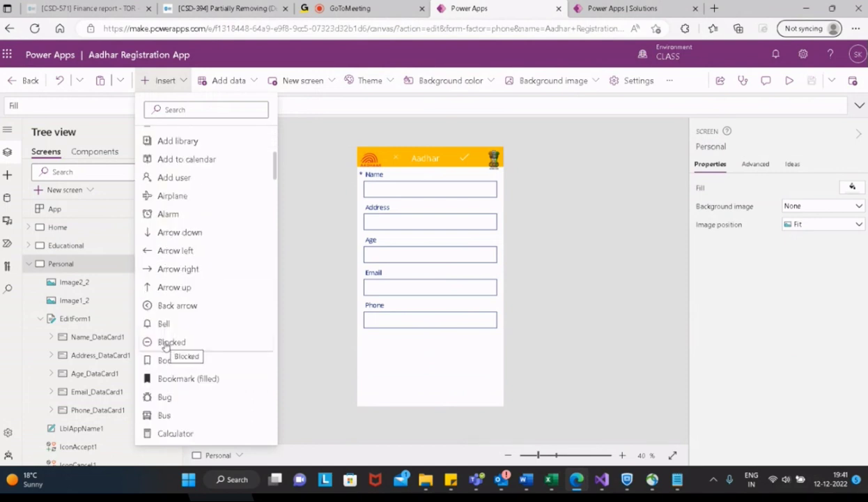
{"action": "scroll", "coordinate": [161, 354], "scroll_direction": "down", "scroll_amount": 1}
{"action": "scroll", "coordinate": [161, 355], "scroll_direction": "down", "scroll_amount": 5}
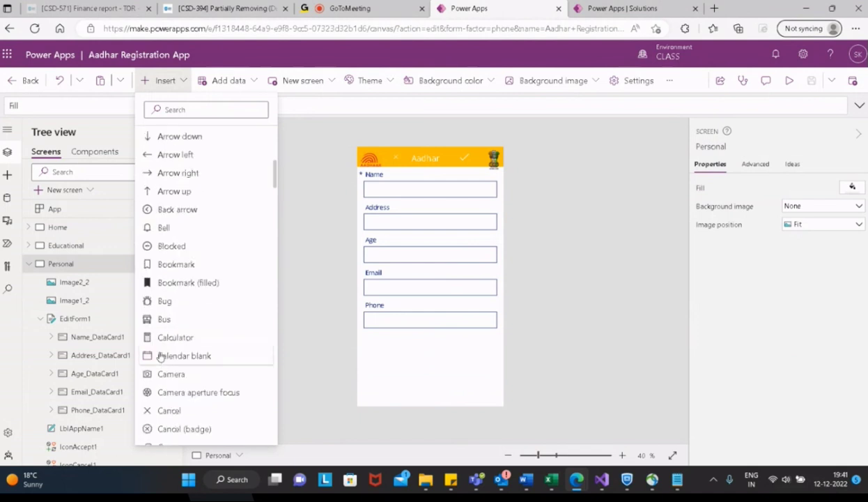
{"action": "scroll", "coordinate": [161, 355], "scroll_direction": "down", "scroll_amount": 9}
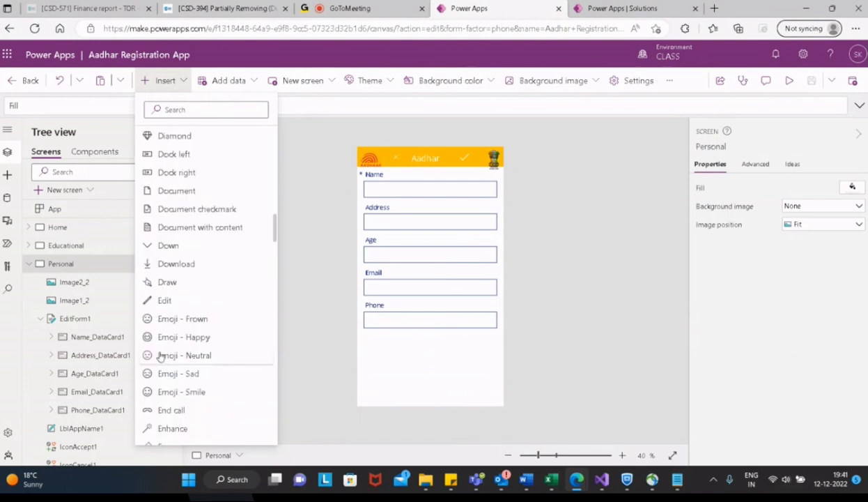
{"action": "scroll", "coordinate": [161, 355], "scroll_direction": "down", "scroll_amount": 8}
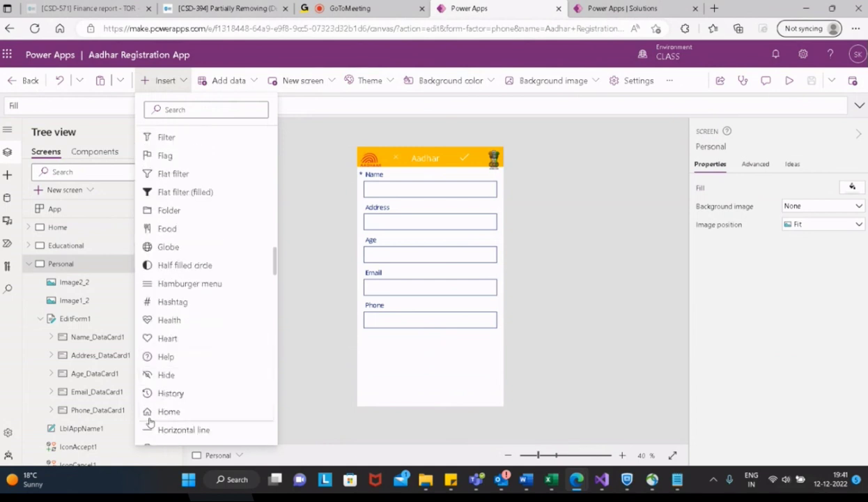
{"action": "left_click", "coordinate": [169, 411]}
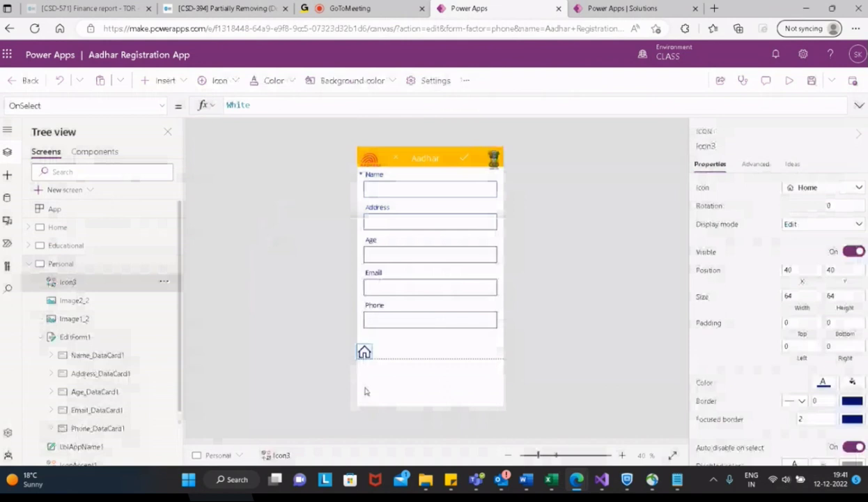
{"action": "left_click_drag", "start_coordinate": [364, 390], "coordinate": [436, 394]}
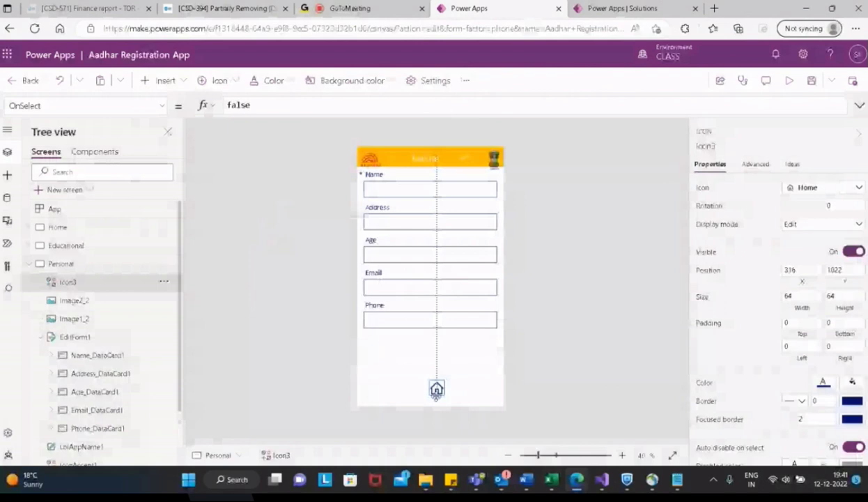
{"action": "left_click_drag", "start_coordinate": [436, 392], "coordinate": [430, 387]}
Step: Change the new icon below the Personal form from Home to the Next icon
{"action": "left_click", "coordinate": [237, 81]}
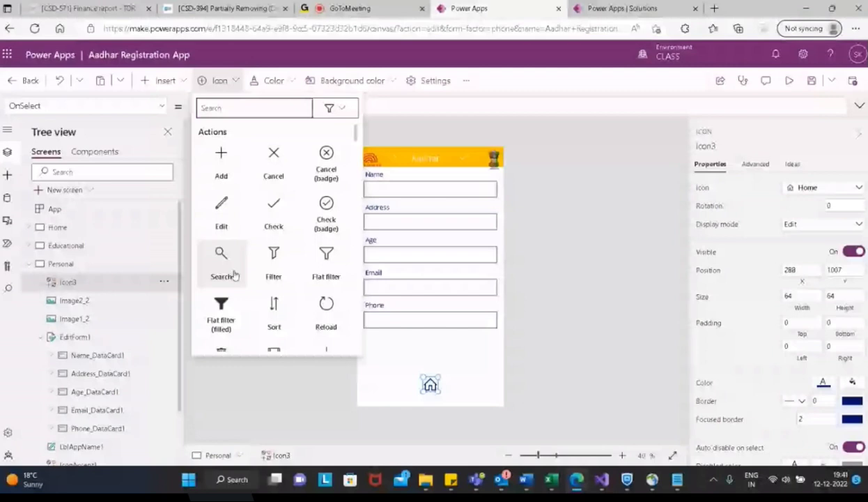
{"action": "scroll", "coordinate": [295, 262], "scroll_direction": "down", "scroll_amount": 1}
{"action": "scroll", "coordinate": [297, 299], "scroll_direction": "down", "scroll_amount": 5}
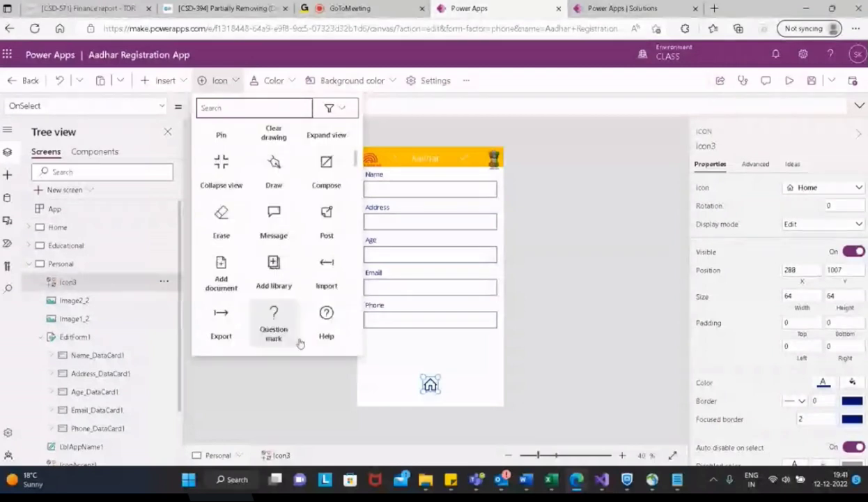
{"action": "scroll", "coordinate": [300, 343], "scroll_direction": "down", "scroll_amount": 5}
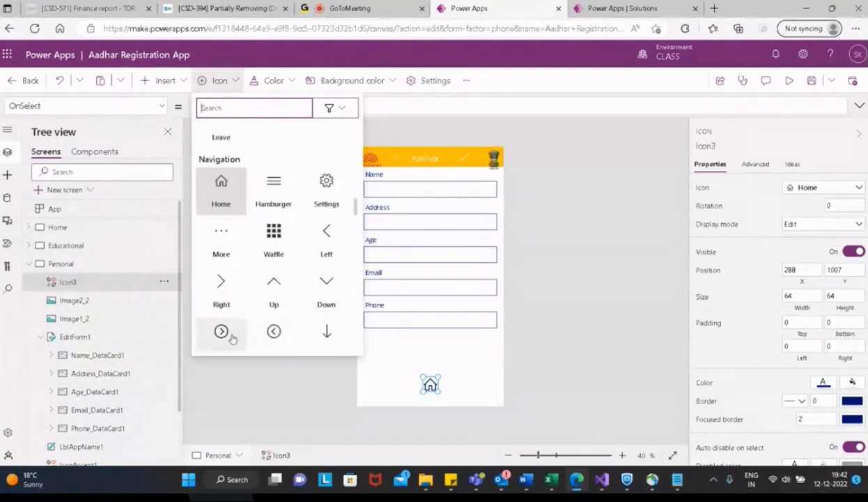
{"action": "left_click", "coordinate": [274, 331]}
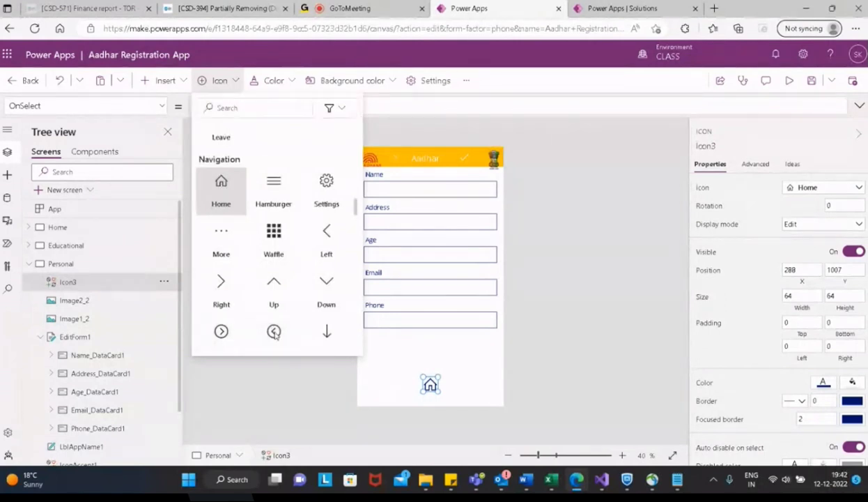
{"action": "left_click", "coordinate": [221, 332]}
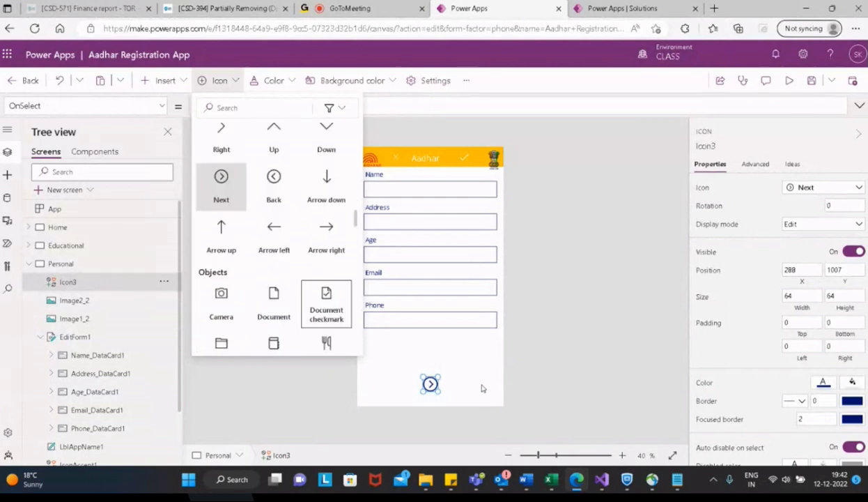
Step: Move the Next icon to the lower-right corner of the Personal screen, keeping it at Y 1007
{"action": "left_click", "coordinate": [476, 387]}
{"action": "left_click", "coordinate": [407, 393]}
{"action": "left_click", "coordinate": [431, 384]}
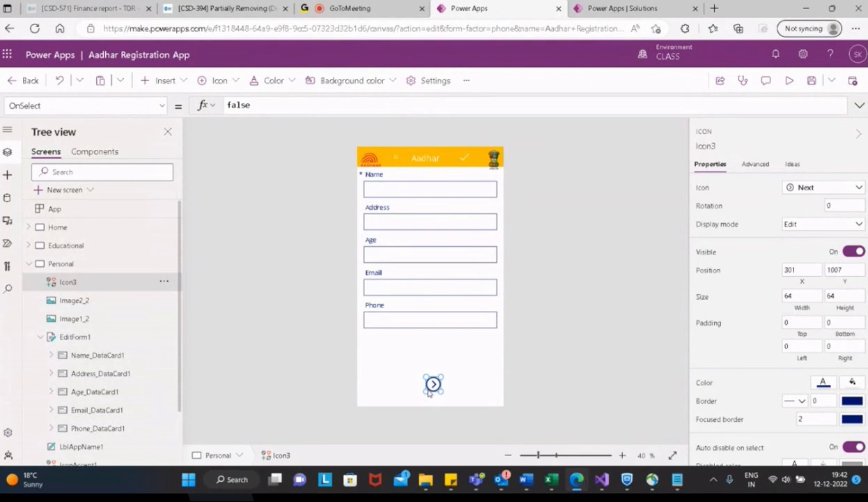
{"action": "left_click_drag", "start_coordinate": [449, 395], "coordinate": [505, 396]}
{"action": "left_click", "coordinate": [415, 388]}
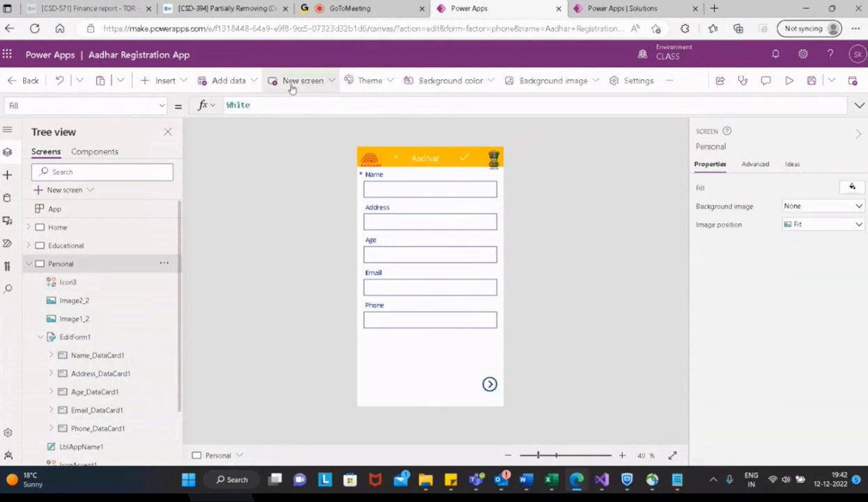
Step: Insert another Home icon and place it below the Personal form at about X 301, Y 1007, level with the Next icon
{"action": "left_click", "coordinate": [196, 82]}
{"action": "left_click", "coordinate": [185, 87]}
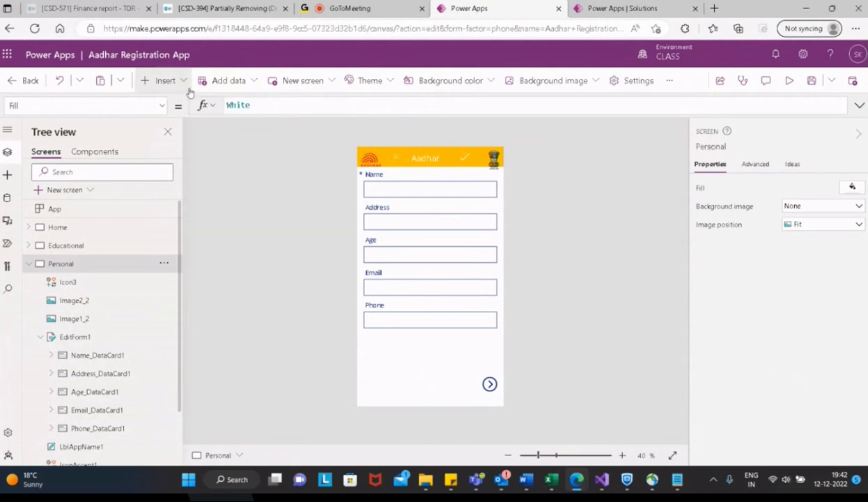
{"action": "left_click", "coordinate": [183, 81]}
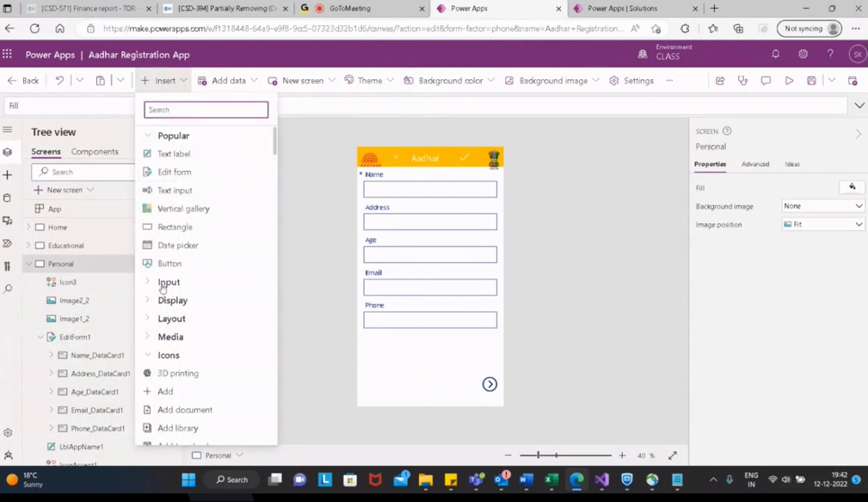
{"action": "scroll", "coordinate": [246, 318], "scroll_direction": "down", "scroll_amount": 2}
{"action": "scroll", "coordinate": [244, 320], "scroll_direction": "down", "scroll_amount": 4}
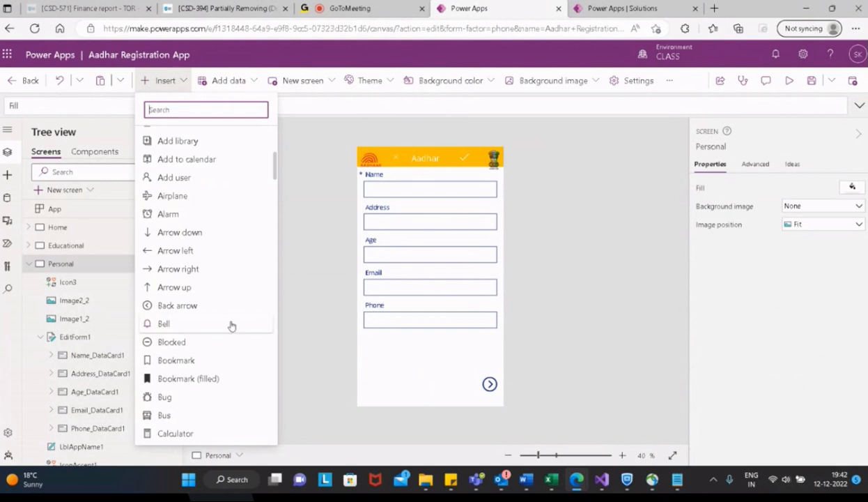
{"action": "scroll", "coordinate": [230, 328], "scroll_direction": "down", "scroll_amount": 10}
{"action": "scroll", "coordinate": [228, 330], "scroll_direction": "down", "scroll_amount": 10}
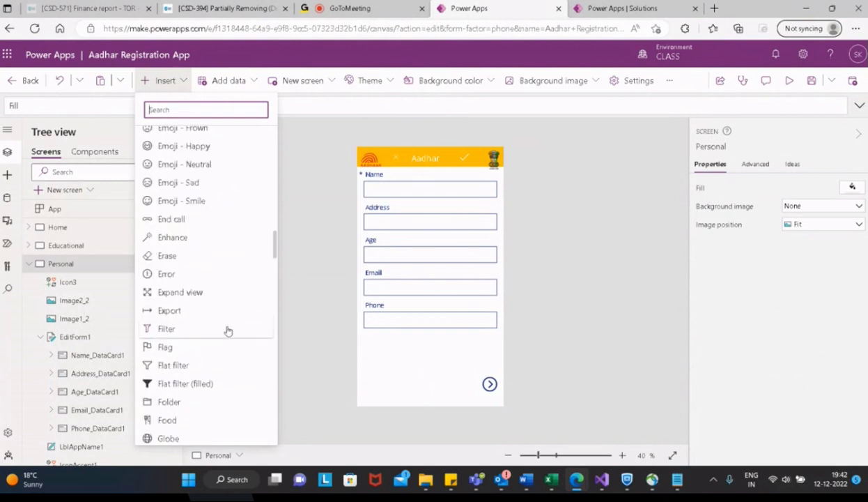
{"action": "scroll", "coordinate": [226, 332], "scroll_direction": "down", "scroll_amount": 3}
{"action": "scroll", "coordinate": [227, 332], "scroll_direction": "down", "scroll_amount": 2}
{"action": "scroll", "coordinate": [226, 332], "scroll_direction": "up", "scroll_amount": 2}
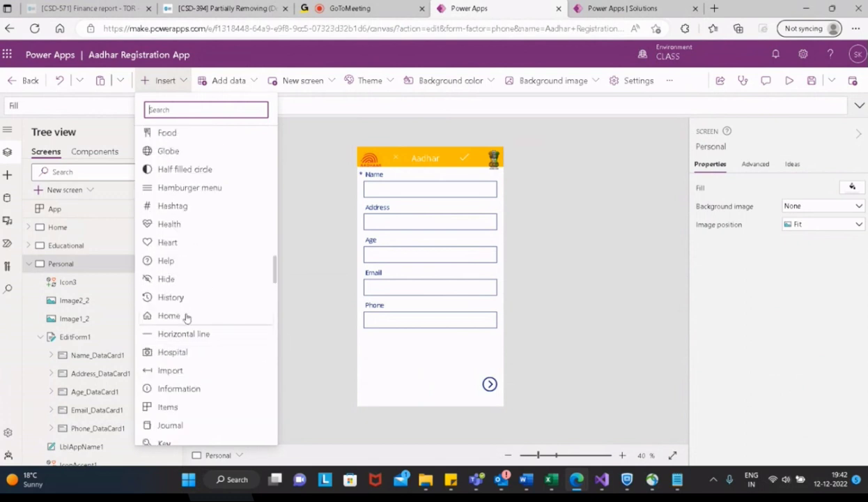
{"action": "key", "text": "Escape"}
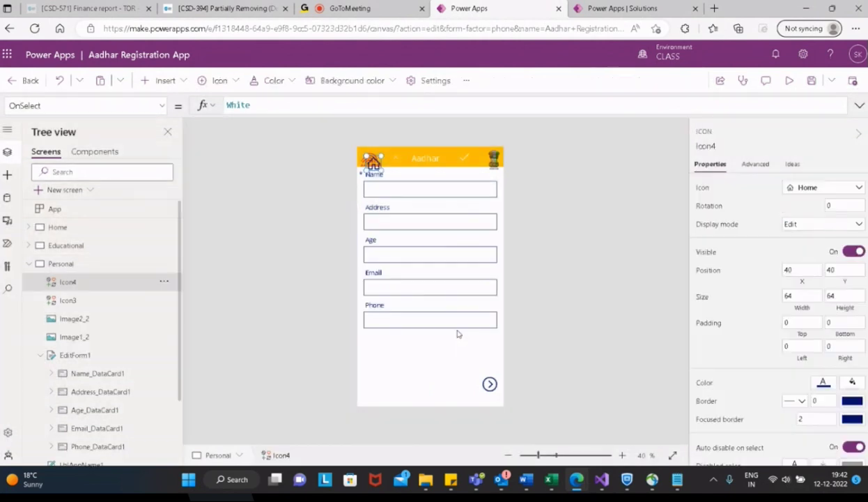
{"action": "left_click_drag", "start_coordinate": [374, 163], "coordinate": [434, 384]}
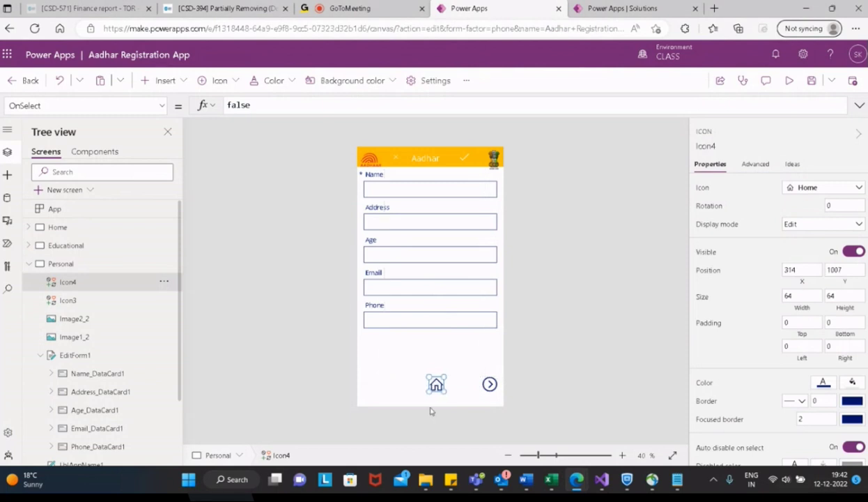
{"action": "left_click", "coordinate": [239, 85]}
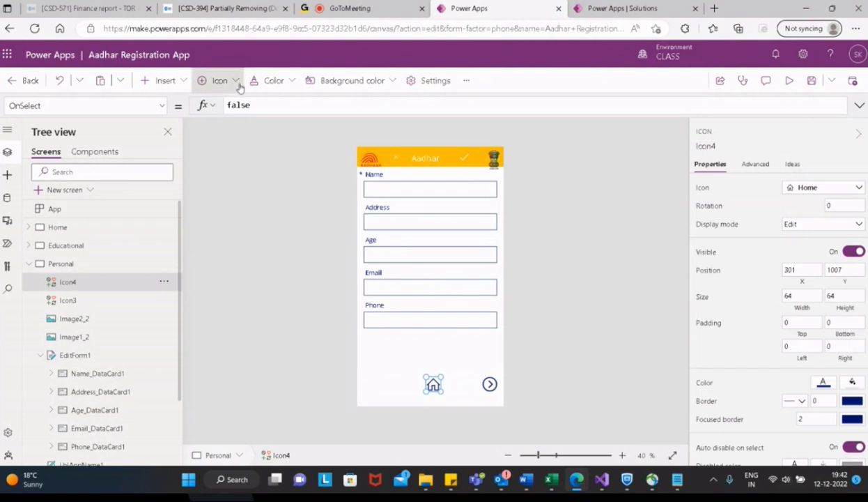
{"action": "scroll", "coordinate": [226, 226], "scroll_direction": "down", "scroll_amount": 5}
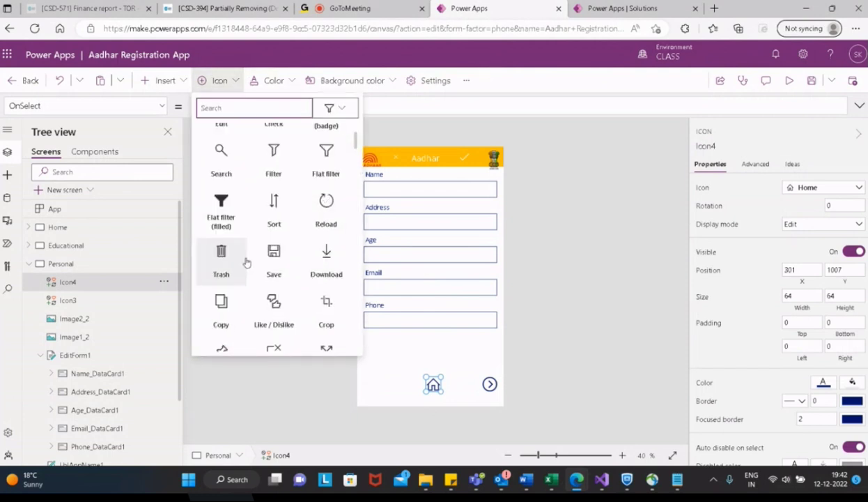
{"action": "left_click", "coordinate": [401, 403]}
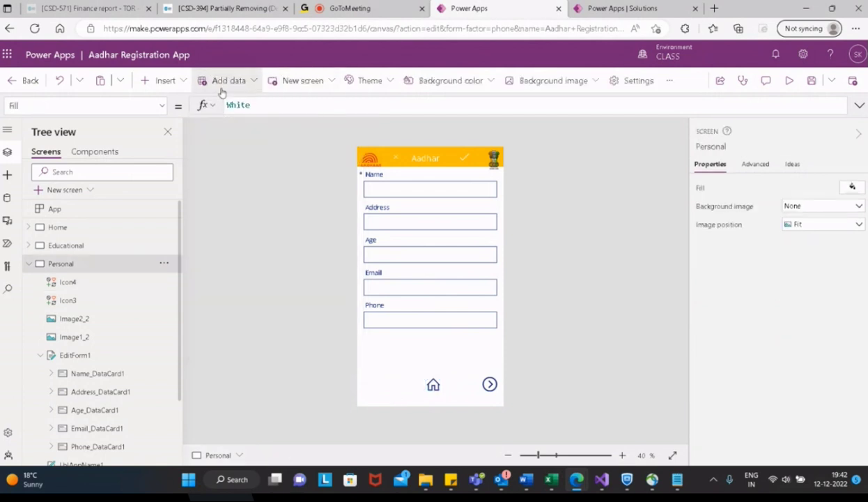
Step: Look through the full list of insertable icons for a left-pointing icon to match the Next icon
{"action": "left_click", "coordinate": [166, 80]}
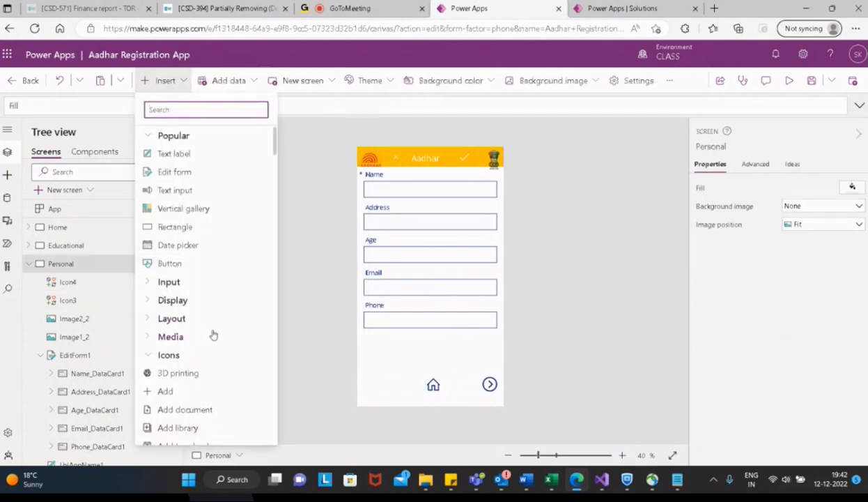
{"action": "left_click", "coordinate": [152, 357]}
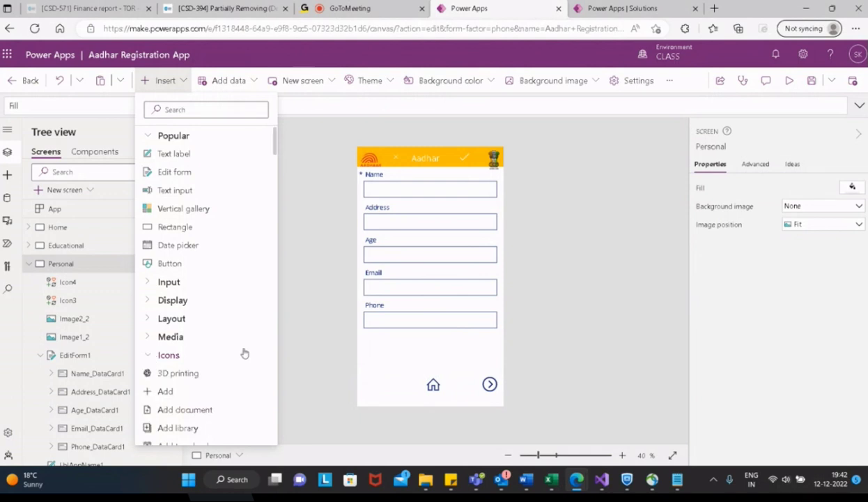
{"action": "scroll", "coordinate": [244, 353], "scroll_direction": "down", "scroll_amount": 12}
{"action": "scroll", "coordinate": [244, 355], "scroll_direction": "down", "scroll_amount": 12}
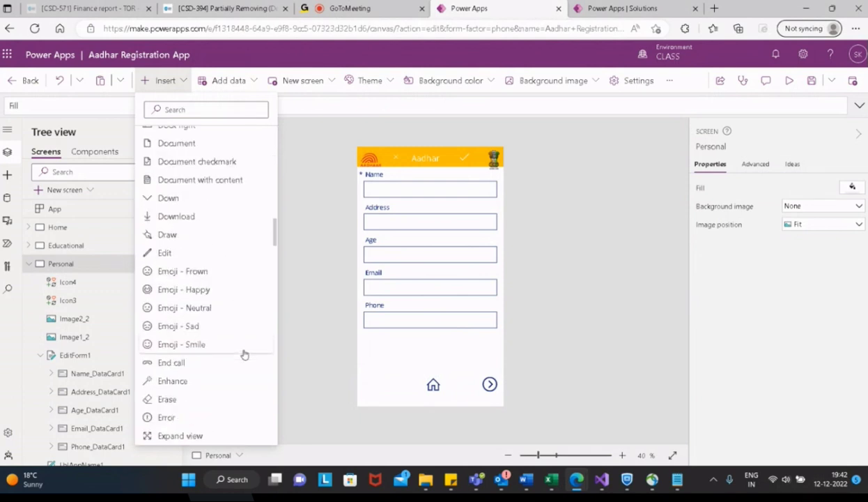
{"action": "scroll", "coordinate": [244, 355], "scroll_direction": "down", "scroll_amount": 14}
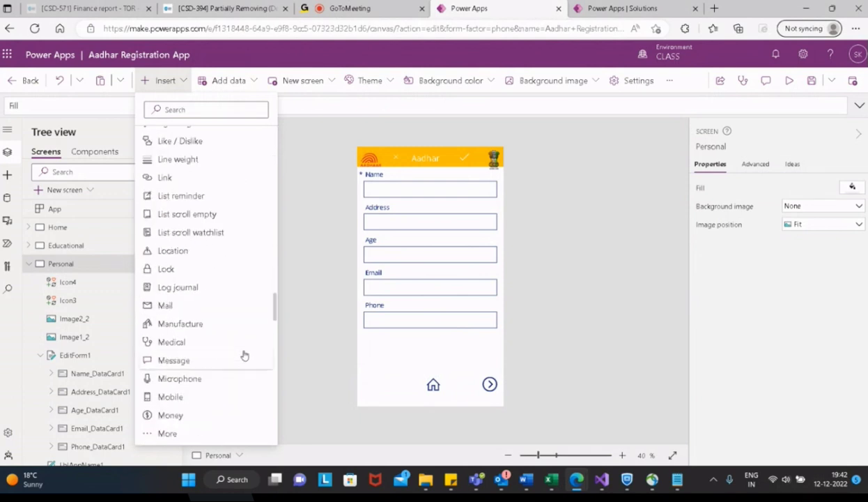
{"action": "scroll", "coordinate": [244, 356], "scroll_direction": "down", "scroll_amount": 7}
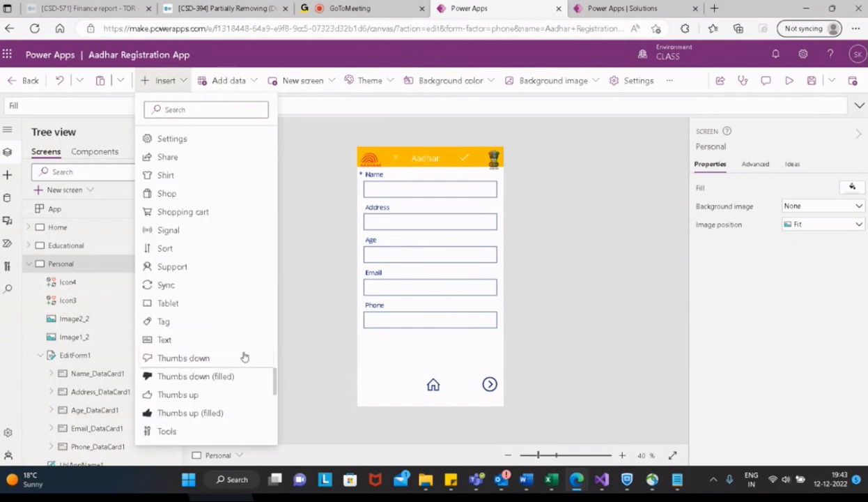
{"action": "scroll", "coordinate": [244, 357], "scroll_direction": "down", "scroll_amount": 5}
{"action": "scroll", "coordinate": [244, 357], "scroll_direction": "up", "scroll_amount": 3}
{"action": "scroll", "coordinate": [244, 357], "scroll_direction": "down", "scroll_amount": 5}
{"action": "scroll", "coordinate": [244, 356], "scroll_direction": "up", "scroll_amount": 6}
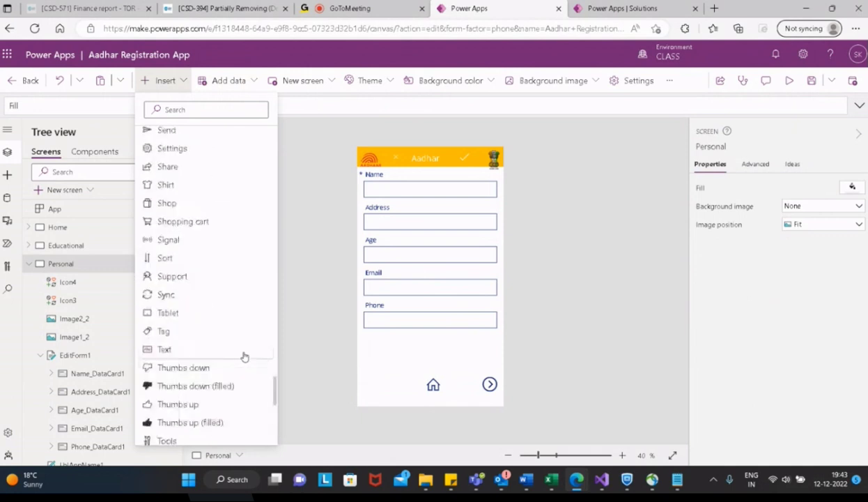
{"action": "scroll", "coordinate": [244, 357], "scroll_direction": "up", "scroll_amount": 7}
{"action": "scroll", "coordinate": [243, 357], "scroll_direction": "down", "scroll_amount": 6}
{"action": "scroll", "coordinate": [244, 357], "scroll_direction": "down", "scroll_amount": 7}
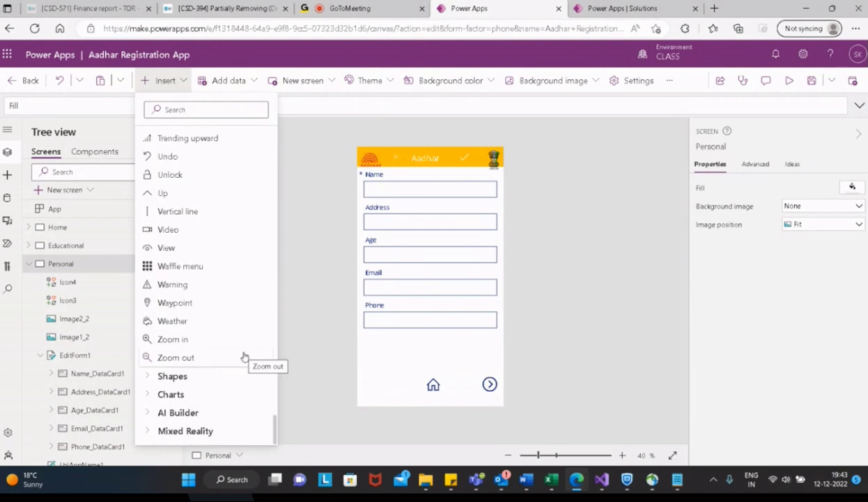
{"action": "scroll", "coordinate": [244, 357], "scroll_direction": "up", "scroll_amount": 12}
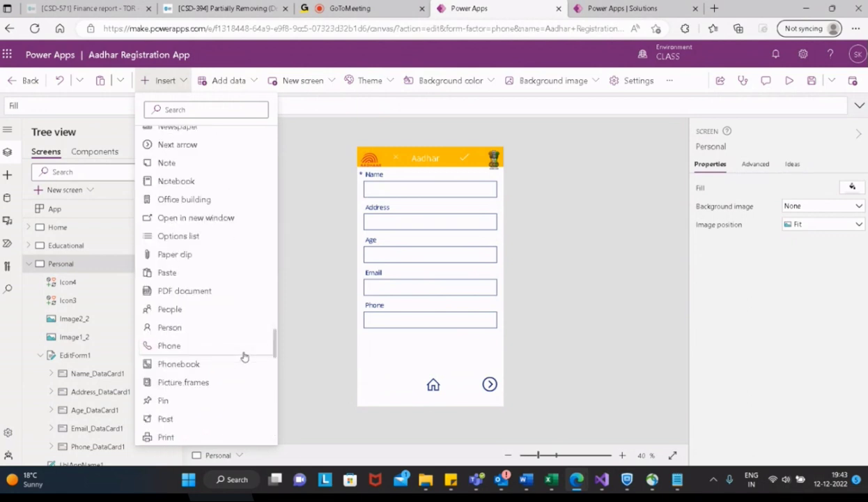
{"action": "scroll", "coordinate": [244, 357], "scroll_direction": "up", "scroll_amount": 3}
{"action": "scroll", "coordinate": [244, 357], "scroll_direction": "up", "scroll_amount": 6}
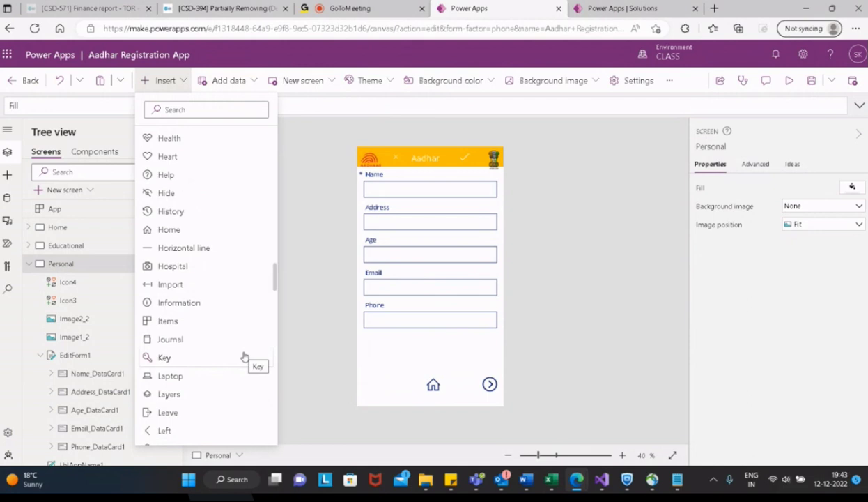
{"action": "scroll", "coordinate": [243, 356], "scroll_direction": "up", "scroll_amount": 10}
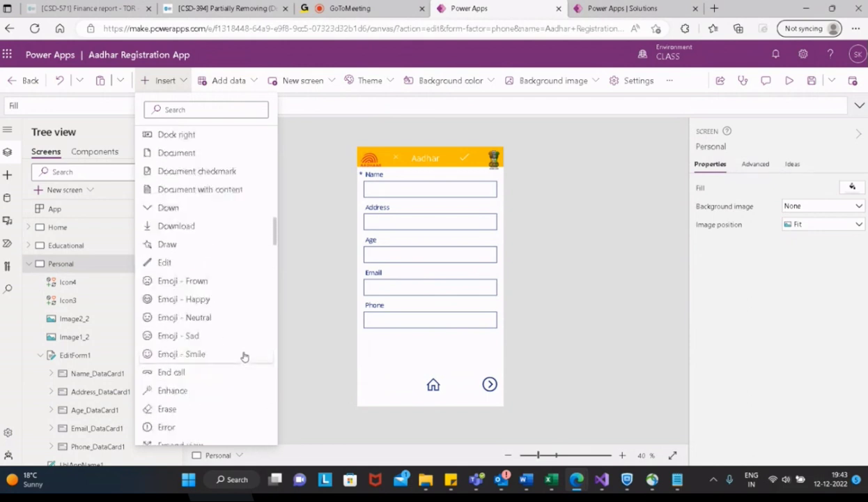
{"action": "scroll", "coordinate": [244, 356], "scroll_direction": "up", "scroll_amount": 6}
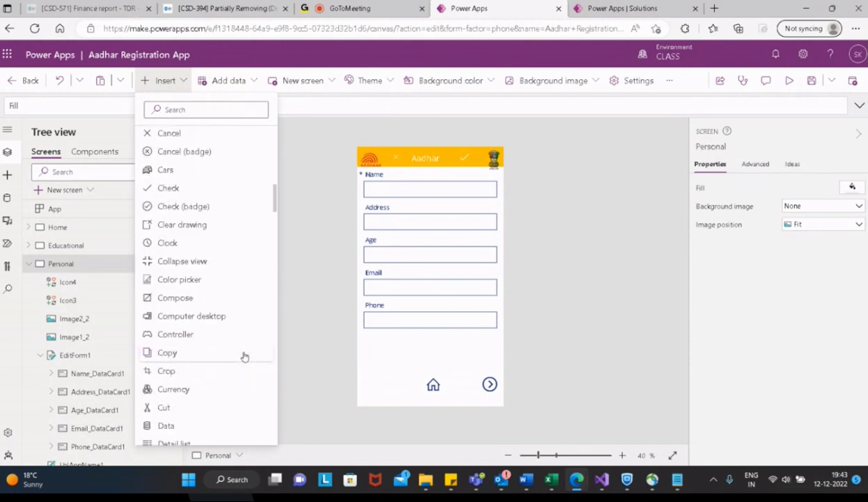
{"action": "scroll", "coordinate": [244, 357], "scroll_direction": "up", "scroll_amount": 7}
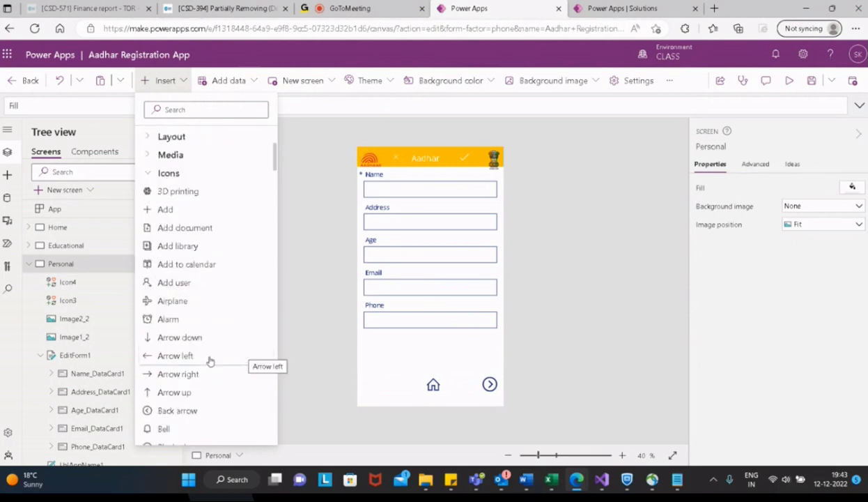
{"action": "scroll", "coordinate": [221, 360], "scroll_direction": "down", "scroll_amount": 6}
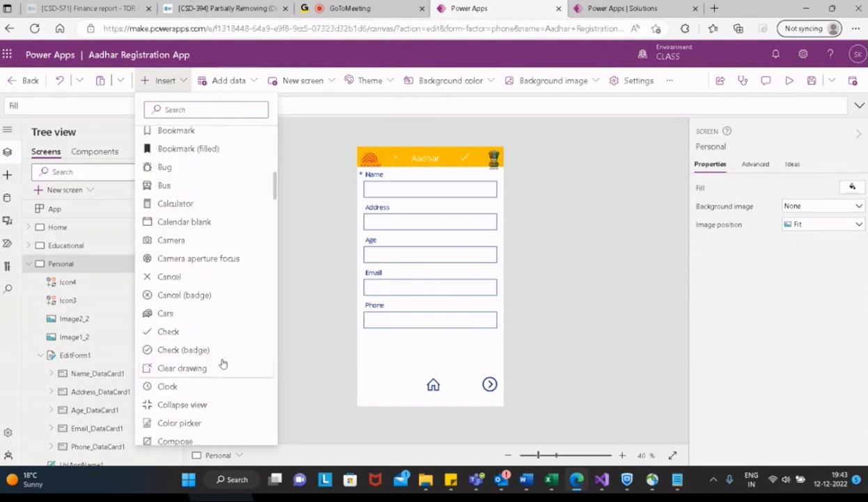
{"action": "scroll", "coordinate": [222, 362], "scroll_direction": "down", "scroll_amount": 6}
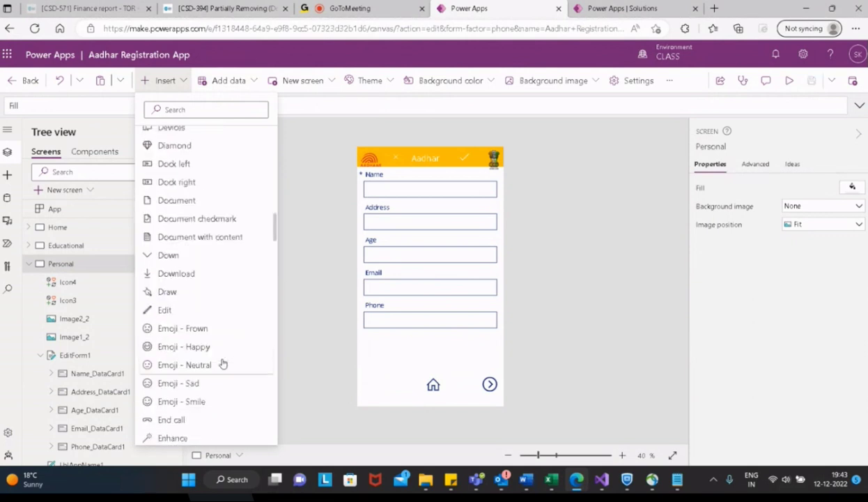
{"action": "scroll", "coordinate": [222, 362], "scroll_direction": "down", "scroll_amount": 2}
{"action": "scroll", "coordinate": [223, 362], "scroll_direction": "down", "scroll_amount": 5}
{"action": "scroll", "coordinate": [222, 363], "scroll_direction": "down", "scroll_amount": 10}
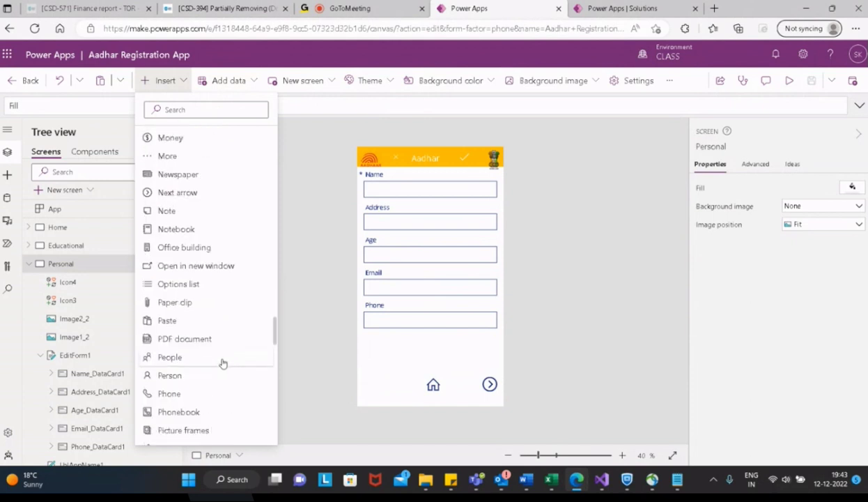
{"action": "scroll", "coordinate": [223, 363], "scroll_direction": "down", "scroll_amount": 10}
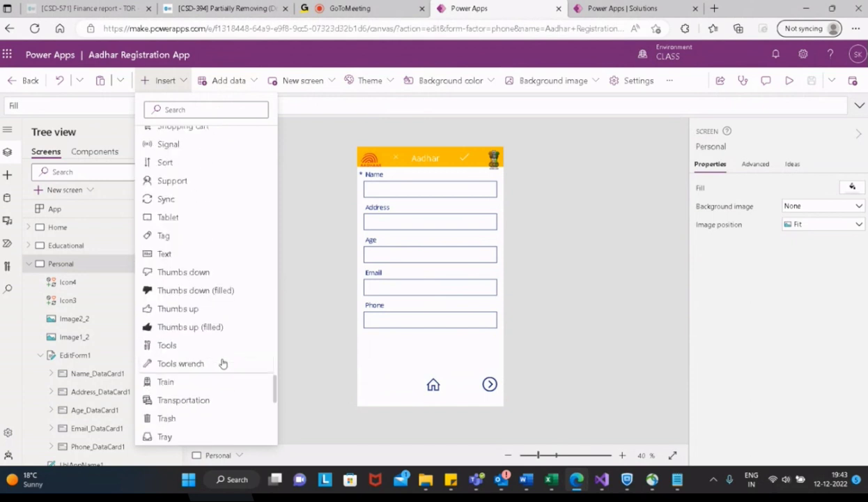
{"action": "scroll", "coordinate": [223, 362], "scroll_direction": "down", "scroll_amount": 5}
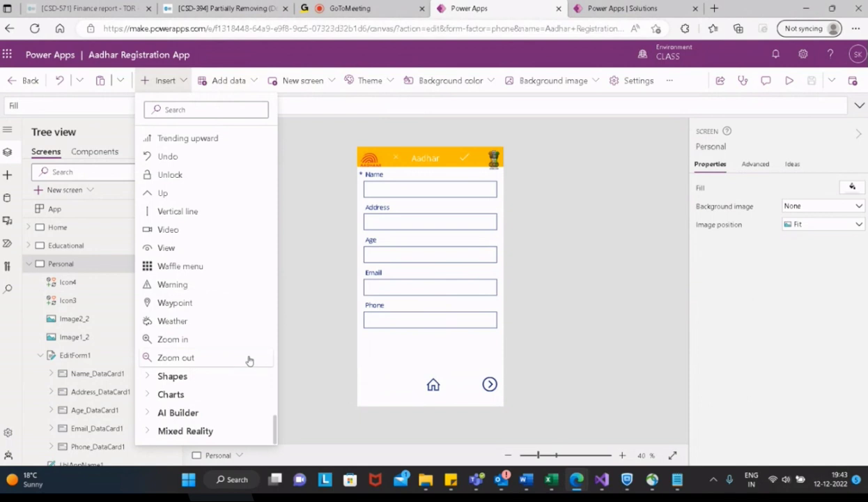
{"action": "left_click", "coordinate": [294, 340]}
Step: Insert the Left icon and place it in the lower-left corner of the Personal screen at about X 27, Y 1007
{"action": "left_click", "coordinate": [184, 83]}
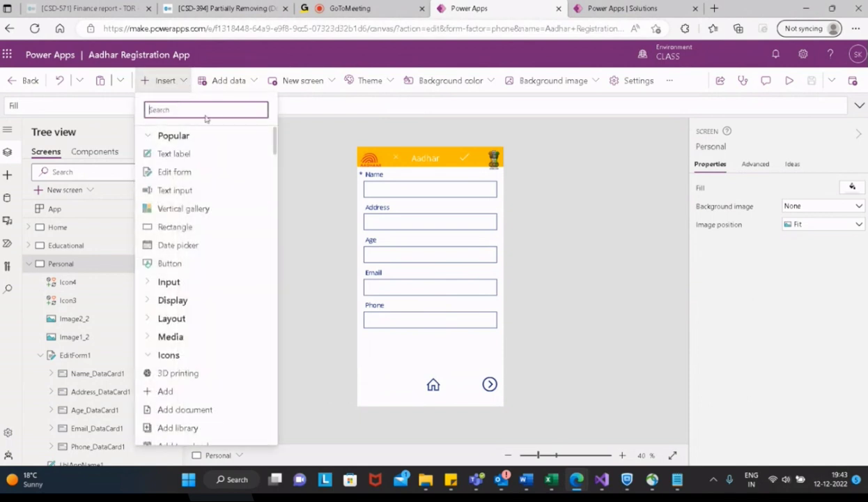
{"action": "type", "text": "left"}
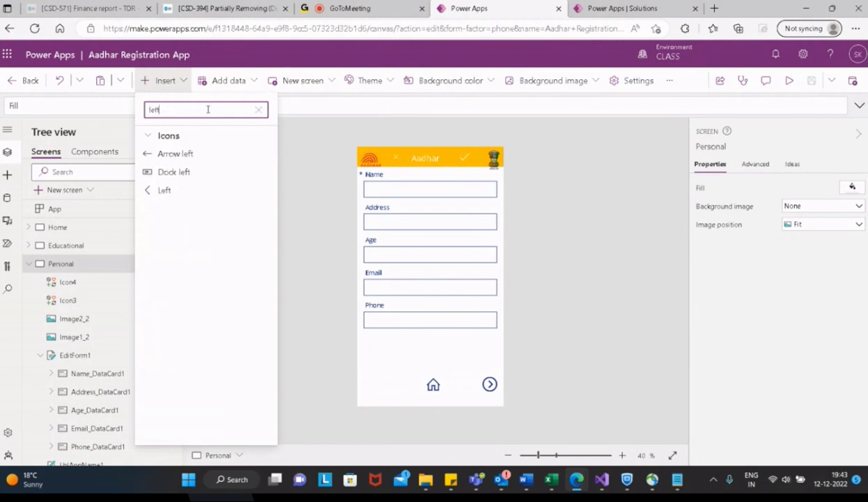
{"action": "left_click", "coordinate": [166, 192]}
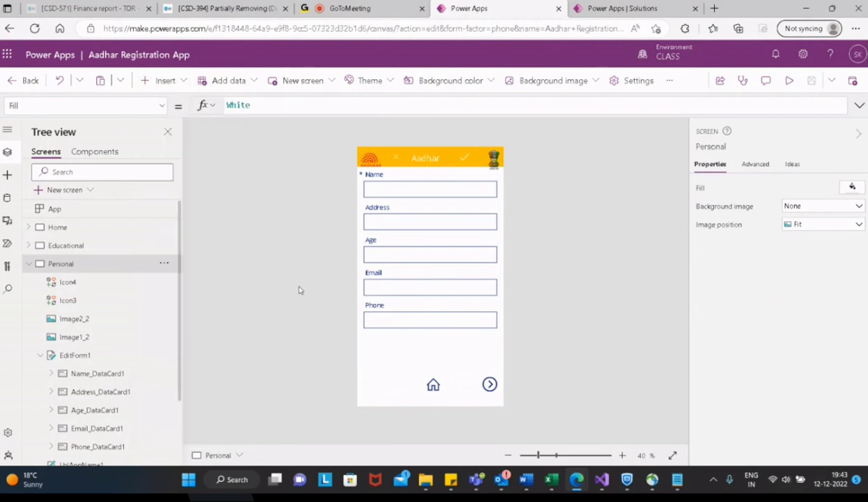
{"action": "left_click_drag", "start_coordinate": [373, 162], "coordinate": [372, 382]}
Step: Give the Left, Home and Next icons on the Personal screen an amber background fill matching the header
{"action": "left_click", "coordinate": [432, 385], "text": "shift"}
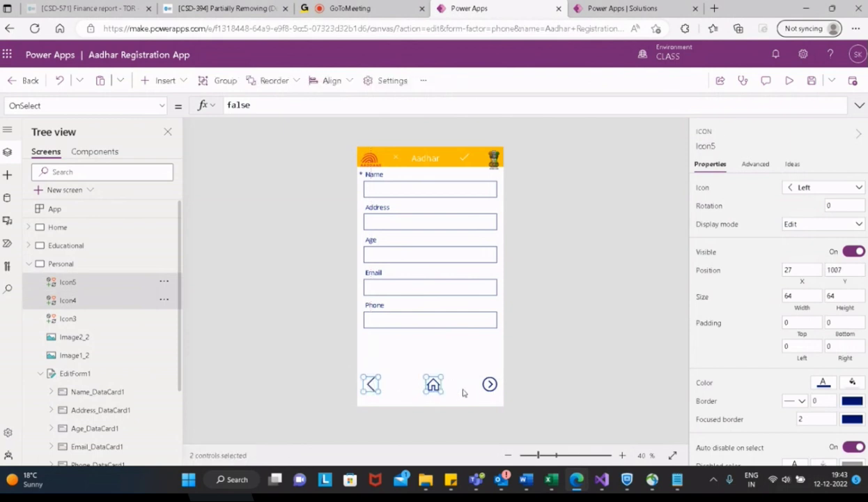
{"action": "left_click", "coordinate": [489, 385], "text": "shift"}
{"action": "left_click", "coordinate": [855, 383]}
{"action": "left_click", "coordinate": [697, 400]}
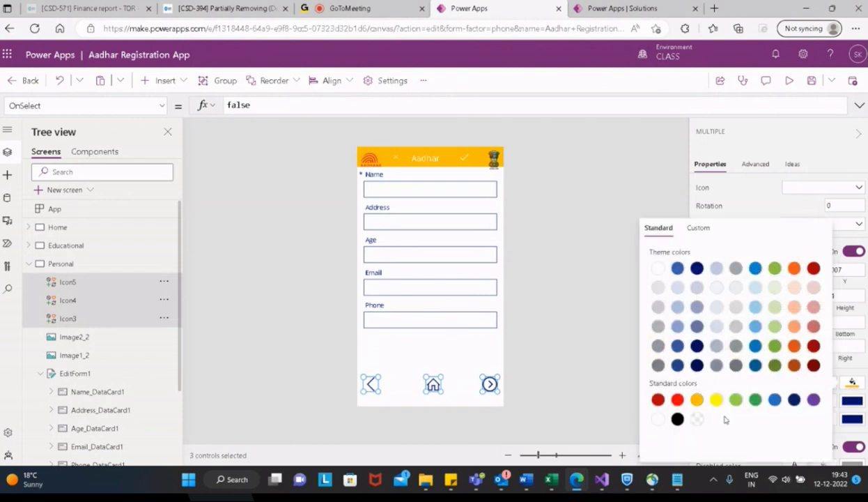
{"action": "left_click", "coordinate": [544, 365]}
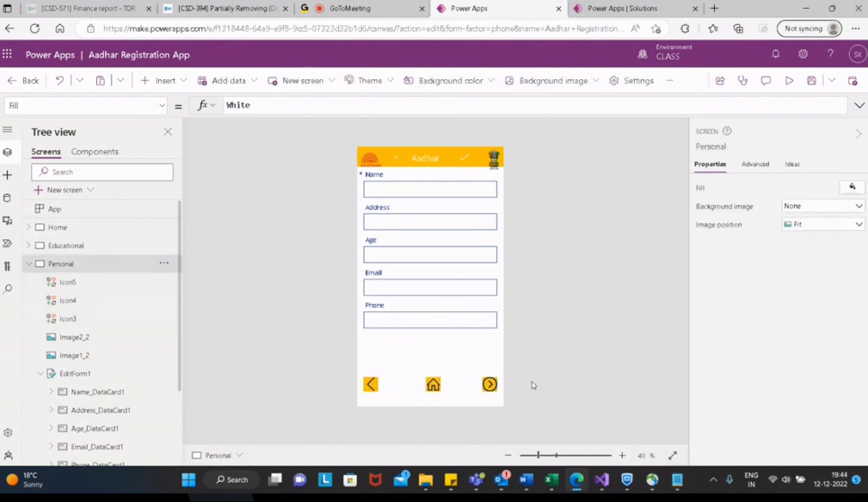
Step: Set the color of the Left, Home and Next icons on the Personal screen to white
{"action": "left_click", "coordinate": [373, 385]}
{"action": "left_click", "coordinate": [433, 386], "text": "shift"}
{"action": "left_click", "coordinate": [490, 384], "text": "shift"}
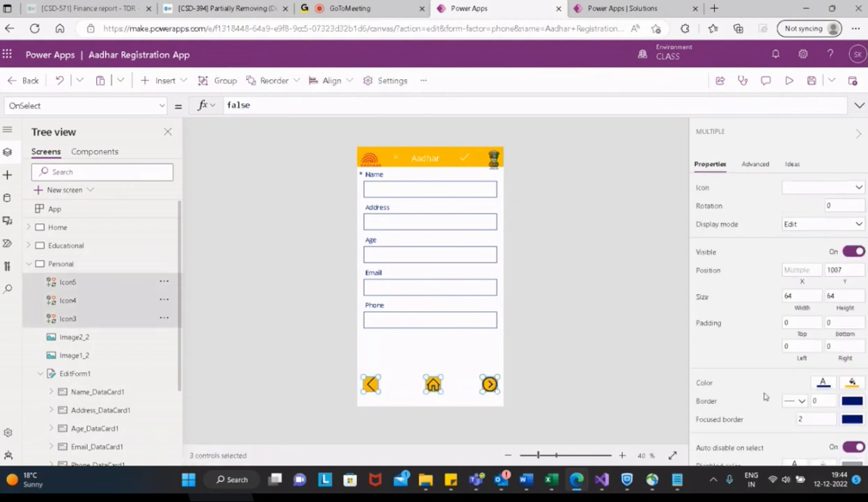
{"action": "left_click", "coordinate": [823, 384]}
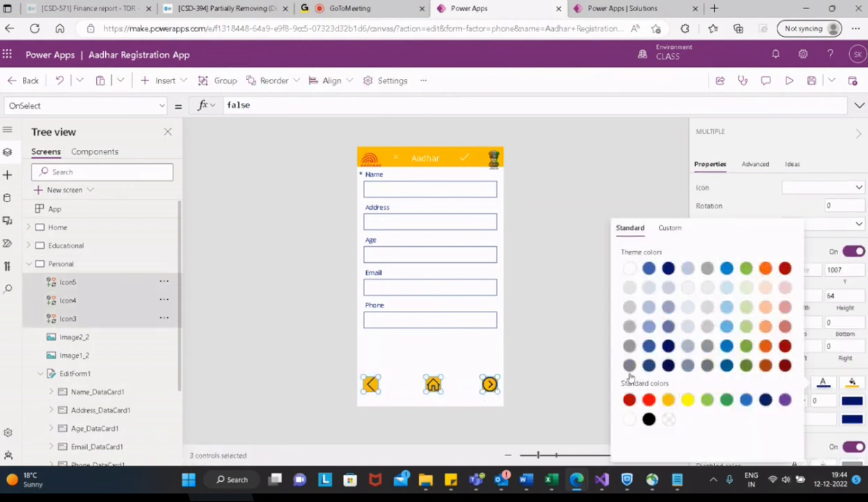
{"action": "left_click", "coordinate": [649, 400]}
{"action": "left_click", "coordinate": [629, 418]}
{"action": "left_click", "coordinate": [556, 313]}
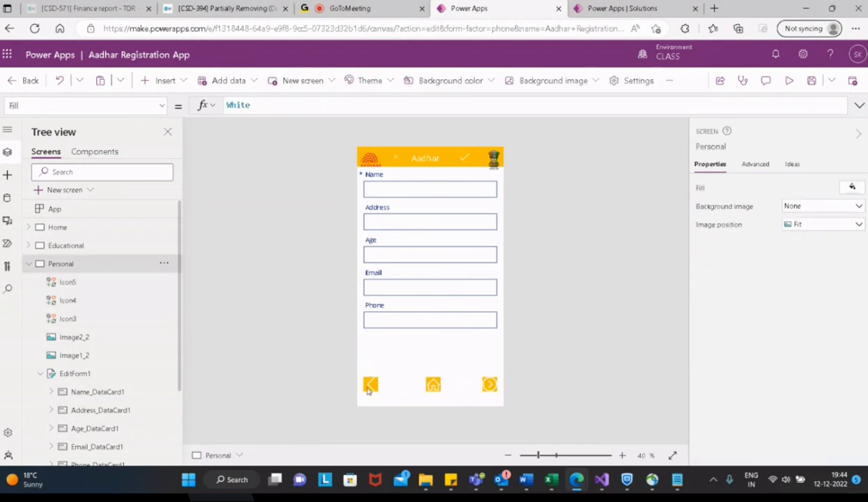
Step: Copy the Left, Home and Next icons from the Personal screen onto the Educational screen
{"action": "left_click", "coordinate": [370, 384]}
{"action": "left_click", "coordinate": [434, 384], "text": "shift"}
{"action": "left_click", "coordinate": [490, 385], "text": "shift"}
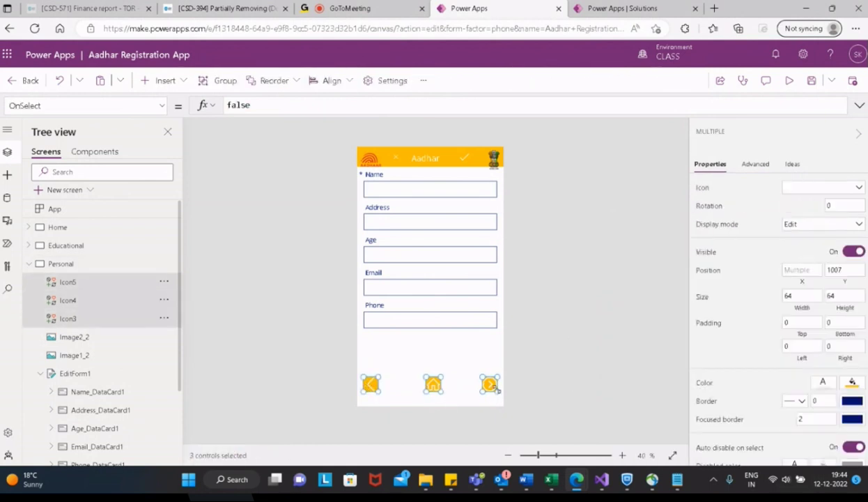
{"action": "left_click", "coordinate": [38, 269]}
{"action": "left_click", "coordinate": [27, 264]}
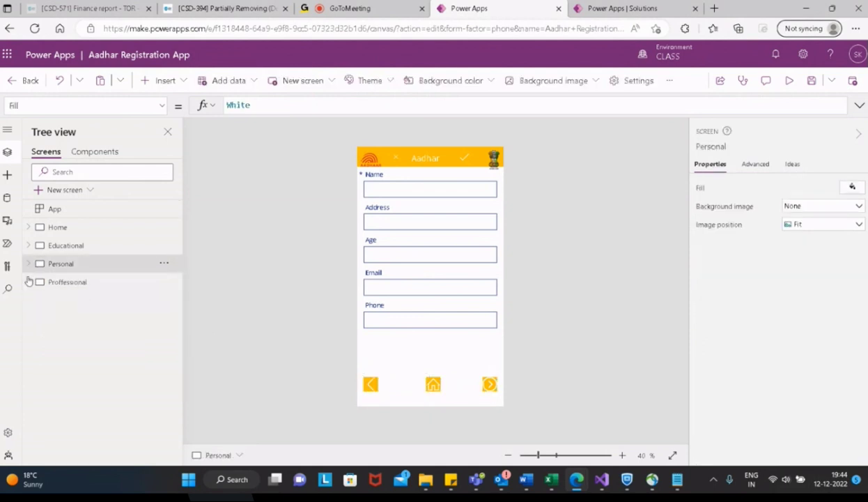
{"action": "left_click", "coordinate": [66, 246]}
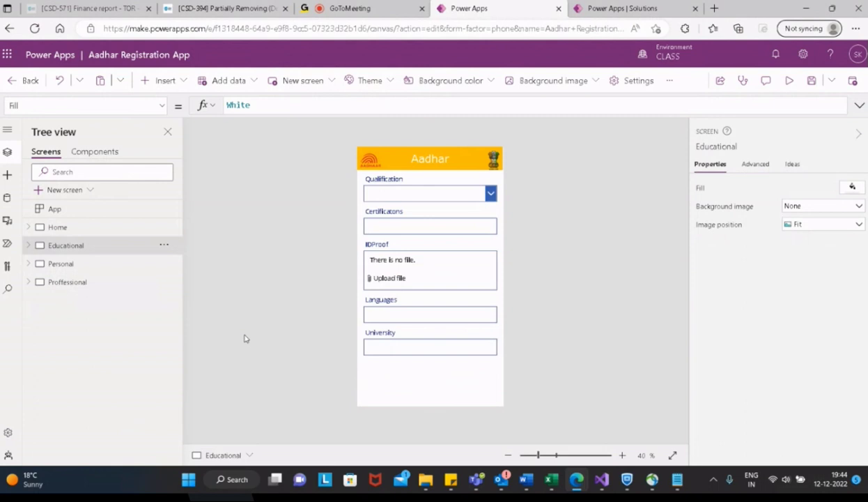
{"action": "left_click_drag", "start_coordinate": [460, 374], "coordinate": [430, 294]}
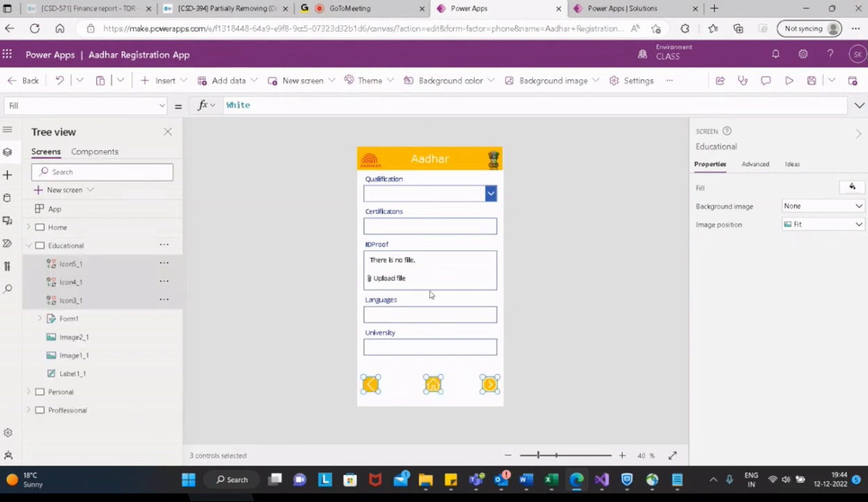
Step: Paste the three copied navigation icons onto the Proffessional screen below its form
{"action": "left_click", "coordinate": [29, 246]}
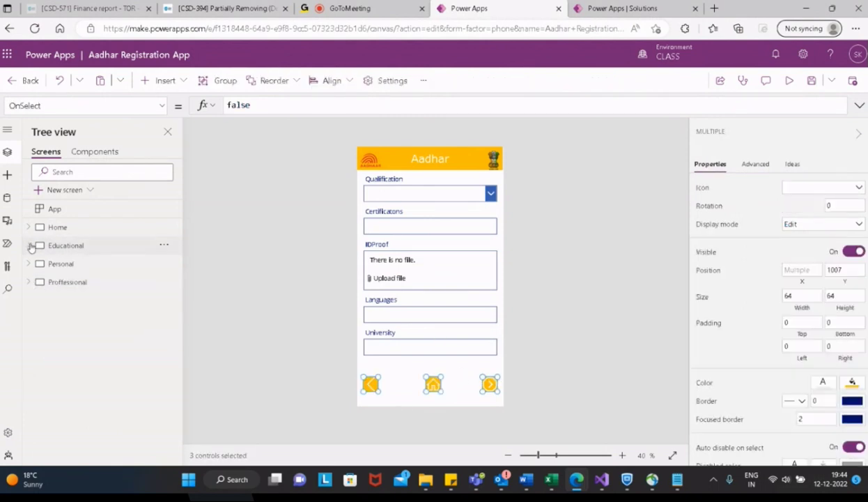
{"action": "left_click", "coordinate": [70, 284]}
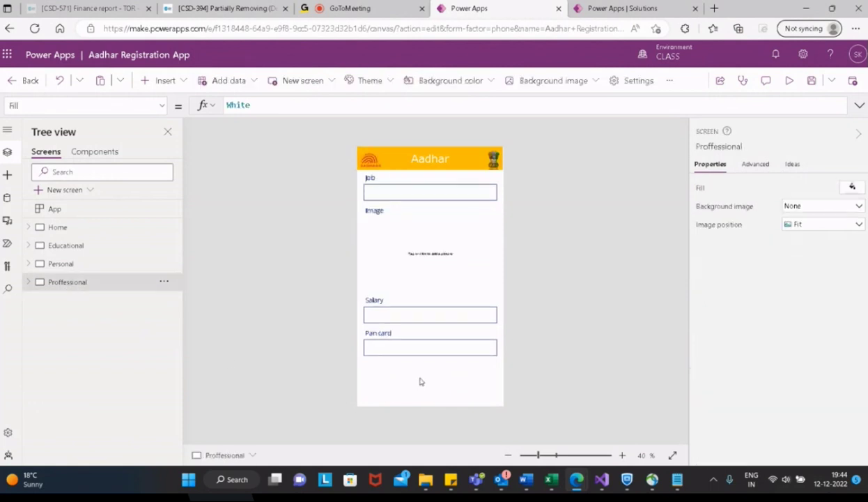
{"action": "key", "text": "ctrl+v"}
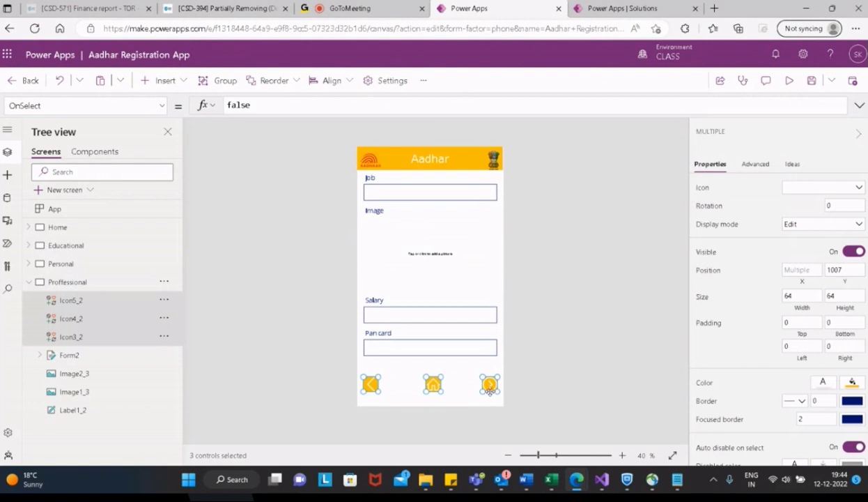
{"action": "left_click", "coordinate": [453, 387]}
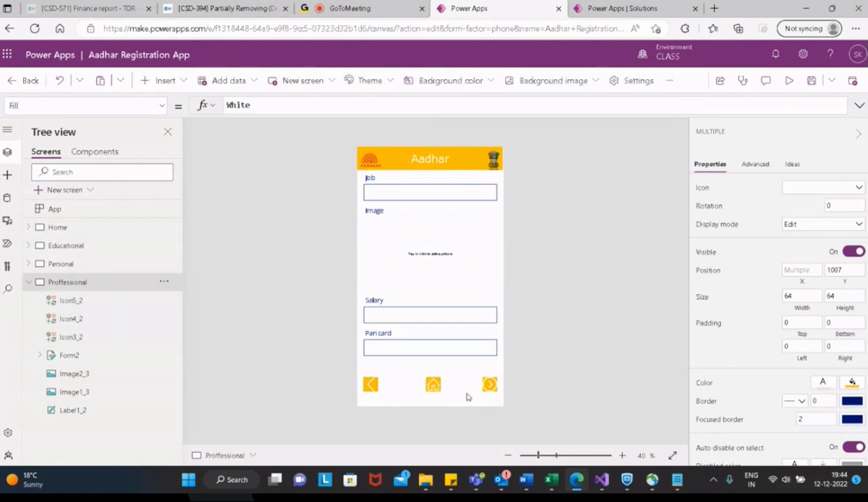
Step: Delete the Next icon from the Proffessional screen
{"action": "left_click", "coordinate": [489, 383]}
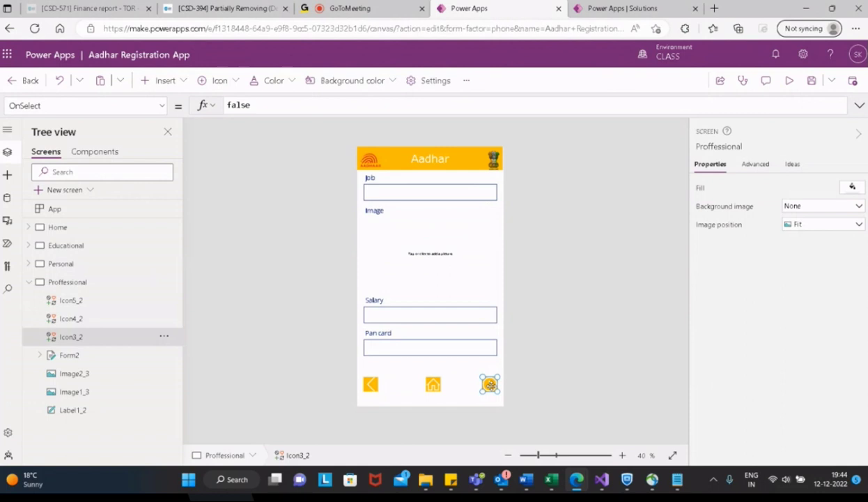
{"action": "key", "text": "Delete"}
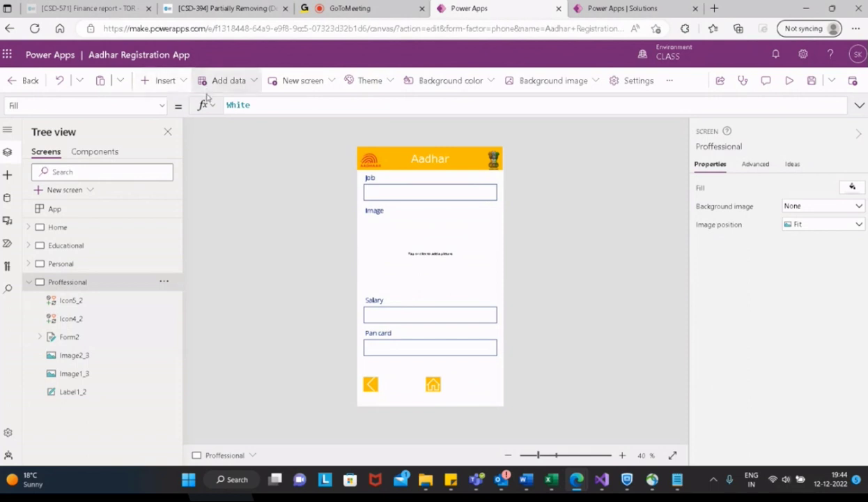
{"action": "left_click", "coordinate": [183, 83]}
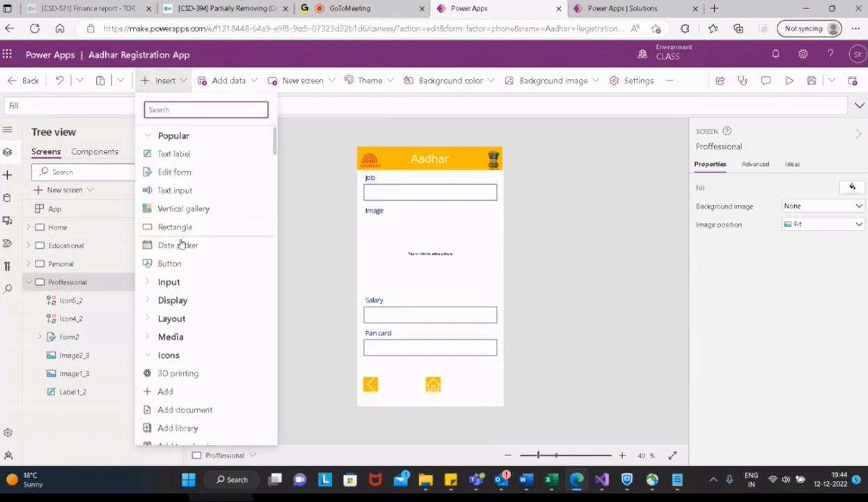
{"action": "key", "text": "Escape"}
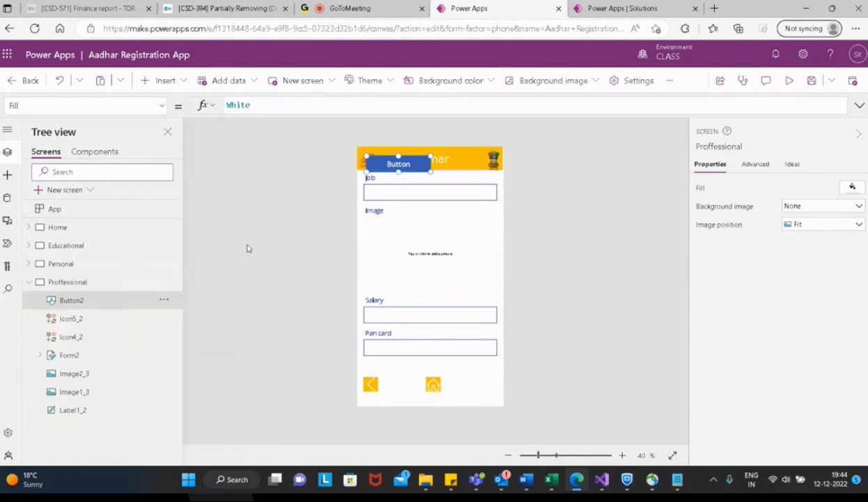
{"action": "left_click_drag", "start_coordinate": [406, 166], "coordinate": [467, 391]}
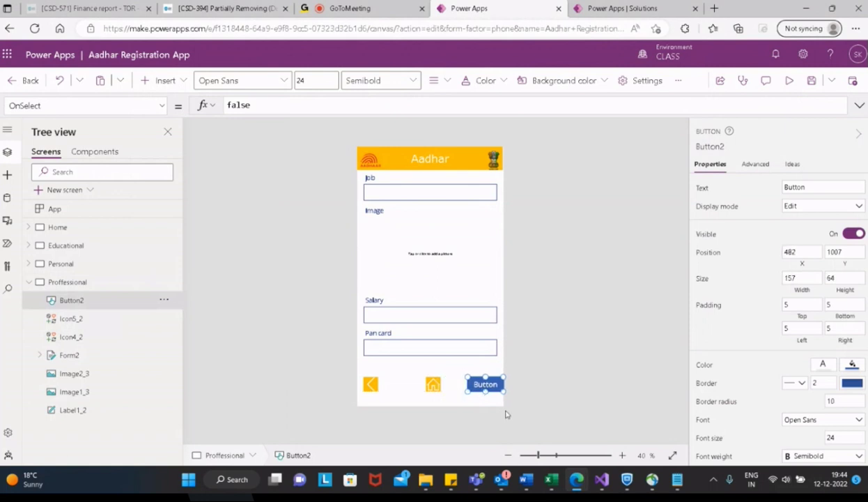
{"action": "key", "text": "Delete"}
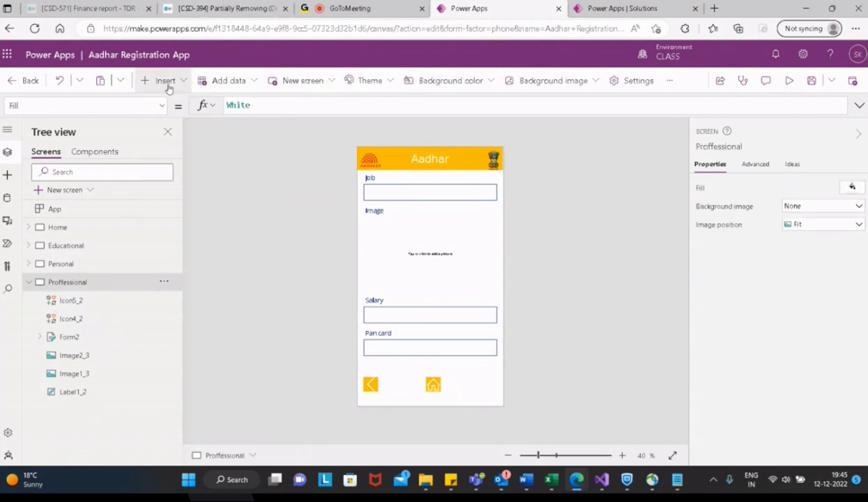
Step: Insert a Save icon on the Proffessional screen and place it in line with the Home icon at about X 537, Y 1007
{"action": "left_click", "coordinate": [184, 83]}
{"action": "scroll", "coordinate": [226, 239], "scroll_direction": "down", "scroll_amount": 3}
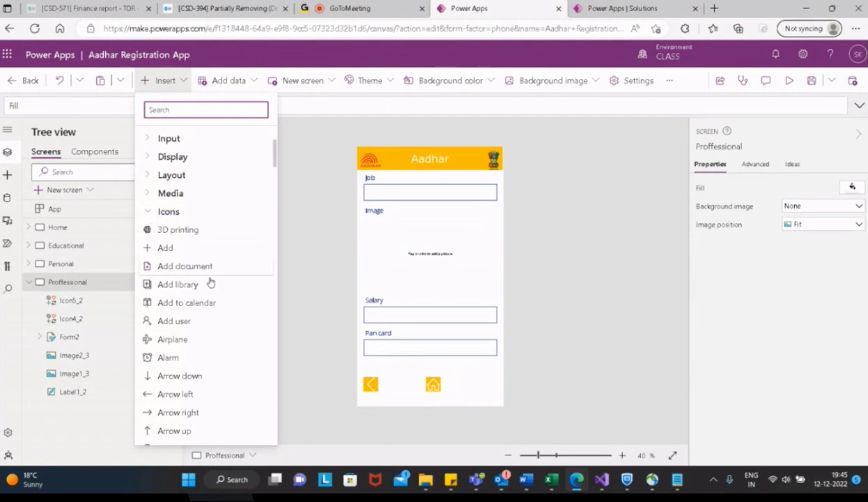
{"action": "scroll", "coordinate": [233, 298], "scroll_direction": "down", "scroll_amount": 3}
{"action": "scroll", "coordinate": [233, 298], "scroll_direction": "down", "scroll_amount": 8}
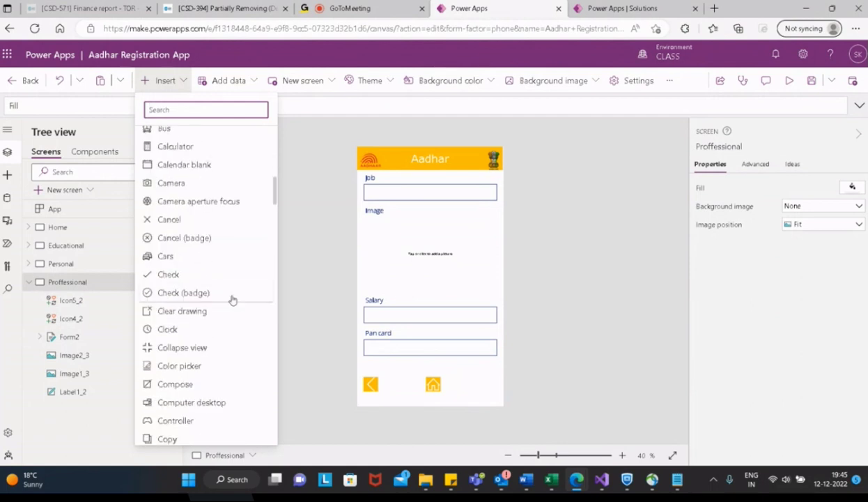
{"action": "scroll", "coordinate": [233, 301], "scroll_direction": "down", "scroll_amount": 15}
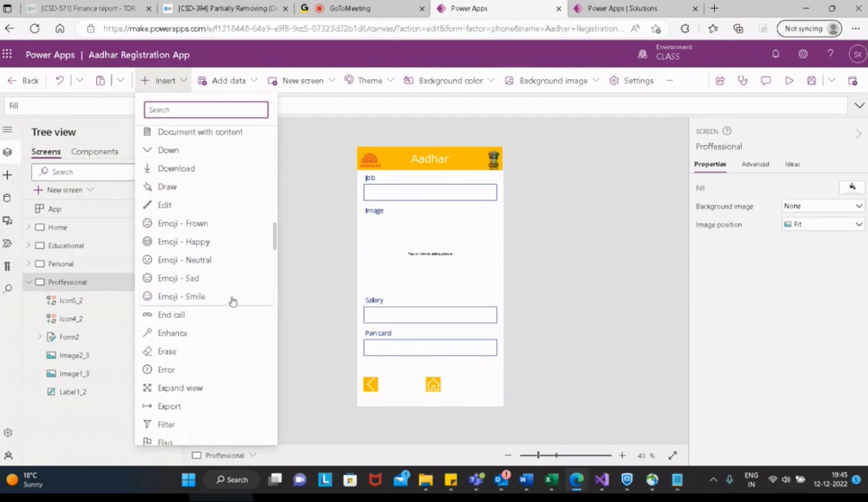
{"action": "scroll", "coordinate": [233, 300], "scroll_direction": "down", "scroll_amount": 15}
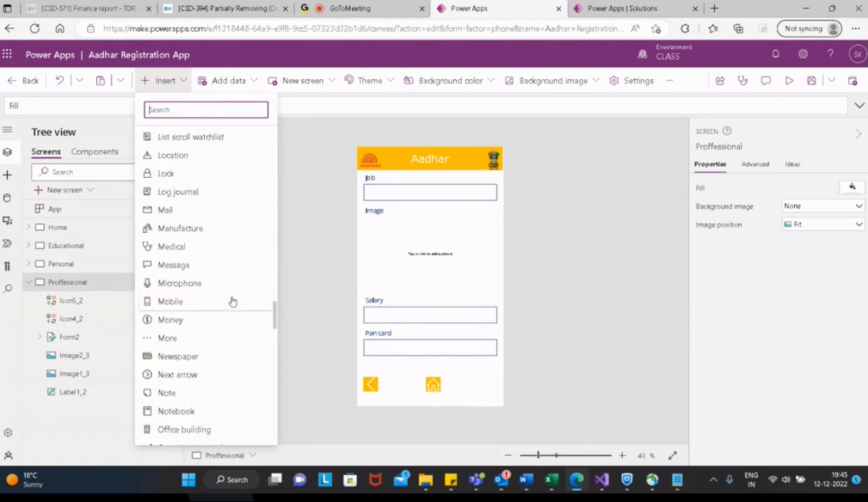
{"action": "scroll", "coordinate": [233, 300], "scroll_direction": "down", "scroll_amount": 15}
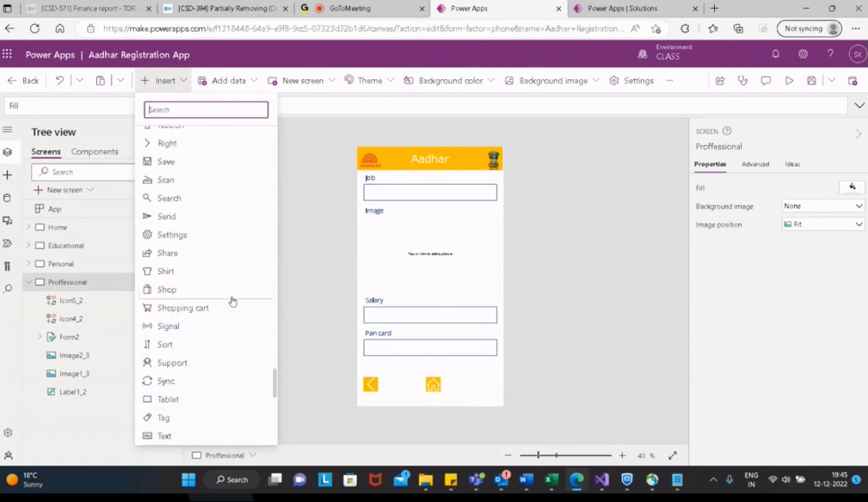
{"action": "scroll", "coordinate": [231, 302], "scroll_direction": "down", "scroll_amount": 5}
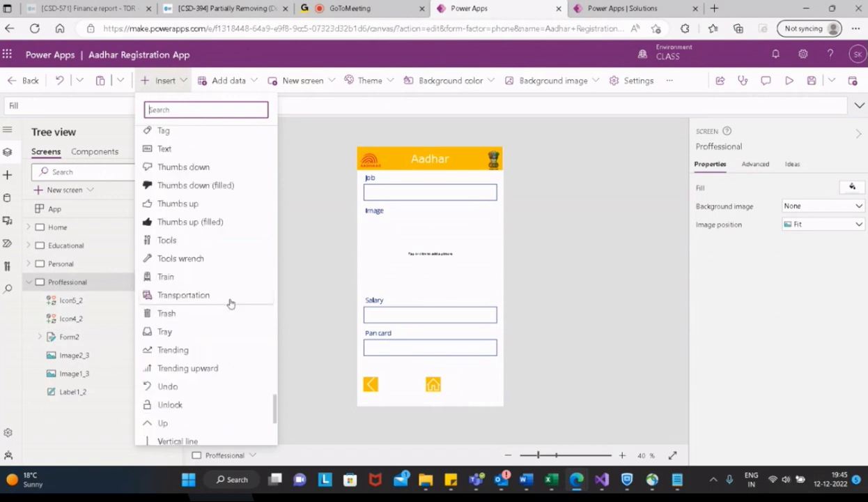
{"action": "scroll", "coordinate": [230, 303], "scroll_direction": "down", "scroll_amount": 5}
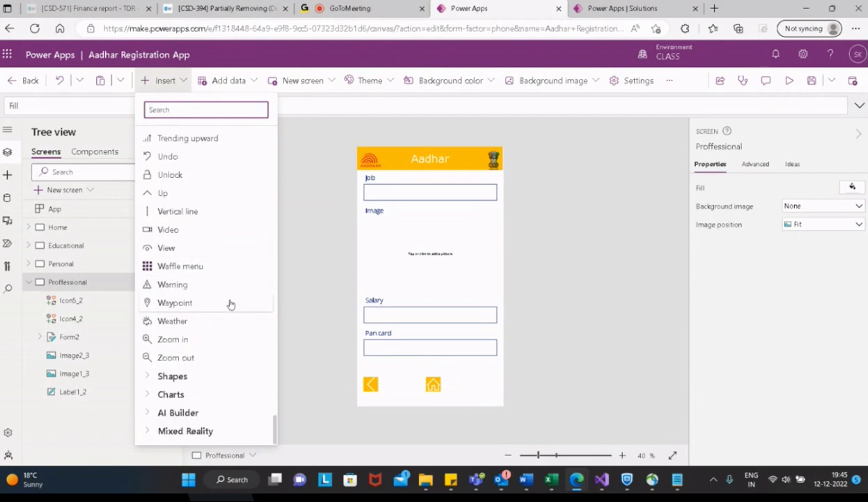
{"action": "scroll", "coordinate": [230, 303], "scroll_direction": "up", "scroll_amount": 20}
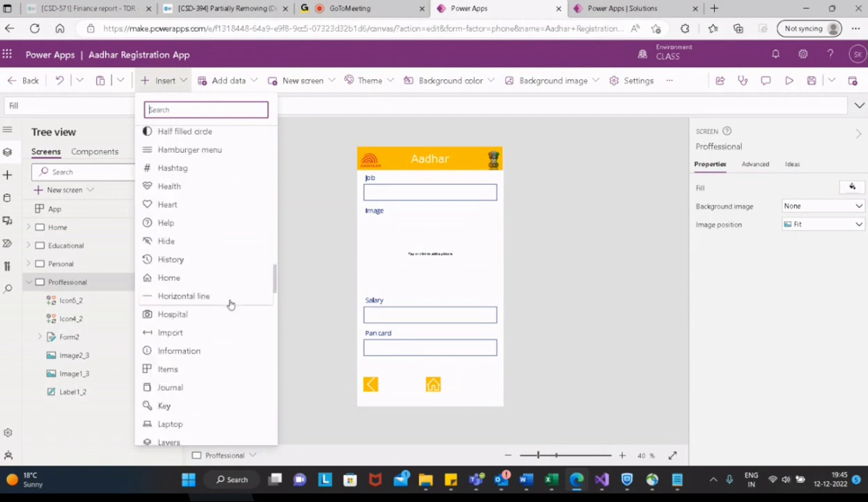
{"action": "scroll", "coordinate": [230, 304], "scroll_direction": "up", "scroll_amount": 3}
{"action": "scroll", "coordinate": [231, 304], "scroll_direction": "up", "scroll_amount": 10}
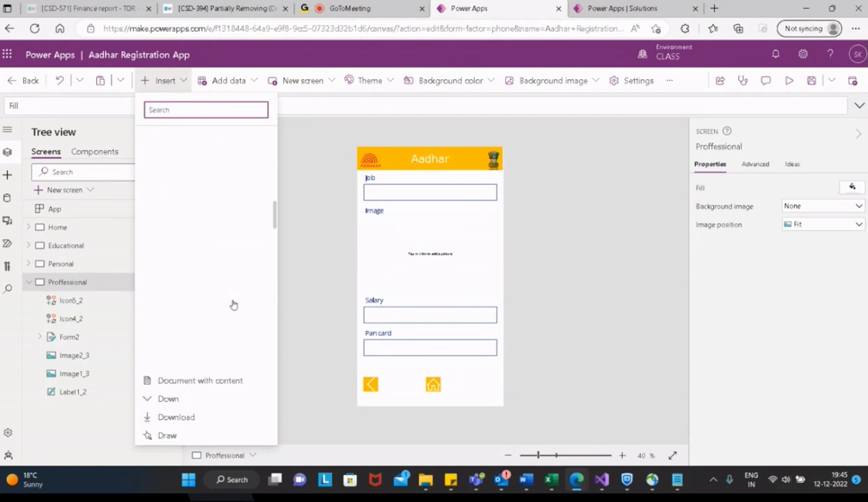
{"action": "scroll", "coordinate": [231, 304], "scroll_direction": "up", "scroll_amount": 3}
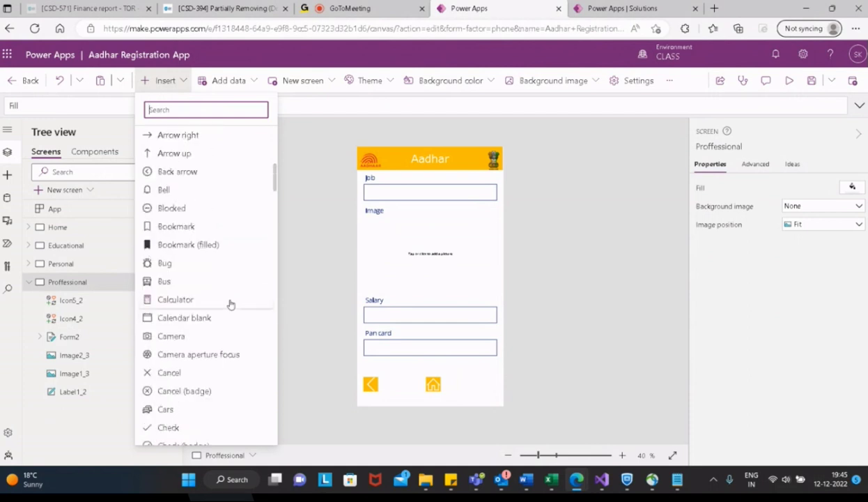
{"action": "scroll", "coordinate": [231, 304], "scroll_direction": "up", "scroll_amount": 4}
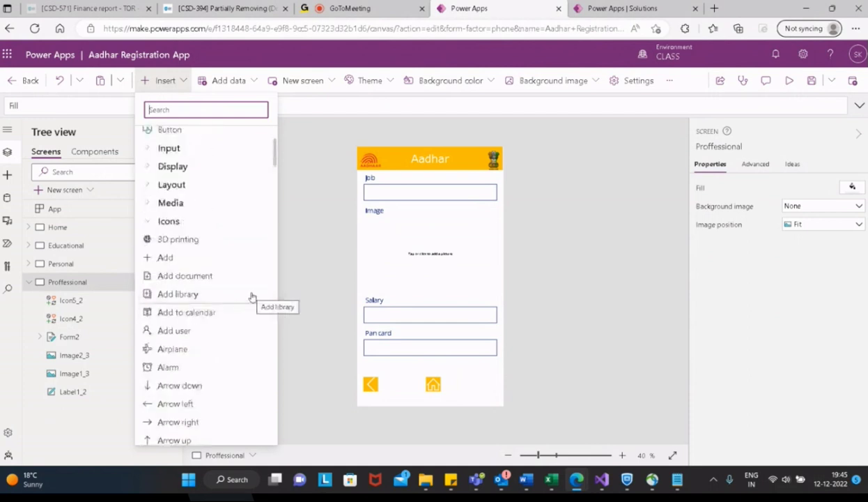
{"action": "scroll", "coordinate": [239, 281], "scroll_direction": "down", "scroll_amount": 1}
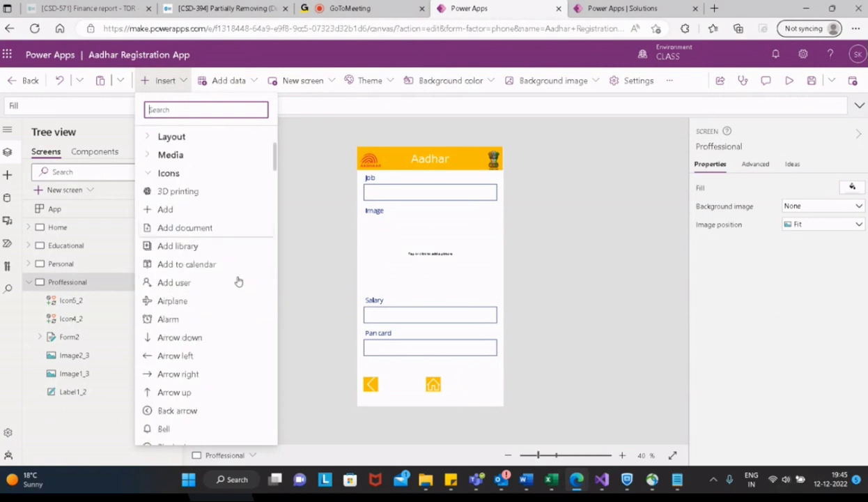
{"action": "scroll", "coordinate": [238, 281], "scroll_direction": "down", "scroll_amount": 3}
{"action": "scroll", "coordinate": [238, 280], "scroll_direction": "down", "scroll_amount": 3}
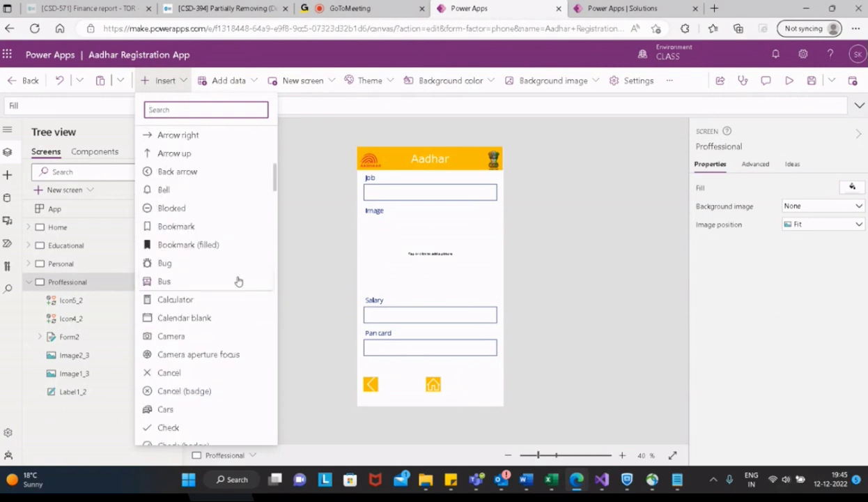
{"action": "scroll", "coordinate": [239, 280], "scroll_direction": "down", "scroll_amount": 10}
{"action": "scroll", "coordinate": [238, 281], "scroll_direction": "down", "scroll_amount": 6}
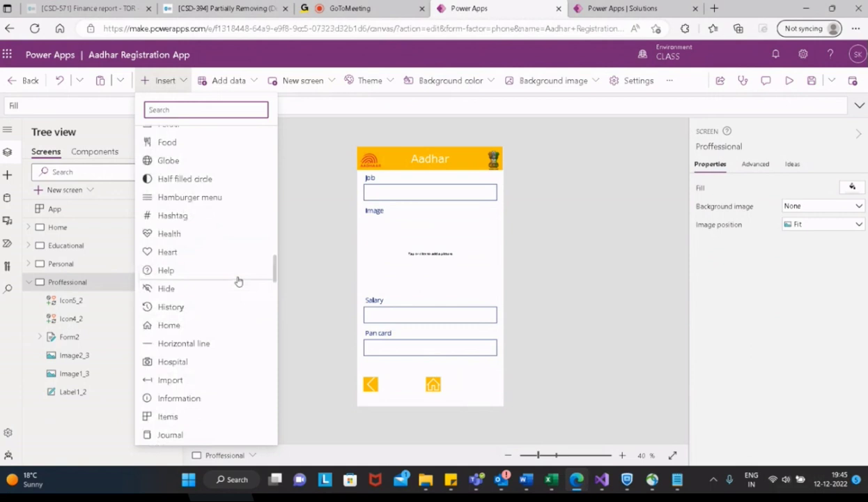
{"action": "scroll", "coordinate": [238, 281], "scroll_direction": "down", "scroll_amount": 10}
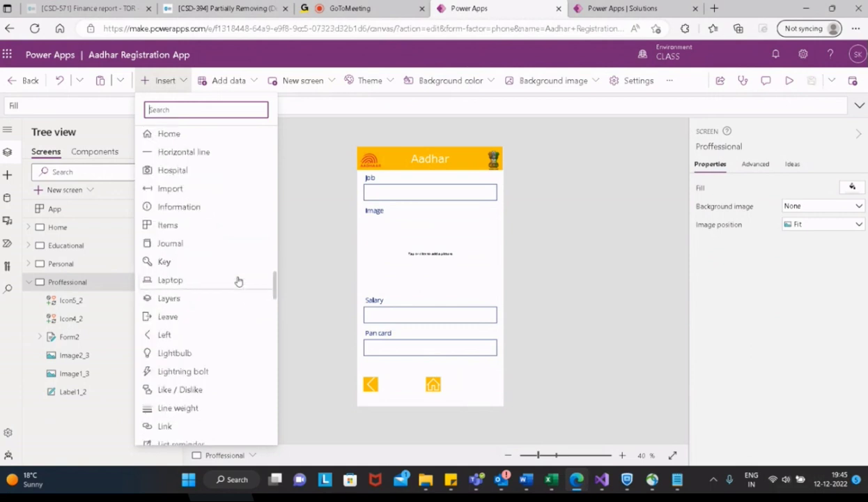
{"action": "scroll", "coordinate": [239, 281], "scroll_direction": "down", "scroll_amount": 6}
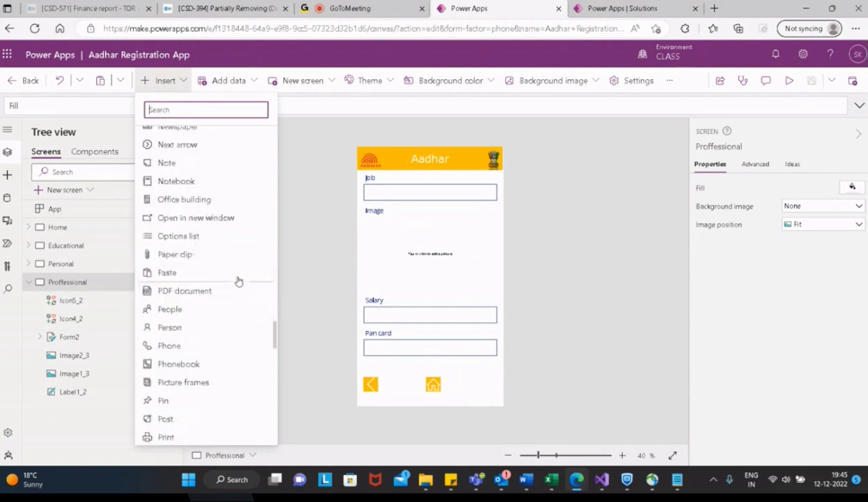
{"action": "scroll", "coordinate": [238, 280], "scroll_direction": "down", "scroll_amount": 4}
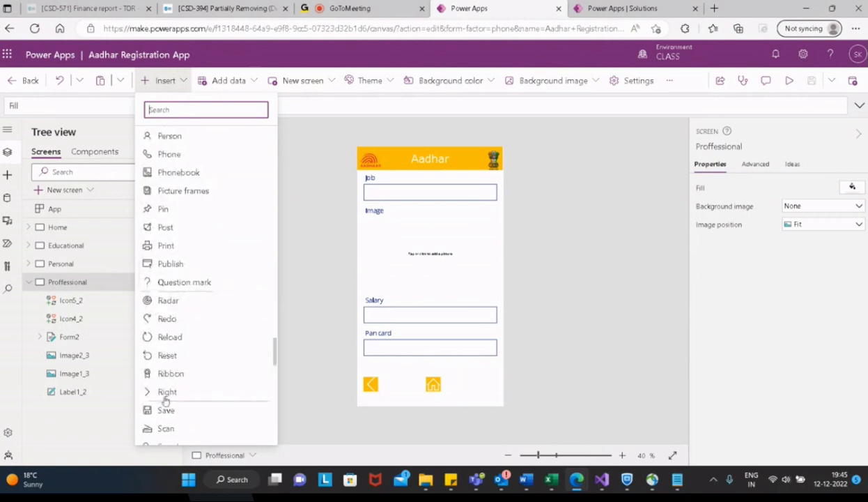
{"action": "left_click", "coordinate": [422, 383]}
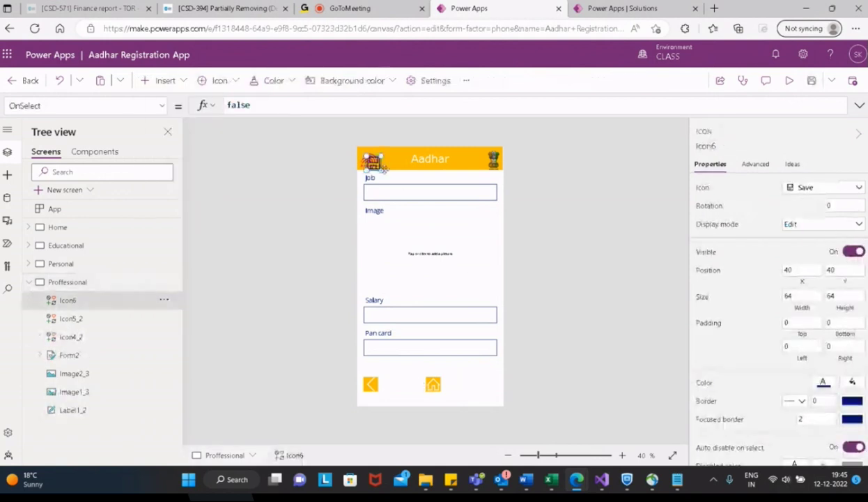
{"action": "left_click_drag", "start_coordinate": [399, 255], "coordinate": [491, 385]}
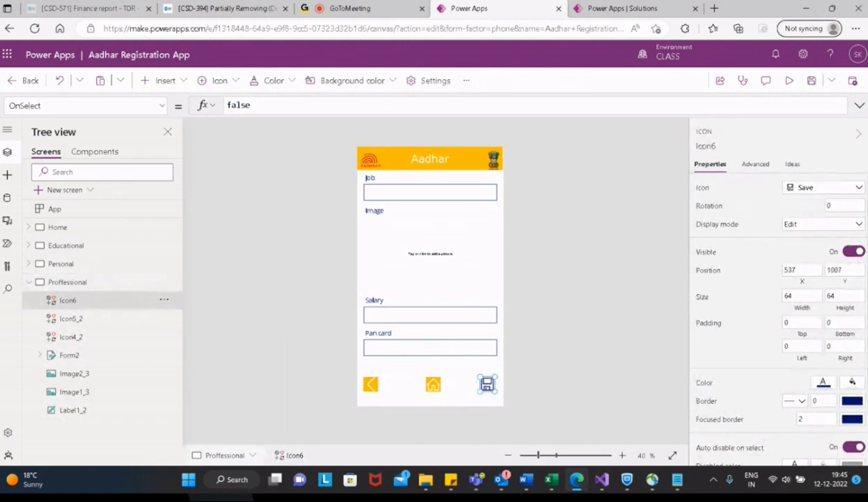
Step: Give the Save icon on the Proffessional screen an amber background fill and a white icon color
{"action": "left_click", "coordinate": [853, 383]}
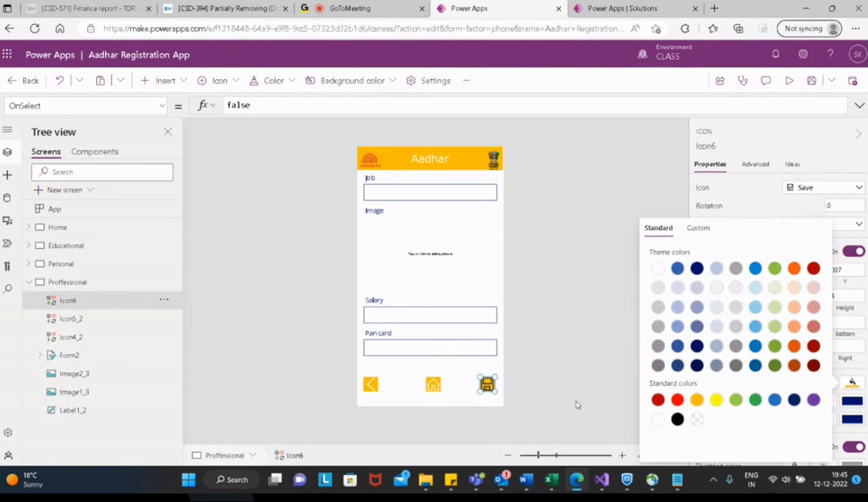
{"action": "left_click", "coordinate": [576, 404]}
{"action": "left_click", "coordinate": [483, 374]}
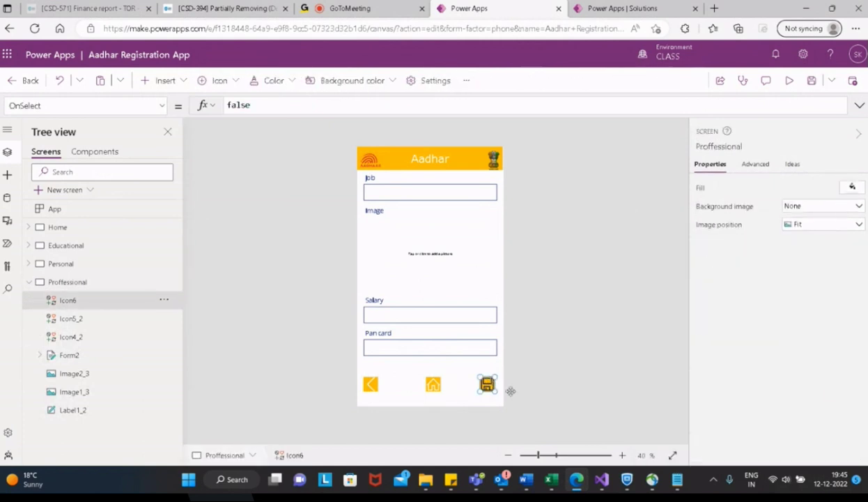
{"action": "left_click", "coordinate": [823, 383]}
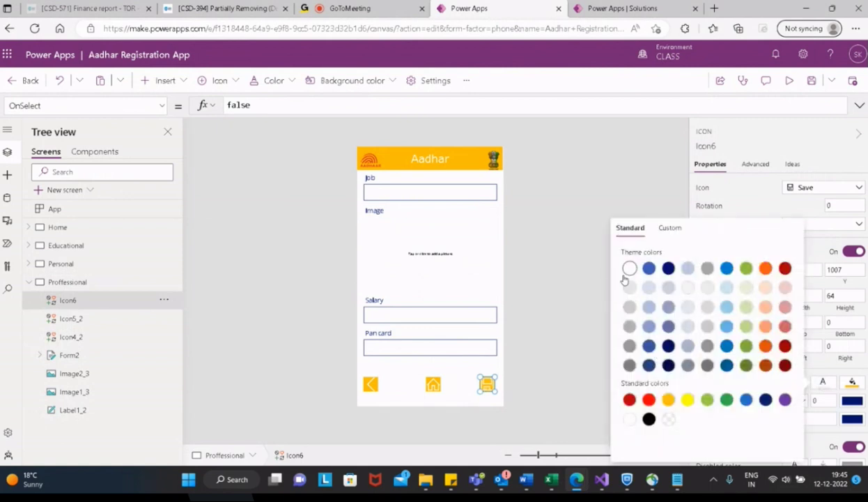
{"action": "left_click", "coordinate": [573, 388]}
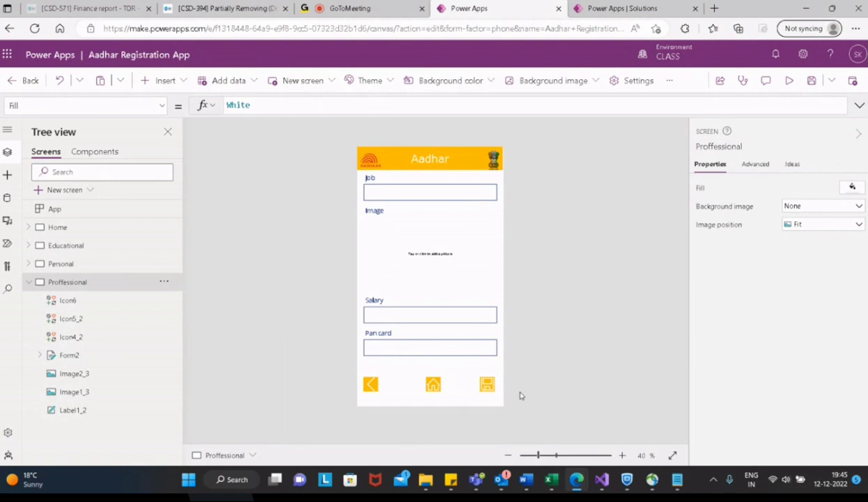
{"action": "left_click", "coordinate": [29, 282]}
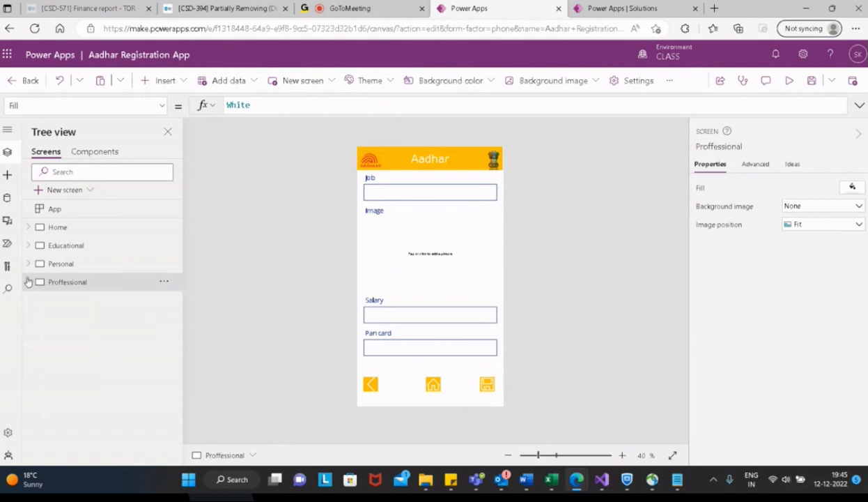
{"action": "left_click", "coordinate": [31, 228]}
{"action": "left_click", "coordinate": [30, 228]}
{"action": "left_click", "coordinate": [30, 245]}
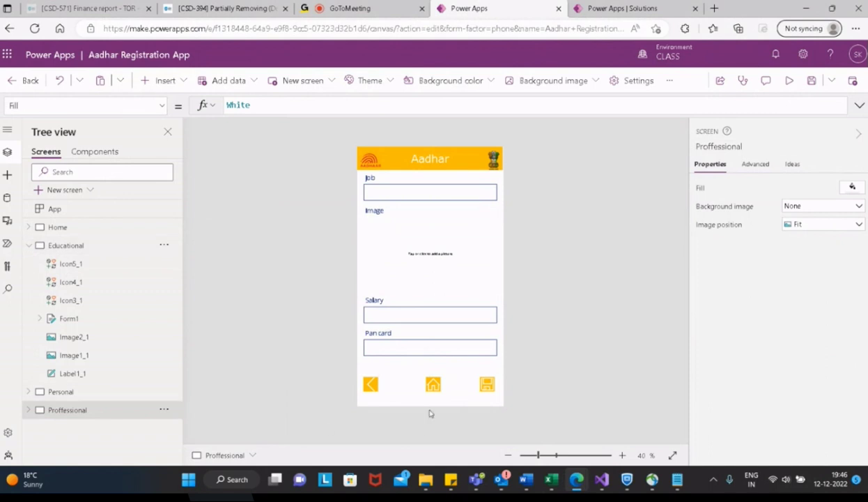
Step: Set the OnSelect formula of the Home icon on the Proffessional screen to Navigate(Home)
{"action": "left_click", "coordinate": [433, 386]}
{"action": "left_click_drag", "start_coordinate": [256, 102], "coordinate": [218, 112]}
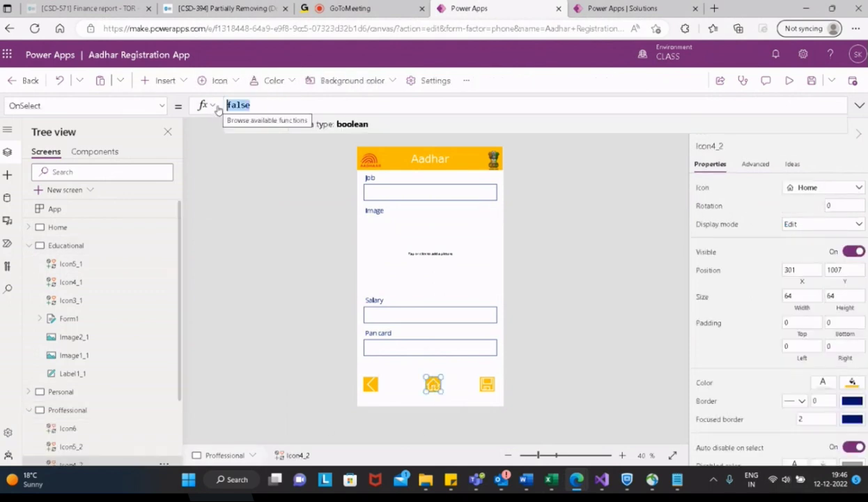
{"action": "type", "text": "navid"}
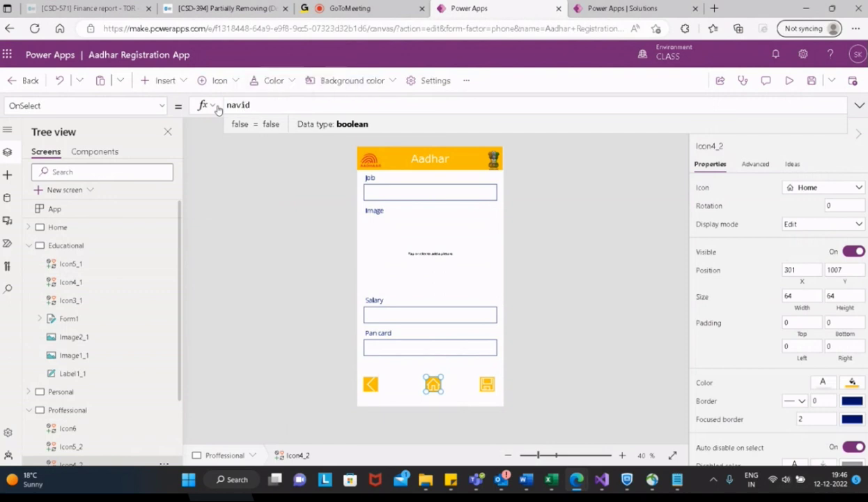
{"action": "key", "text": "BackSpace"}
{"action": "type", "text": "age"}
{"action": "key", "text": "BackSpace"}
{"action": "key", "text": "BackSpace"}
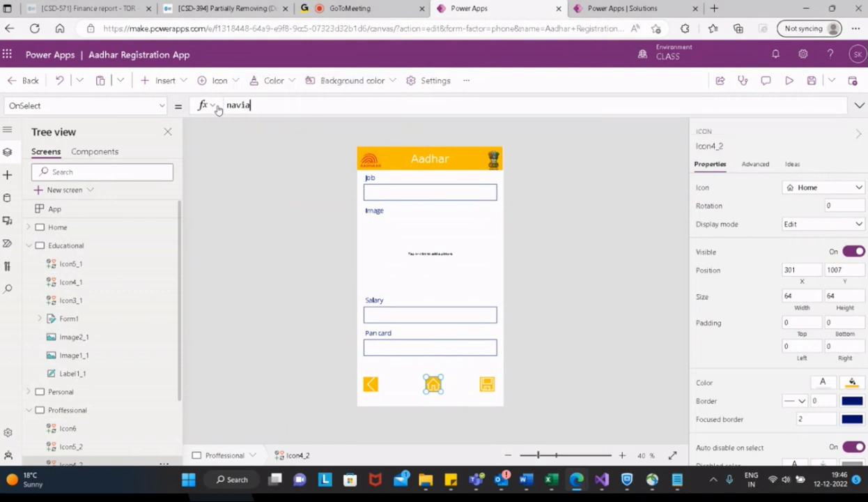
{"action": "type", "text": "ga"}
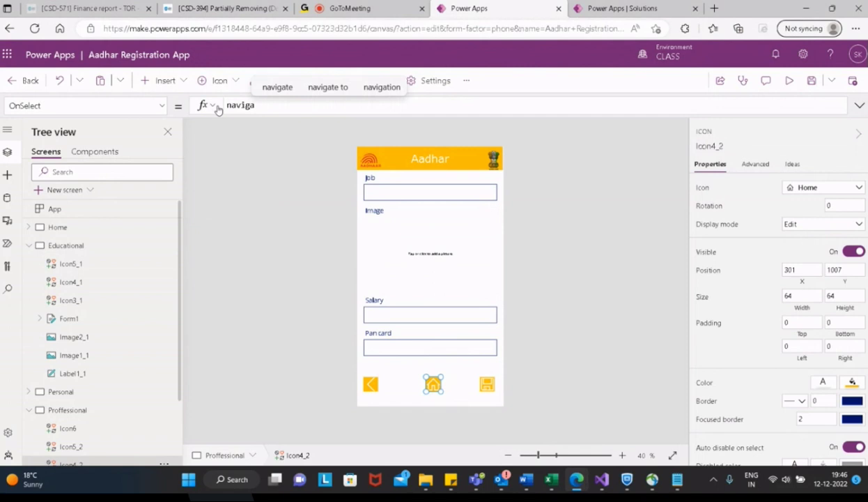
{"action": "left_click", "coordinate": [237, 125]}
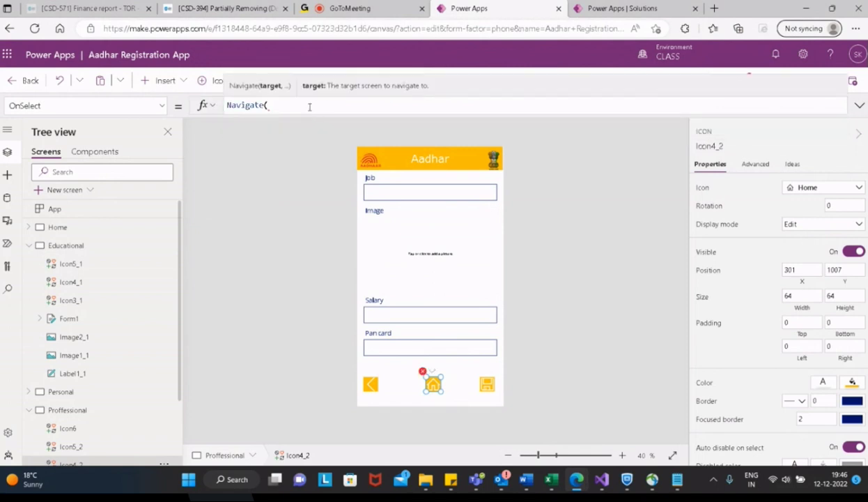
{"action": "type", "text": "Home"}
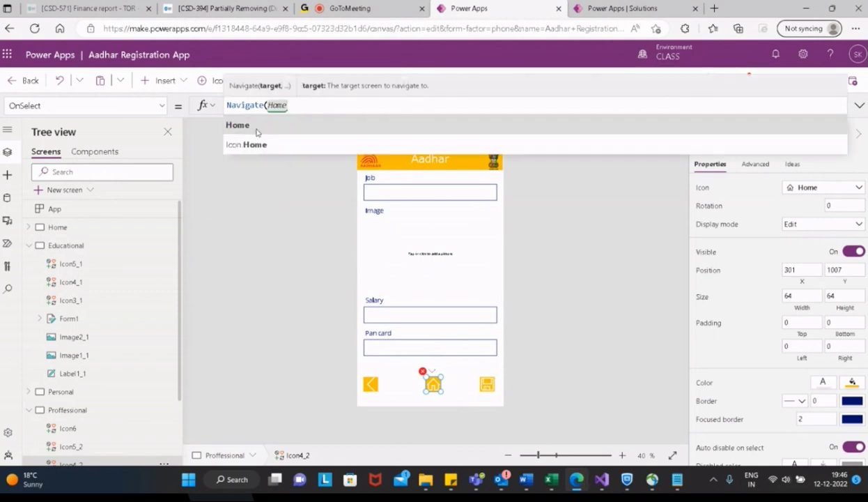
{"action": "left_click", "coordinate": [244, 128]}
{"action": "type", "text": ")"}
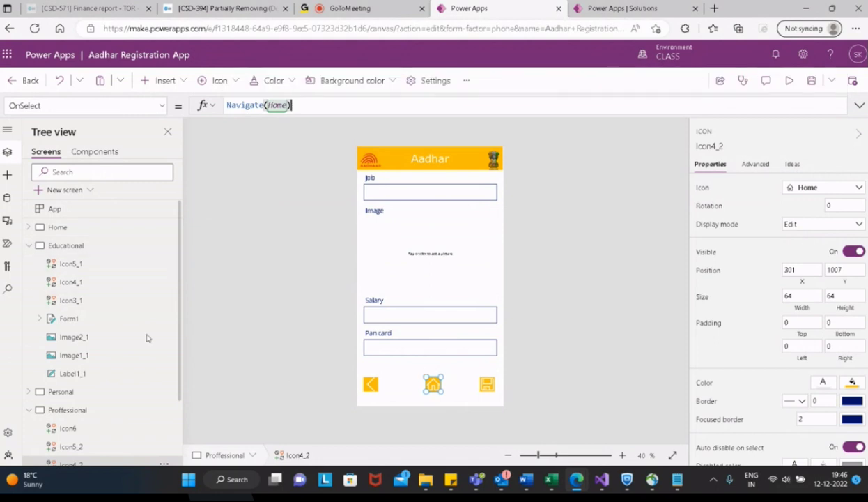
Step: Set the OnSelect formula of the Left icon on the Proffessional screen to Navigate(Educational)
{"action": "left_click", "coordinate": [370, 385]}
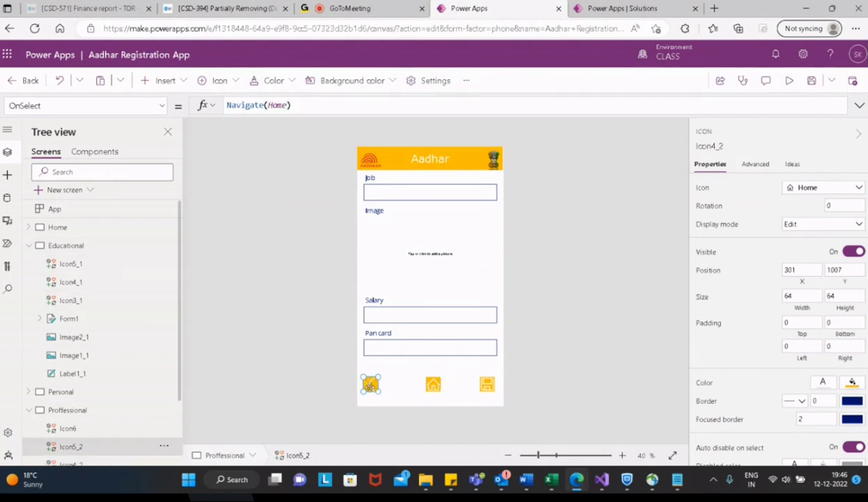
{"action": "double_click", "coordinate": [202, 106]}
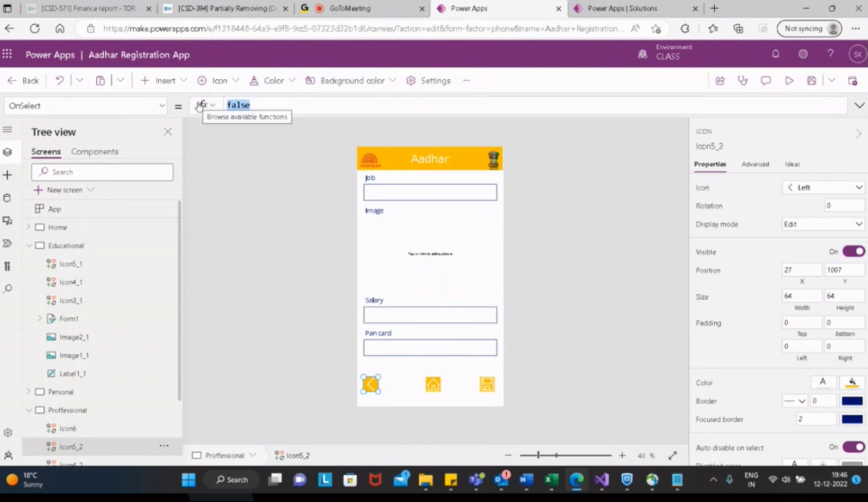
{"action": "type", "text": "Naviagte"}
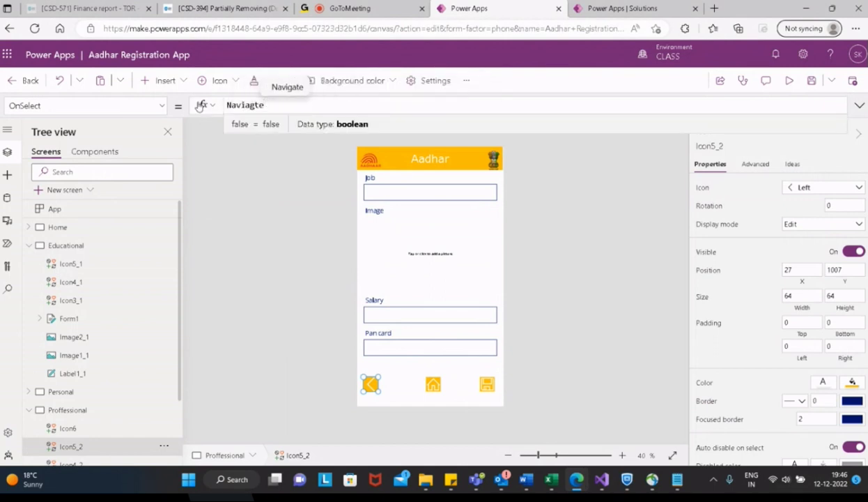
{"action": "key", "text": "BackSpace"}
{"action": "key", "text": "BackSpace"}
{"action": "key", "text": "BackSpace"}
{"action": "key", "text": "BackSpace"}
{"action": "type", "text": "gate"}
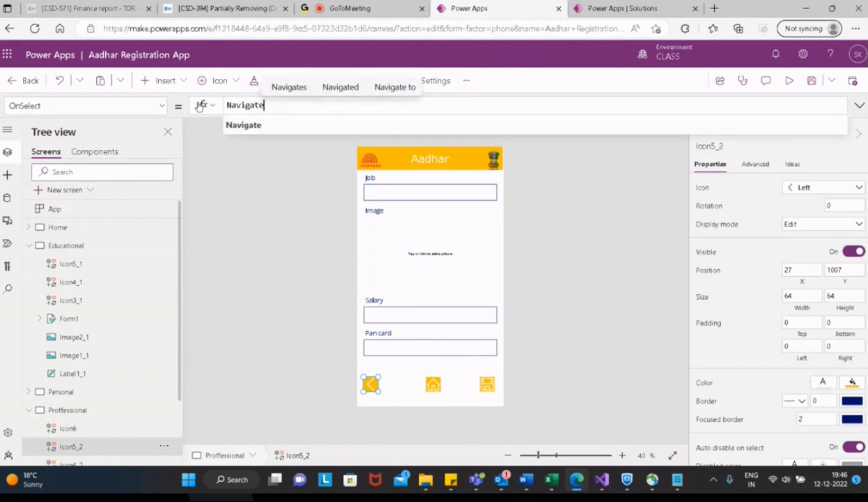
{"action": "type", "text": "("}
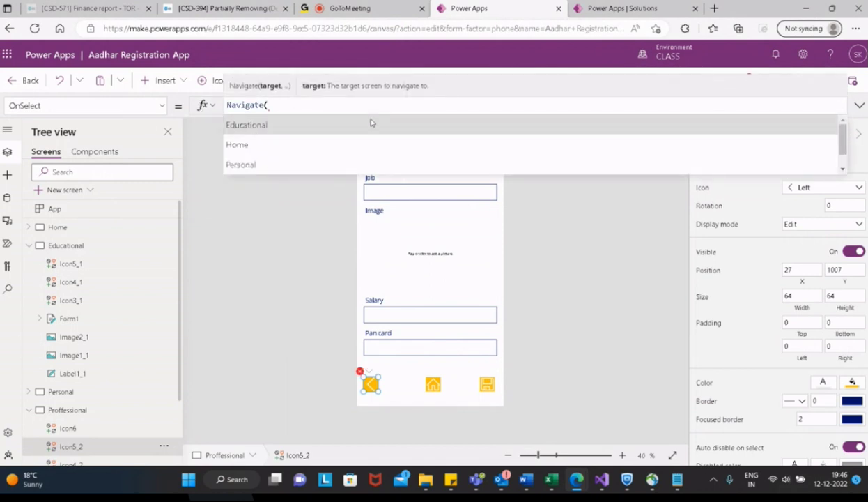
{"action": "left_click", "coordinate": [269, 125]}
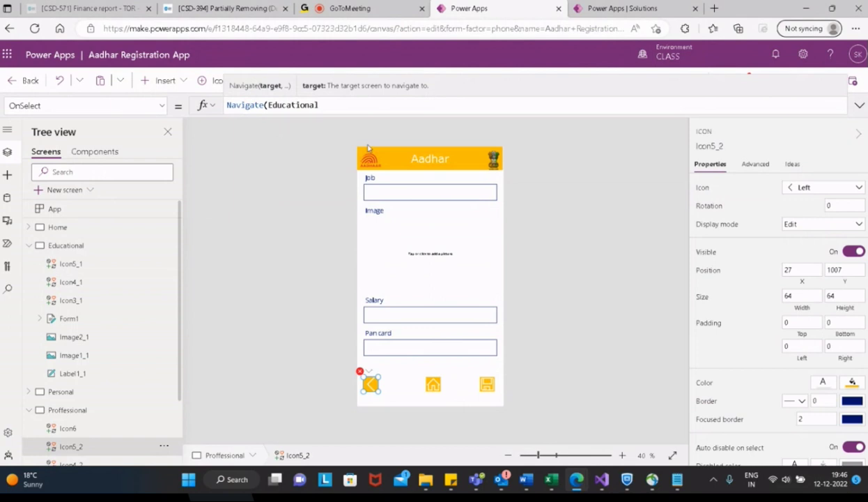
{"action": "type", "text": ")"}
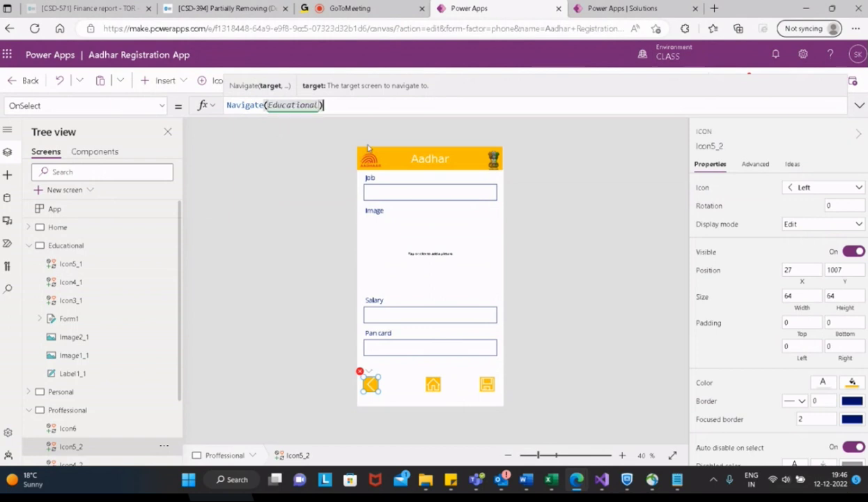
Step: Open the Educational screen and set its Home icon's OnSelect formula to Navigate(Home)
{"action": "left_click", "coordinate": [30, 247]}
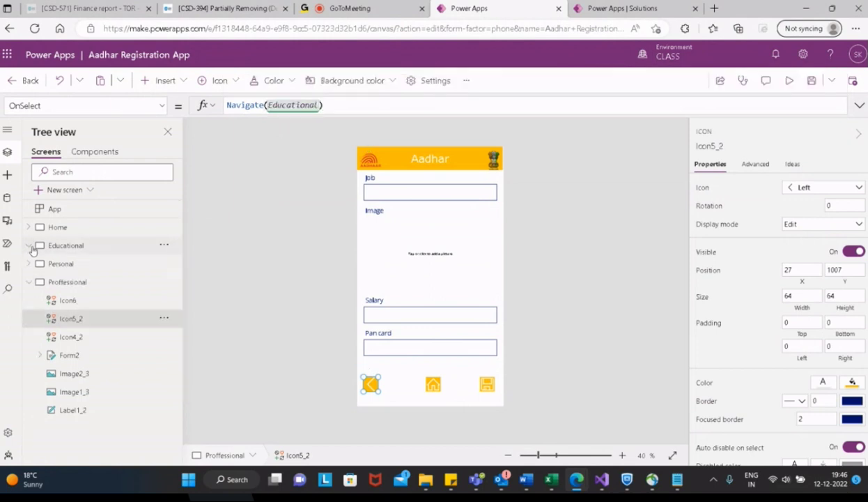
{"action": "left_click", "coordinate": [29, 282]}
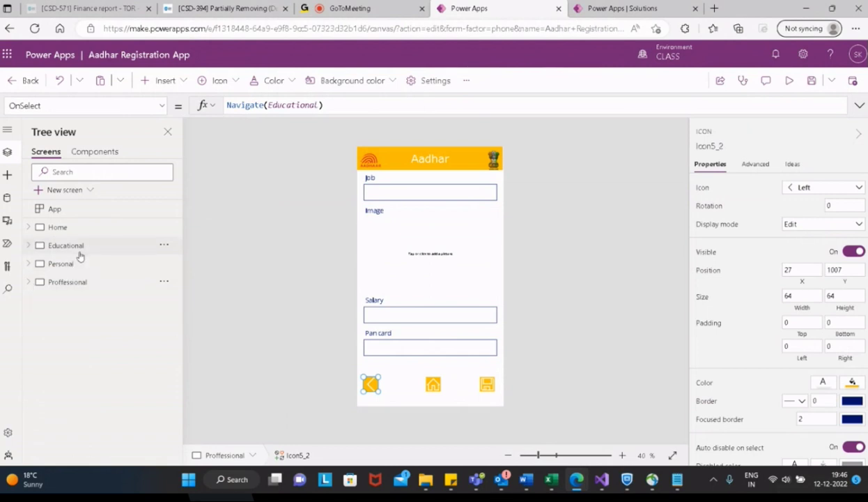
{"action": "left_click", "coordinate": [72, 286]}
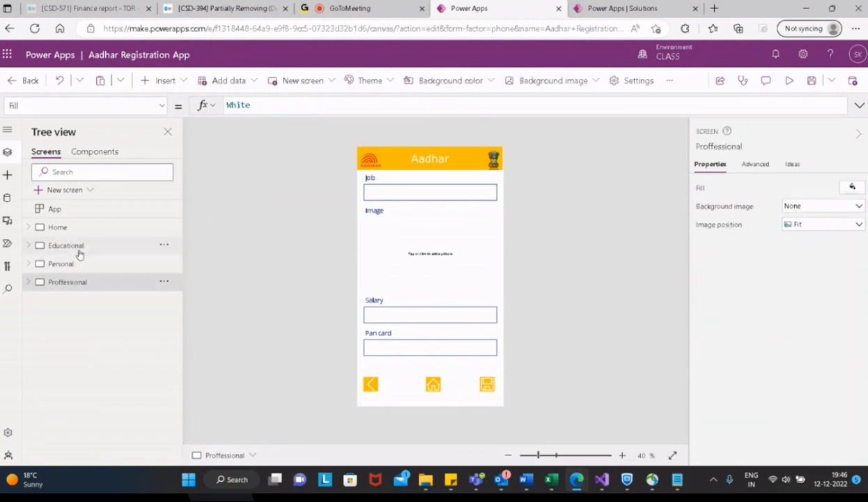
{"action": "left_click", "coordinate": [77, 248]}
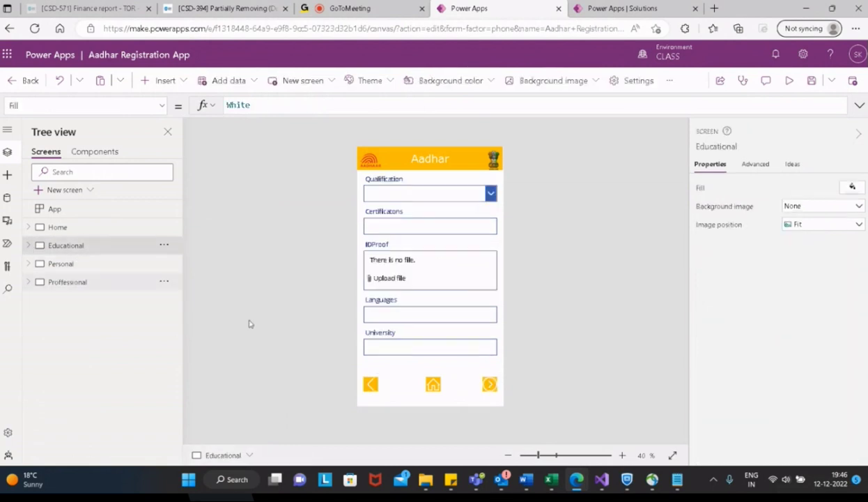
{"action": "left_click", "coordinate": [439, 394]}
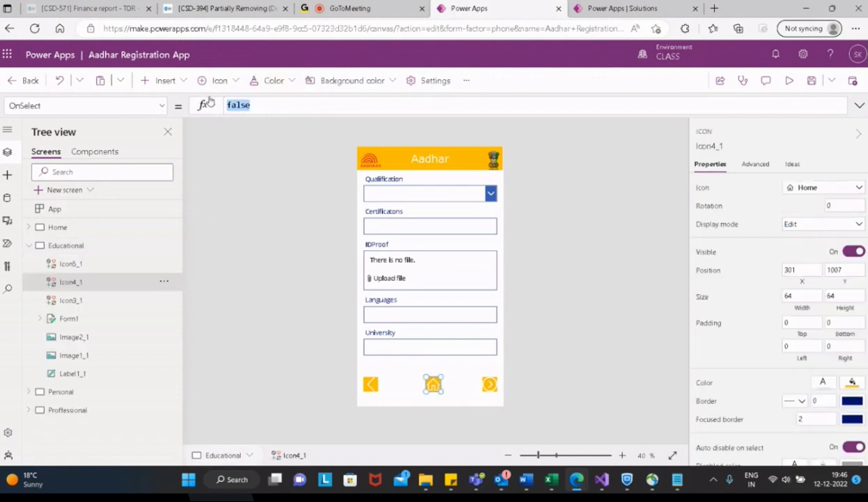
{"action": "type", "text": "Navid"}
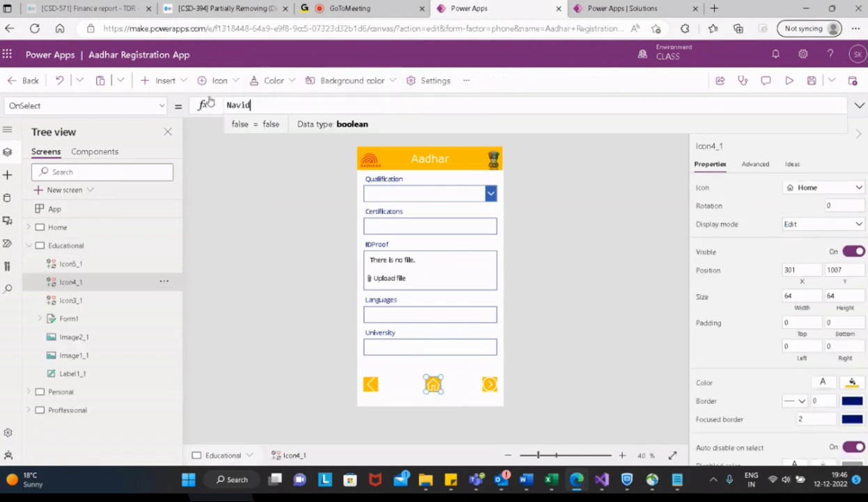
{"action": "key", "text": "BackSpace"}
{"action": "type", "text": "gate"}
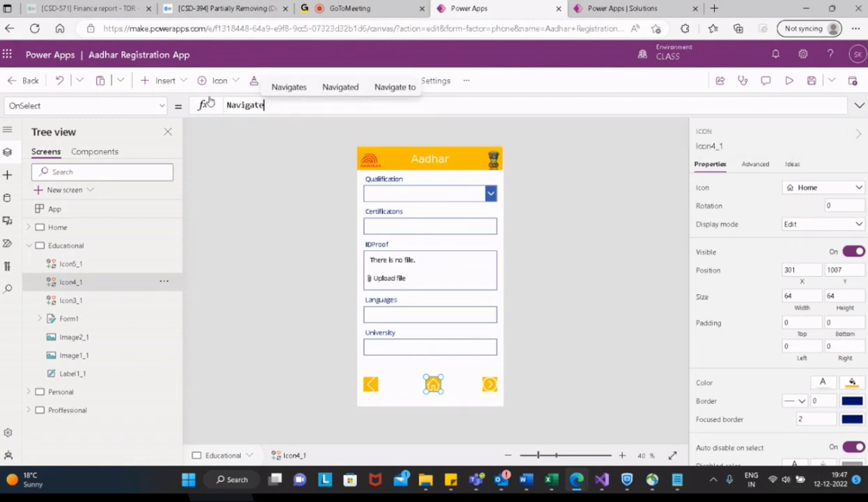
{"action": "left_click", "coordinate": [254, 134]}
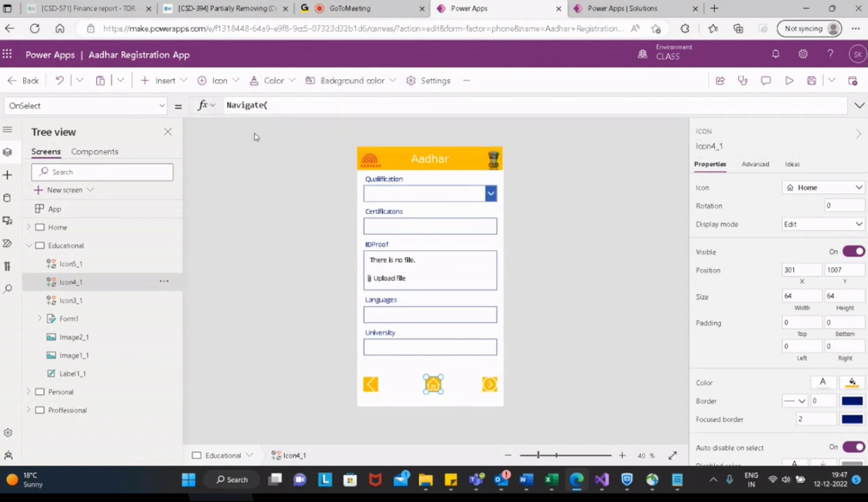
{"action": "type", "text": "Home"}
{"action": "left_click", "coordinate": [272, 131]}
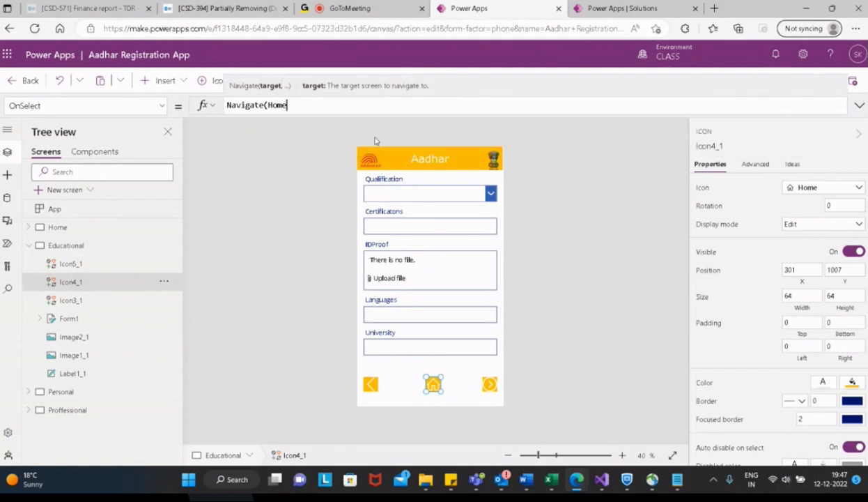
{"action": "type", "text": ")"}
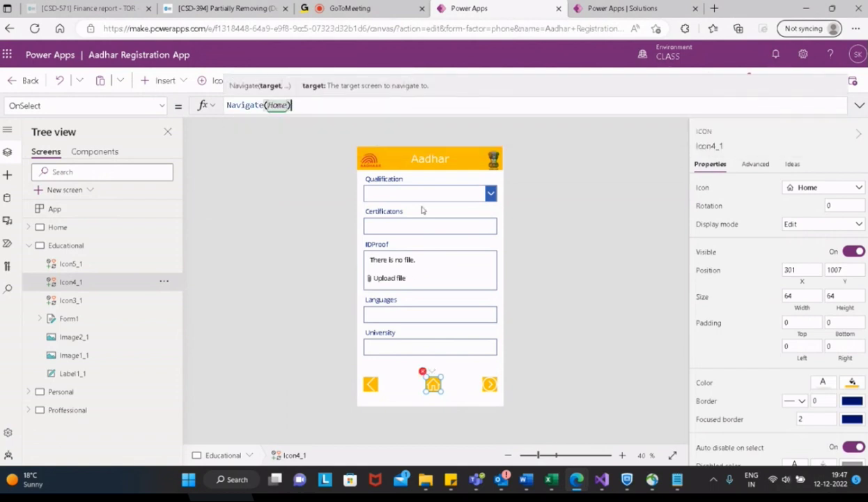
Step: Set the OnSelect formula of the Next icon on the Educational screen to Navigate(Proffessional)
{"action": "left_click", "coordinate": [491, 384]}
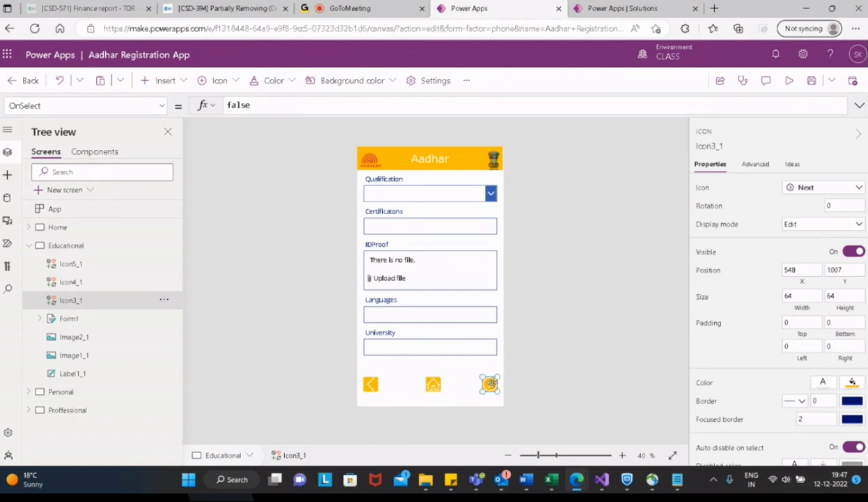
{"action": "left_click", "coordinate": [271, 103]}
{"action": "key", "text": "ctrl+a"}
{"action": "key", "text": "BackSpace"}
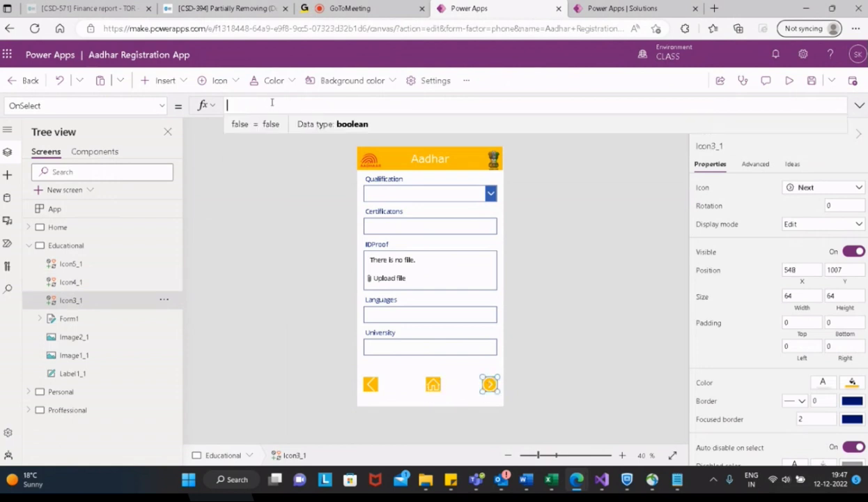
{"action": "type", "text": "Naviga"}
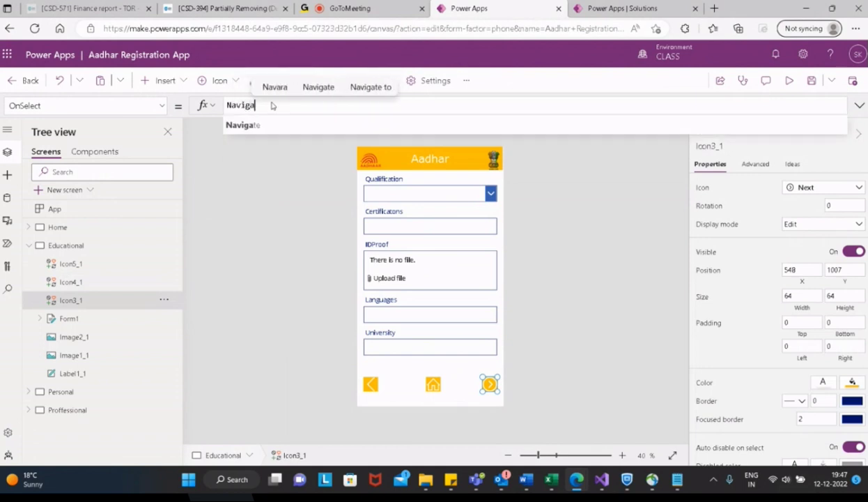
{"action": "type", "text": "te("}
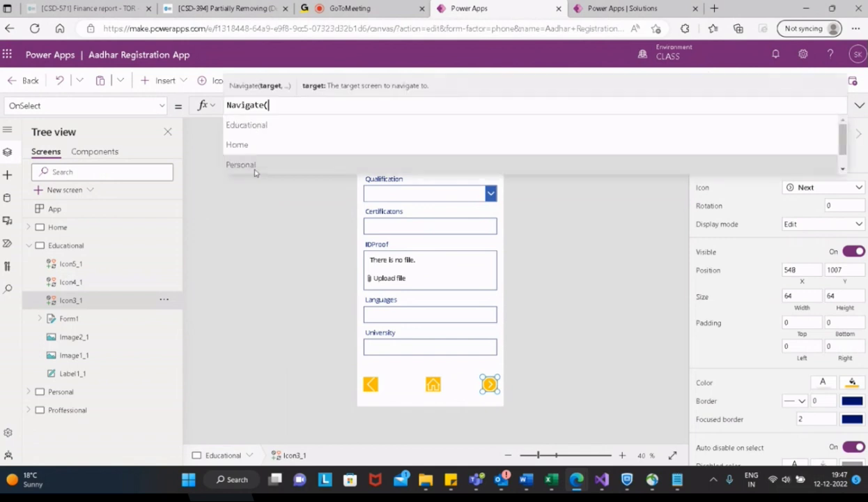
{"action": "scroll", "coordinate": [350, 161], "scroll_direction": "down", "scroll_amount": 1}
{"action": "left_click", "coordinate": [287, 171]}
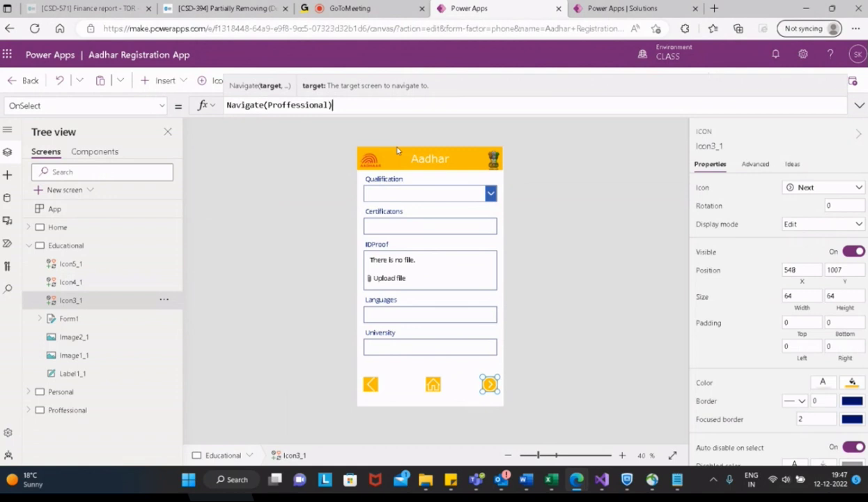
Step: Set the OnSelect formula of the Left icon on the Educational screen to Navigate(Personal)
{"action": "left_click", "coordinate": [370, 384]}
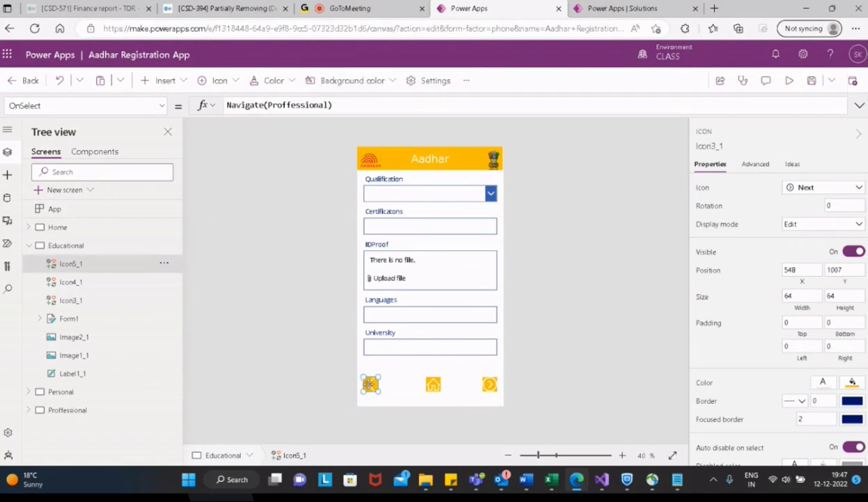
{"action": "left_click_drag", "start_coordinate": [260, 105], "coordinate": [179, 112]}
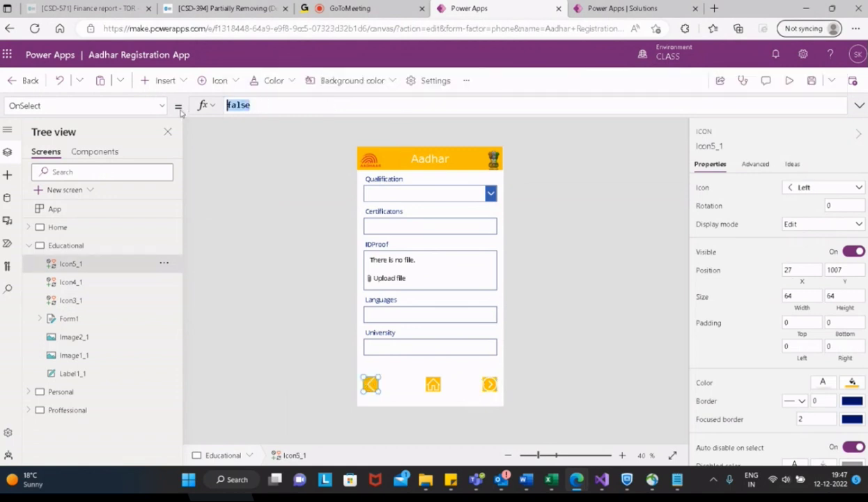
{"action": "type", "text": "Navi"}
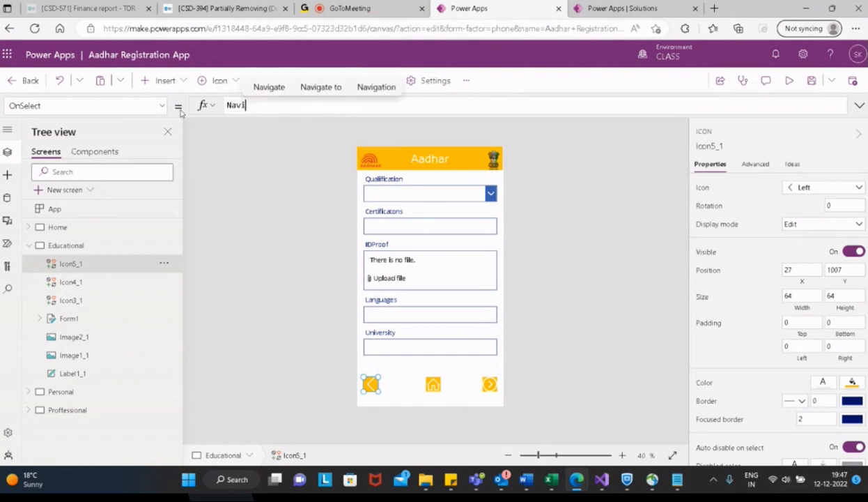
{"action": "type", "text": "gate("}
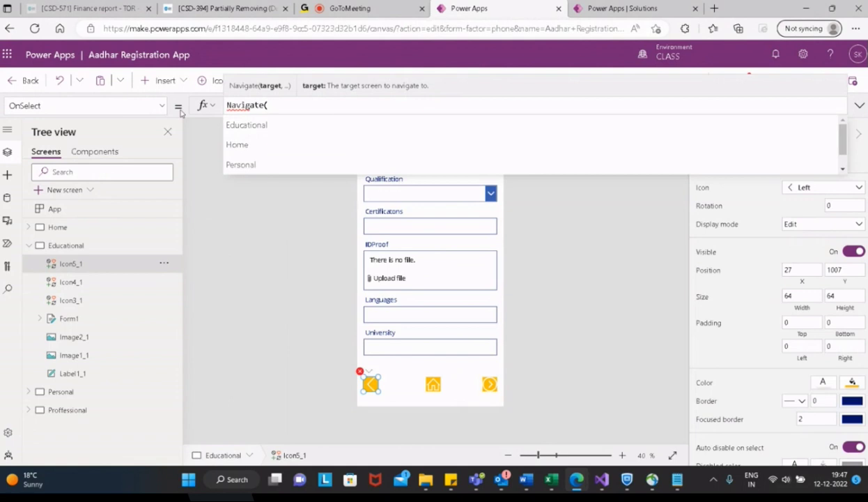
{"action": "type", "text": "om"}
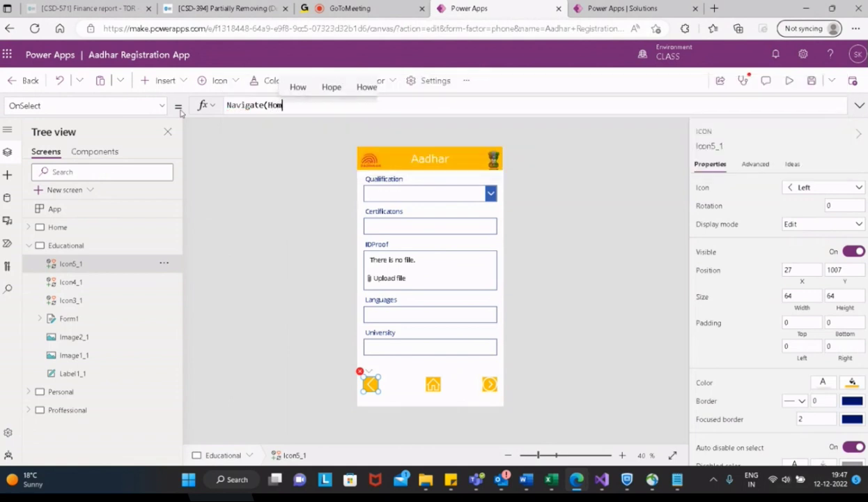
{"action": "key", "text": "BackSpace"}
{"action": "key", "text": "BackSpace"}
{"action": "key", "text": "BackSpace"}
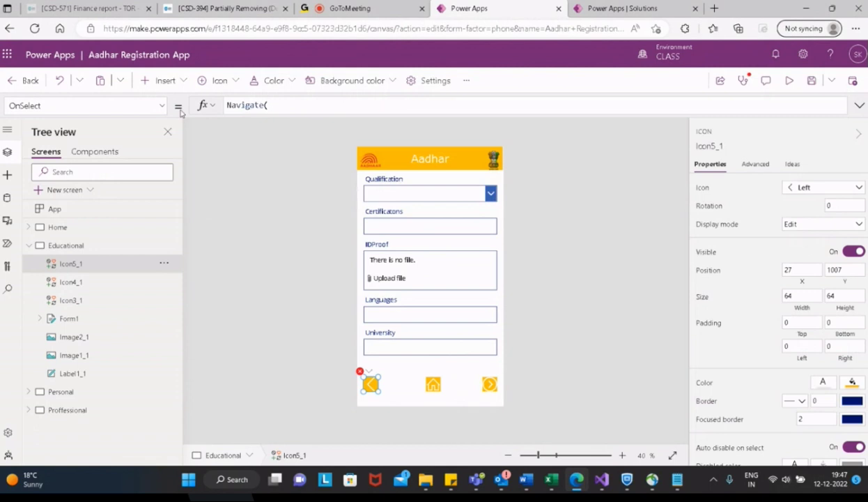
{"action": "type", "text": "Perso"}
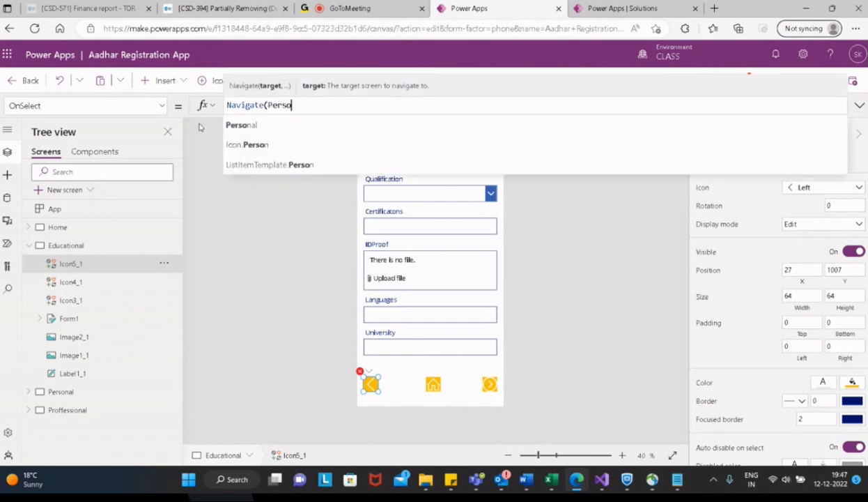
{"action": "left_click", "coordinate": [306, 124]}
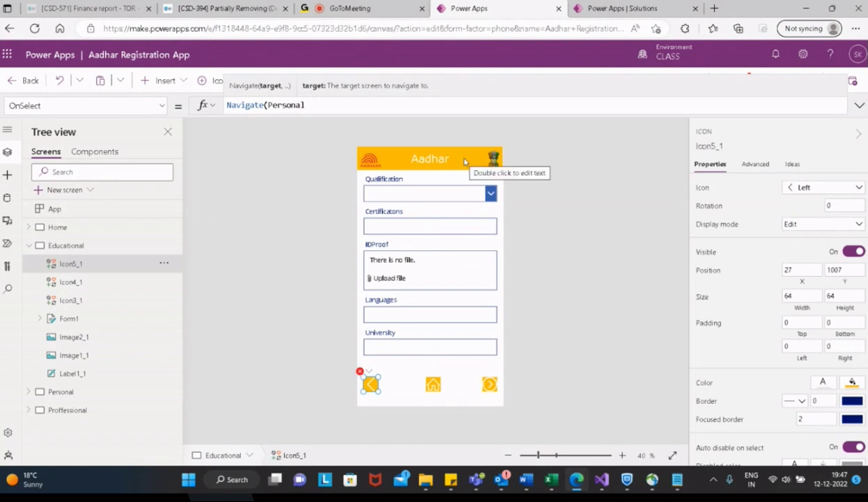
{"action": "type", "text": ")"}
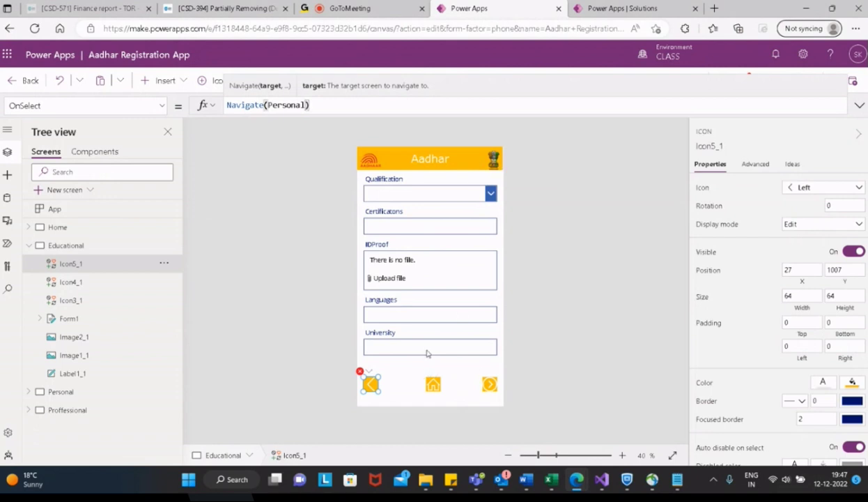
{"action": "left_click", "coordinate": [411, 363]}
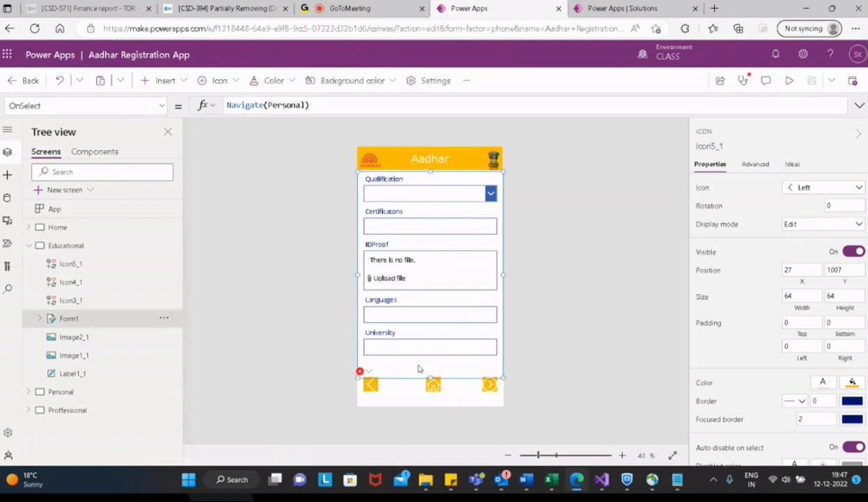
Step: Clear the target in the Educational screen's Left icon formula and re-enter Personal as the Navigate target
{"action": "left_click", "coordinate": [370, 384]}
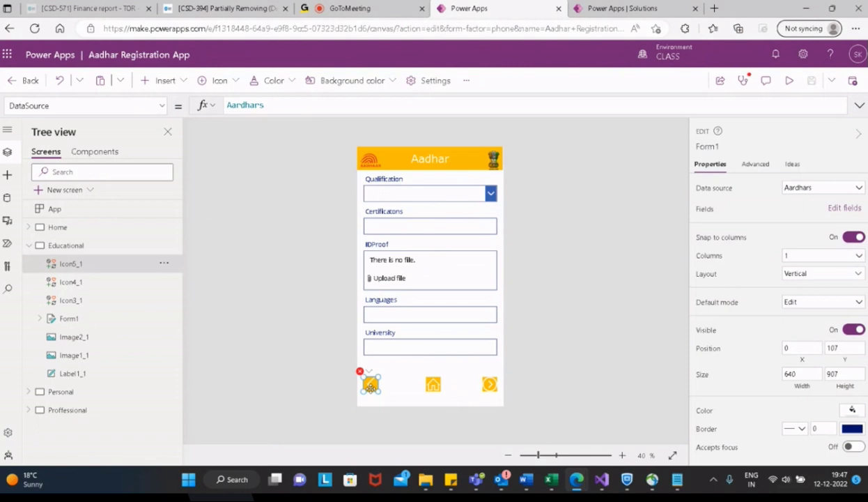
{"action": "left_click", "coordinate": [331, 102]}
{"action": "key", "text": "BackSpace"}
{"action": "key", "text": "BackSpace"}
{"action": "key", "text": "BackSpace"}
{"action": "key", "text": "BackSpace"}
{"action": "key", "text": "BackSpace"}
{"action": "key", "text": "BackSpace"}
{"action": "key", "text": "BackSpace"}
{"action": "key", "text": "BackSpace"}
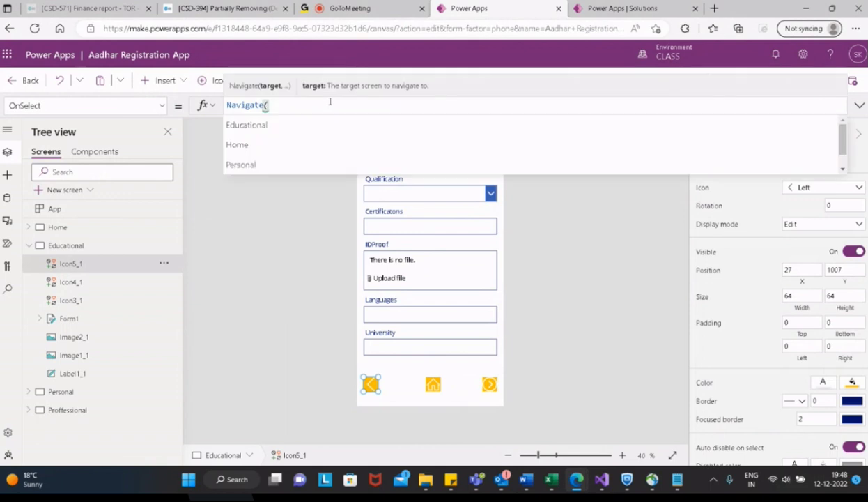
{"action": "left_click", "coordinate": [268, 167]}
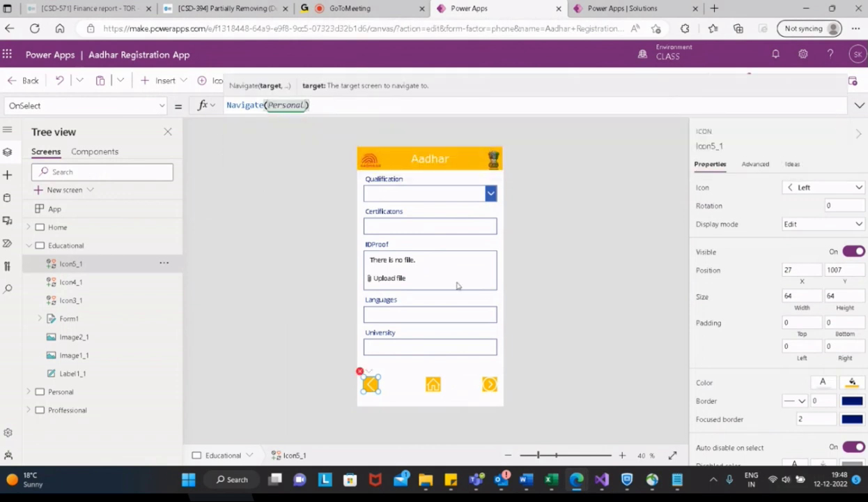
{"action": "left_click", "coordinate": [454, 371]}
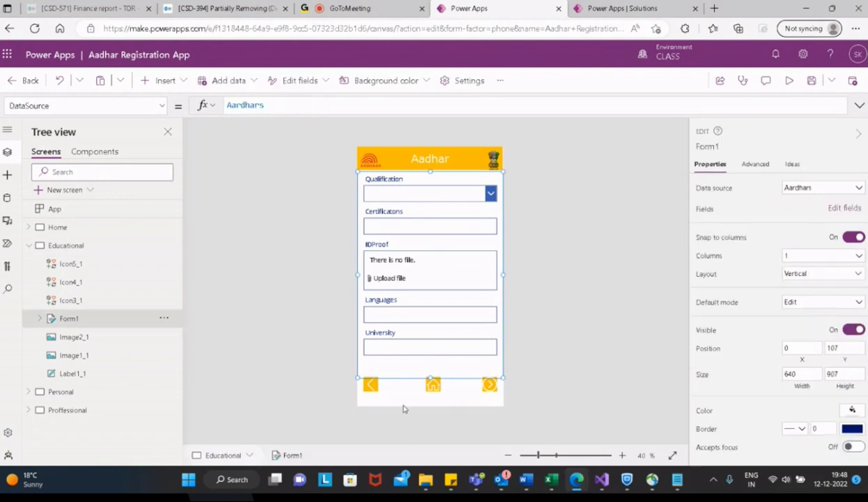
Step: Open the Personal screen and delete its Left icon
{"action": "left_click", "coordinate": [30, 248]}
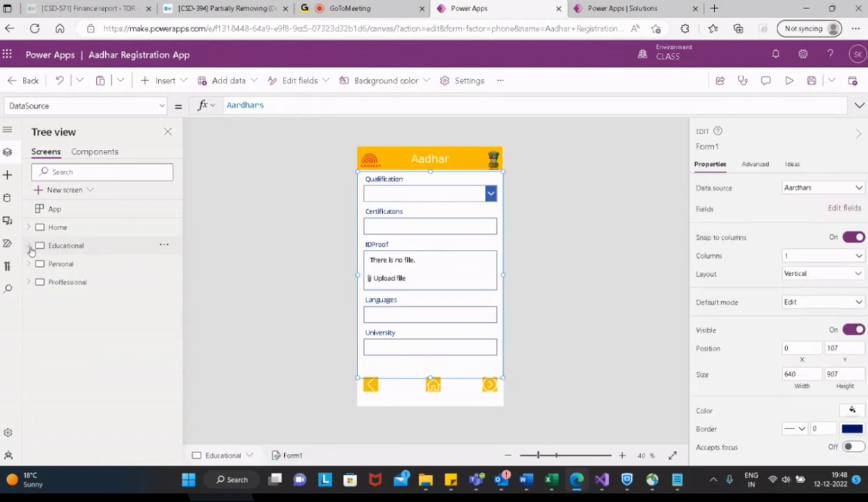
{"action": "left_click", "coordinate": [61, 268]}
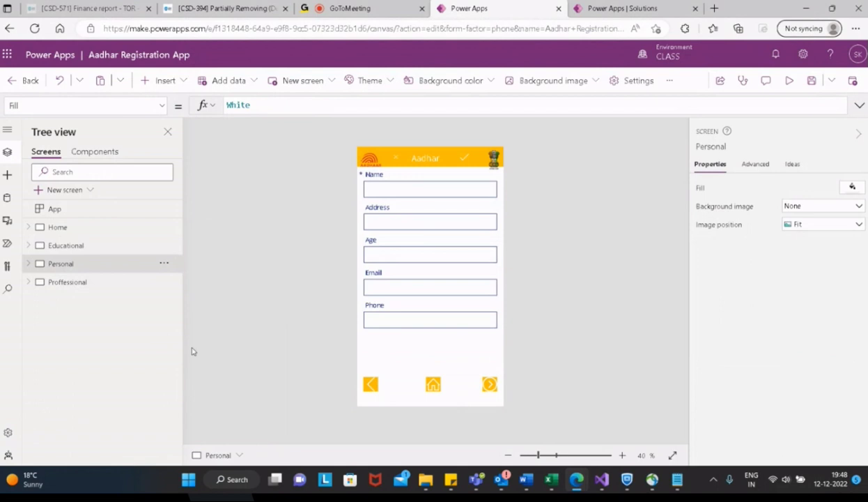
{"action": "left_click", "coordinate": [439, 389]}
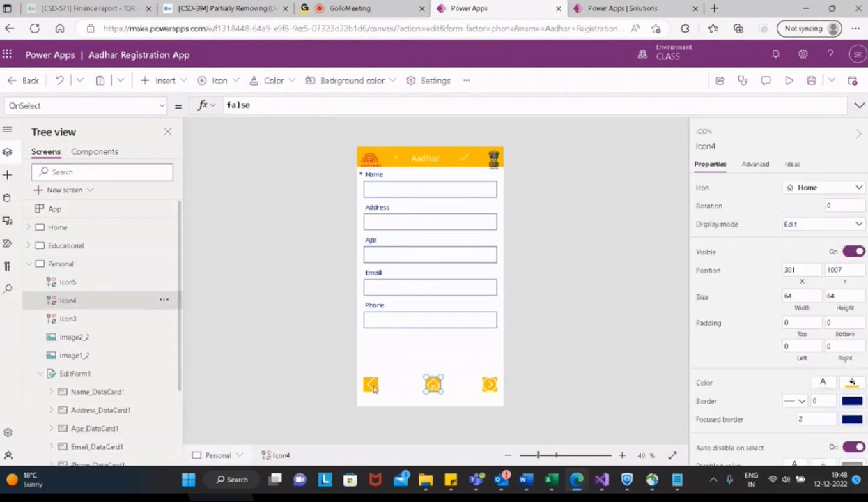
{"action": "left_click", "coordinate": [371, 385]}
{"action": "key", "text": "Delete"}
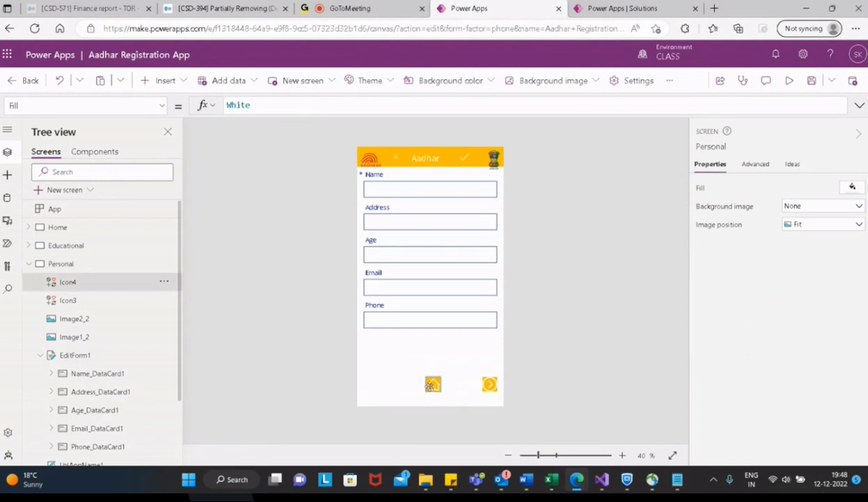
Step: Move the Personal screen's Home icon into the deleted Left icon's place, level with the Next icon, at about X 27, Y 1008
{"action": "left_click_drag", "start_coordinate": [430, 387], "coordinate": [370, 395]}
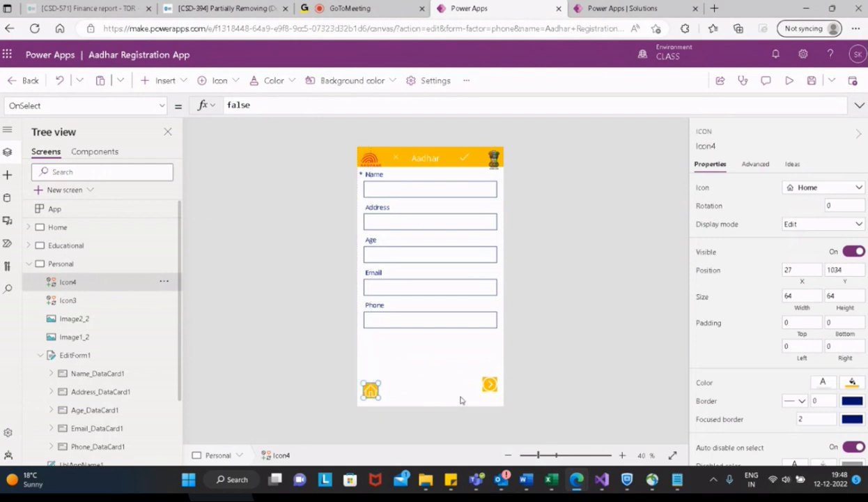
{"action": "key", "text": "Up"}
{"action": "key", "text": "Up"}
{"action": "key", "text": "Up"}
{"action": "key", "text": "Up"}
{"action": "key", "text": "Up"}
{"action": "key", "text": "Up"}
{"action": "key", "text": "Up"}
{"action": "key", "text": "Up"}
{"action": "key", "text": "Up"}
{"action": "key", "text": "Up"}
{"action": "key", "text": "Up"}
{"action": "key", "text": "Up"}
{"action": "key", "text": "Up"}
{"action": "key", "text": "Up"}
{"action": "key", "text": "Up"}
{"action": "key", "text": "Up"}
{"action": "key", "text": "Up"}
{"action": "key", "text": "Up"}
{"action": "key", "text": "Up"}
{"action": "key", "text": "Up"}
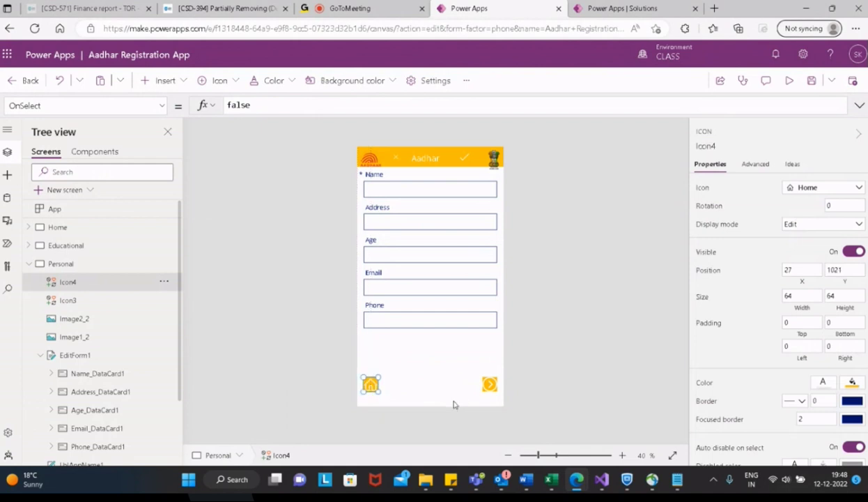
Step: Set the OnSelect formula of the Home icon on the Personal screen to Navigate(Home)
{"action": "left_click", "coordinate": [253, 105]}
{"action": "key", "text": "ctrl+a"}
{"action": "type", "text": "Navigat"}
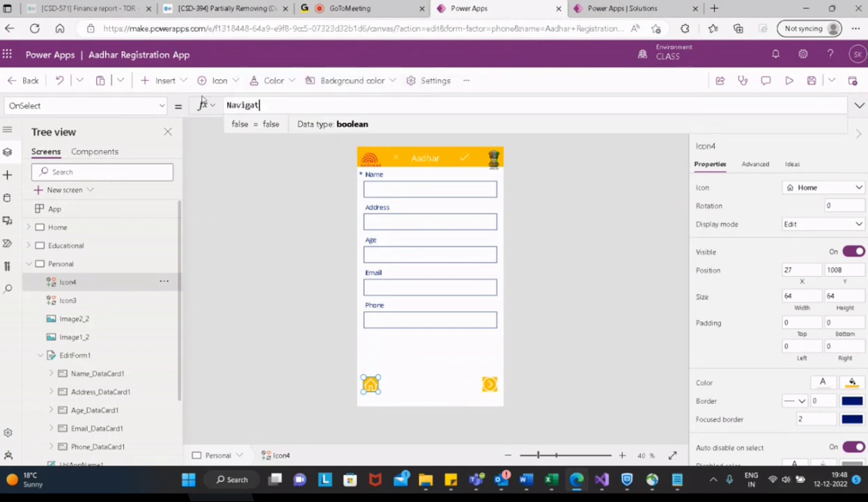
{"action": "type", "text": "e("}
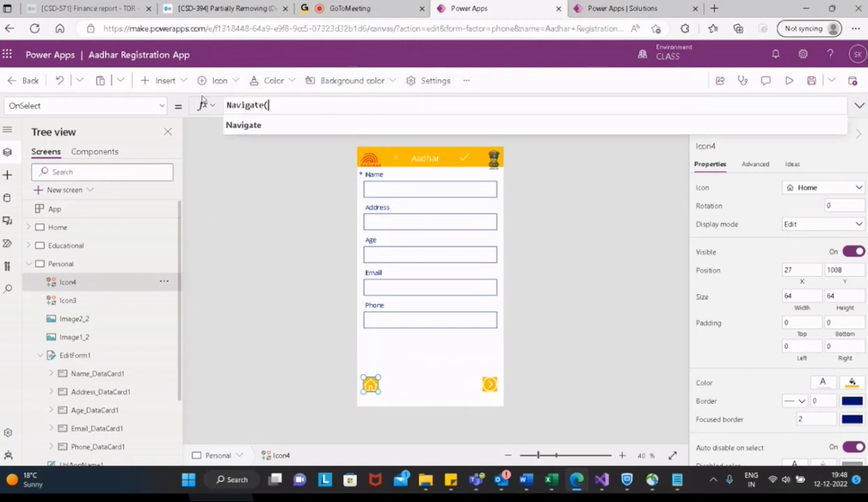
{"action": "type", "text": "H"}
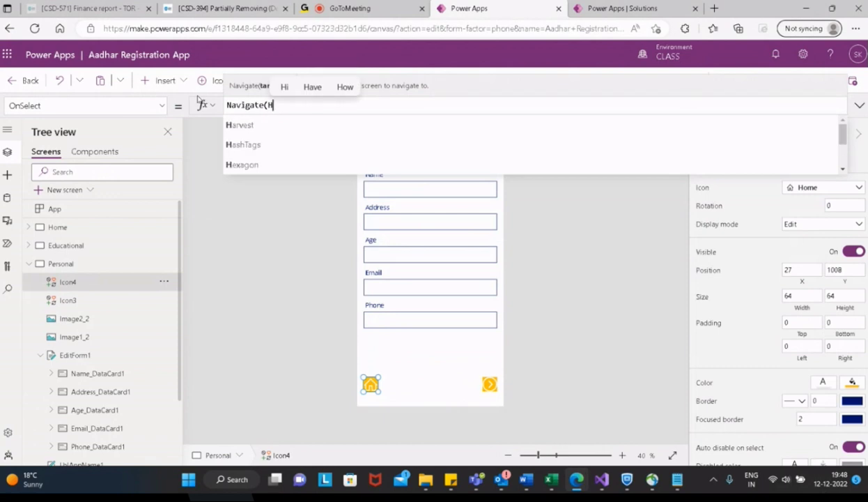
{"action": "type", "text": "ome)"}
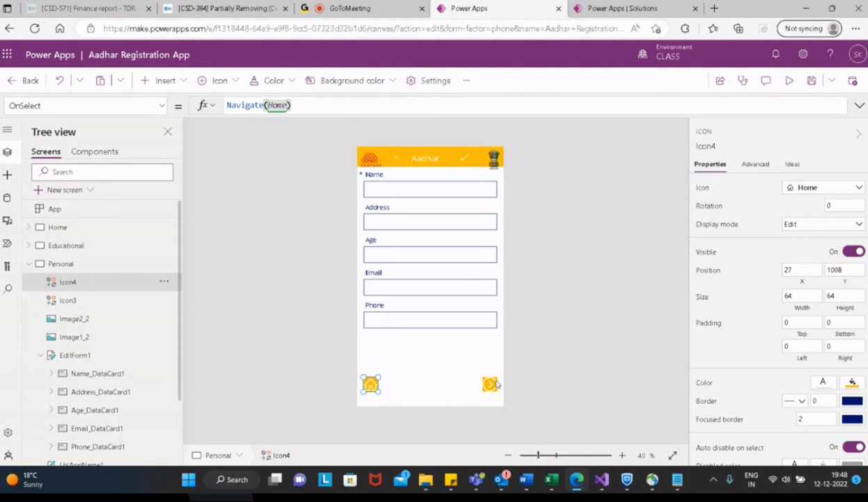
Step: Set the OnSelect formula of the Next icon on the Personal screen to Navigate(Educational)
{"action": "left_click", "coordinate": [490, 384]}
{"action": "left_click_drag", "start_coordinate": [250, 105], "coordinate": [186, 92]}
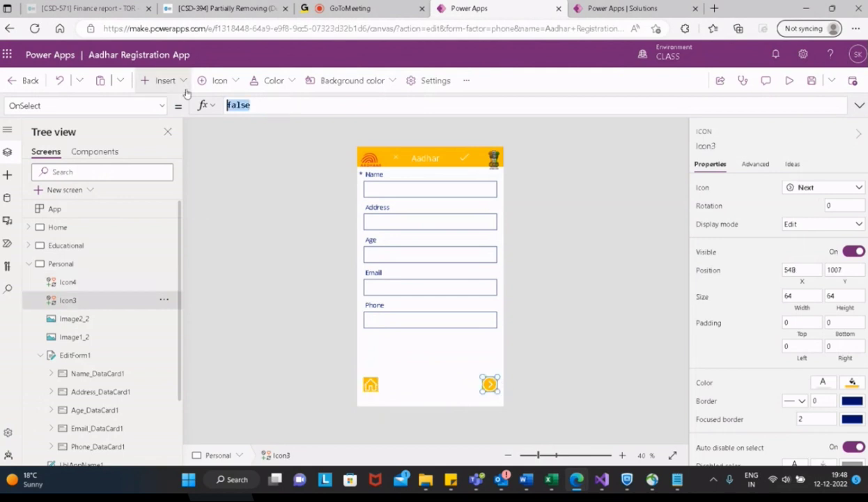
{"action": "type", "text": "Nav"}
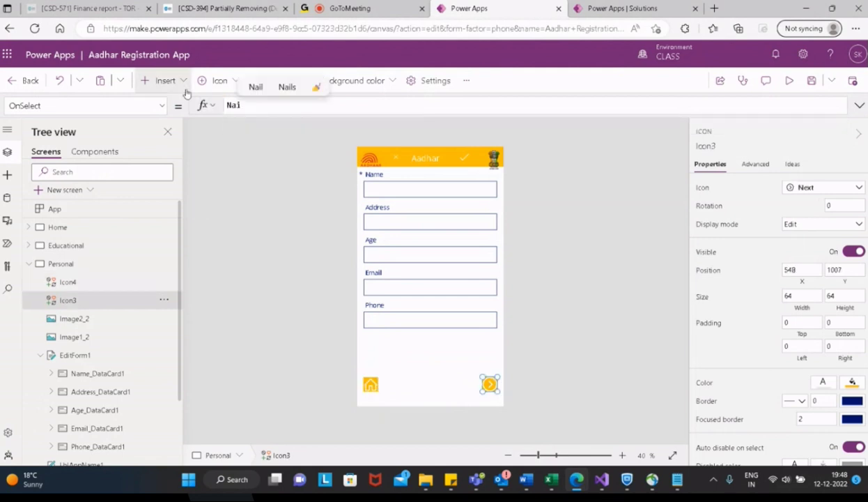
{"action": "type", "text": "i"}
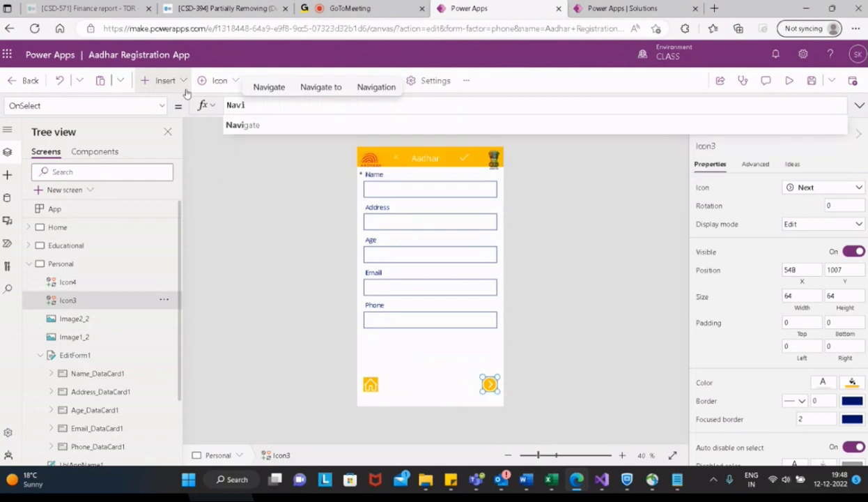
{"action": "left_click", "coordinate": [243, 125]}
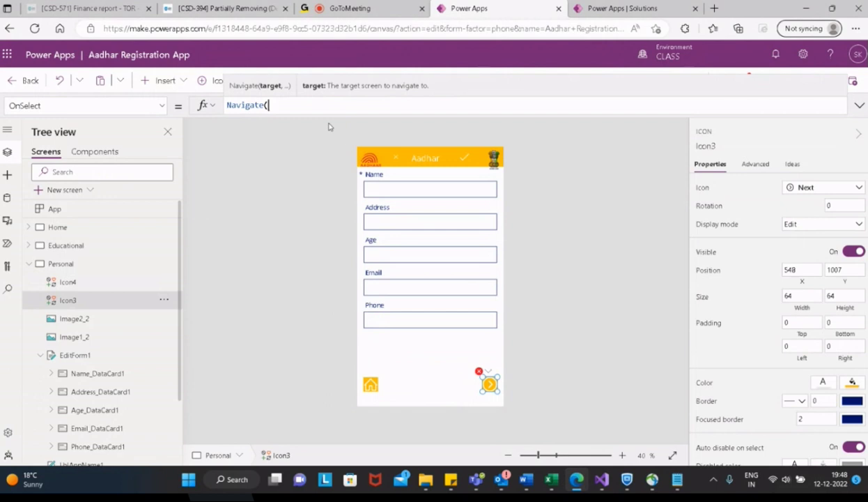
{"action": "type", "text": "Ed"}
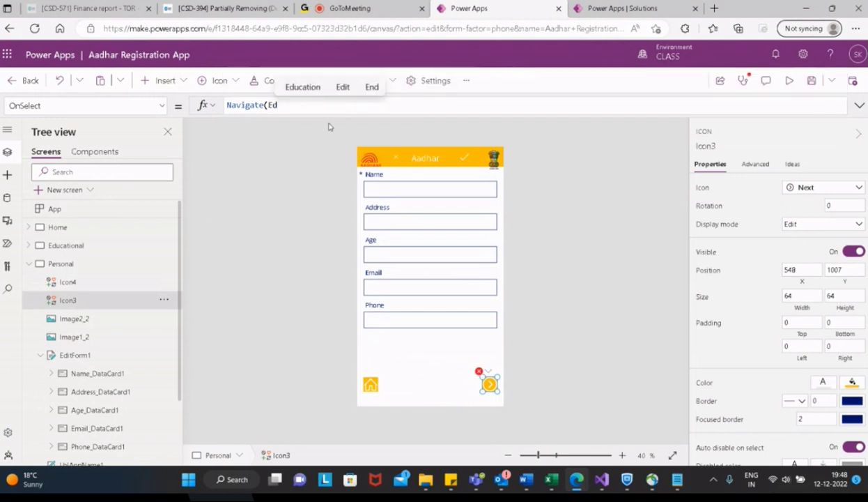
{"action": "type", "text": "ucation"}
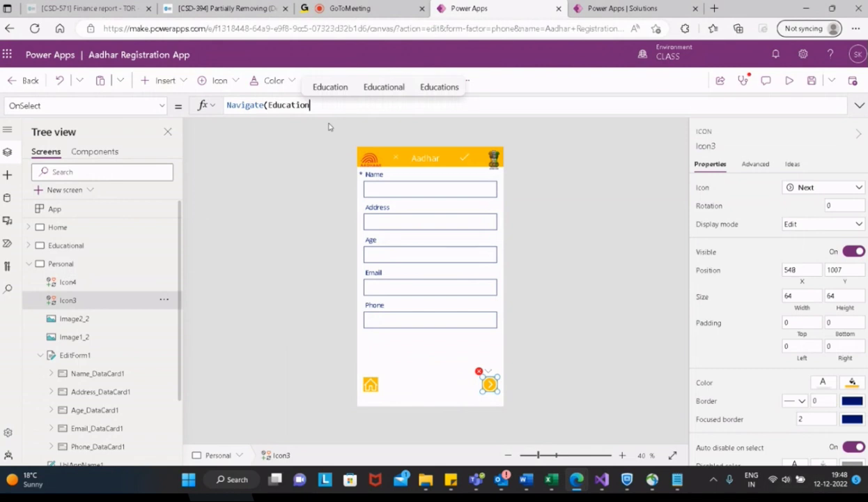
{"action": "key", "text": "Tab"}
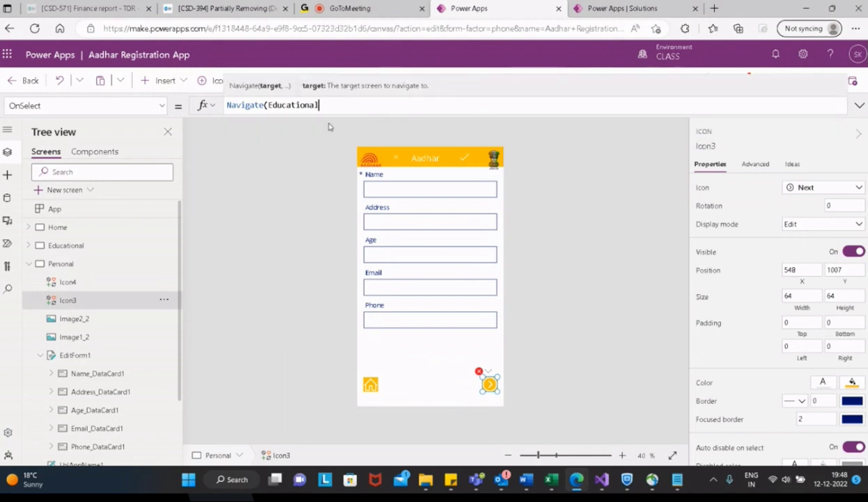
{"action": "type", "text": ")"}
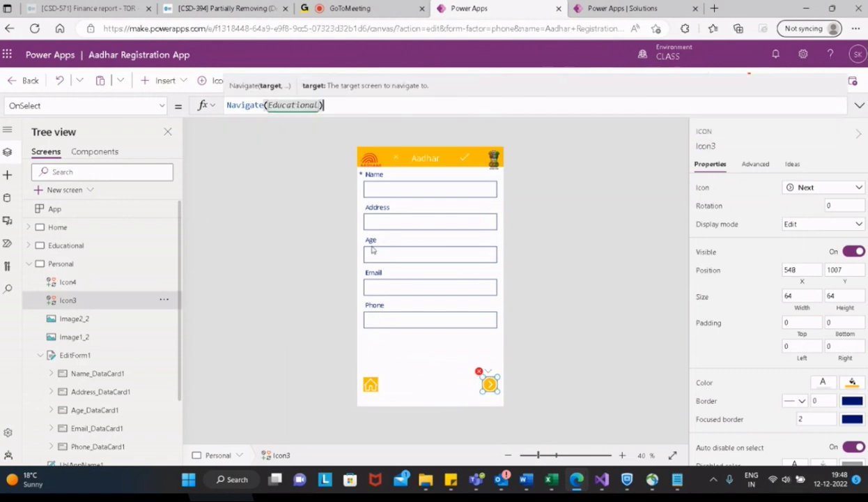
{"action": "left_click", "coordinate": [453, 342]}
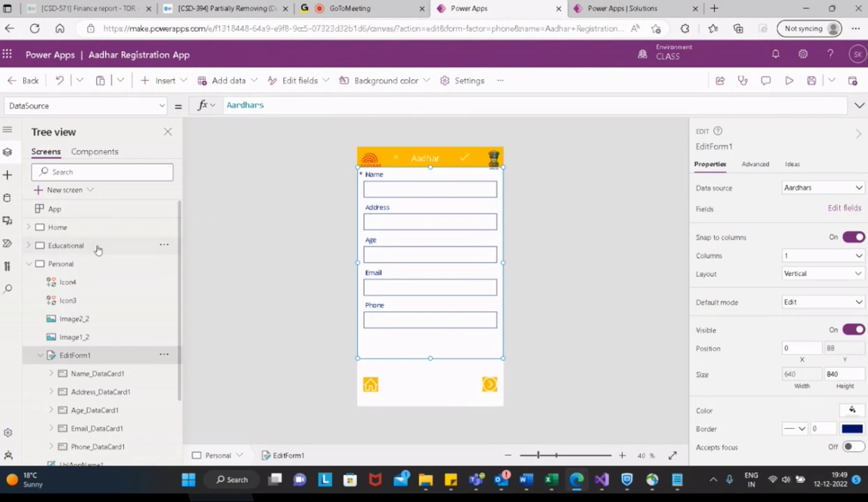
Step: Shrink the Name text input on the Personal screen's form to about 497 wide and 62 high
{"action": "left_click", "coordinate": [30, 264]}
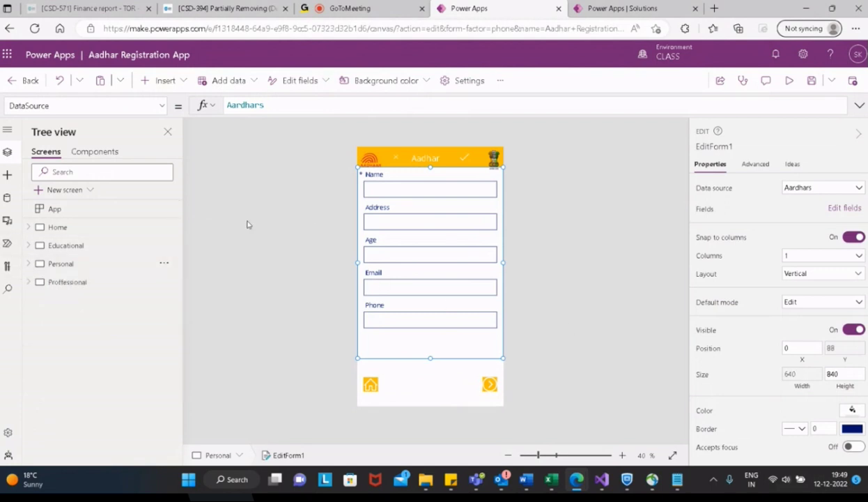
{"action": "left_click", "coordinate": [411, 194]}
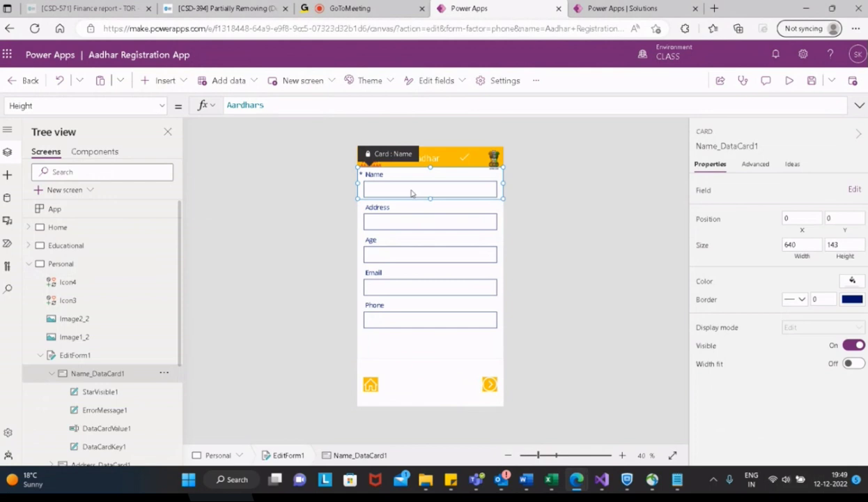
{"action": "left_click", "coordinate": [411, 193]}
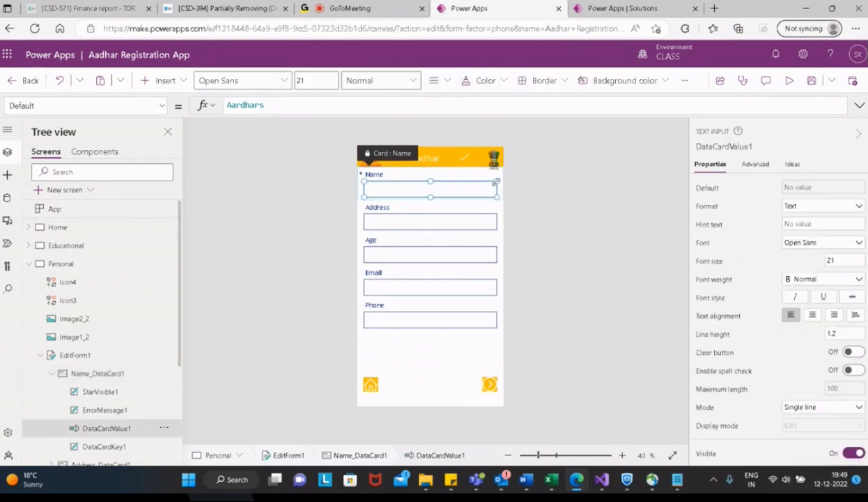
{"action": "left_click_drag", "start_coordinate": [495, 181], "coordinate": [478, 188]}
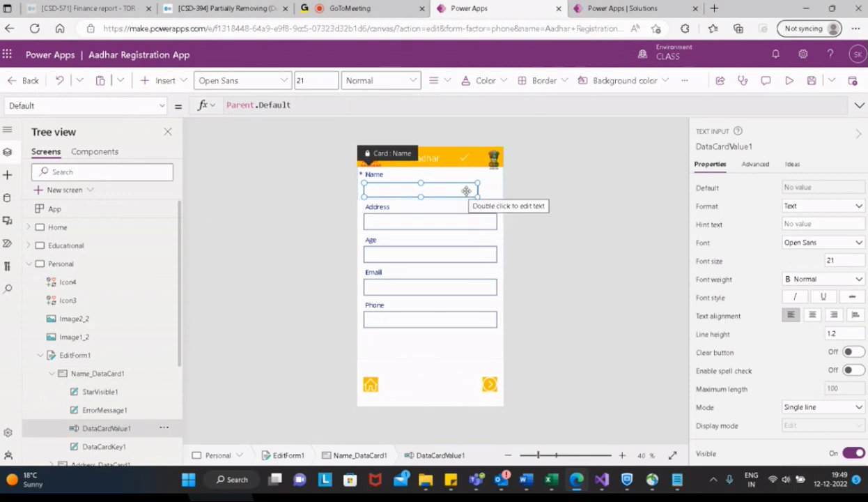
{"action": "double_click", "coordinate": [443, 191]}
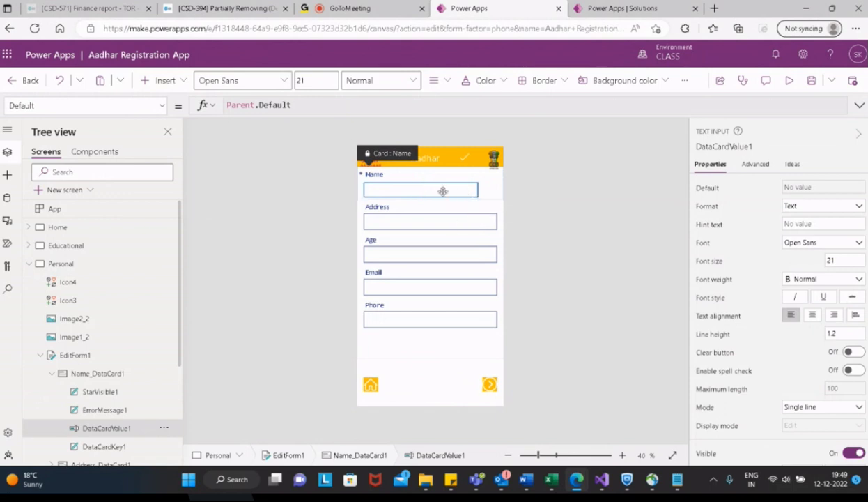
{"action": "left_click", "coordinate": [443, 191]}
{"action": "scroll", "coordinate": [770, 335], "scroll_direction": "down", "scroll_amount": 4}
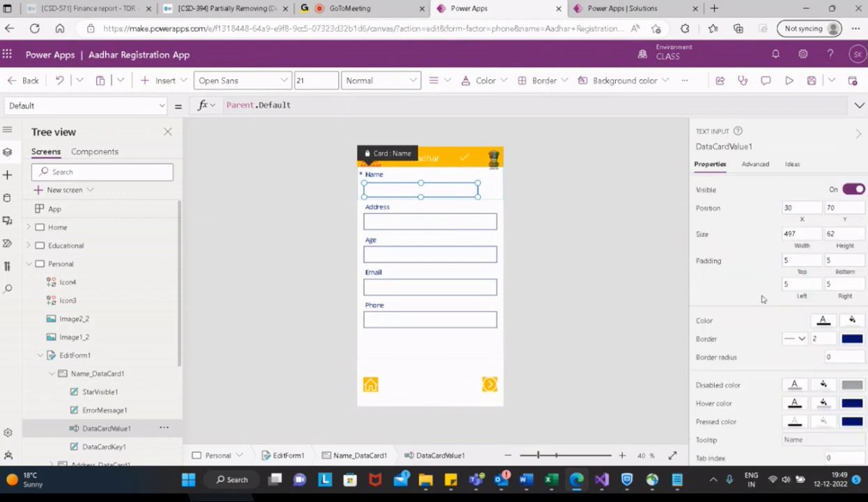
{"action": "scroll", "coordinate": [764, 300], "scroll_direction": "up", "scroll_amount": 1}
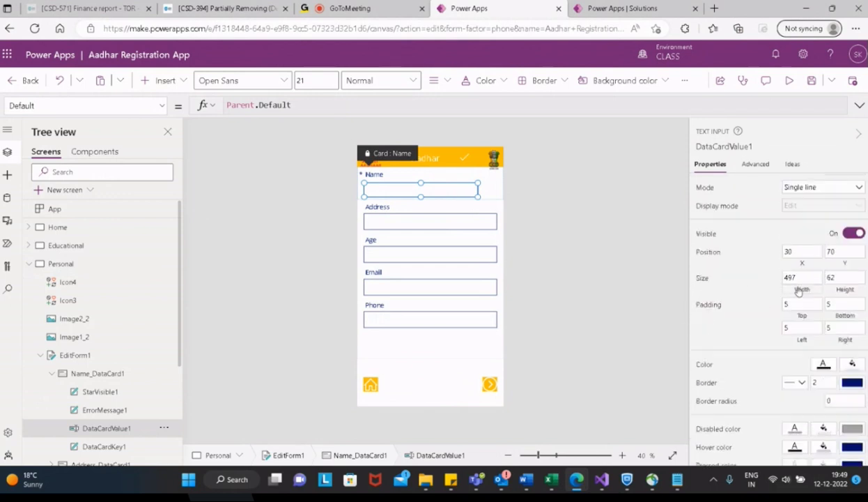
Step: Set the Address text input's height to 62 and narrow it to a width of about 492
{"action": "left_click", "coordinate": [420, 220]}
{"action": "left_click", "coordinate": [421, 220]}
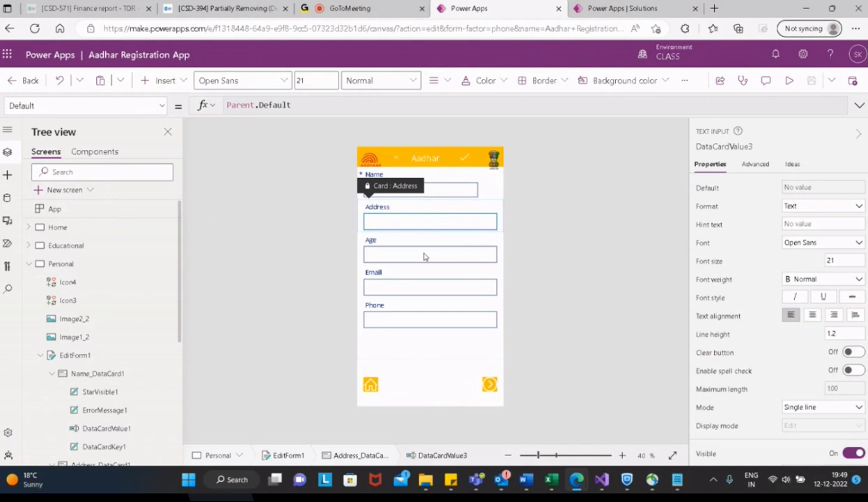
{"action": "scroll", "coordinate": [804, 348], "scroll_direction": "down", "scroll_amount": 2}
{"action": "scroll", "coordinate": [803, 349], "scroll_direction": "down", "scroll_amount": 3}
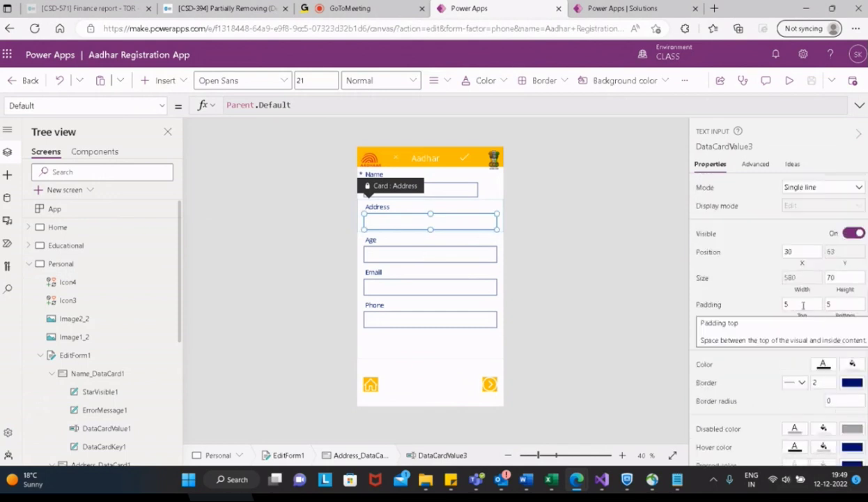
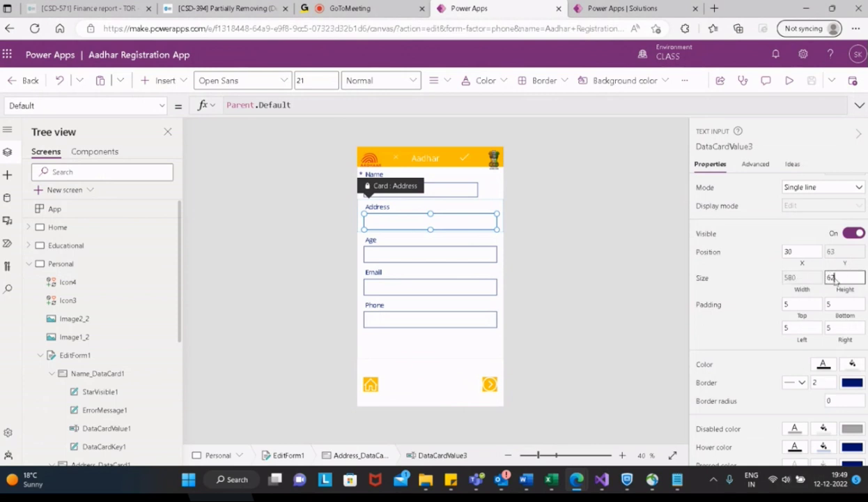
{"action": "key", "text": "Return"}
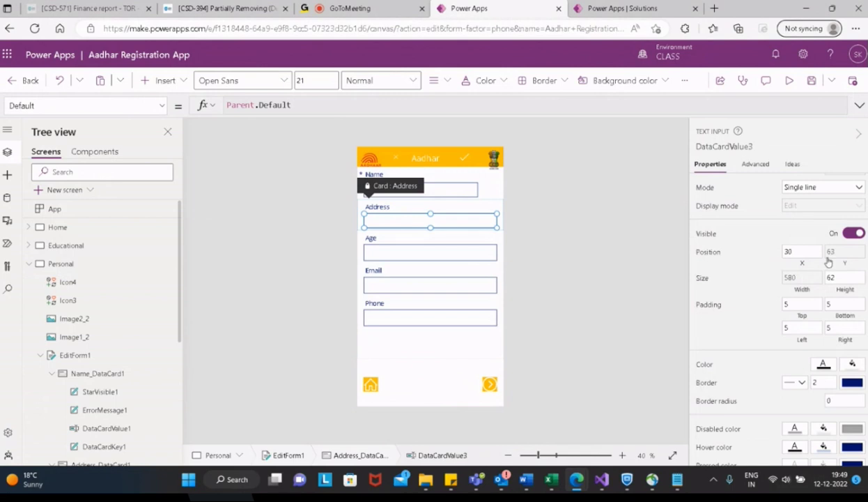
{"action": "left_click_drag", "start_coordinate": [496, 221], "coordinate": [474, 223]}
Step: Narrow the Age text input from its right edge so it lines up with the Name and Address inputs
{"action": "left_click", "coordinate": [433, 258]}
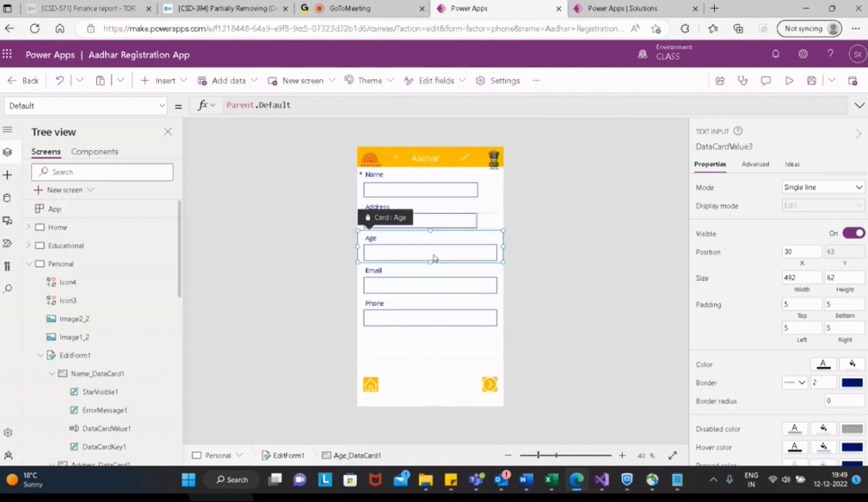
{"action": "left_click", "coordinate": [433, 253]}
{"action": "left_click_drag", "start_coordinate": [496, 257], "coordinate": [480, 259]}
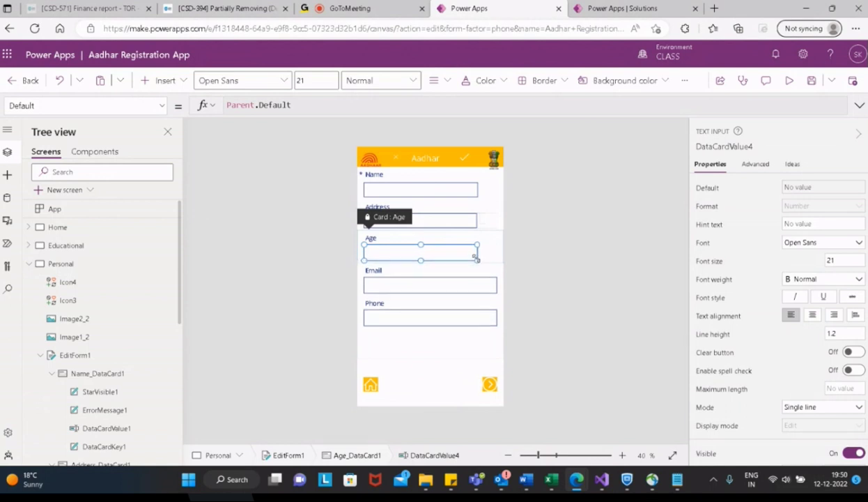
Step: Narrow the Email text input so its right edge lines up with the Age input above it
{"action": "left_click", "coordinate": [436, 286]}
{"action": "left_click", "coordinate": [438, 286]}
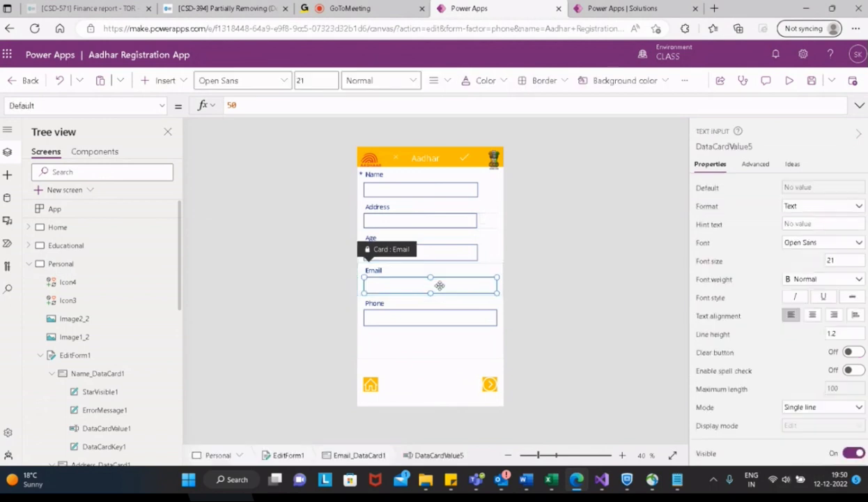
{"action": "scroll", "coordinate": [809, 373], "scroll_direction": "down", "scroll_amount": 3}
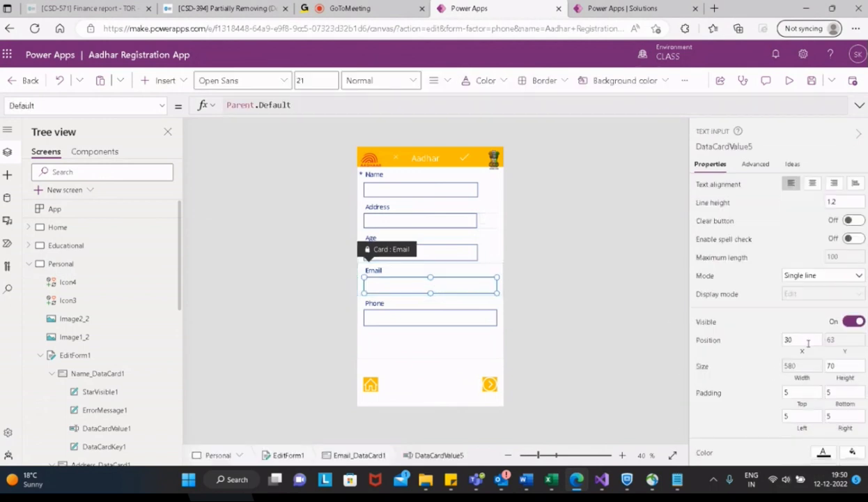
{"action": "scroll", "coordinate": [808, 343], "scroll_direction": "down", "scroll_amount": 2}
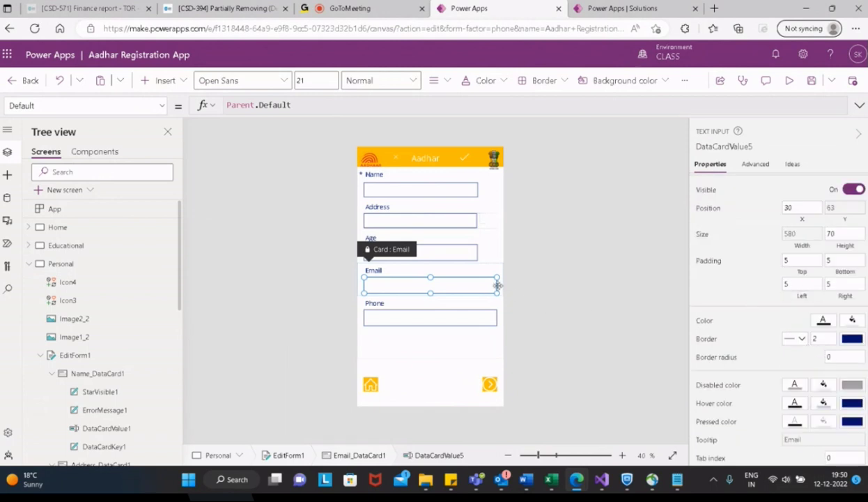
{"action": "left_click_drag", "start_coordinate": [497, 292], "coordinate": [479, 289]}
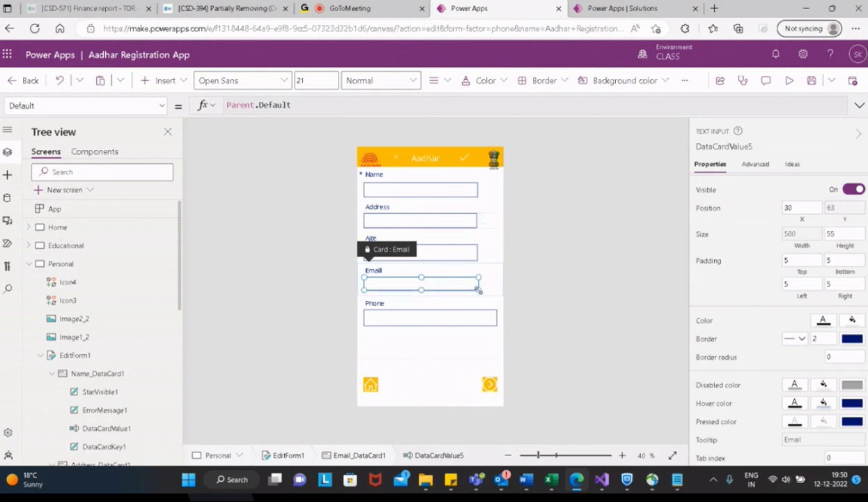
Step: Narrow the Phone text input to the same width as the Email input
{"action": "left_click", "coordinate": [468, 323]}
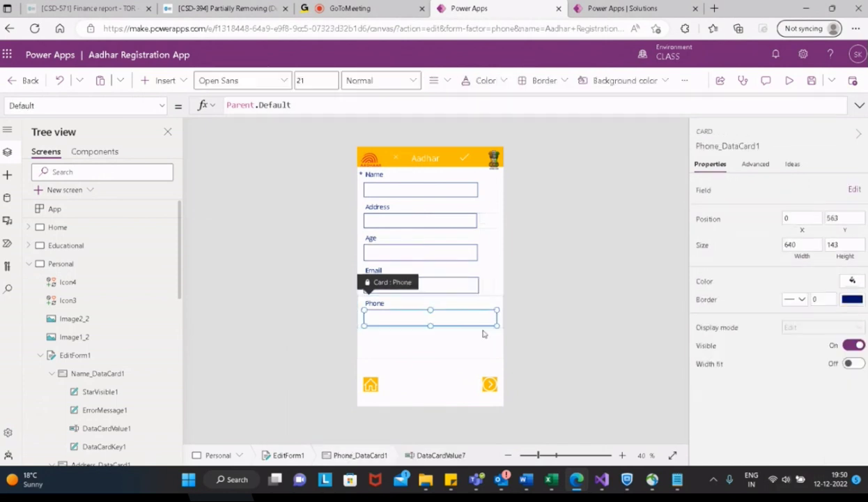
{"action": "left_click", "coordinate": [492, 321]}
{"action": "mouse_move", "coordinate": [492, 321]}
{"action": "left_mouse_down"}
{"action": "mouse_move", "coordinate": [472, 326]}
{"action": "mouse_move", "coordinate": [479, 322]}
{"action": "left_mouse_up"}
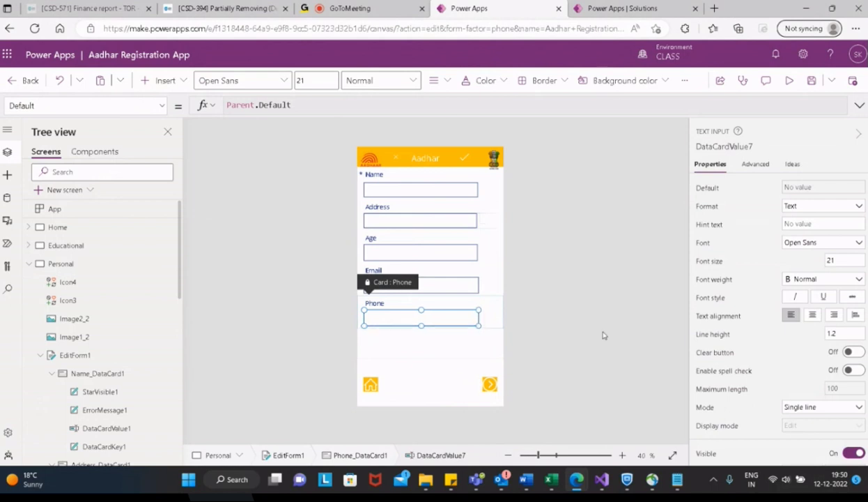
{"action": "left_click", "coordinate": [603, 335]}
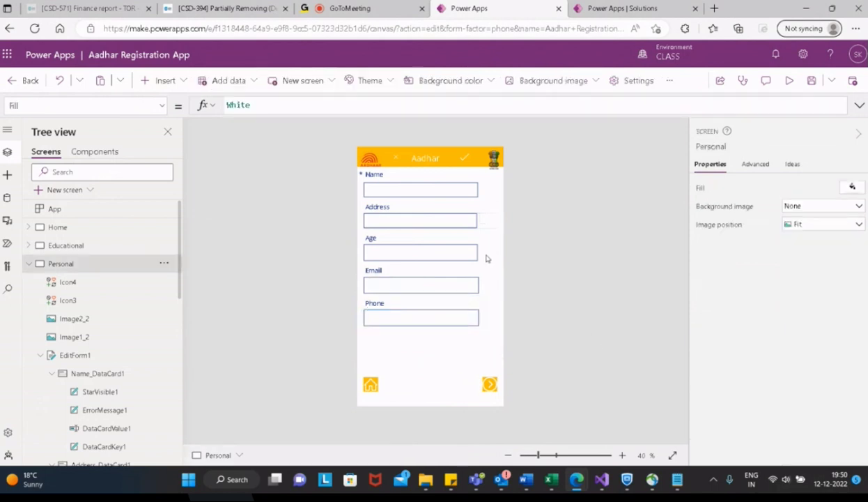
Step: Insert a Check icon into the Name data card, unlocking the card to allow the addition
{"action": "left_click", "coordinate": [449, 193]}
{"action": "left_click", "coordinate": [449, 191]}
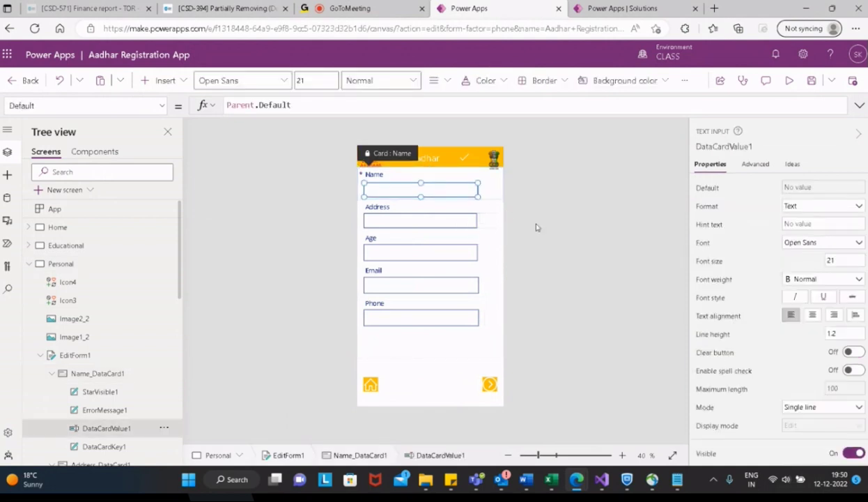
{"action": "left_click", "coordinate": [491, 194]}
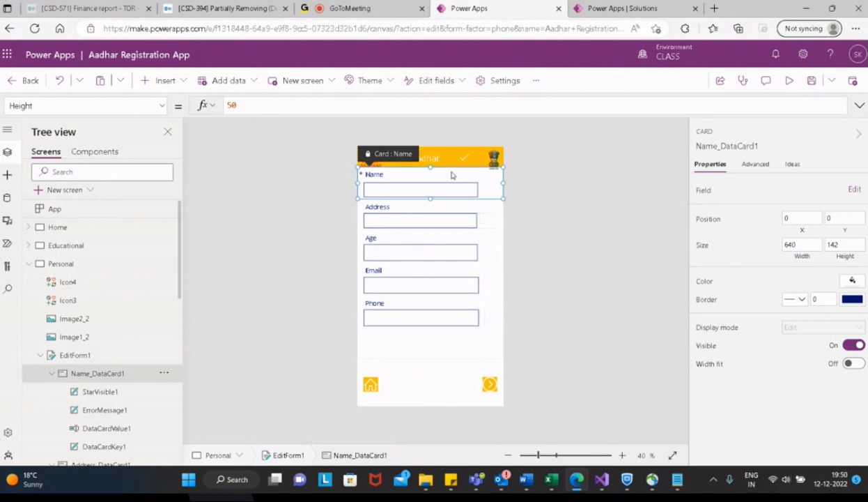
{"action": "left_click", "coordinate": [185, 81]}
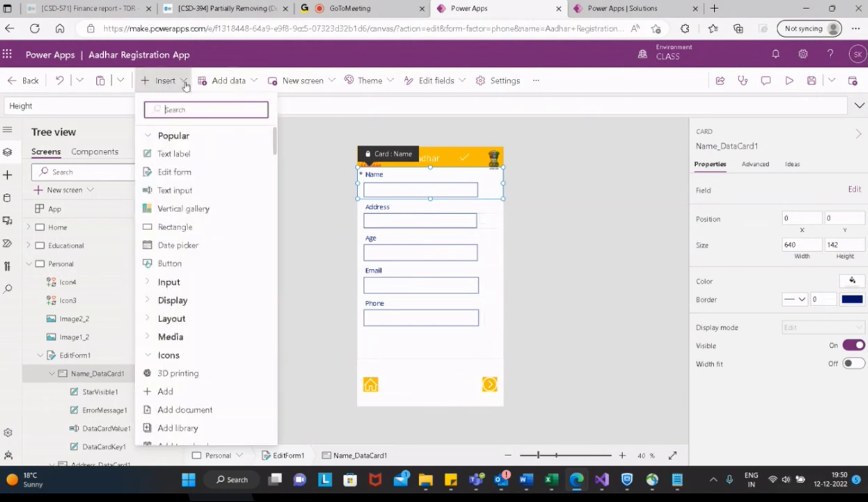
{"action": "scroll", "coordinate": [223, 229], "scroll_direction": "down", "scroll_amount": 5}
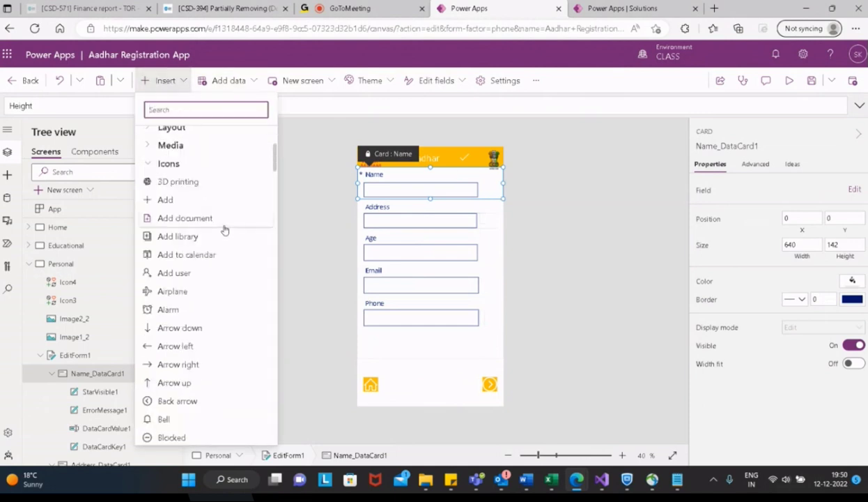
{"action": "scroll", "coordinate": [223, 229], "scroll_direction": "up", "scroll_amount": 5}
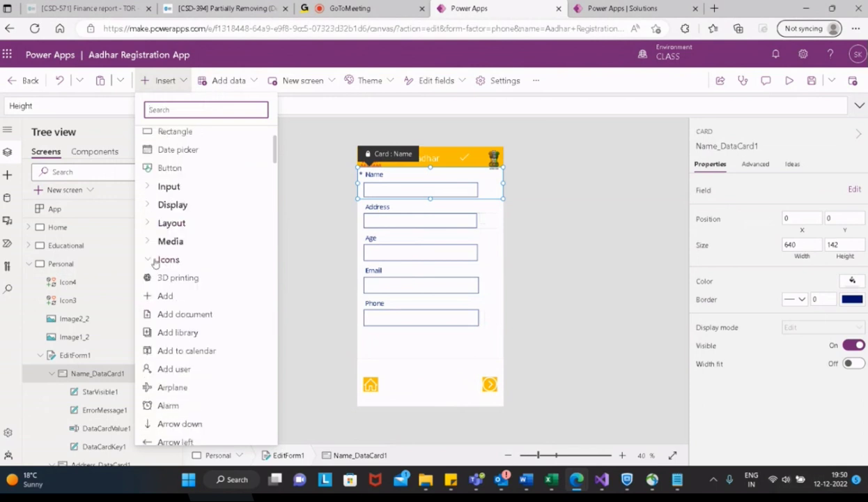
{"action": "left_click", "coordinate": [149, 282]}
{"action": "scroll", "coordinate": [214, 267], "scroll_direction": "down", "scroll_amount": 2}
{"action": "scroll", "coordinate": [215, 269], "scroll_direction": "down", "scroll_amount": 3}
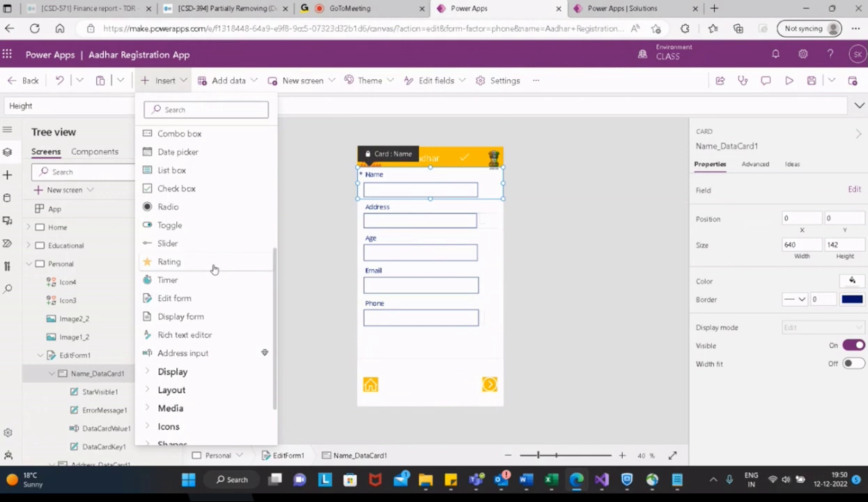
{"action": "scroll", "coordinate": [215, 269], "scroll_direction": "up", "scroll_amount": 2}
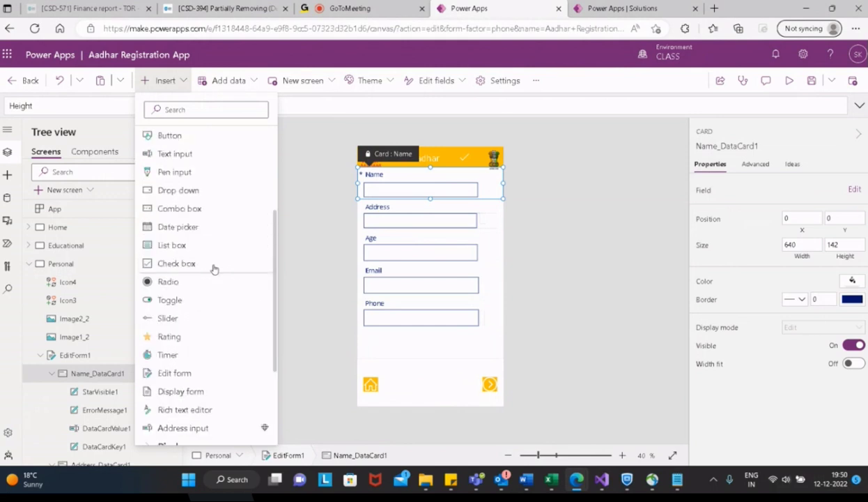
{"action": "scroll", "coordinate": [215, 269], "scroll_direction": "up", "scroll_amount": 5}
{"action": "scroll", "coordinate": [213, 268], "scroll_direction": "down", "scroll_amount": 1}
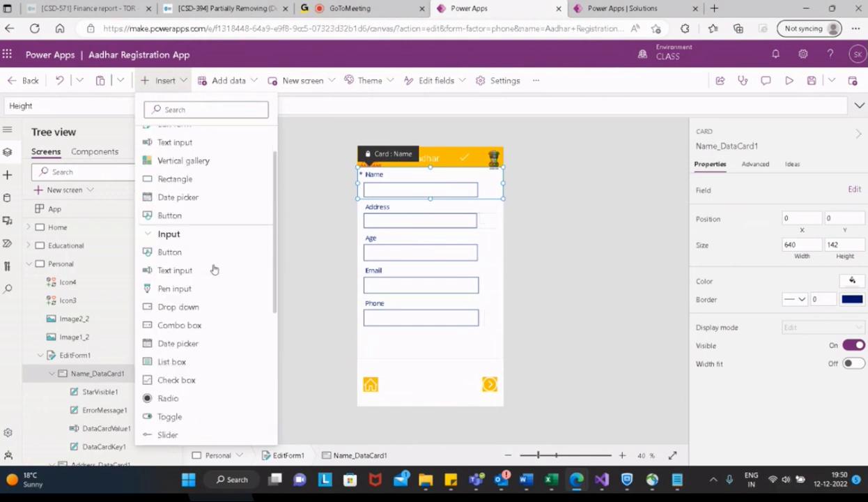
{"action": "scroll", "coordinate": [240, 265], "scroll_direction": "down", "scroll_amount": 2}
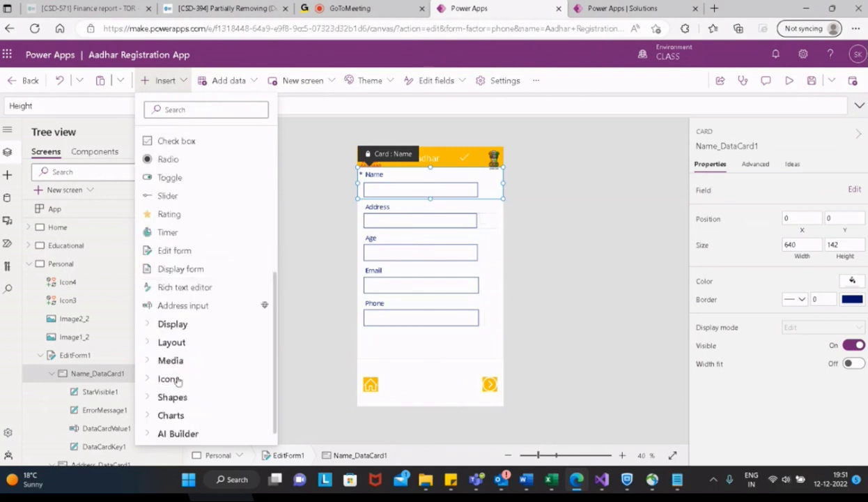
{"action": "left_click", "coordinate": [147, 381]}
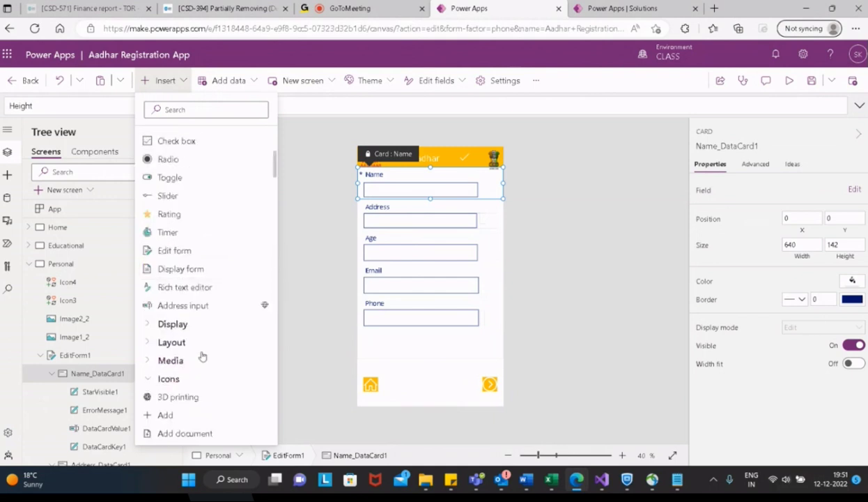
{"action": "scroll", "coordinate": [214, 350], "scroll_direction": "down", "scroll_amount": 3}
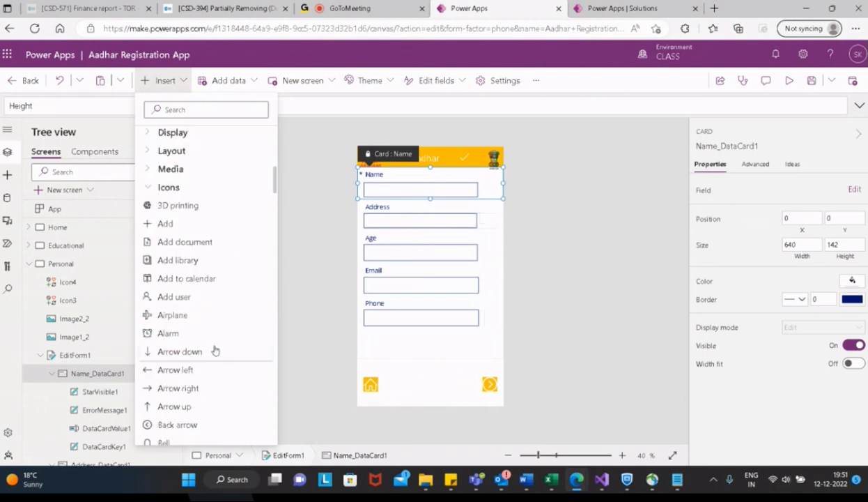
{"action": "scroll", "coordinate": [216, 348], "scroll_direction": "down", "scroll_amount": 1}
{"action": "left_click", "coordinate": [225, 347]}
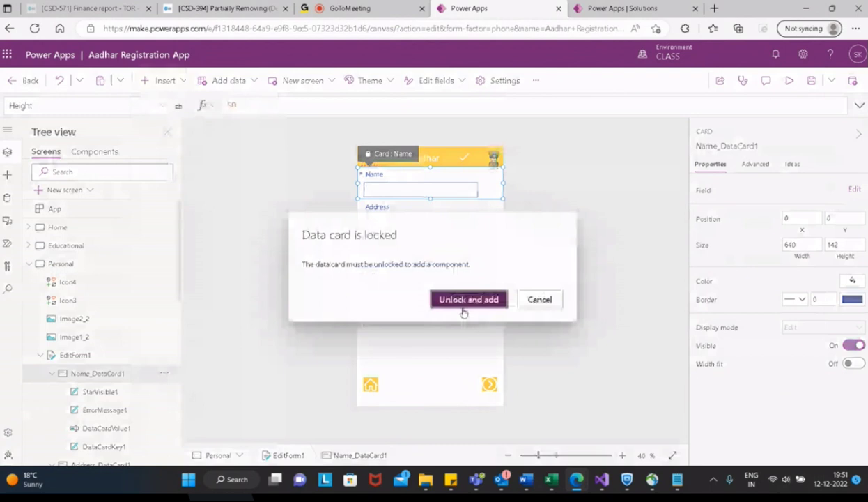
{"action": "left_click", "coordinate": [463, 301]}
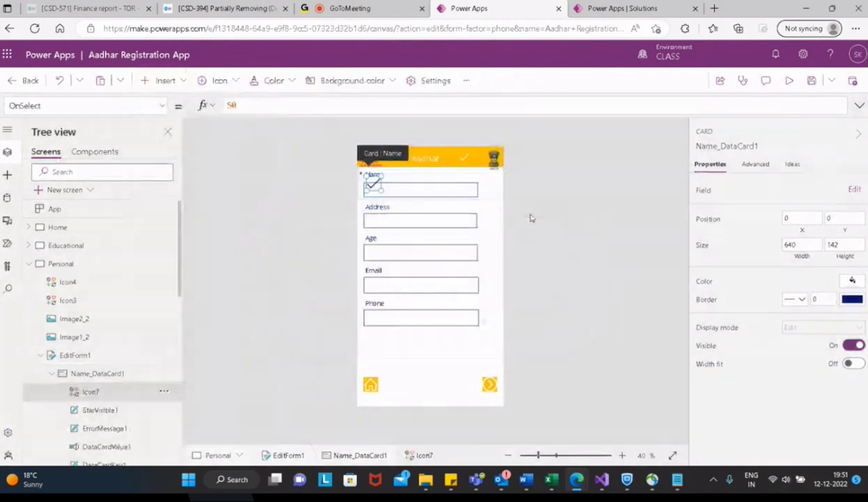
Step: Move the new Check icon to the right of the Name text input, at about X 546, Y 63
{"action": "left_click_drag", "start_coordinate": [373, 183], "coordinate": [494, 190]}
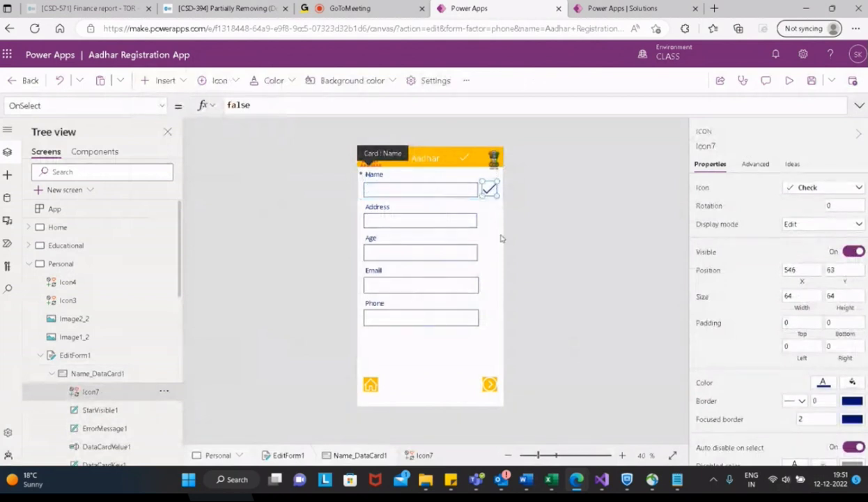
{"action": "left_click", "coordinate": [494, 219]}
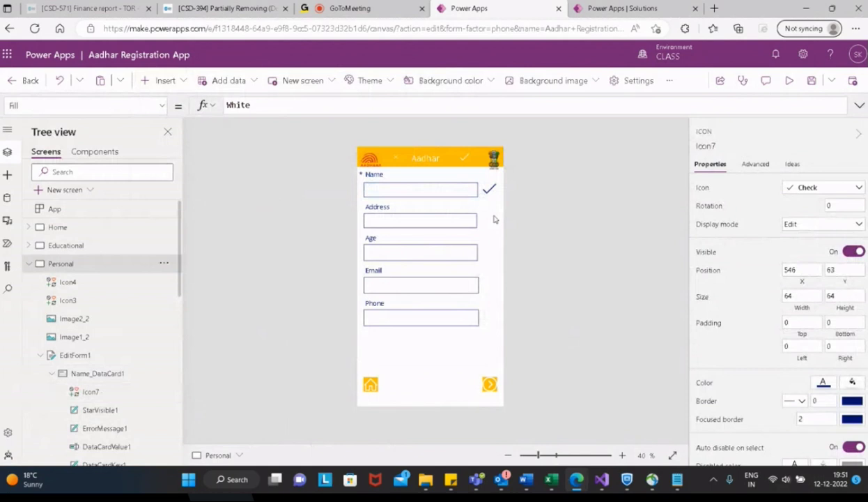
Step: Replace the Icon property formula of the Check icon beside the Name input with the opening of an IsBlank( expression
{"action": "left_click", "coordinate": [457, 188]}
{"action": "left_click", "coordinate": [458, 188]}
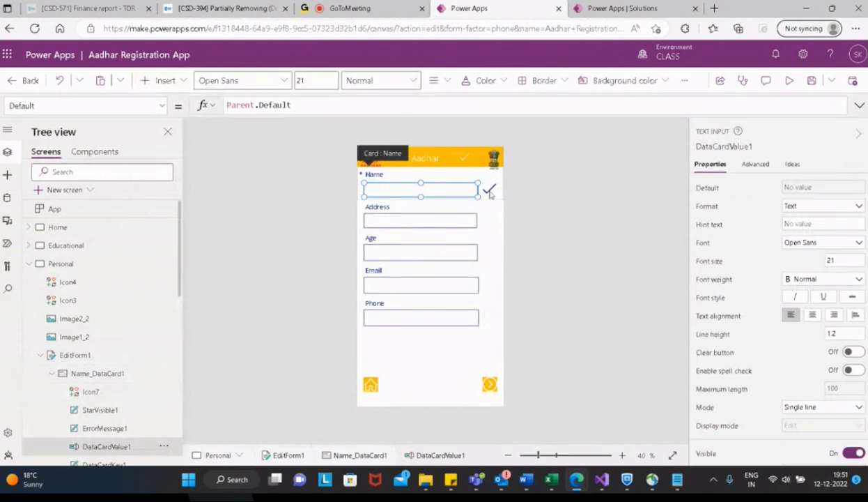
{"action": "left_click", "coordinate": [489, 189]}
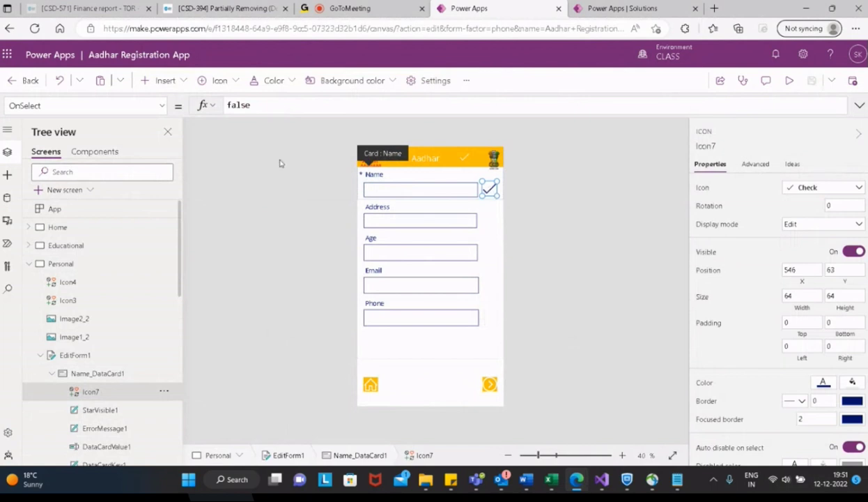
{"action": "left_click", "coordinate": [165, 111]}
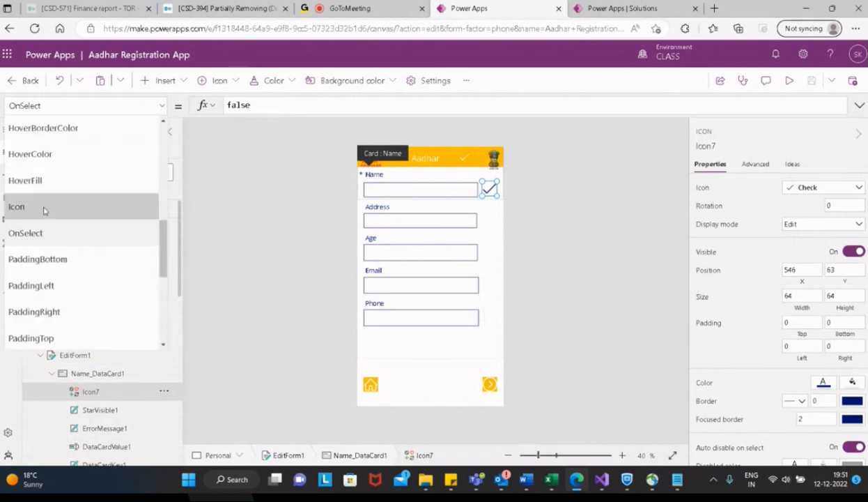
{"action": "left_click", "coordinate": [43, 208]}
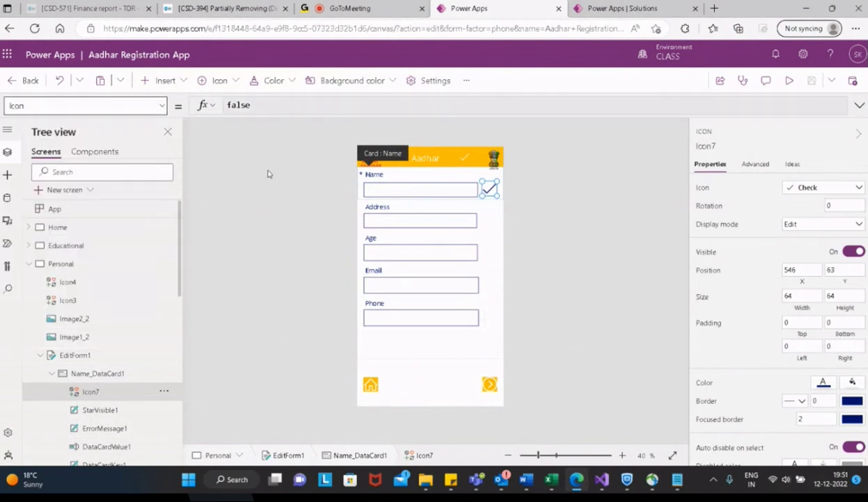
{"action": "left_click", "coordinate": [268, 106]}
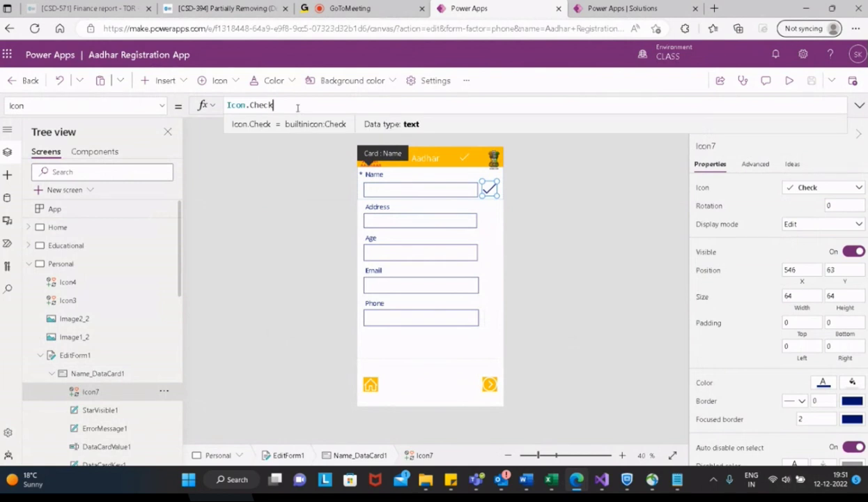
{"action": "key", "text": "ctrl+a"}
{"action": "key", "text": "BackSpace"}
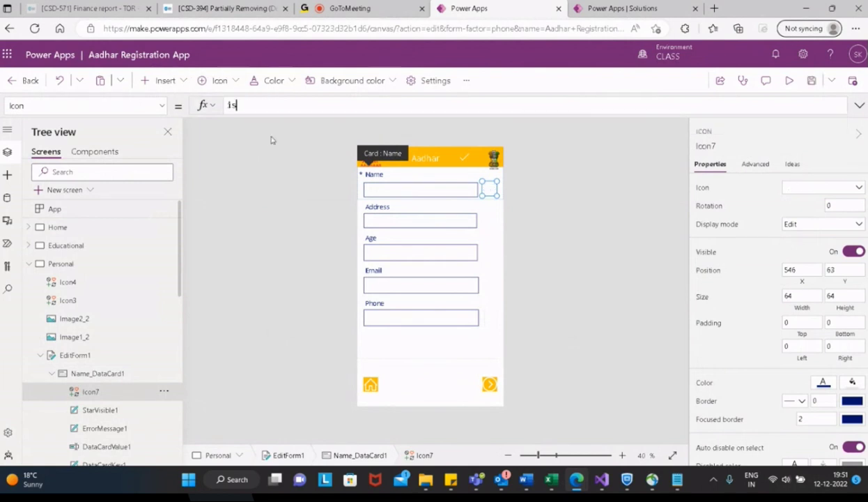
{"action": "type", "text": "is"}
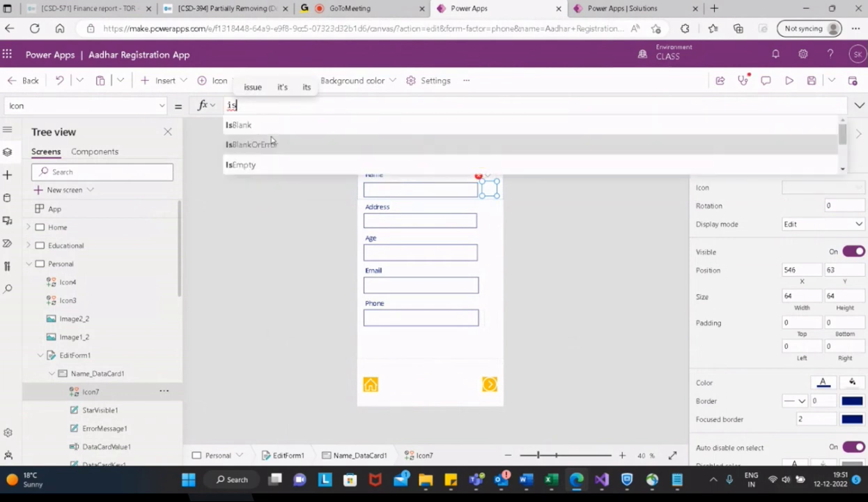
{"action": "left_click", "coordinate": [240, 124]}
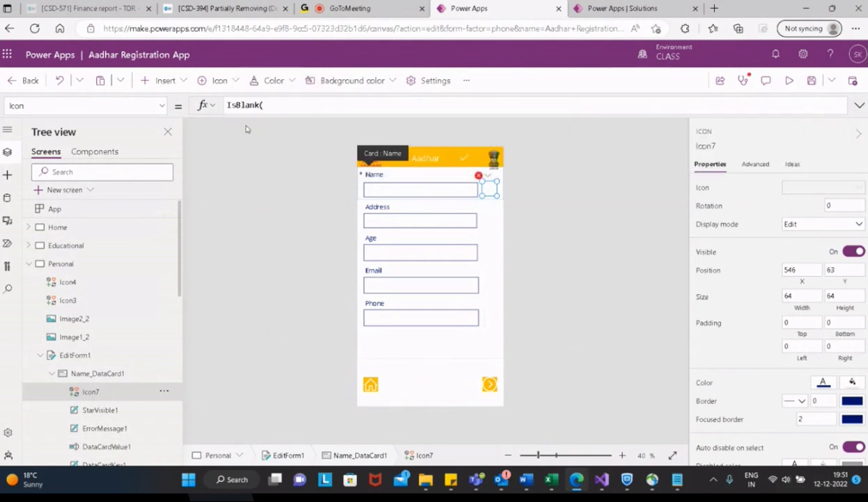
Step: Replace the Name text input's Default formula with the unfinished expression IsBlank(DataCardValue1.Text
{"action": "left_click", "coordinate": [385, 190]}
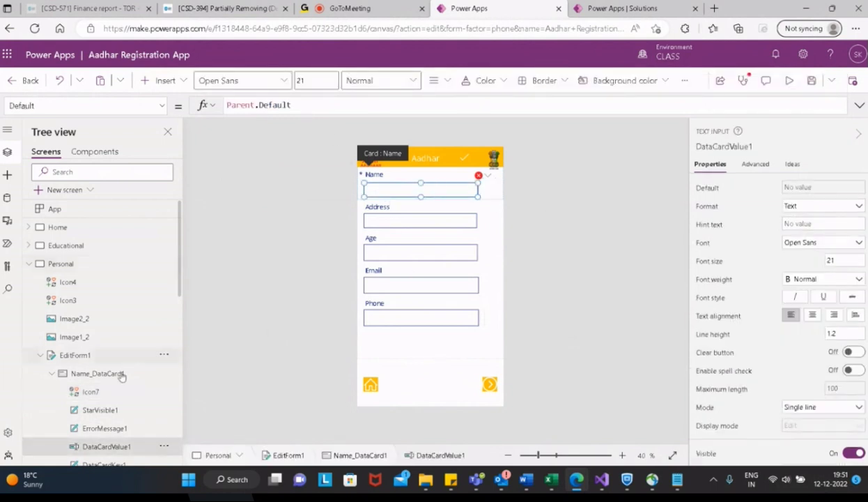
{"action": "scroll", "coordinate": [118, 443], "scroll_direction": "down", "scroll_amount": 1}
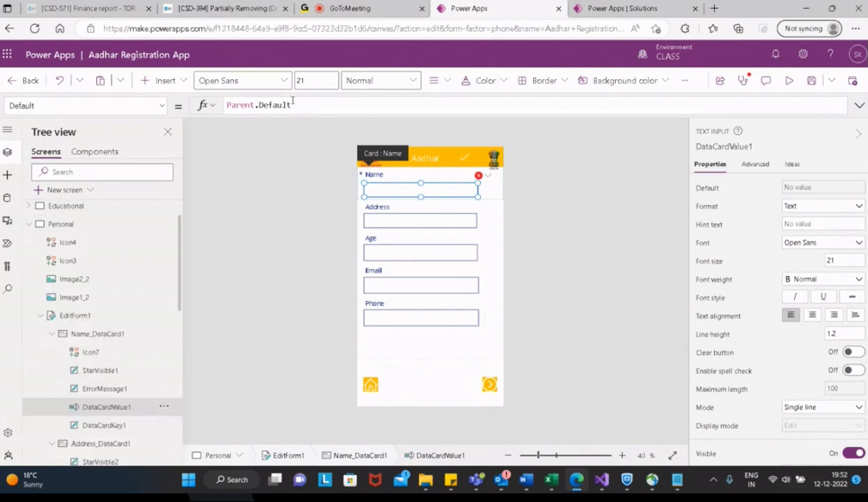
{"action": "left_click_drag", "start_coordinate": [301, 110], "coordinate": [179, 112]}
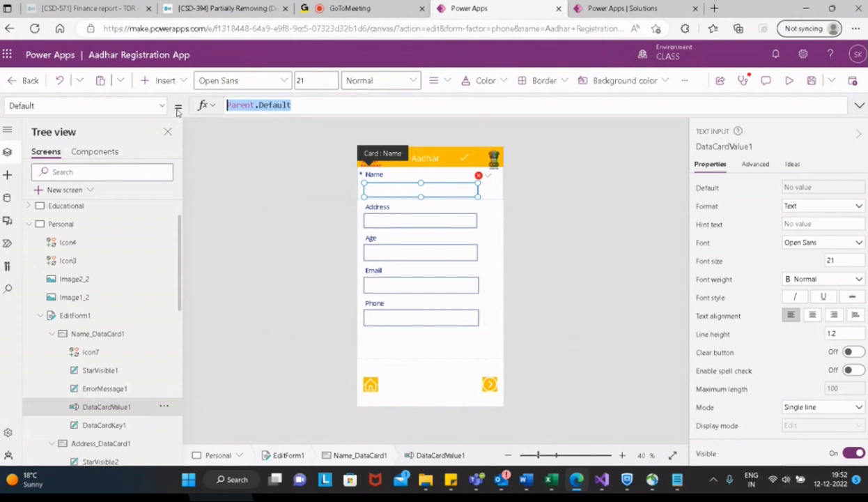
{"action": "type", "text": "IsBla"}
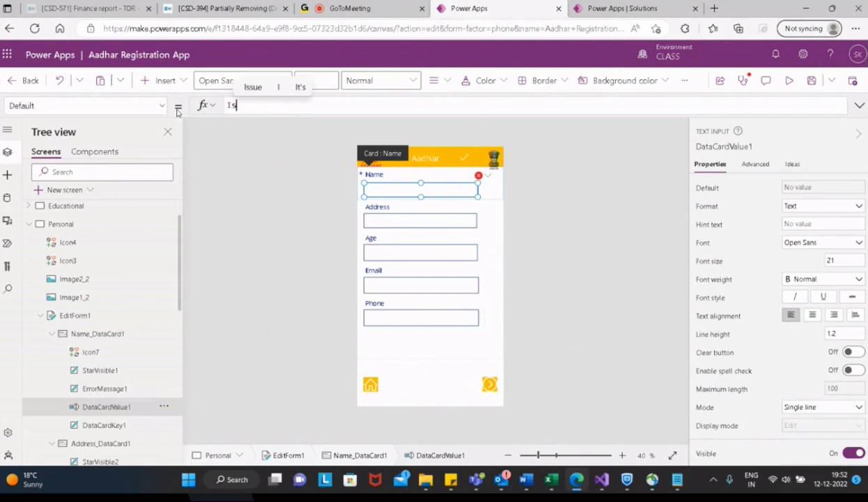
{"action": "key", "text": "BackSpace"}
{"action": "key", "text": "BackSpace"}
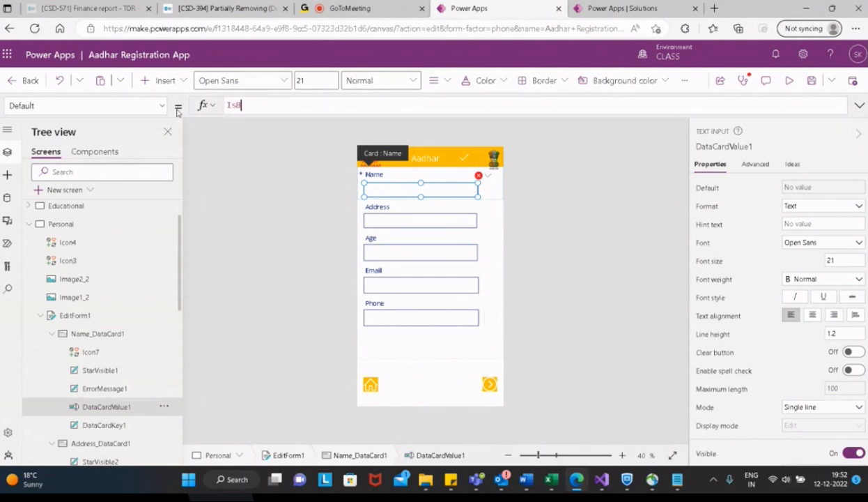
{"action": "type", "text": "lank"}
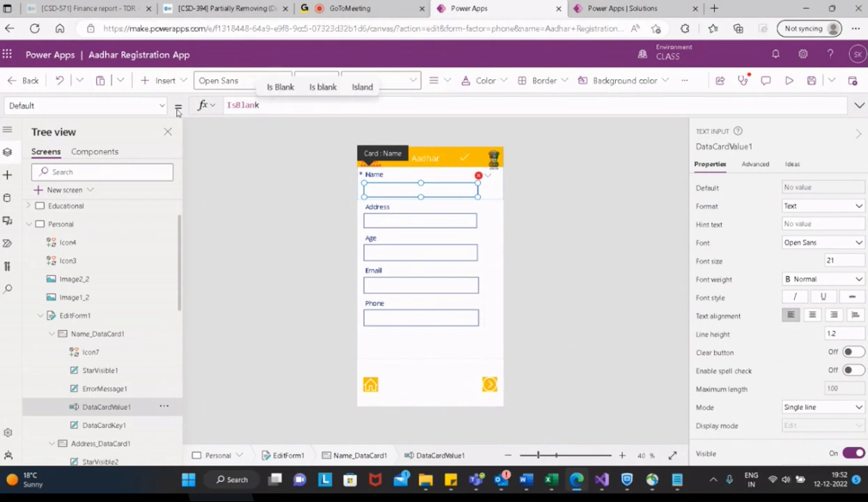
{"action": "type", "text": "("}
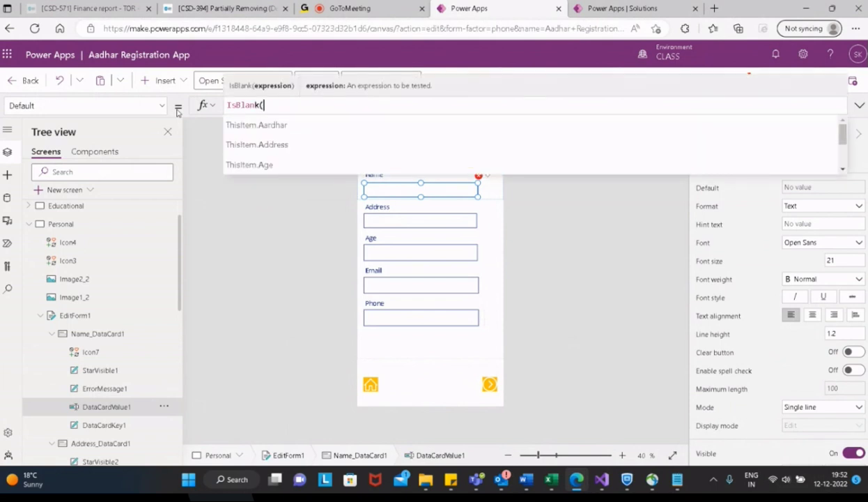
{"action": "type", "text": "Data"}
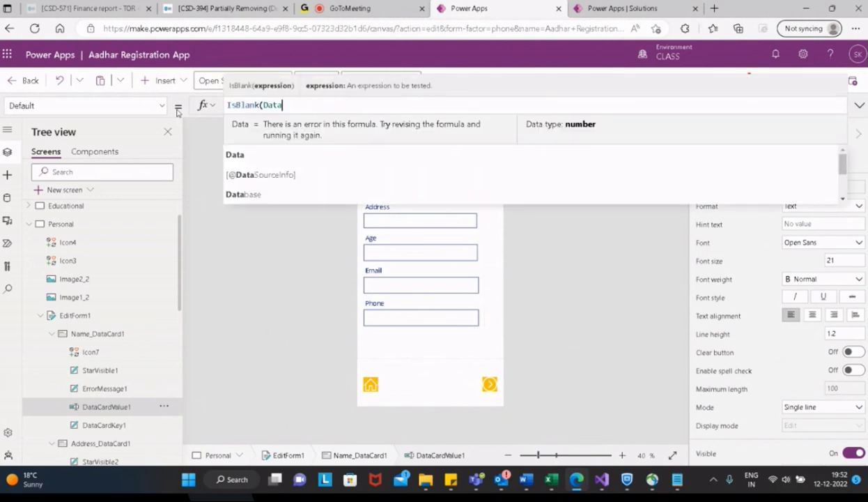
{"action": "type", "text": "Card"}
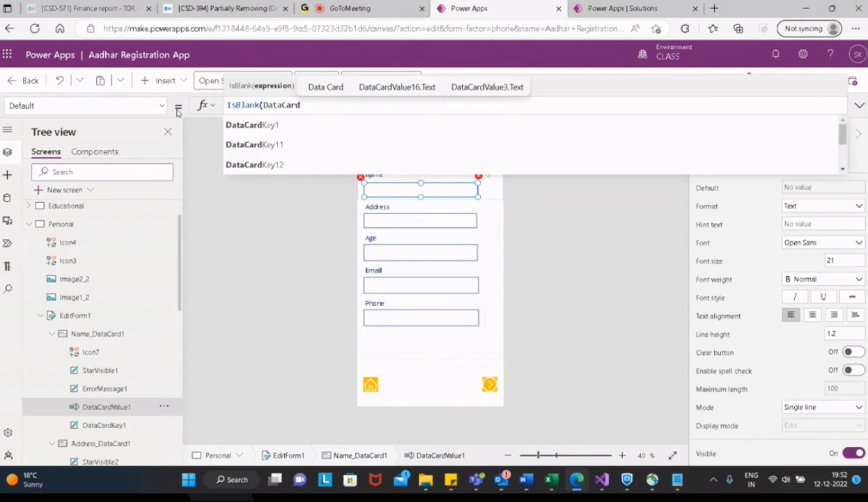
{"action": "type", "text": "Val"}
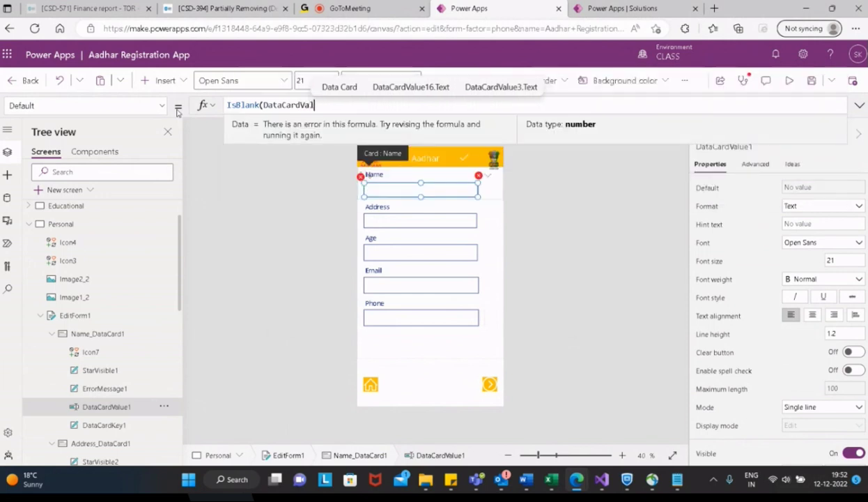
{"action": "type", "text": "ue1"}
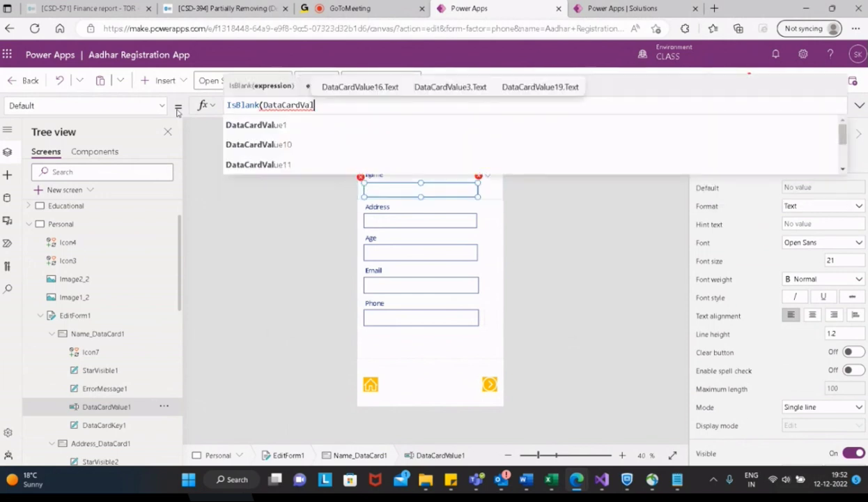
{"action": "type", "text": "."}
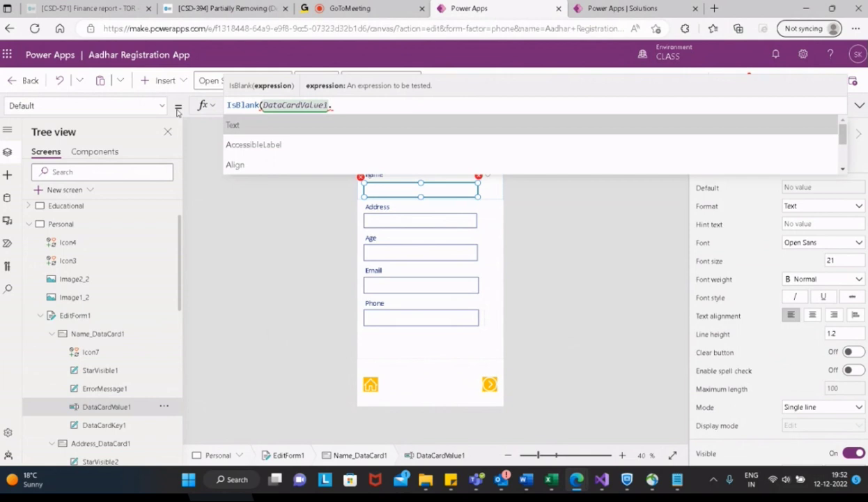
{"action": "key", "text": "Tab"}
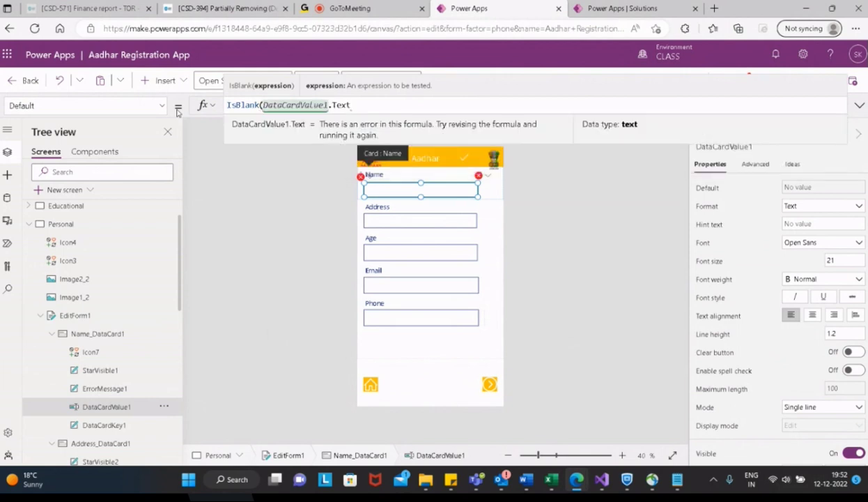
Step: Extend the Name input's Default formula with a second argument starting Icon. and locate Check among the suggested icon names
{"action": "type", "text": ","}
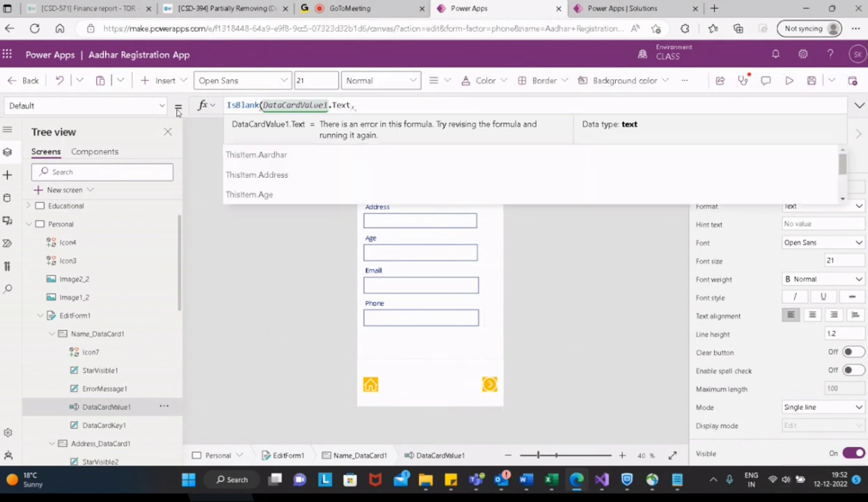
{"action": "type", "text": "Icon"}
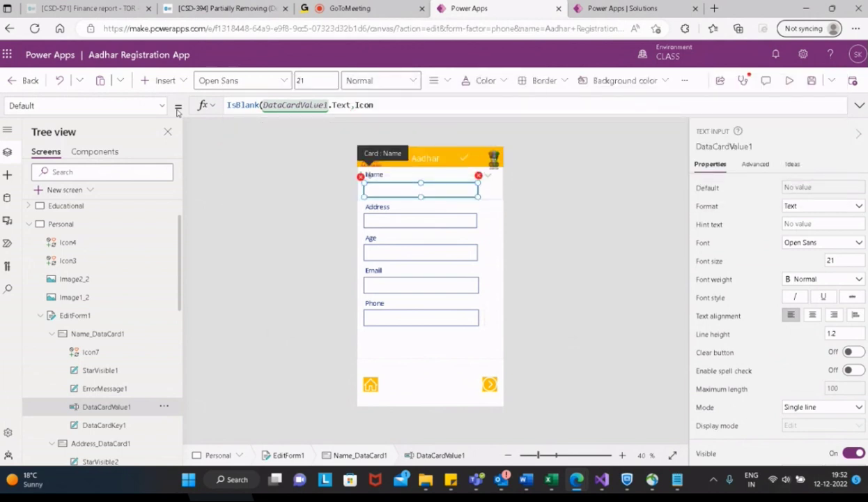
{"action": "type", "text": "."}
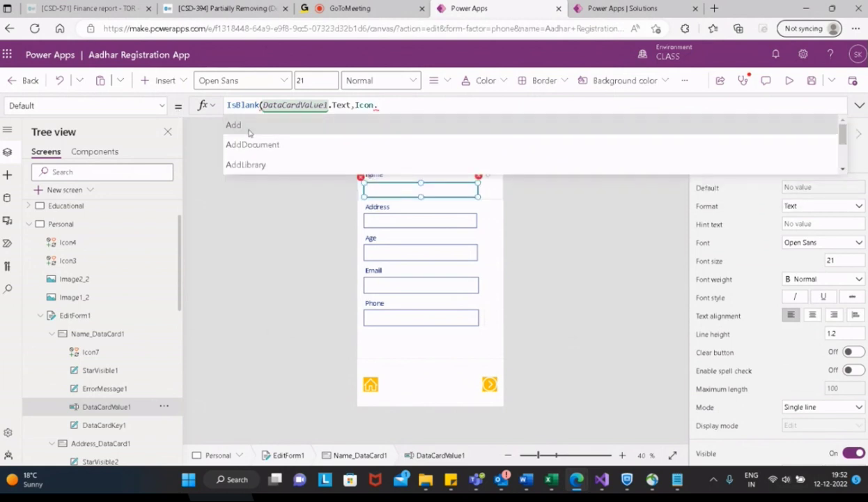
{"action": "scroll", "coordinate": [325, 162], "scroll_direction": "down", "scroll_amount": 1}
{"action": "scroll", "coordinate": [326, 163], "scroll_direction": "down", "scroll_amount": 4}
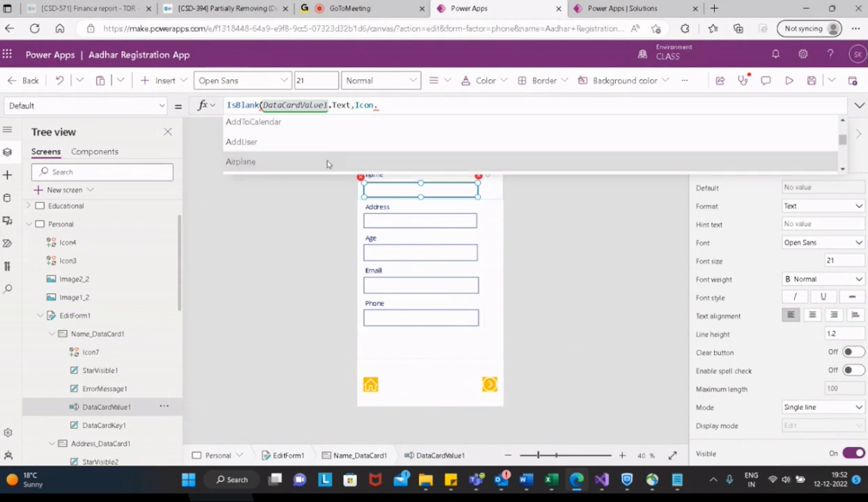
{"action": "scroll", "coordinate": [328, 165], "scroll_direction": "down", "scroll_amount": 6}
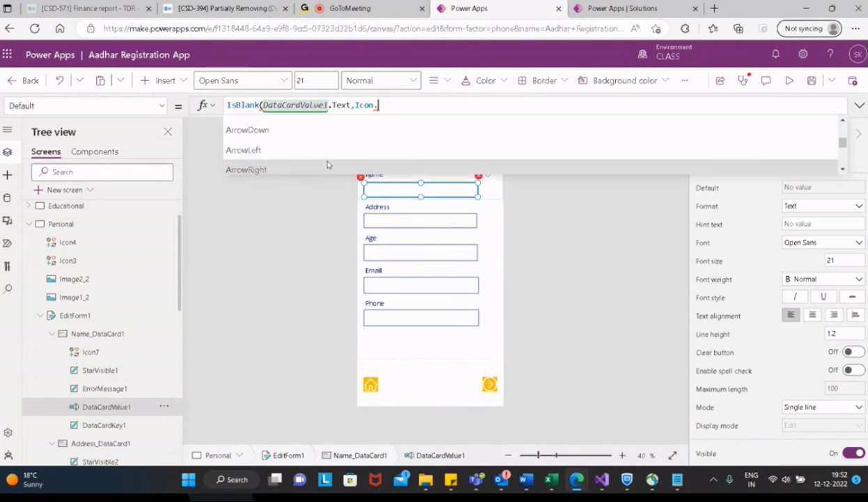
{"action": "scroll", "coordinate": [328, 165], "scroll_direction": "up", "scroll_amount": 1}
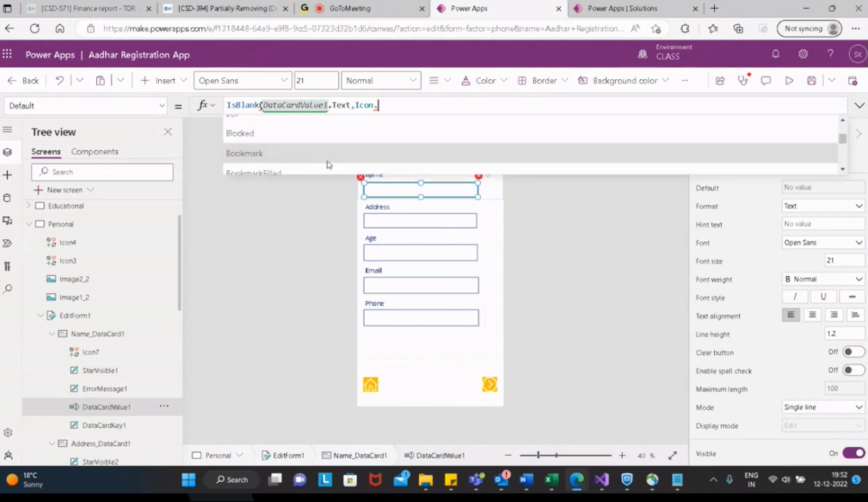
{"action": "scroll", "coordinate": [328, 164], "scroll_direction": "up", "scroll_amount": 1}
{"action": "scroll", "coordinate": [328, 164], "scroll_direction": "down", "scroll_amount": 1}
{"action": "scroll", "coordinate": [327, 165], "scroll_direction": "down", "scroll_amount": 1}
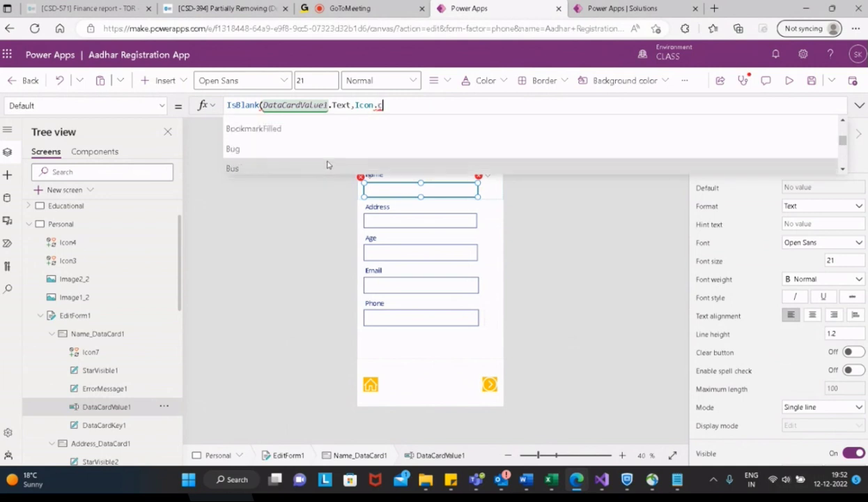
{"action": "key", "text": "Escape"}
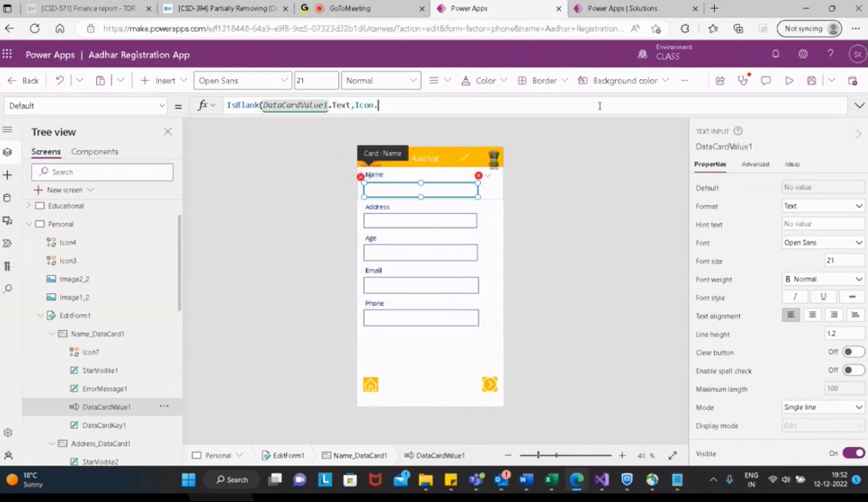
{"action": "left_click", "coordinate": [583, 106]}
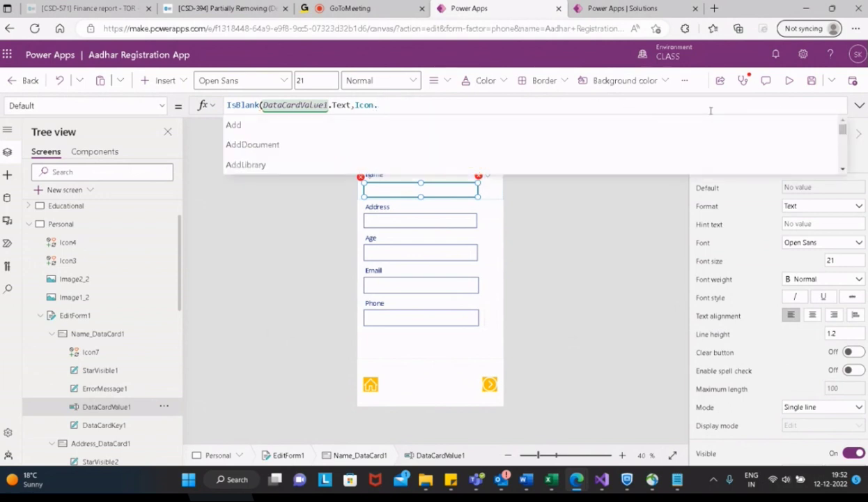
{"action": "scroll", "coordinate": [839, 150], "scroll_direction": "down", "scroll_amount": 10}
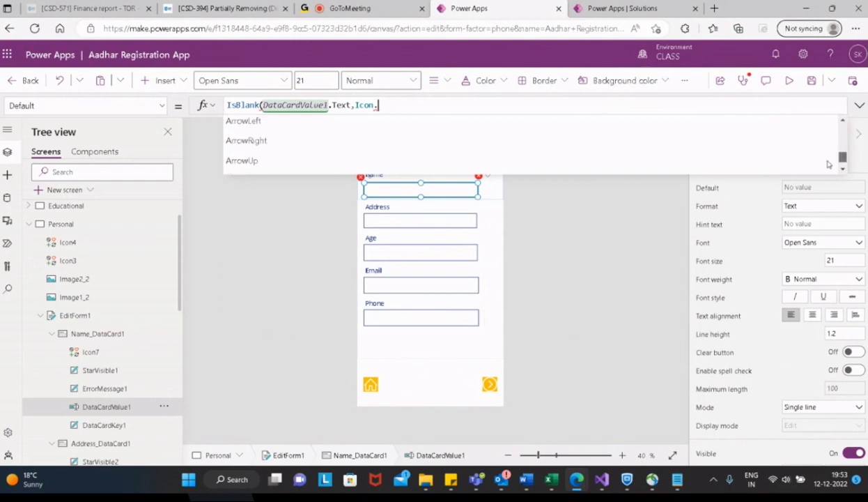
{"action": "scroll", "coordinate": [469, 143], "scroll_direction": "down", "scroll_amount": 2}
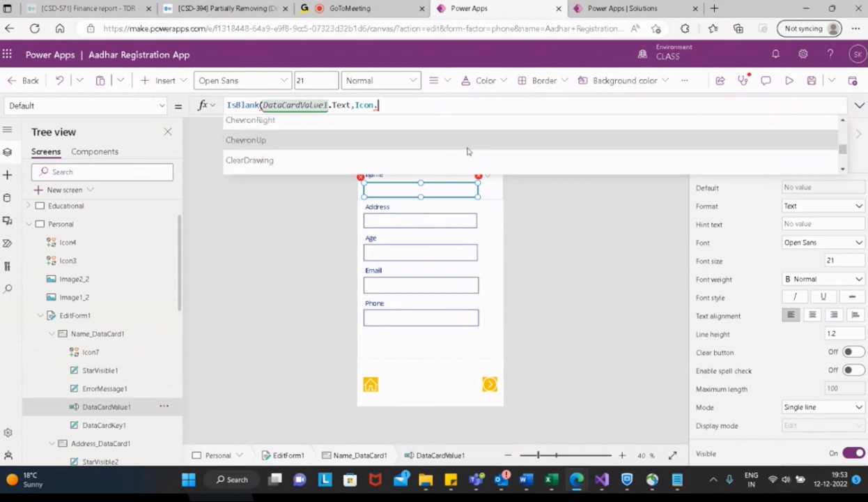
{"action": "scroll", "coordinate": [468, 152], "scroll_direction": "down", "scroll_amount": 6}
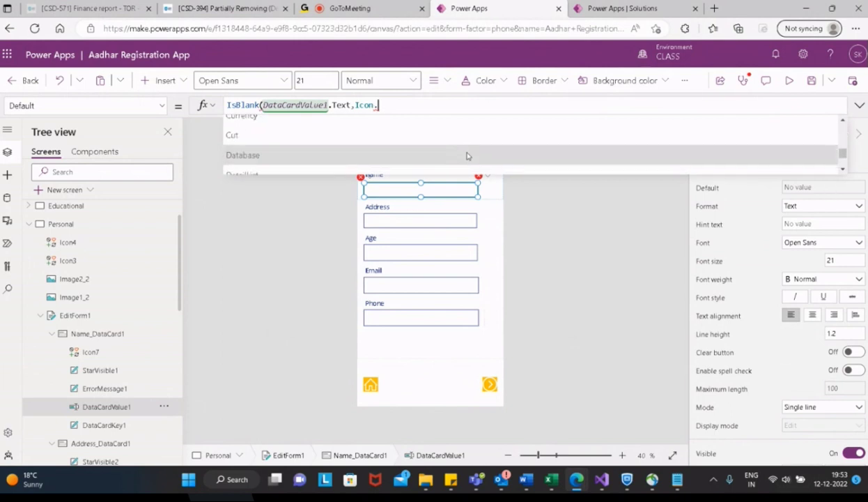
{"action": "scroll", "coordinate": [468, 156], "scroll_direction": "up", "scroll_amount": 5}
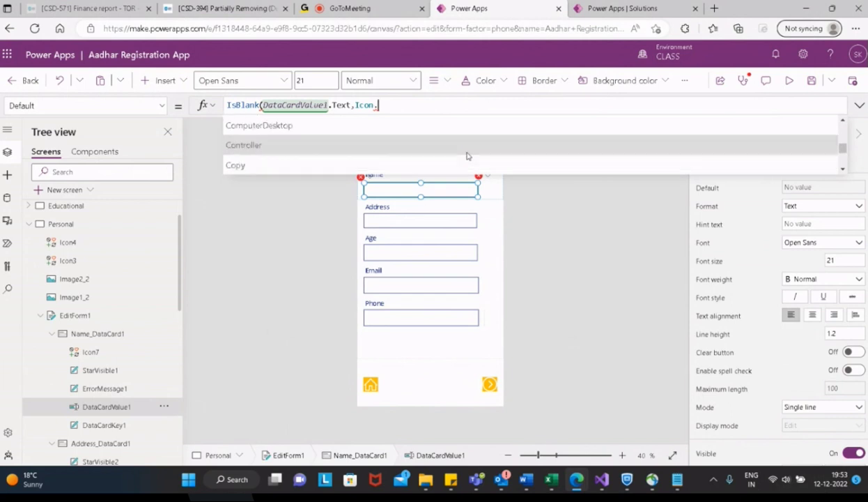
{"action": "scroll", "coordinate": [468, 156], "scroll_direction": "up", "scroll_amount": 3}
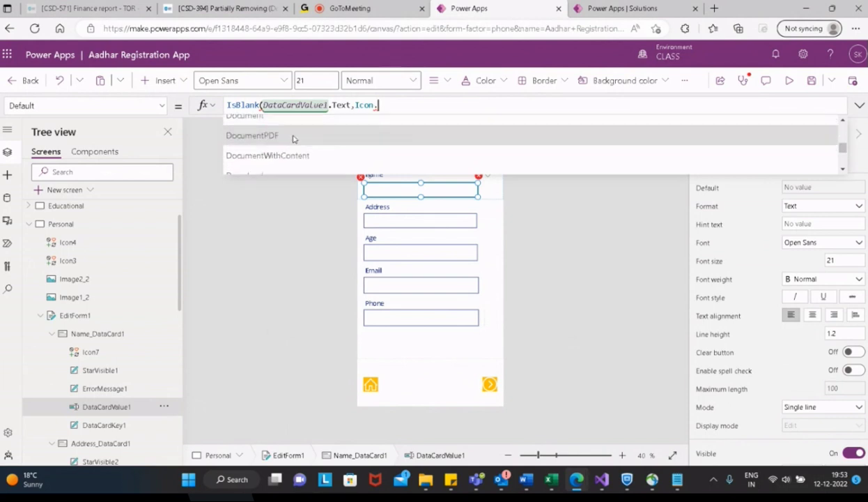
{"action": "scroll", "coordinate": [293, 139], "scroll_direction": "up", "scroll_amount": 2}
{"action": "scroll", "coordinate": [293, 139], "scroll_direction": "up", "scroll_amount": 3}
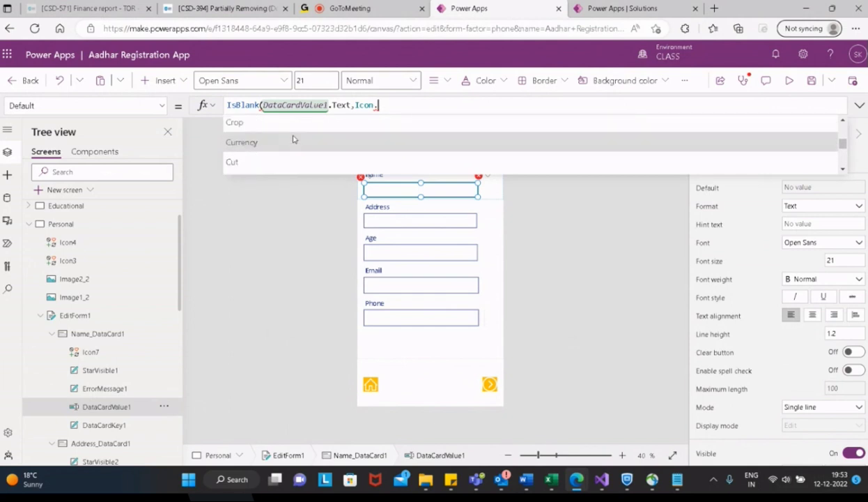
{"action": "scroll", "coordinate": [293, 139], "scroll_direction": "up", "scroll_amount": 3}
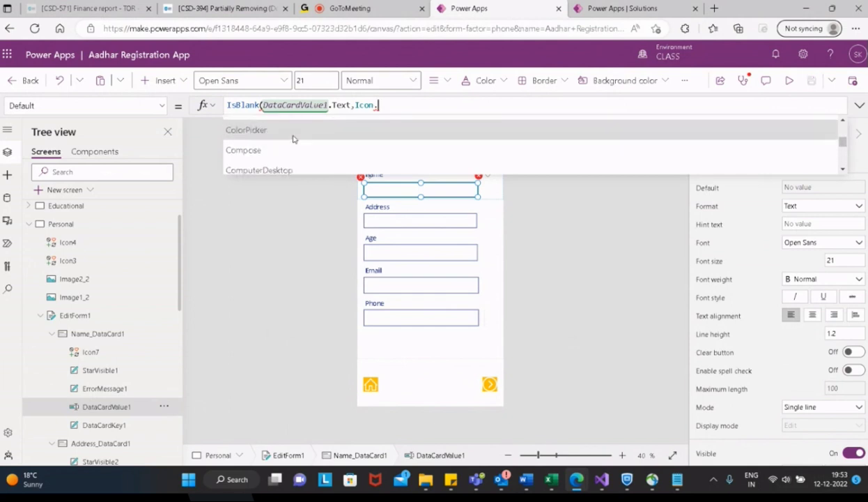
{"action": "scroll", "coordinate": [294, 140], "scroll_direction": "up", "scroll_amount": 1}
{"action": "scroll", "coordinate": [293, 139], "scroll_direction": "up", "scroll_amount": 8}
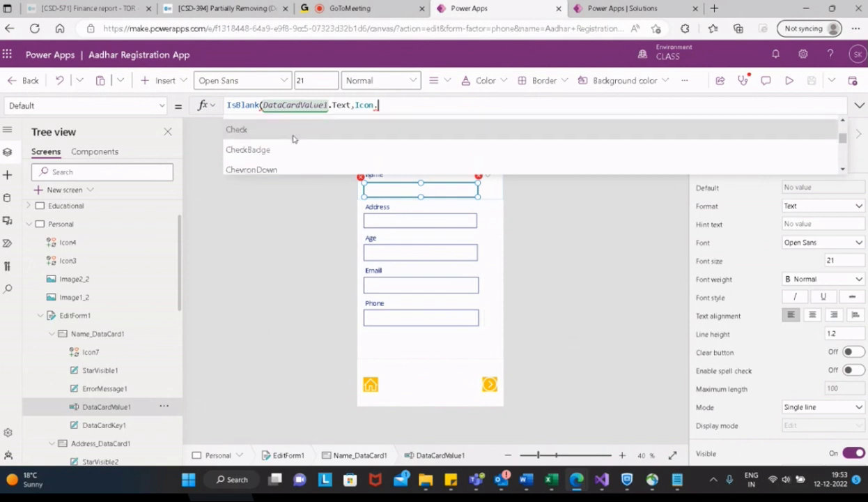
{"action": "scroll", "coordinate": [294, 139], "scroll_direction": "down", "scroll_amount": 1}
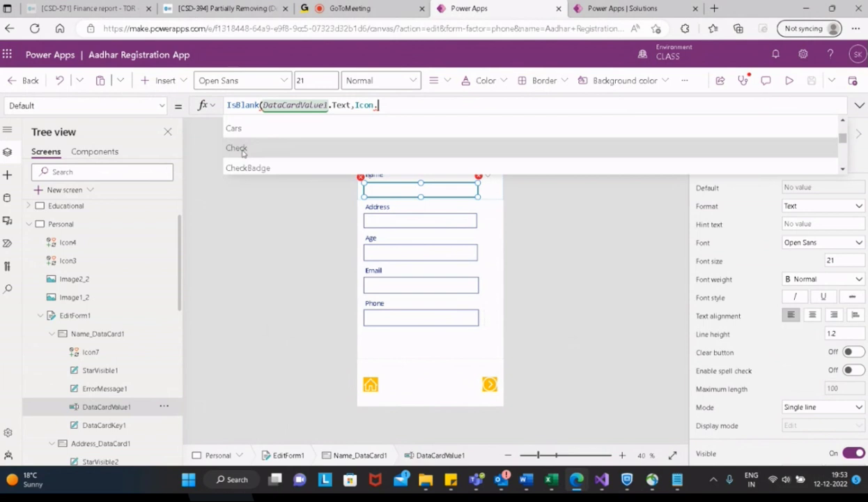
Step: Complete the Name input's Default formula as IsBlank(DataCardValue1.Text,Icon.Check,Icon.Check)
{"action": "left_click", "coordinate": [293, 144]}
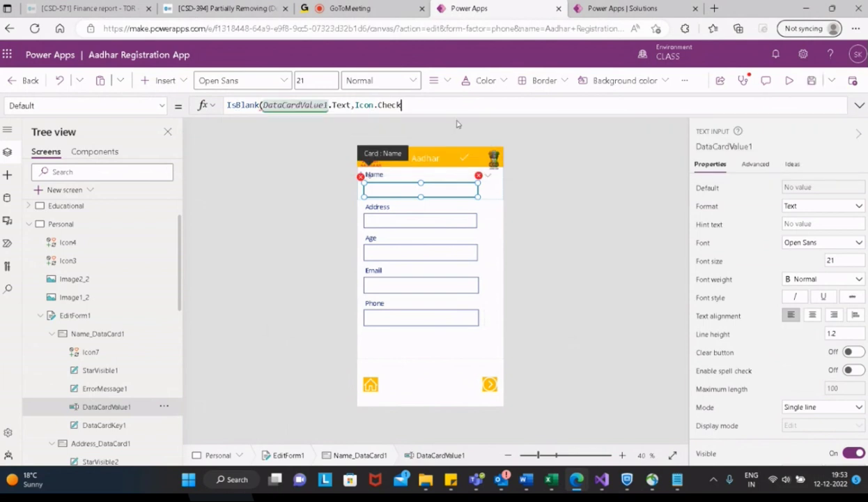
{"action": "type", "text": ","}
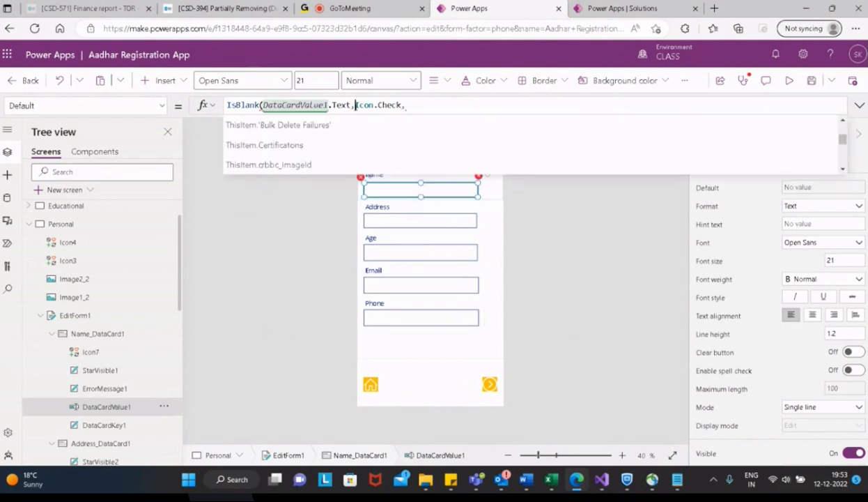
{"action": "left_click", "coordinate": [356, 104]}
{"action": "left_click_drag", "start_coordinate": [356, 104], "coordinate": [402, 104]}
{"action": "key", "text": "ctrl+c"}
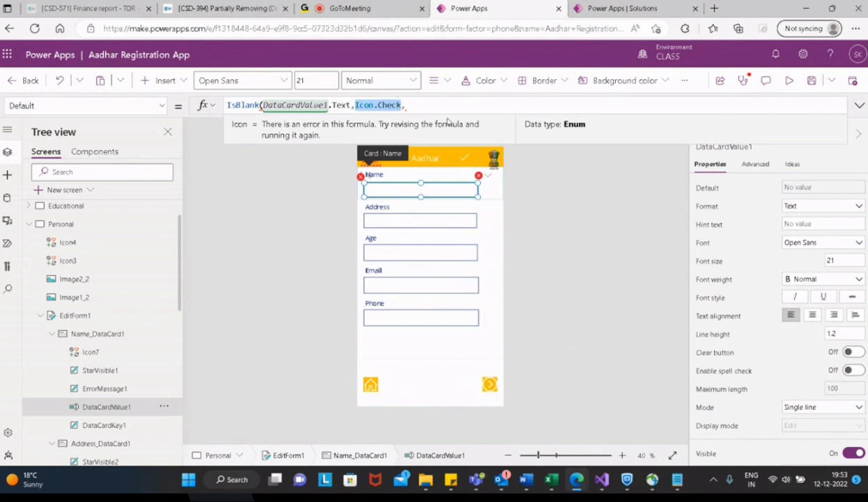
{"action": "left_click", "coordinate": [415, 105]}
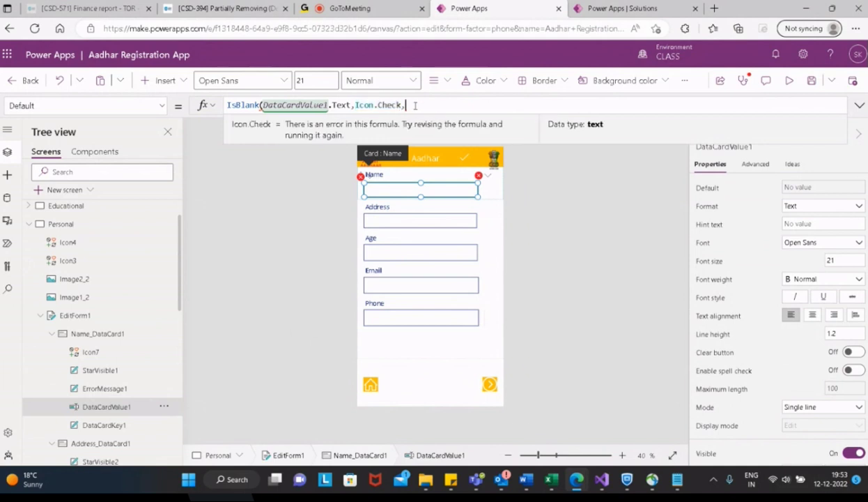
{"action": "key", "text": "ctrl+v"}
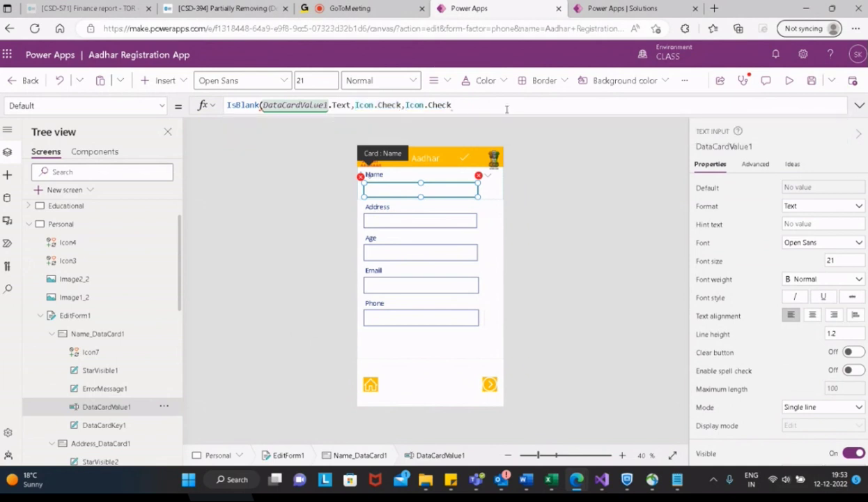
{"action": "type", "text": ")"}
{"action": "left_click", "coordinate": [524, 213]}
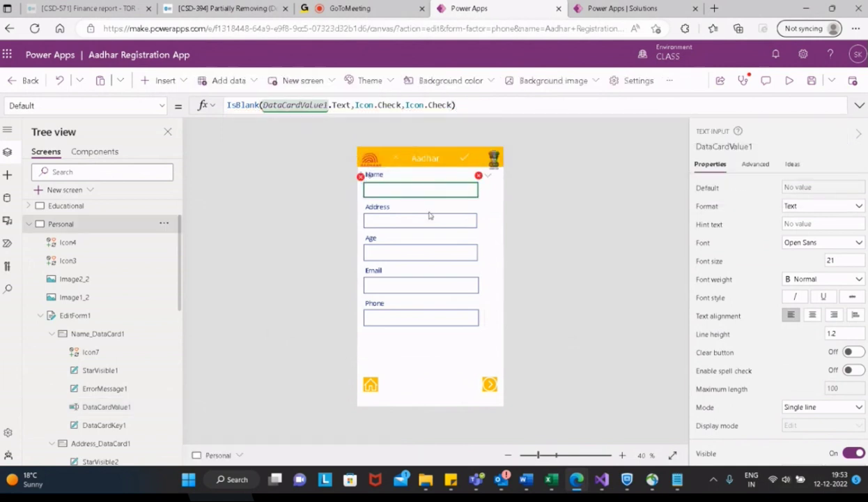
{"action": "left_click", "coordinate": [400, 194]}
{"action": "left_click", "coordinate": [400, 192]}
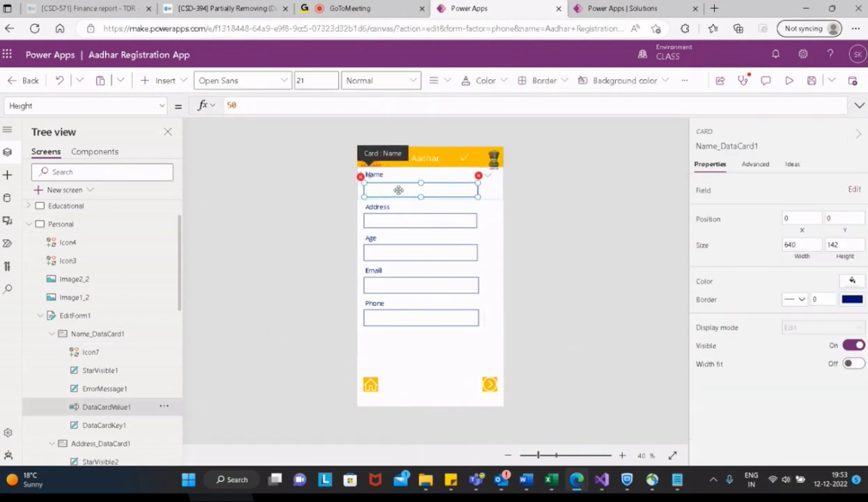
Step: Look through the insertable icons to find the names of the cancel and check icons
{"action": "left_click", "coordinate": [183, 82]}
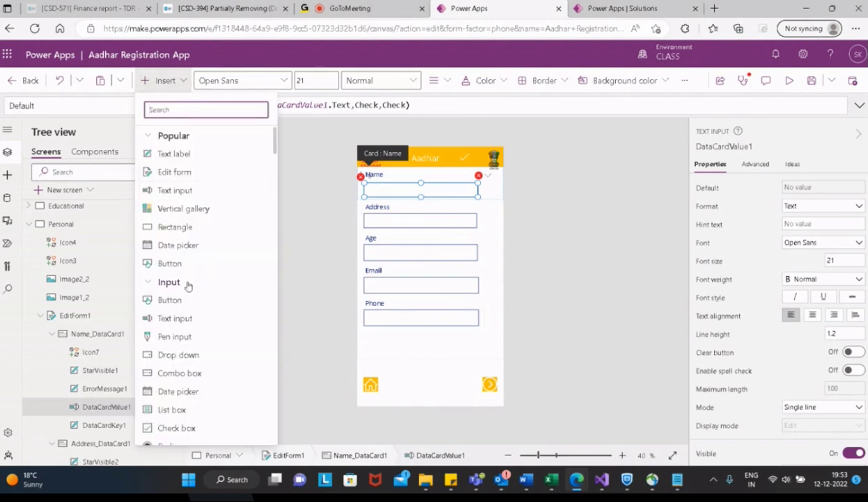
{"action": "scroll", "coordinate": [200, 279], "scroll_direction": "down", "scroll_amount": 4}
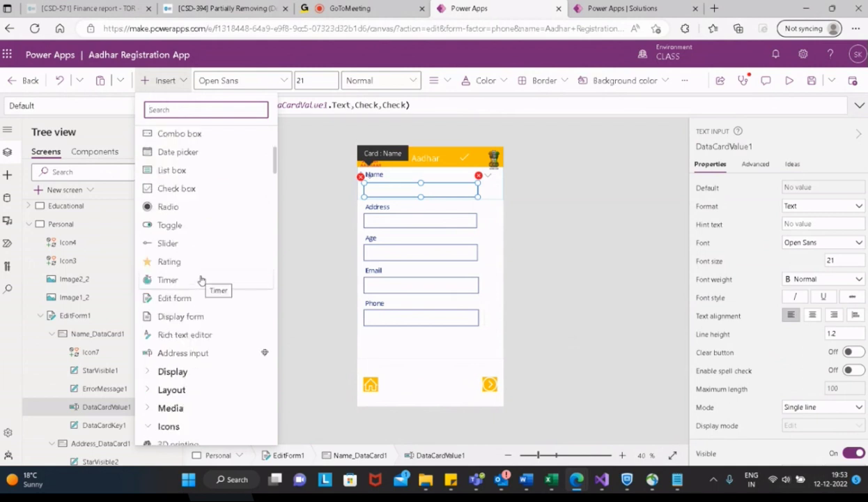
{"action": "scroll", "coordinate": [234, 305], "scroll_direction": "down", "scroll_amount": 3}
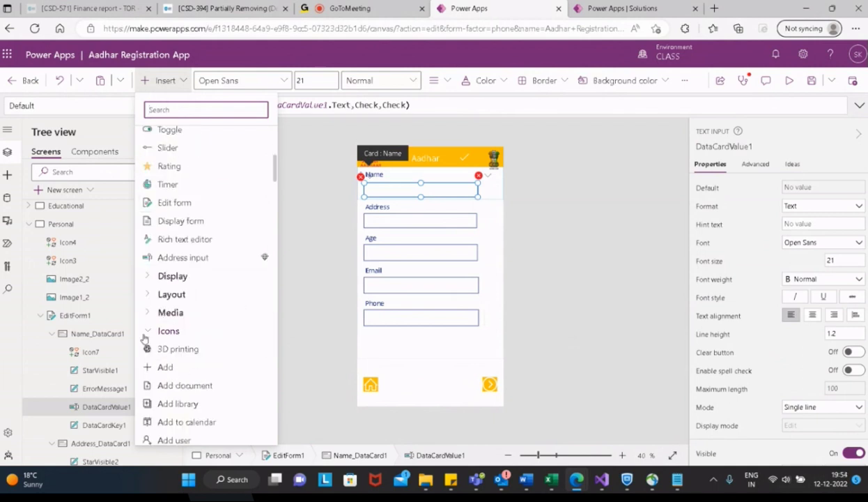
{"action": "scroll", "coordinate": [259, 343], "scroll_direction": "down", "scroll_amount": 2}
{"action": "scroll", "coordinate": [259, 345], "scroll_direction": "down", "scroll_amount": 2}
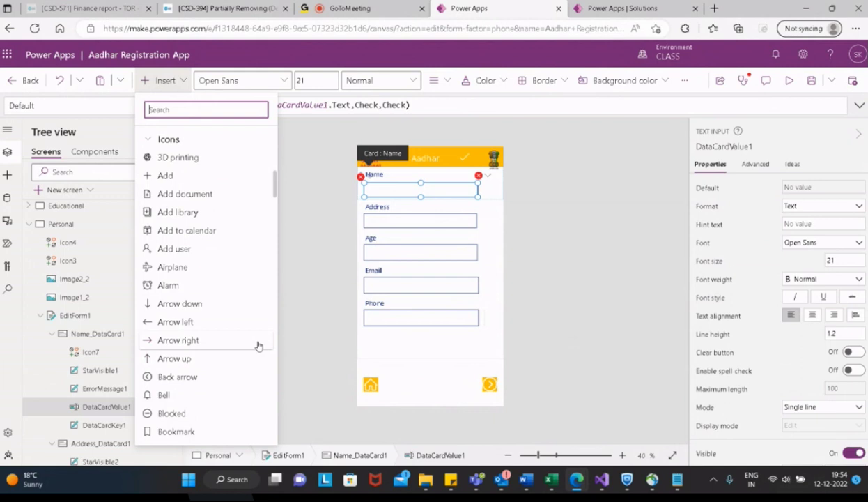
{"action": "scroll", "coordinate": [258, 347], "scroll_direction": "down", "scroll_amount": 1}
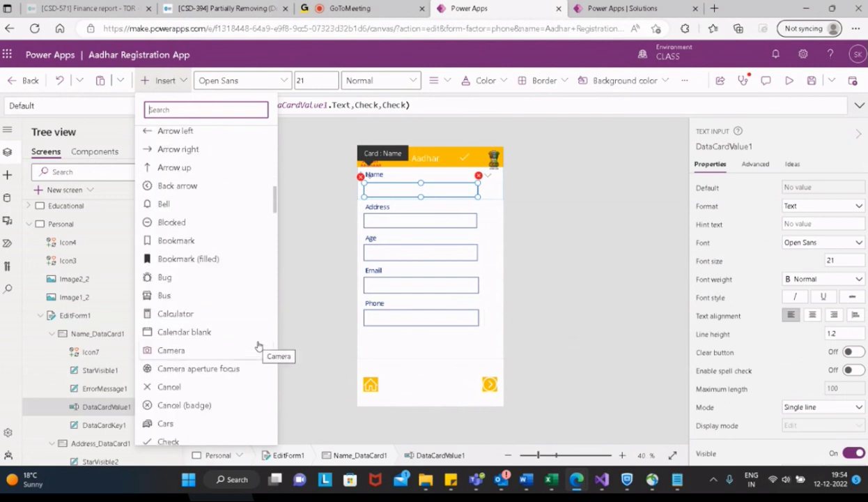
{"action": "scroll", "coordinate": [258, 347], "scroll_direction": "down", "scroll_amount": 2}
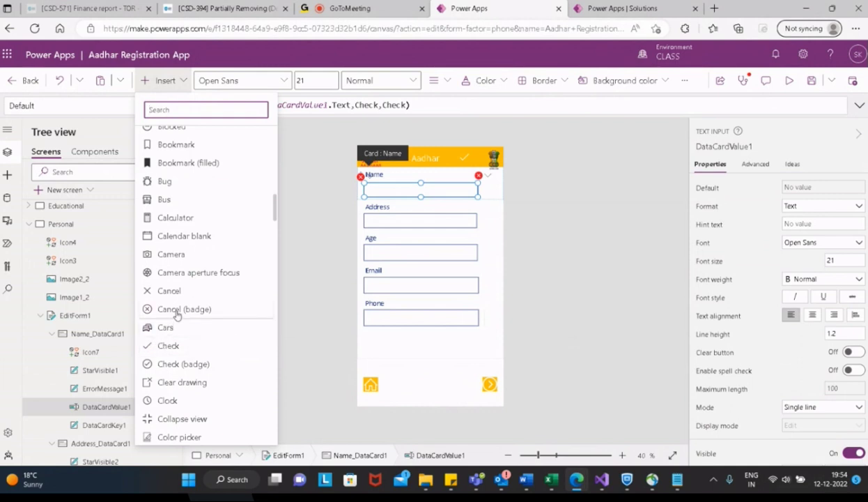
Step: Replace the first Icon.Check argument in the Name input's Default formula with Icon.cancel
{"action": "left_click", "coordinate": [394, 103]}
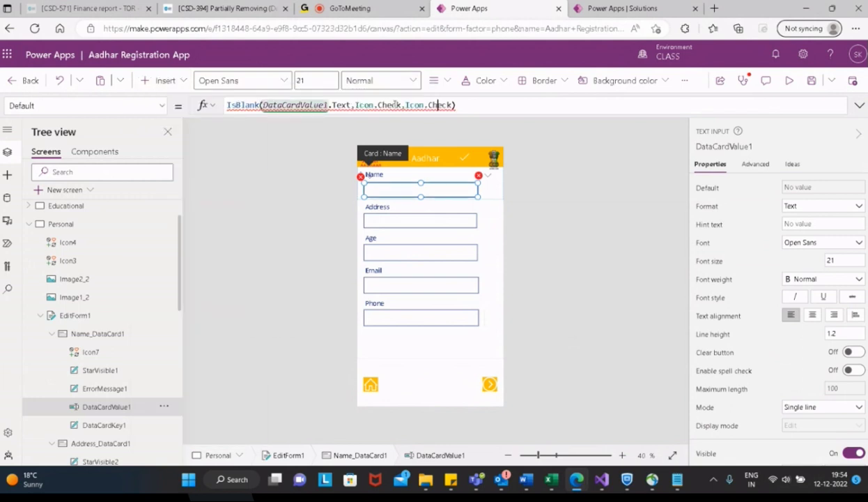
{"action": "double_click", "coordinate": [392, 105]}
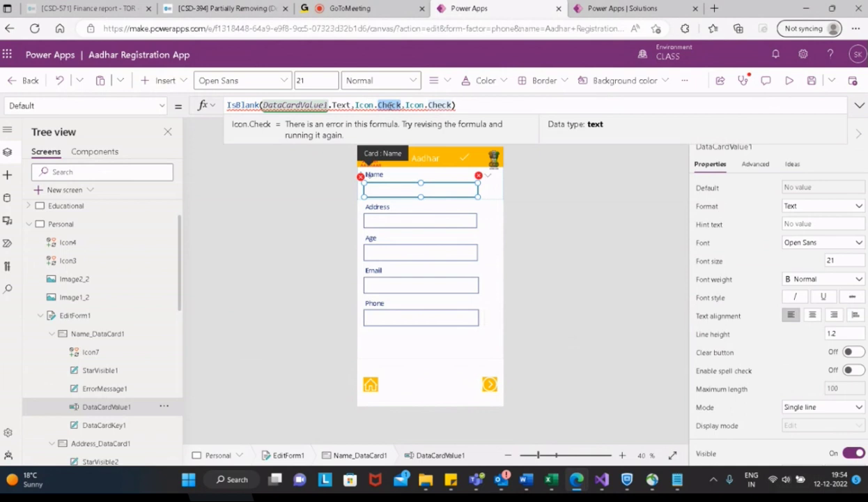
{"action": "key", "text": "BackSpace"}
{"action": "key", "text": "BackSpace"}
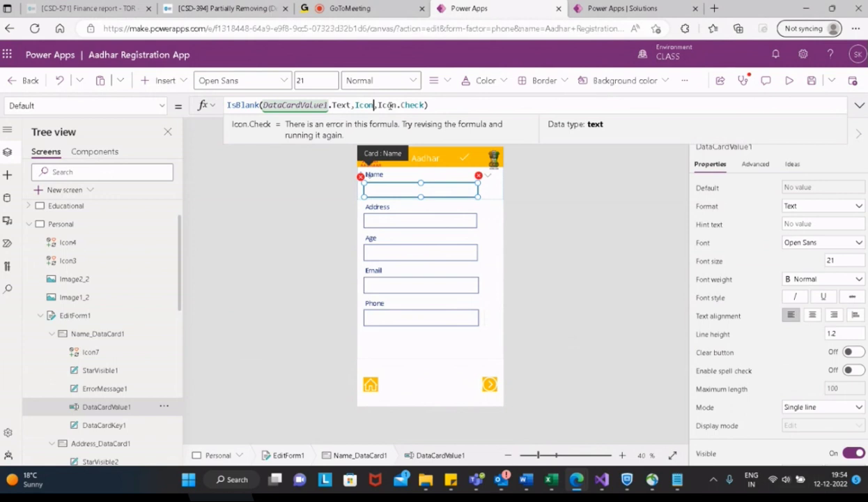
{"action": "type", "text": ".cancel"}
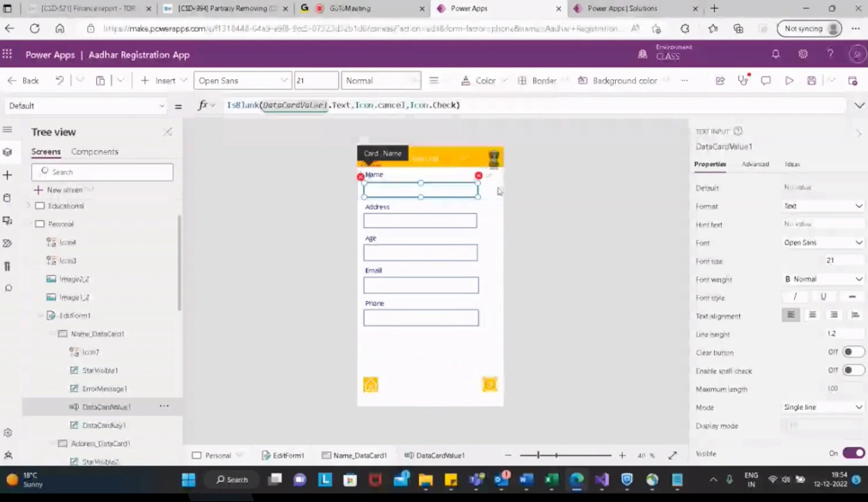
Step: Run the app checker and inspect the formula error reported for DataCardValue1's Default property
{"action": "left_click", "coordinate": [744, 81]}
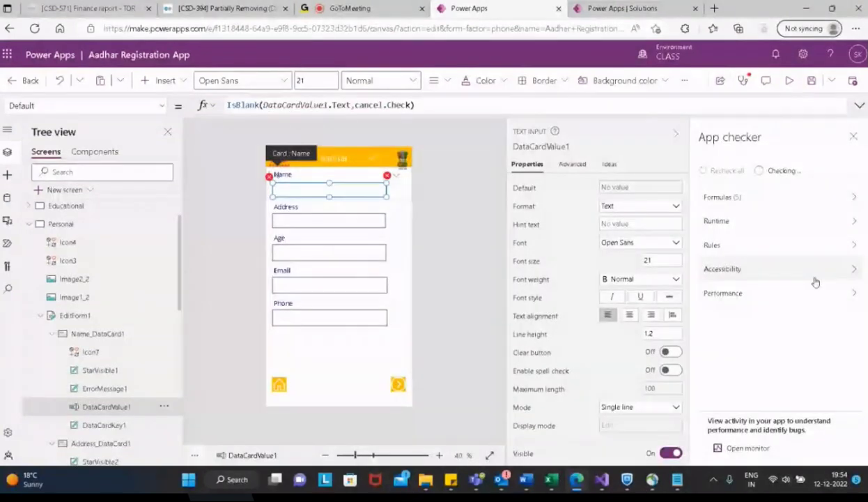
{"action": "left_click", "coordinate": [791, 198]}
{"action": "left_click", "coordinate": [784, 253]}
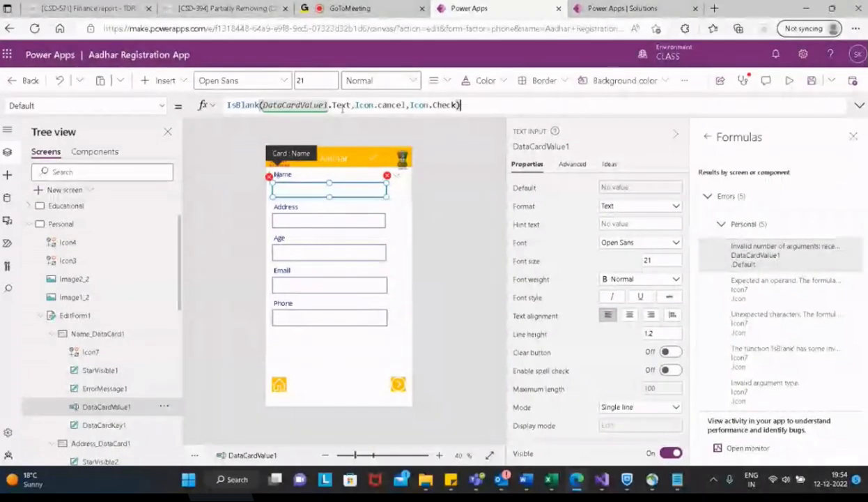
Step: Clear the whole Default formula of the Name input
{"action": "left_click", "coordinate": [465, 108]}
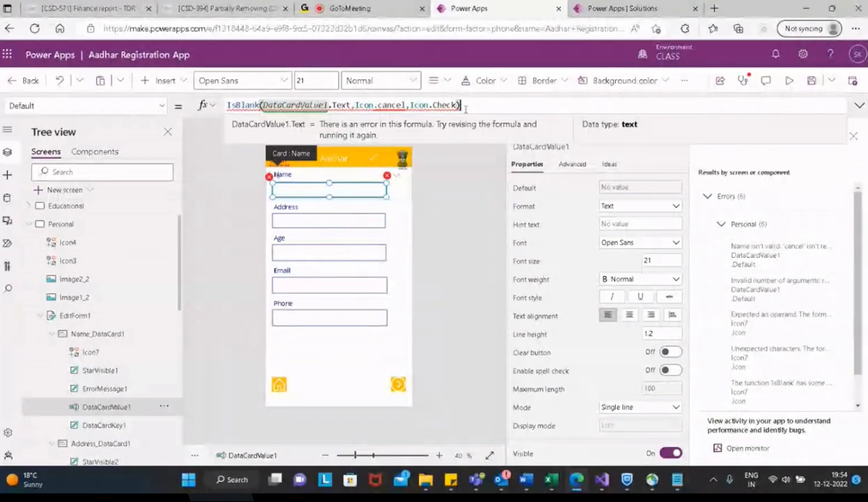
{"action": "key", "text": "ctrl+a"}
{"action": "key", "text": "BackSpace"}
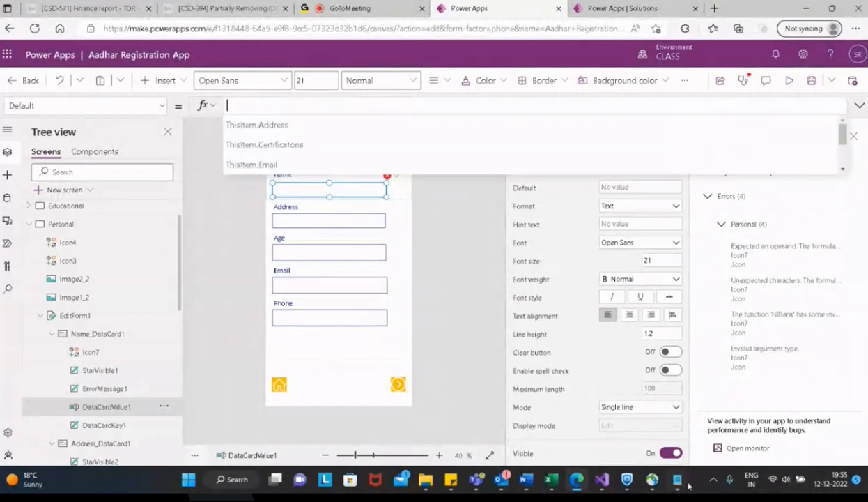
Step: Switch to the MS CRM Labs and Content notes in Notepad, look through the earlier days' entries, and return to the app editor
{"action": "mouse_move", "coordinate": [677, 479]}
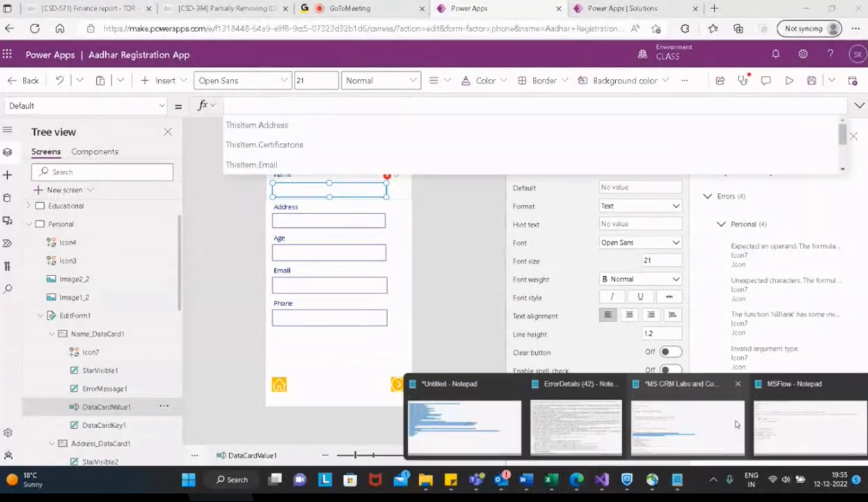
{"action": "left_click", "coordinate": [736, 424]}
{"action": "scroll", "coordinate": [457, 239], "scroll_direction": "up", "scroll_amount": 3}
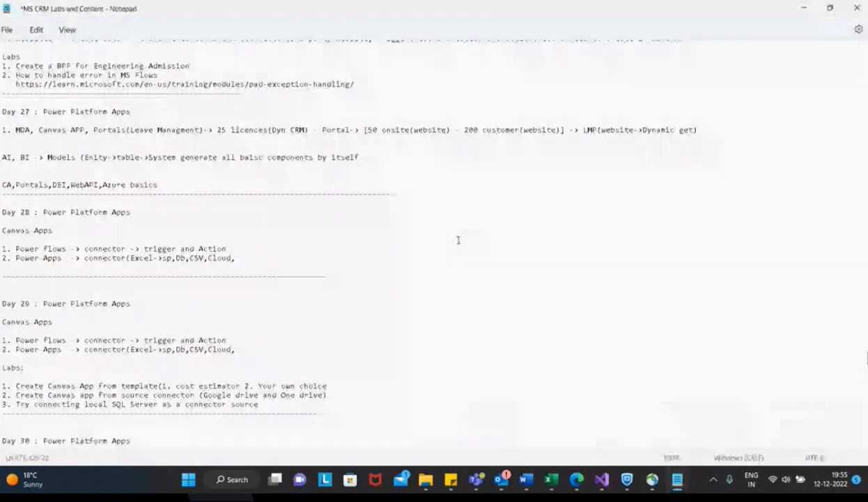
{"action": "scroll", "coordinate": [458, 230], "scroll_direction": "up", "scroll_amount": 9}
{"action": "scroll", "coordinate": [460, 213], "scroll_direction": "up", "scroll_amount": 4}
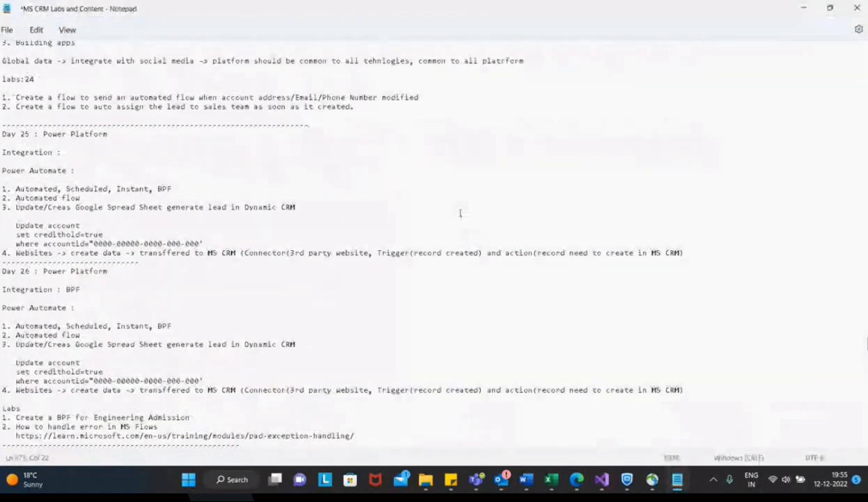
{"action": "scroll", "coordinate": [460, 212], "scroll_direction": "up", "scroll_amount": 5}
{"action": "scroll", "coordinate": [451, 185], "scroll_direction": "up", "scroll_amount": 5}
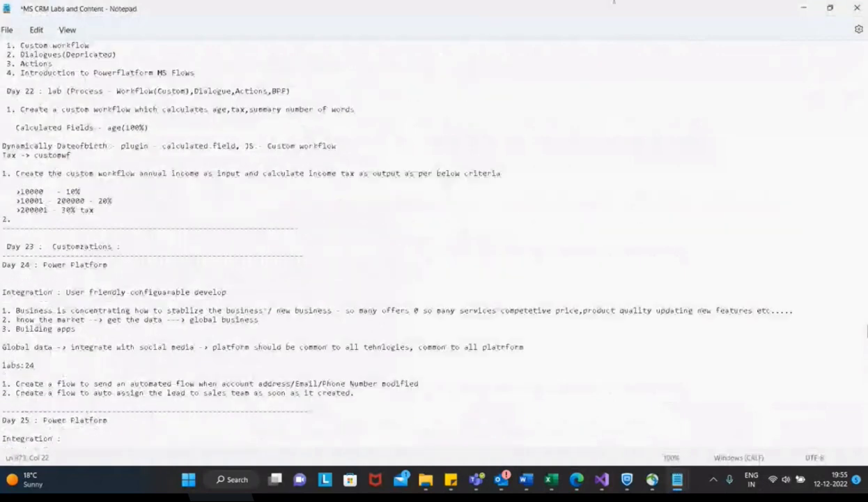
{"action": "left_click", "coordinate": [804, 9]}
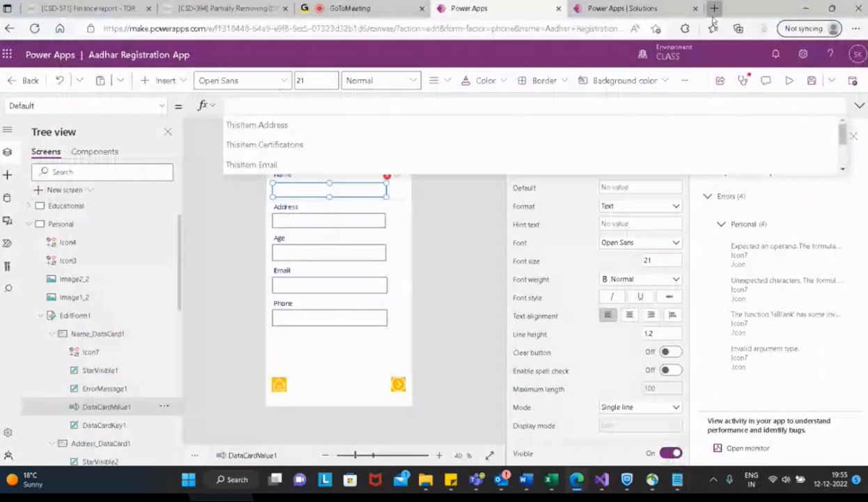
Step: Open google.com in a new browser tab
{"action": "left_click", "coordinate": [713, 15]}
{"action": "type", "text": "gog"}
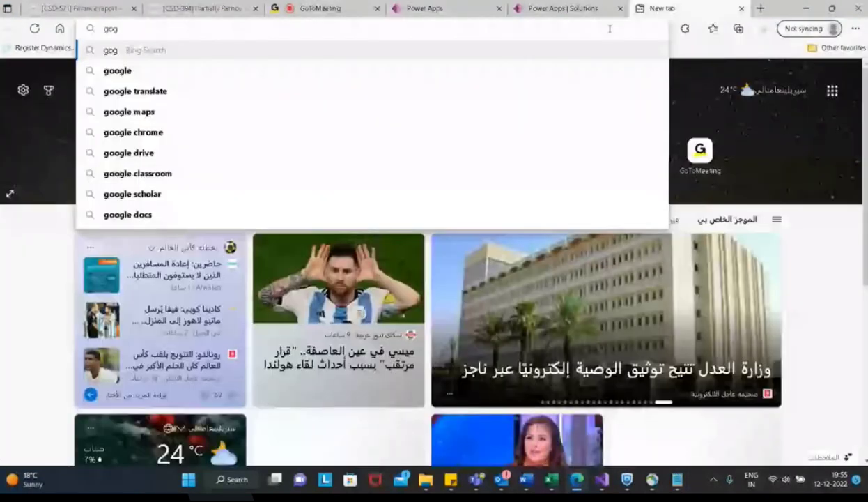
{"action": "key", "text": "BackSpace"}
{"action": "type", "text": "o"}
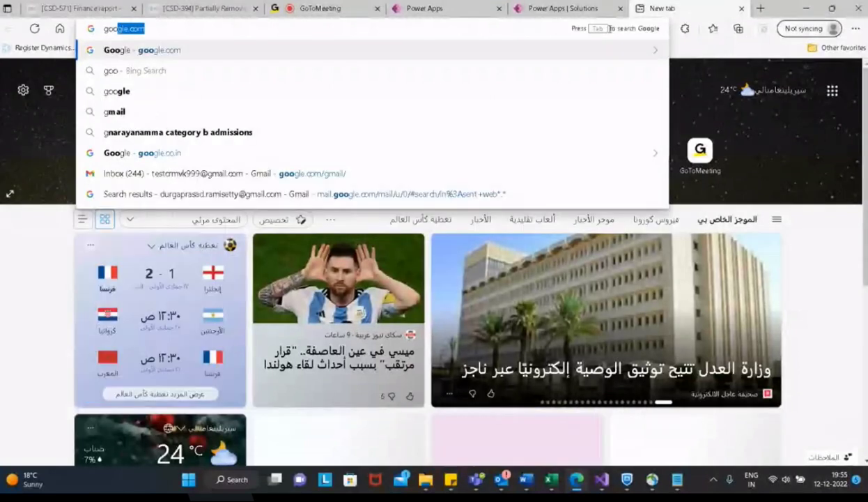
{"action": "type", "text": "gle.co"}
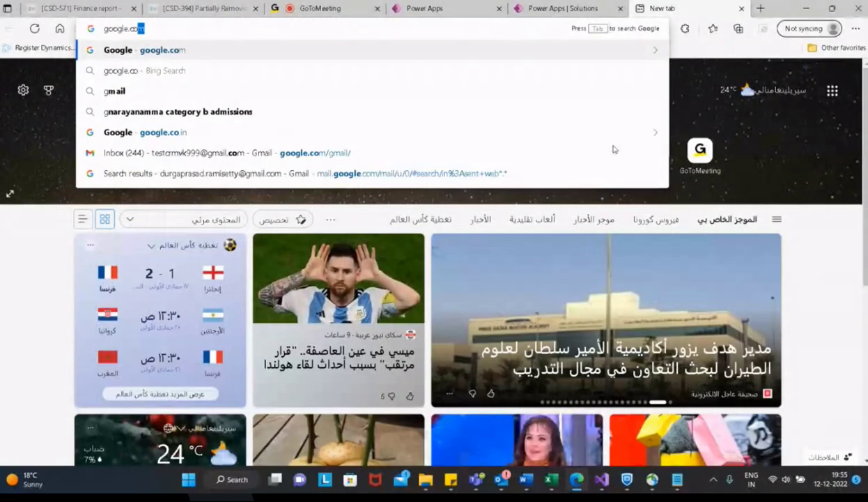
{"action": "key", "text": "Return"}
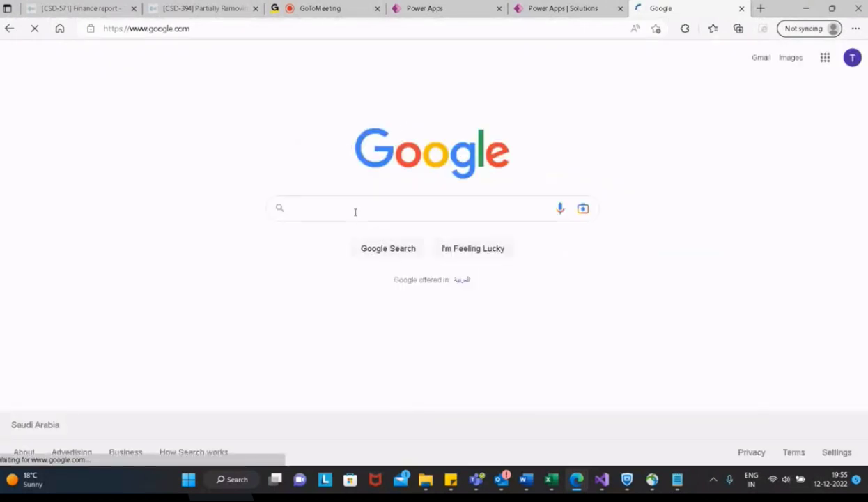
Step: Search Google for "canvas app data validation"
{"action": "left_click", "coordinate": [355, 212]}
{"action": "type", "text": "con"}
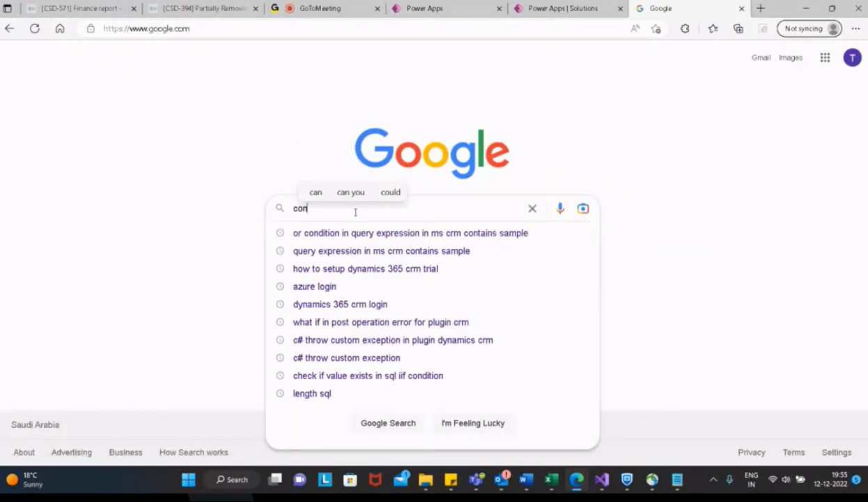
{"action": "key", "text": "BackSpace"}
{"action": "key", "text": "BackSpace"}
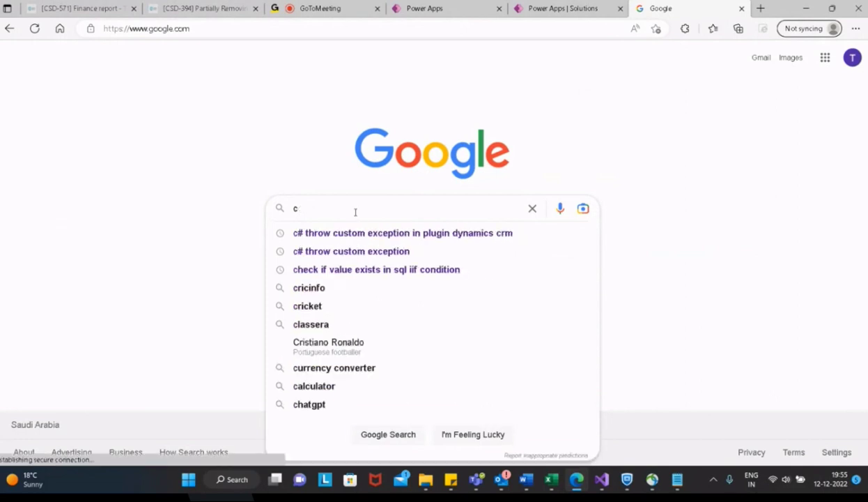
{"action": "key", "text": "BackSpace"}
{"action": "type", "text": "an"}
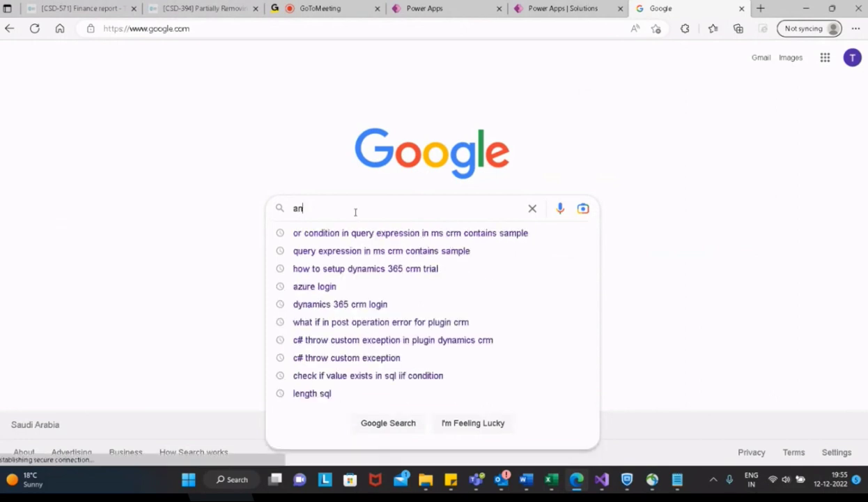
{"action": "key", "text": "BackSpace"}
{"action": "key", "text": "BackSpace"}
{"action": "type", "text": "canvas app "}
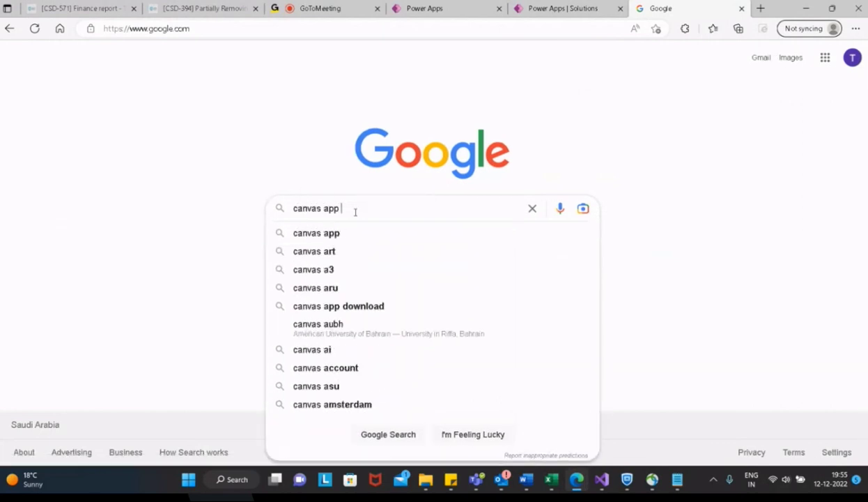
{"action": "type", "text": "data v"}
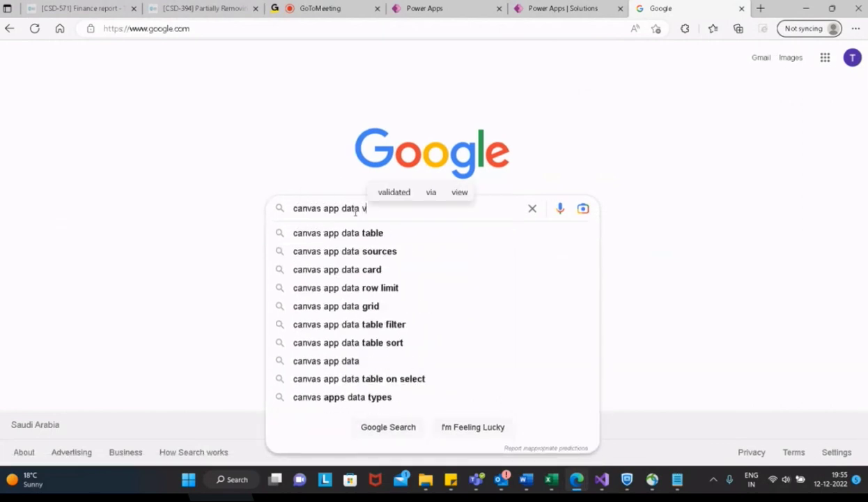
{"action": "type", "text": "alidation"}
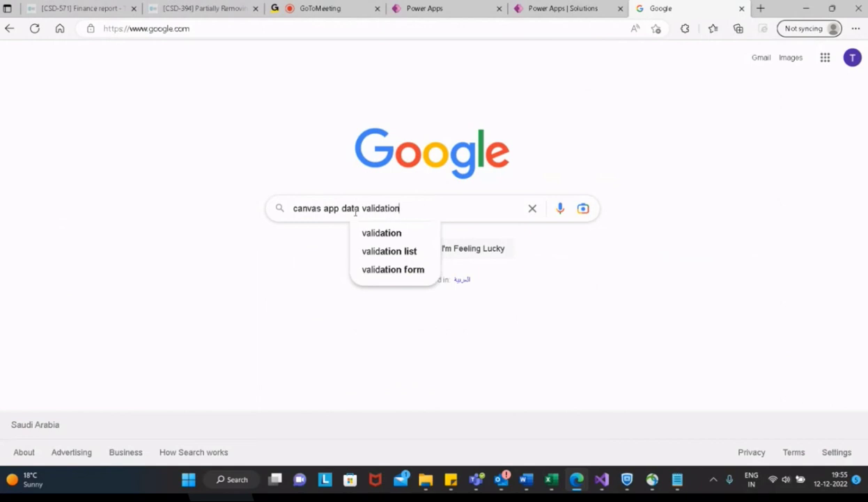
{"action": "key", "text": "Return"}
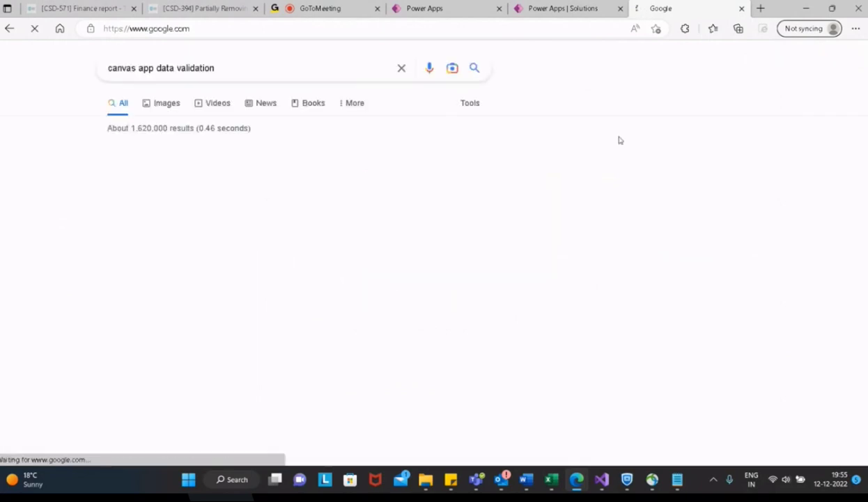
Step: Open the results "Data Validation For Power Apps Forms" and "PowerApps Validation Examples On/before Submitting" in separate new tabs
{"action": "scroll", "coordinate": [437, 237], "scroll_direction": "down", "scroll_amount": 5}
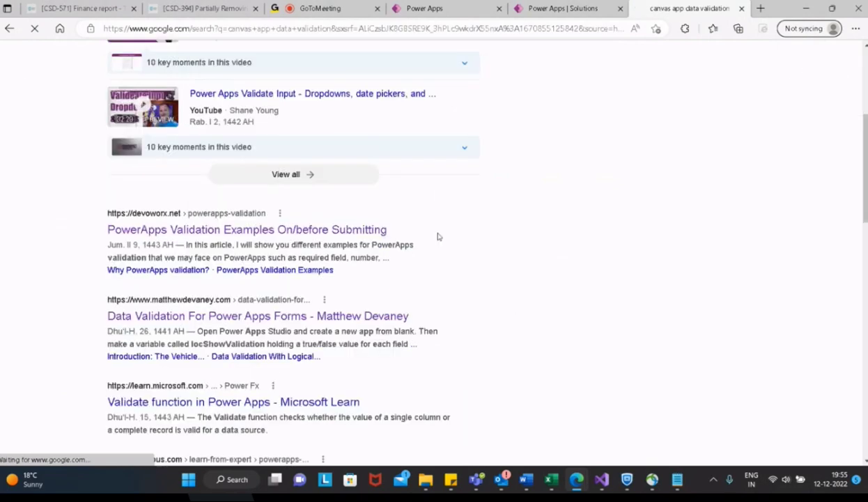
{"action": "scroll", "coordinate": [437, 237], "scroll_direction": "down", "scroll_amount": 4}
{"action": "scroll", "coordinate": [356, 191], "scroll_direction": "up", "scroll_amount": 2}
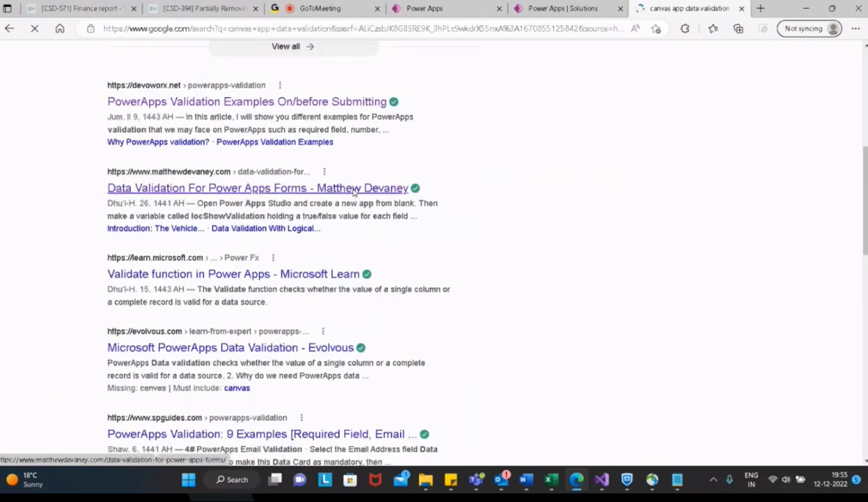
{"action": "right_click", "coordinate": [355, 191]}
{"action": "left_click", "coordinate": [457, 205]}
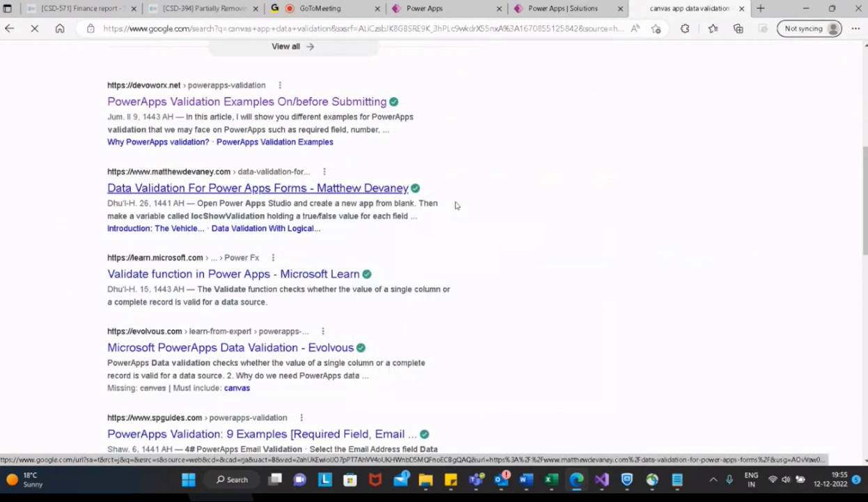
{"action": "right_click", "coordinate": [346, 102]}
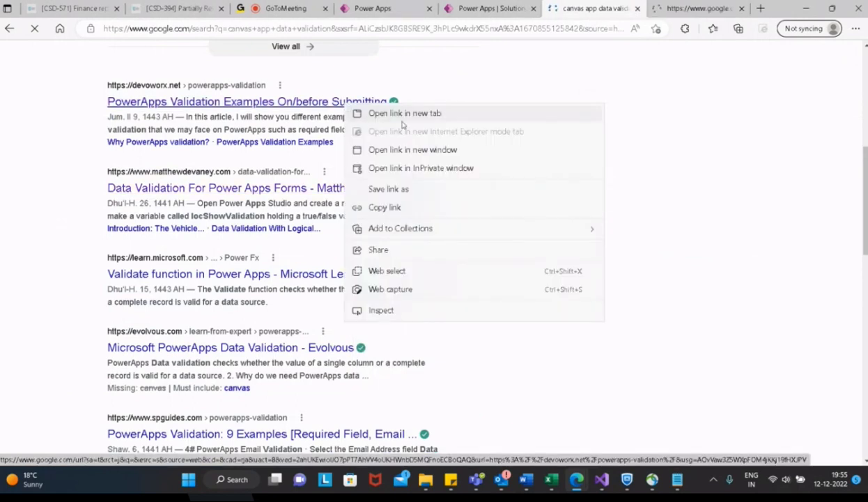
{"action": "left_click", "coordinate": [402, 117]}
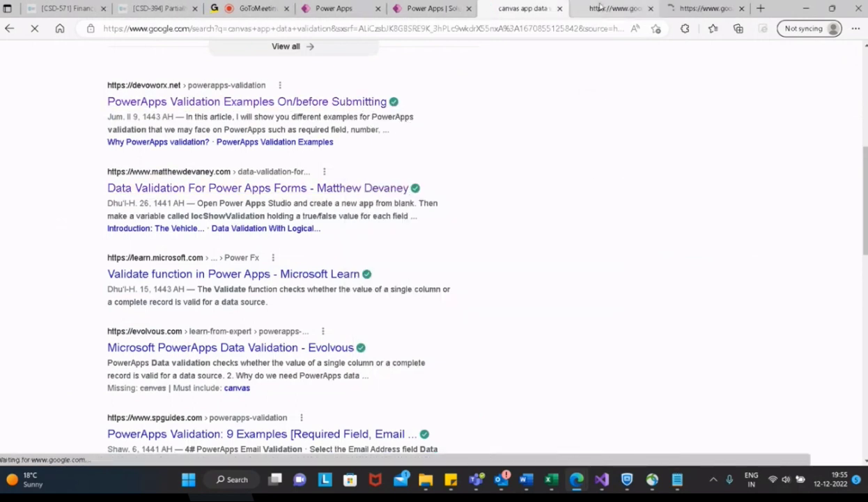
Step: Read the Data Validation For Power Apps Forms article from its introduction through the Full Name, Age, Reservation Date and Phone Number validation formulas
{"action": "left_click", "coordinate": [601, 7]}
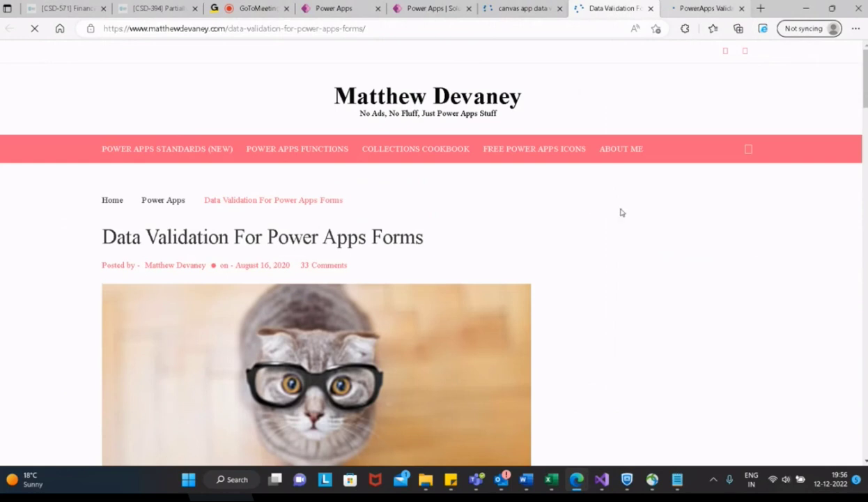
{"action": "scroll", "coordinate": [621, 215], "scroll_direction": "down", "scroll_amount": 3}
{"action": "scroll", "coordinate": [640, 229], "scroll_direction": "down", "scroll_amount": 5}
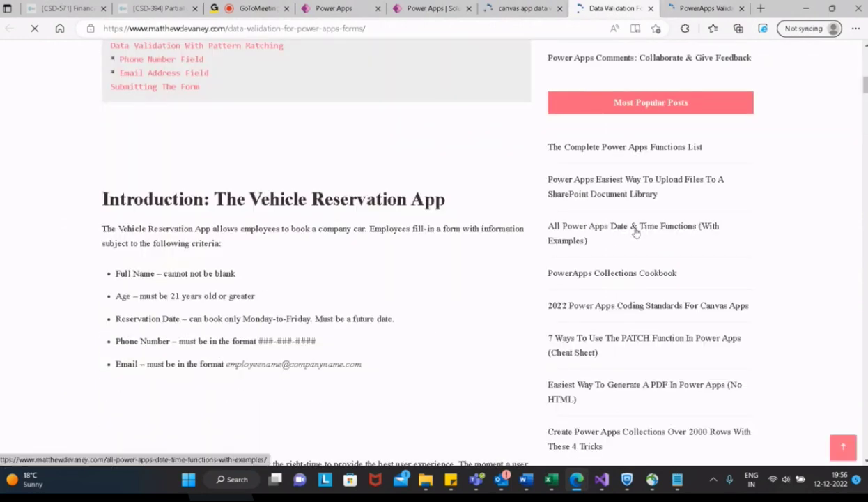
{"action": "scroll", "coordinate": [471, 246], "scroll_direction": "down", "scroll_amount": 2}
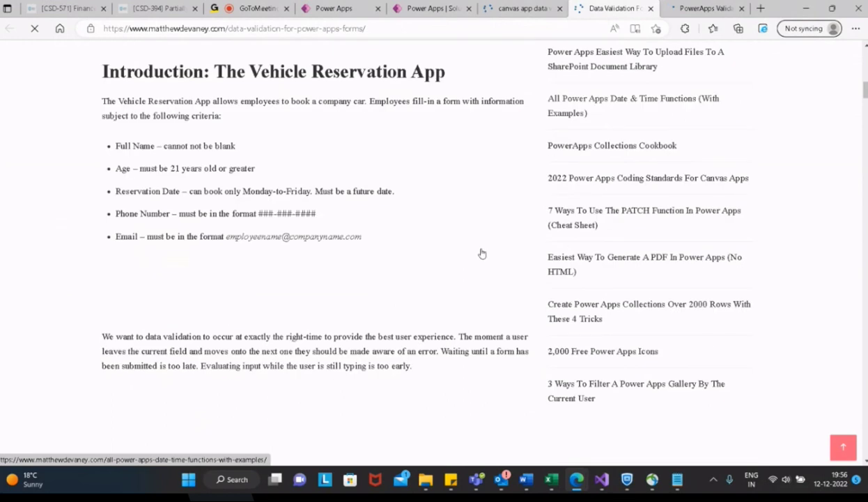
{"action": "scroll", "coordinate": [476, 250], "scroll_direction": "down", "scroll_amount": 1}
{"action": "scroll", "coordinate": [476, 250], "scroll_direction": "down", "scroll_amount": 3}
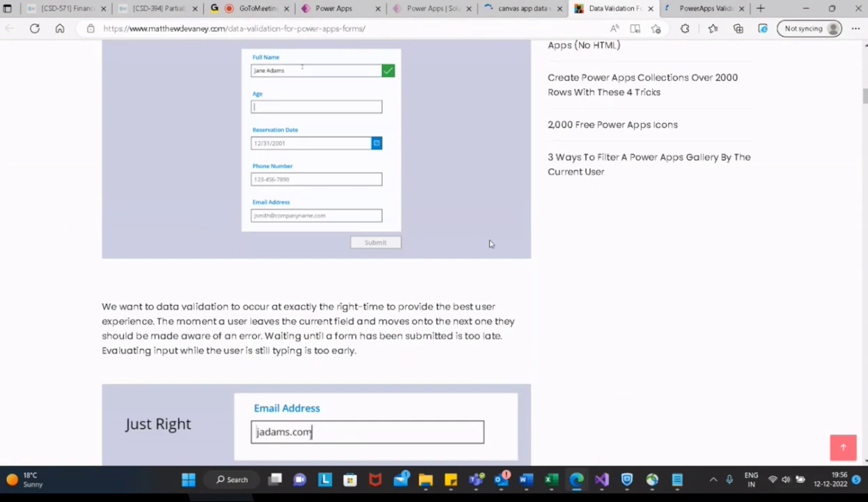
{"action": "scroll", "coordinate": [486, 246], "scroll_direction": "up", "scroll_amount": 2}
{"action": "scroll", "coordinate": [489, 246], "scroll_direction": "down", "scroll_amount": 10}
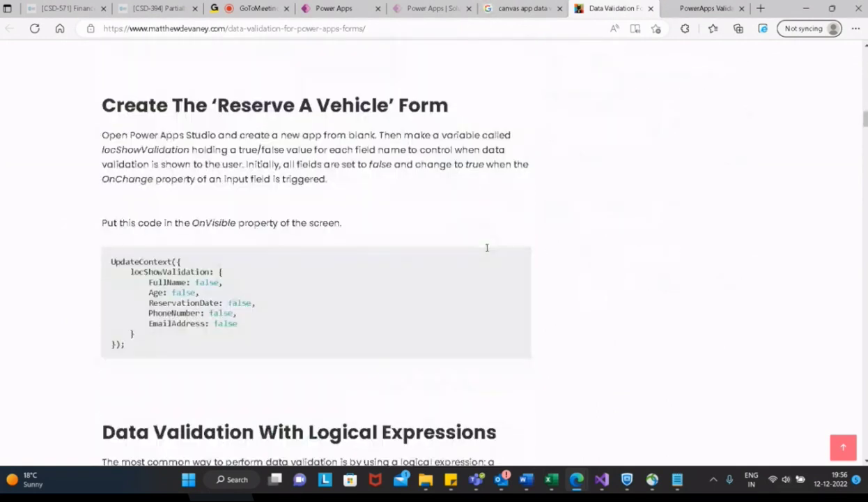
{"action": "scroll", "coordinate": [487, 250], "scroll_direction": "down", "scroll_amount": 5}
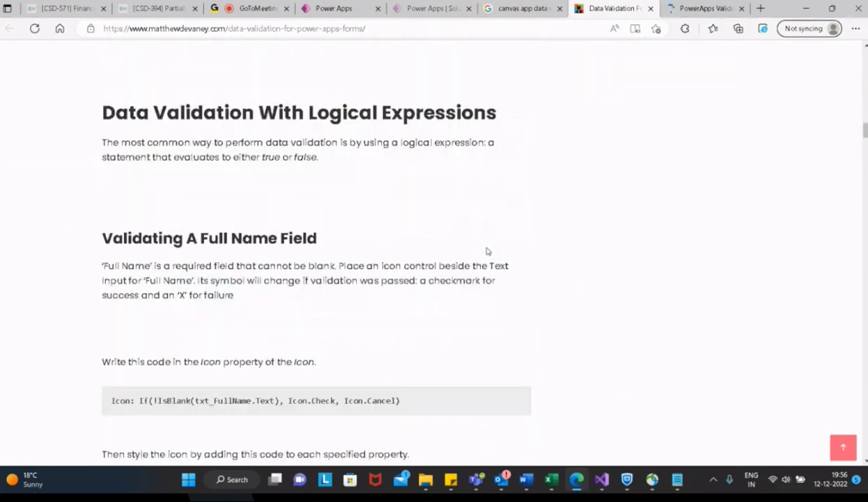
{"action": "scroll", "coordinate": [487, 251], "scroll_direction": "down", "scroll_amount": 5}
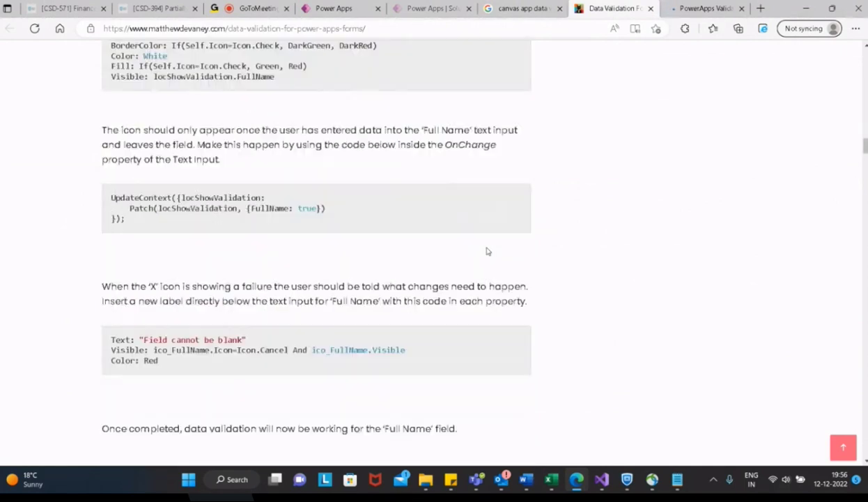
{"action": "scroll", "coordinate": [487, 251], "scroll_direction": "down", "scroll_amount": 5}
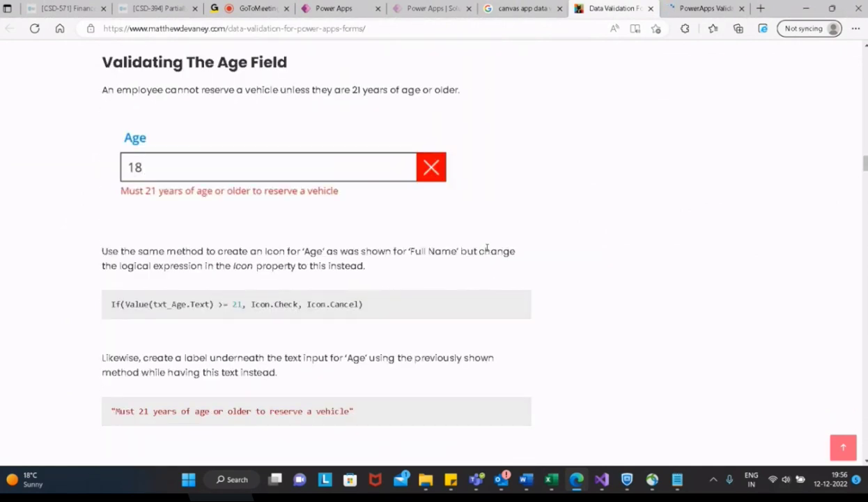
{"action": "scroll", "coordinate": [487, 249], "scroll_direction": "down", "scroll_amount": 8}
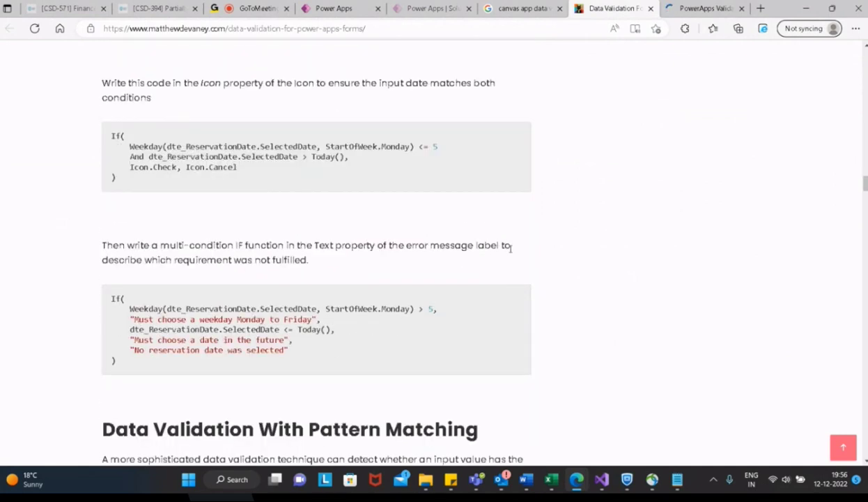
{"action": "scroll", "coordinate": [492, 247], "scroll_direction": "down", "scroll_amount": 5}
{"action": "scroll", "coordinate": [504, 249], "scroll_direction": "down", "scroll_amount": 5}
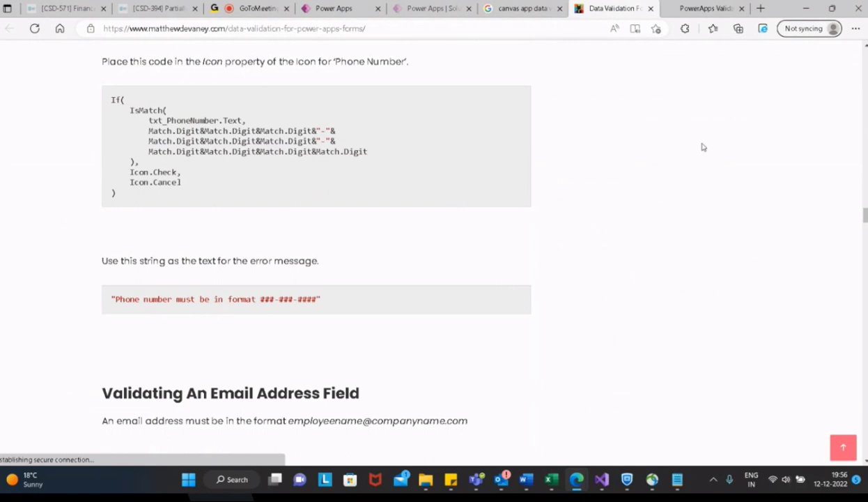
Step: Skim the devoworx.net PowerApps validation article down to its table of contents and close its tab
{"action": "left_click", "coordinate": [689, 9]}
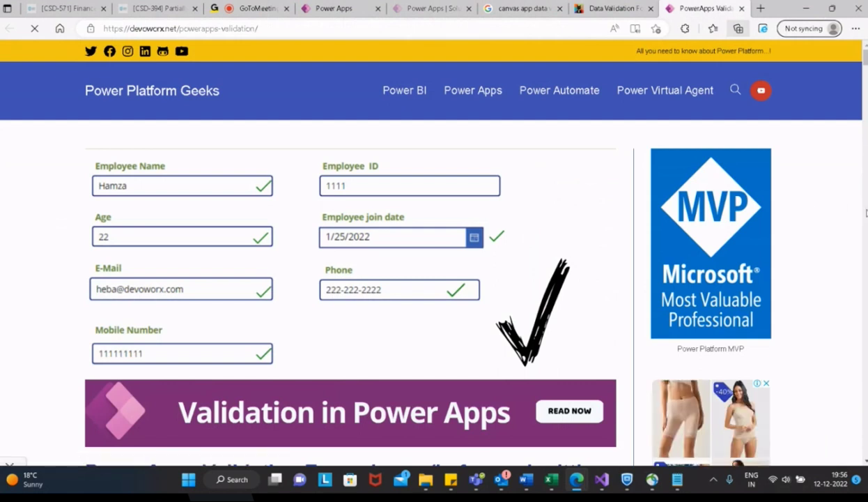
{"action": "scroll", "coordinate": [830, 218], "scroll_direction": "down", "scroll_amount": 5}
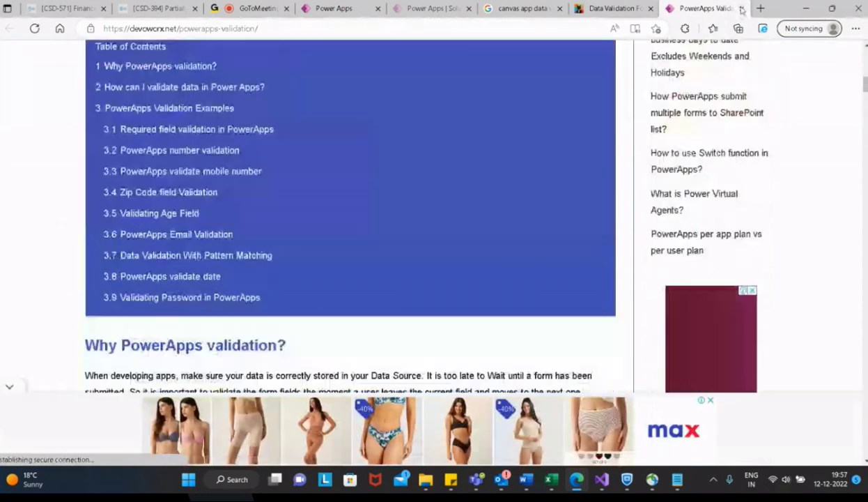
{"action": "key", "text": "ctrl+w"}
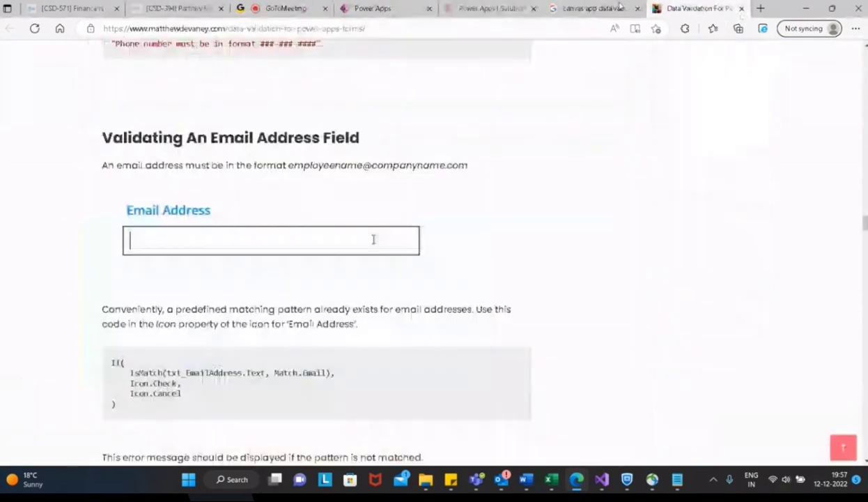
Step: Review the article's email address validation and form submission code, and highlight the IsMatch function in the email formula
{"action": "scroll", "coordinate": [646, 214], "scroll_direction": "down", "scroll_amount": 5}
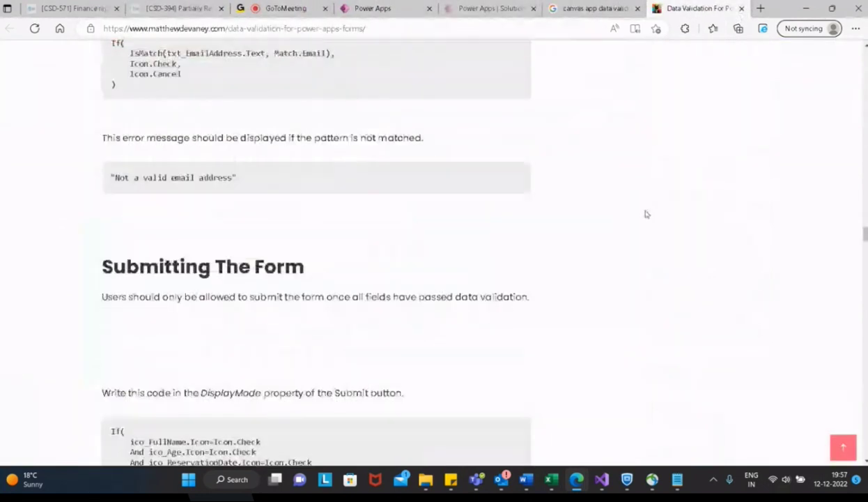
{"action": "scroll", "coordinate": [646, 214], "scroll_direction": "down", "scroll_amount": 6}
{"action": "scroll", "coordinate": [646, 217], "scroll_direction": "up", "scroll_amount": 2}
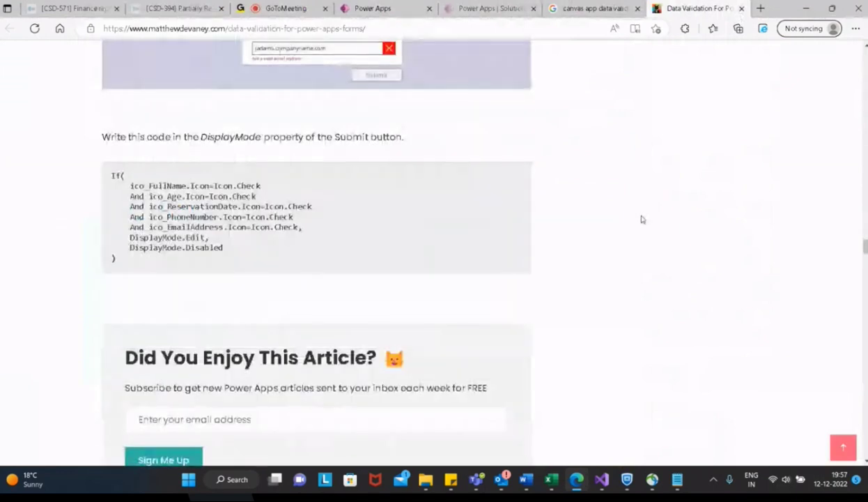
{"action": "scroll", "coordinate": [632, 213], "scroll_direction": "up", "scroll_amount": 10}
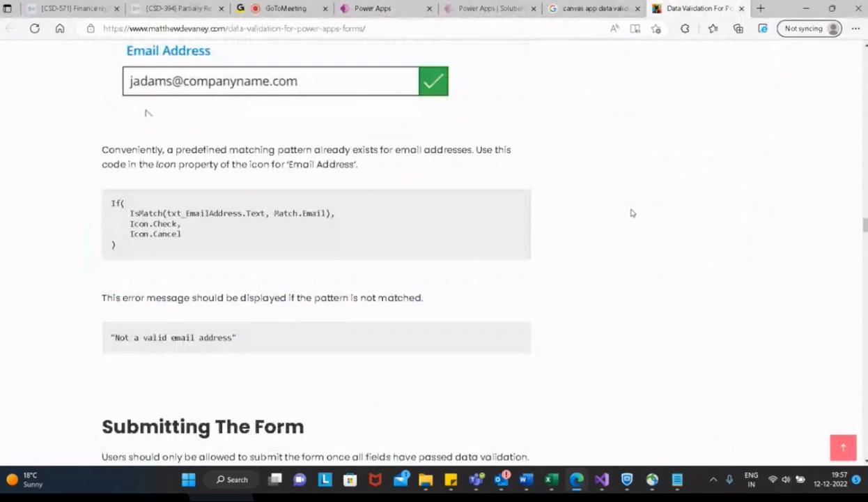
{"action": "double_click", "coordinate": [160, 213]}
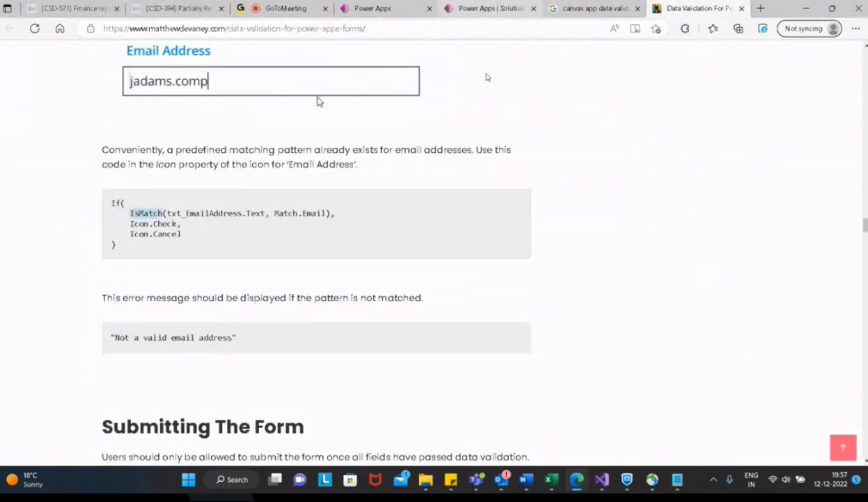
Step: Return to the Aadhar Registration App and begin the Name input's Default formula with If(IsBlank(
{"action": "left_click", "coordinate": [479, 8]}
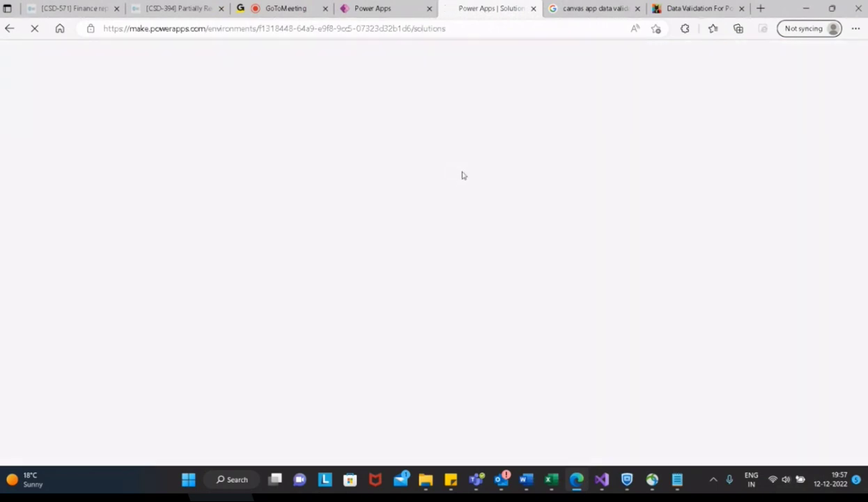
{"action": "left_click", "coordinate": [376, 8]}
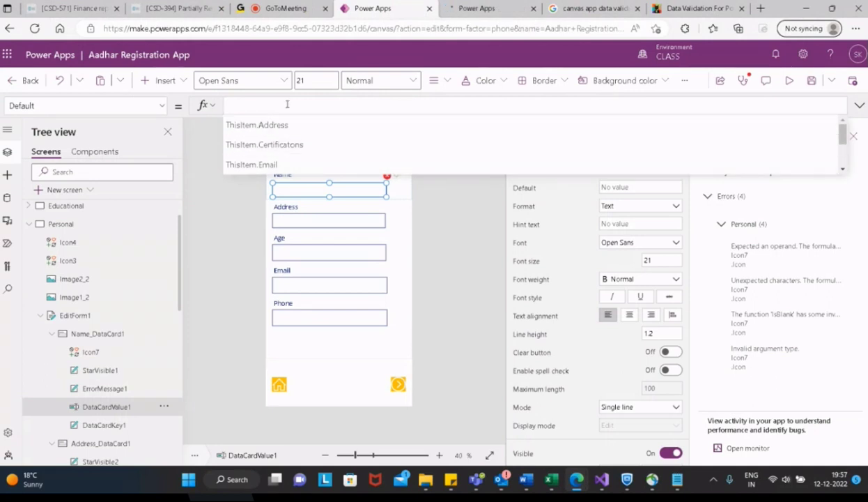
{"action": "type", "text": "If"}
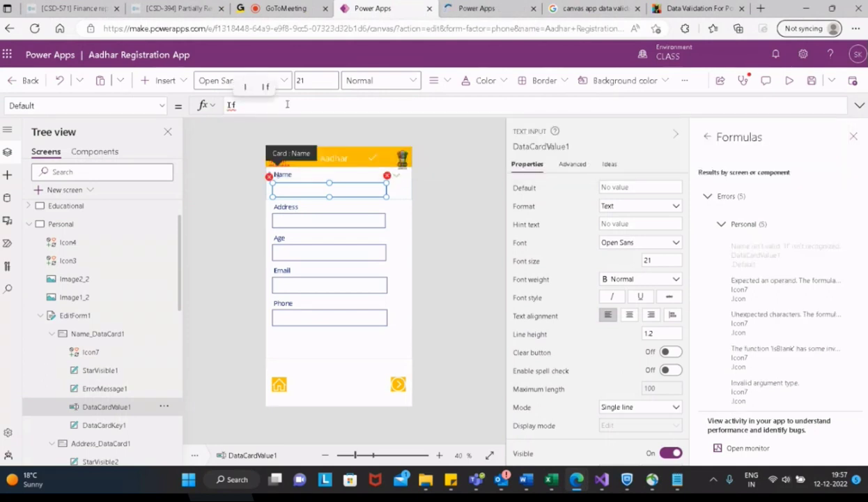
{"action": "type", "text": "("}
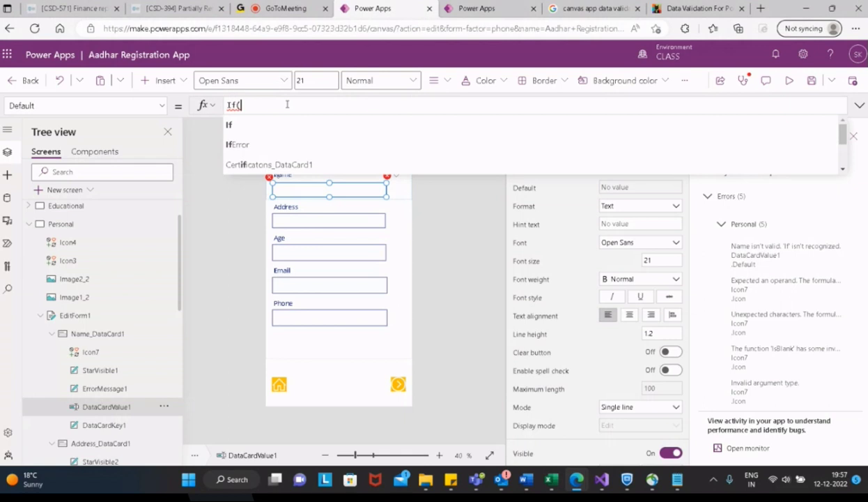
{"action": "type", "text": "IS"}
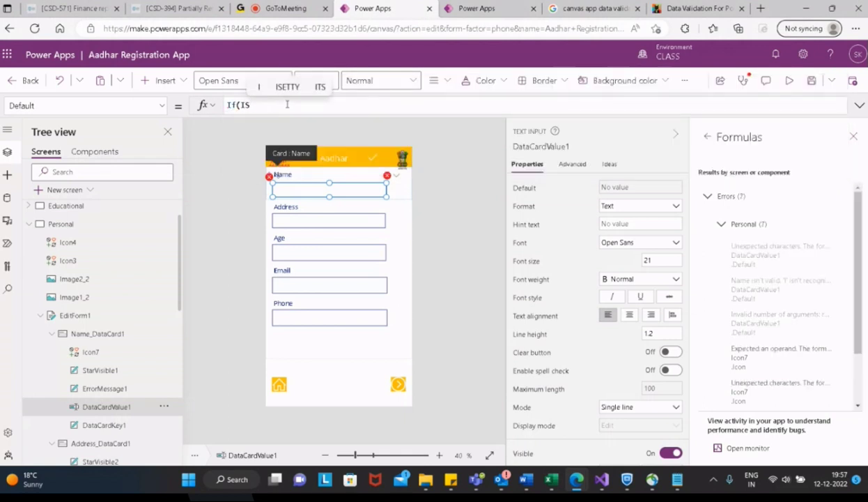
{"action": "type", "text": "Match"}
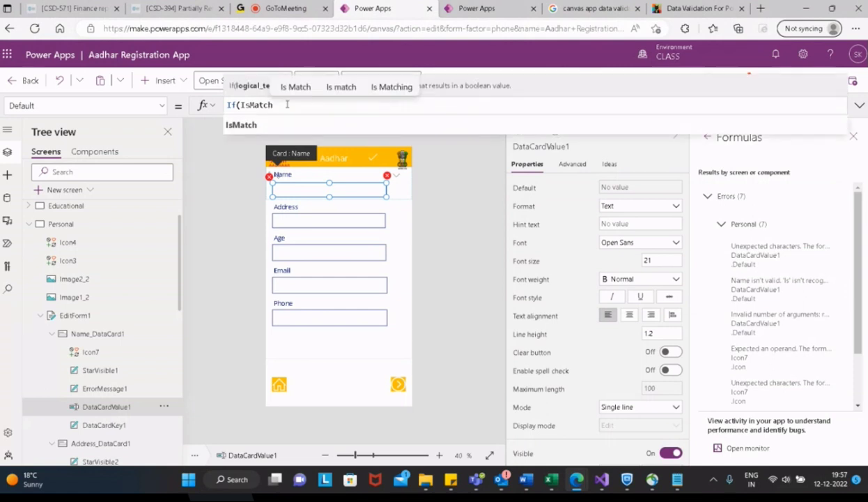
{"action": "key", "text": "BackSpace"}
{"action": "key", "text": "BackSpace"}
{"action": "key", "text": "BackSpace"}
{"action": "key", "text": "BackSpace"}
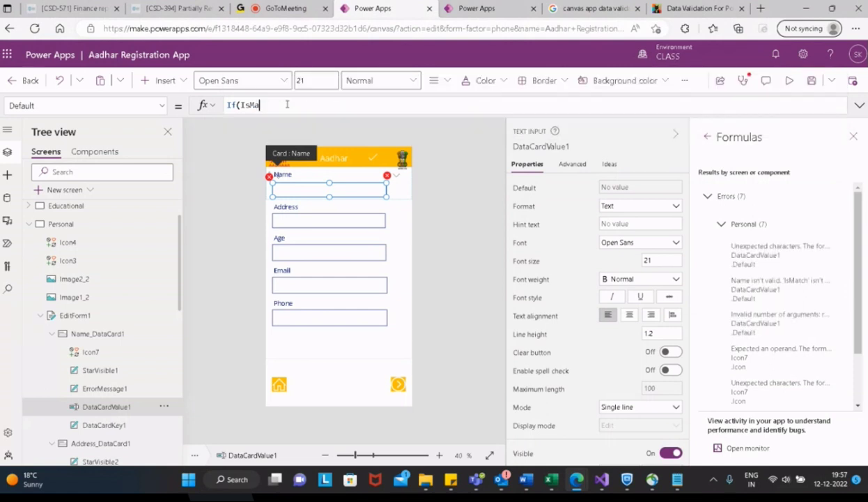
{"action": "type", "text": "Blank"}
{"action": "type", "text": "("}
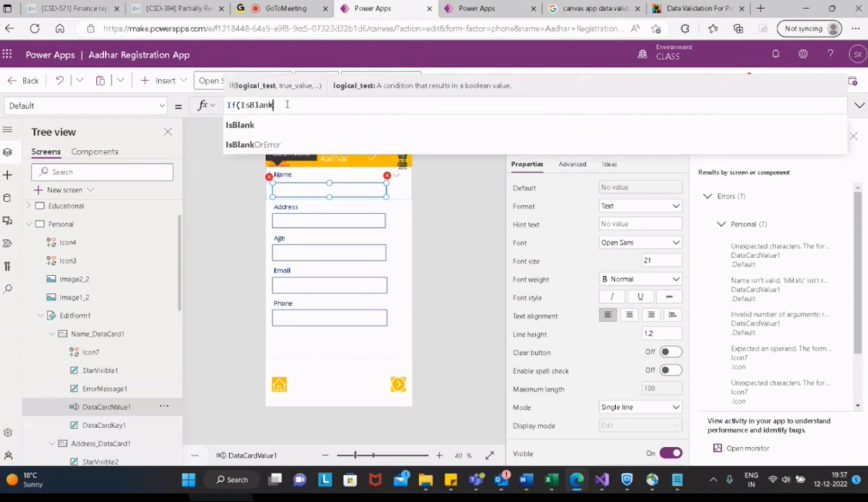
Step: Complete the blank check in the Name input's Default formula with DataCardValue1.Text as the tested expression
{"action": "type", "text": "Dataca"}
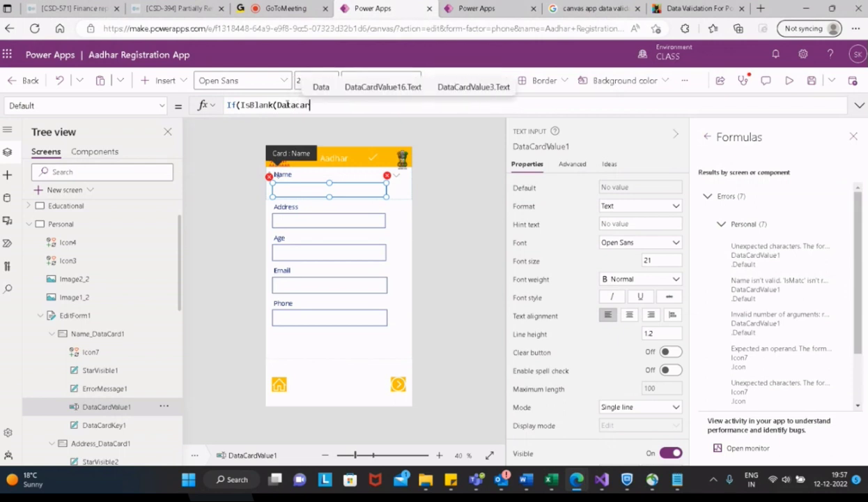
{"action": "key", "text": "BackSpace"}
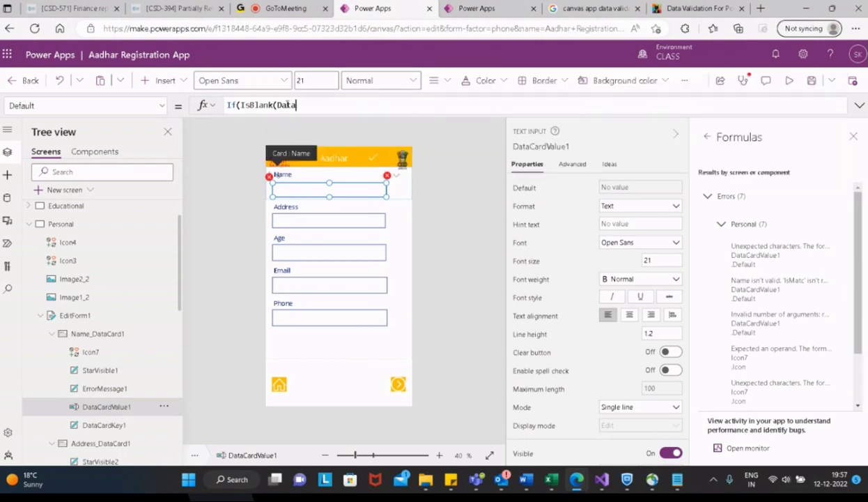
{"action": "type", "text": "C"}
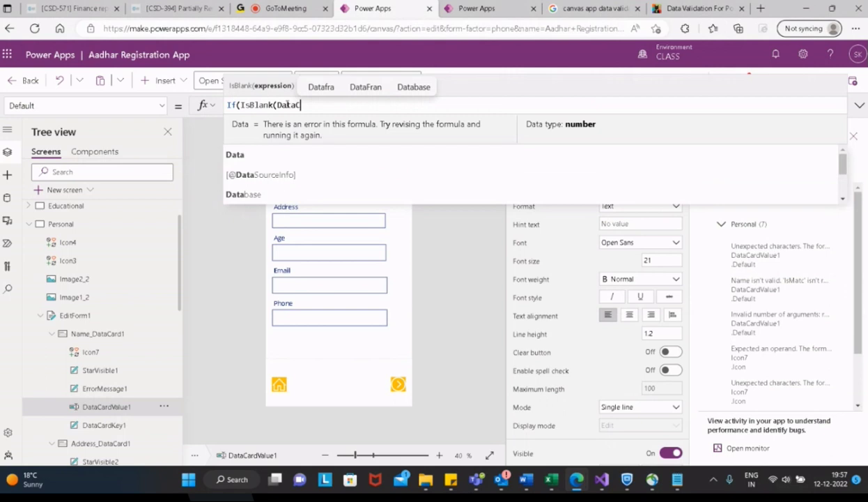
{"action": "type", "text": "ard"}
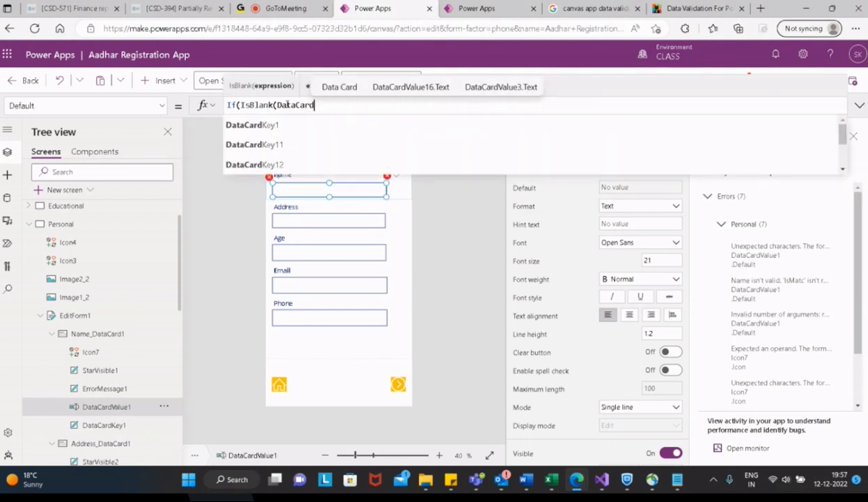
{"action": "type", "text": "Value"}
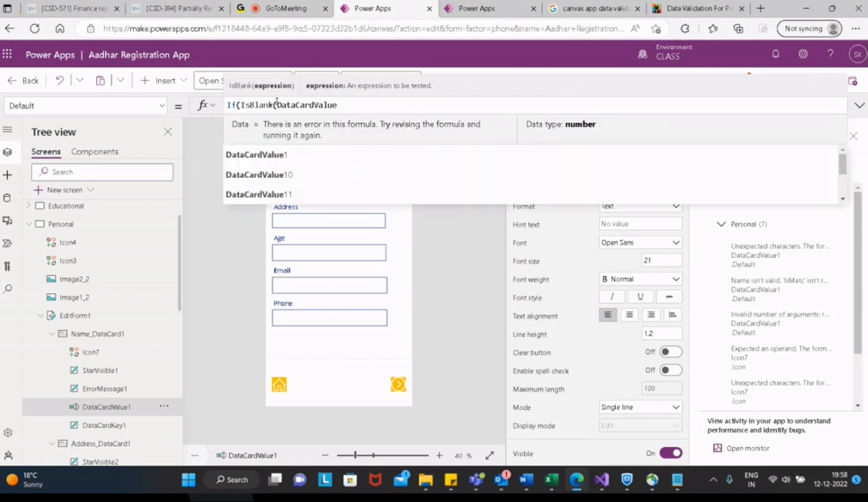
{"action": "type", "text": "1"}
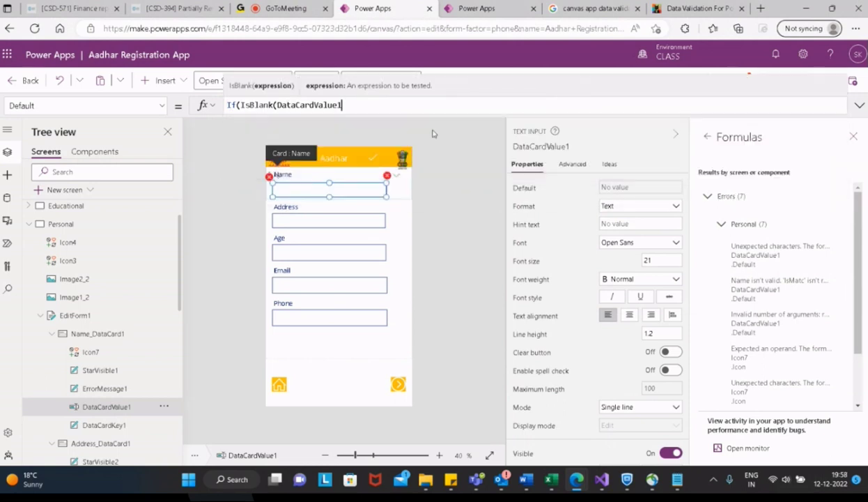
{"action": "type", "text": ".text)"}
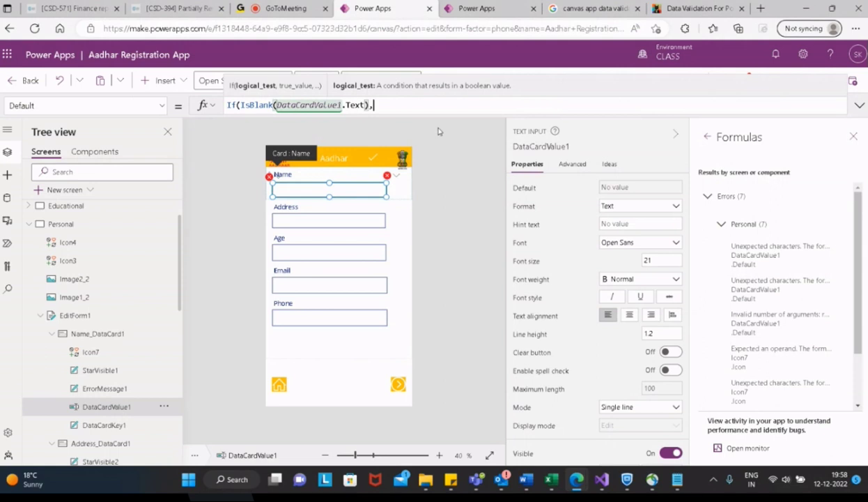
Step: Add Icon.cross as the true result and Icon.Check as the false result, ending the Name input's formula with two closing parentheses
{"action": "type", "text": ",I"}
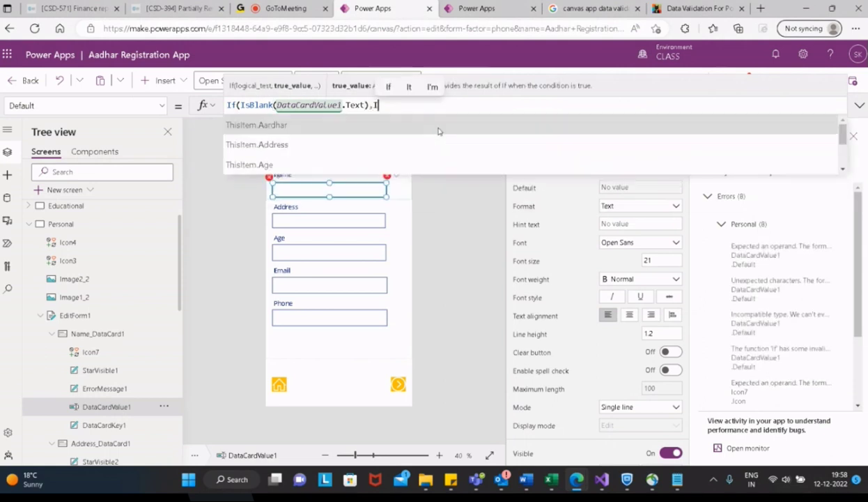
{"action": "type", "text": "con."}
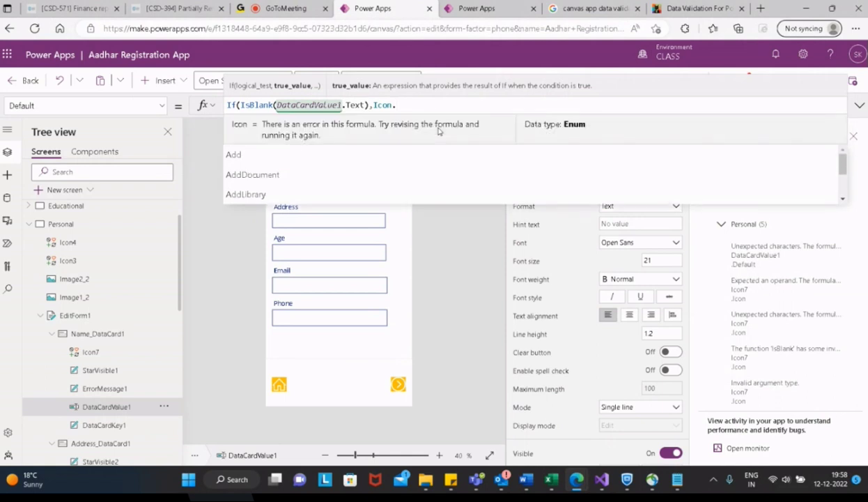
{"action": "type", "text": "c"}
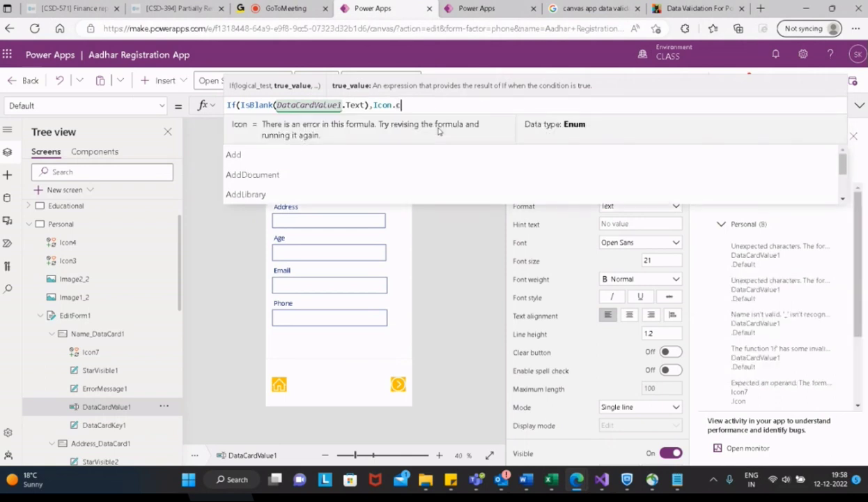
{"action": "type", "text": "ross"}
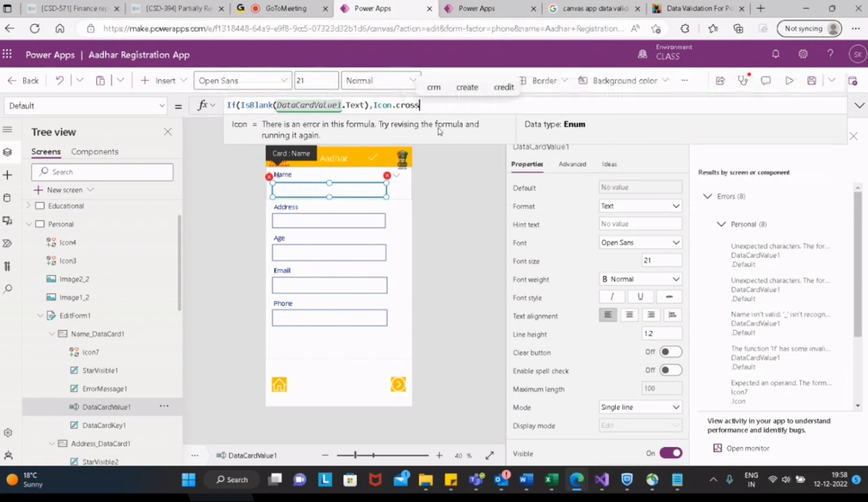
{"action": "type", "text": ",Icon"}
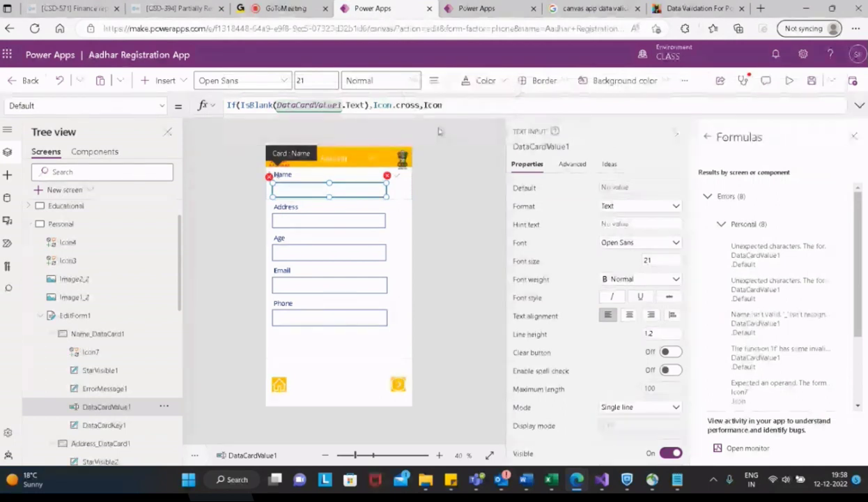
{"action": "type", "text": ".check"}
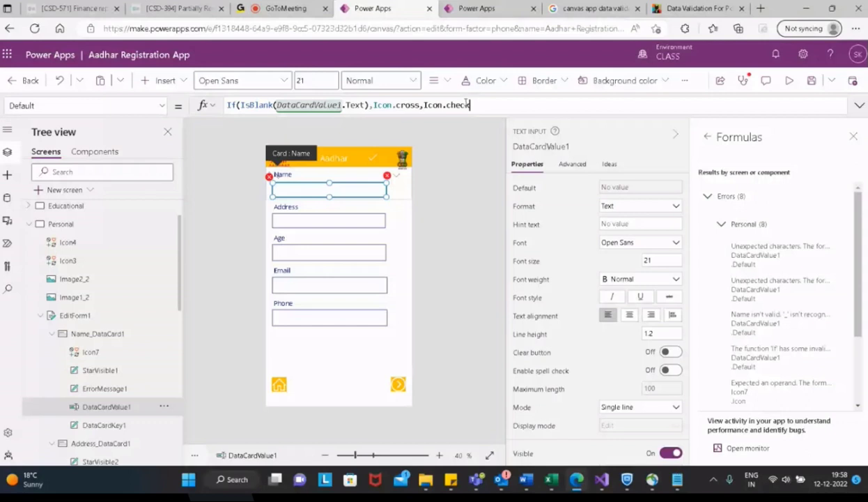
{"action": "type", "text": "))"}
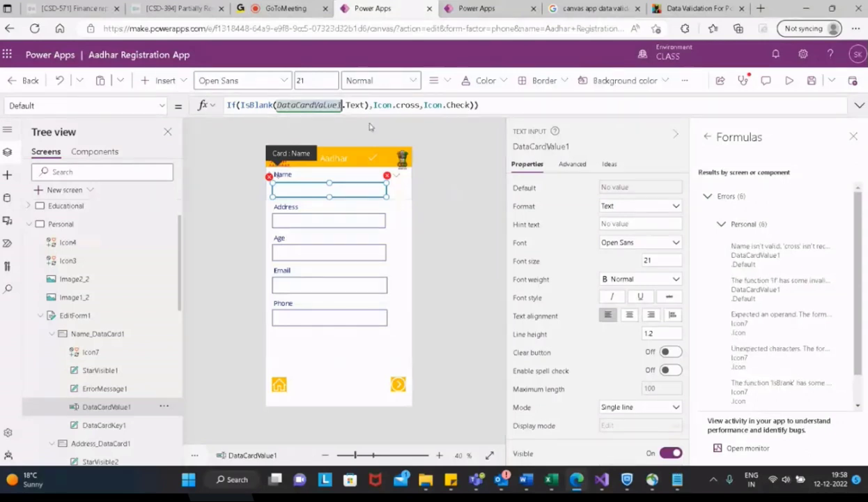
Step: Remove .Text from the DataCardValue1 reference in the Name input's Default formula
{"action": "key", "text": "Delete"}
{"action": "key", "text": "Delete"}
{"action": "key", "text": "Delete"}
{"action": "key", "text": "Delete"}
{"action": "key", "text": "Delete"}
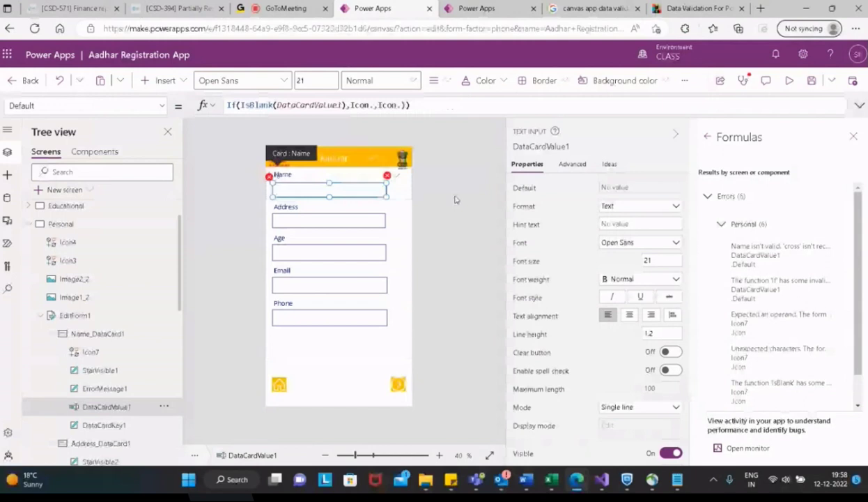
Step: Put an If function in front of IsBlank in the Icon formula of the icon beside the Name input
{"action": "left_click", "coordinate": [397, 187]}
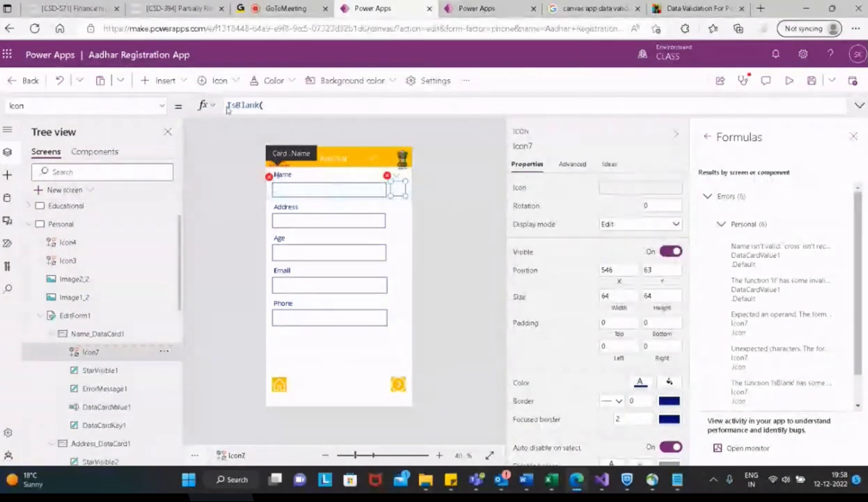
{"action": "left_click", "coordinate": [228, 105]}
{"action": "type", "text": "If"}
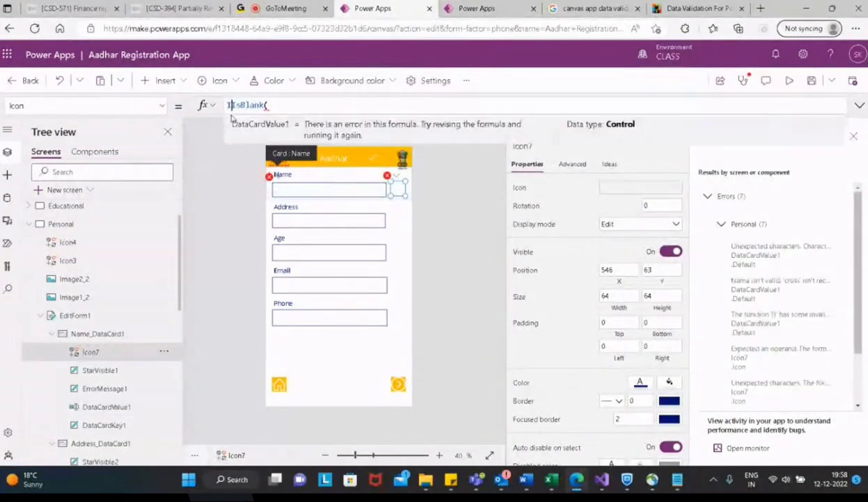
{"action": "type", "text": "("}
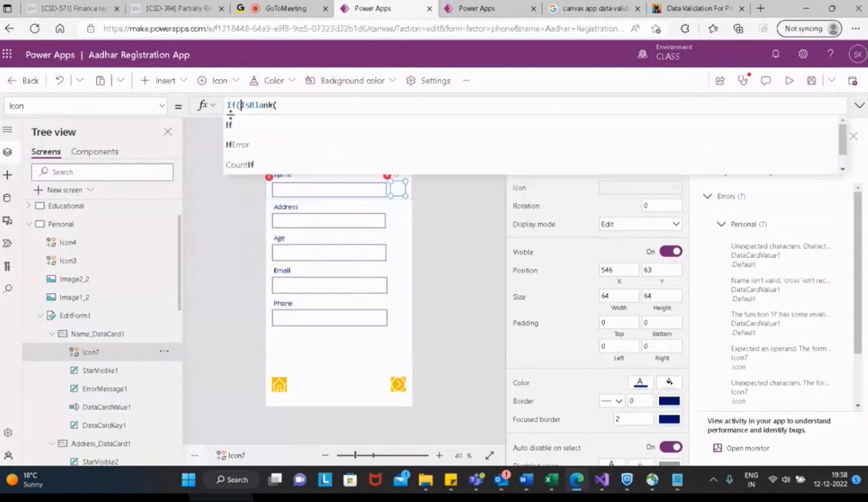
{"action": "key", "text": "End"}
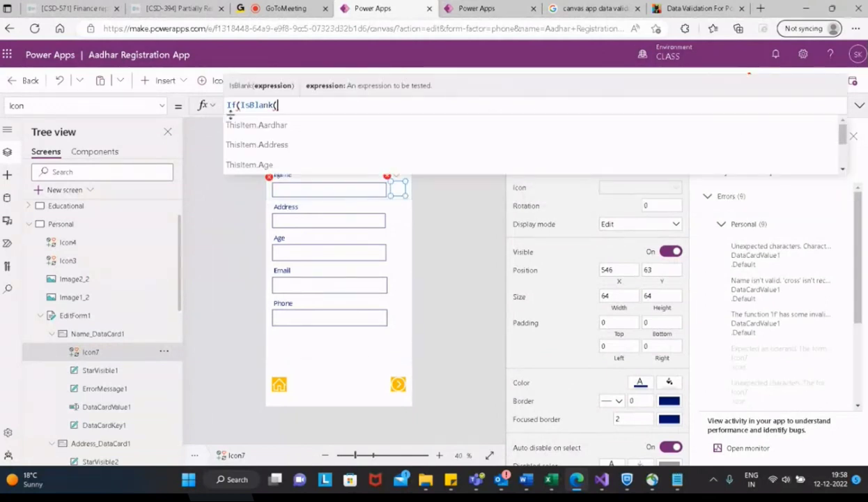
Step: Enter DataCardValue1 as the IsBlank argument in the Name icon's formula and close the IsBlank call
{"action": "type", "text": "Da"}
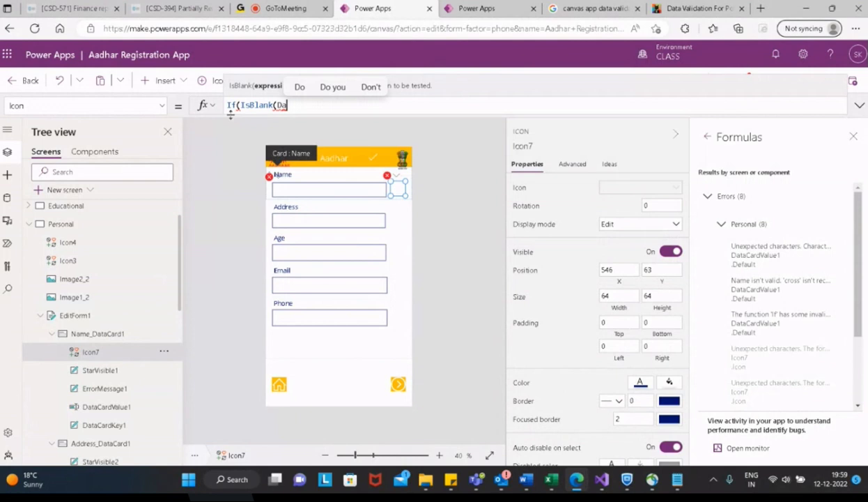
{"action": "type", "text": "taCardValue"}
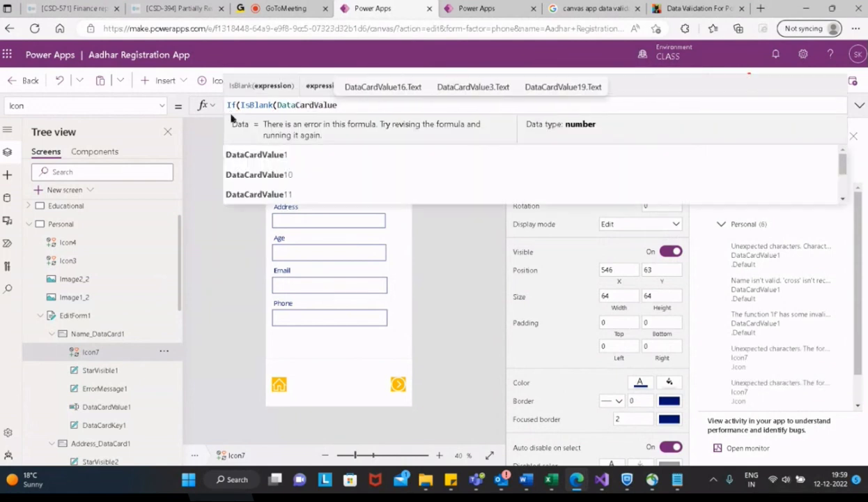
{"action": "type", "text": "."}
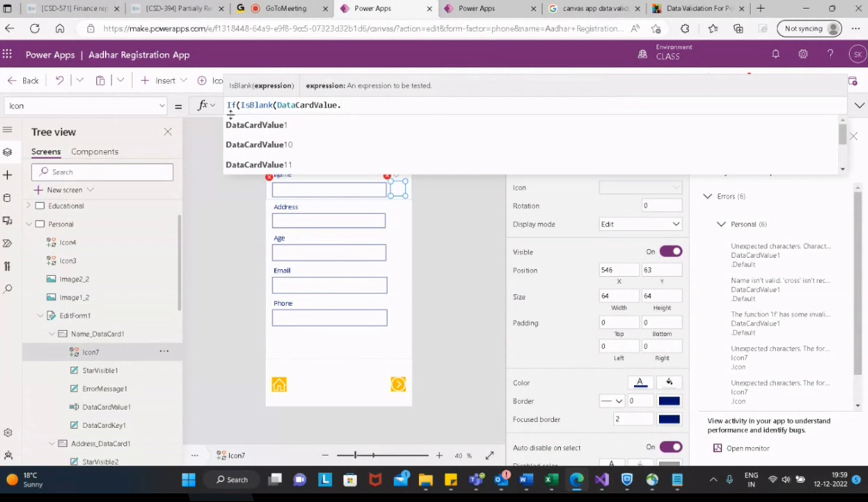
{"action": "key", "text": "Tab"}
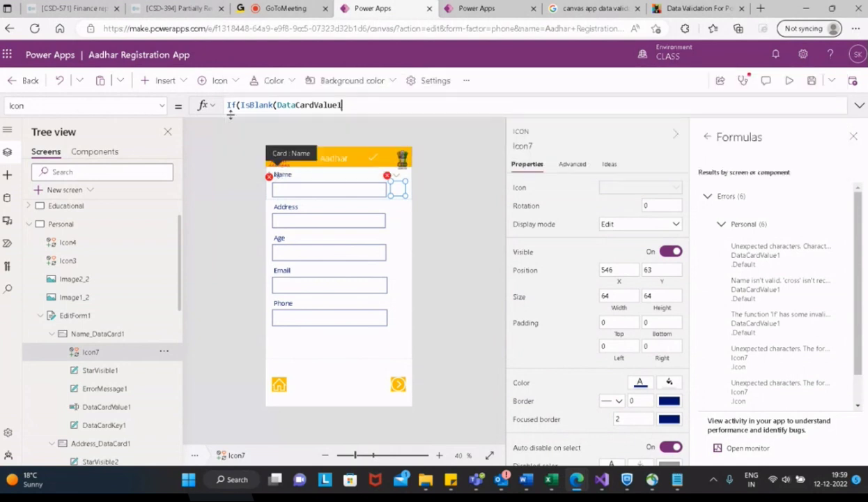
{"action": "type", "text": "."}
{"action": "key", "text": "BackSpace"}
{"action": "type", "text": ")"}
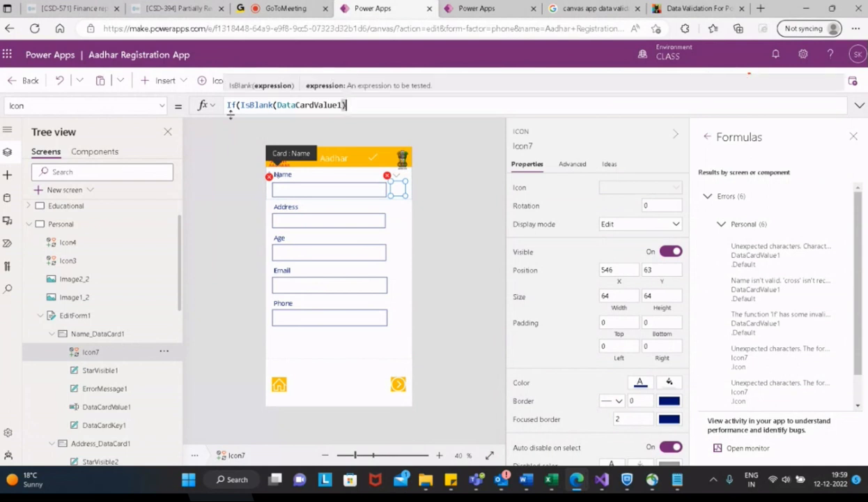
Step: Add Icon.Check as the true result and Icon.cross as the false result in the Name icon's formula, ending it with two closing parentheses
{"action": "type", "text": ",I"}
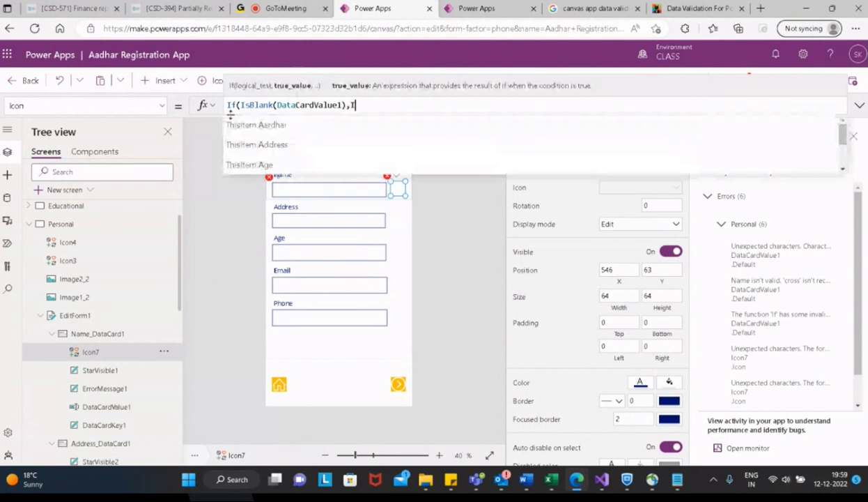
{"action": "type", "text": "con.c"}
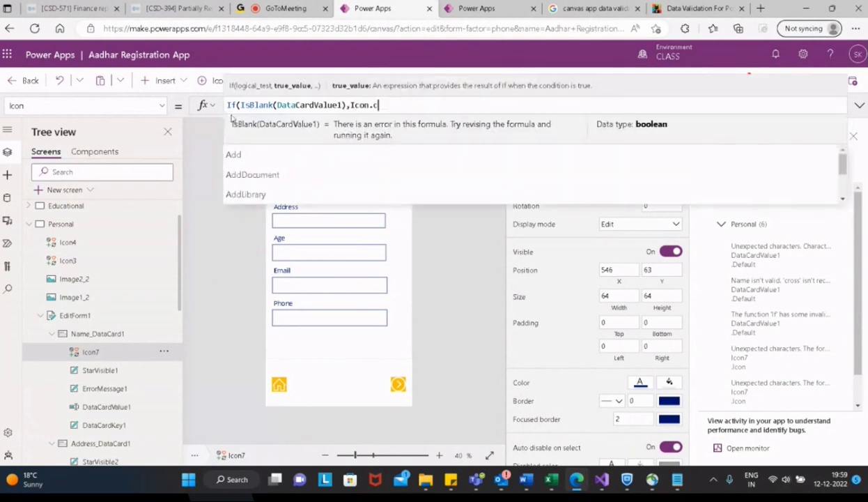
{"action": "type", "text": "hec"}
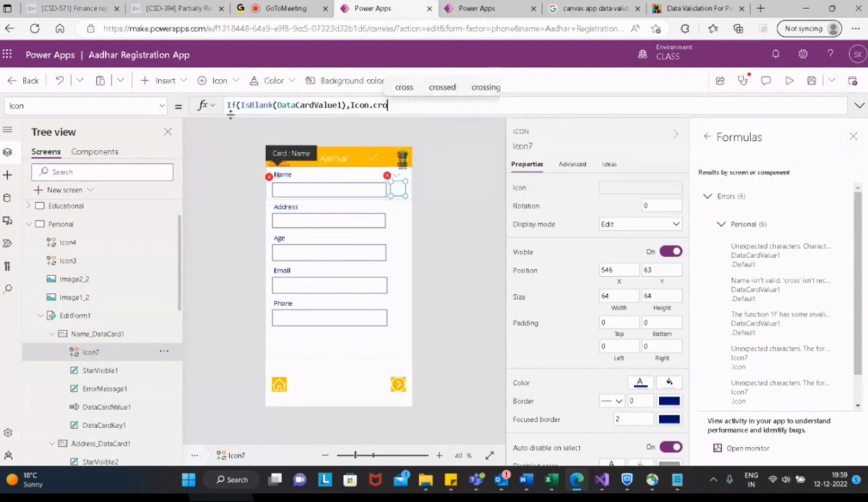
{"action": "type", "text": "k"}
{"action": "key", "text": "Tab"}
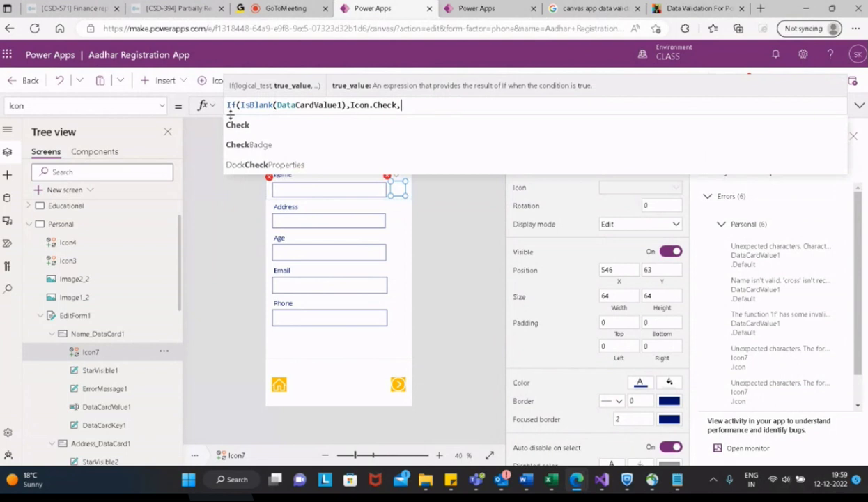
{"action": "type", "text": ",Icon"}
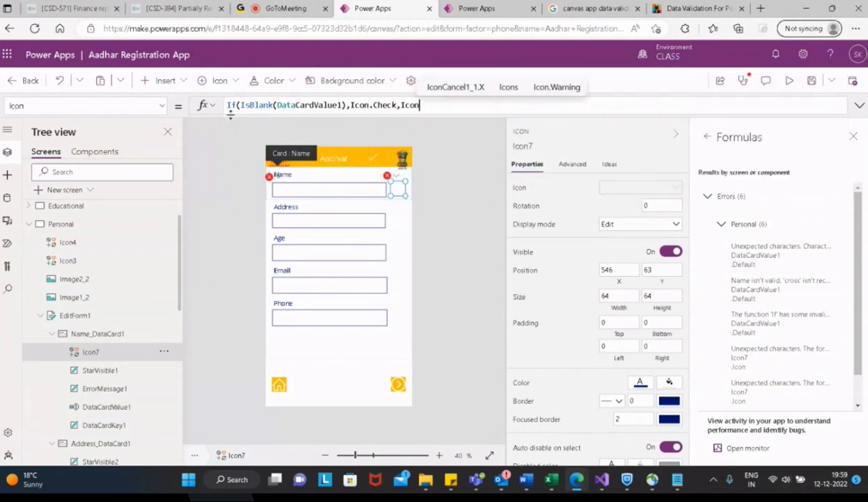
{"action": "type", "text": "."}
{"action": "type", "text": "c"}
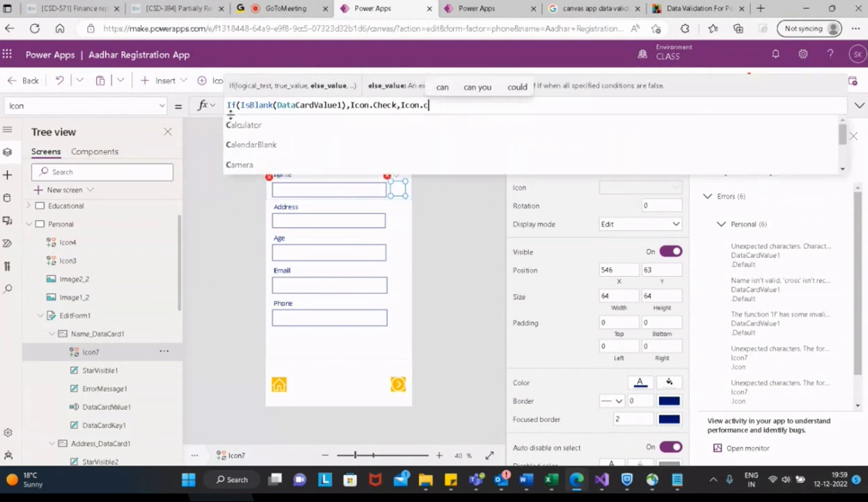
{"action": "type", "text": "ross))"}
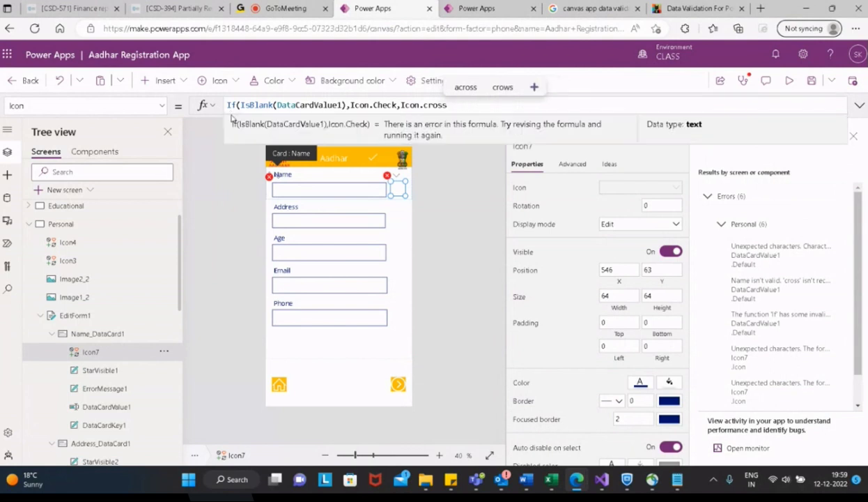
Step: Delete the entire If formula from the Name input's Default property
{"action": "left_click", "coordinate": [355, 187]}
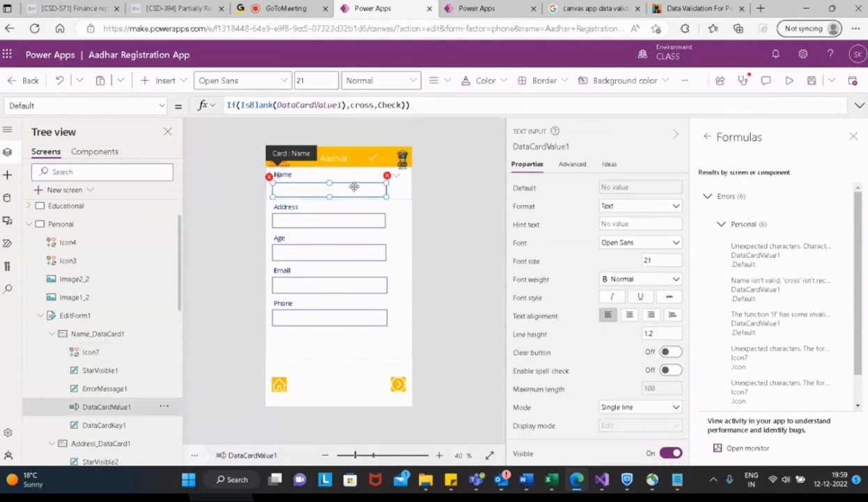
{"action": "left_click", "coordinate": [428, 105]}
{"action": "key", "text": "ctrl+a"}
{"action": "type", "text": "If(IsBlank(DataCardValue1),Icon.cross,Icon.Check))"}
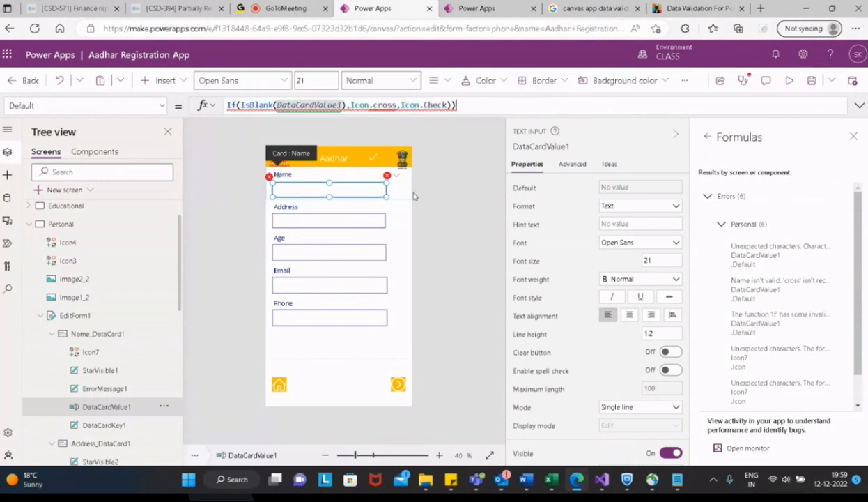
{"action": "left_click_drag", "start_coordinate": [457, 106], "coordinate": [196, 106]}
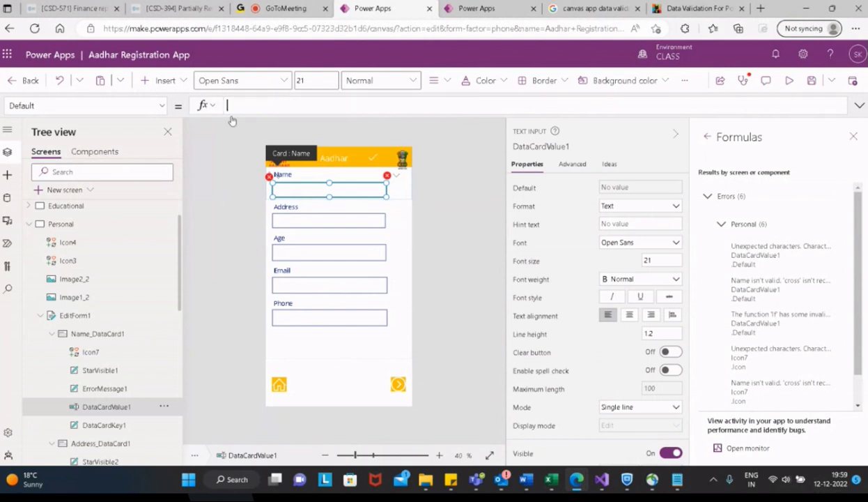
Step: Append .text to the DataCardValue1 reference inside IsBlank in the Name icon's Icon formula
{"action": "left_click", "coordinate": [402, 187]}
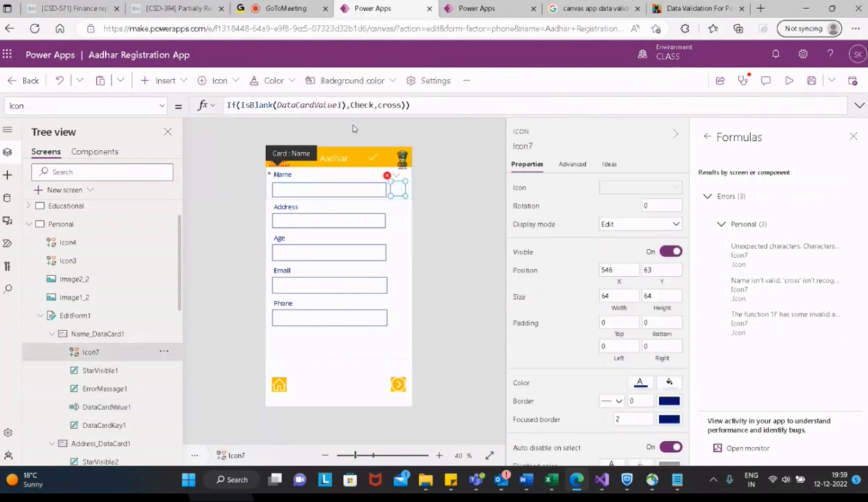
{"action": "left_click", "coordinate": [342, 105]}
{"action": "key", "text": "Right"}
{"action": "key", "text": "Right"}
{"action": "type", "text": "Icon."}
{"action": "key", "text": "Right"}
{"action": "key", "text": "Right"}
{"action": "key", "text": "Right"}
{"action": "key", "text": "Right"}
{"action": "key", "text": "Right"}
{"action": "key", "text": "Right"}
{"action": "type", "text": "Icon."}
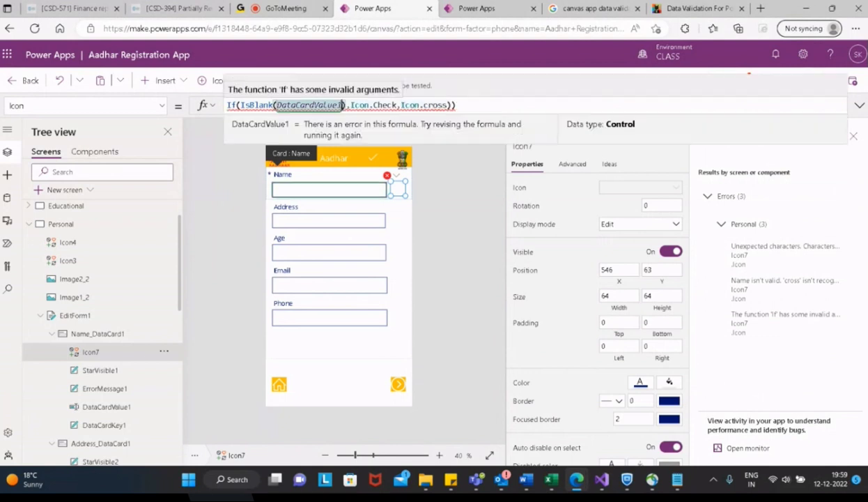
{"action": "type", "text": "."}
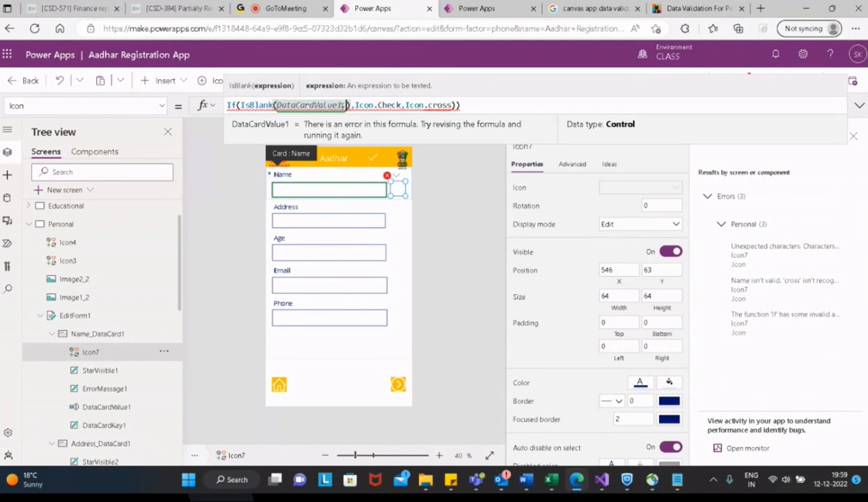
{"action": "type", "text": "text"}
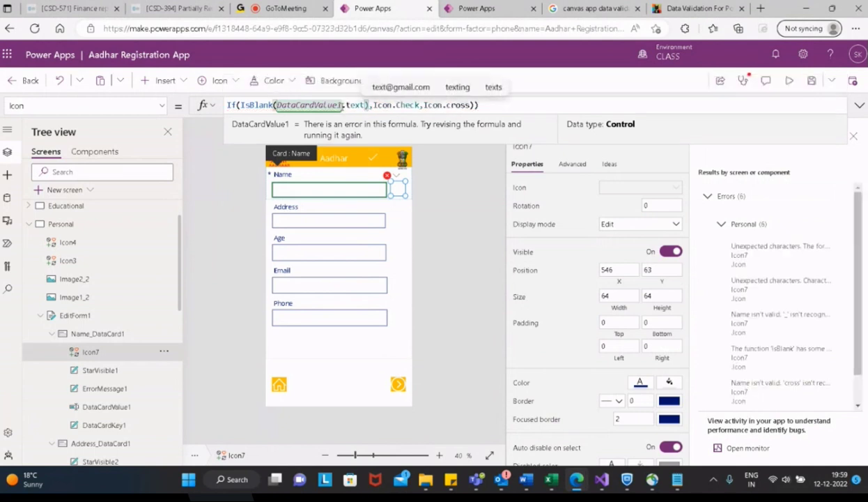
{"action": "key", "text": "BackSpace"}
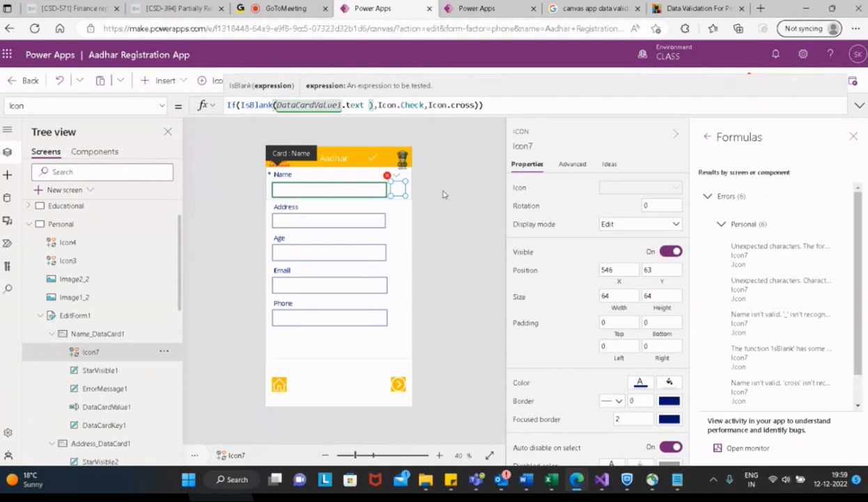
{"action": "key", "text": "BackSpace"}
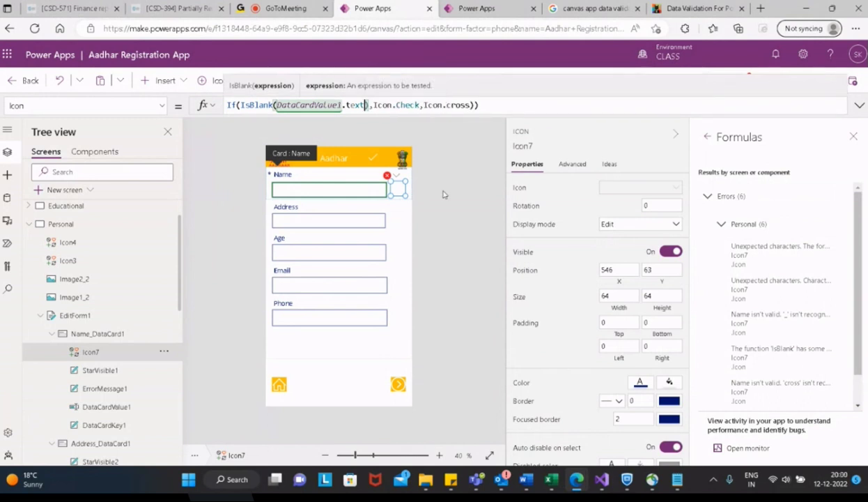
Step: Remove the extra closing parenthesis from the end of the Name icon's formula and reopen the App checker
{"action": "left_click", "coordinate": [507, 106]}
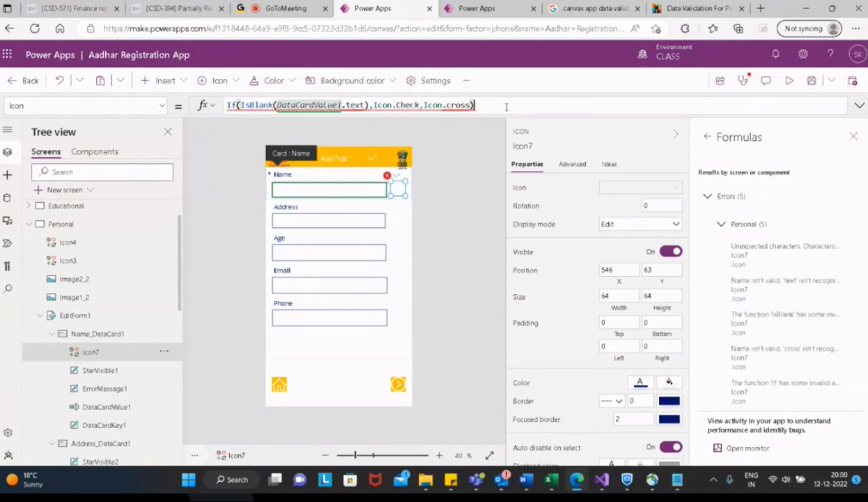
{"action": "left_click", "coordinate": [743, 81]}
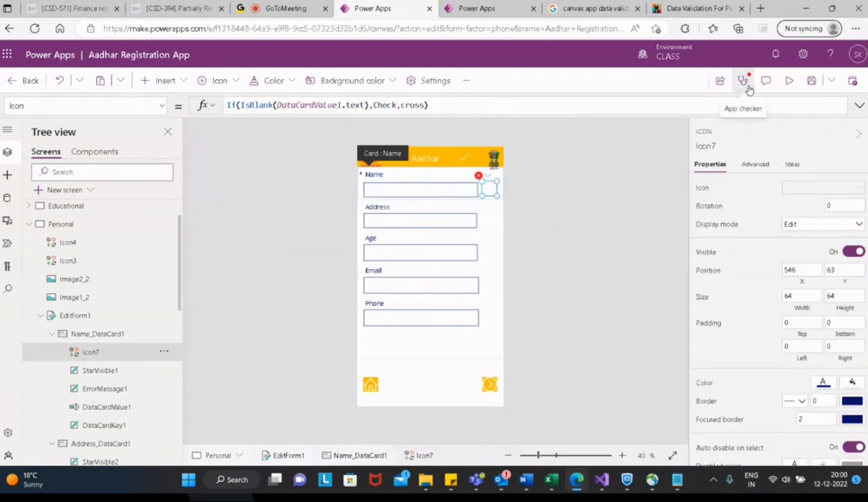
{"action": "left_click", "coordinate": [748, 87]}
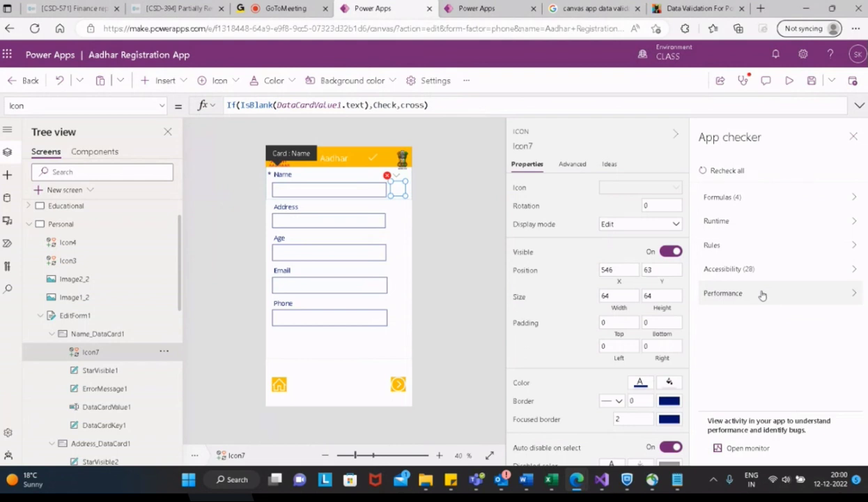
Step: Make the IsBlank argument in the Name icon's formula DataCardValue1.Text, using the suggested Text property, and commit the formula
{"action": "left_click", "coordinate": [341, 188]}
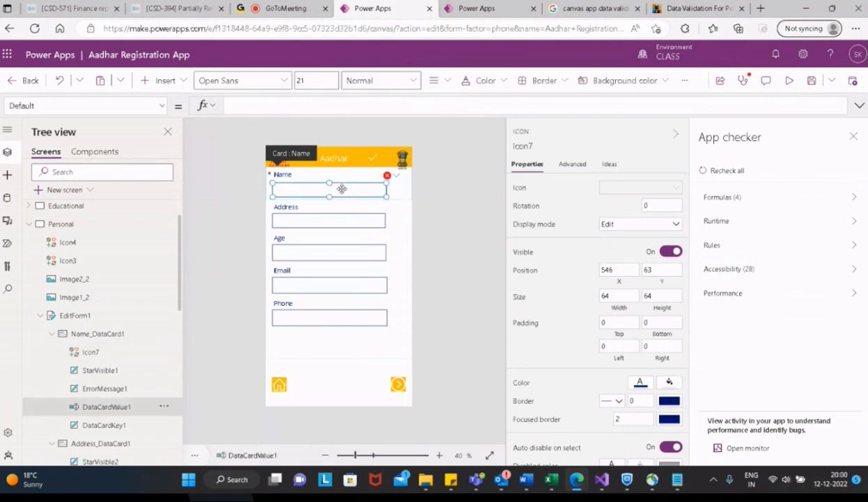
{"action": "left_click", "coordinate": [395, 185]}
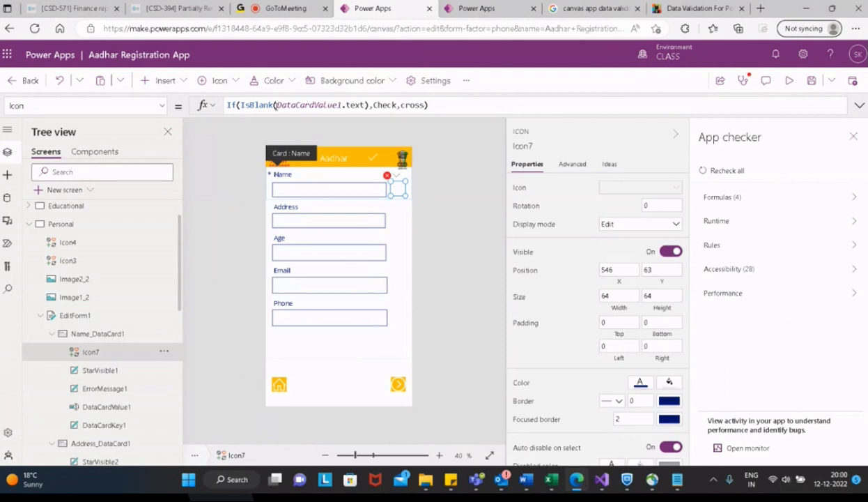
{"action": "mouse_move", "coordinate": [370, 104]}
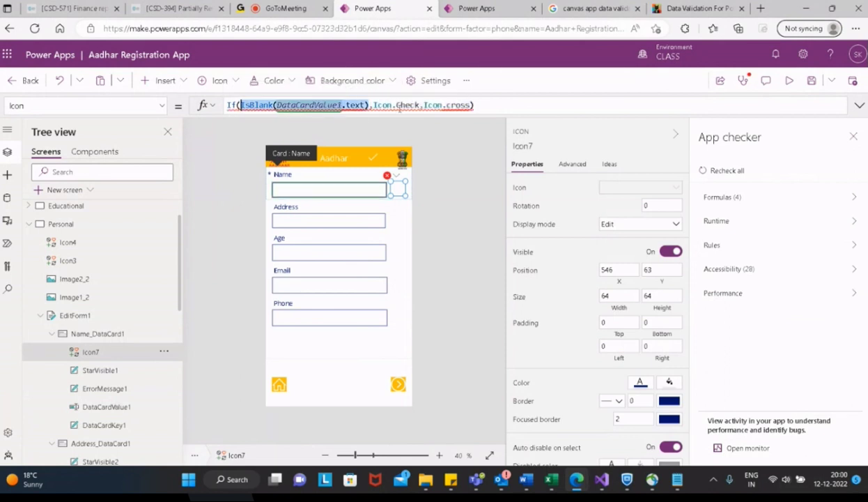
{"action": "mouse_move", "coordinate": [404, 105]}
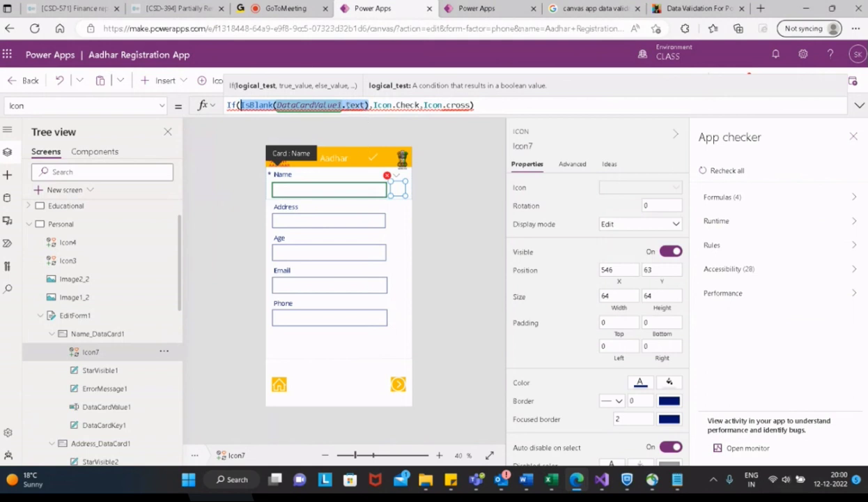
{"action": "left_click", "coordinate": [342, 105]}
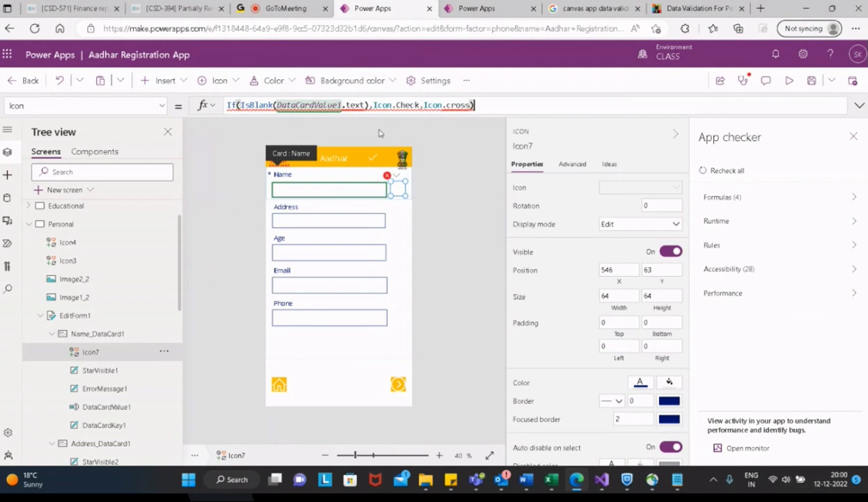
{"action": "key", "text": "BackSpace"}
{"action": "key", "text": "BackSpace"}
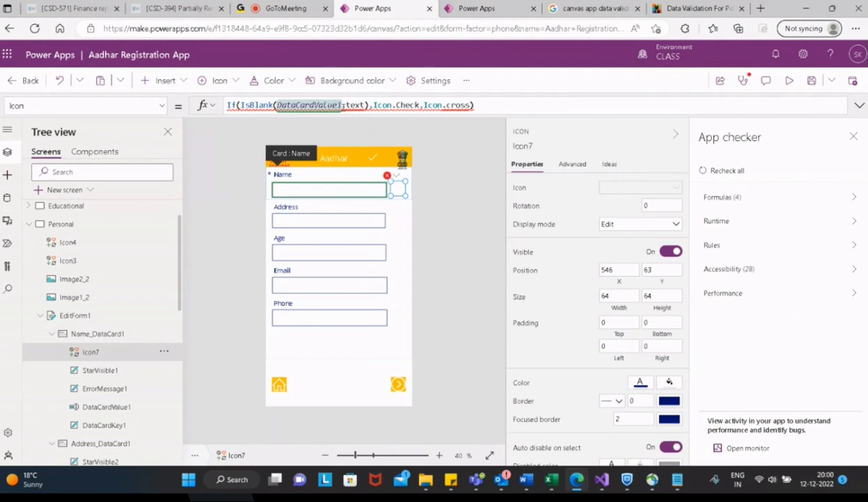
{"action": "key", "text": "Delete"}
{"action": "key", "text": "Delete"}
{"action": "key", "text": "Delete"}
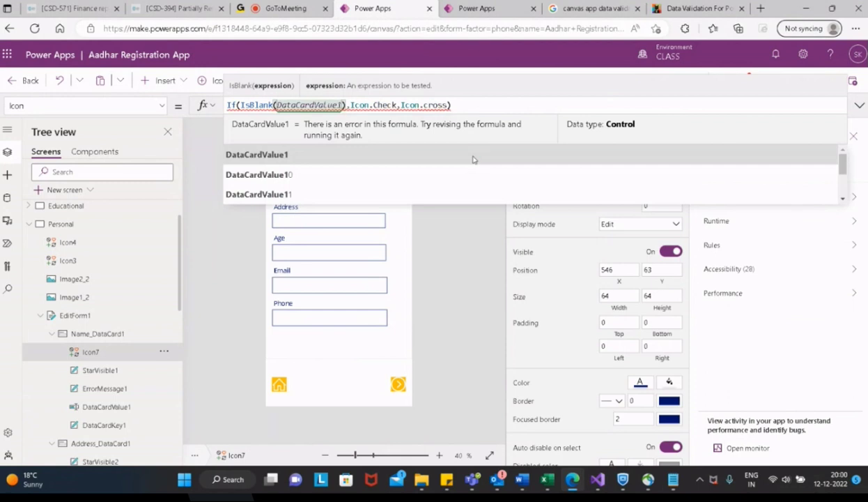
{"action": "left_click", "coordinate": [472, 159]}
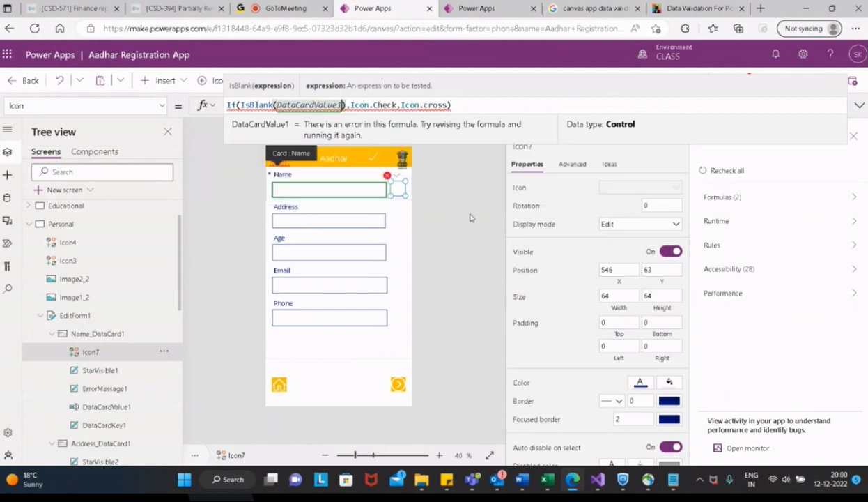
{"action": "type", "text": "."}
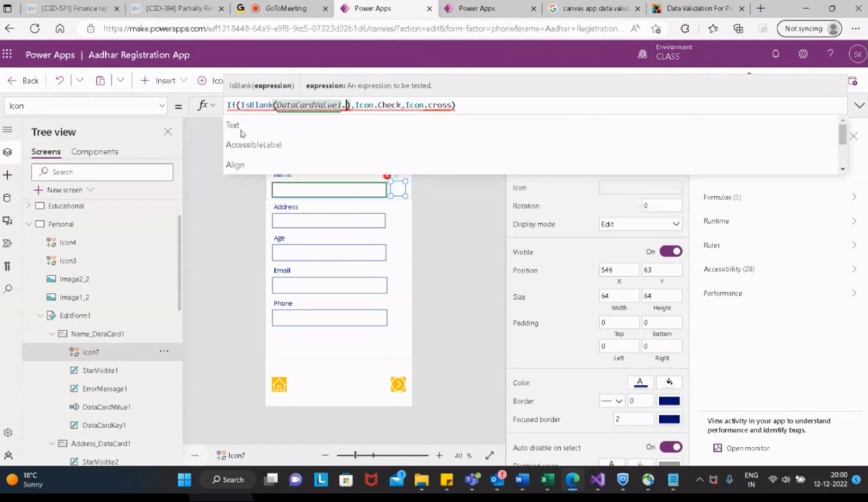
{"action": "key", "text": "Tab"}
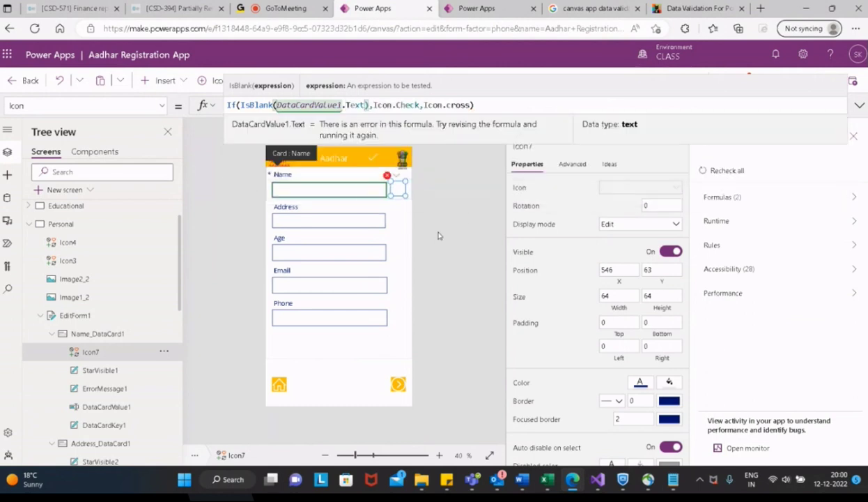
{"action": "left_click", "coordinate": [460, 180]}
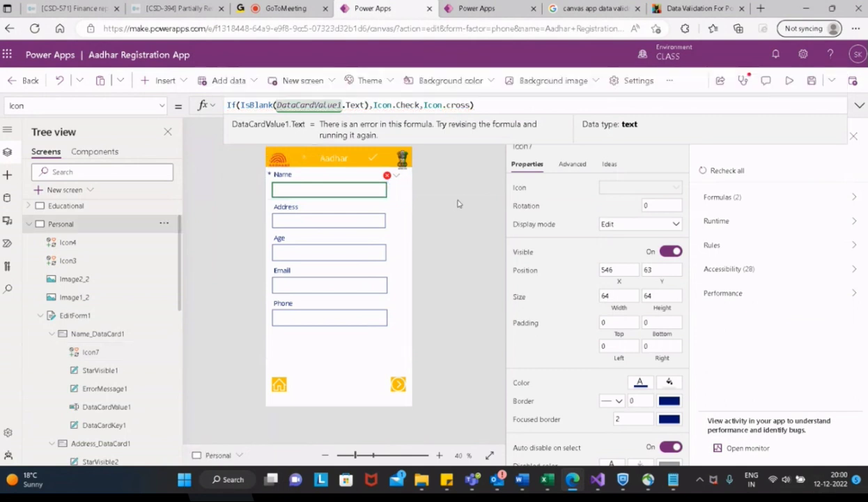
Step: Reselect the icon beside the Name input and list its formula errors in the App checker
{"action": "left_click", "coordinate": [387, 179]}
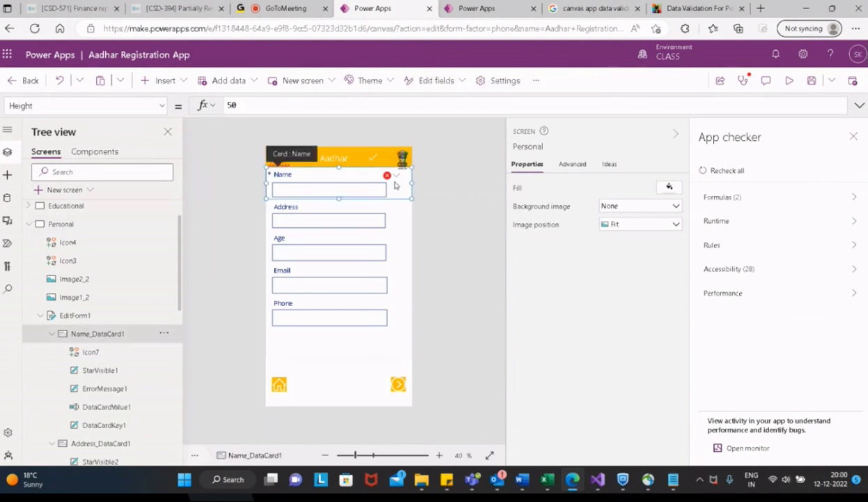
{"action": "left_click", "coordinate": [387, 180]}
{"action": "left_click", "coordinate": [368, 104]}
{"action": "key", "text": "ctrl+z"}
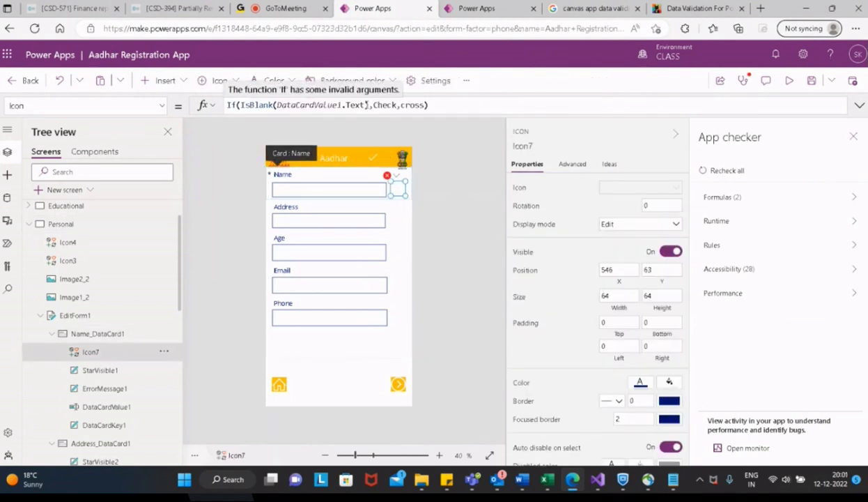
{"action": "left_click", "coordinate": [744, 81]}
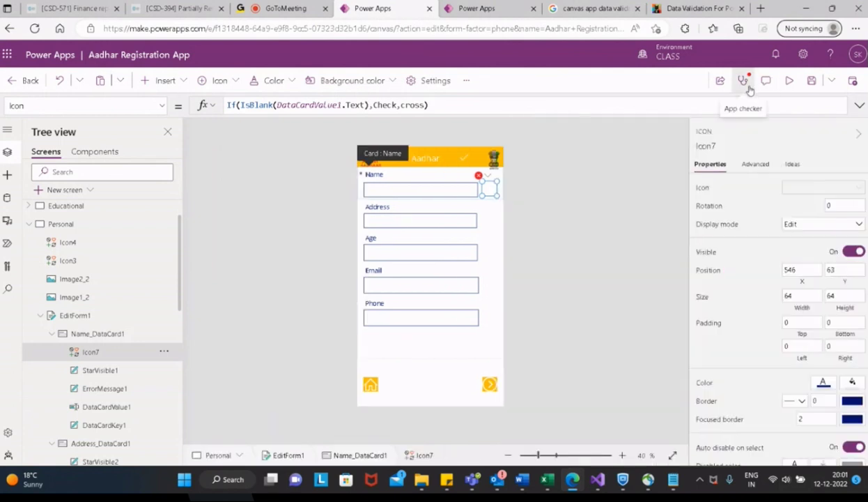
{"action": "left_click", "coordinate": [748, 86]}
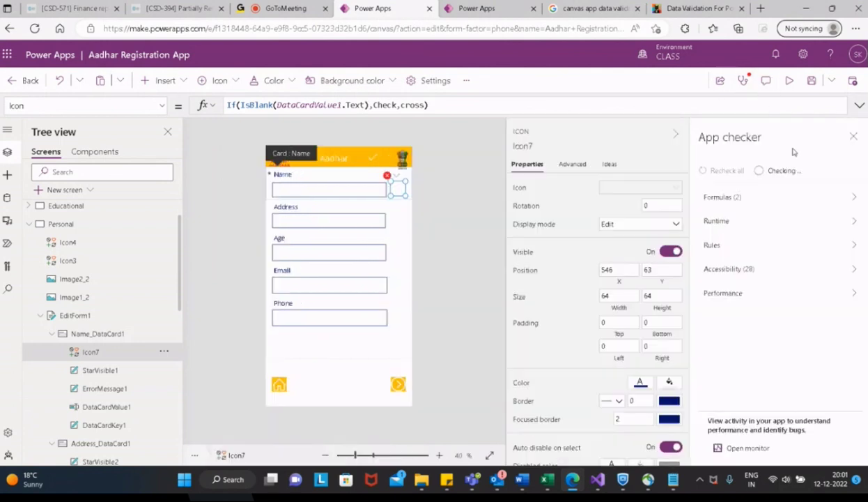
{"action": "left_click", "coordinate": [855, 202]}
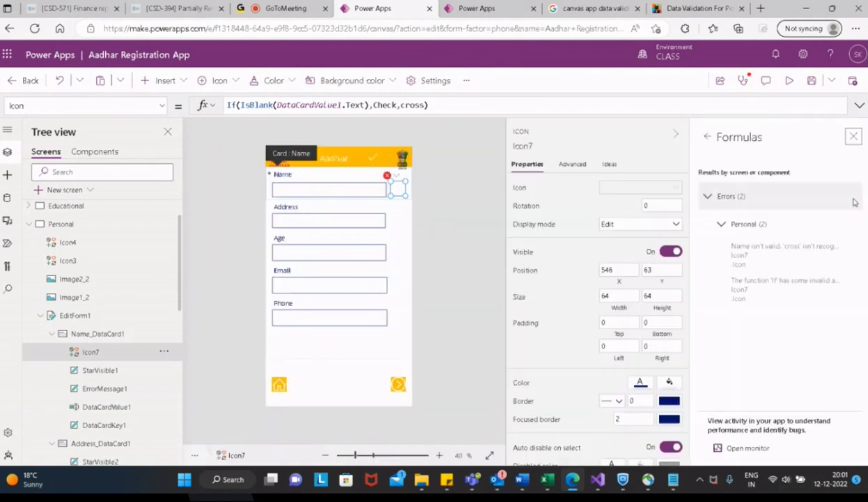
Step: Try Name_DataCard1 in place of DataCardValue1.Text as the IsBlank argument in the Name icon's Icon formula
{"action": "left_click", "coordinate": [789, 258]}
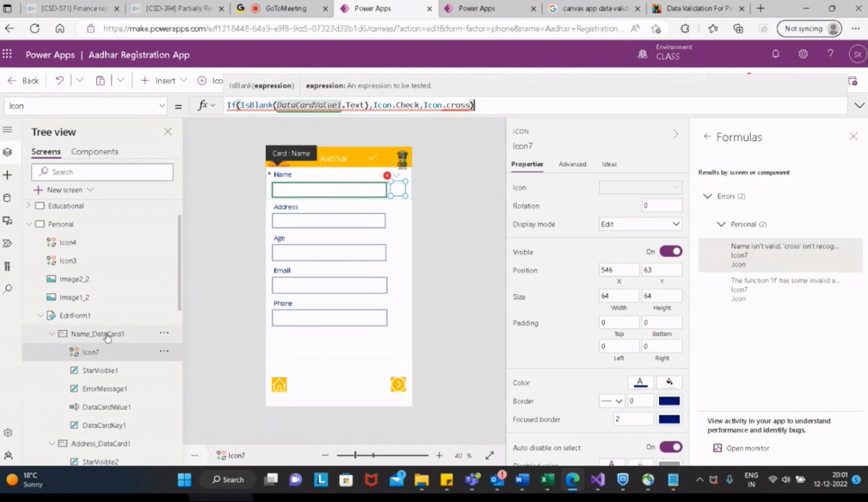
{"action": "left_click", "coordinate": [474, 105]}
{"action": "left_click", "coordinate": [276, 105]}
{"action": "type", "text": "Name_"}
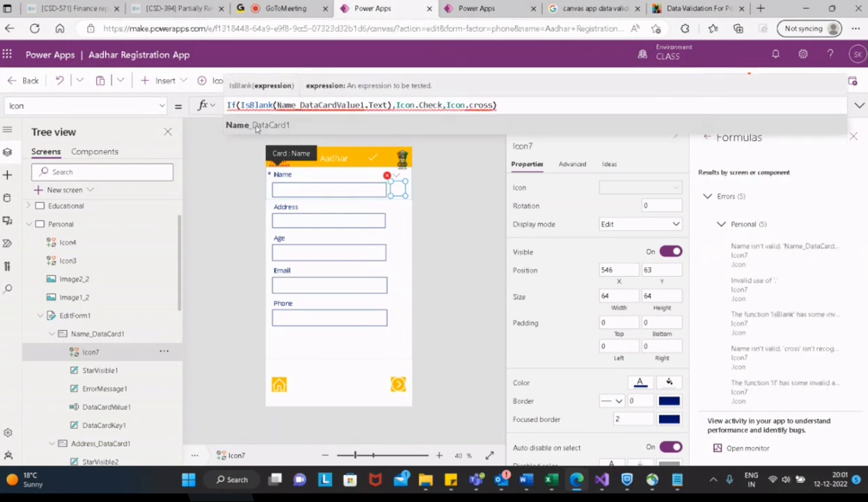
{"action": "left_click", "coordinate": [256, 126]}
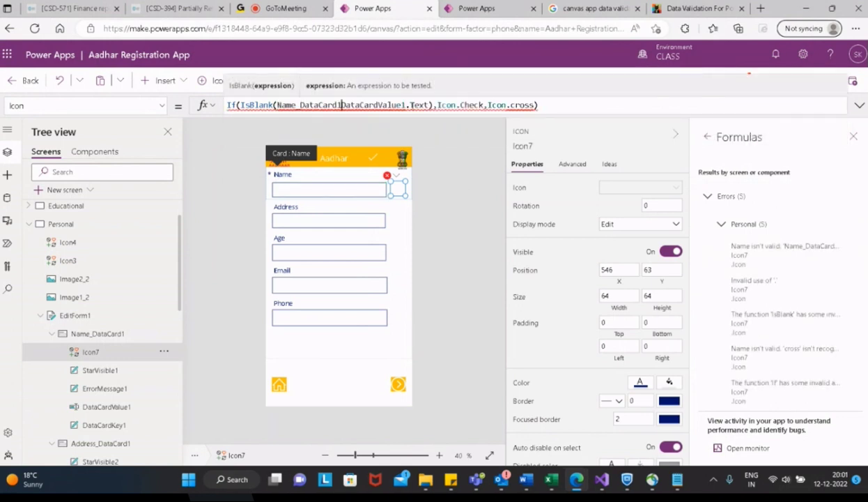
{"action": "double_click", "coordinate": [404, 104]}
{"action": "key", "text": "BackSpace"}
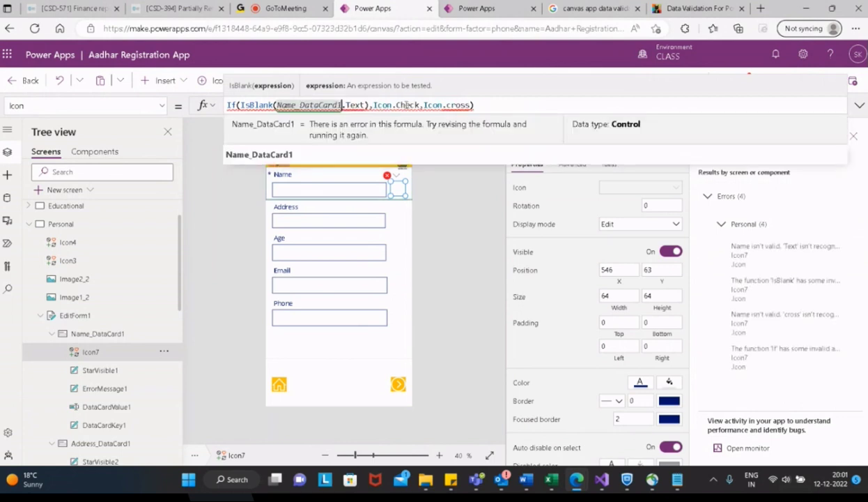
{"action": "key", "text": "Delete"}
{"action": "key", "text": "Delete"}
{"action": "key", "text": "Delete"}
{"action": "key", "text": "Delete"}
{"action": "key", "text": "Delete"}
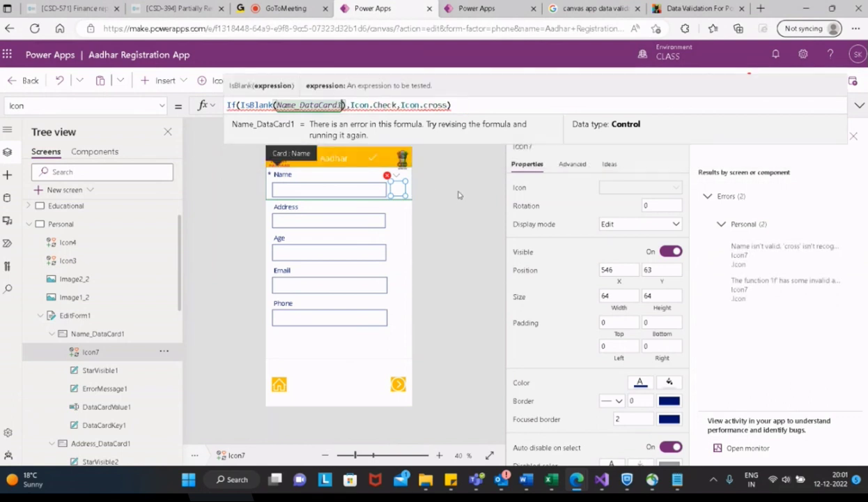
Step: Look through the properties suggested for Name_DataCard1 inside the IsBlank argument of the Name icon's formula
{"action": "type", "text": "."}
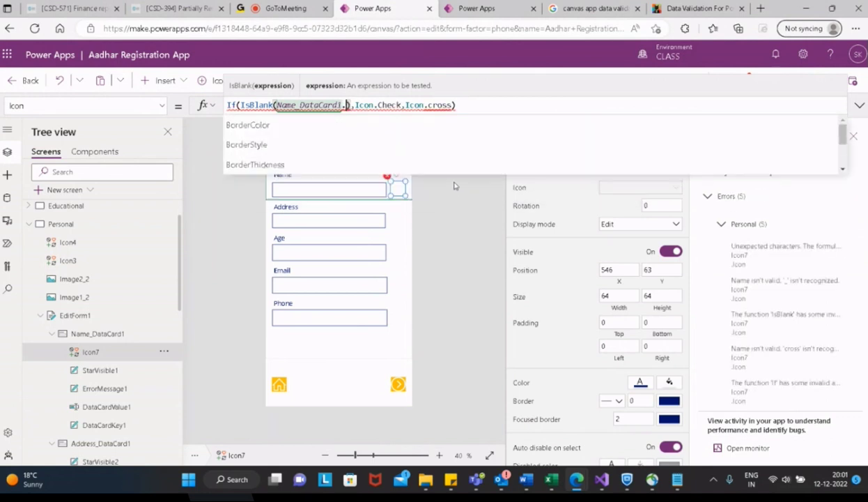
{"action": "scroll", "coordinate": [462, 168], "scroll_direction": "down", "scroll_amount": 3}
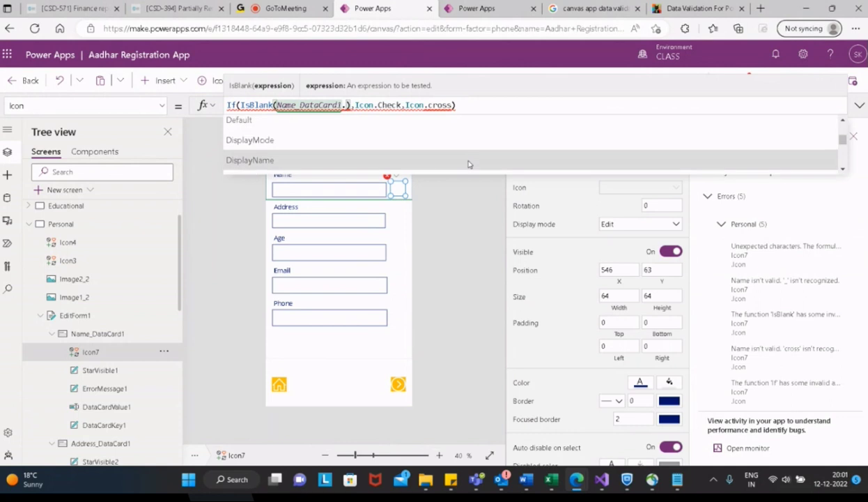
{"action": "scroll", "coordinate": [468, 164], "scroll_direction": "up", "scroll_amount": 1}
{"action": "scroll", "coordinate": [468, 164], "scroll_direction": "down", "scroll_amount": 4}
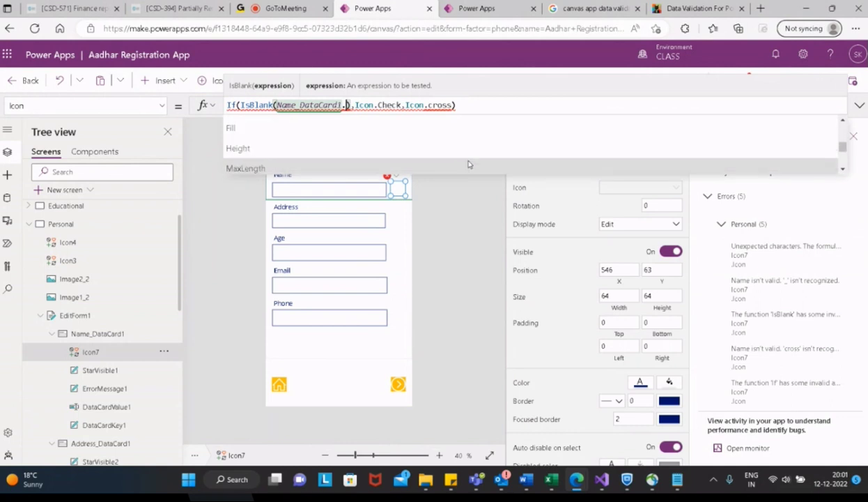
{"action": "scroll", "coordinate": [468, 164], "scroll_direction": "down", "scroll_amount": 5}
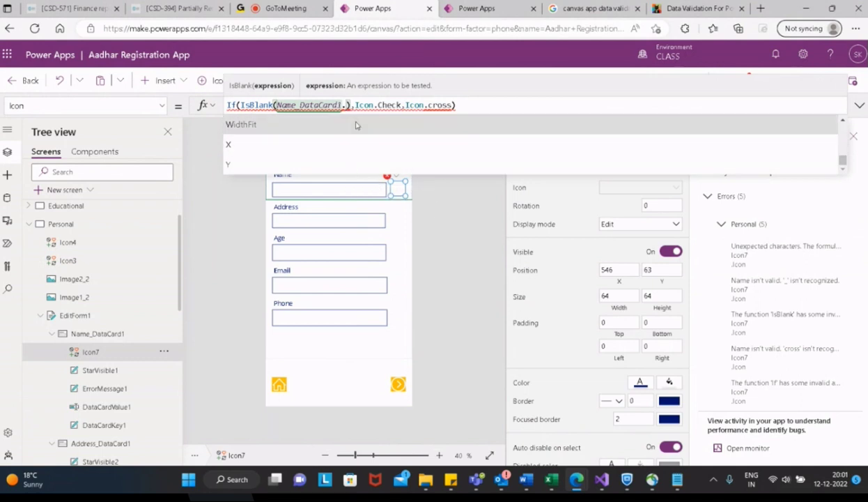
Step: Remove the Name_DataCard1 reference from IsBlank and start its argument over with Data
{"action": "key", "text": "BackSpace"}
{"action": "key", "text": "BackSpace"}
{"action": "key", "text": "BackSpace"}
{"action": "key", "text": "BackSpace"}
{"action": "key", "text": "BackSpace"}
{"action": "key", "text": "BackSpace"}
{"action": "key", "text": "BackSpace"}
{"action": "key", "text": "BackSpace"}
{"action": "key", "text": "BackSpace"}
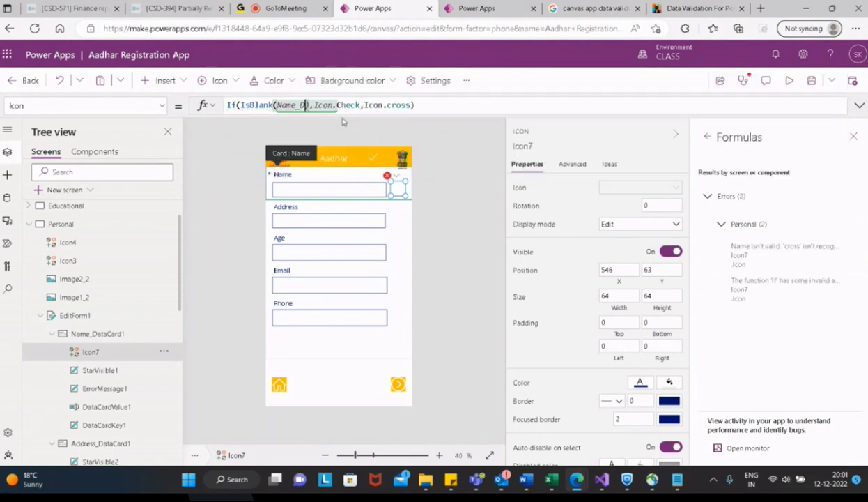
{"action": "key", "text": "BackSpace"}
{"action": "key", "text": "BackSpace"}
{"action": "key", "text": "BackSpace"}
{"action": "key", "text": "BackSpace"}
{"action": "key", "text": "BackSpace"}
{"action": "key", "text": "BackSpace"}
{"action": "type", "text": "Data"}
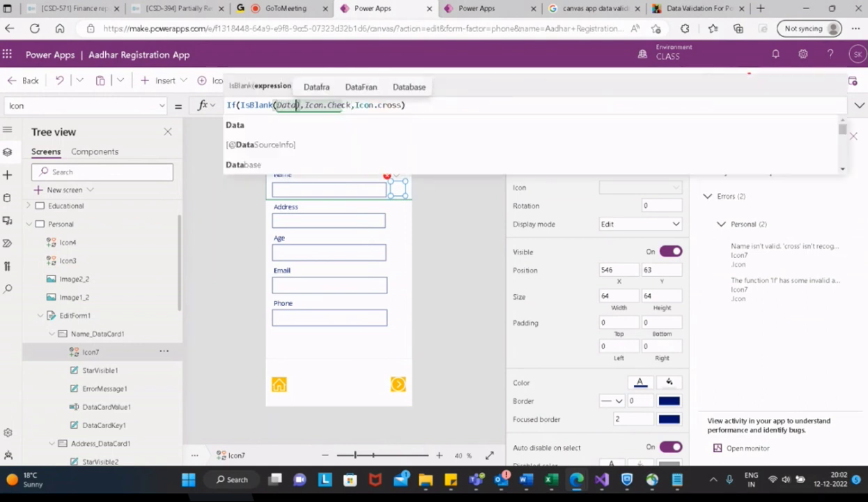
Step: Check the Name input control's identity, reselect the icon beside it, and set the IsBlank argument to DataCardValue1.Text
{"action": "left_click", "coordinate": [120, 407]}
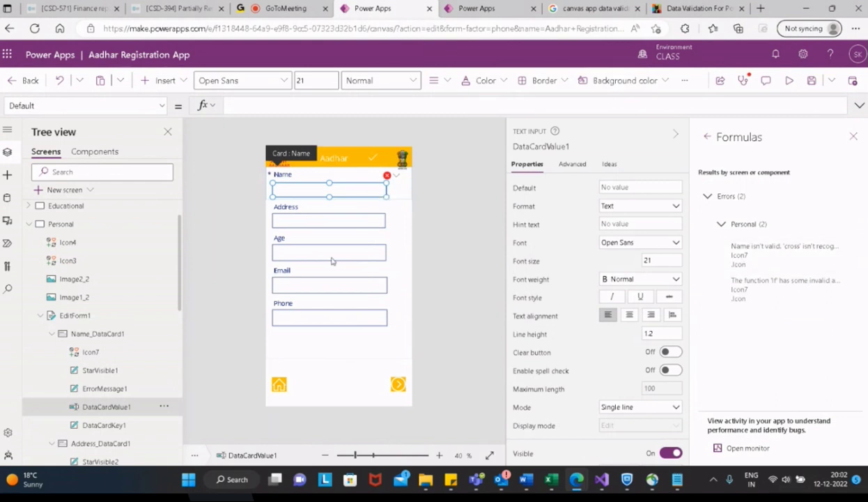
{"action": "left_click", "coordinate": [397, 187]}
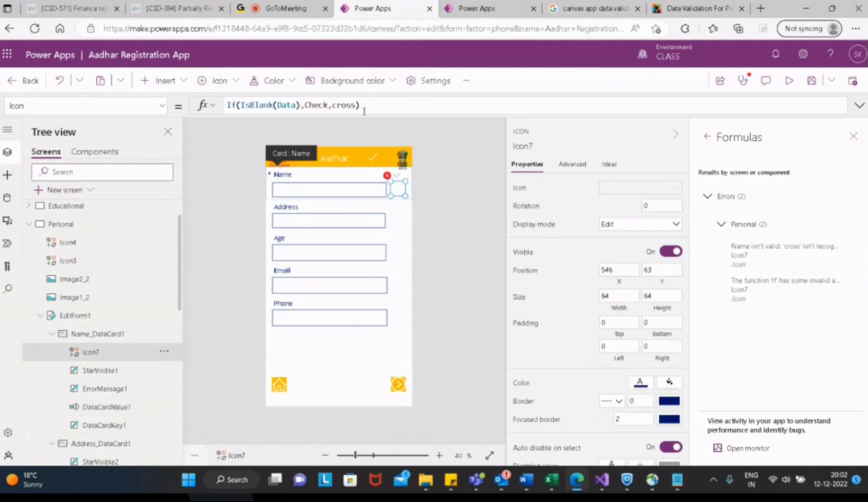
{"action": "double_click", "coordinate": [287, 104]}
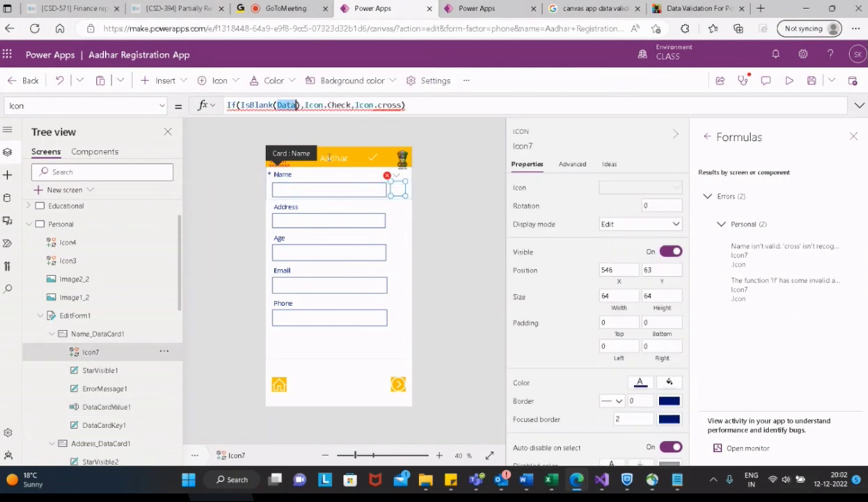
{"action": "key", "text": "BackSpace"}
{"action": "type", "text": "Data"}
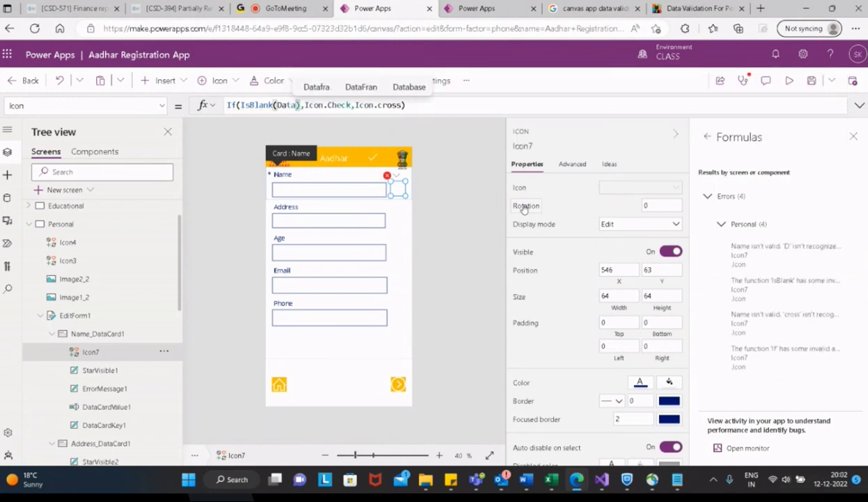
{"action": "type", "text": "Card"}
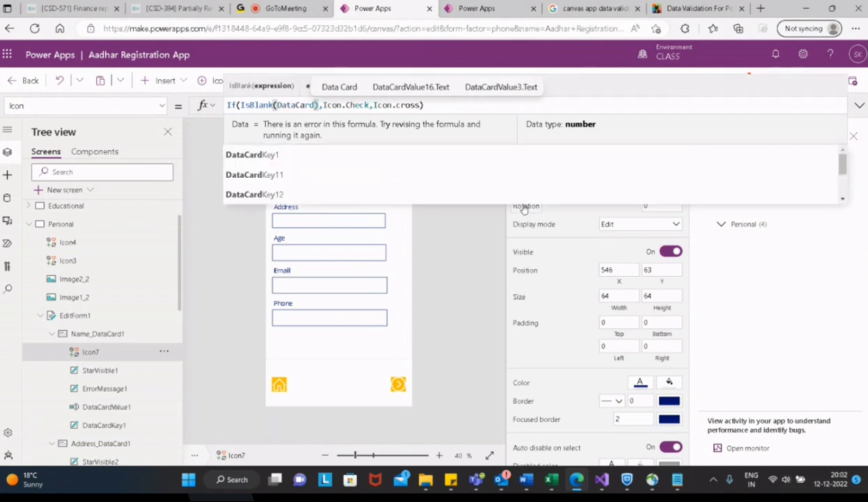
{"action": "scroll", "coordinate": [353, 140], "scroll_direction": "down", "scroll_amount": 4}
{"action": "scroll", "coordinate": [353, 140], "scroll_direction": "down", "scroll_amount": 5}
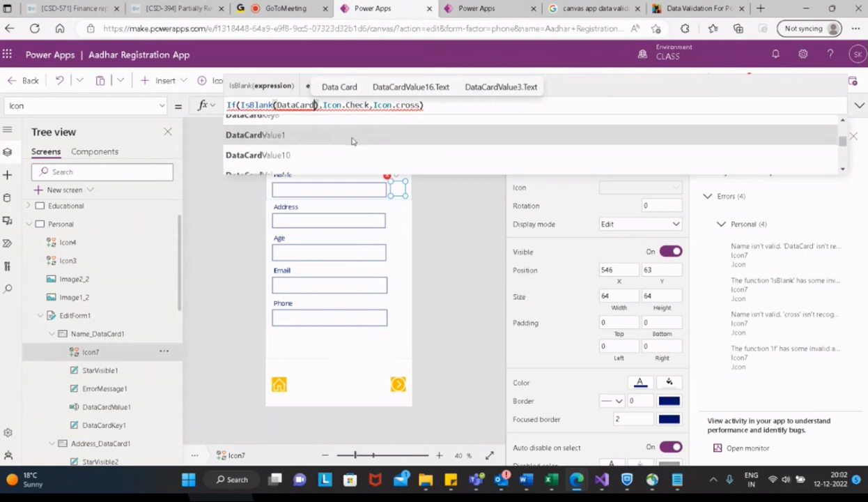
{"action": "left_click", "coordinate": [264, 137]}
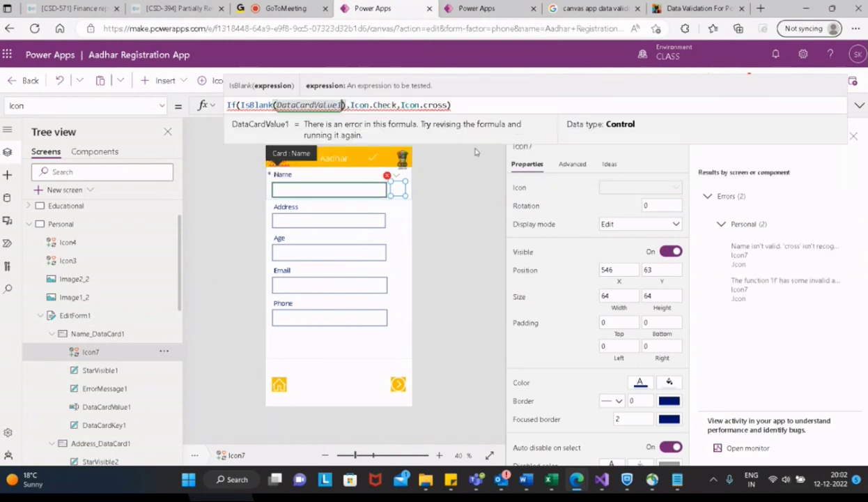
{"action": "type", "text": "."}
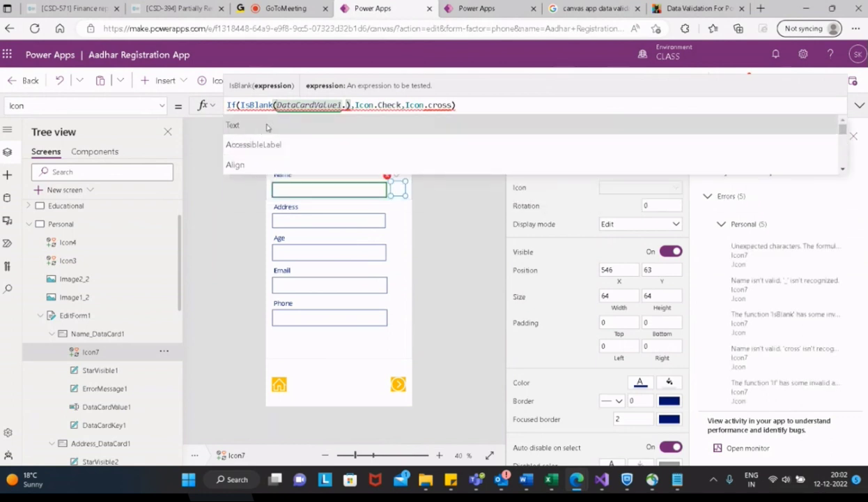
{"action": "left_click", "coordinate": [266, 127]}
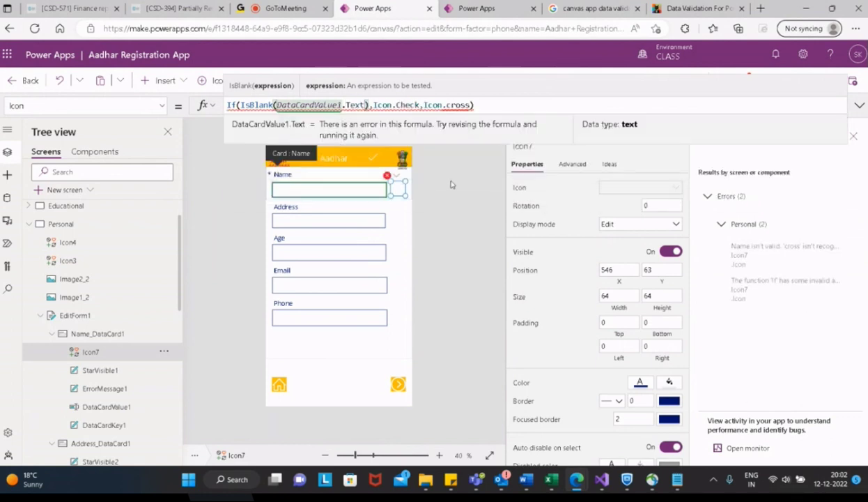
Step: Close the App checker's formula error list and save the app
{"action": "left_click", "coordinate": [852, 138]}
{"action": "left_click", "coordinate": [811, 81]}
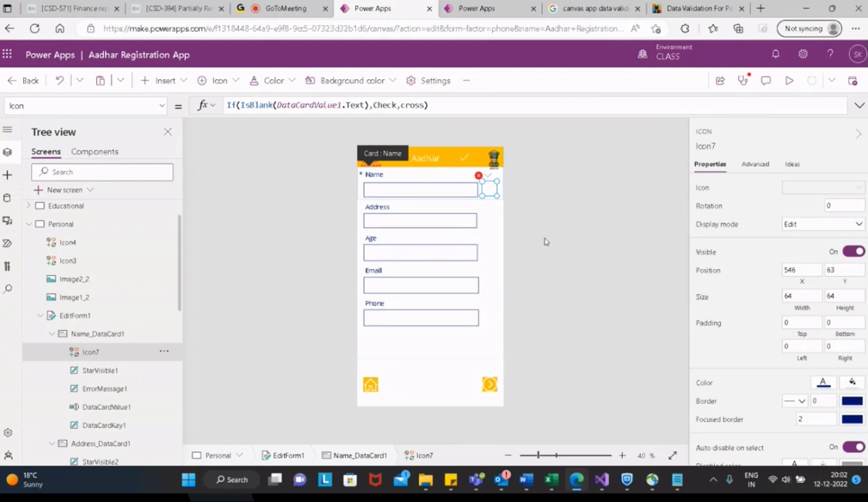
Step: Examine the Default formulas of the Address and Name text inputs
{"action": "left_click", "coordinate": [453, 222]}
{"action": "left_click", "coordinate": [457, 218]}
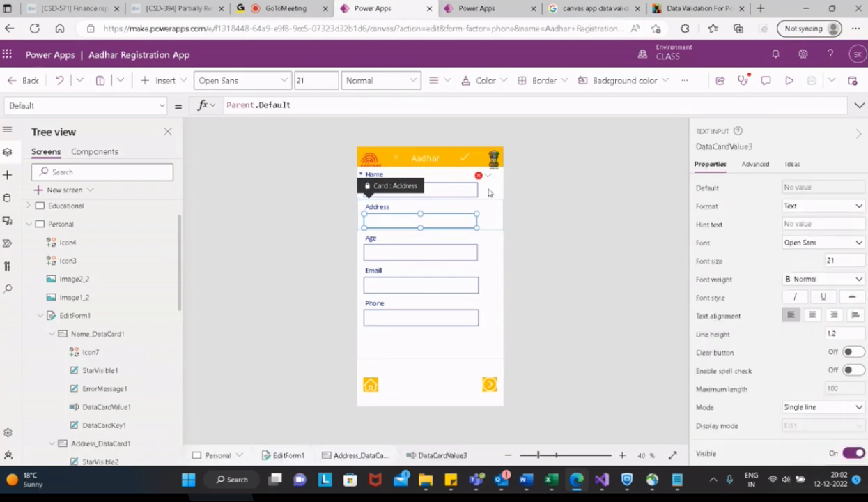
{"action": "left_click", "coordinate": [439, 193]}
{"action": "left_click", "coordinate": [440, 193]}
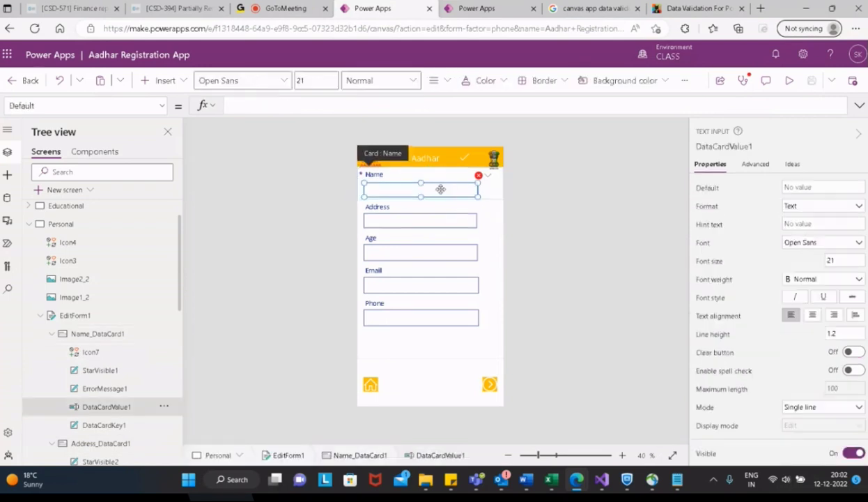
Step: Reselect the icon beside the Name input and clear the argument inside IsBlank in its Icon formula
{"action": "left_click", "coordinate": [486, 188]}
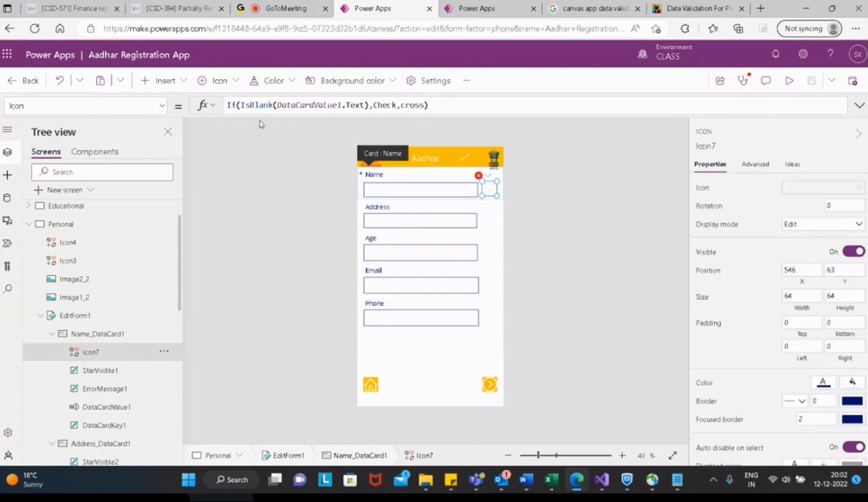
{"action": "left_click", "coordinate": [367, 104]}
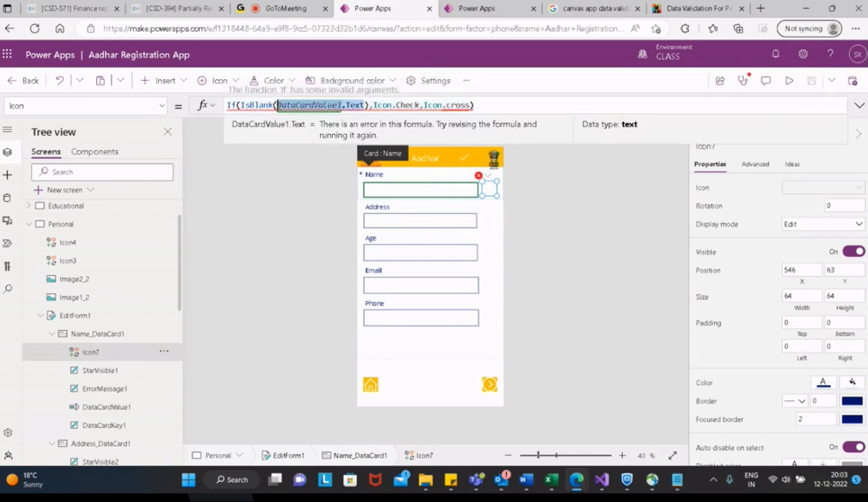
{"action": "key", "text": "BackSpace"}
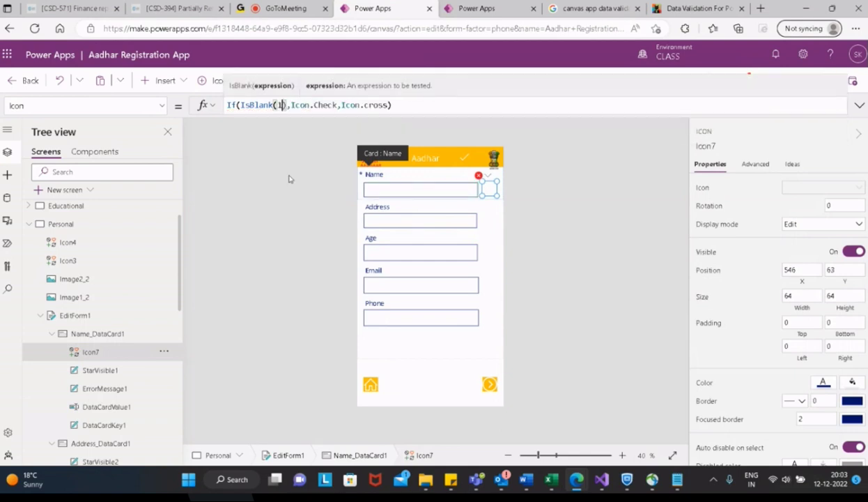
{"action": "type", "text": "1"}
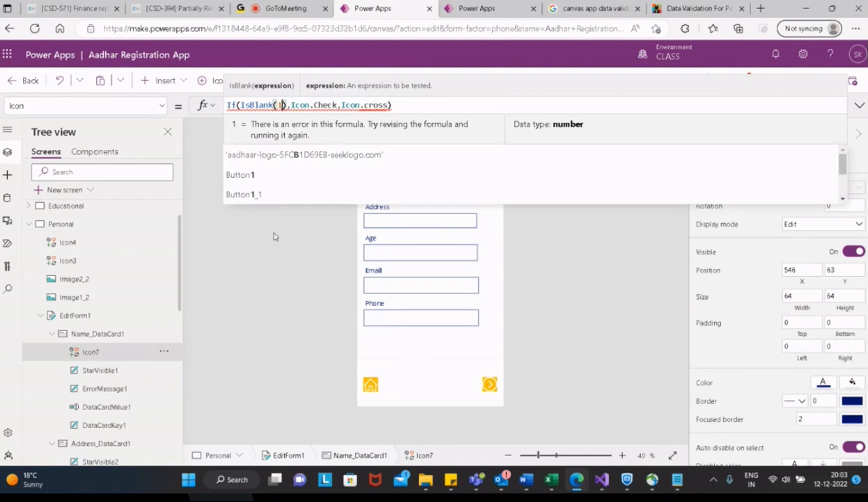
{"action": "key", "text": "BackSpace"}
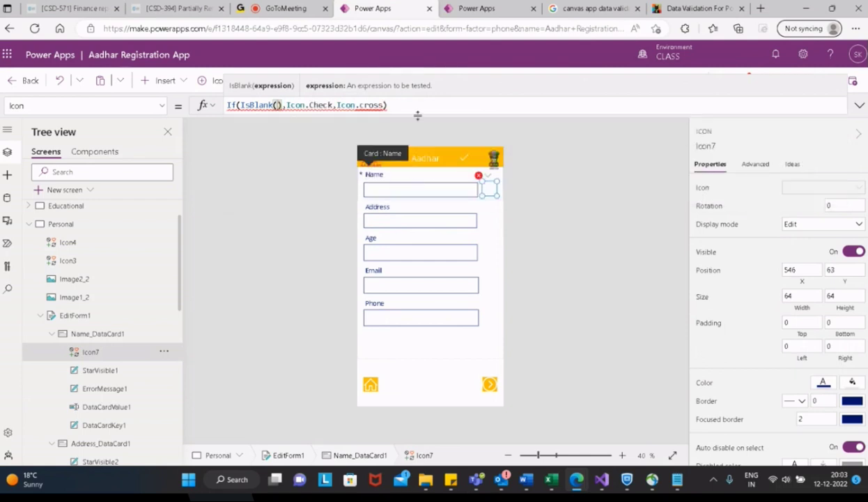
Step: Replace the whole Icon formula of the icon beside the Name input with IsBlank(DataCardValue1)
{"action": "key", "text": "ctrl+a"}
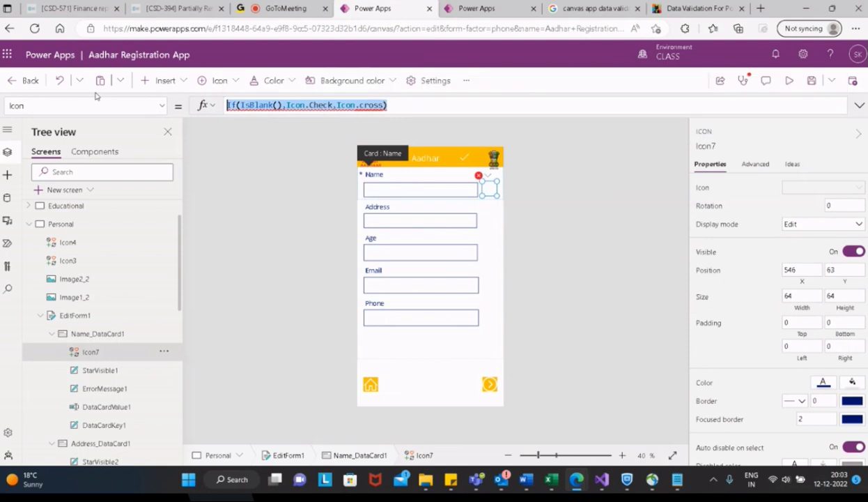
{"action": "type", "text": "Is"}
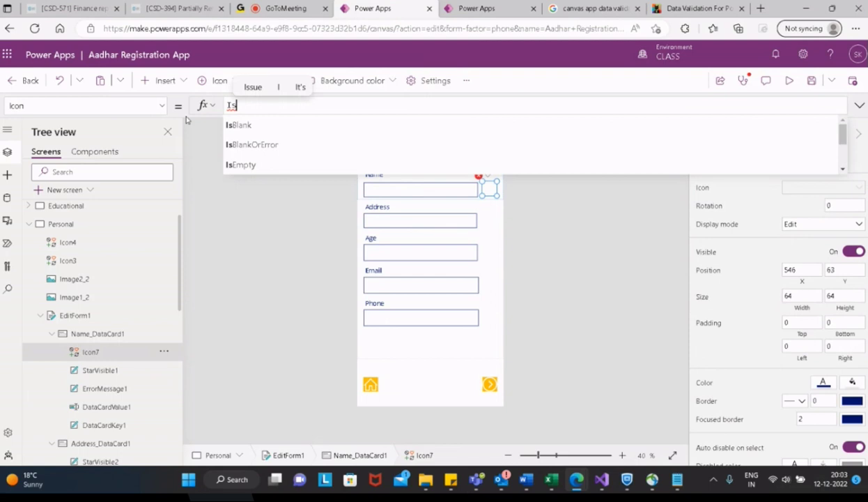
{"action": "left_click", "coordinate": [243, 130]}
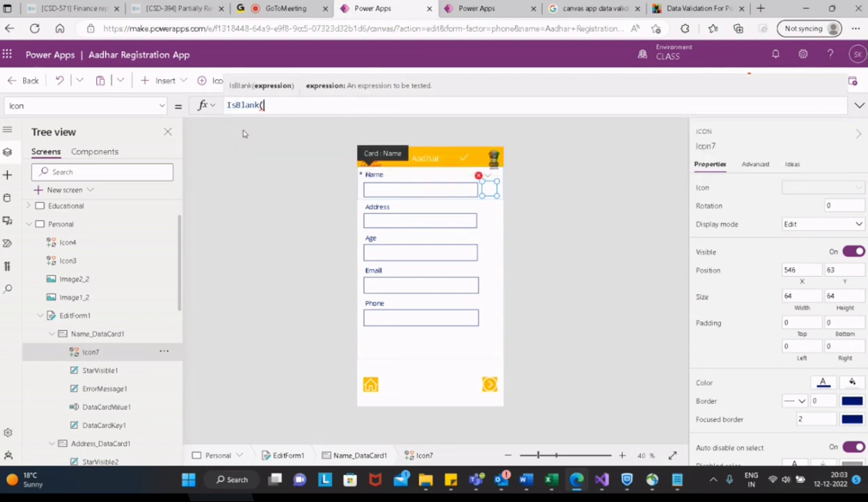
{"action": "type", "text": "Data"}
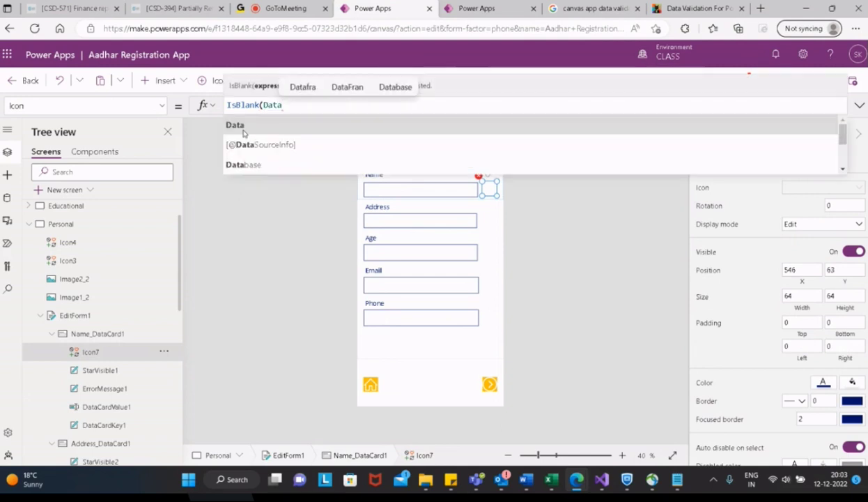
{"action": "type", "text": "Card"}
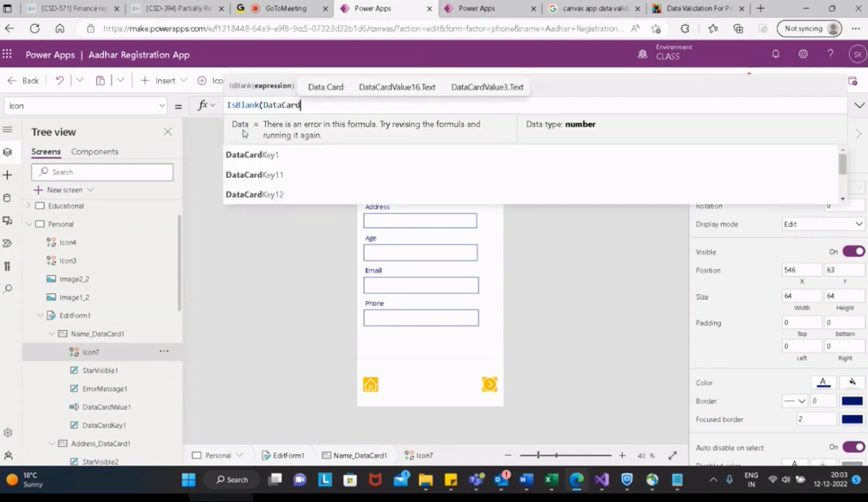
{"action": "type", "text": "V"}
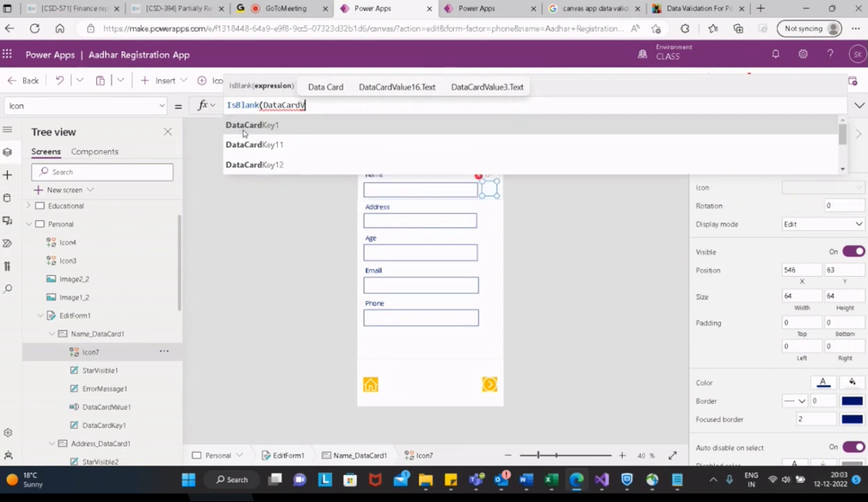
{"action": "type", "text": "alue"}
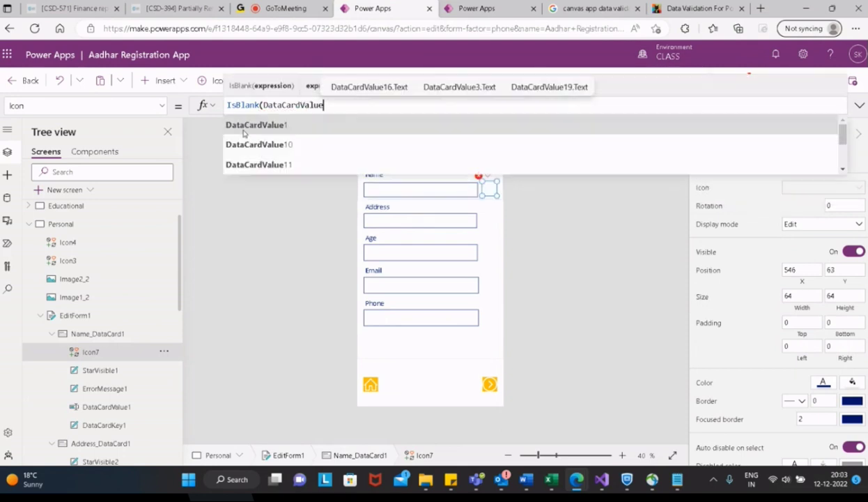
{"action": "type", "text": "1"}
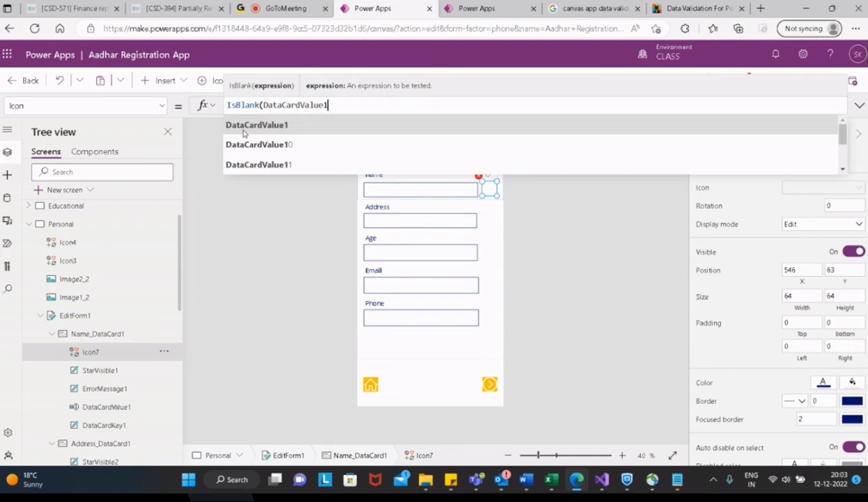
{"action": "type", "text": ")"}
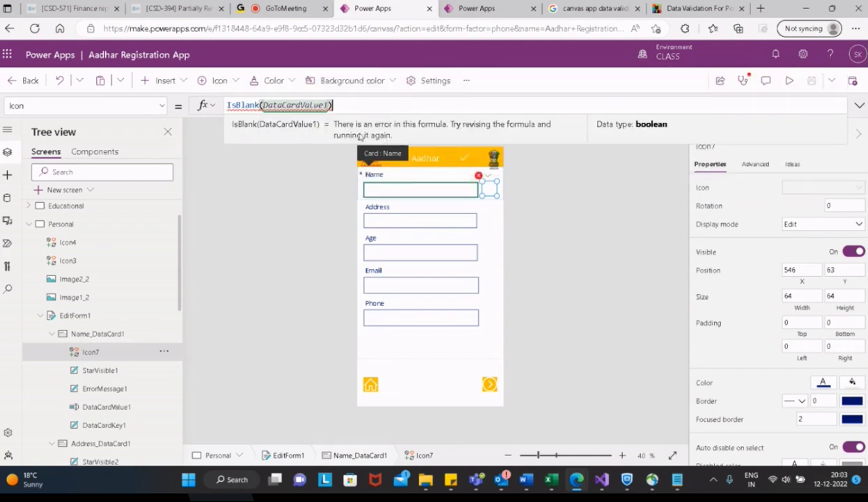
Step: Extend the IsBlank argument to the control's Text property so it reads DataCardValue1.Text
{"action": "key", "text": "Left"}
{"action": "type", "text": ".te"}
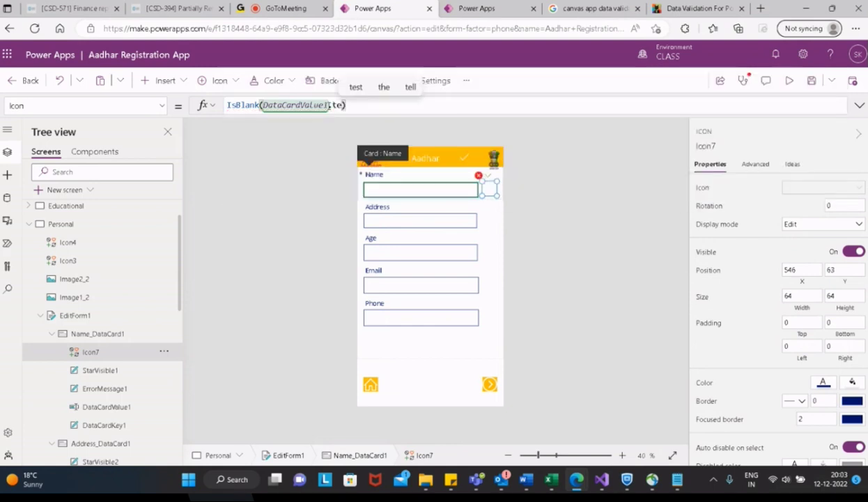
{"action": "key", "text": "BackSpace"}
{"action": "key", "text": "BackSpace"}
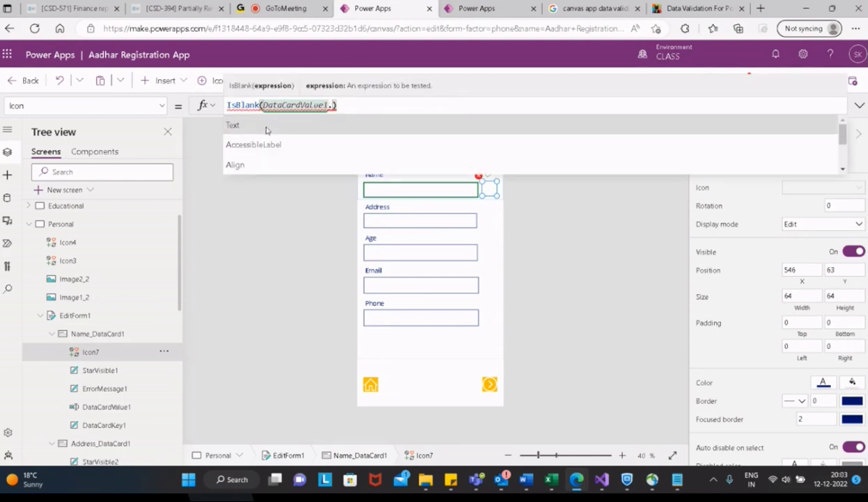
{"action": "left_click", "coordinate": [272, 129]}
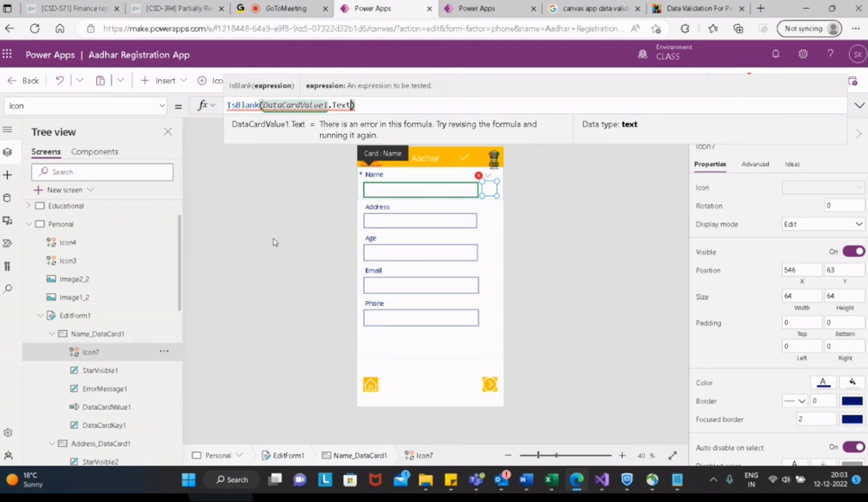
Step: Switch to the Data Validation For Power Apps Forms article, find IsBlank, and copy the example formula for txt_FullName.Text
{"action": "left_click", "coordinate": [488, 8]}
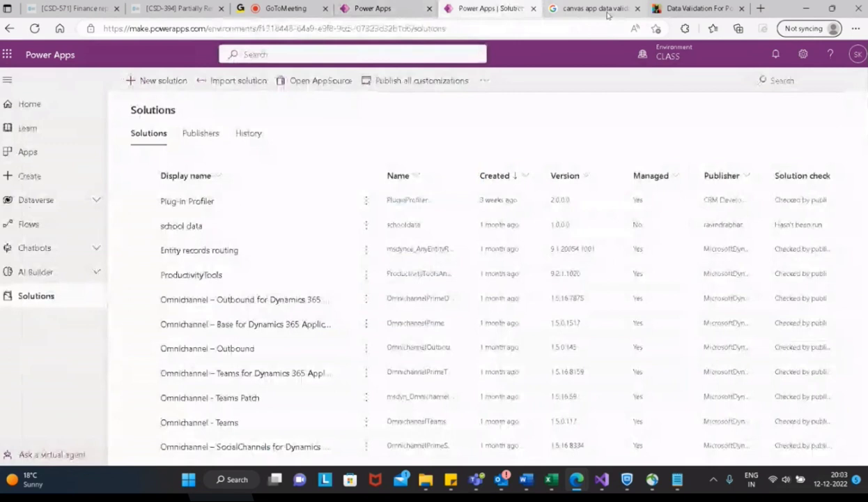
{"action": "left_click", "coordinate": [690, 9]}
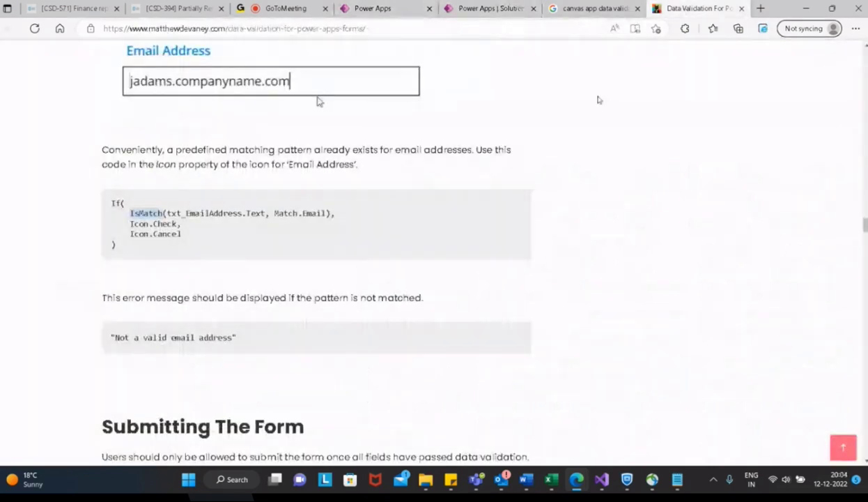
{"action": "key", "text": "ctrl+f"}
{"action": "type", "text": "ISBlank"}
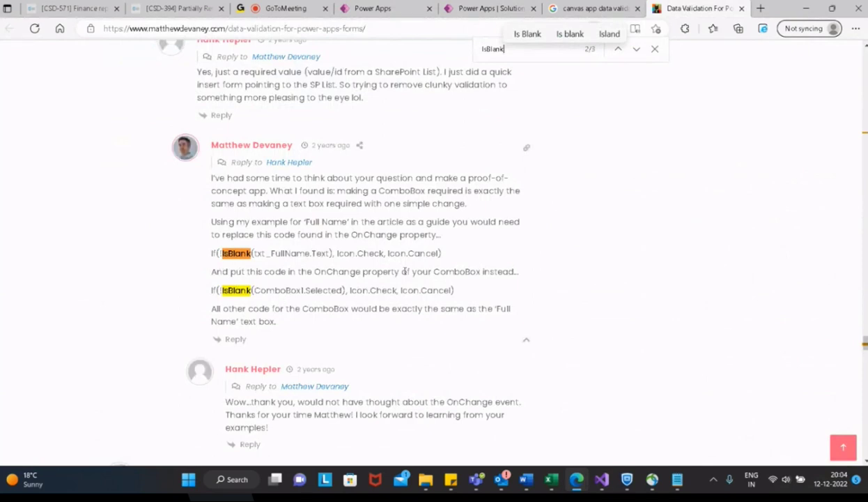
{"action": "left_click_drag", "start_coordinate": [441, 248], "coordinate": [210, 252]}
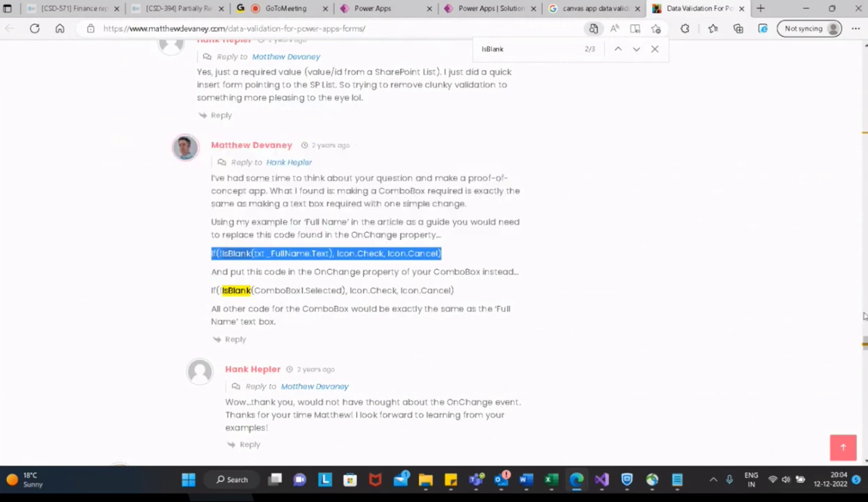
{"action": "left_click", "coordinate": [805, 8]}
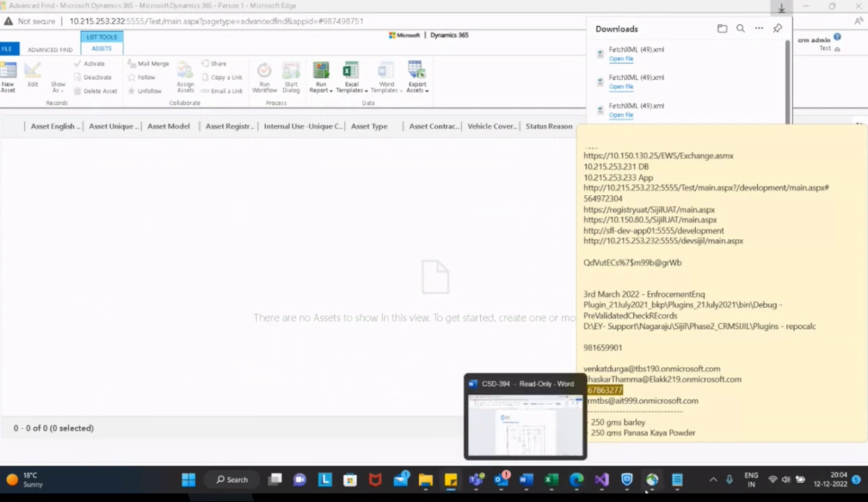
{"action": "mouse_move", "coordinate": [575, 482]}
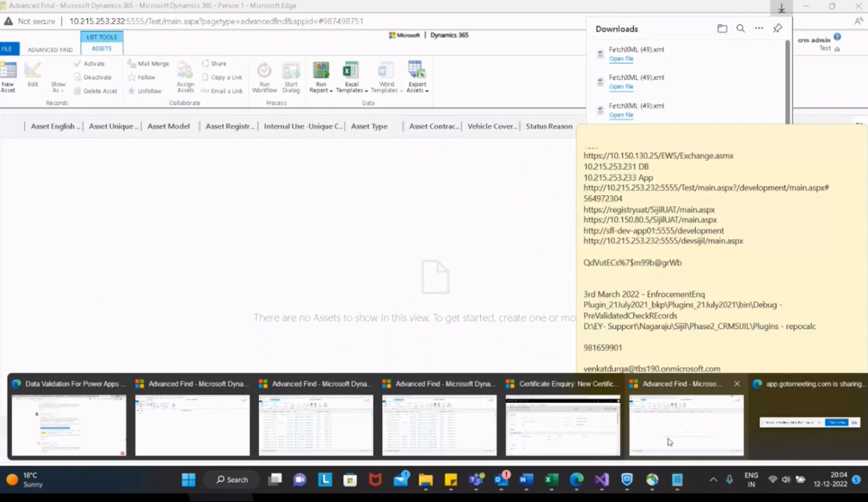
{"action": "left_click", "coordinate": [69, 427]}
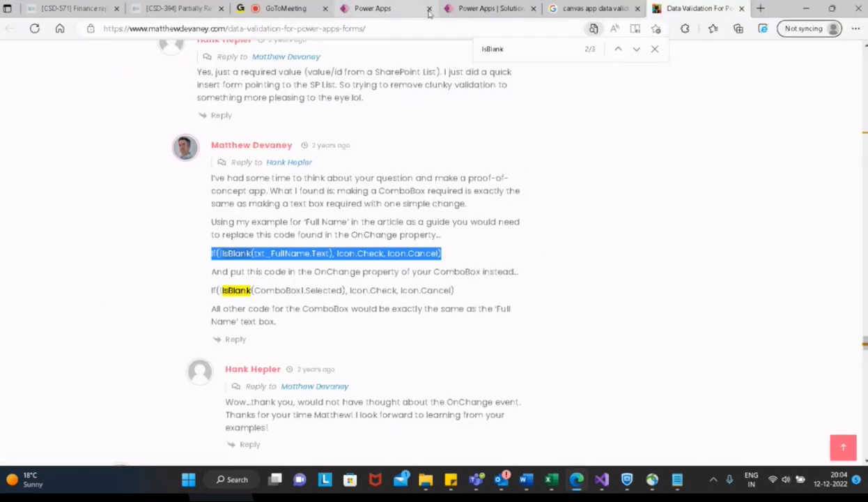
Step: Return to the Aadhar Registration app and replace the icon's formula with If(!IsBlank(txt_FullName.Text), Icon.Check, Icon.Cancel)
{"action": "left_click", "coordinate": [425, 11]}
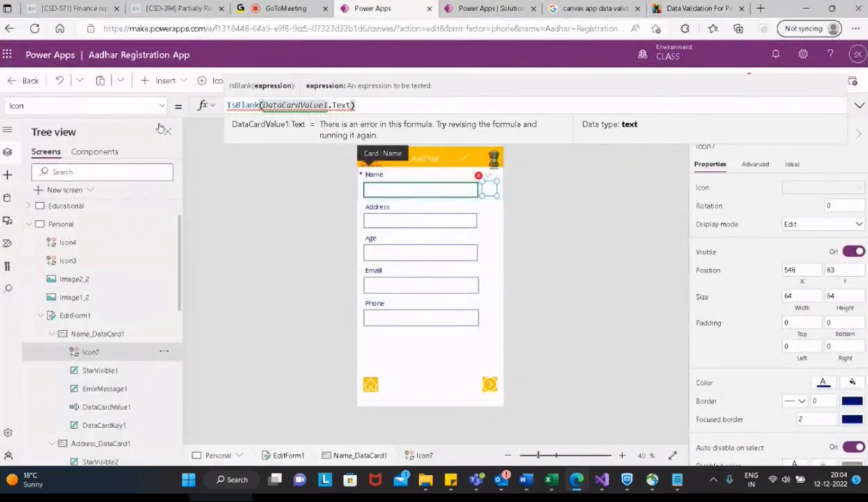
{"action": "left_click", "coordinate": [355, 104]}
{"action": "left_click_drag", "start_coordinate": [360, 104], "coordinate": [159, 104]}
{"action": "key", "text": "BackSpace"}
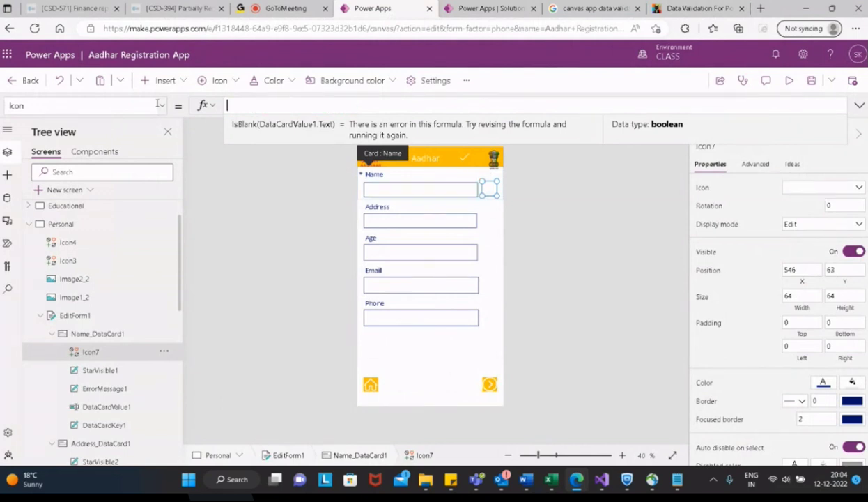
{"action": "type", "text": "If(!IsBlank(txt_FullName.Text), Icon.Check, Icon.Cancel)"}
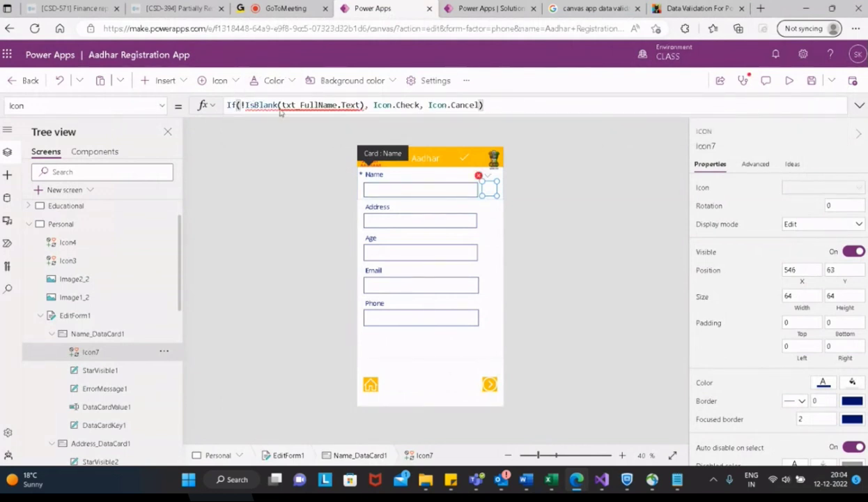
Step: Remove txt_FullName from the IsBlank argument, check the Name input's control name, and reselect the icon beside it
{"action": "double_click", "coordinate": [307, 105]}
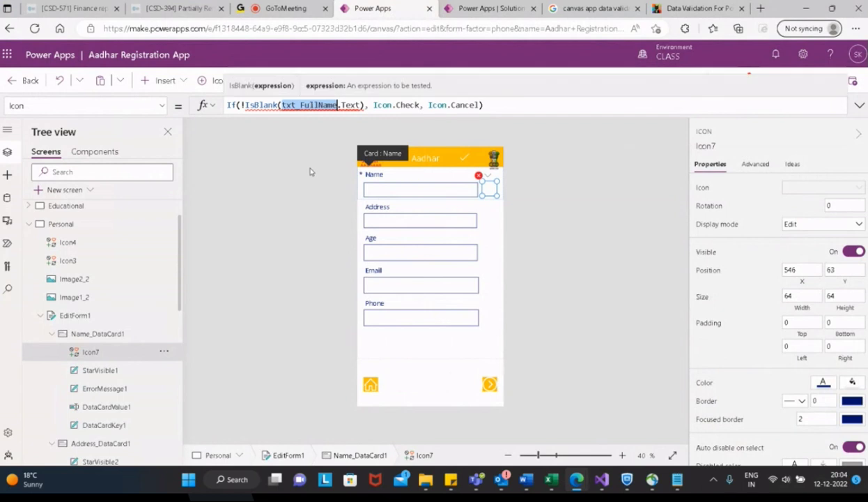
{"action": "key", "text": "BackSpace"}
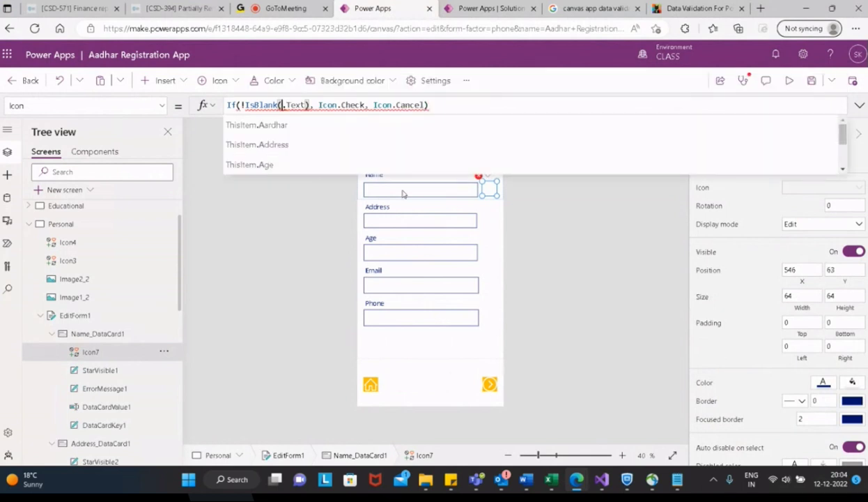
{"action": "left_click", "coordinate": [402, 193]}
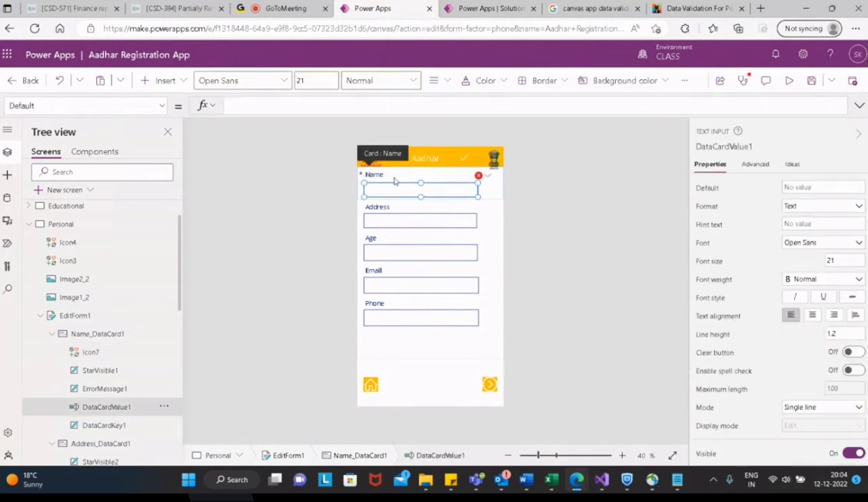
{"action": "left_click", "coordinate": [490, 195]}
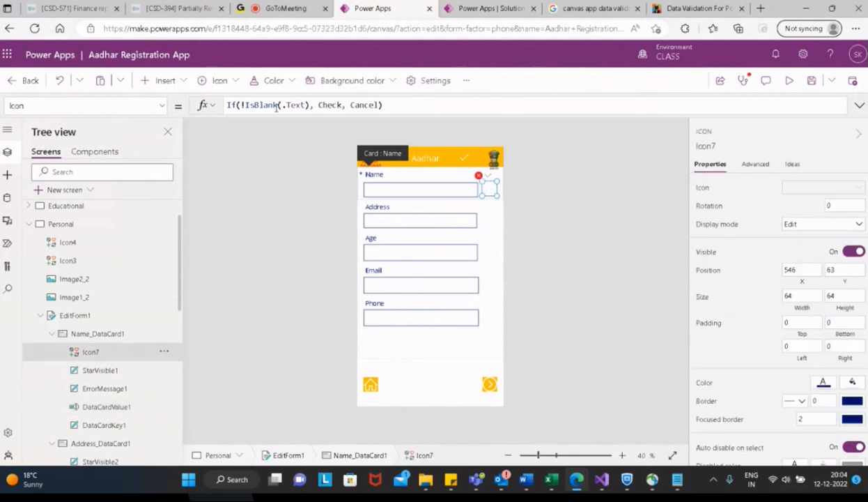
Step: Insert DataCardValue1 before .Text inside IsBlank in the icon's formula, without a trailing space
{"action": "left_click", "coordinate": [284, 104]}
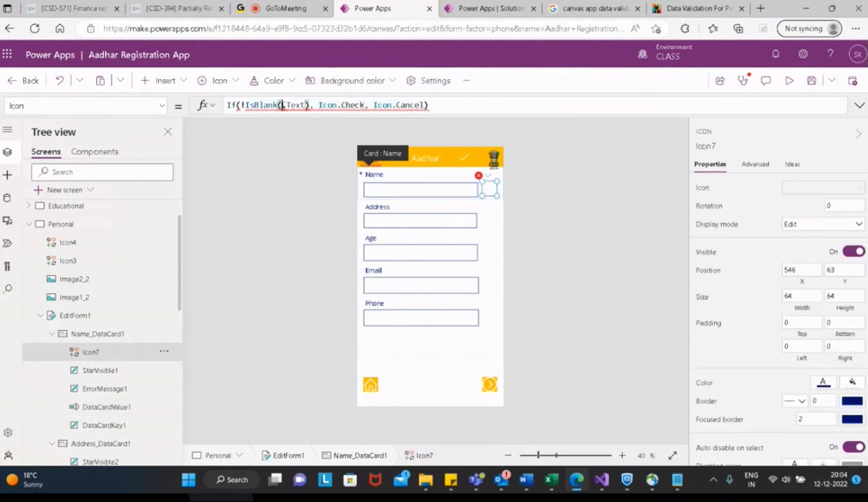
{"action": "type", "text": "Data"}
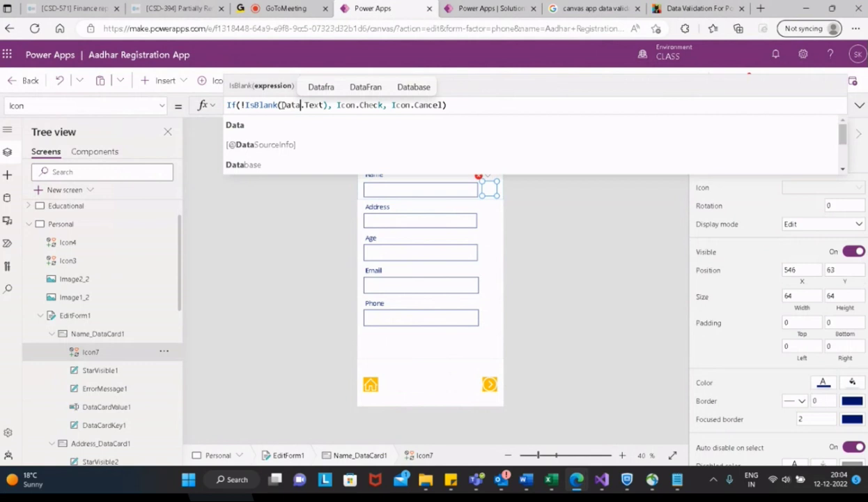
{"action": "type", "text": "Card"}
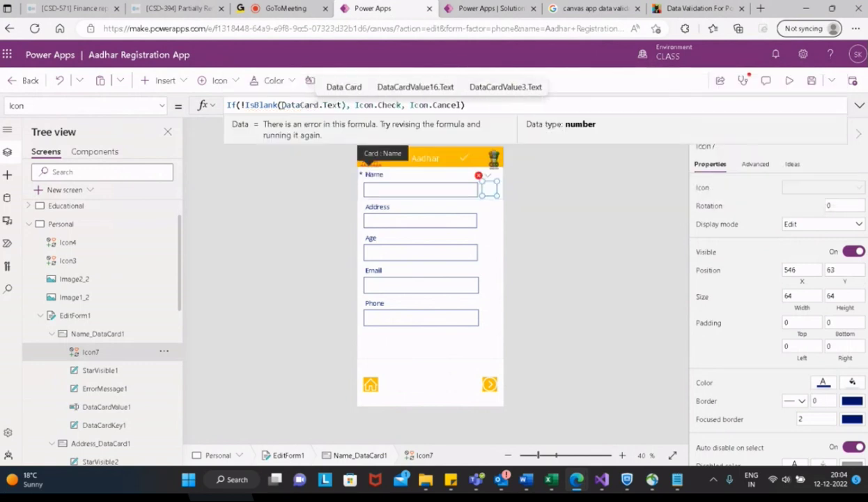
{"action": "type", "text": "Valu"}
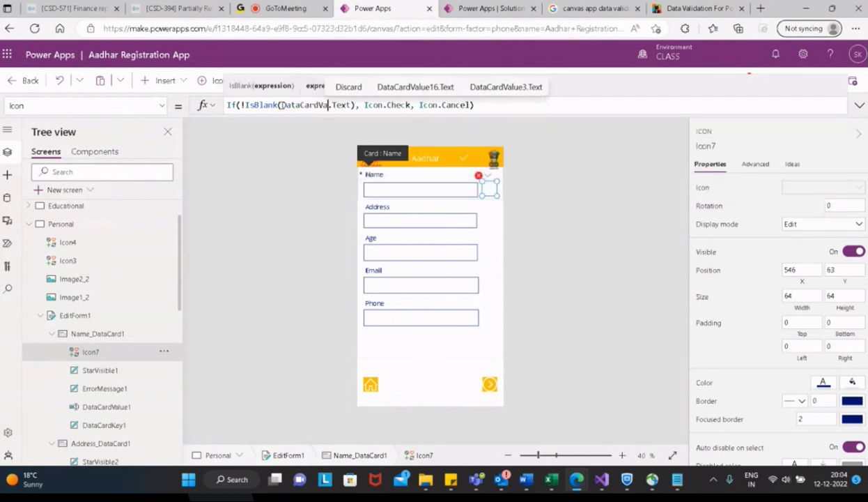
{"action": "type", "text": "e"}
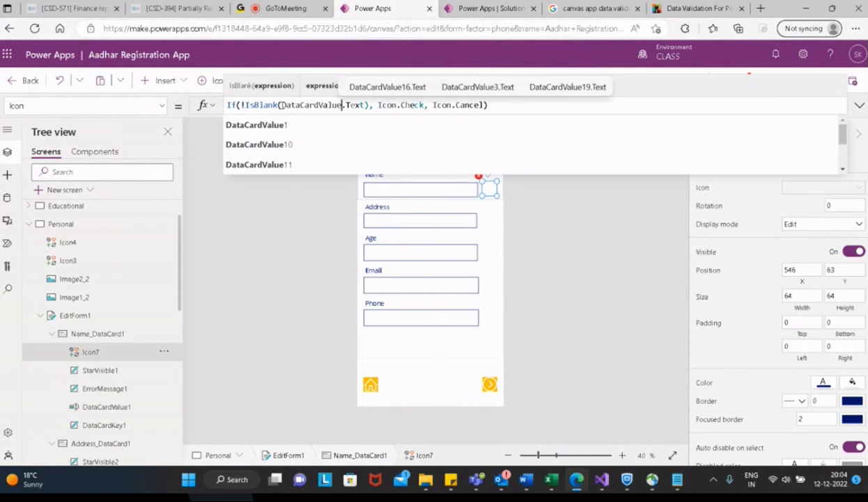
{"action": "type", "text": "1"}
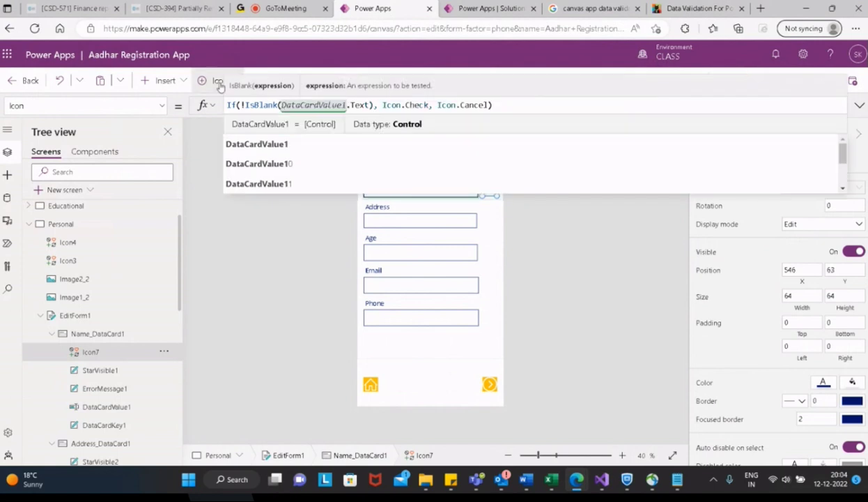
{"action": "left_click", "coordinate": [281, 148]}
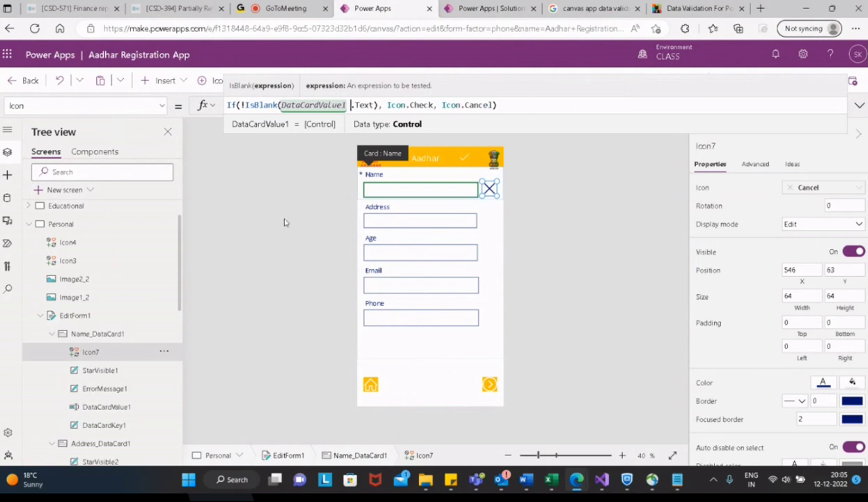
{"action": "key", "text": "BackSpace"}
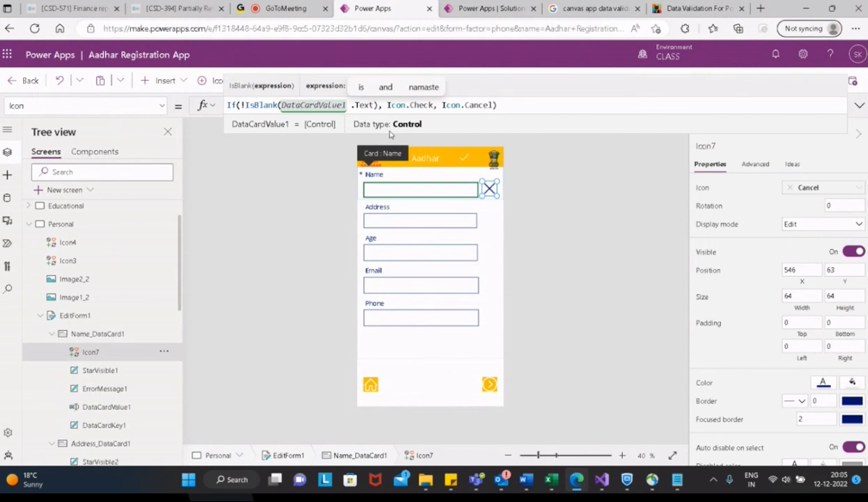
{"action": "left_click", "coordinate": [243, 106]}
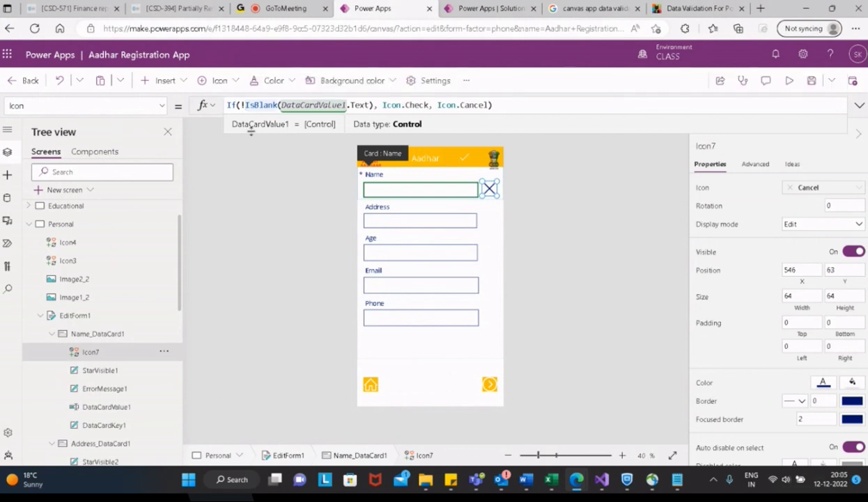
Step: Test the icon's formula without the ! before IsBlank, and restore the !
{"action": "key", "text": "BackSpace"}
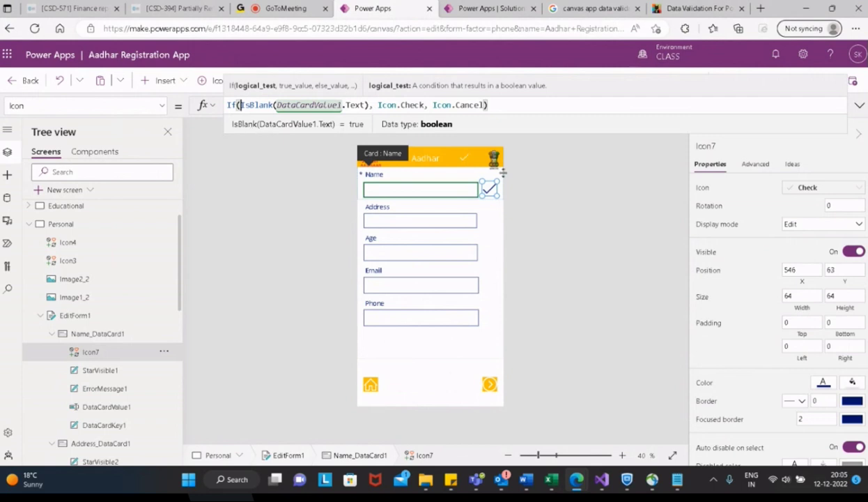
{"action": "type", "text": "!"}
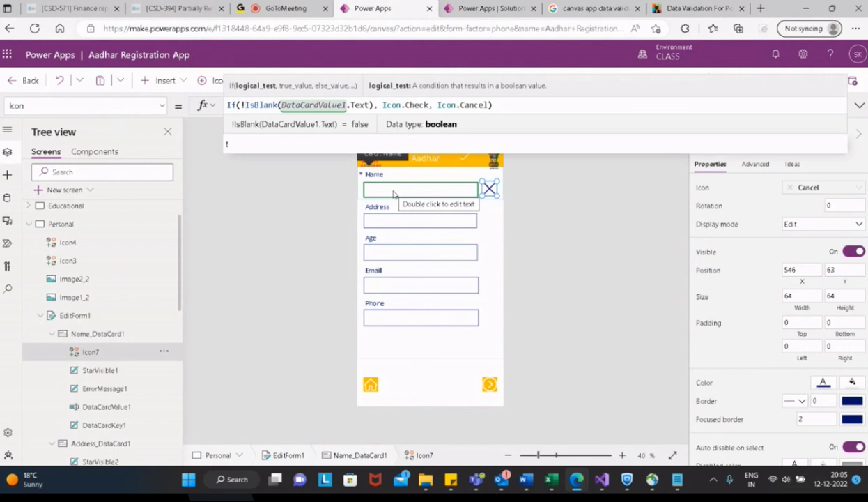
{"action": "left_click", "coordinate": [510, 105]}
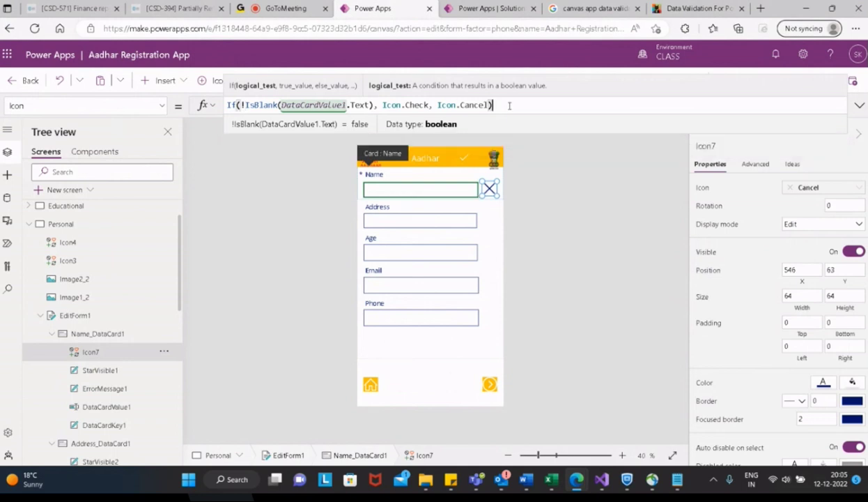
Step: Copy the icon's whole Icon formula and paste it over the existing value of the icon's Color property
{"action": "key", "text": "ctrl+a"}
{"action": "key", "text": "ctrl+c"}
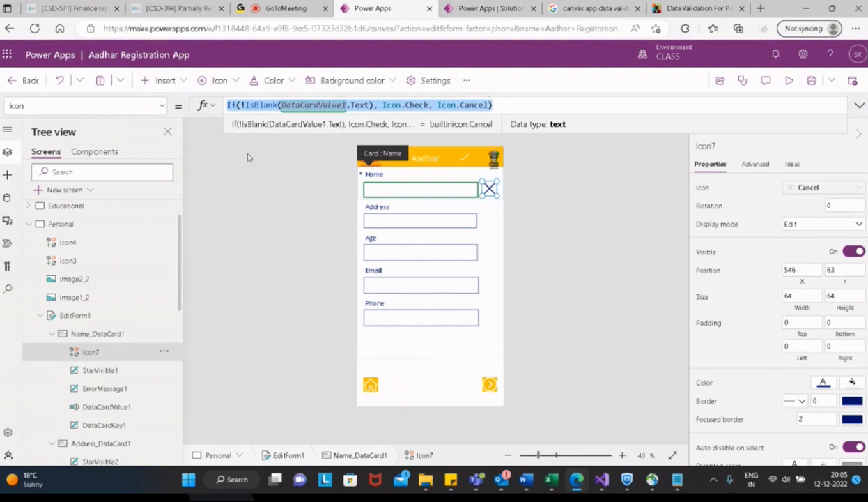
{"action": "left_click", "coordinate": [163, 109]}
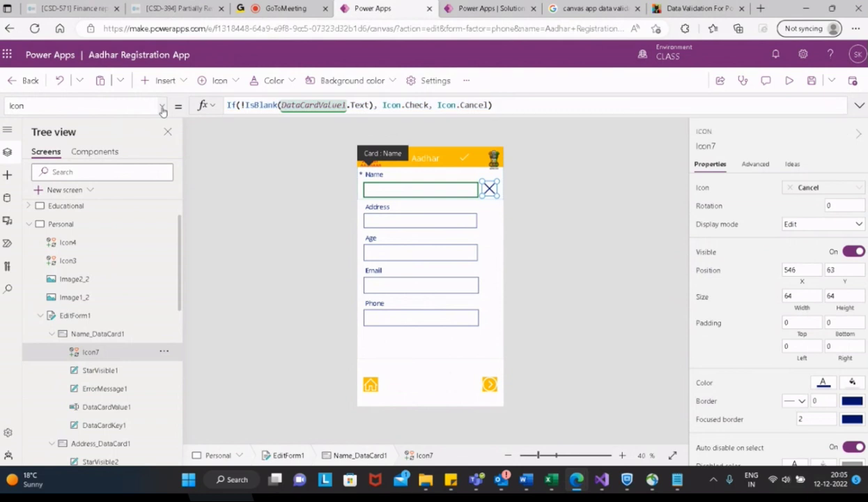
{"action": "scroll", "coordinate": [106, 196], "scroll_direction": "down", "scroll_amount": 5}
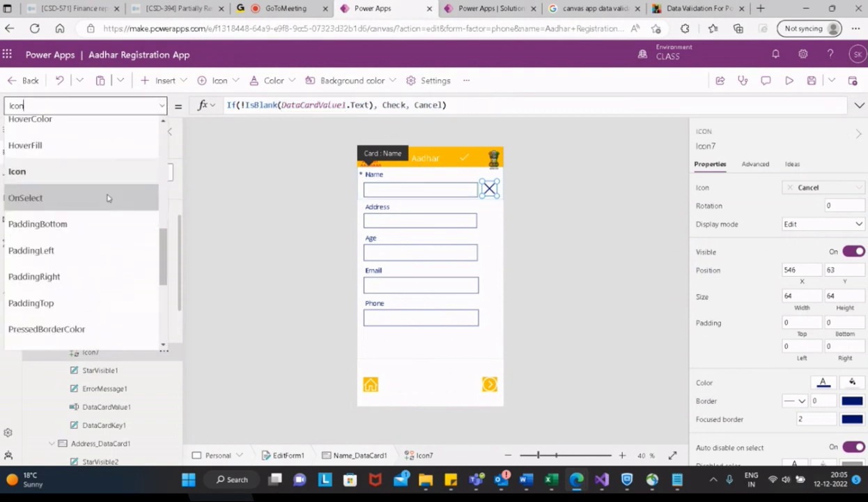
{"action": "scroll", "coordinate": [106, 201], "scroll_direction": "up", "scroll_amount": 10}
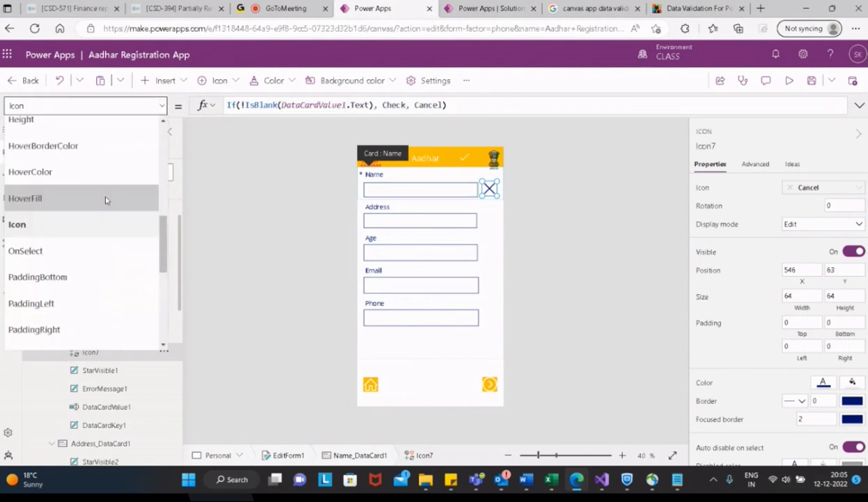
{"action": "scroll", "coordinate": [104, 198], "scroll_direction": "up", "scroll_amount": 3}
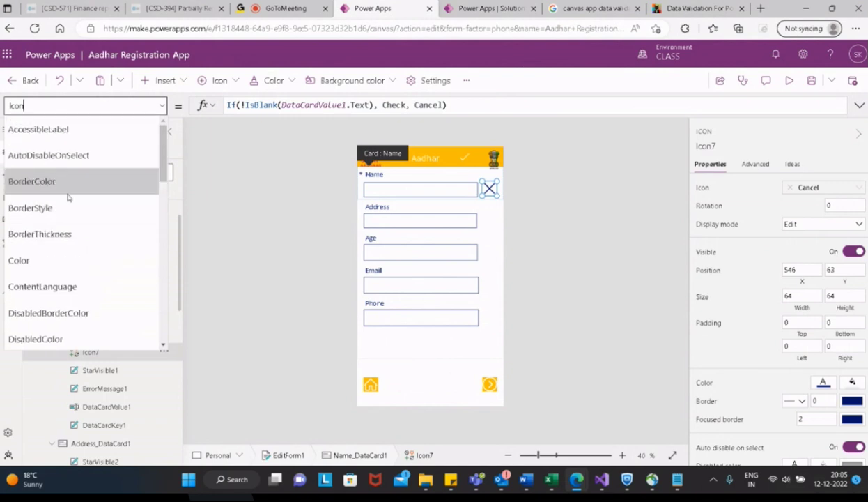
{"action": "left_click", "coordinate": [23, 258]}
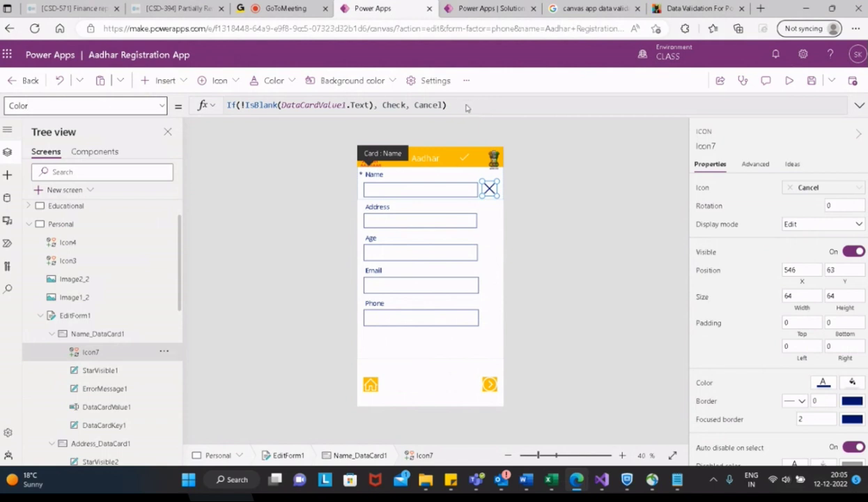
{"action": "left_click_drag", "start_coordinate": [313, 104], "coordinate": [188, 105]}
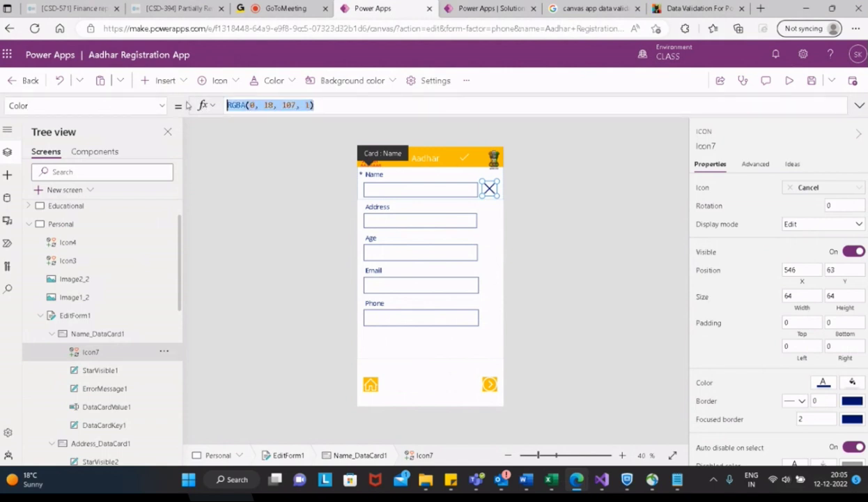
{"action": "key", "text": "ctrl+v"}
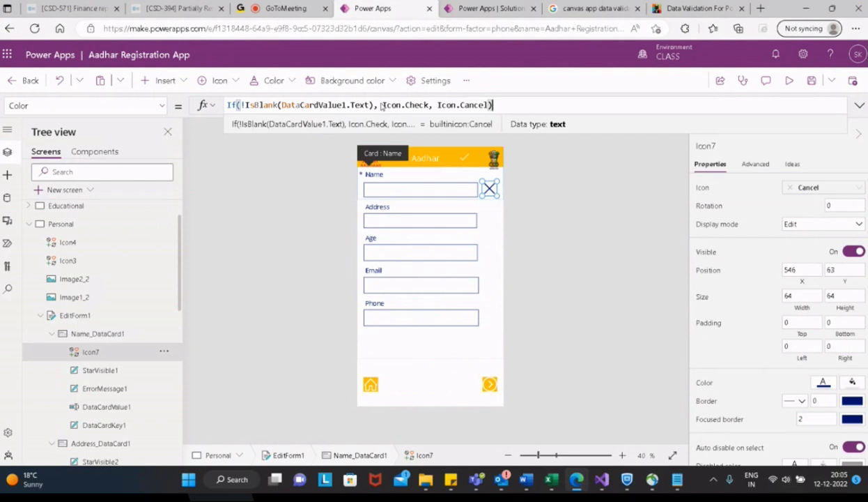
Step: Replace Icon.Check with Red as the true value in the icon's Color formula
{"action": "left_click", "coordinate": [383, 104]}
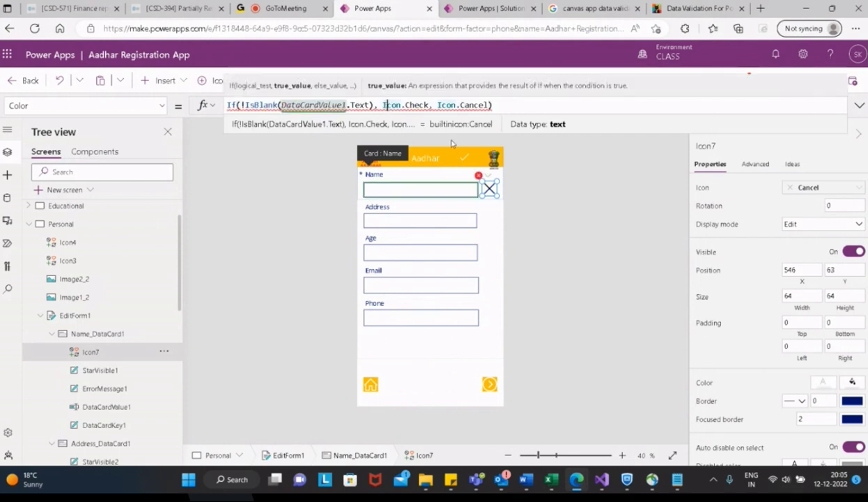
{"action": "key", "text": "shift+Right"}
{"action": "key", "text": "shift+Right"}
{"action": "key", "text": "shift+Right"}
{"action": "key", "text": "shift+Right"}
{"action": "key", "text": "shift+Right"}
{"action": "key", "text": "shift+Right"}
{"action": "key", "text": "shift+Right"}
{"action": "key", "text": "shift+Right"}
{"action": "key", "text": "shift+Right"}
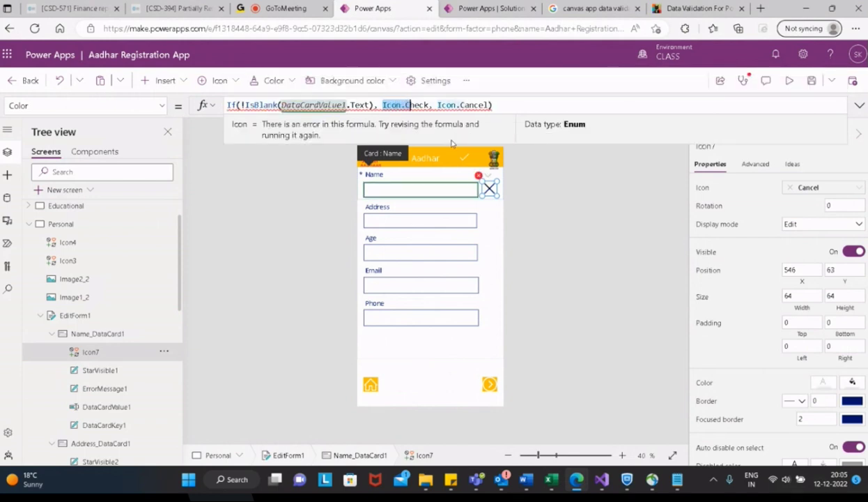
{"action": "type", "text": "Red"}
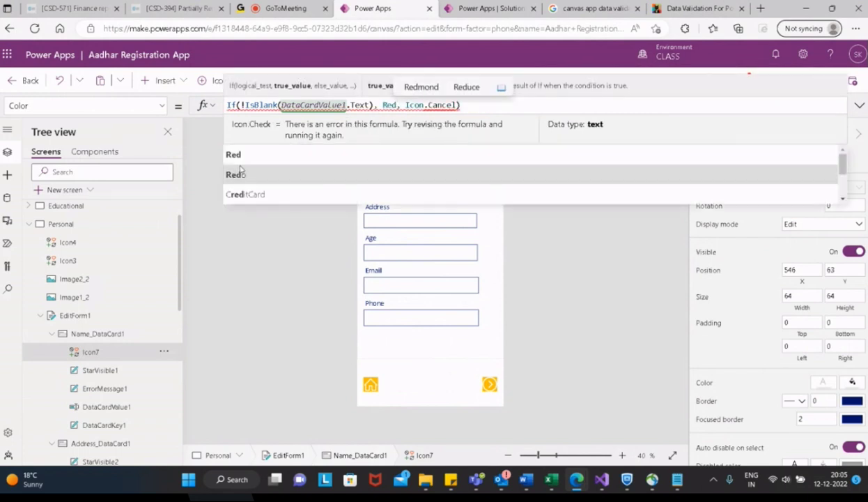
{"action": "left_click", "coordinate": [239, 155]}
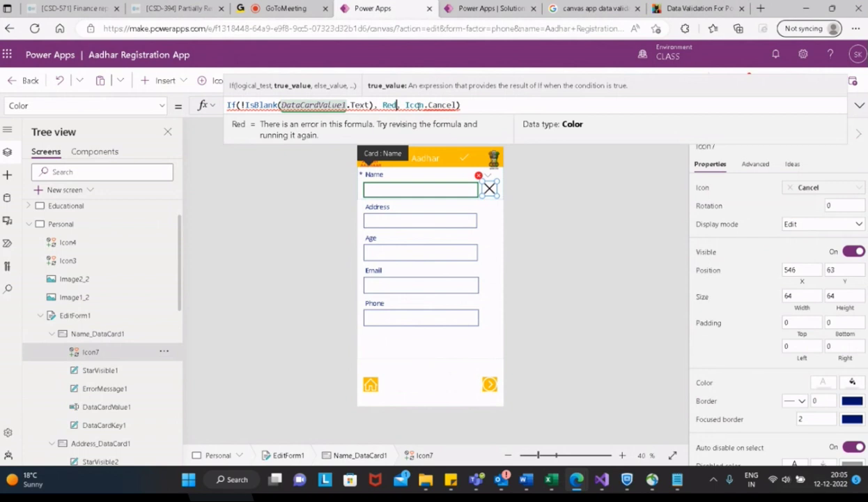
Step: Replace Icon.Cancel with Green as the false value in the icon's Color formula
{"action": "left_click_drag", "start_coordinate": [405, 105], "coordinate": [456, 105]}
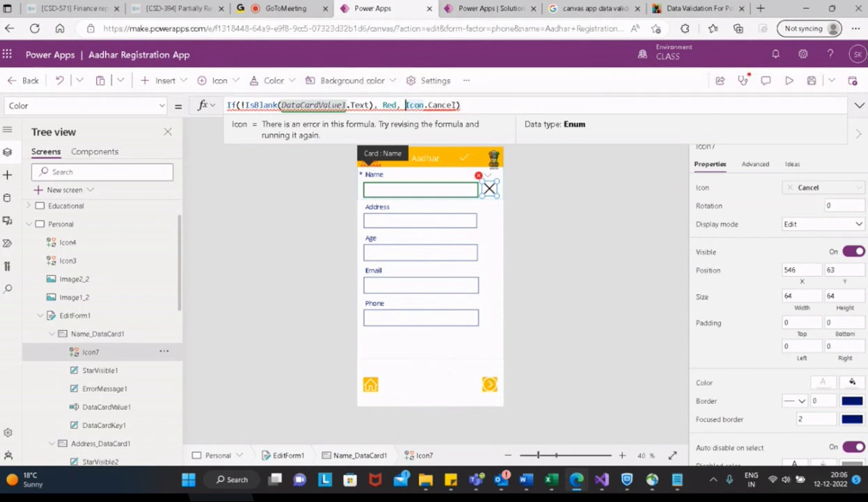
{"action": "key", "text": "BackSpace"}
{"action": "type", "text": "Green"}
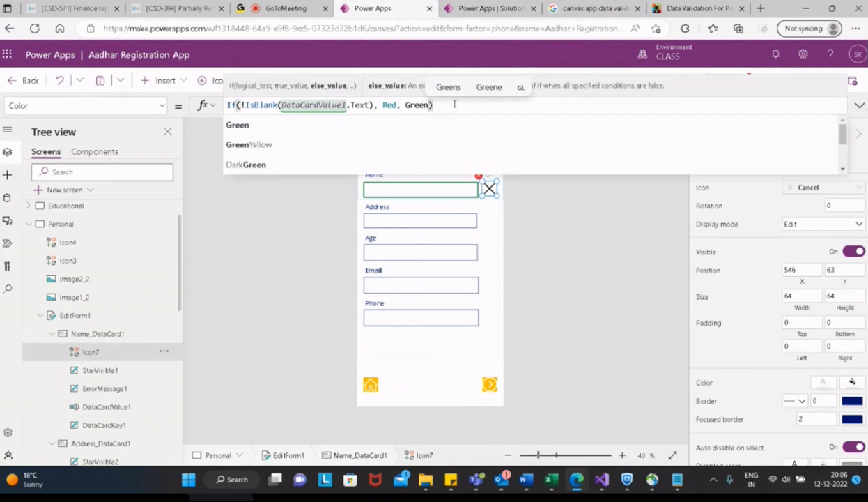
{"action": "left_click", "coordinate": [241, 124]}
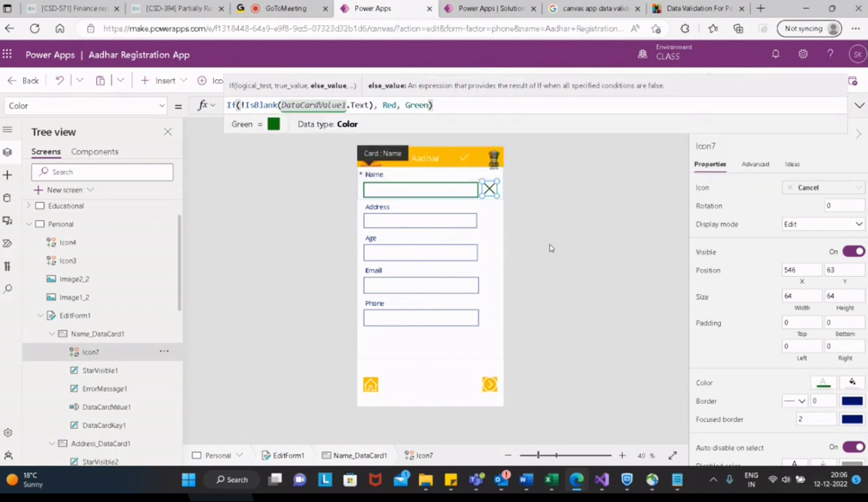
Step: Swap the colours so the icon's Color formula reads If(!IsBlank(DataCardValue1.Text), Green, Red), and deselect the icon
{"action": "double_click", "coordinate": [389, 104]}
{"action": "type", "text": "Green"}
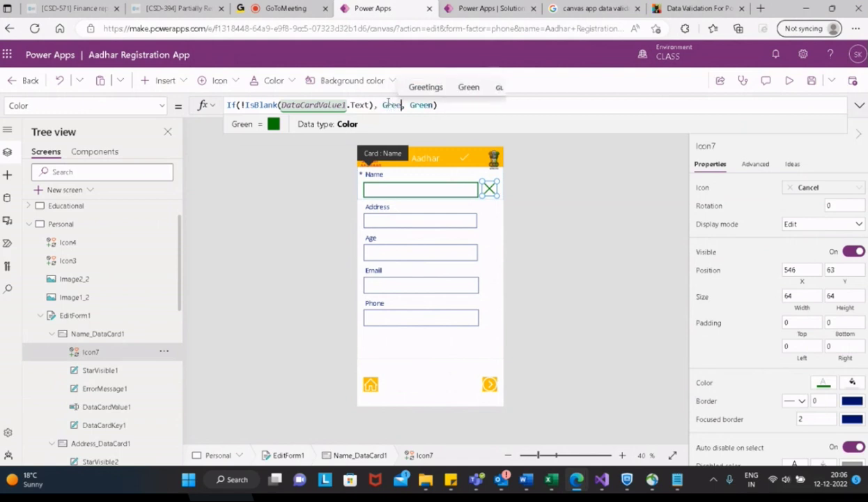
{"action": "double_click", "coordinate": [432, 106]}
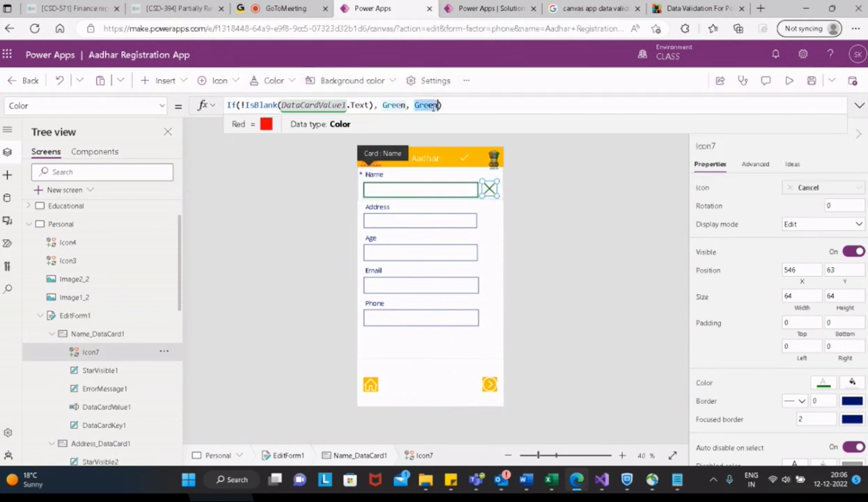
{"action": "type", "text": "Red"}
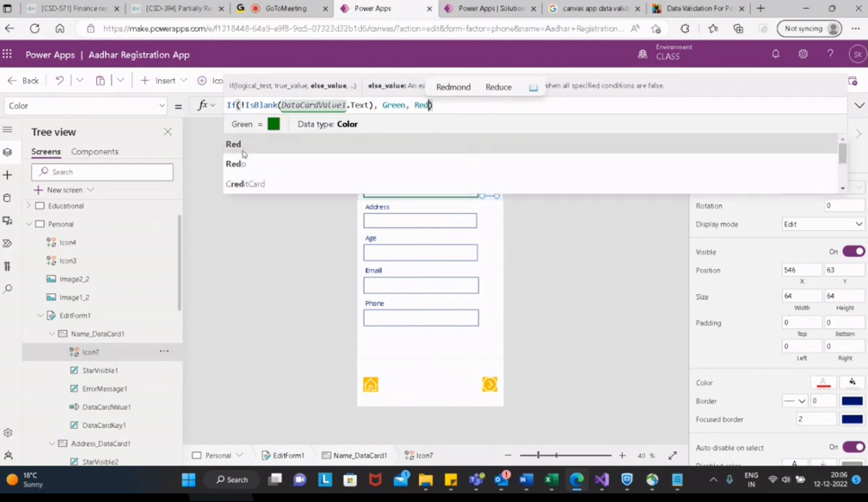
{"action": "left_click", "coordinate": [241, 146]}
{"action": "left_click", "coordinate": [598, 289]}
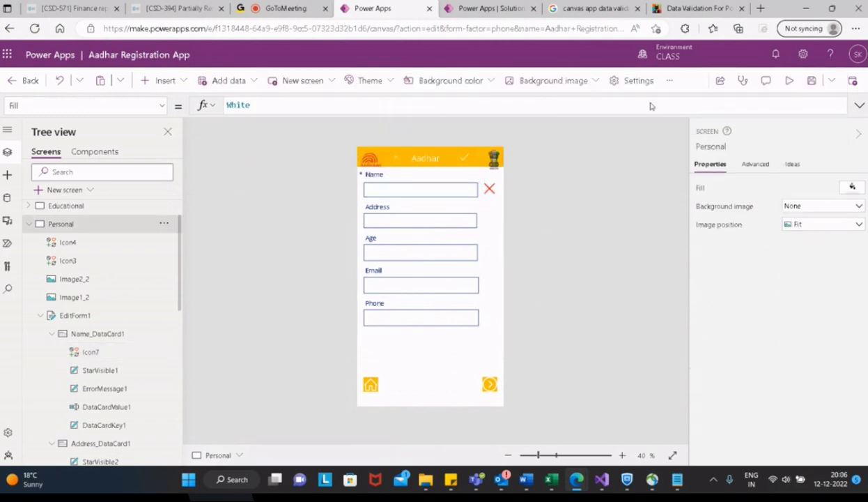
Step: Preview the Personal screen, return to the editor dismissing the tip, and select the Name input
{"action": "left_click", "coordinate": [789, 82]}
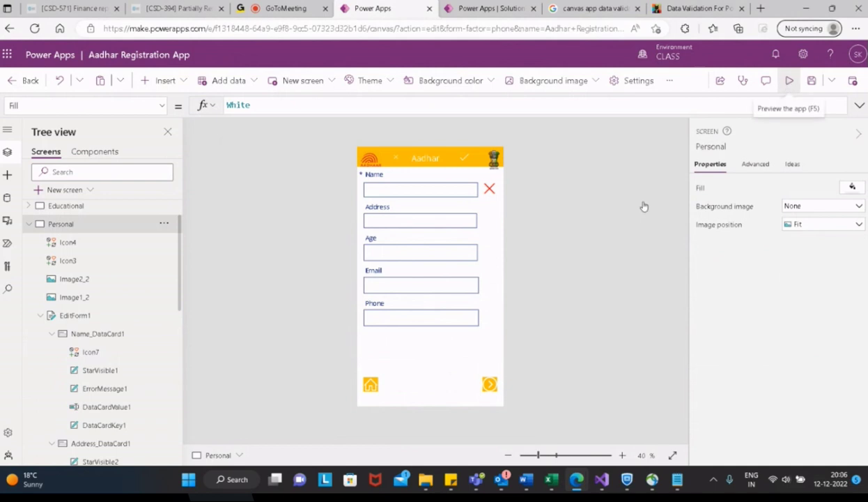
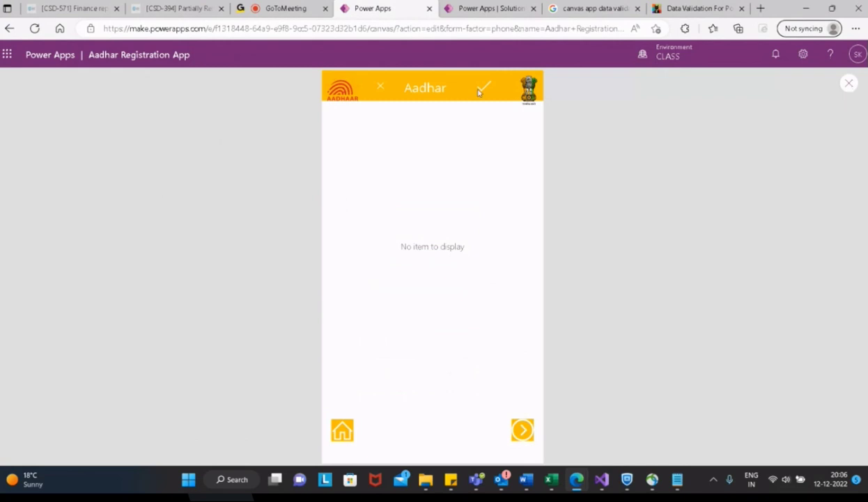
{"action": "left_click", "coordinate": [849, 85]}
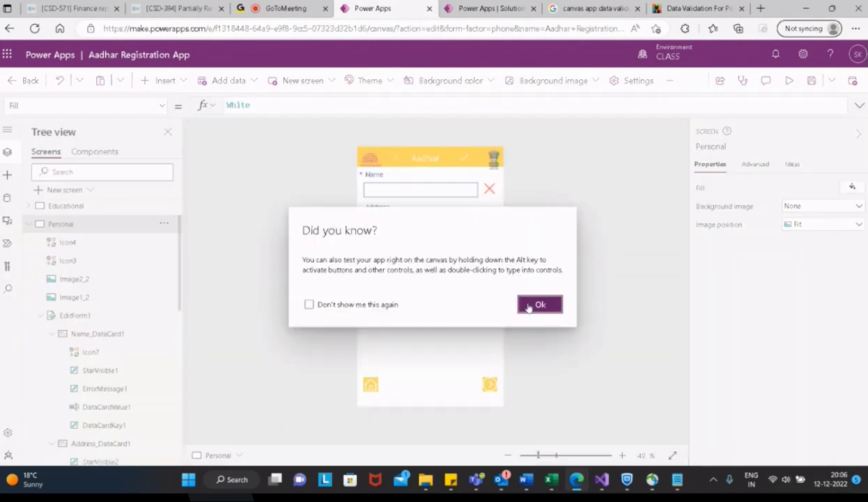
{"action": "left_click", "coordinate": [540, 307]}
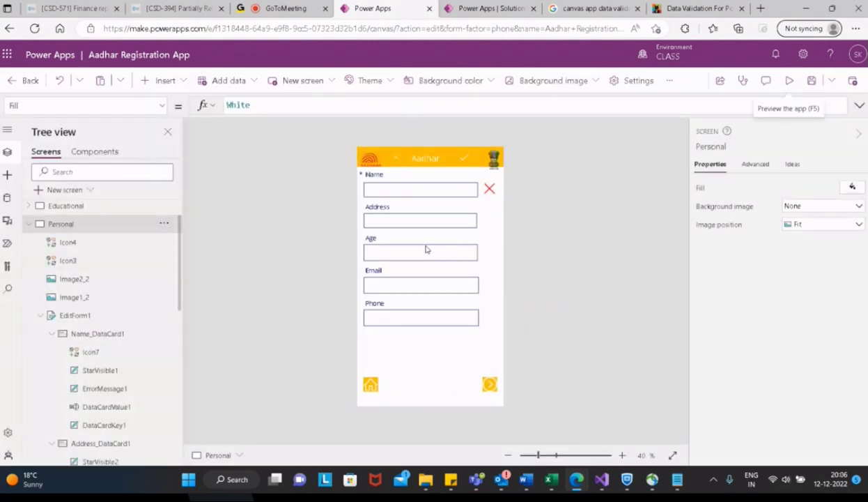
{"action": "left_click", "coordinate": [443, 189]}
{"action": "left_click", "coordinate": [440, 189]}
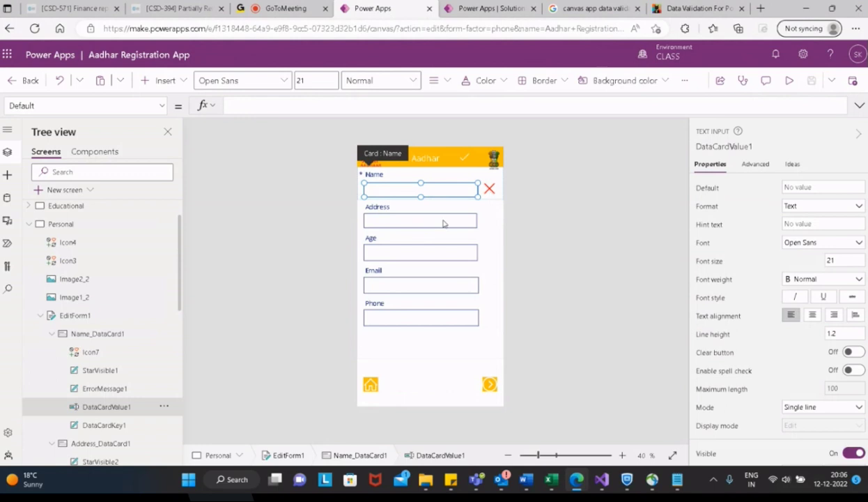
Step: Copy the Name field's icon into the Address card, unlocking the card, and place it beside the Address input at about X 546, Y 63
{"action": "left_click", "coordinate": [489, 189]}
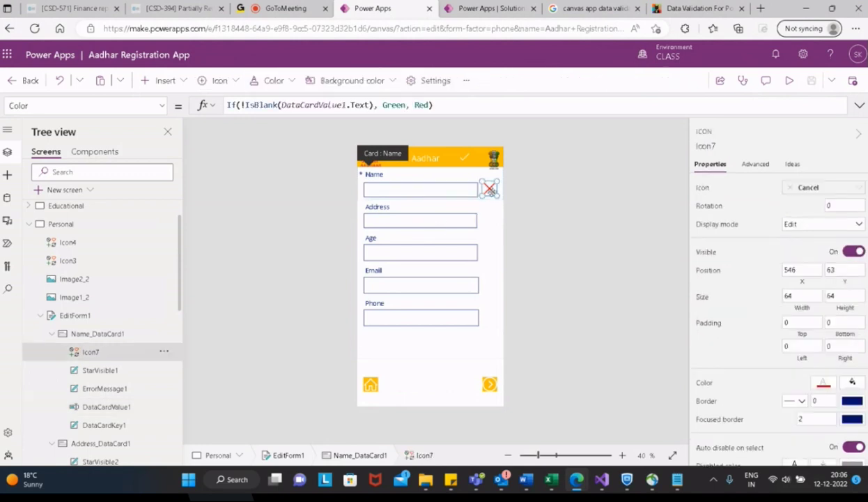
{"action": "left_click", "coordinate": [483, 221]}
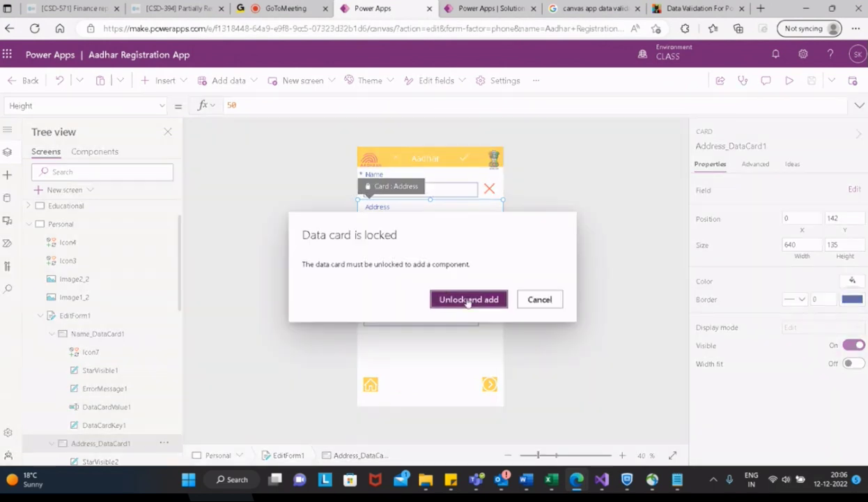
{"action": "left_click", "coordinate": [465, 301]}
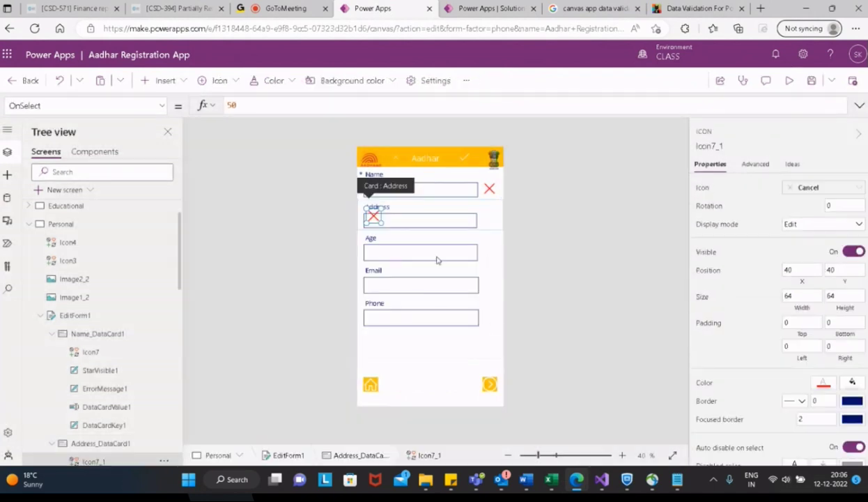
{"action": "left_click_drag", "start_coordinate": [367, 220], "coordinate": [489, 220]}
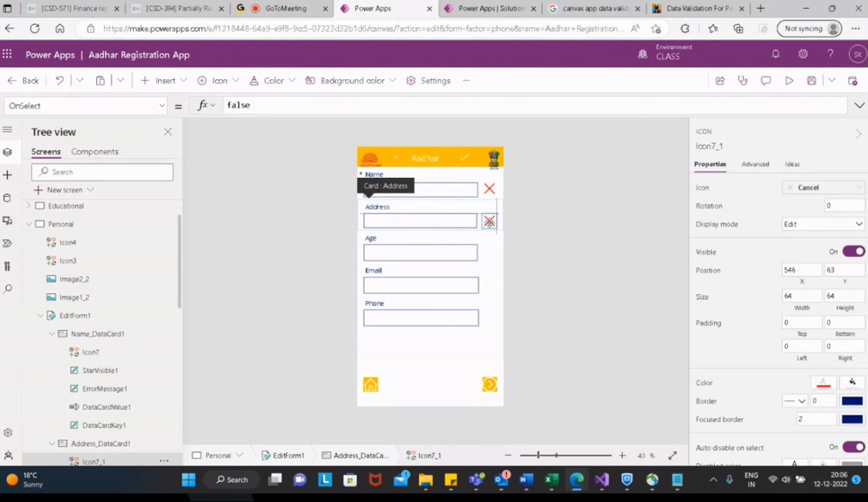
Step: Paste the icon into the Age card, unlocking the card, and place it beside the Age input at about X 557, Y 71
{"action": "left_click", "coordinate": [425, 252]}
{"action": "left_click", "coordinate": [420, 251]}
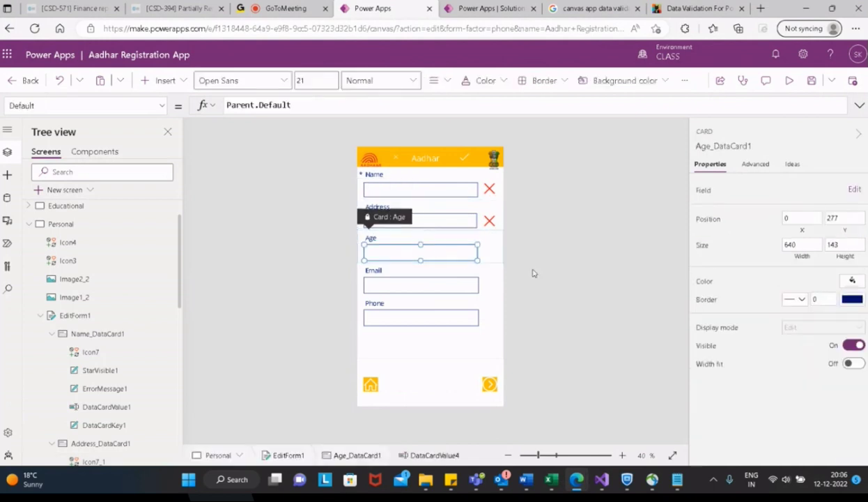
{"action": "key", "text": "ctrl+v"}
{"action": "left_click", "coordinate": [466, 298]}
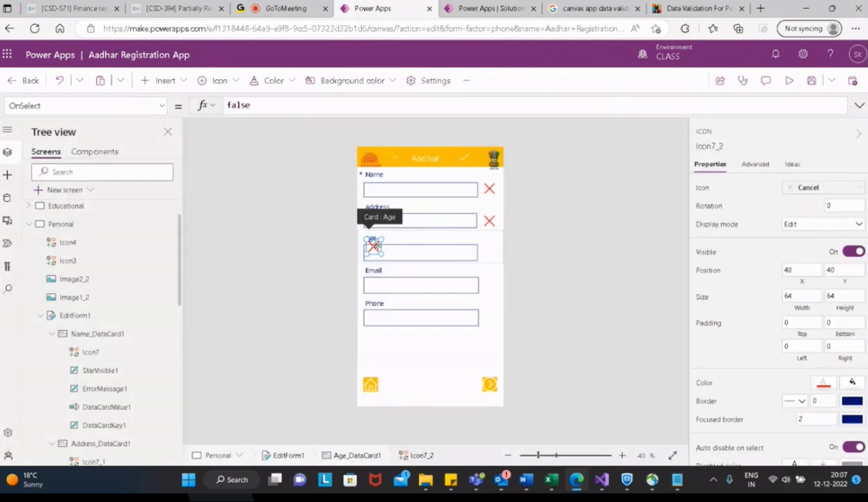
{"action": "left_click_drag", "start_coordinate": [367, 240], "coordinate": [492, 253]}
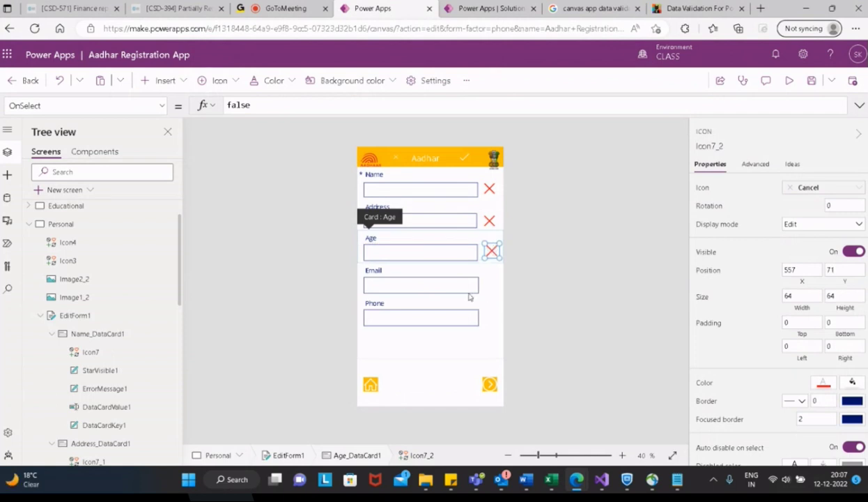
Step: Paste the icon into the Email card, unlocking the card, and place it beside the Email input at about X 560, Y 66
{"action": "left_click", "coordinate": [437, 279]}
{"action": "left_click", "coordinate": [437, 279]}
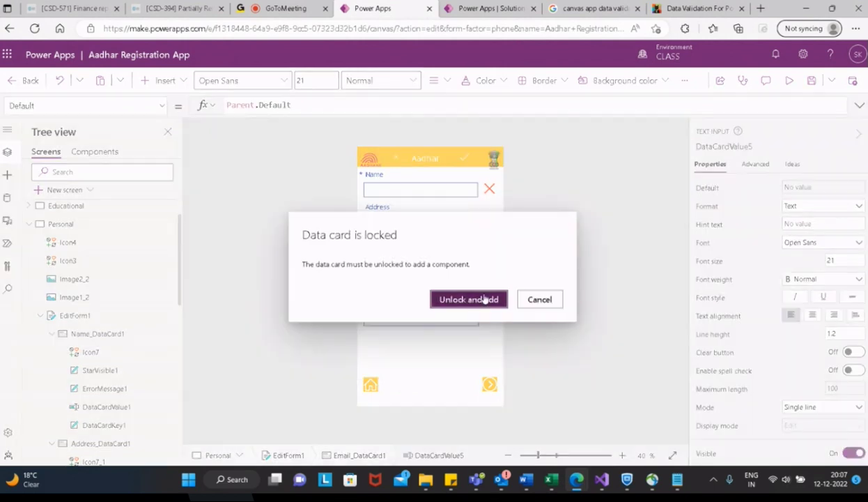
{"action": "left_click", "coordinate": [471, 301]}
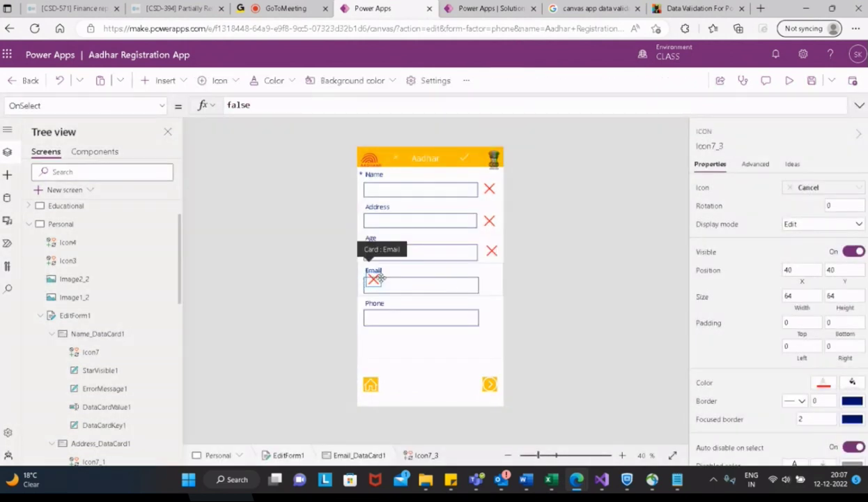
{"action": "left_click_drag", "start_coordinate": [375, 282], "coordinate": [494, 283]}
Step: Paste the icon into the Phone card, unlocking the card, and place it beside the Phone input at about X 557, Y 58
{"action": "left_click", "coordinate": [453, 320]}
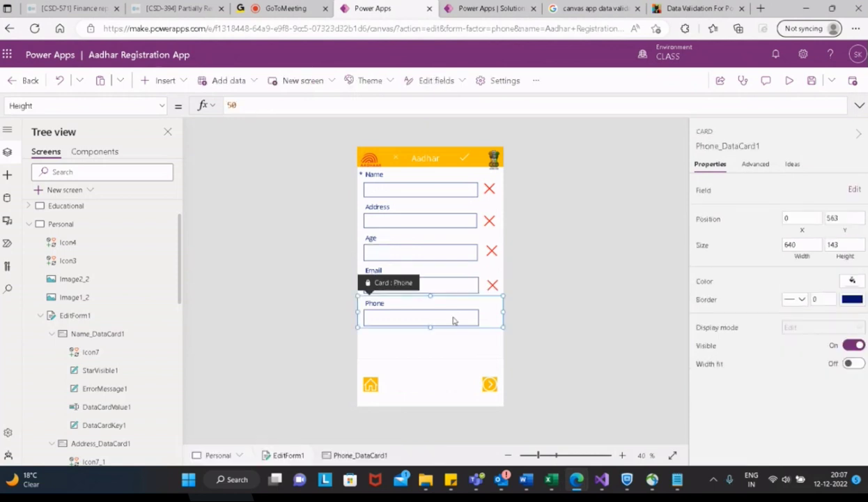
{"action": "left_click", "coordinate": [452, 318]}
{"action": "key", "text": "ctrl+v"}
{"action": "left_click", "coordinate": [456, 300]}
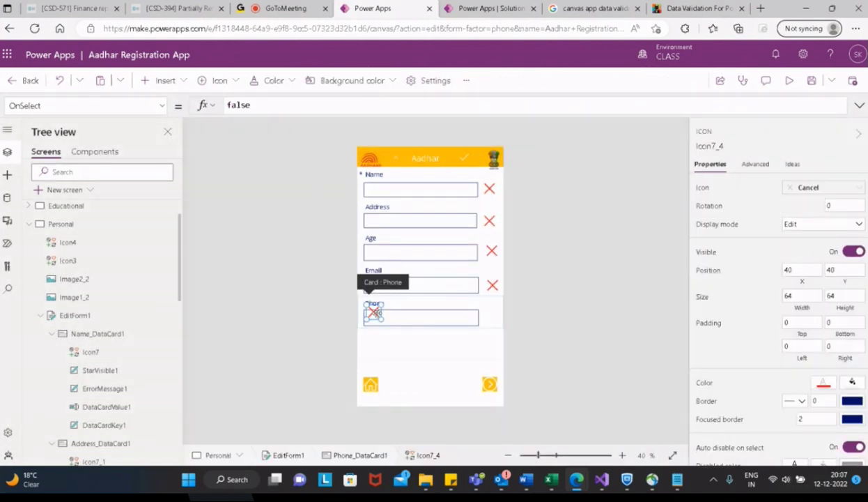
{"action": "left_click_drag", "start_coordinate": [373, 310], "coordinate": [492, 314]}
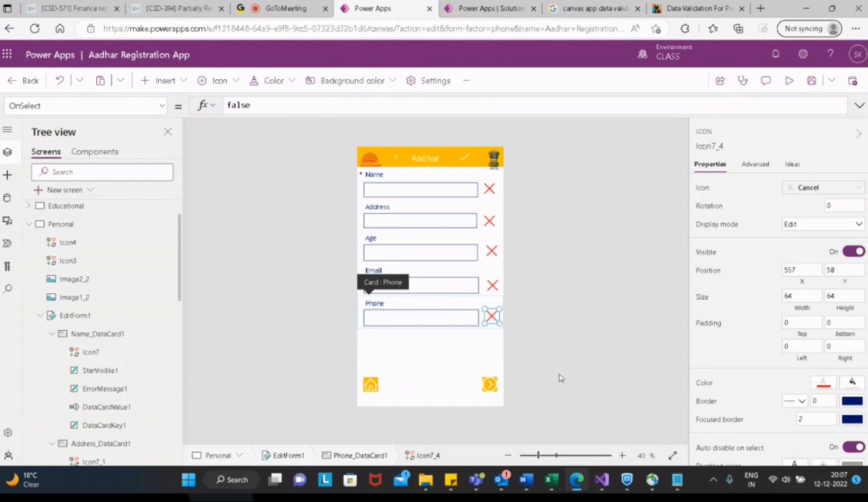
Step: Try to make the Address icon's Icon formula test DataCardValue2.Text
{"action": "left_click", "coordinate": [490, 223]}
{"action": "left_click", "coordinate": [489, 222]}
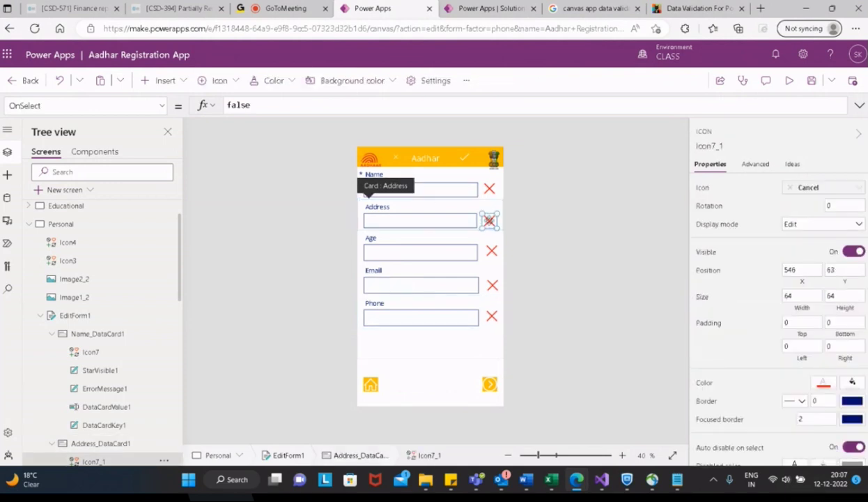
{"action": "left_click", "coordinate": [162, 105]}
{"action": "left_click", "coordinate": [31, 207]}
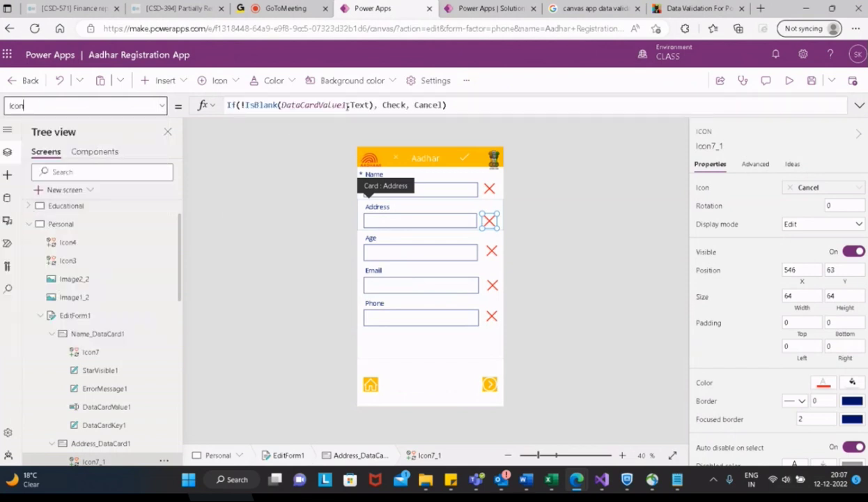
{"action": "left_click", "coordinate": [346, 106]}
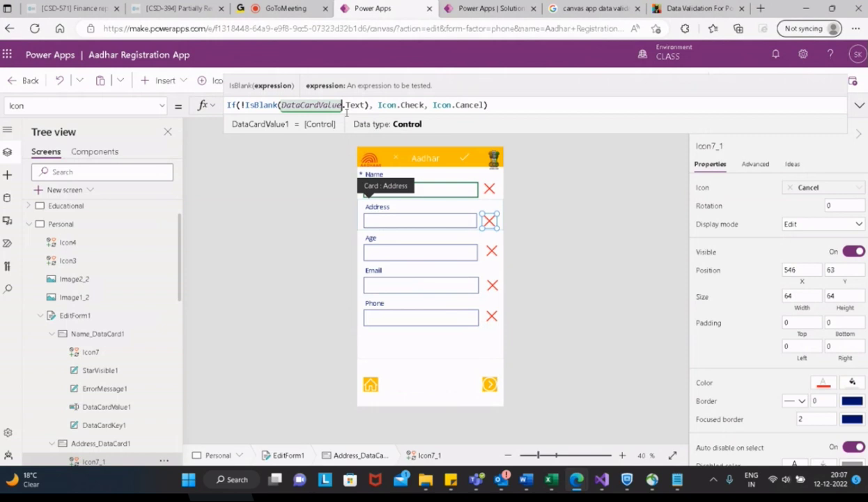
{"action": "type", "text": "2"}
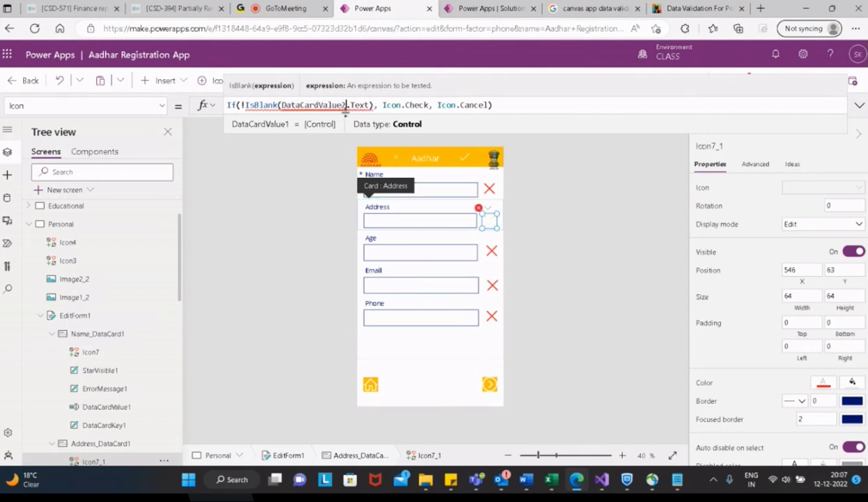
Step: Try to make the Age icon's Icon formula test DataCardValue3.Text
{"action": "left_click", "coordinate": [490, 251]}
{"action": "left_click", "coordinate": [490, 253]}
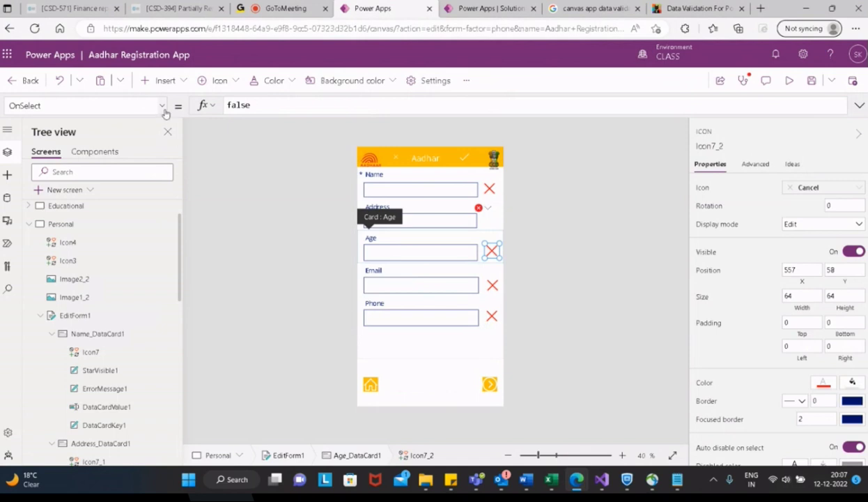
{"action": "left_click", "coordinate": [164, 110]}
{"action": "left_click", "coordinate": [30, 206]}
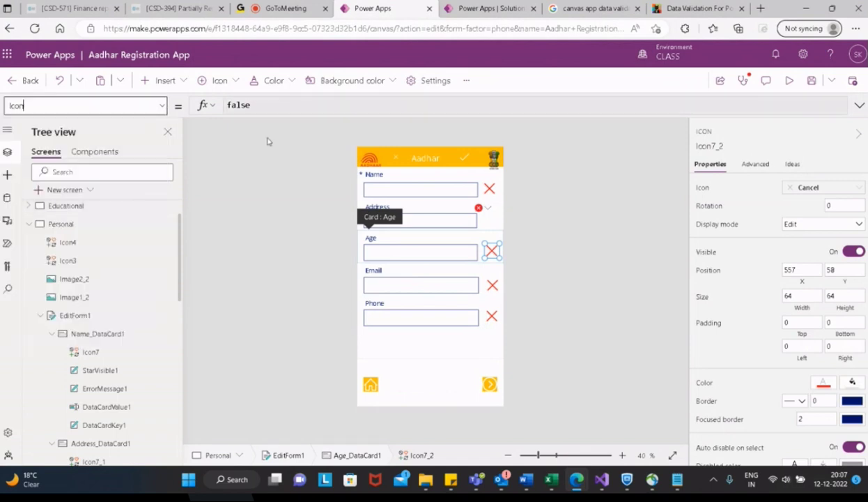
{"action": "left_click", "coordinate": [344, 105]}
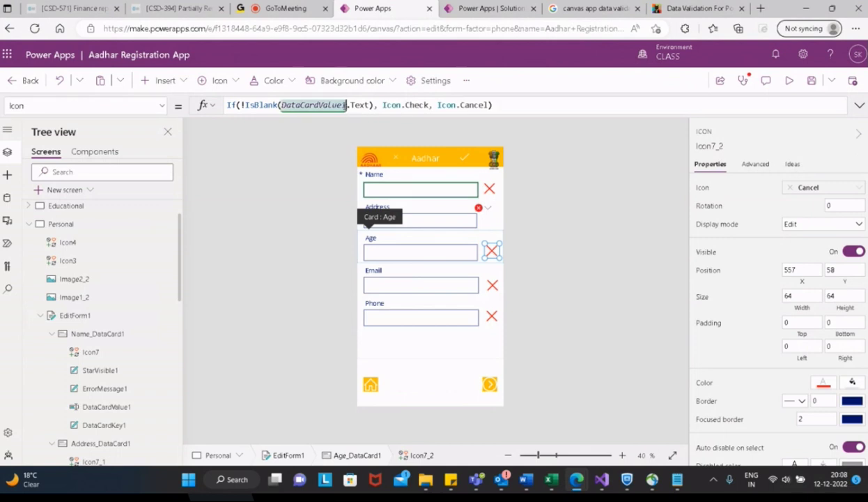
{"action": "key", "text": "BackSpace"}
{"action": "type", "text": "3"}
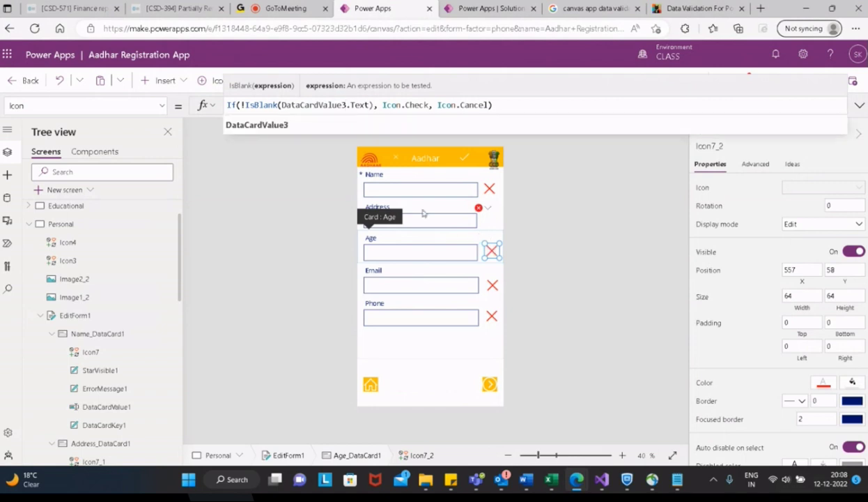
Step: Find the Address input's control name and set the Address icon's Icon formula to If(!IsBlank(DataCardValue3.Text), Icon.Check, Icon.Cancel)
{"action": "left_click", "coordinate": [486, 218]}
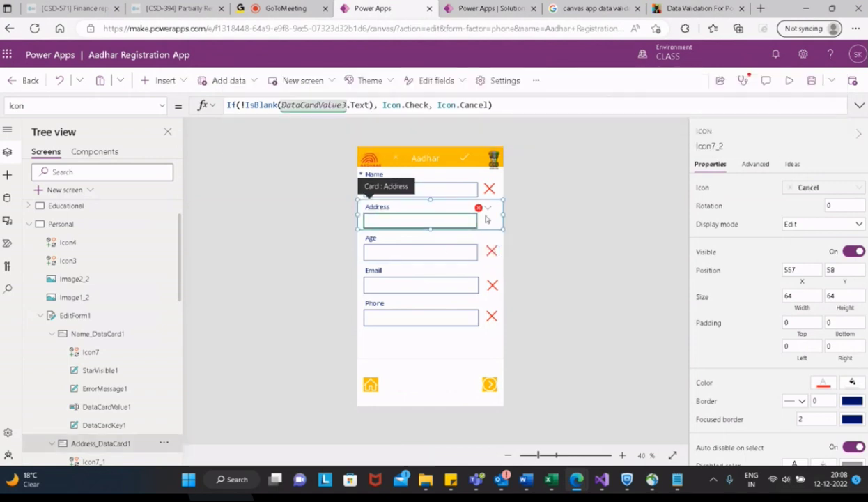
{"action": "left_click", "coordinate": [489, 218]}
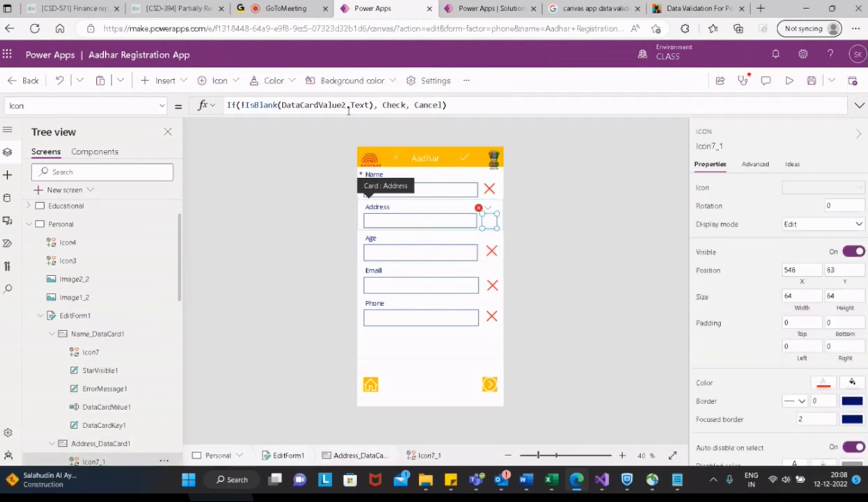
{"action": "left_click", "coordinate": [490, 189]}
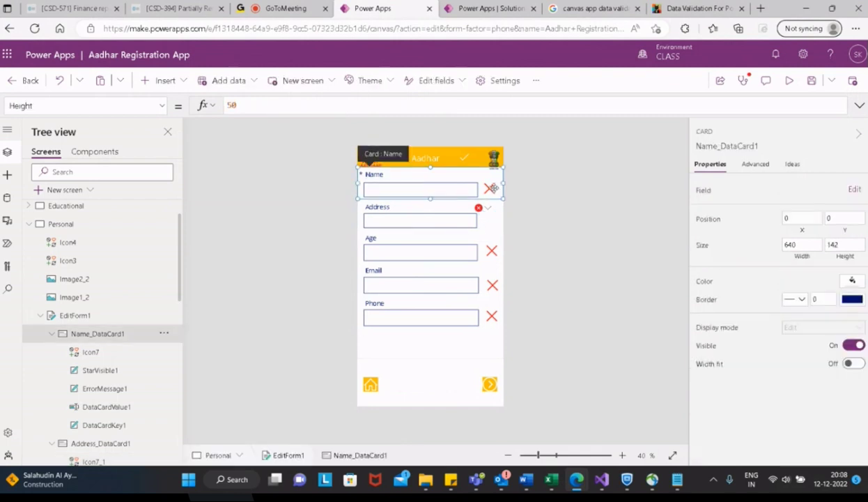
{"action": "left_click", "coordinate": [490, 189]}
{"action": "left_click", "coordinate": [492, 222]}
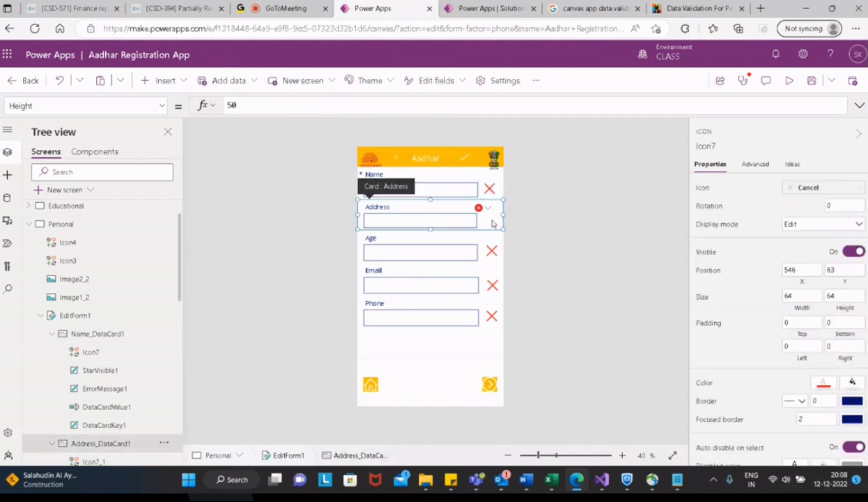
{"action": "left_click", "coordinate": [492, 220]}
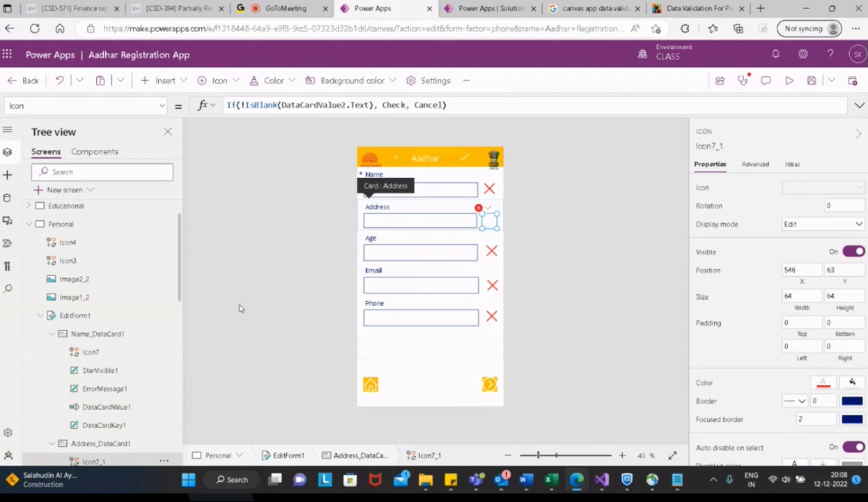
{"action": "left_click_drag", "start_coordinate": [181, 293], "coordinate": [176, 376]}
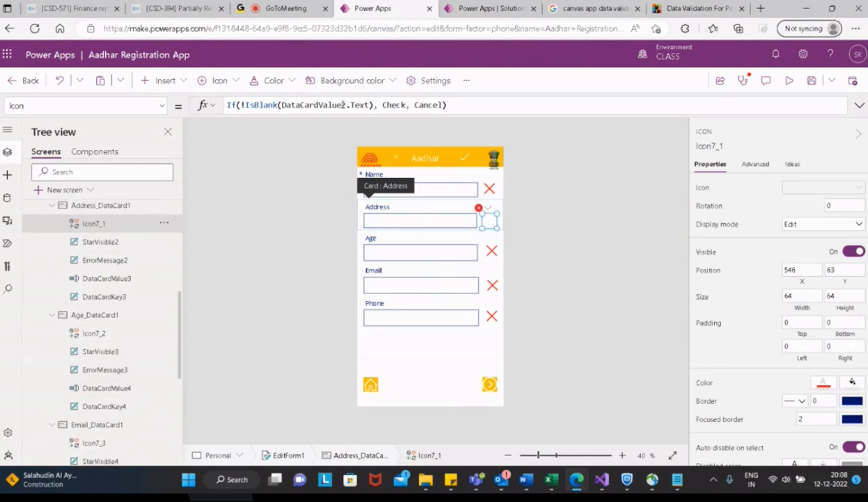
{"action": "left_click", "coordinate": [343, 104]}
{"action": "key", "text": "BackSpace"}
{"action": "type", "text": "3"}
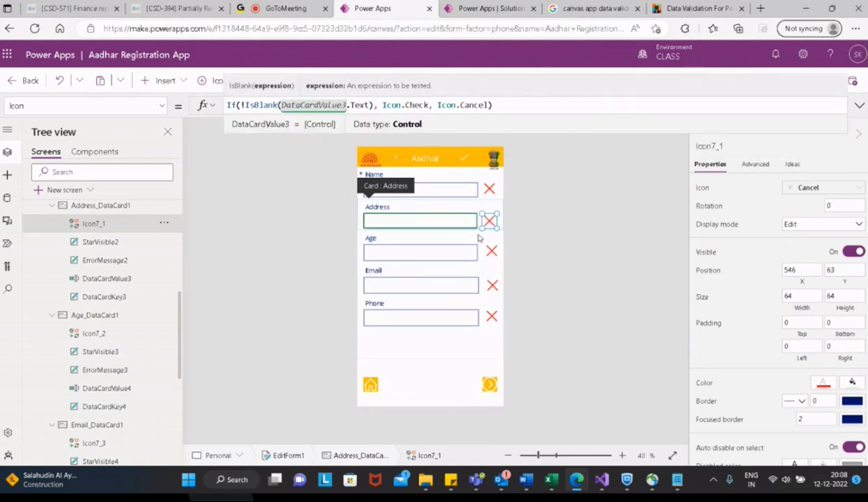
Step: Set the Age icon's Icon formula to If(!IsBlank(DataCardValue4.Text), Icon.Check, Icon.Cancel)
{"action": "left_click", "coordinate": [492, 251]}
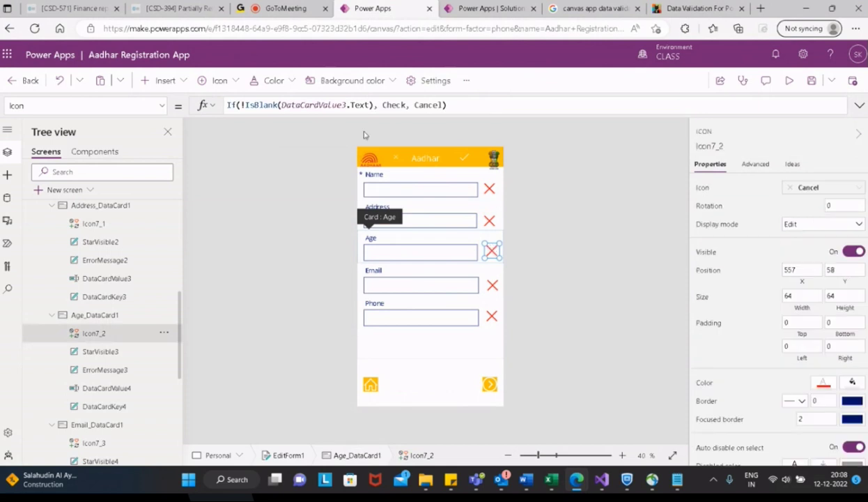
{"action": "left_click", "coordinate": [346, 105]}
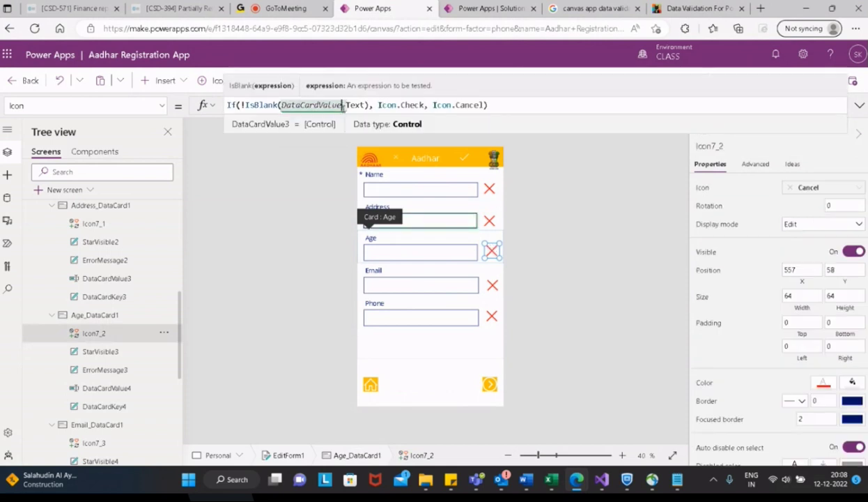
{"action": "type", "text": "4"}
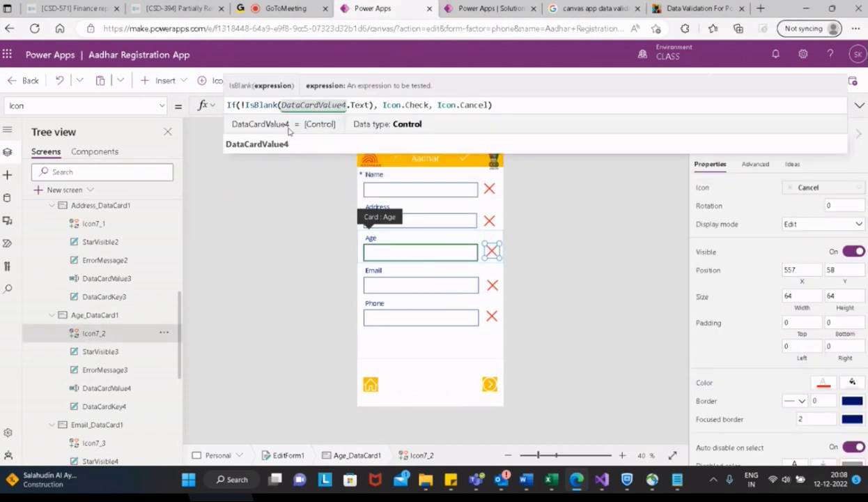
{"action": "left_click", "coordinate": [285, 137]}
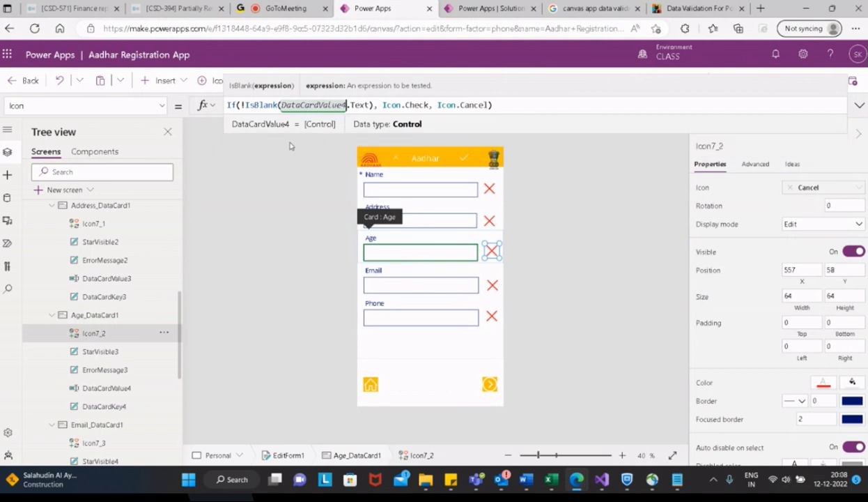
Step: Set the Email icon's Icon formula to If(!IsBlank(DataCardValue5.Text), Icon.Check, Icon.Cancel)
{"action": "left_click", "coordinate": [492, 285]}
{"action": "left_click", "coordinate": [492, 285]}
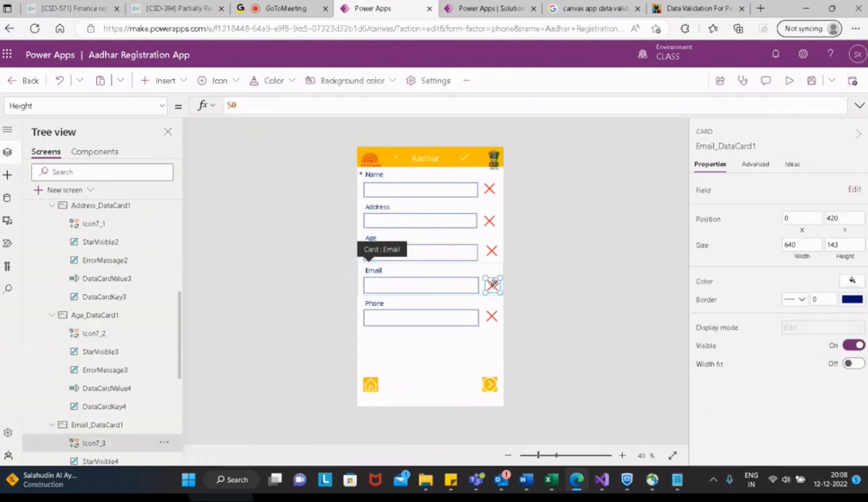
{"action": "left_click", "coordinate": [115, 105]}
{"action": "left_click", "coordinate": [163, 108]}
{"action": "left_click", "coordinate": [163, 108]}
{"action": "left_click", "coordinate": [163, 108]}
{"action": "left_click", "coordinate": [16, 208]}
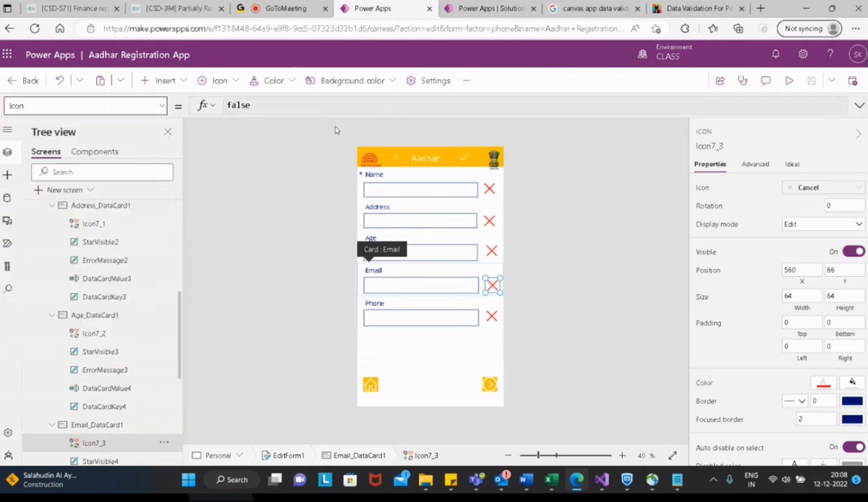
{"action": "left_click", "coordinate": [347, 105]}
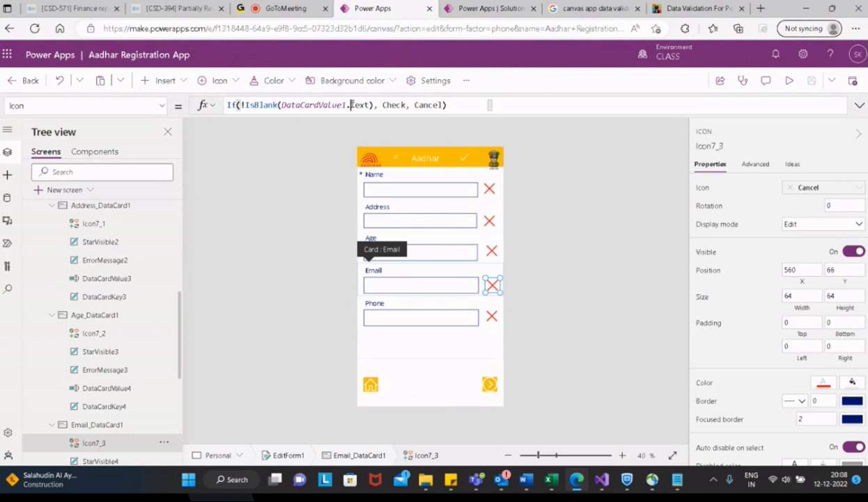
{"action": "key", "text": "ctrl+a"}
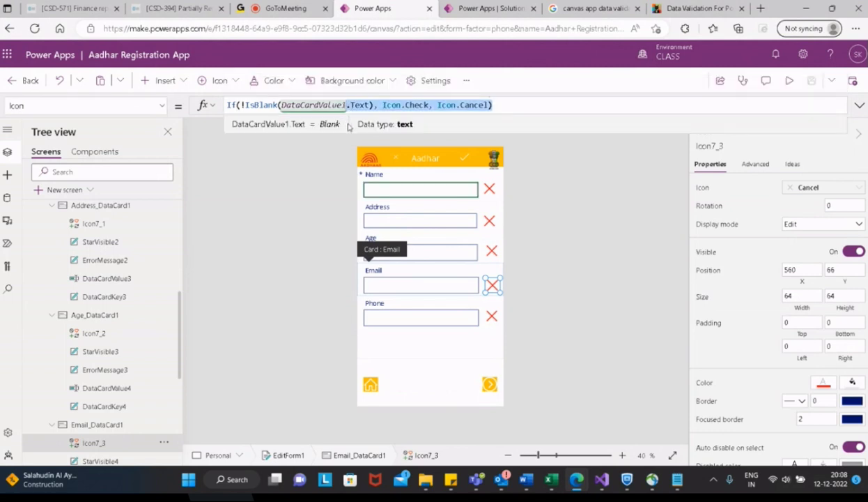
{"action": "left_click", "coordinate": [346, 104]}
{"action": "key", "text": "BackSpace"}
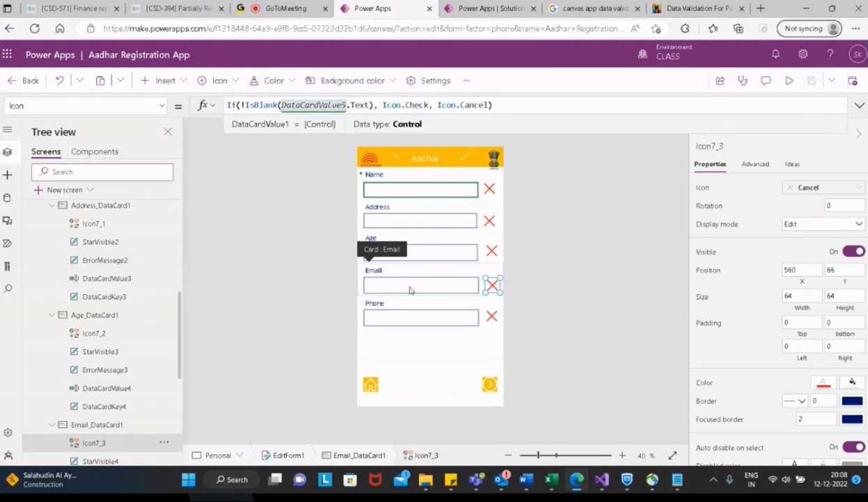
{"action": "type", "text": "5"}
Step: Set the Phone icon's Icon formula to If(!IsBlank(DataCardValue6.Text), Icon.Check, Icon.Cancel), and deselect the icon
{"action": "left_click", "coordinate": [491, 319]}
{"action": "left_click", "coordinate": [491, 318]}
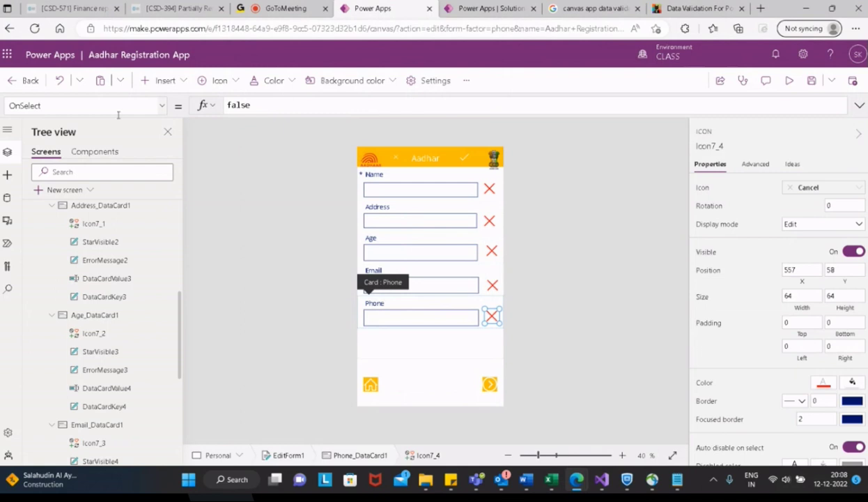
{"action": "left_click", "coordinate": [162, 110]}
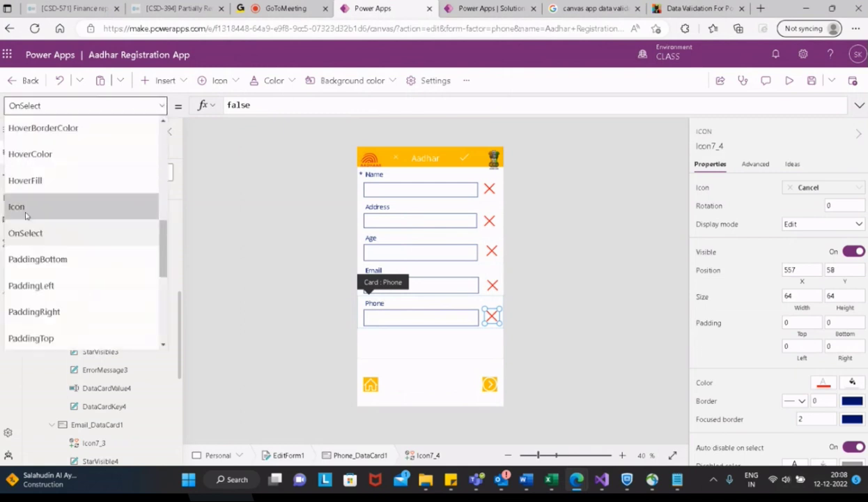
{"action": "left_click", "coordinate": [28, 209]}
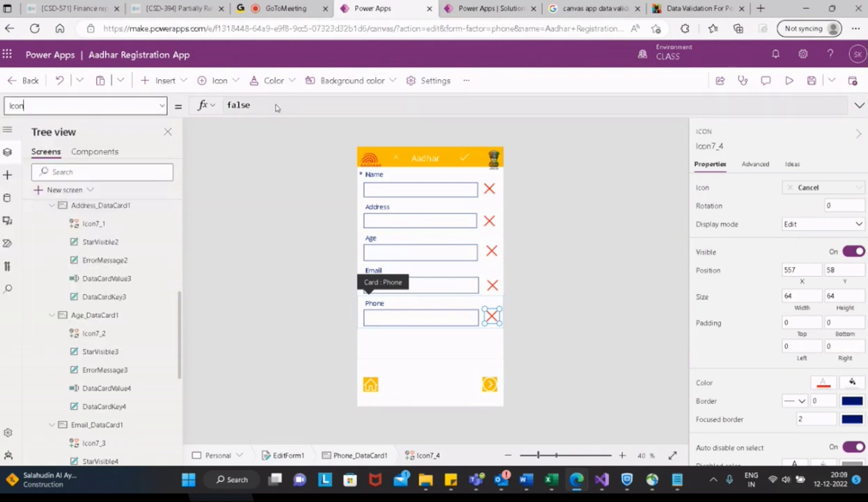
{"action": "double_click", "coordinate": [336, 104]}
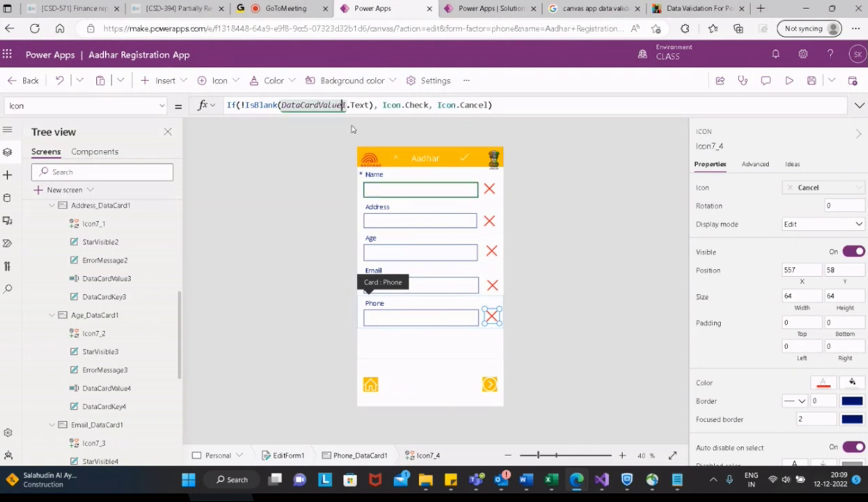
{"action": "key", "text": "BackSpace"}
{"action": "type", "text": "6"}
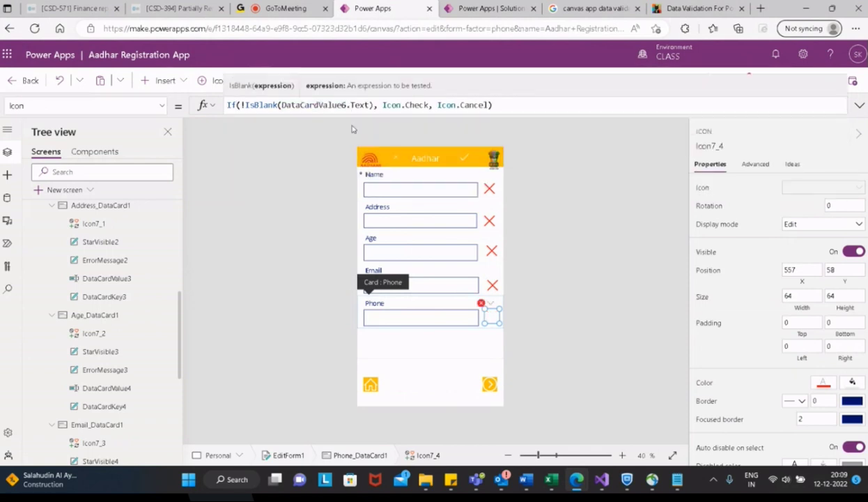
{"action": "left_click", "coordinate": [620, 196]}
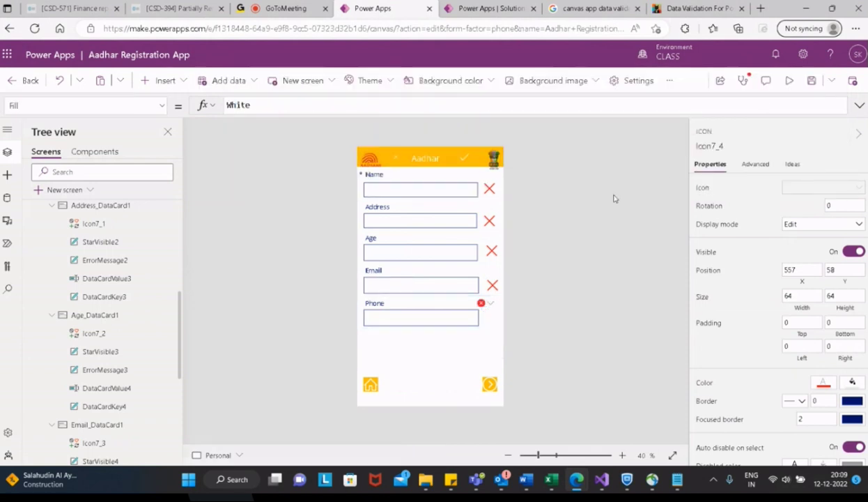
Step: Set the Phone icon's Icon formula to If(!IsBlank(DataCardValue7.Text), Icon.Check, Icon.Cancel), and deselect the icon
{"action": "left_click", "coordinate": [492, 316]}
{"action": "left_click", "coordinate": [491, 315]}
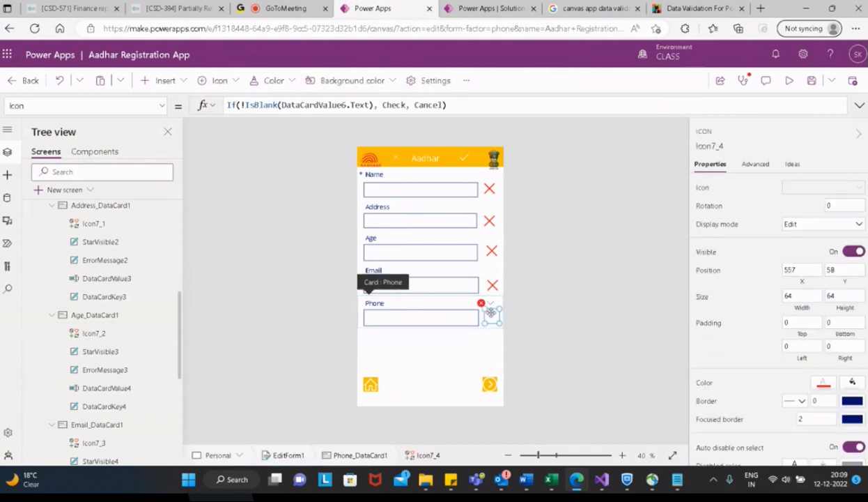
{"action": "scroll", "coordinate": [165, 352], "scroll_direction": "down", "scroll_amount": 3}
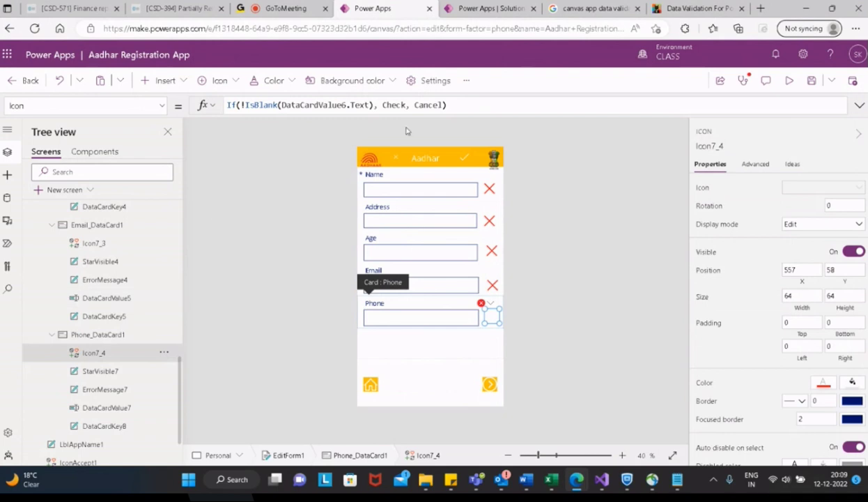
{"action": "left_click", "coordinate": [345, 103]}
{"action": "key", "text": "ctrl+a"}
{"action": "type", "text": "If(!IsBlank(DataCardValue.Text), Icon.Check, Icon.Cancel)"}
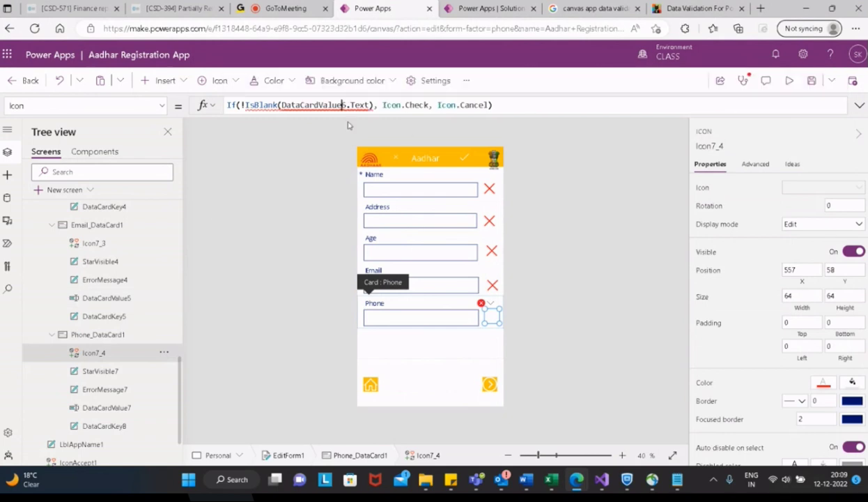
{"action": "type", "text": "7"}
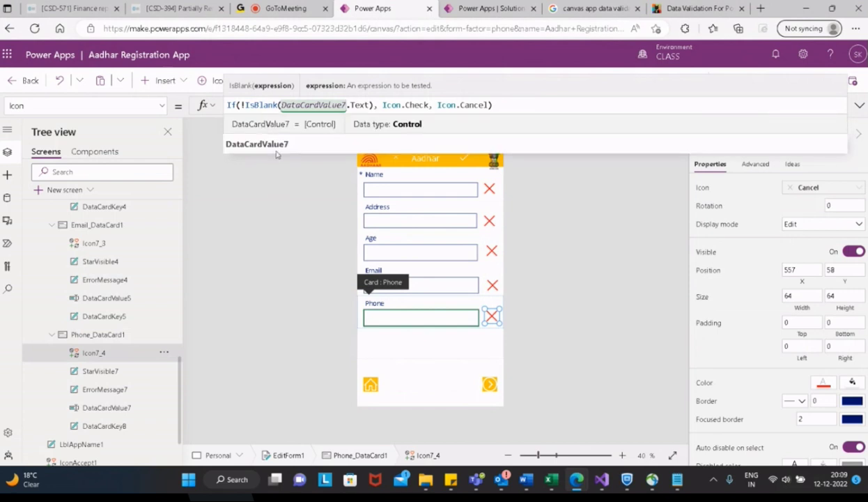
{"action": "left_click", "coordinate": [248, 221]}
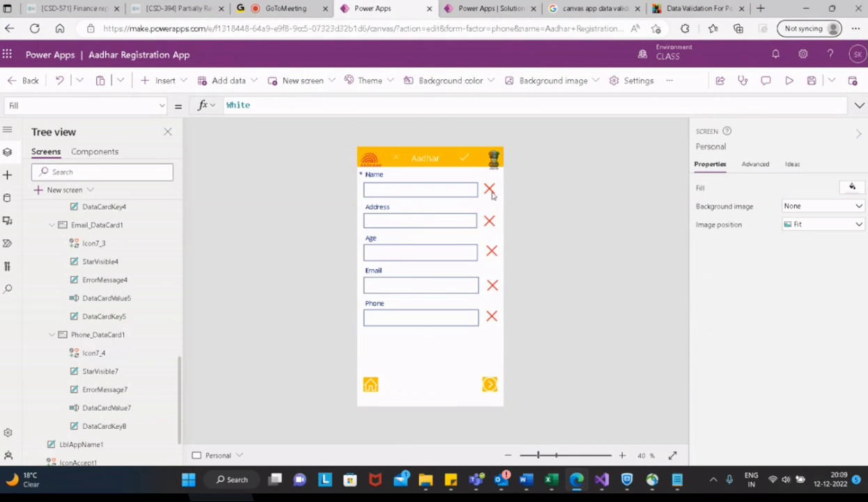
Step: Check the validation icons by selecting the Name, Address, Age, Email and Phone cards in turn
{"action": "left_click", "coordinate": [492, 195]}
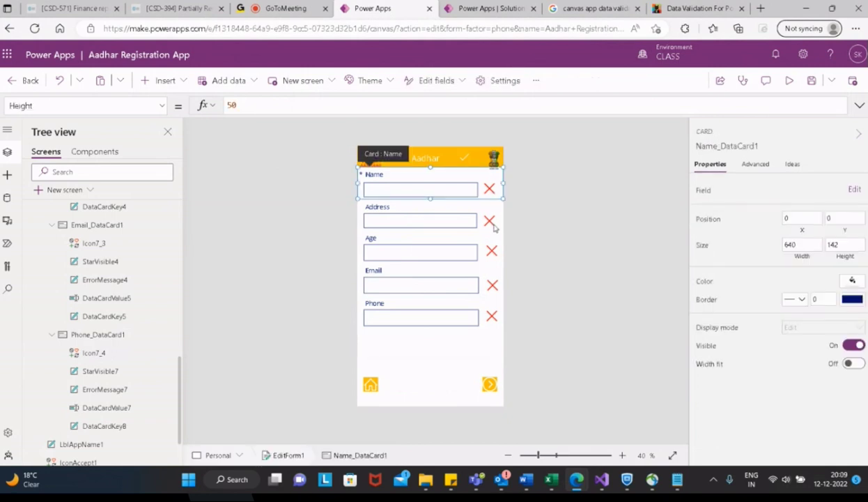
{"action": "left_click", "coordinate": [492, 226]}
{"action": "left_click", "coordinate": [492, 255]}
{"action": "left_click", "coordinate": [492, 286]}
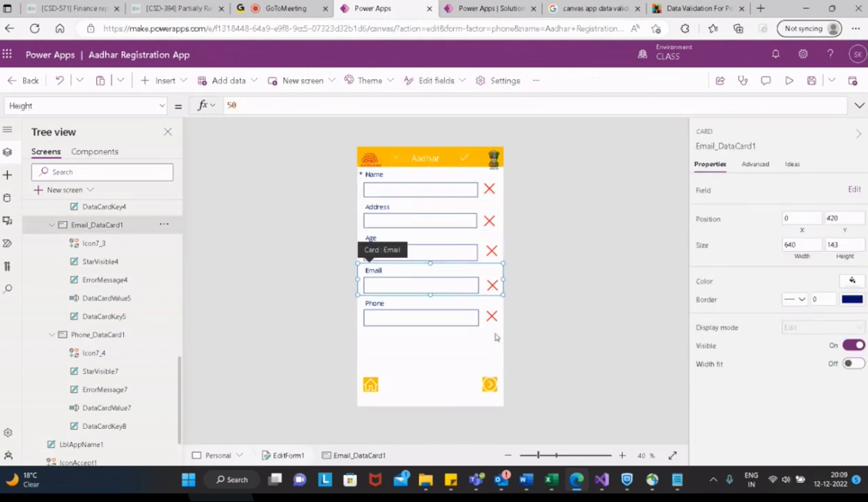
{"action": "left_click", "coordinate": [492, 322]}
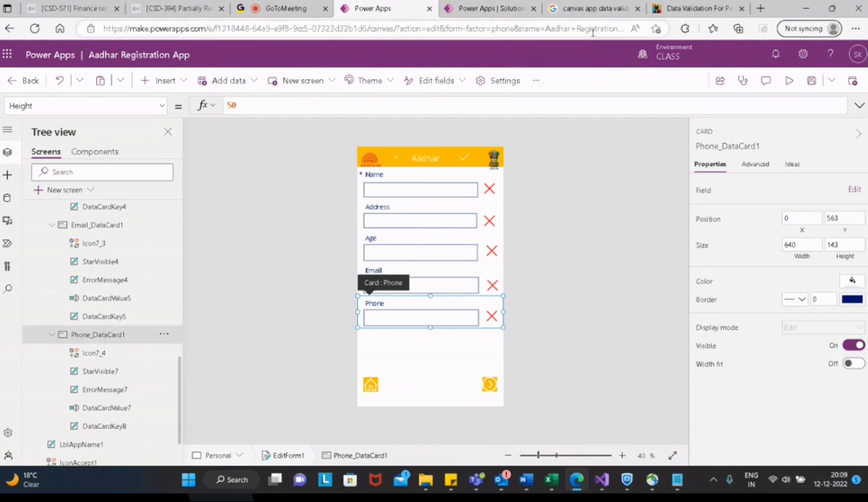
Step: Switch to the Data Validation For Power Apps Forms article and skim it from the comments back to the introduction
{"action": "left_click", "coordinate": [696, 8]}
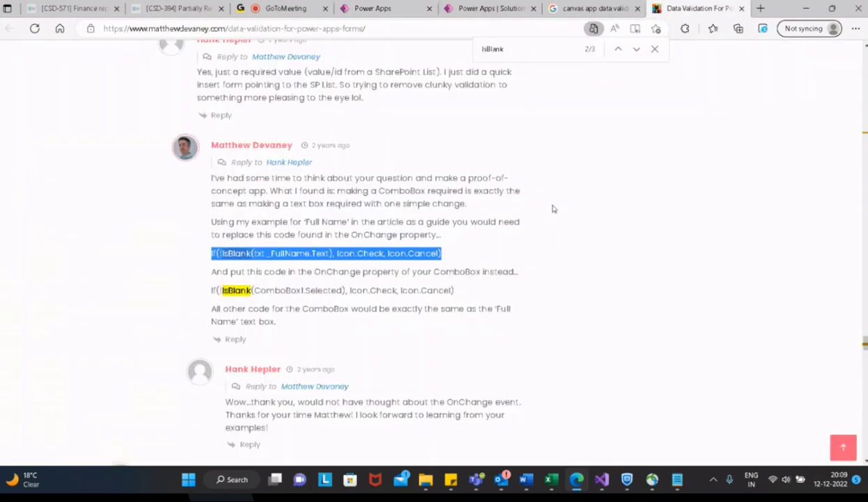
{"action": "scroll", "coordinate": [553, 209], "scroll_direction": "up", "scroll_amount": 5}
{"action": "scroll", "coordinate": [557, 216], "scroll_direction": "down", "scroll_amount": 15}
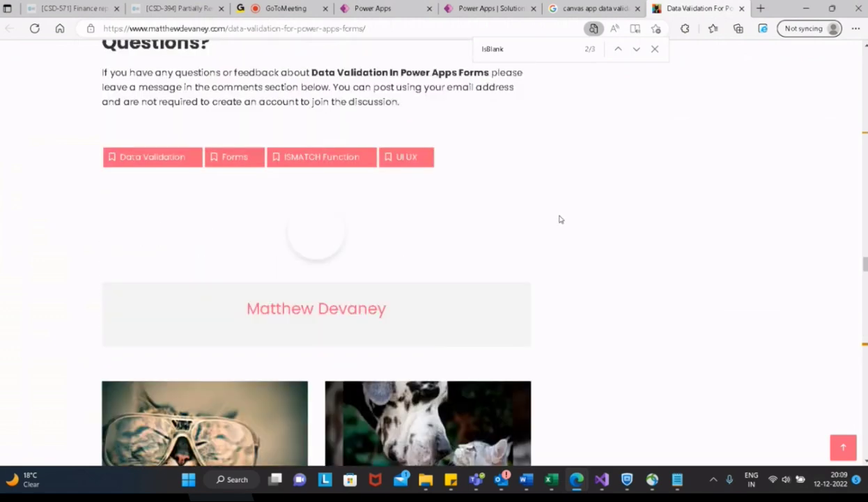
{"action": "scroll", "coordinate": [593, 237], "scroll_direction": "down", "scroll_amount": 10}
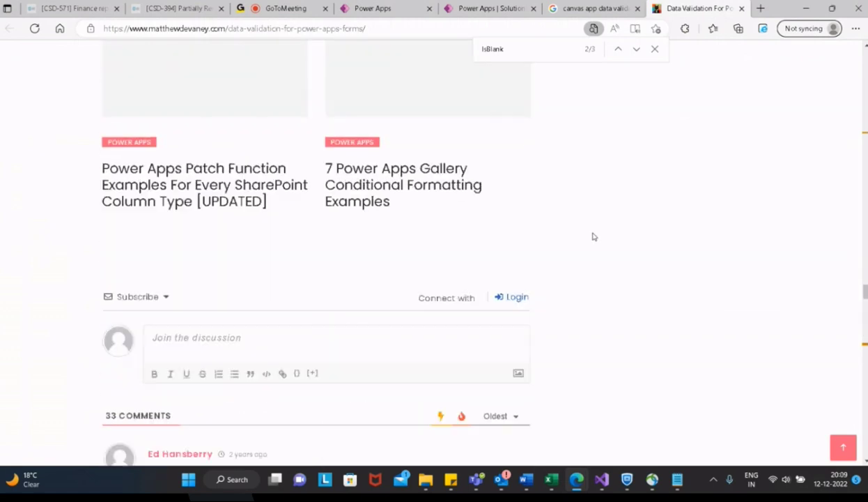
{"action": "scroll", "coordinate": [591, 239], "scroll_direction": "up", "scroll_amount": 5}
{"action": "scroll", "coordinate": [590, 241], "scroll_direction": "up", "scroll_amount": 20}
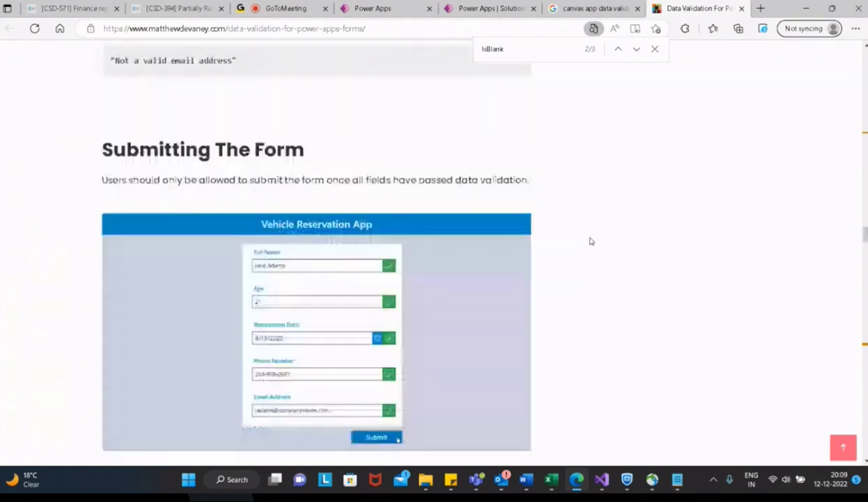
{"action": "scroll", "coordinate": [590, 241], "scroll_direction": "up", "scroll_amount": 20}
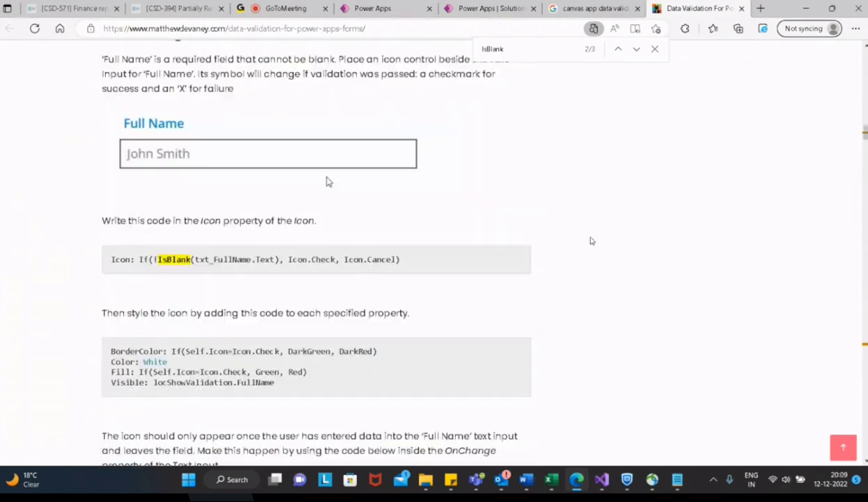
{"action": "scroll", "coordinate": [591, 240], "scroll_direction": "up", "scroll_amount": 10}
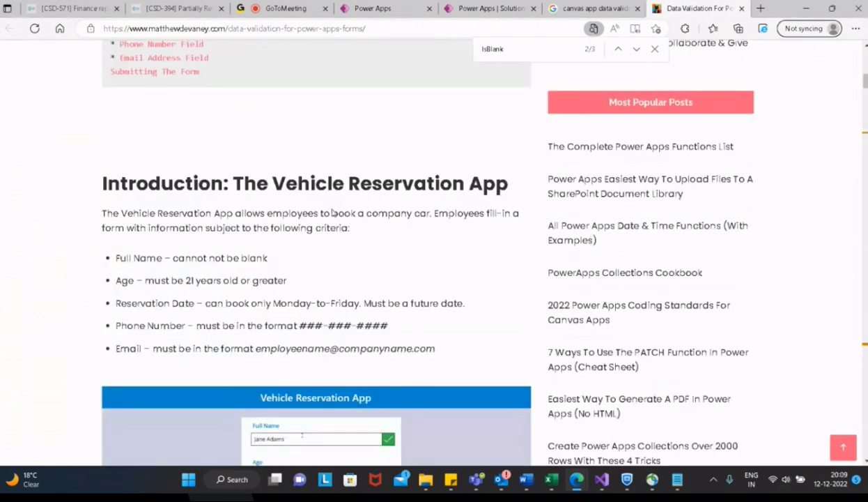
Step: Copy the data validation article's web address and send it to everyone in the GoToMeeting chat
{"action": "left_click", "coordinate": [382, 28]}
{"action": "key", "text": "ctrl+c"}
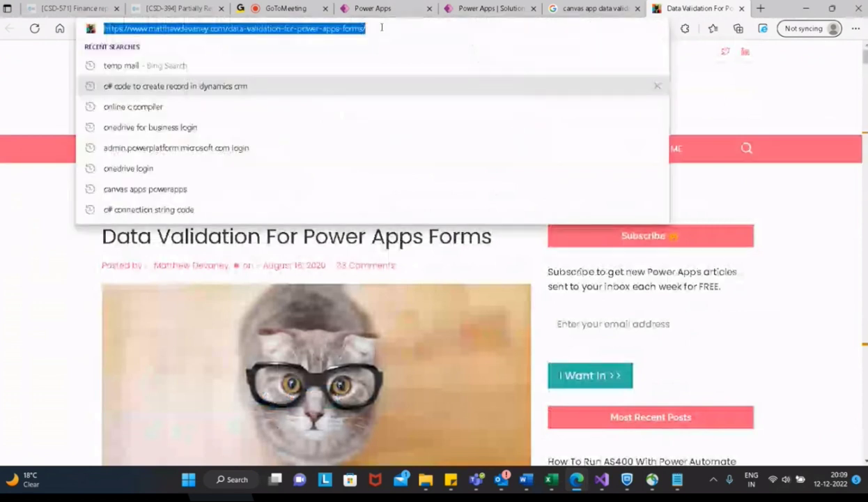
{"action": "left_click", "coordinate": [283, 9]}
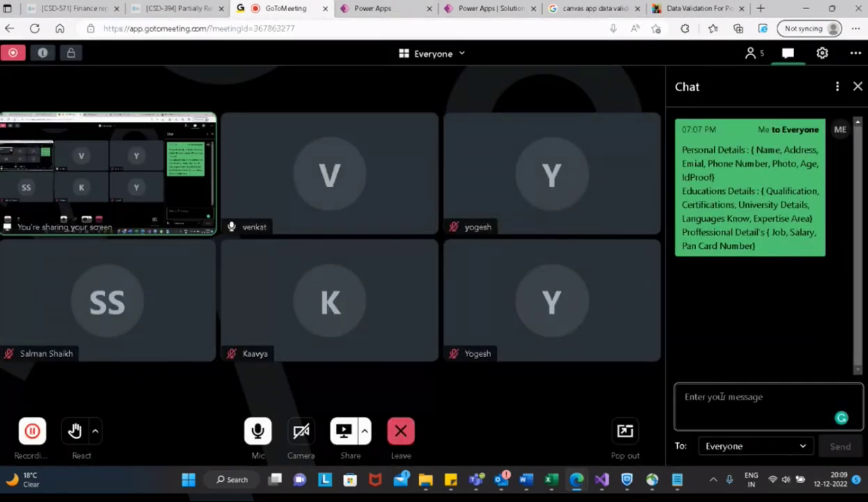
{"action": "left_click", "coordinate": [721, 396]}
{"action": "key", "text": "ctrl+v"}
{"action": "key", "text": "Return"}
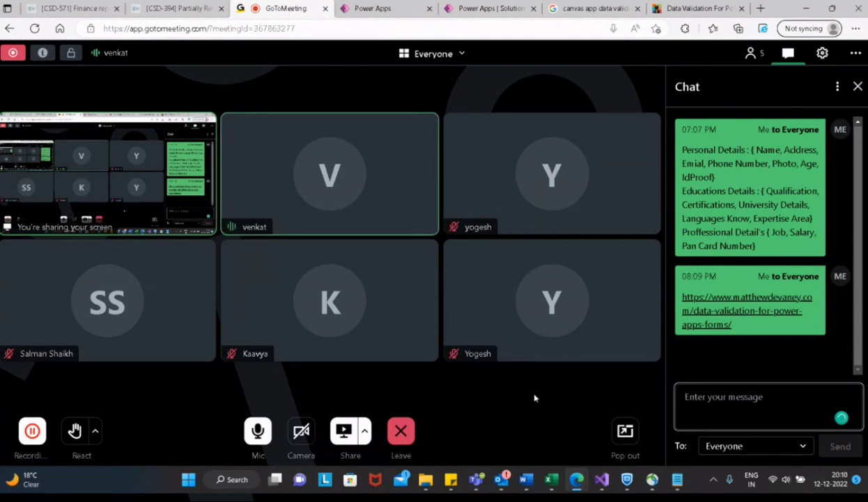
Step: Return to Power Apps, review the Name icon's Color formula and the Address icon's Icon formula, and save the app
{"action": "mouse_move", "coordinate": [688, 8]}
{"action": "left_click", "coordinate": [379, 9]}
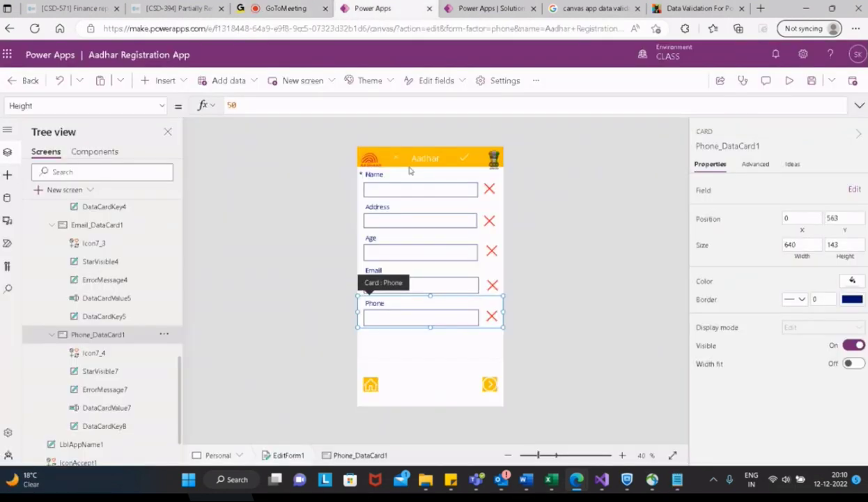
{"action": "left_click", "coordinate": [490, 191]}
{"action": "left_click", "coordinate": [490, 189]}
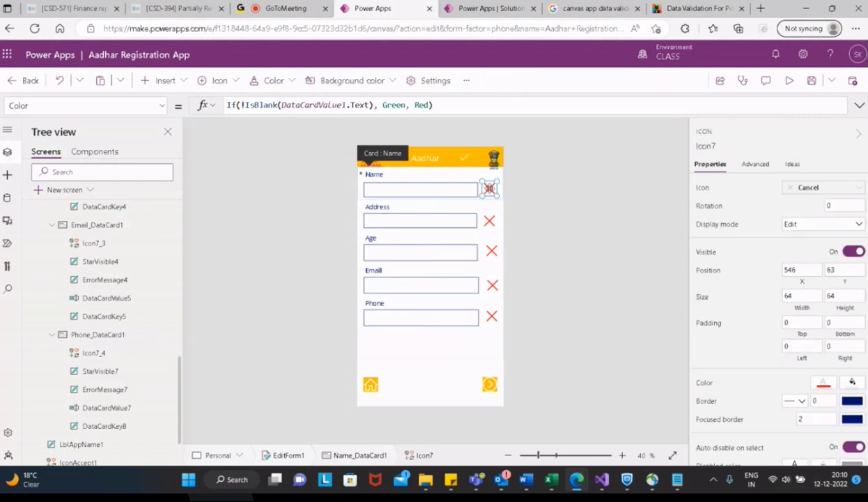
{"action": "double_click", "coordinate": [315, 105]}
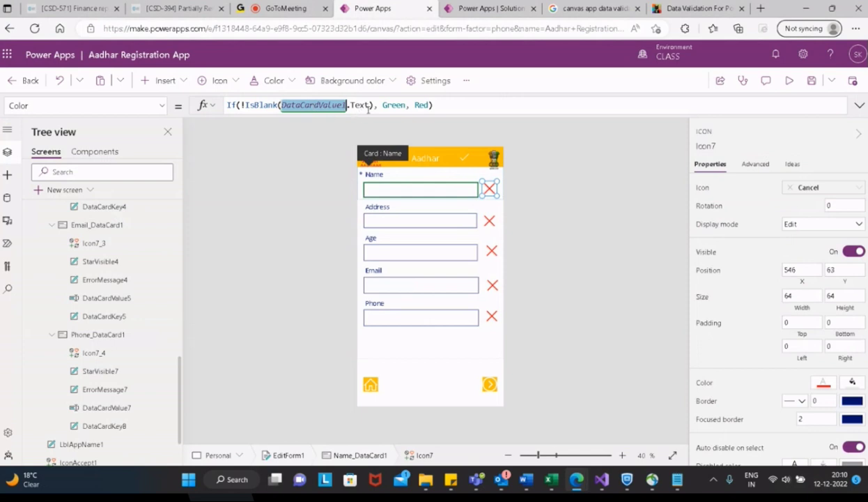
{"action": "left_click", "coordinate": [490, 223]}
{"action": "left_click", "coordinate": [489, 222]}
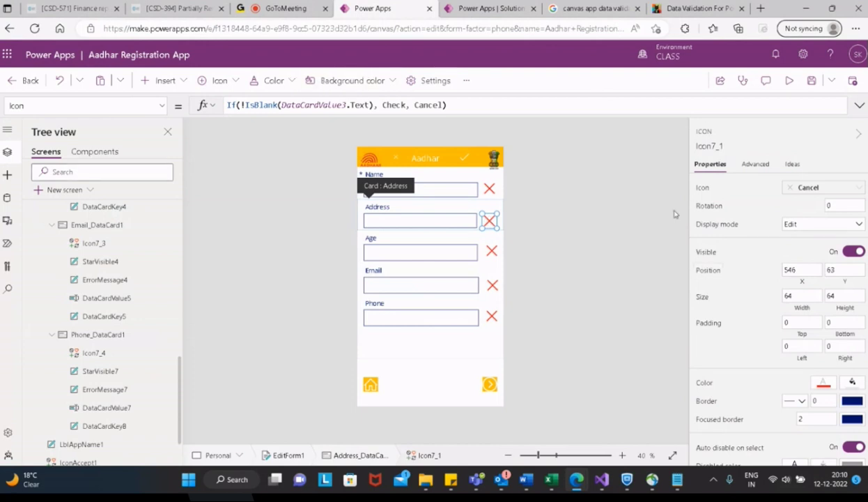
{"action": "left_click", "coordinate": [812, 80]}
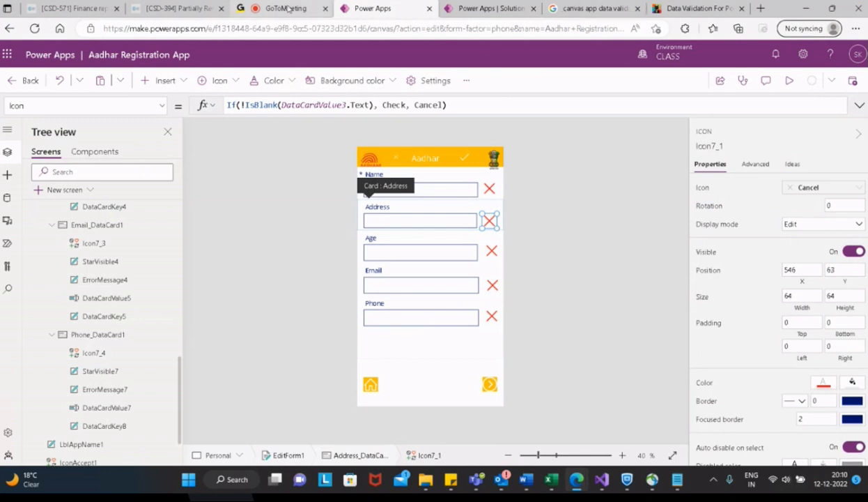
{"action": "left_click", "coordinate": [288, 9]}
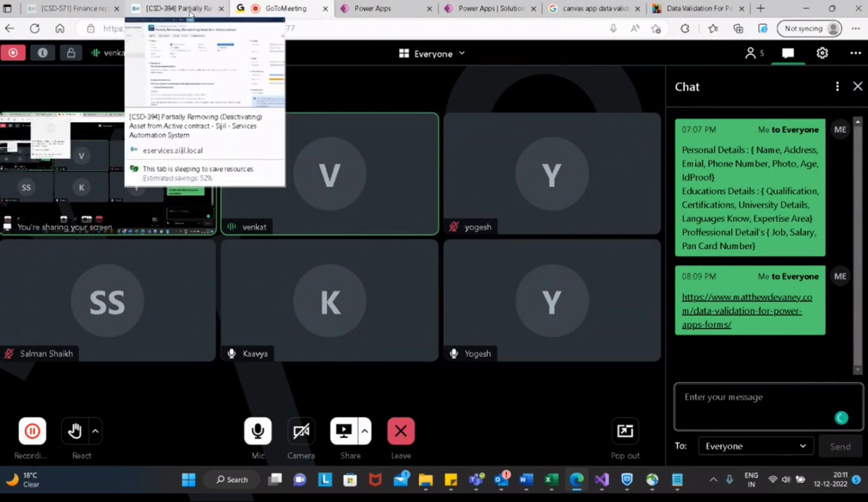
{"action": "mouse_move", "coordinate": [420, 141]}
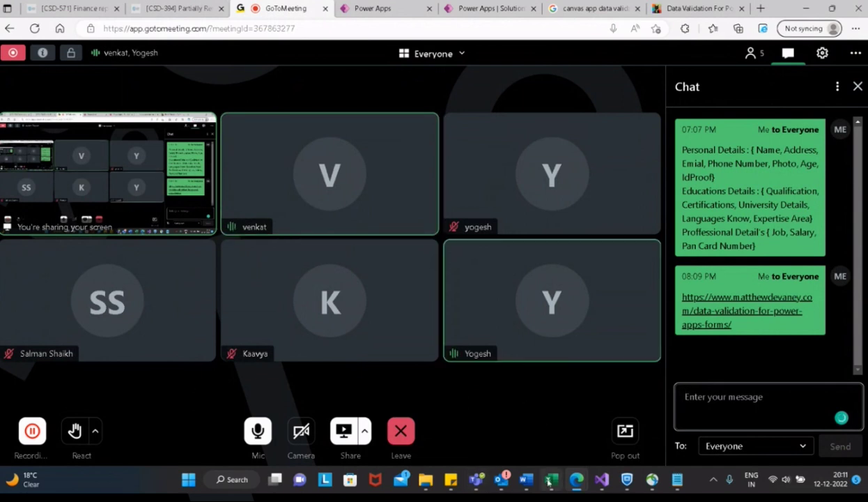
Step: Switch to the MS CRM Labs and Content notes in Notepad and skim the entries from Day 25 back to Day 21
{"action": "left_click", "coordinate": [678, 486]}
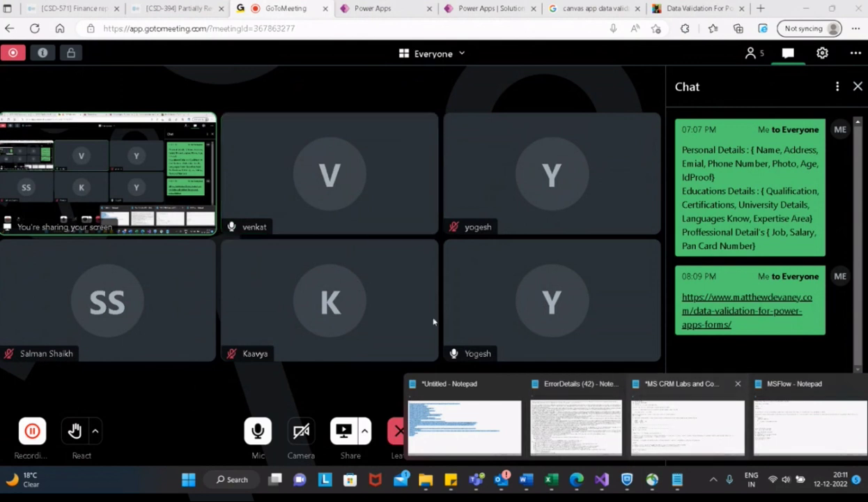
{"action": "left_click", "coordinate": [687, 425]}
{"action": "scroll", "coordinate": [440, 317], "scroll_direction": "up", "scroll_amount": 8}
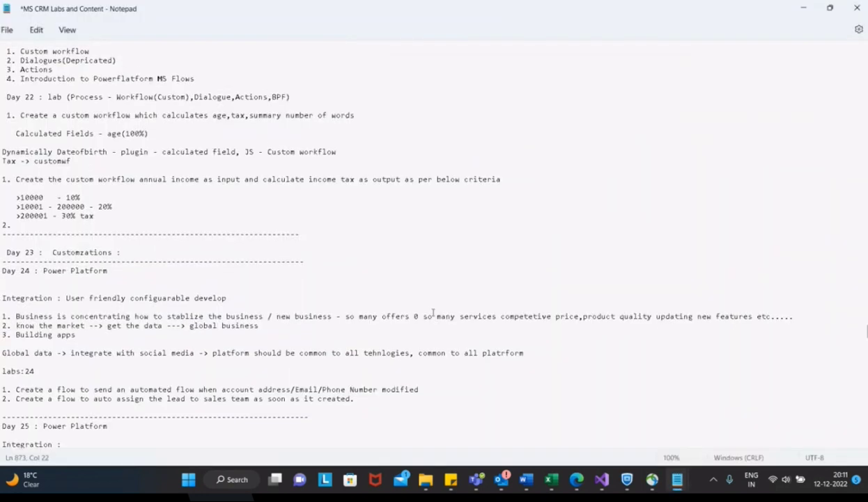
{"action": "scroll", "coordinate": [488, 310], "scroll_direction": "up", "scroll_amount": 2}
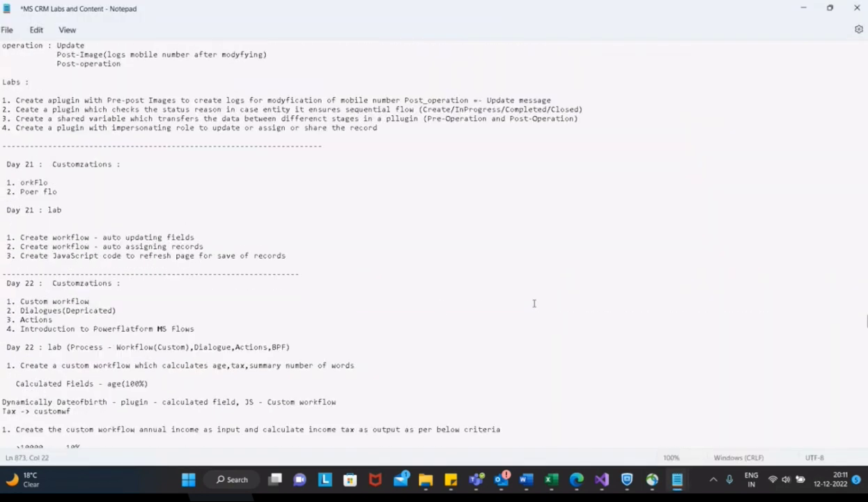
Step: Search the notes from the beginning for "relationship", looking for further matches both forward and backward
{"action": "key", "text": "ctrl+Home"}
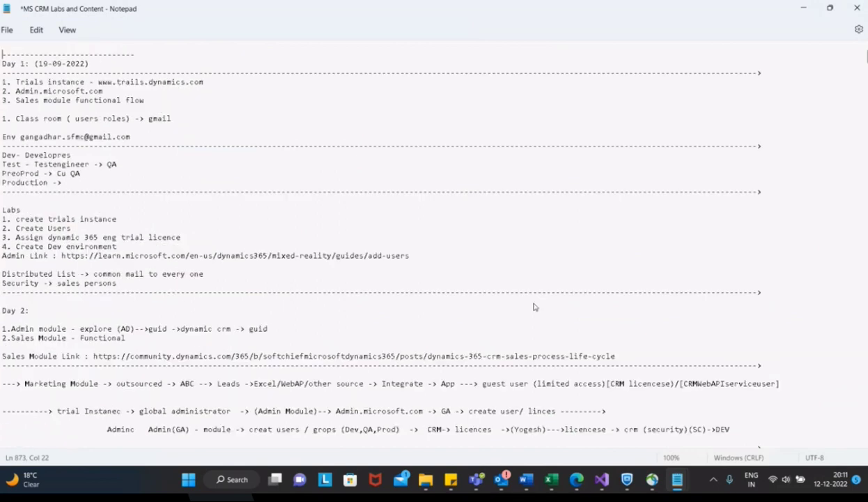
{"action": "key", "text": "ctrl+f"}
{"action": "type", "text": "r"}
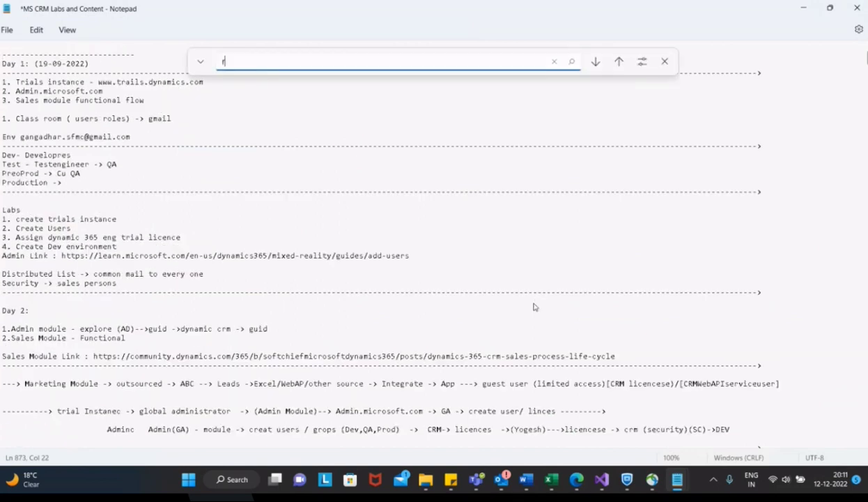
{"action": "type", "text": "elationship"}
{"action": "left_click", "coordinate": [596, 67]}
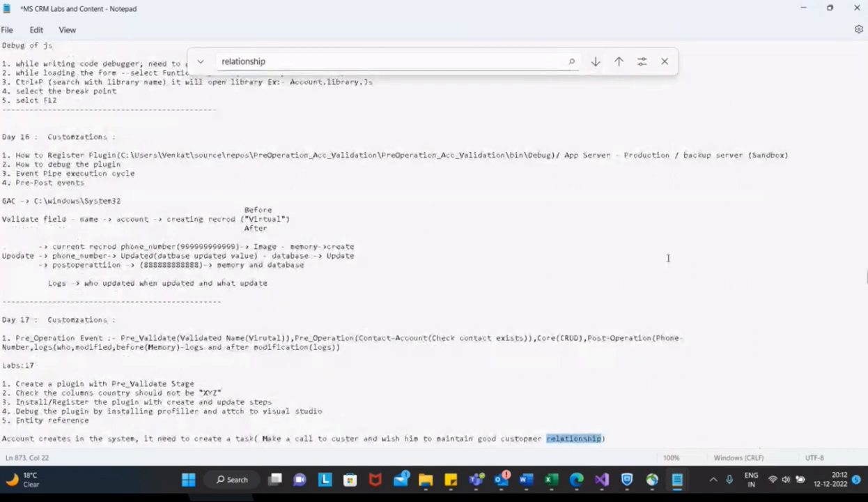
{"action": "scroll", "coordinate": [667, 258], "scroll_direction": "down", "scroll_amount": 4}
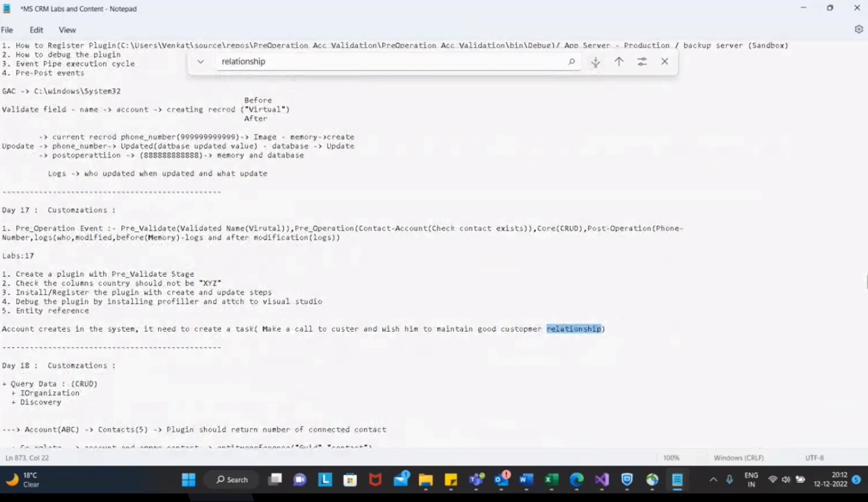
{"action": "left_click", "coordinate": [595, 66]}
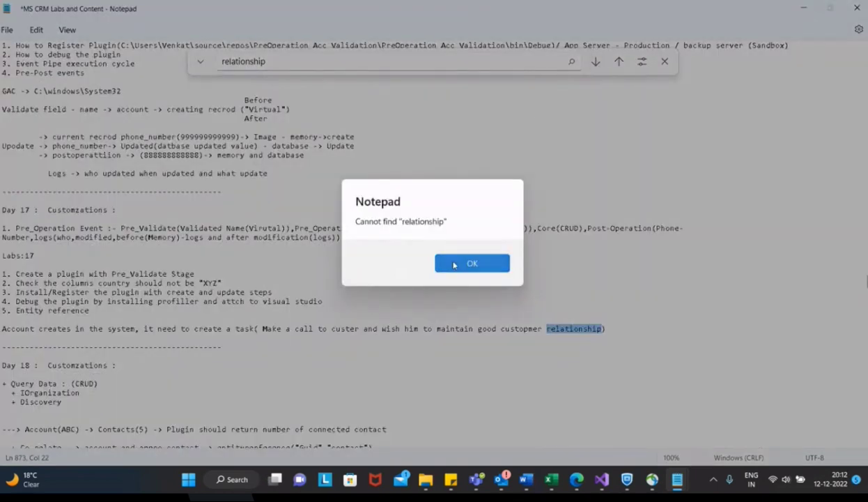
{"action": "left_click", "coordinate": [453, 265]}
{"action": "scroll", "coordinate": [555, 266], "scroll_direction": "down", "scroll_amount": 9}
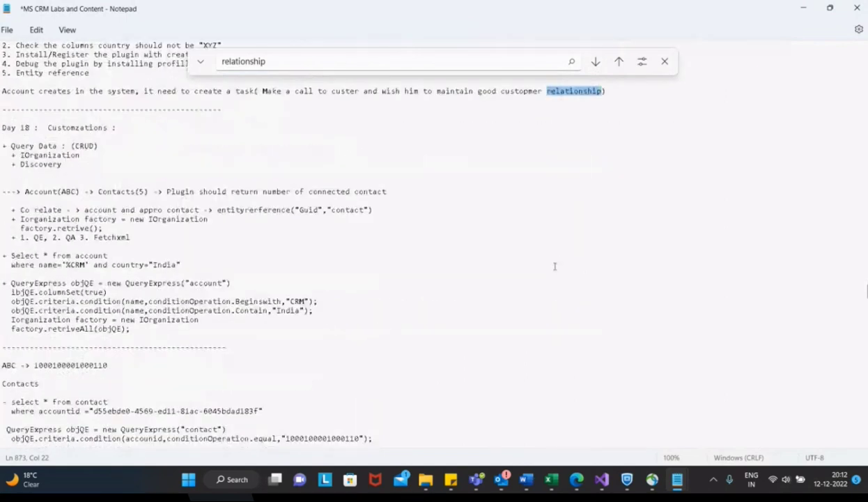
{"action": "left_click", "coordinate": [619, 64]}
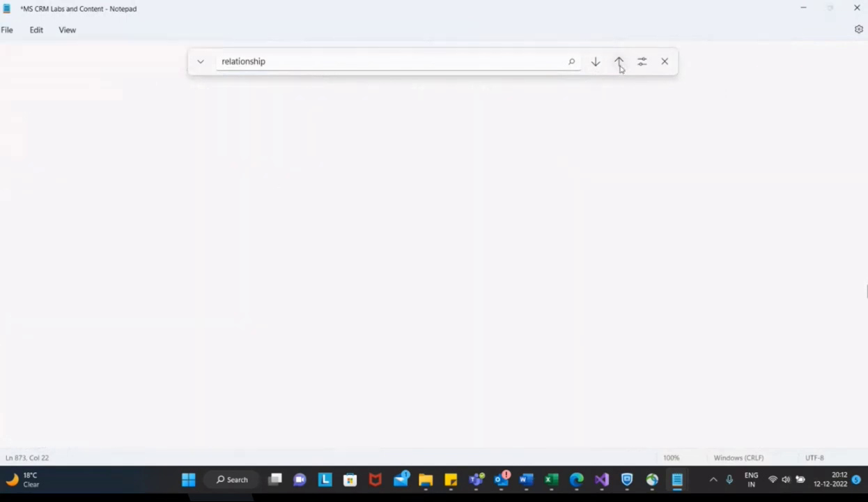
{"action": "left_click", "coordinate": [471, 262]}
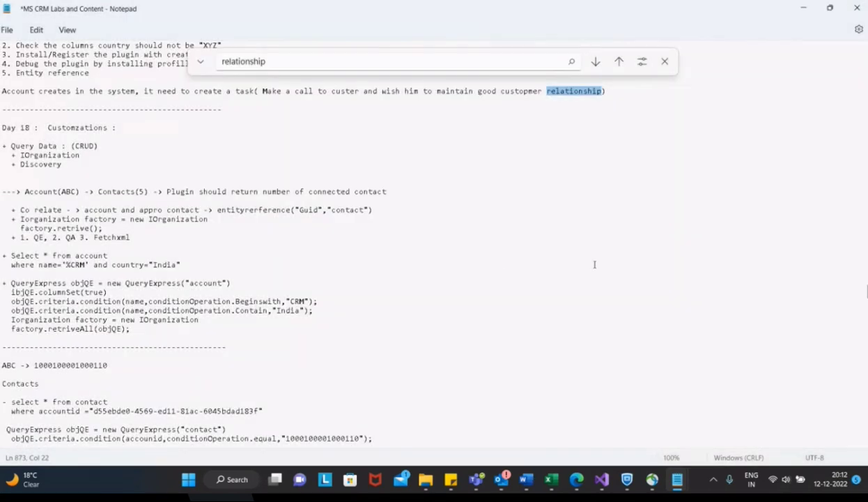
Step: Skim the Day 18 and Day 19 notes, search them for "hotel", and put the notes away
{"action": "scroll", "coordinate": [606, 255], "scroll_direction": "down", "scroll_amount": 6}
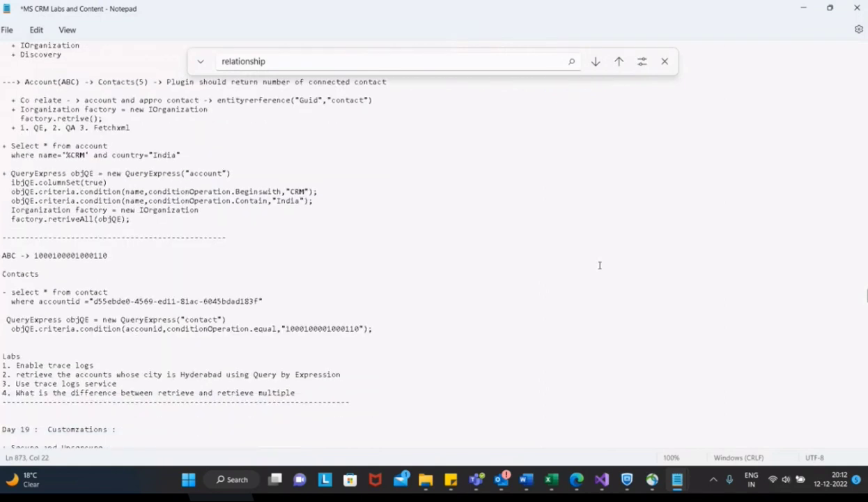
{"action": "scroll", "coordinate": [599, 267], "scroll_direction": "down", "scroll_amount": 6}
{"action": "scroll", "coordinate": [553, 106], "scroll_direction": "up", "scroll_amount": 8}
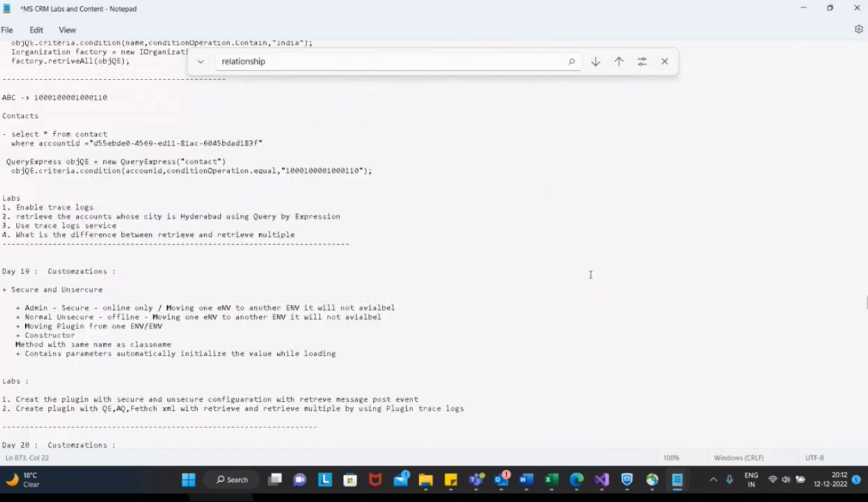
{"action": "key", "text": "ctrl+f"}
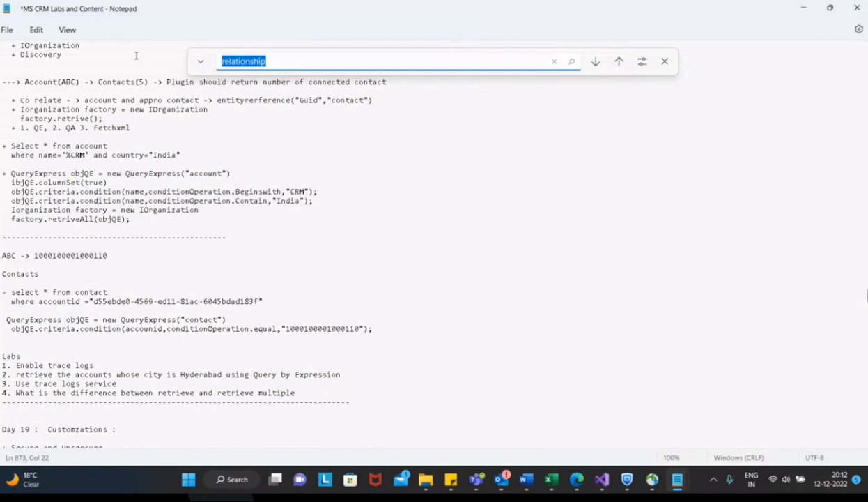
{"action": "type", "text": "hotel"}
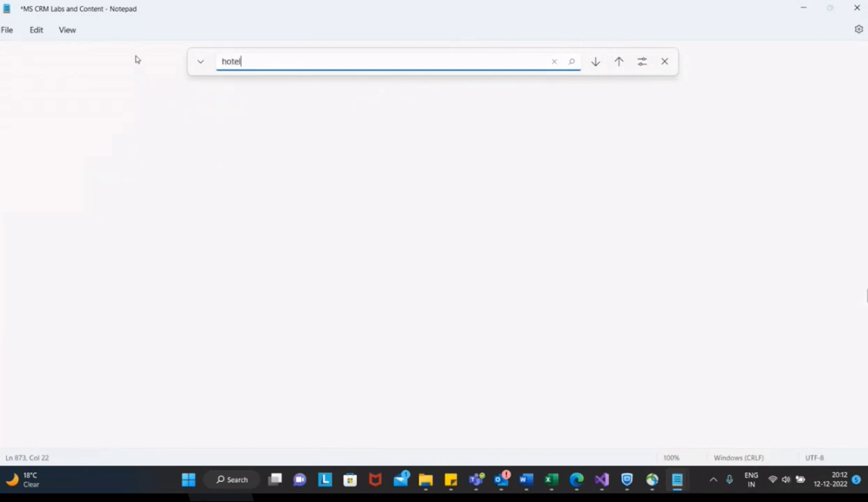
{"action": "left_click", "coordinate": [473, 262]}
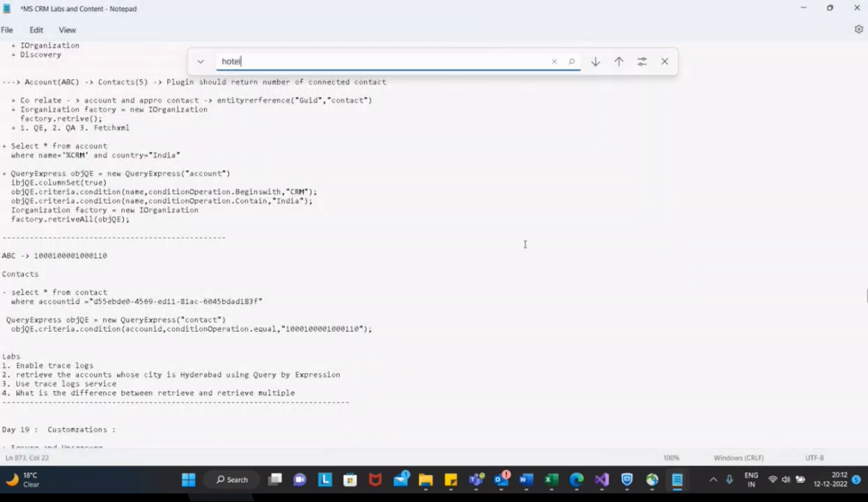
{"action": "left_click", "coordinate": [656, 62]}
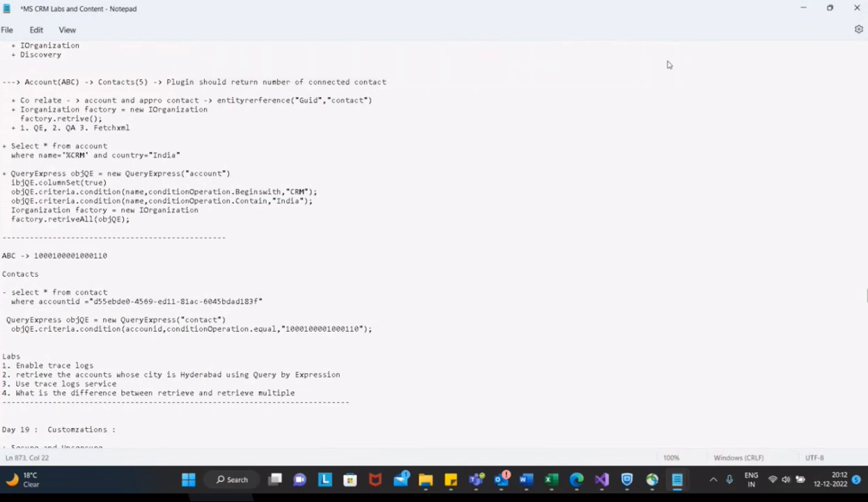
{"action": "scroll", "coordinate": [711, 182], "scroll_direction": "up", "scroll_amount": 10}
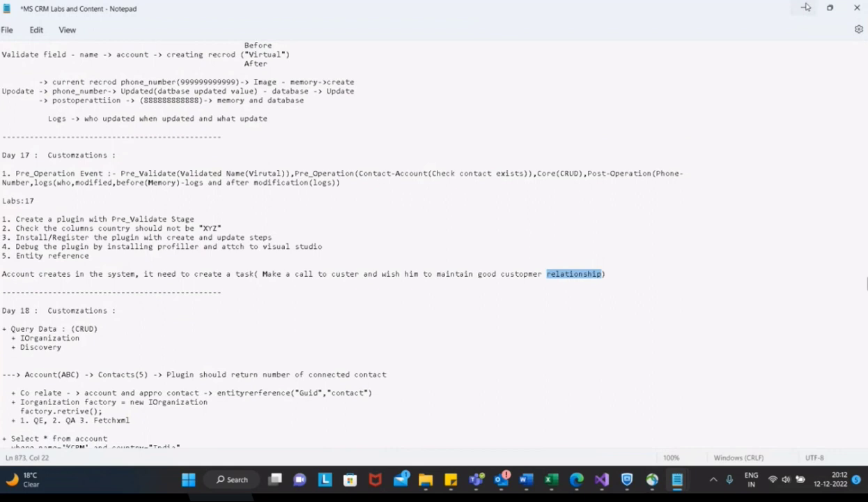
{"action": "left_click", "coordinate": [806, 7]}
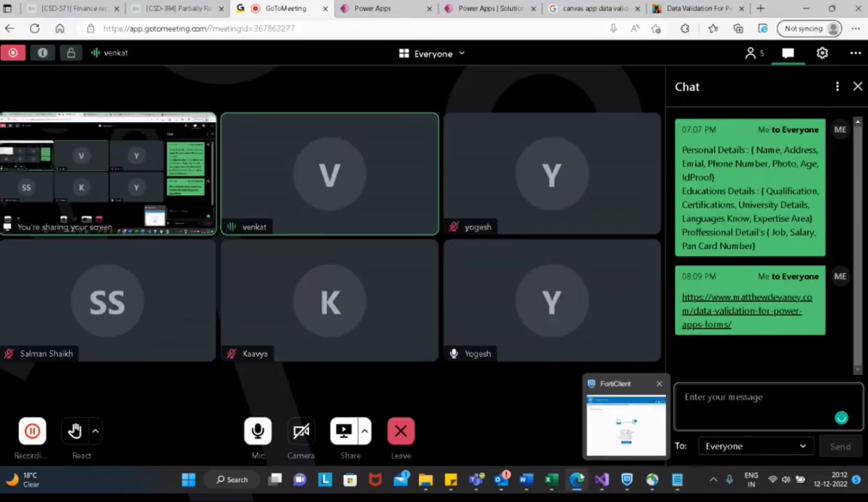
{"action": "mouse_move", "coordinate": [577, 480]}
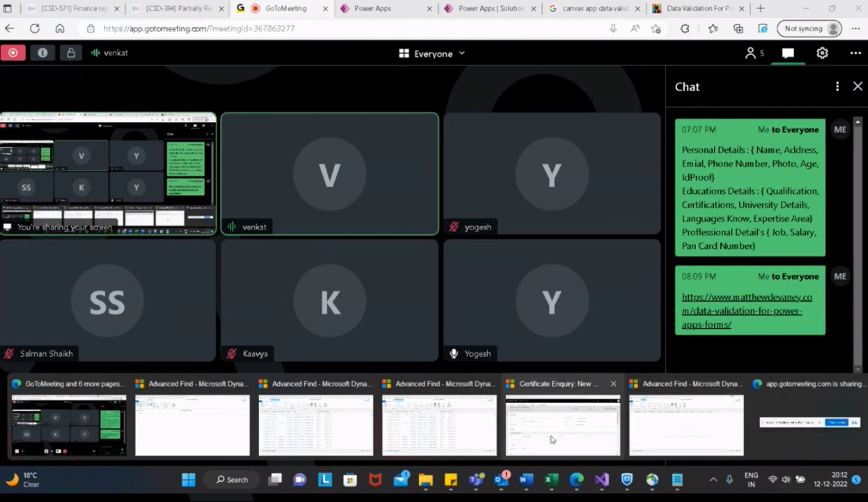
{"action": "left_click", "coordinate": [166, 438]}
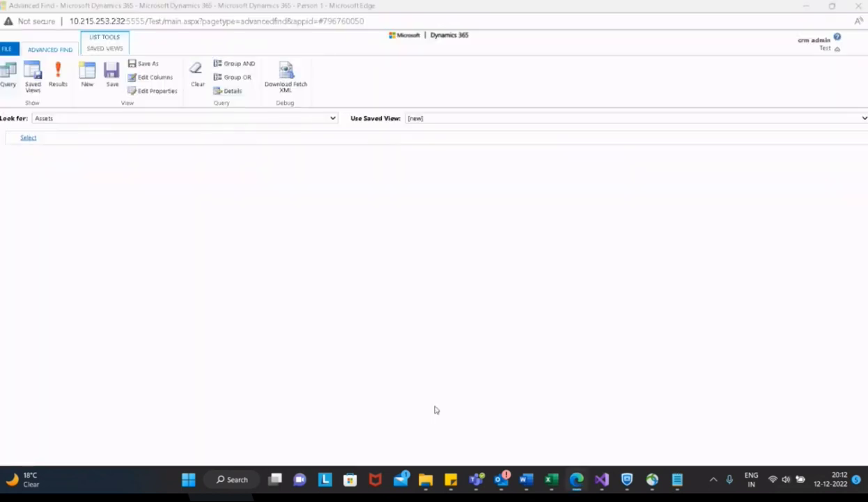
{"action": "left_click", "coordinate": [806, 9]}
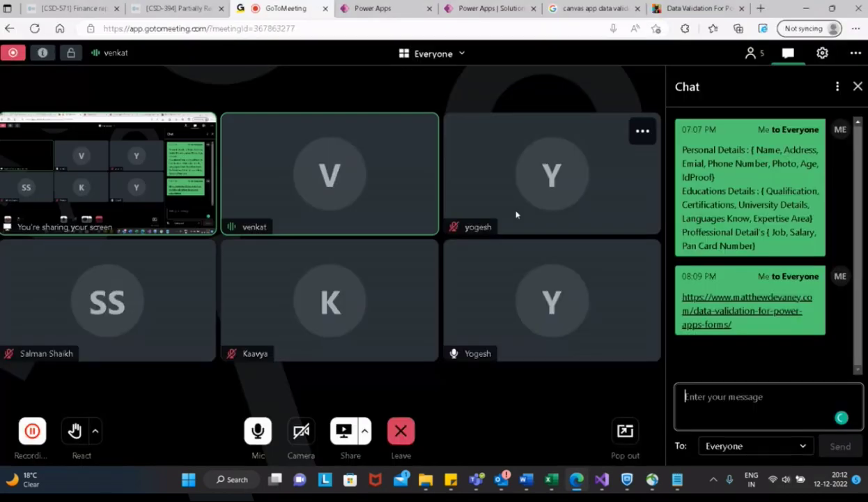
Step: Switch to the Power Apps maker portal and open the list of Dataverse tables in the CLASS environment
{"action": "left_click", "coordinate": [377, 9]}
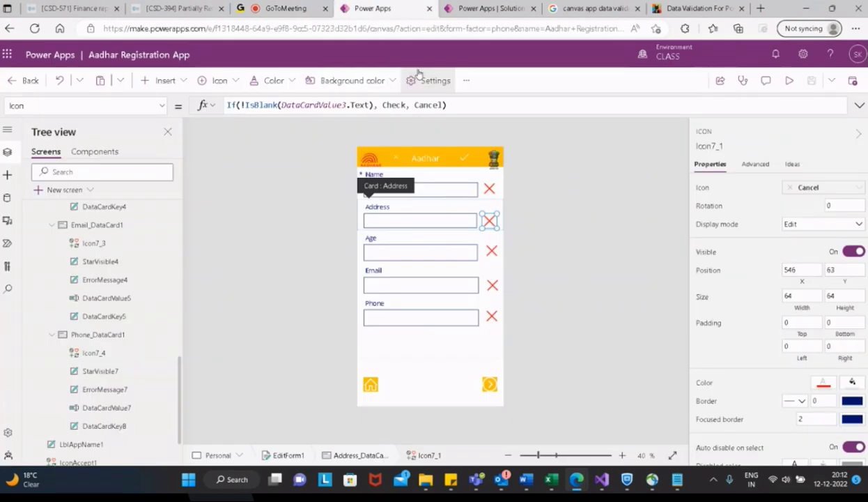
{"action": "left_click", "coordinate": [488, 9]}
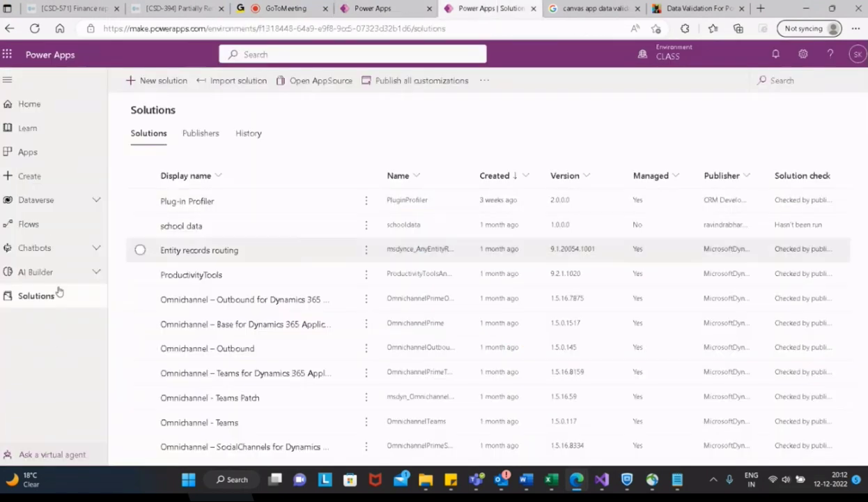
{"action": "left_click", "coordinate": [94, 200]}
{"action": "left_click", "coordinate": [61, 223]}
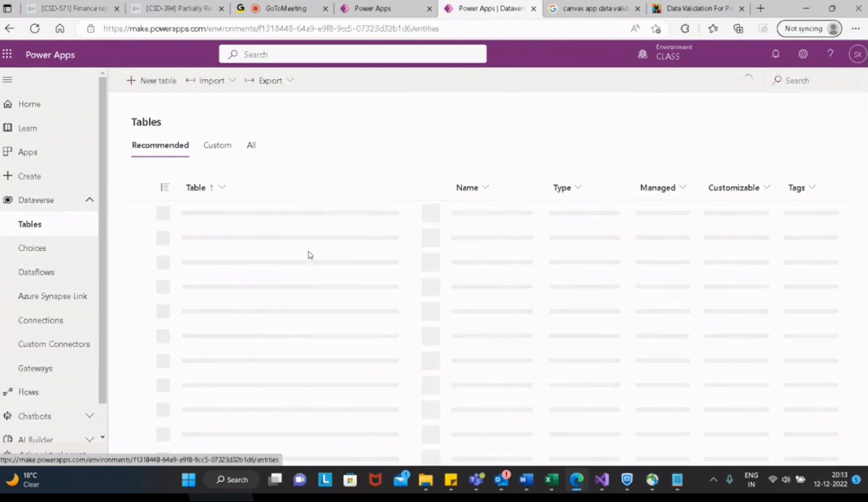
{"action": "left_click", "coordinate": [326, 54]}
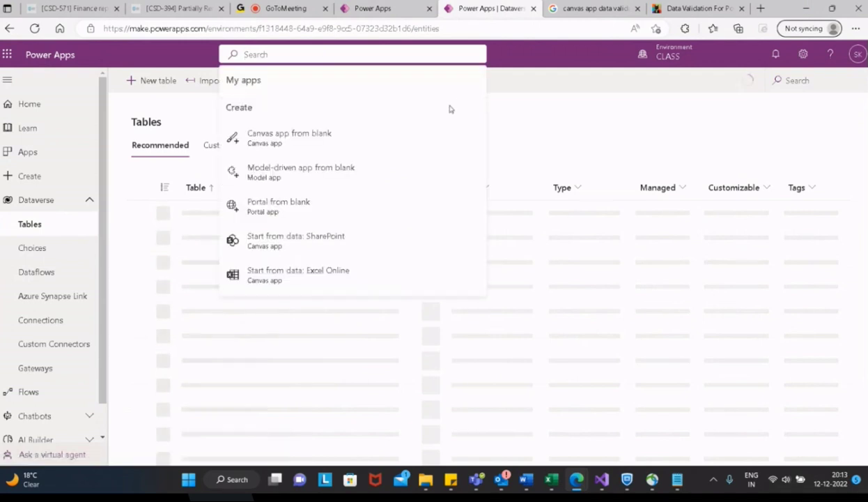
{"action": "left_click", "coordinate": [551, 133]}
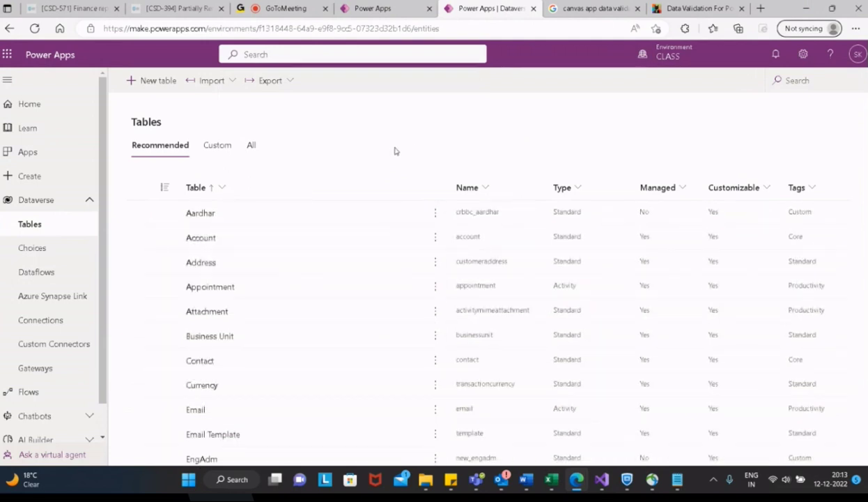
Step: Browse the recommended Dataverse tables and open the Aardhar table
{"action": "scroll", "coordinate": [389, 154], "scroll_direction": "down", "scroll_amount": 1}
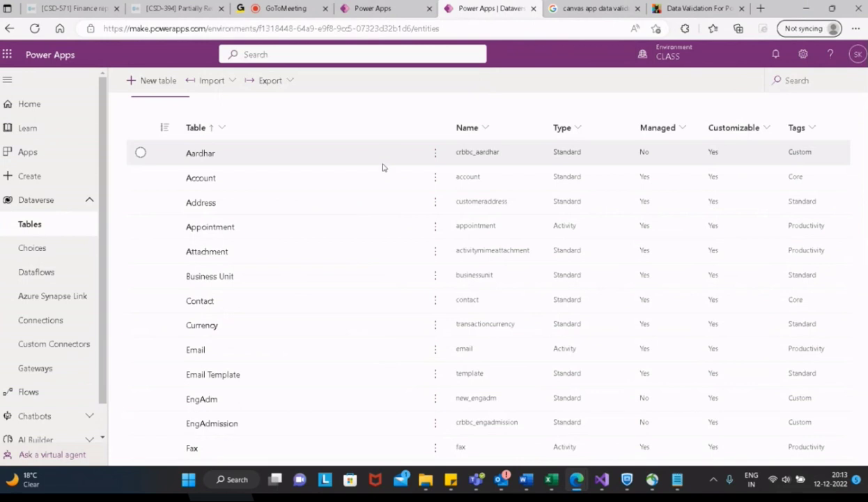
{"action": "scroll", "coordinate": [390, 166], "scroll_direction": "up", "scroll_amount": 1}
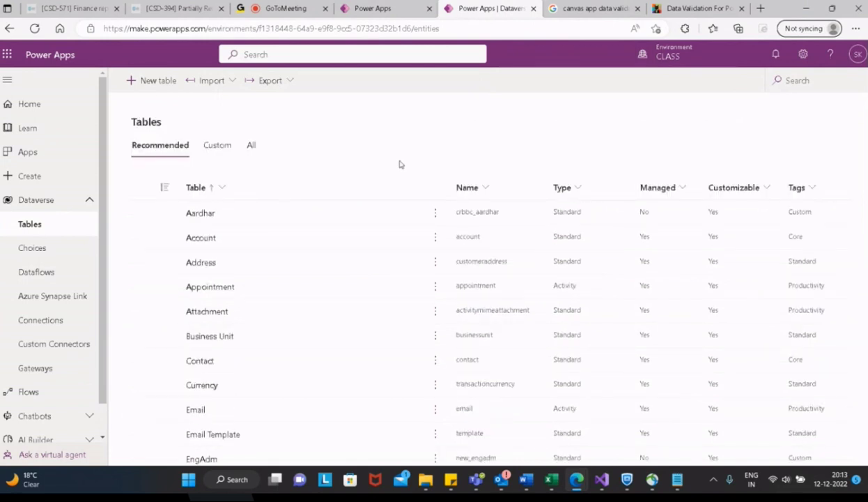
{"action": "scroll", "coordinate": [400, 165], "scroll_direction": "down", "scroll_amount": 2}
{"action": "scroll", "coordinate": [400, 165], "scroll_direction": "down", "scroll_amount": 7}
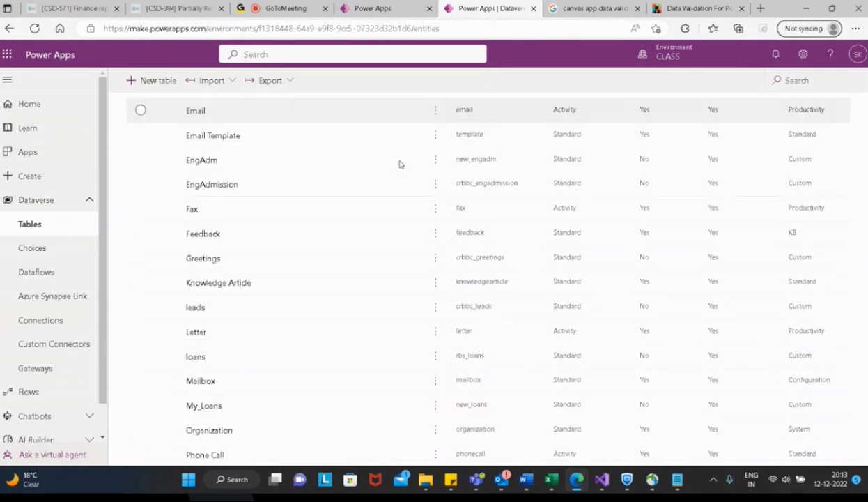
{"action": "scroll", "coordinate": [387, 230], "scroll_direction": "up", "scroll_amount": 7}
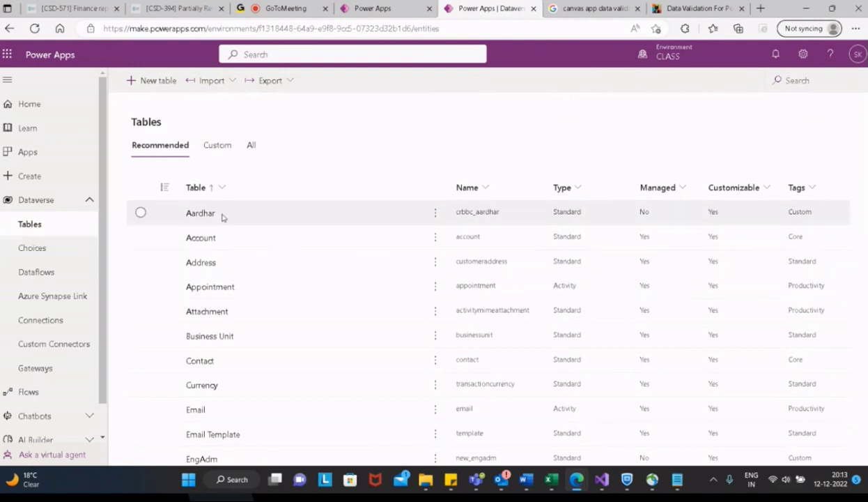
{"action": "left_click", "coordinate": [200, 216]}
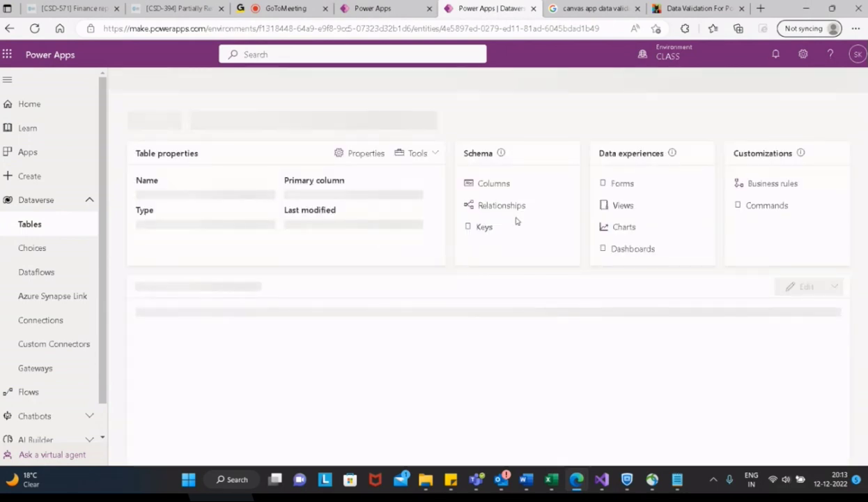
Step: View the Aardhar table's forms and the form types available for a new form
{"action": "left_click", "coordinate": [621, 184]}
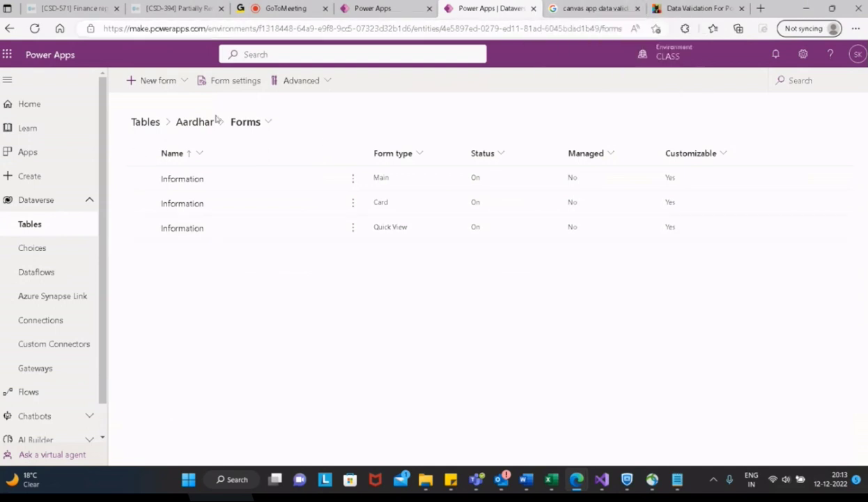
{"action": "left_click", "coordinate": [187, 85]}
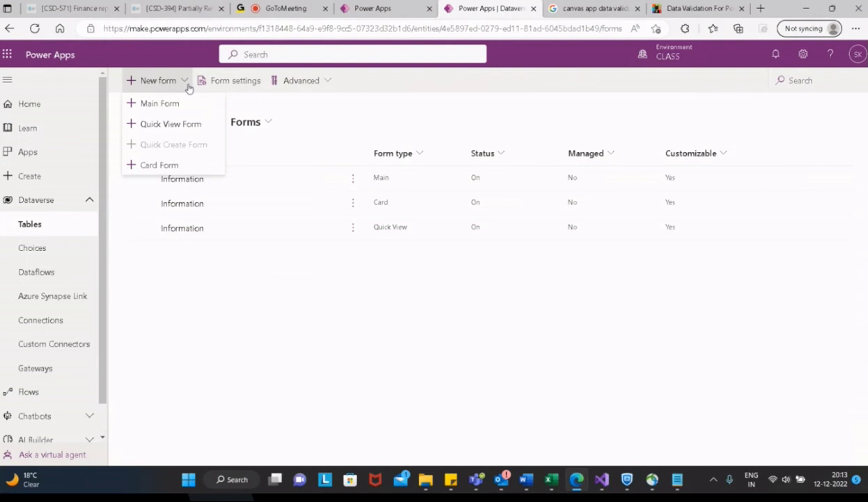
{"action": "left_click", "coordinate": [308, 140]}
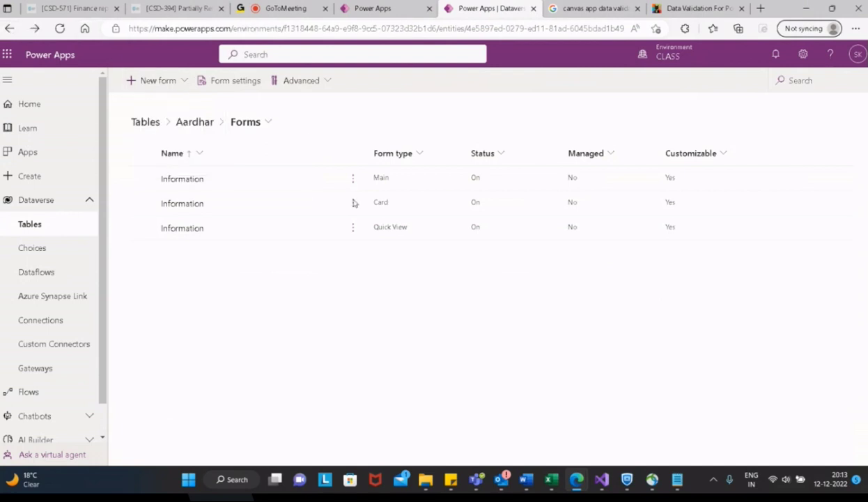
Step: Go back to the Aardhar table's overview and open its columns
{"action": "left_click", "coordinate": [10, 29]}
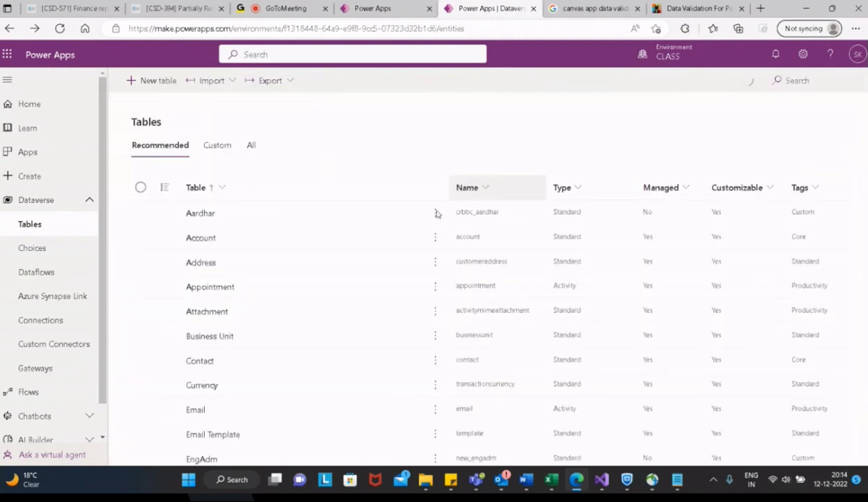
{"action": "left_click", "coordinate": [200, 214]}
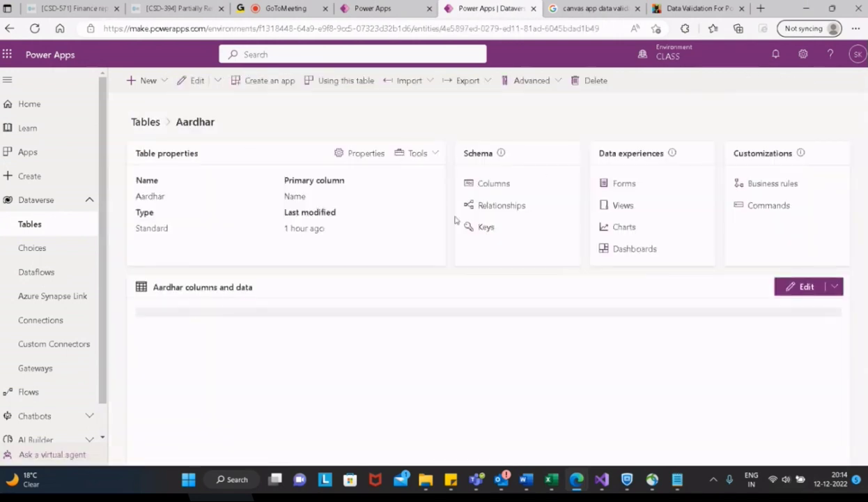
{"action": "left_click", "coordinate": [486, 186]}
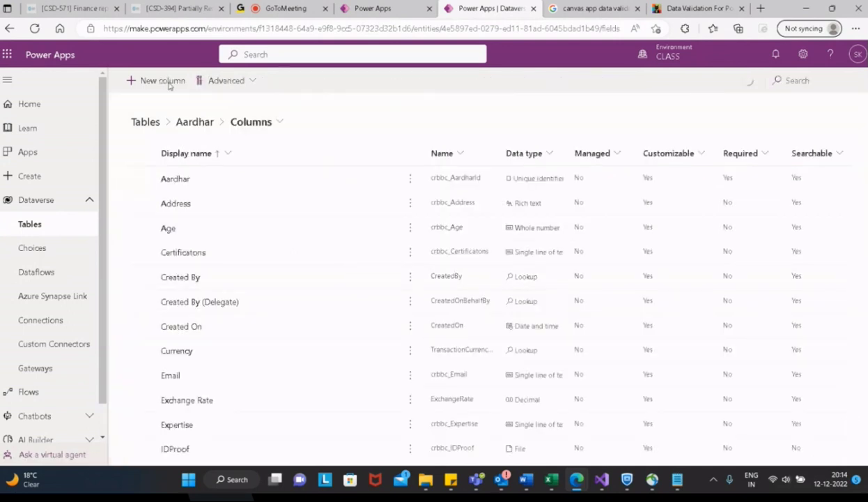
Step: Review the settings offered for a new Aardhar column and close them without creating one
{"action": "left_click", "coordinate": [168, 83]}
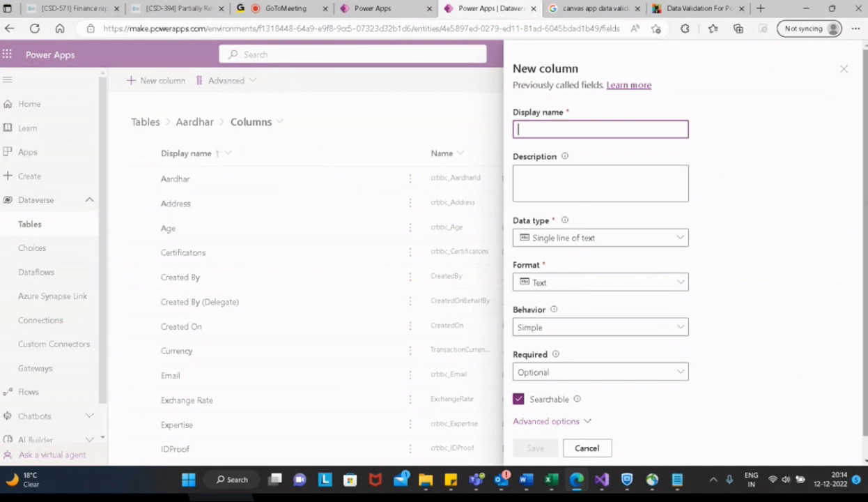
{"action": "scroll", "coordinate": [866, 265], "scroll_direction": "down", "scroll_amount": 1}
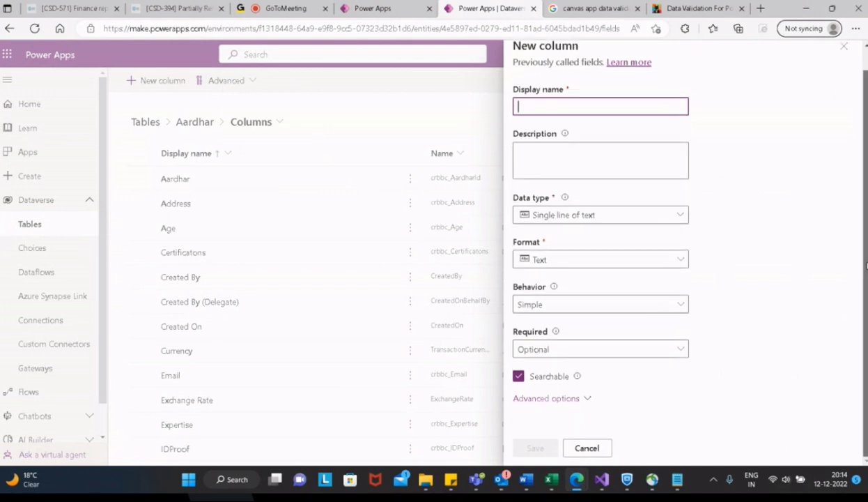
{"action": "scroll", "coordinate": [866, 265], "scroll_direction": "up", "scroll_amount": 1}
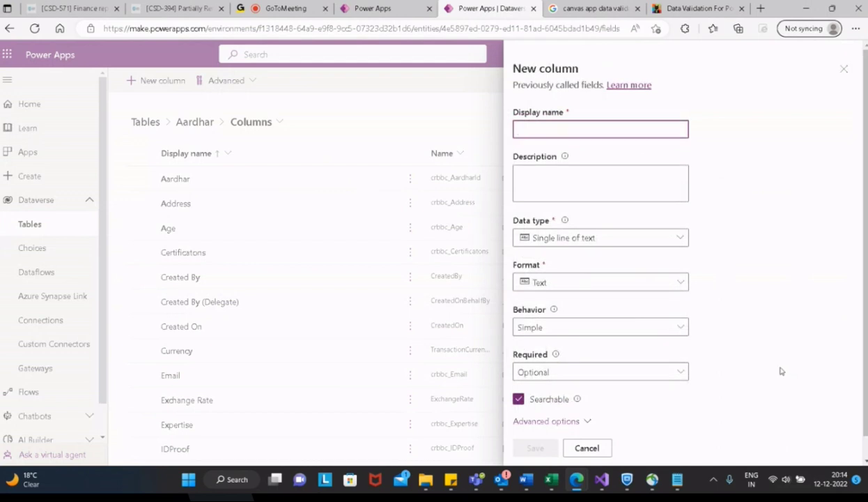
{"action": "left_click", "coordinate": [844, 78]}
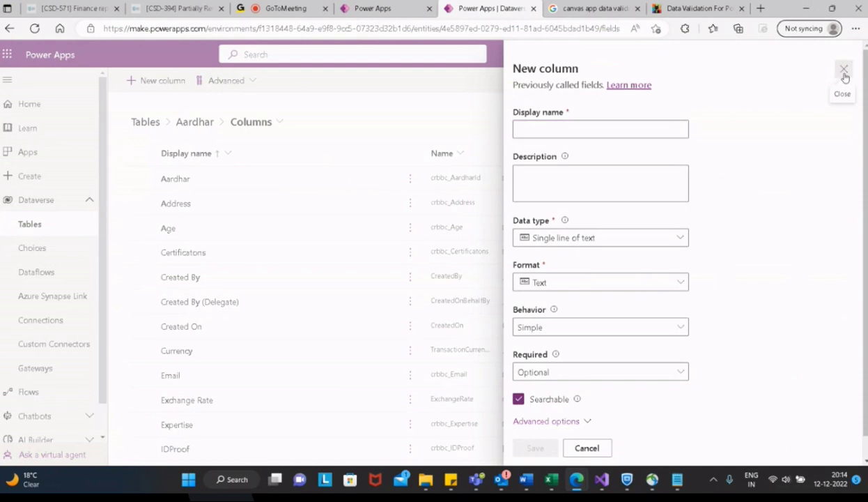
{"action": "left_click", "coordinate": [845, 78]}
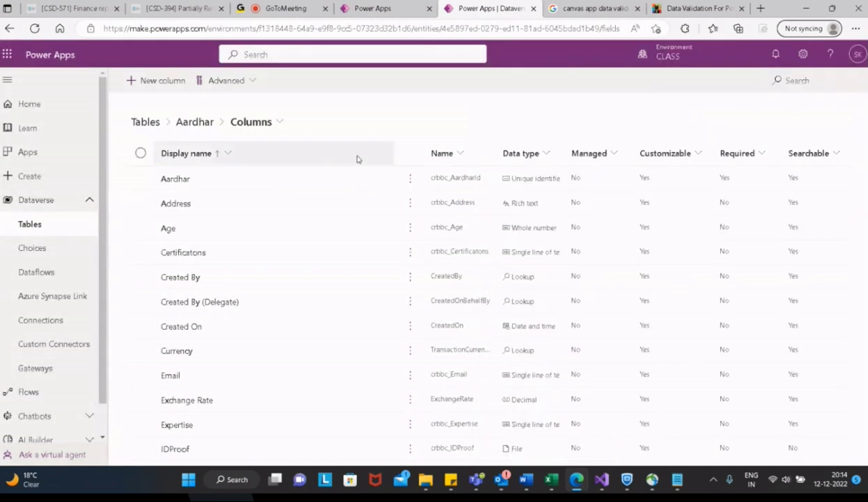
Step: Review the settings form for a new Aardhar column again and close it without creating one
{"action": "left_click", "coordinate": [374, 10]}
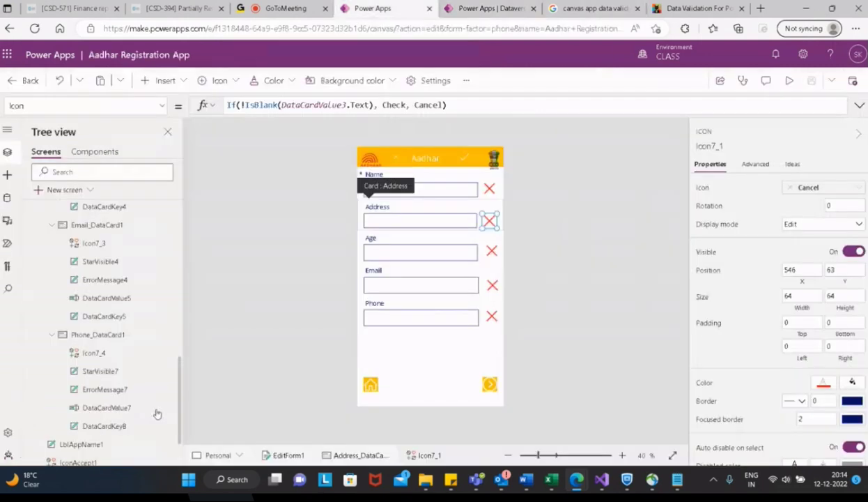
{"action": "left_click", "coordinate": [488, 10]}
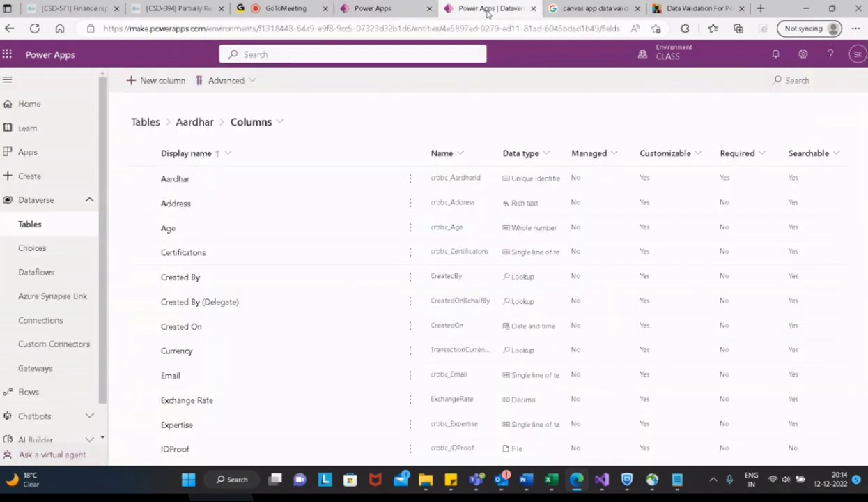
{"action": "left_click", "coordinate": [168, 83]}
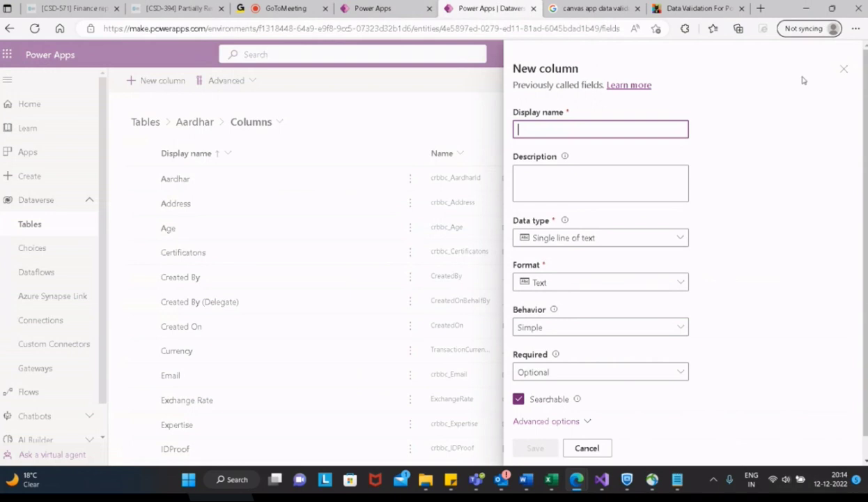
{"action": "left_click", "coordinate": [845, 71]}
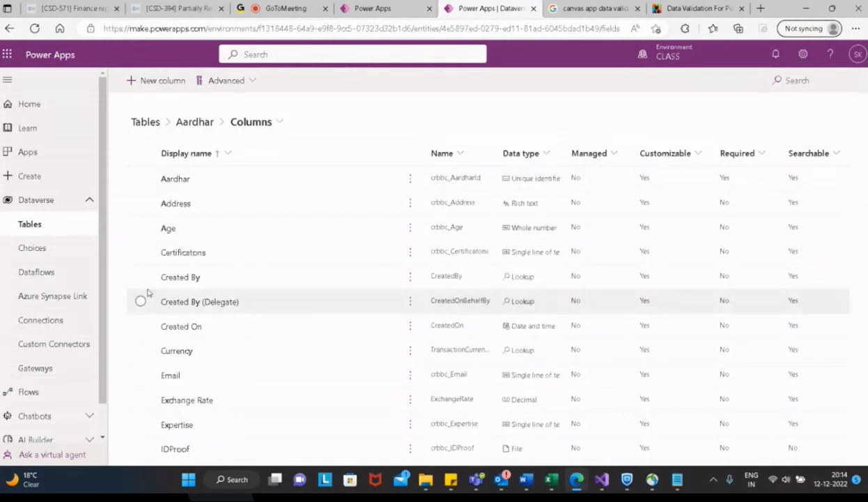
Step: Look through the Aardhar table's column list and select the Age and Aardhar columns in turn
{"action": "scroll", "coordinate": [251, 387], "scroll_direction": "down", "scroll_amount": 3}
{"action": "scroll", "coordinate": [252, 388], "scroll_direction": "down", "scroll_amount": 1}
{"action": "scroll", "coordinate": [255, 394], "scroll_direction": "up", "scroll_amount": 3}
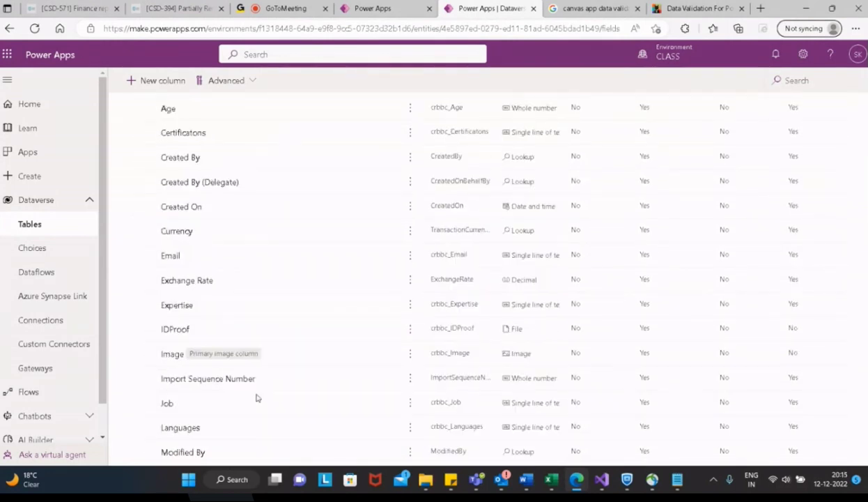
{"action": "scroll", "coordinate": [256, 397], "scroll_direction": "up", "scroll_amount": 2}
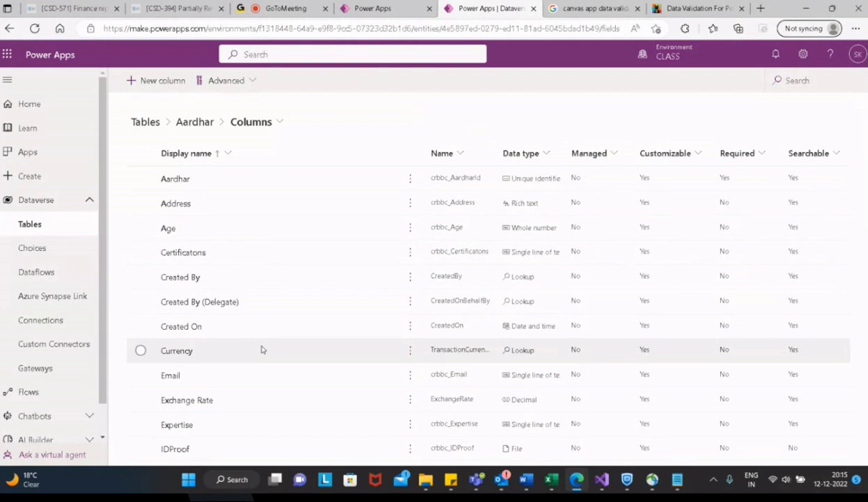
{"action": "left_click", "coordinate": [167, 234]}
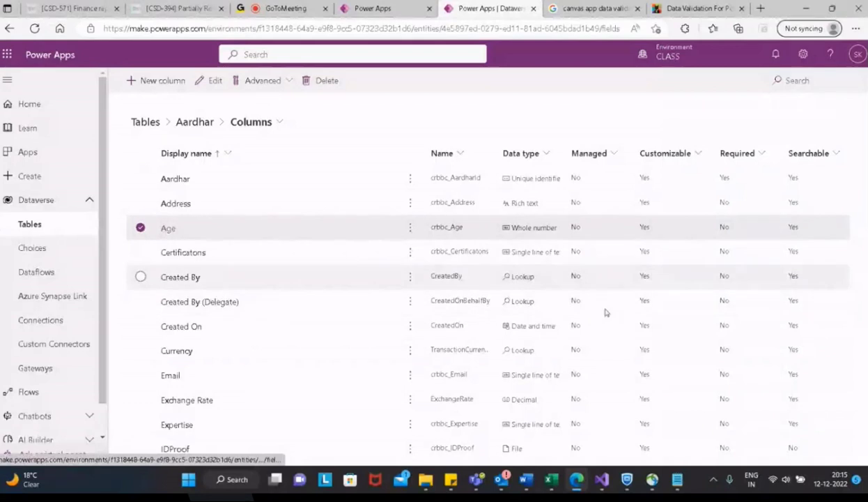
{"action": "left_click", "coordinate": [177, 183]}
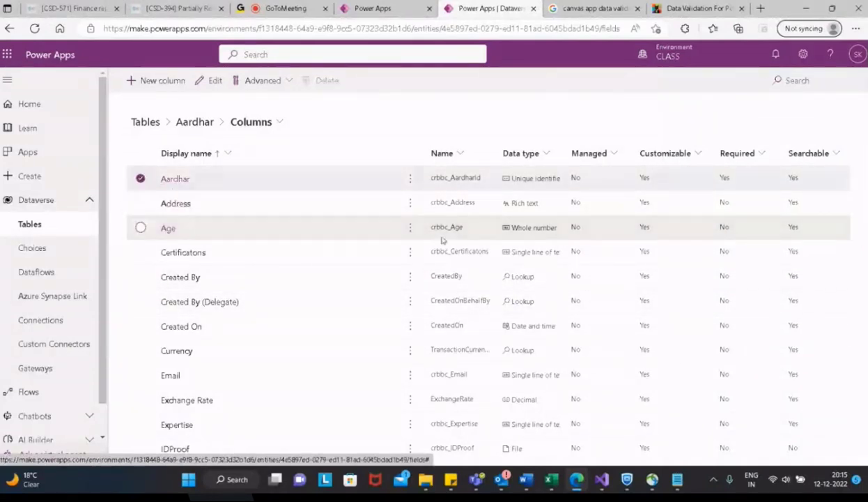
{"action": "left_click", "coordinate": [392, 8]}
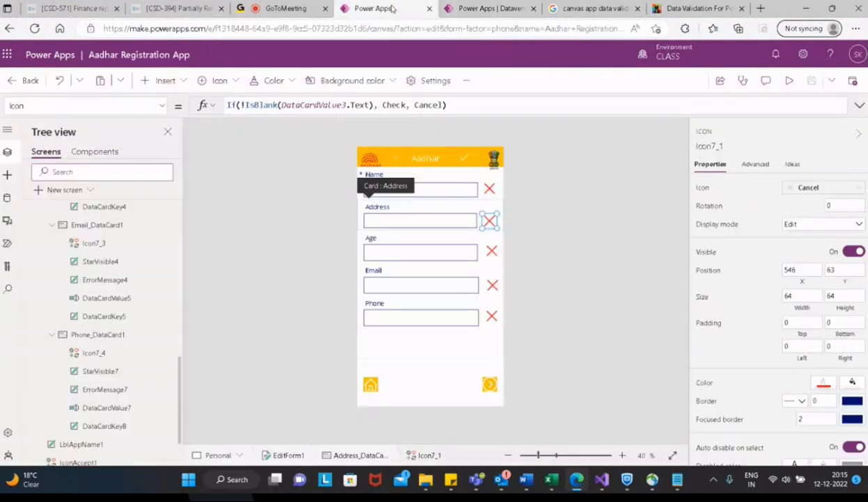
{"action": "left_click", "coordinate": [488, 7]}
{"action": "left_click", "coordinate": [374, 8]}
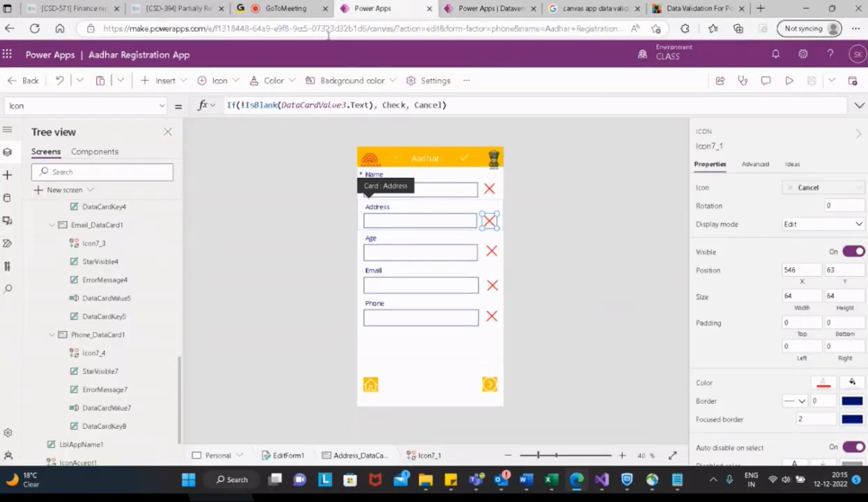
{"action": "left_click", "coordinate": [481, 9]}
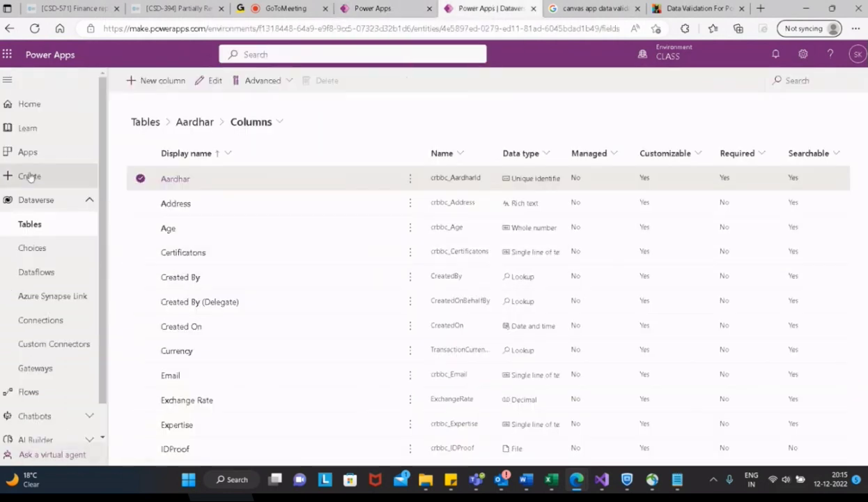
Step: Open the Sales Hub model-driven app from the environment's apps and show its Accounts list
{"action": "left_click", "coordinate": [29, 152]}
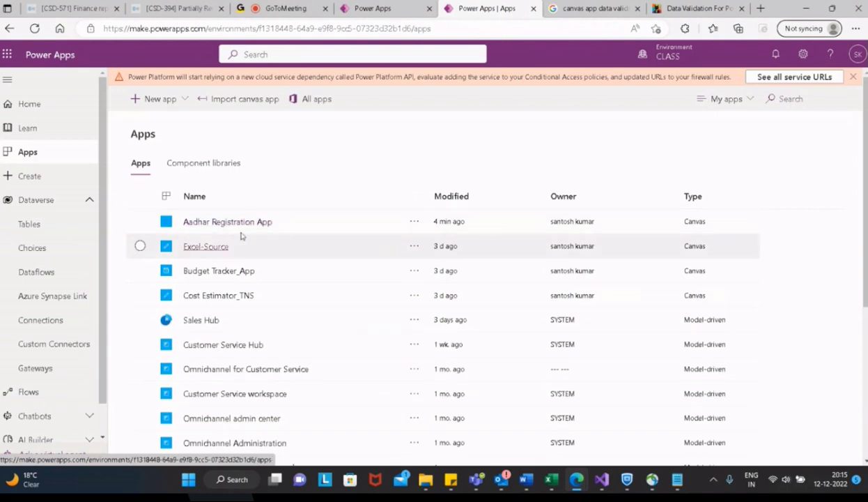
{"action": "left_click", "coordinate": [185, 314]}
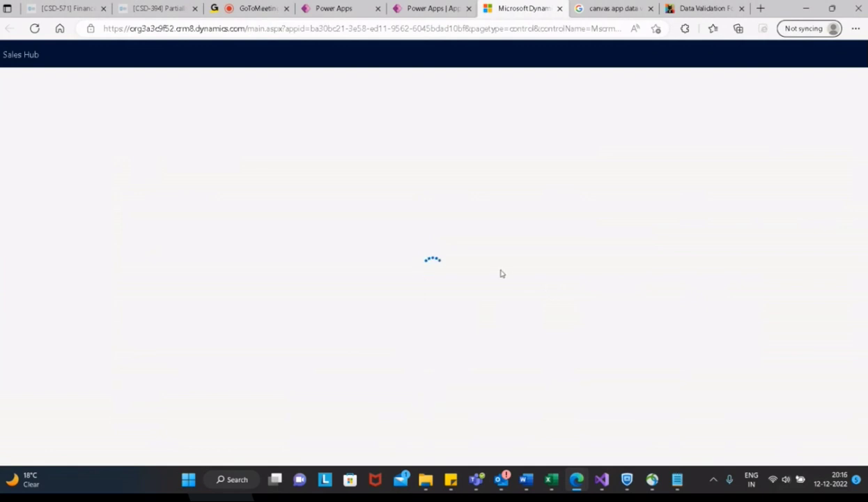
{"action": "left_click", "coordinate": [628, 480]}
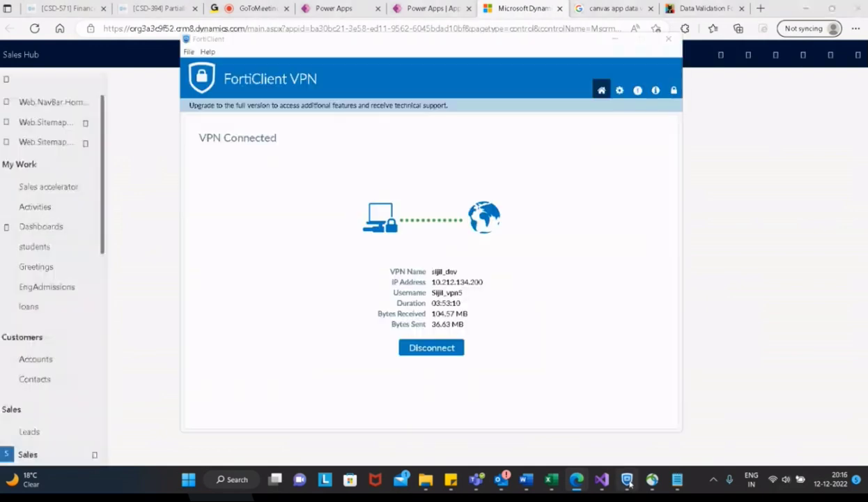
{"action": "left_click", "coordinate": [615, 40]}
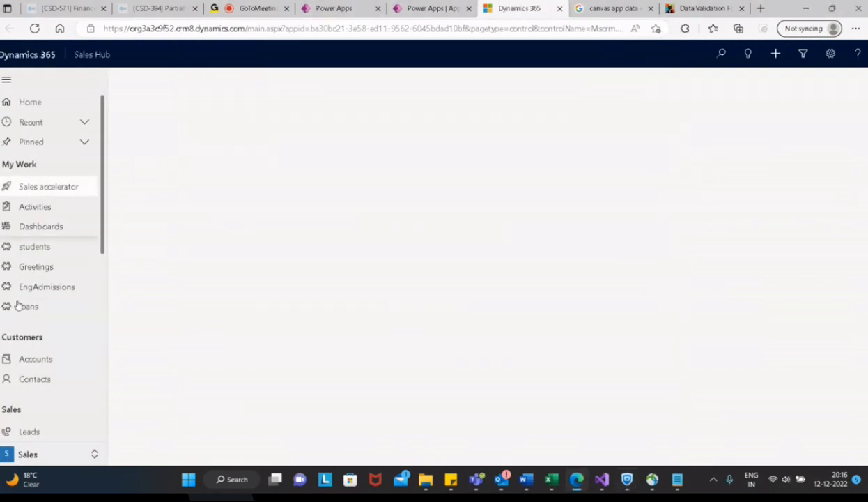
{"action": "left_click", "coordinate": [53, 359]}
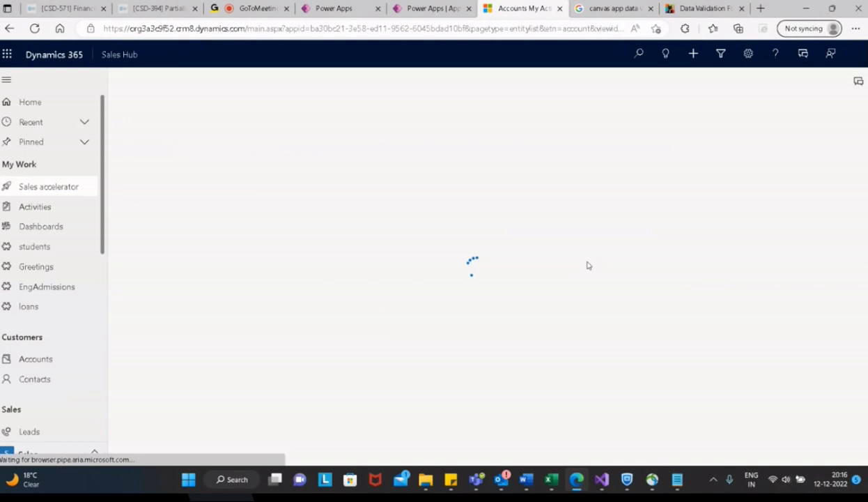
Step: View the quick create form for a new account and close it without saving
{"action": "left_click", "coordinate": [694, 56]}
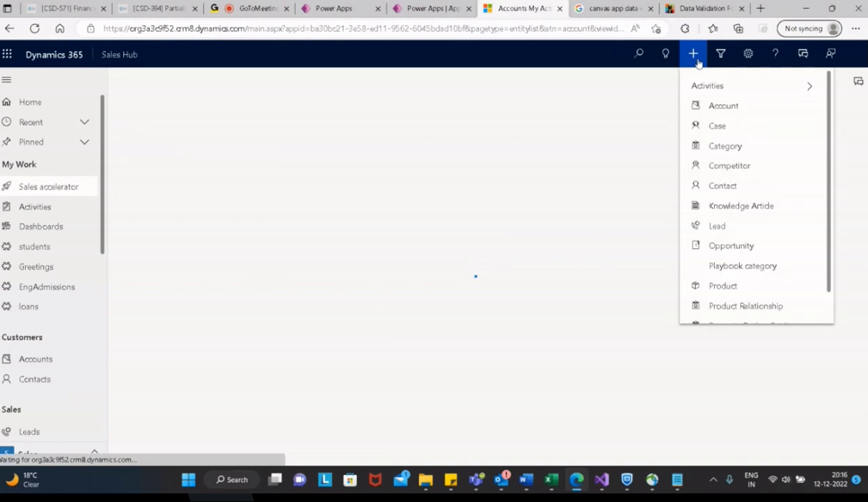
{"action": "left_click", "coordinate": [710, 110]}
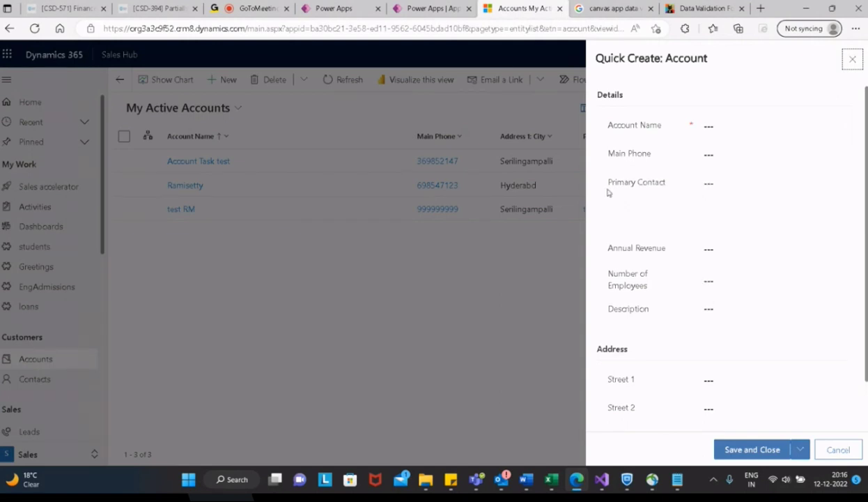
{"action": "key", "text": "Escape"}
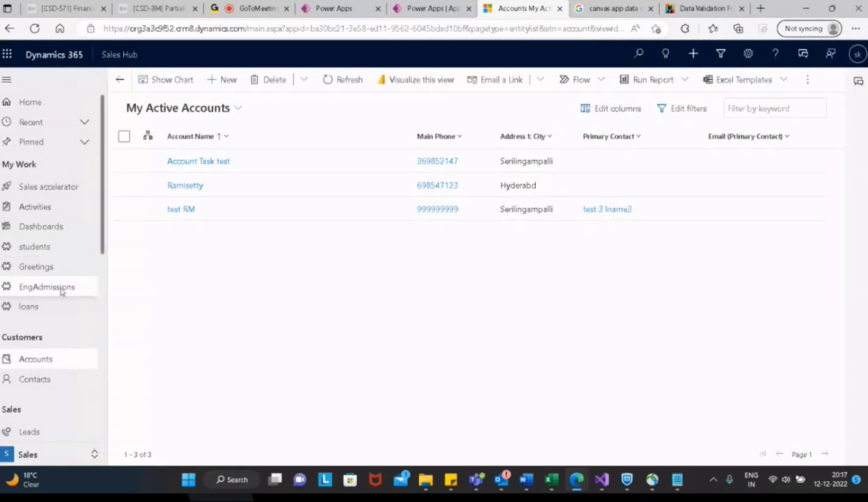
Step: Open the EngAdmissions list and look through all record types offered for quick creation
{"action": "left_click", "coordinate": [47, 287]}
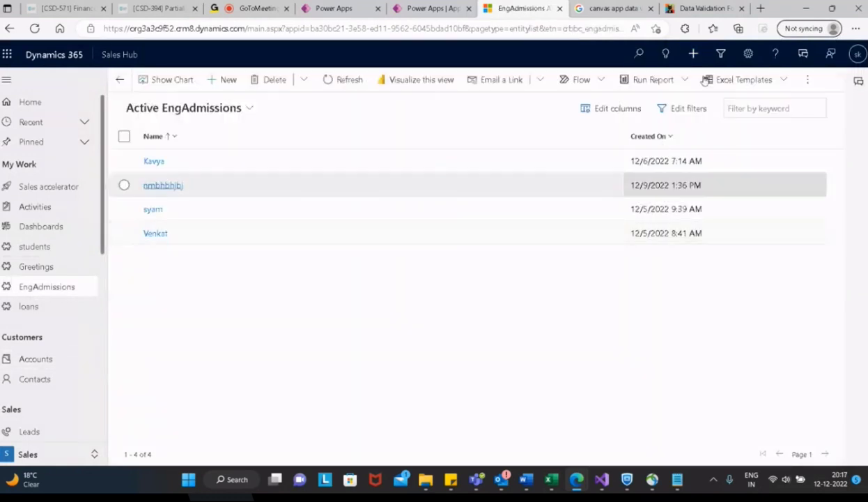
{"action": "left_click", "coordinate": [693, 56]}
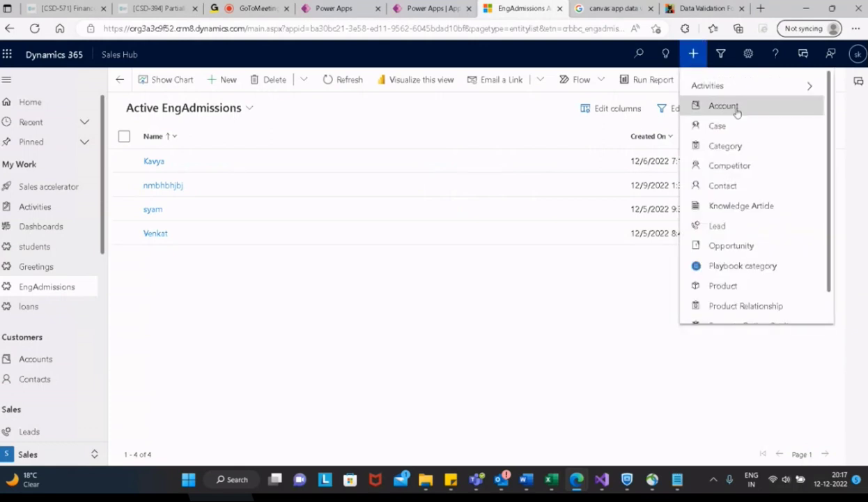
{"action": "scroll", "coordinate": [738, 175], "scroll_direction": "down", "scroll_amount": 1}
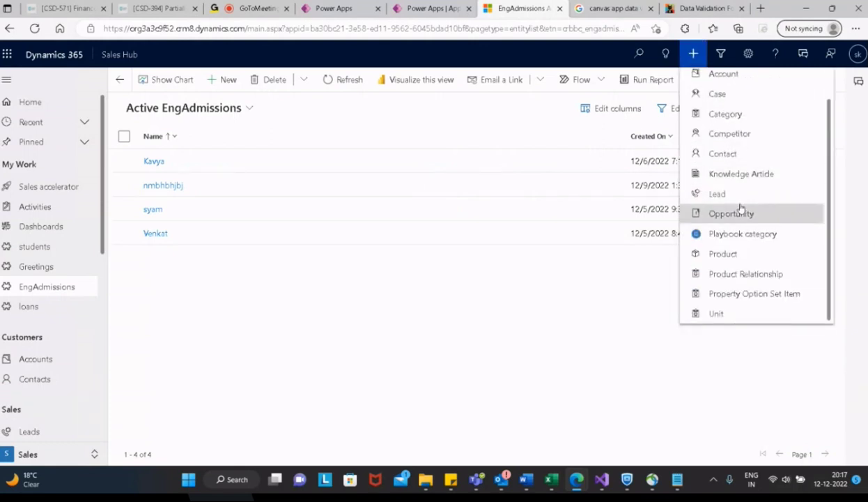
{"action": "scroll", "coordinate": [739, 225], "scroll_direction": "up", "scroll_amount": 1}
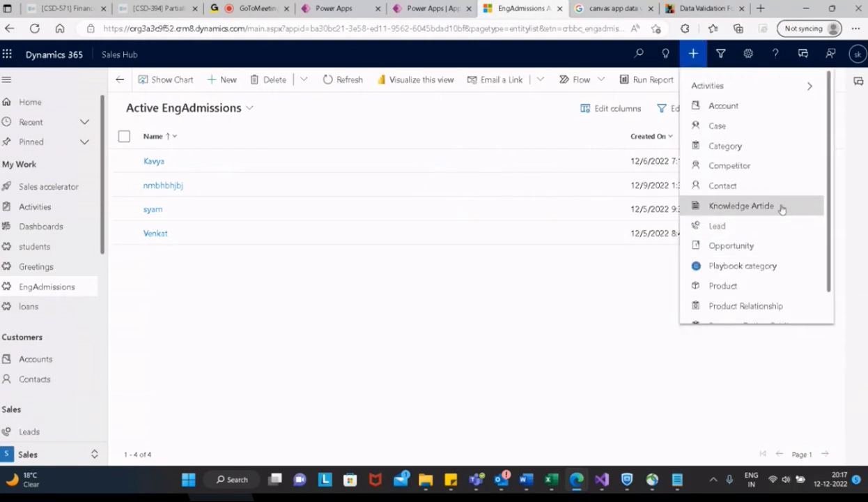
{"action": "scroll", "coordinate": [782, 209], "scroll_direction": "down", "scroll_amount": 1}
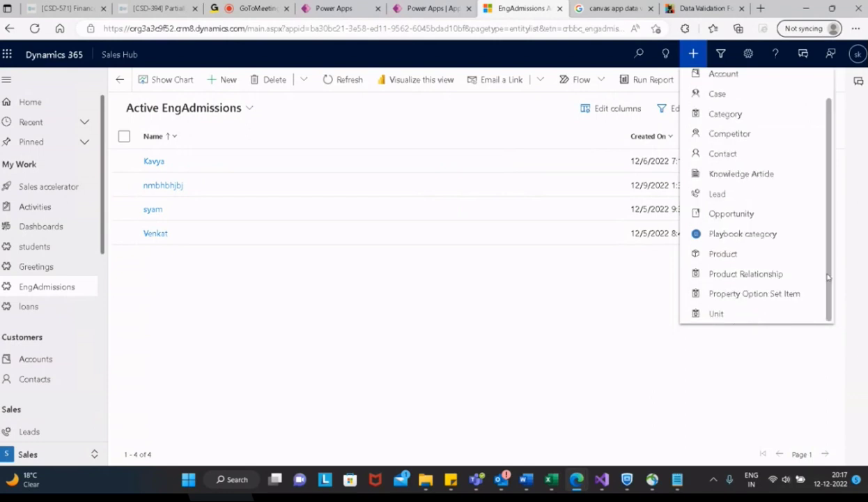
{"action": "scroll", "coordinate": [829, 276], "scroll_direction": "up", "scroll_amount": 1}
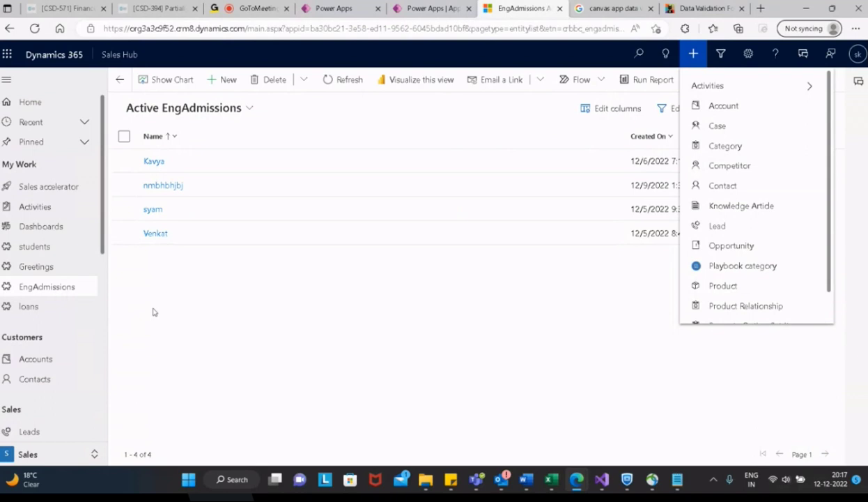
Step: Open the students list and check whether its table is among the record types offered for quick creation
{"action": "left_click", "coordinate": [36, 269]}
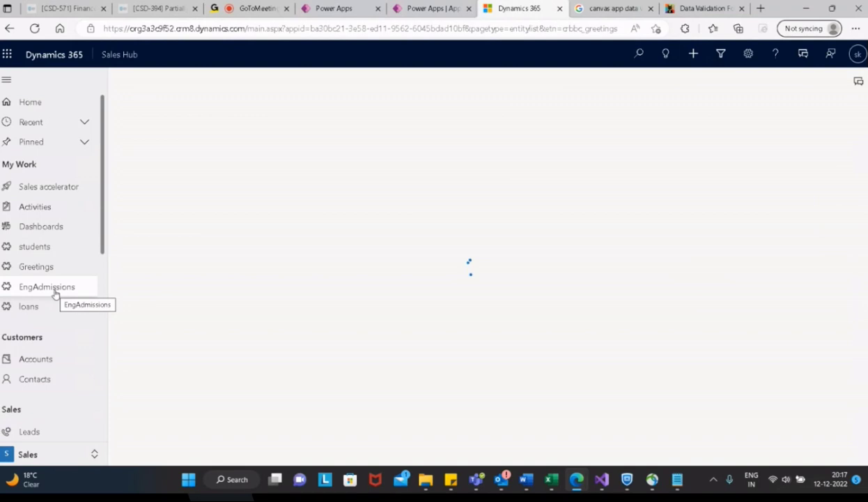
{"action": "left_click", "coordinate": [55, 292]}
{"action": "left_click", "coordinate": [38, 248]}
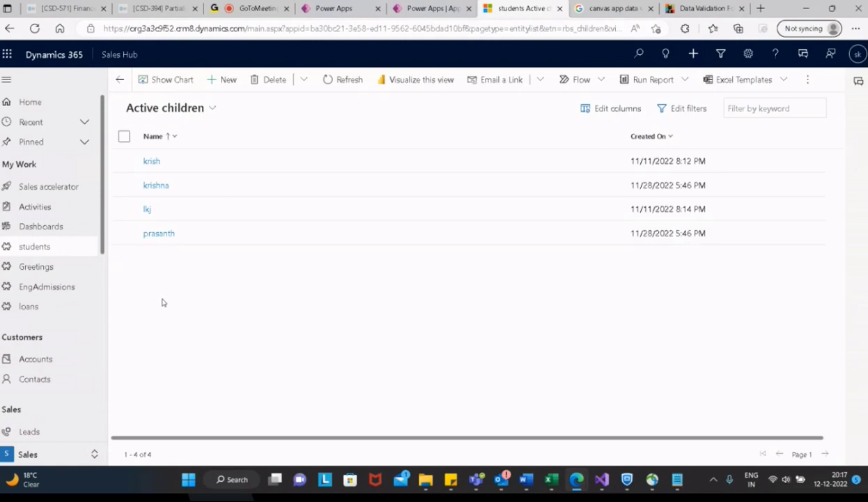
{"action": "left_click", "coordinate": [693, 53]}
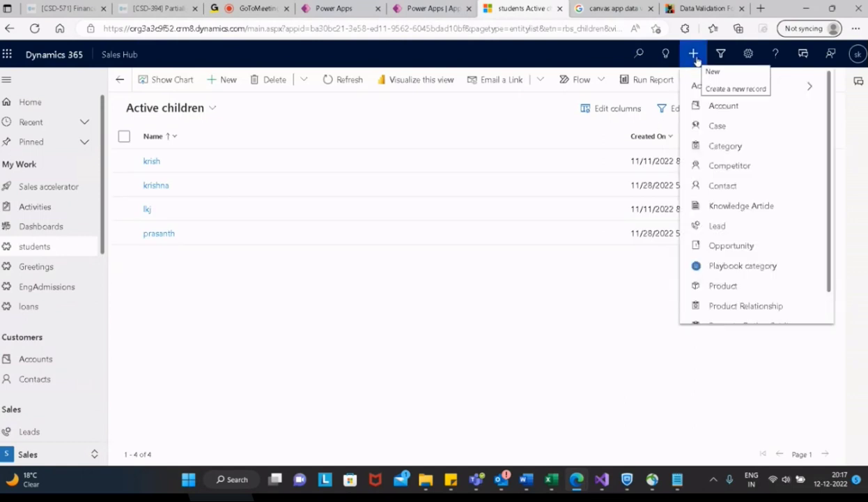
{"action": "scroll", "coordinate": [737, 273], "scroll_direction": "down", "scroll_amount": 1}
{"action": "scroll", "coordinate": [738, 278], "scroll_direction": "up", "scroll_amount": 1}
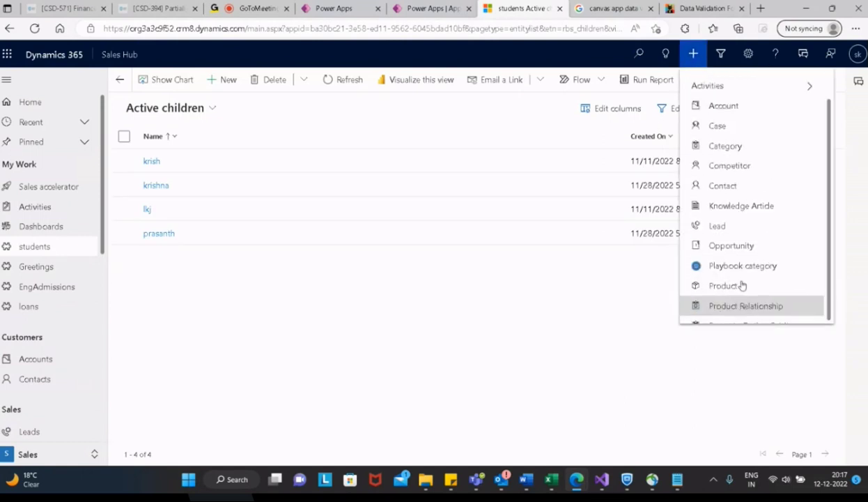
Step: Open the Sales Hub app for editing from the Power Apps list and expand its Account pages
{"action": "left_click", "coordinate": [431, 9]}
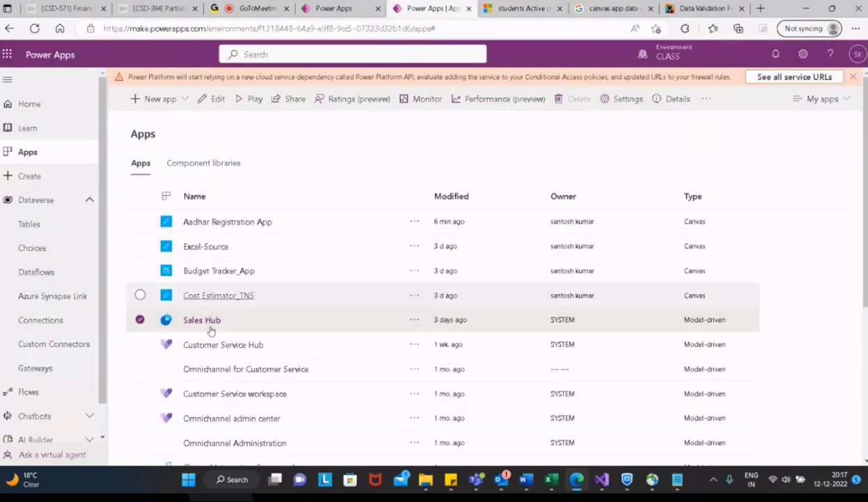
{"action": "left_click", "coordinate": [415, 320]}
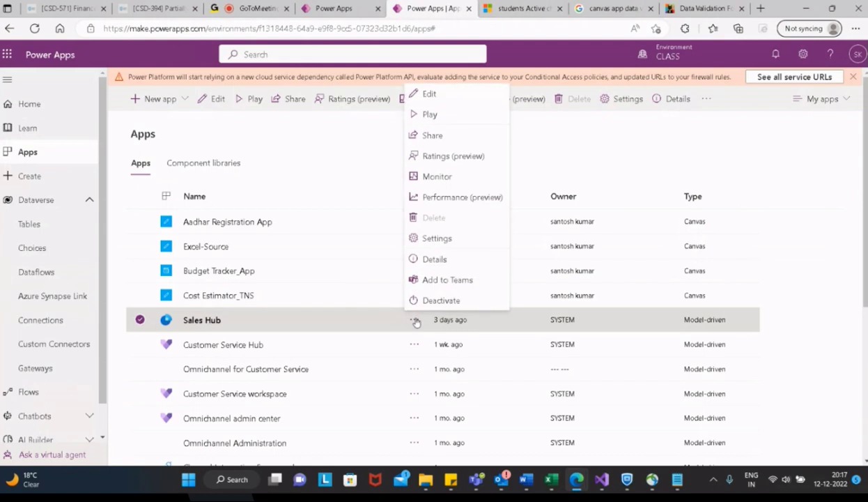
{"action": "left_click", "coordinate": [428, 97]}
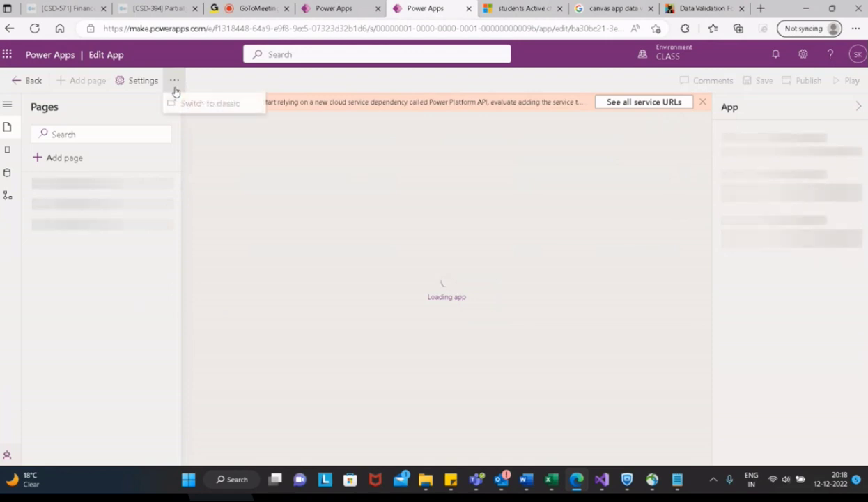
{"action": "left_click", "coordinate": [143, 81]}
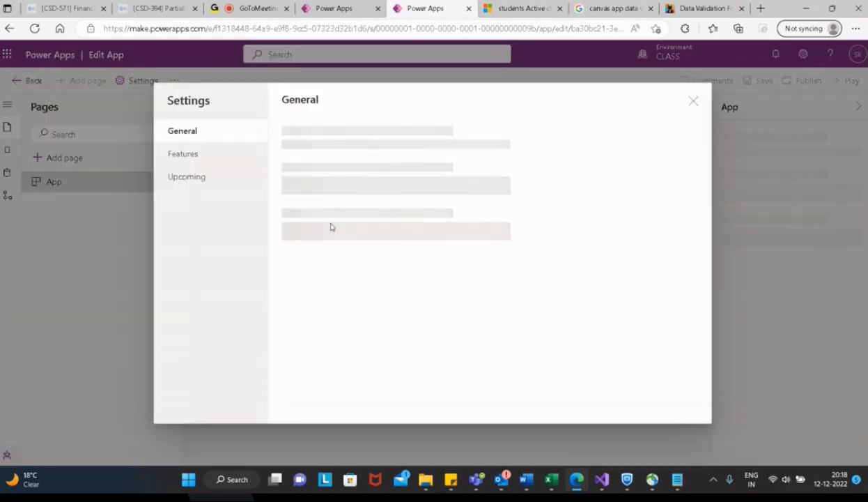
{"action": "left_click", "coordinate": [694, 104]}
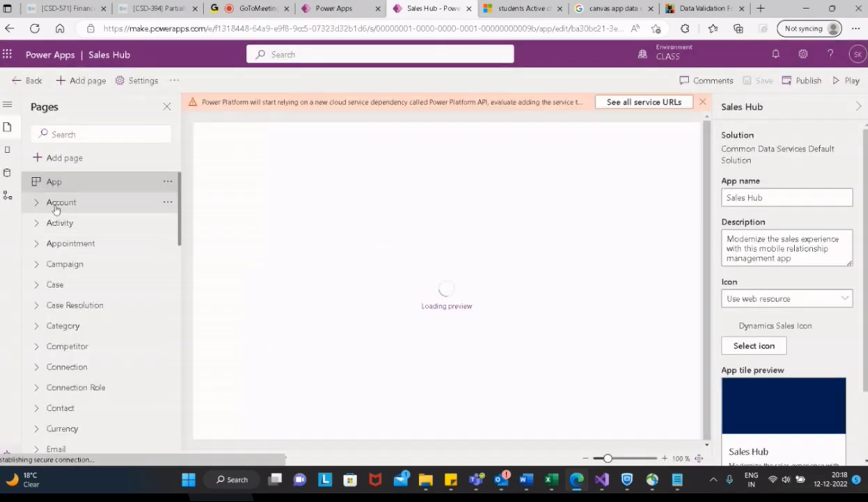
{"action": "left_click", "coordinate": [56, 206]}
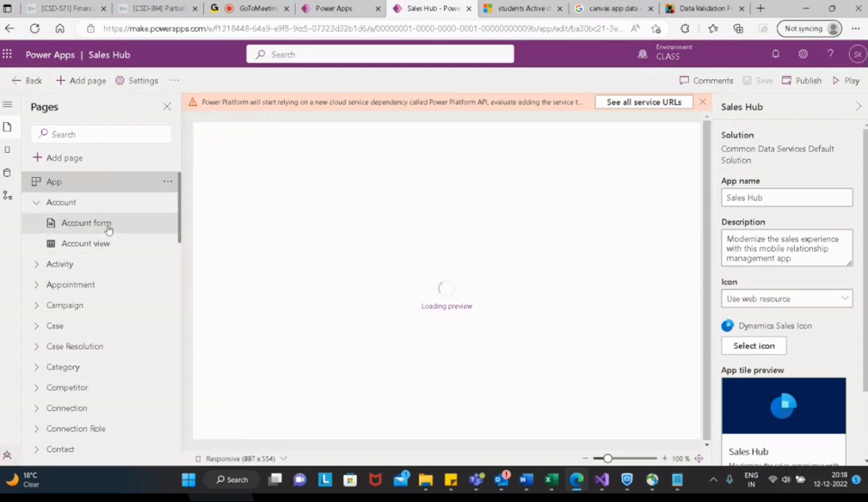
Step: Select the Account form page and view the content choices for a new page without adding one
{"action": "left_click", "coordinate": [108, 224]}
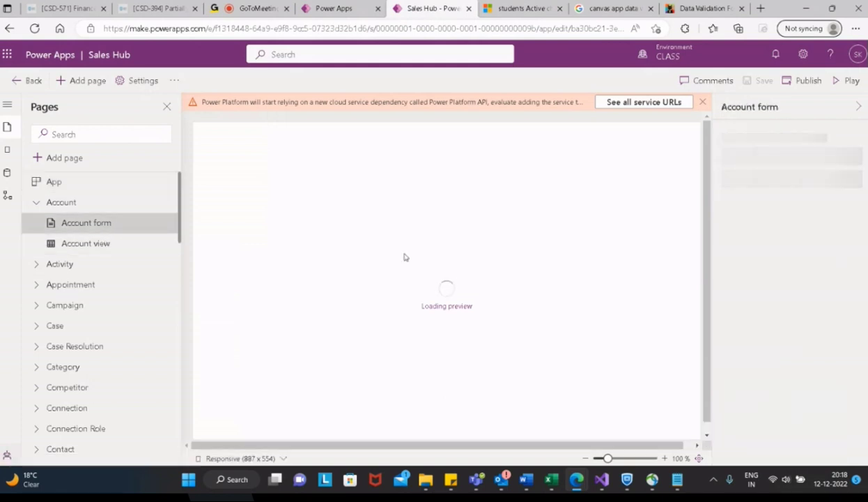
{"action": "left_click", "coordinate": [68, 164]}
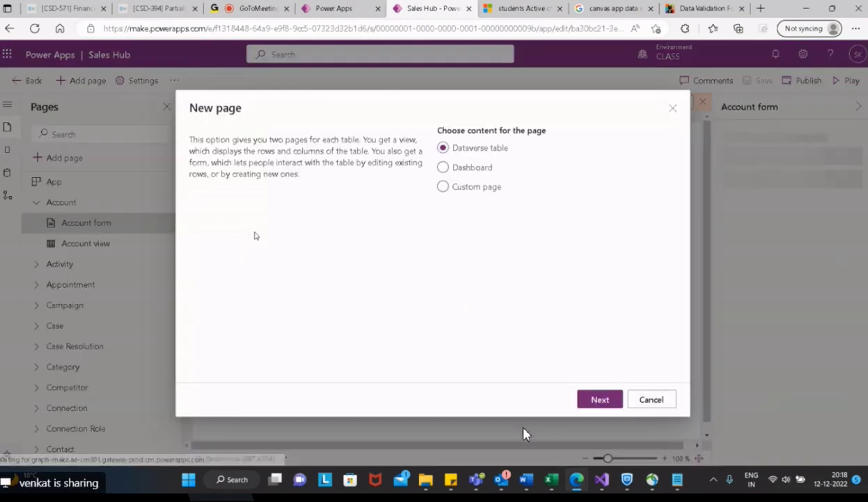
{"action": "left_click", "coordinate": [653, 400]}
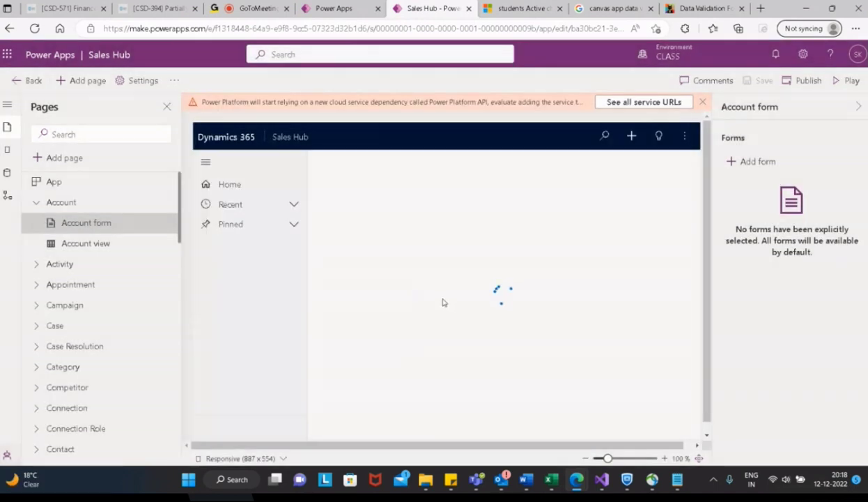
Step: Look through all record types offered for quick creation in the Sales Hub app preview
{"action": "left_click", "coordinate": [632, 137]}
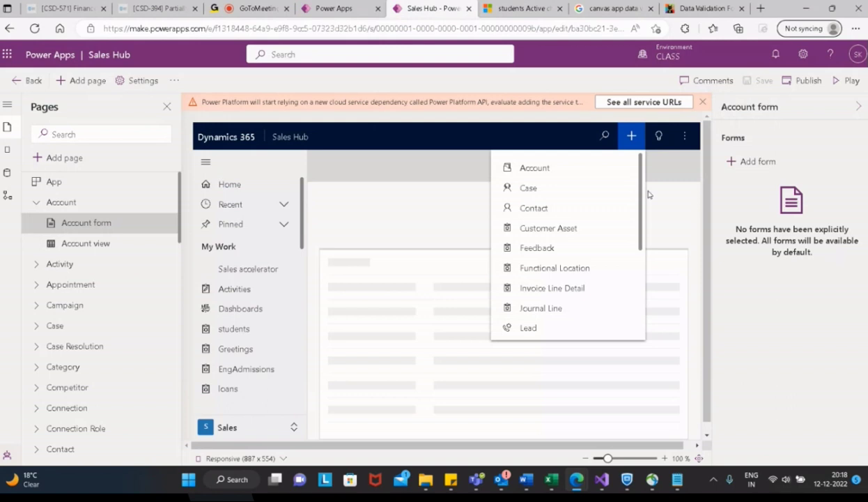
{"action": "scroll", "coordinate": [626, 248], "scroll_direction": "down", "scroll_amount": 3}
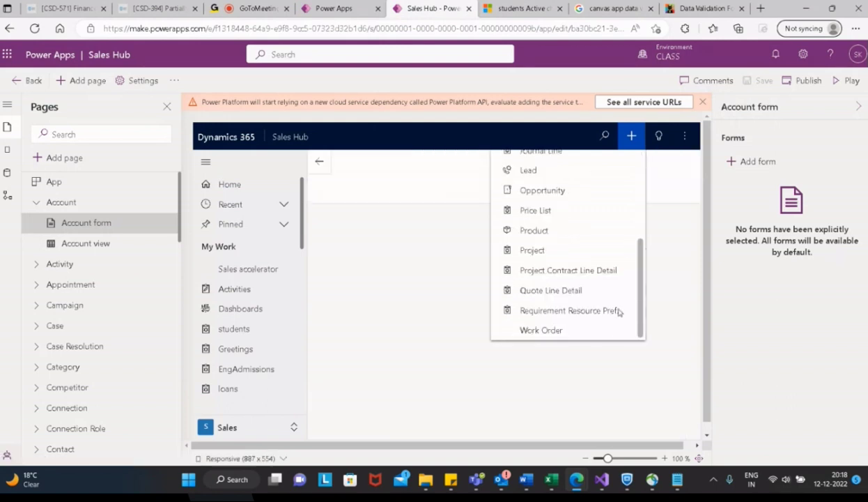
{"action": "scroll", "coordinate": [618, 312], "scroll_direction": "up", "scroll_amount": 5}
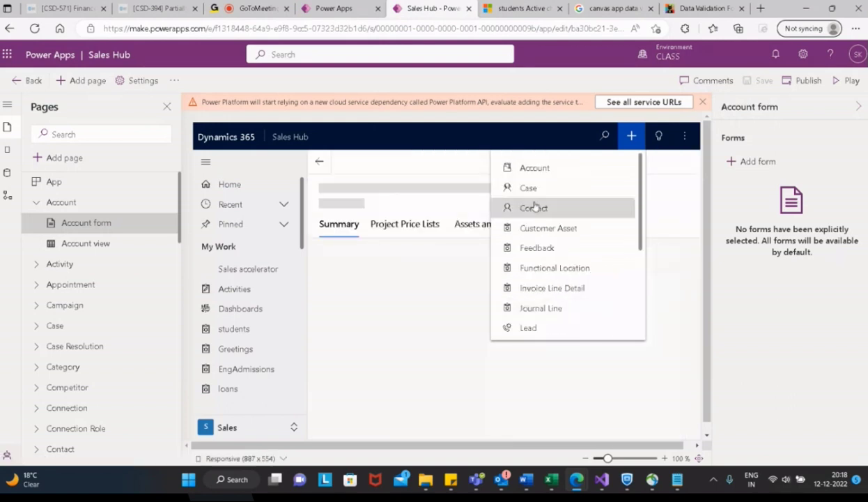
{"action": "scroll", "coordinate": [569, 200], "scroll_direction": "down", "scroll_amount": 2}
{"action": "scroll", "coordinate": [569, 201], "scroll_direction": "down", "scroll_amount": 5}
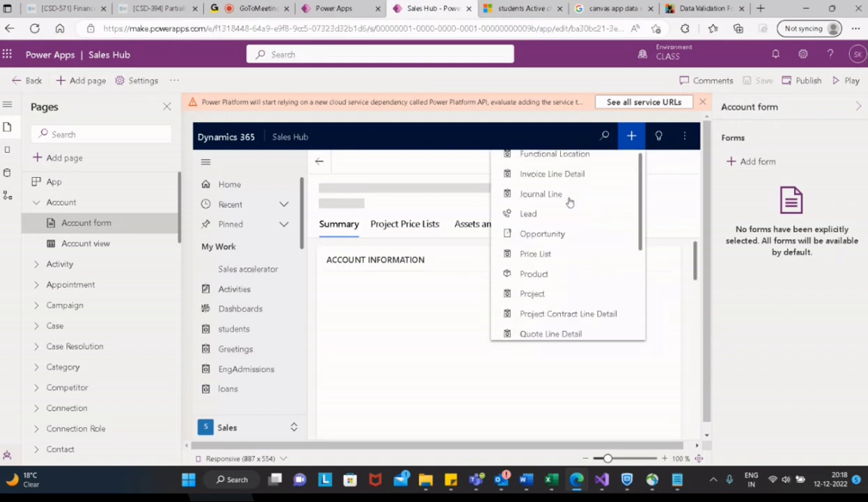
Step: View the app's business process flows and data, and return to its pages
{"action": "left_click", "coordinate": [7, 195]}
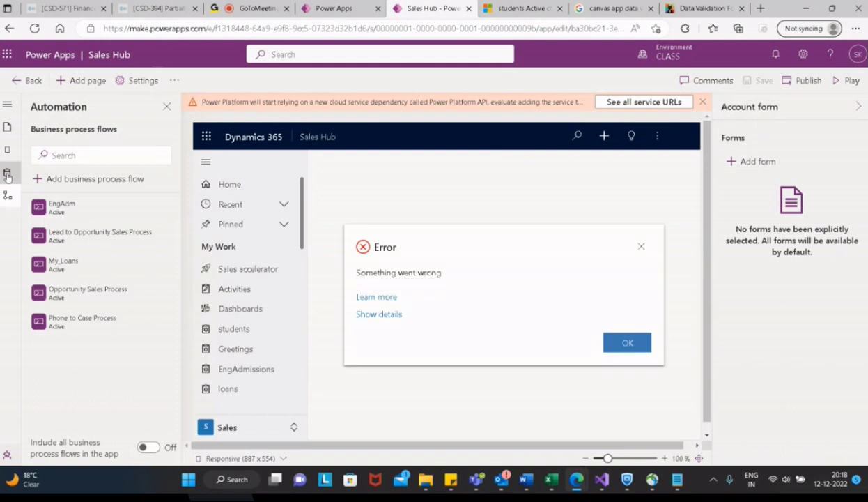
{"action": "left_click", "coordinate": [7, 174]}
{"action": "left_click", "coordinate": [7, 127]}
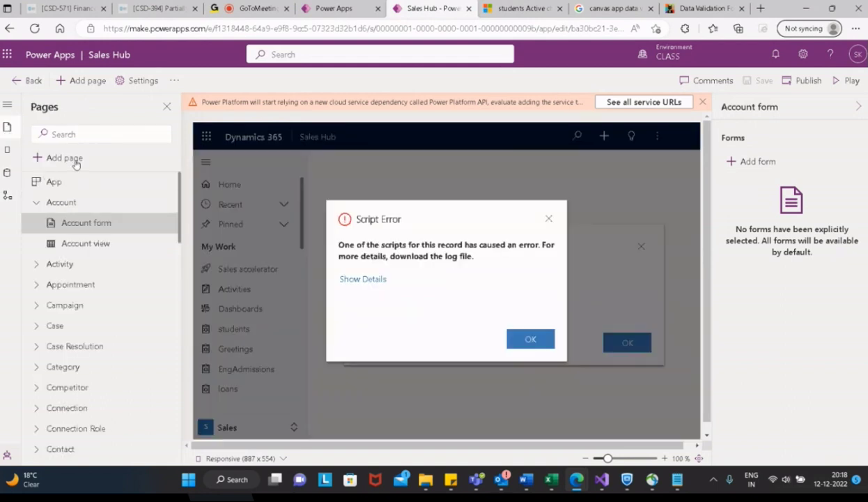
Step: Examine the new page options for creating or reusing a custom page, and cancel without adding one
{"action": "left_click", "coordinate": [59, 158]}
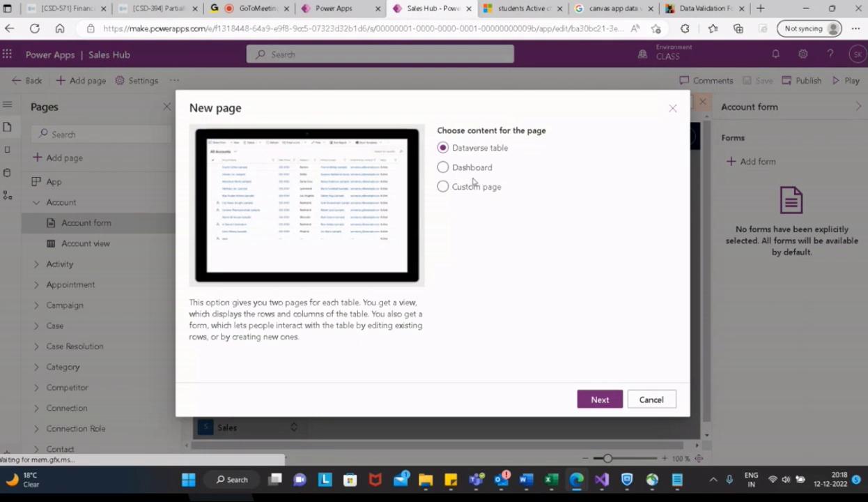
{"action": "left_click", "coordinate": [451, 171]}
{"action": "left_click", "coordinate": [444, 188]}
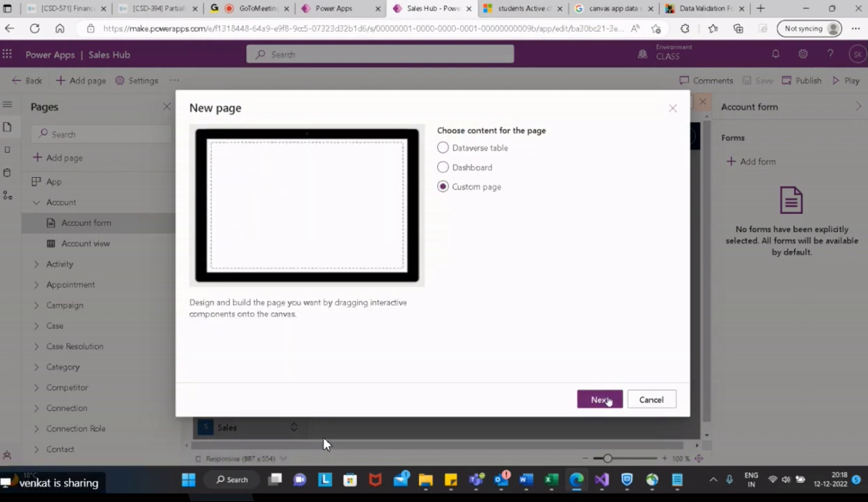
{"action": "left_click", "coordinate": [600, 399]}
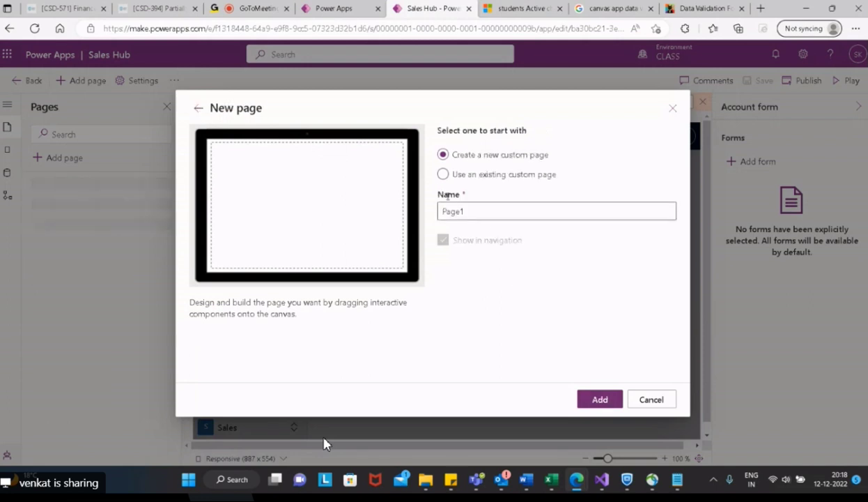
{"action": "left_click", "coordinate": [444, 174]}
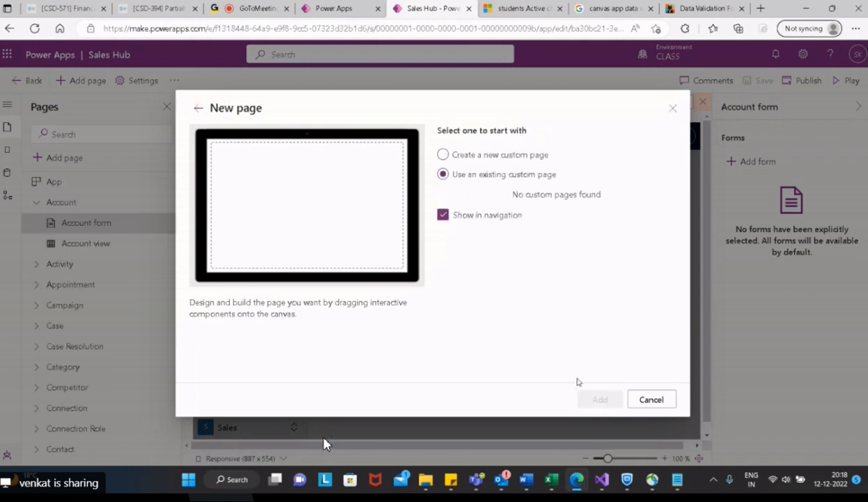
{"action": "left_click", "coordinate": [441, 154]}
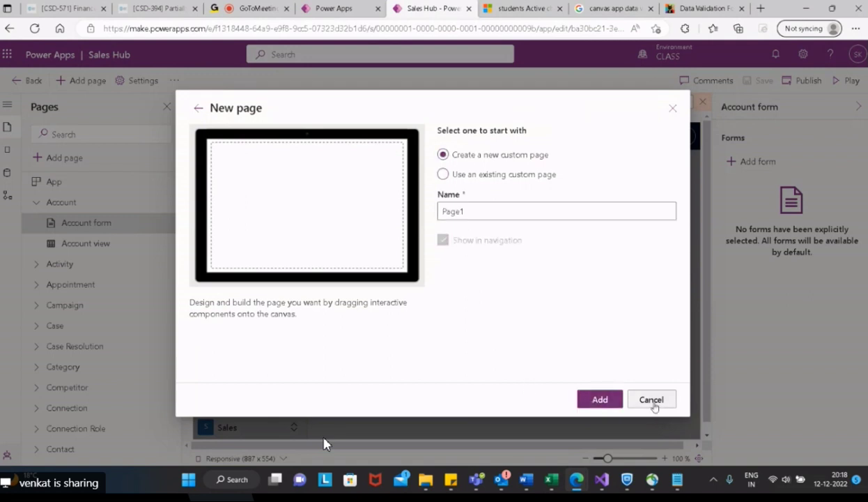
{"action": "left_click", "coordinate": [651, 409]}
Step: Dismiss the script error and general error dialogs in the app preview
{"action": "left_click", "coordinate": [529, 340]}
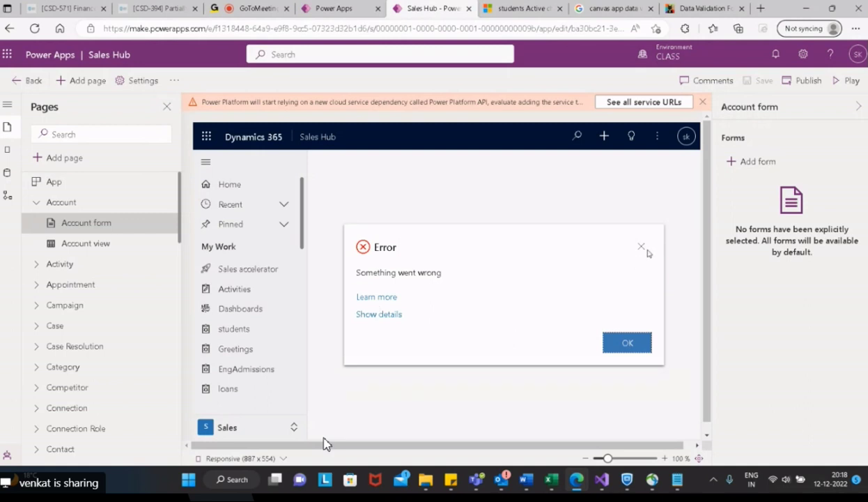
{"action": "left_click", "coordinate": [618, 343]}
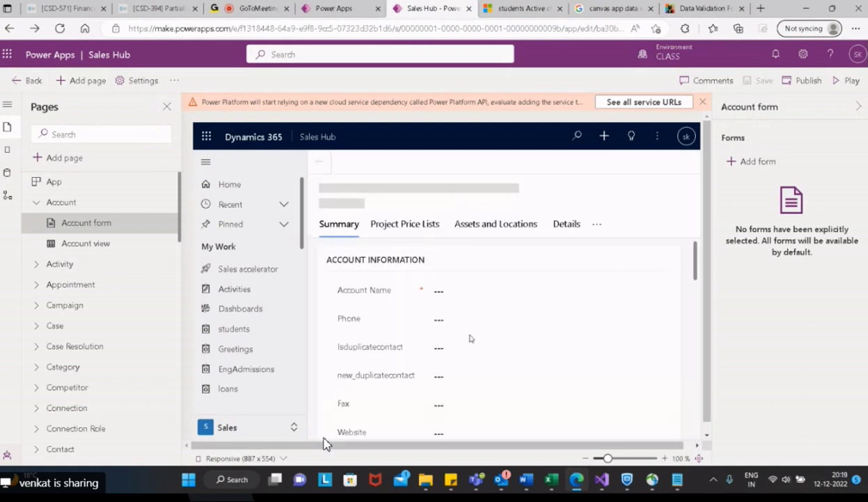
{"action": "left_click", "coordinate": [504, 336]}
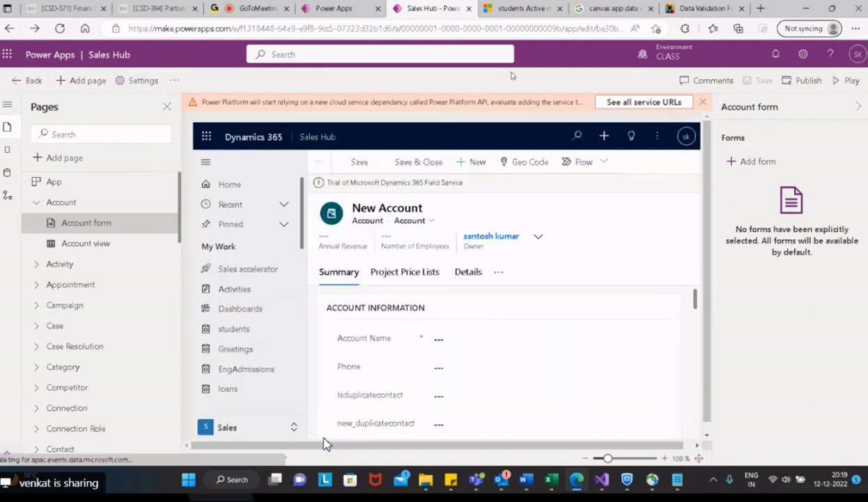
Step: Switch to the canvas app data validation search page and load the Google home page there
{"action": "left_click", "coordinate": [612, 9]}
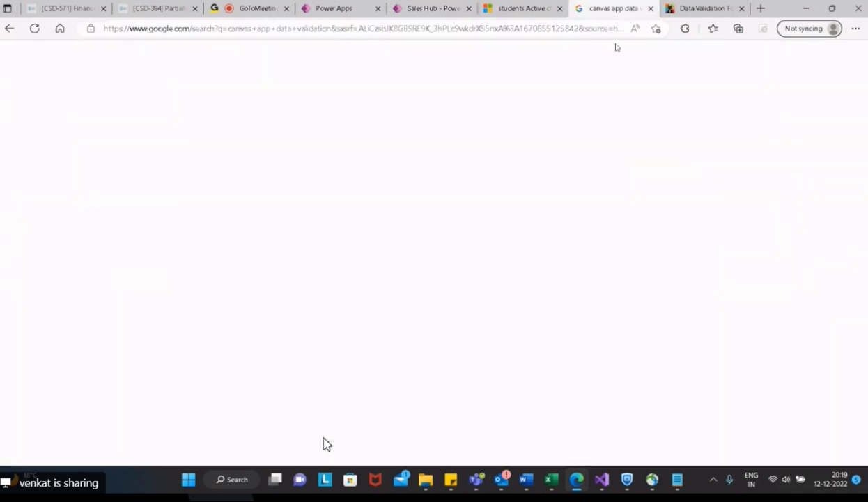
{"action": "left_click", "coordinate": [584, 28]}
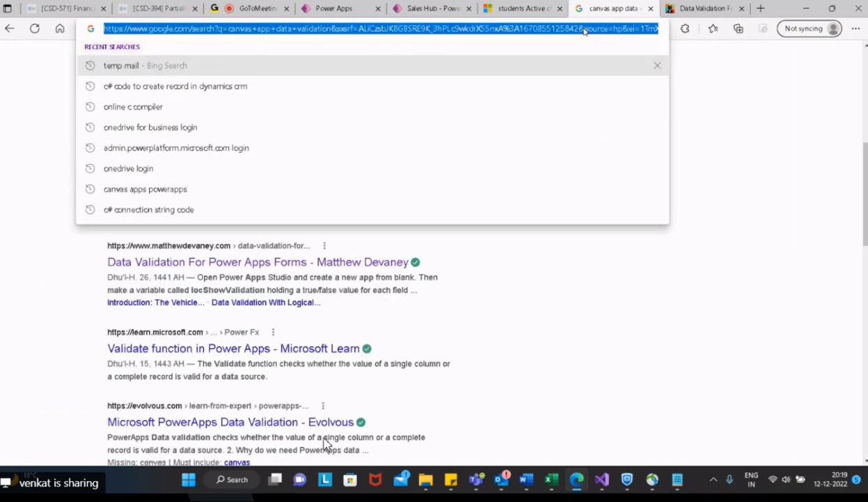
{"action": "type", "text": "goo"}
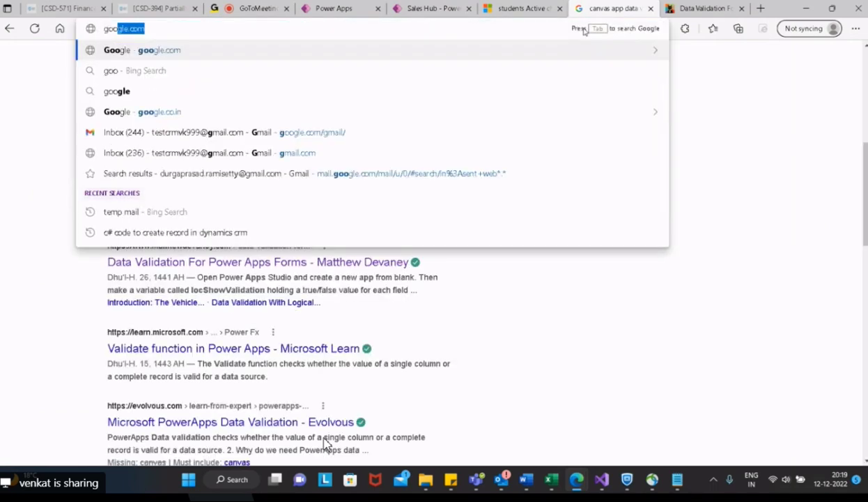
{"action": "type", "text": "gle"}
{"action": "key", "text": "Return"}
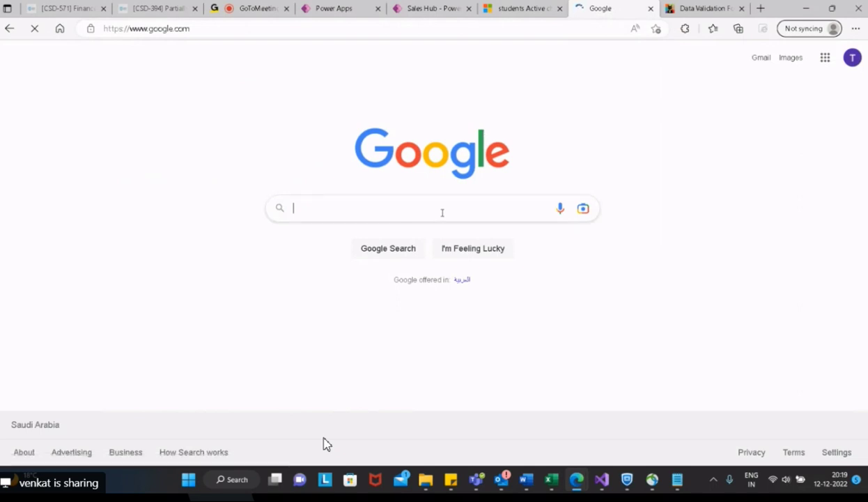
Step: Search Google for "how to add custom quick form to dynamics 365 sales app"
{"action": "type", "text": "how to add "}
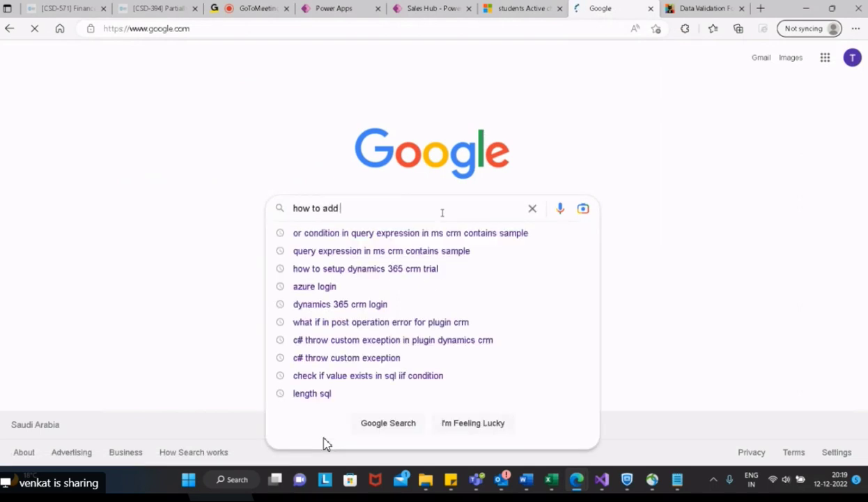
{"action": "type", "text": "quic"}
{"action": "key", "text": "BackSpace"}
{"action": "type", "text": "cu"}
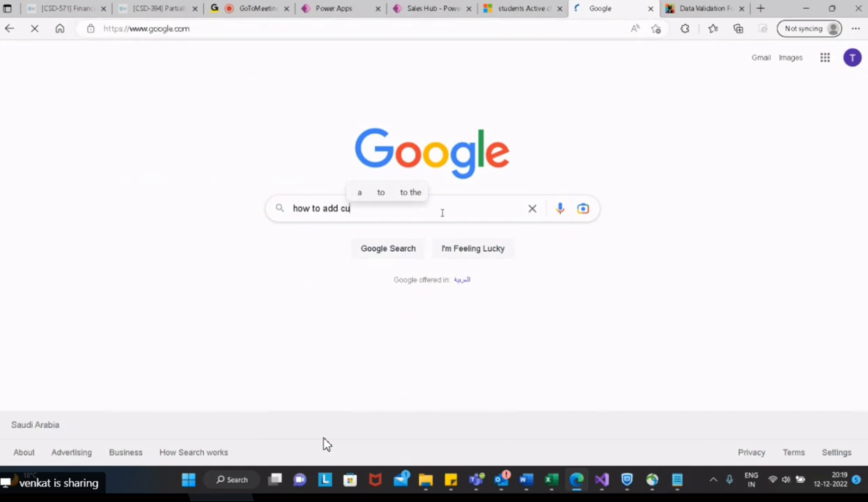
{"action": "type", "text": "stom quick "}
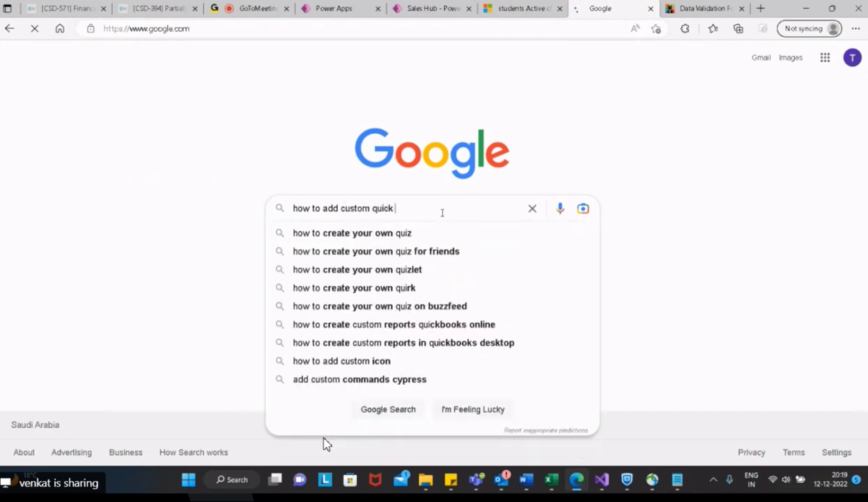
{"action": "type", "text": "form to"}
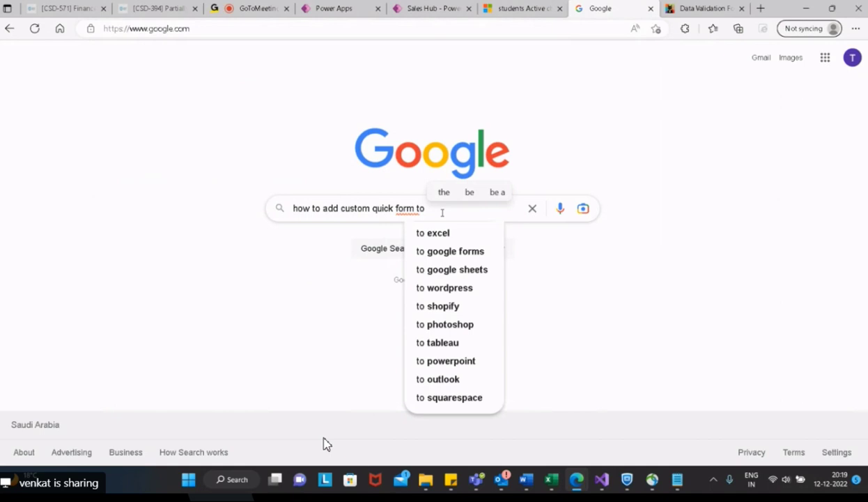
{"action": "type", "text": " dynami"}
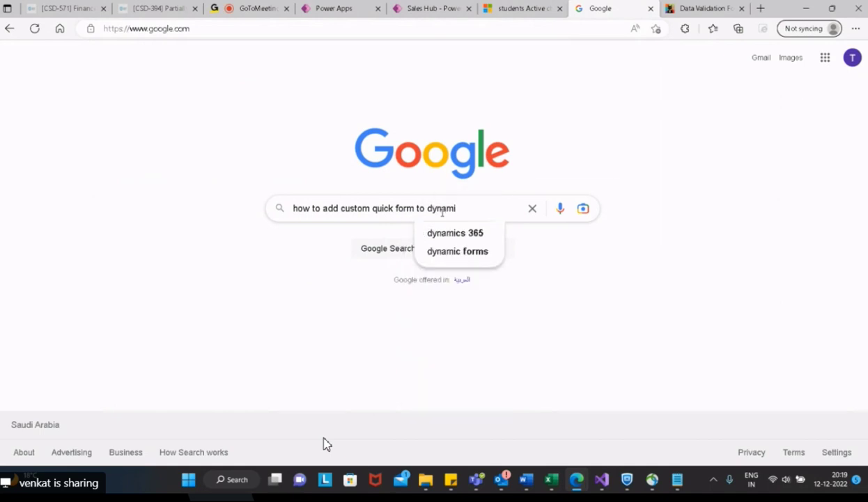
{"action": "type", "text": "cs 365 s"}
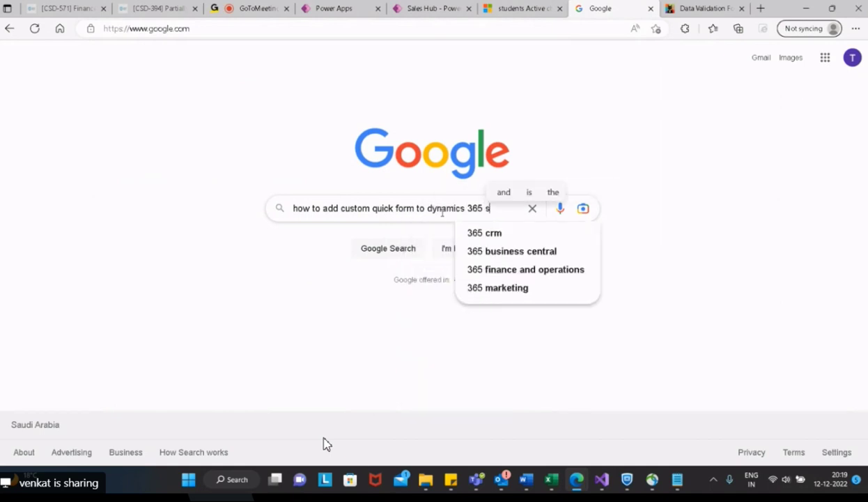
{"action": "type", "text": "ales app"}
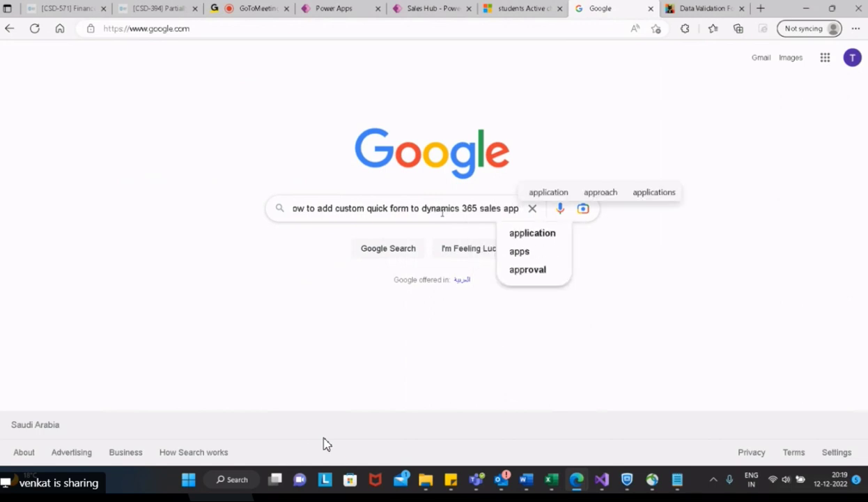
{"action": "key", "text": "Return"}
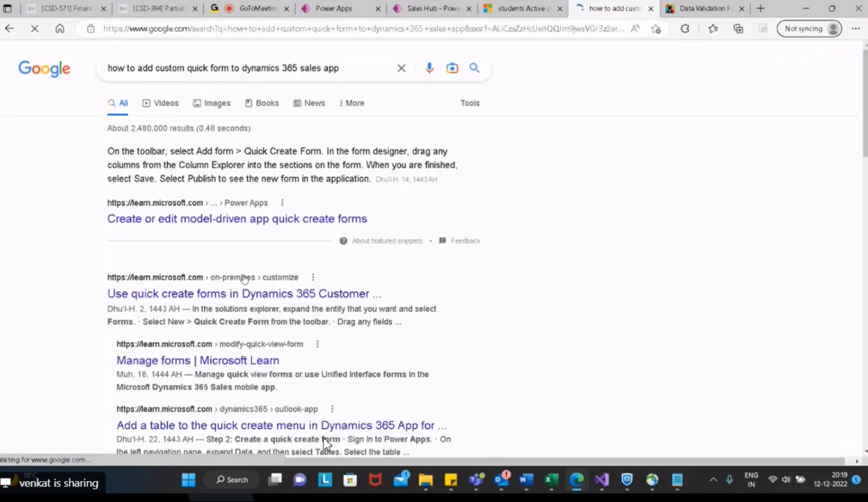
Step: Open the "Create or edit model-driven app quick create forms" article in a separate browser page and switch to it
{"action": "right_click", "coordinate": [322, 223]}
{"action": "left_click", "coordinate": [387, 228]}
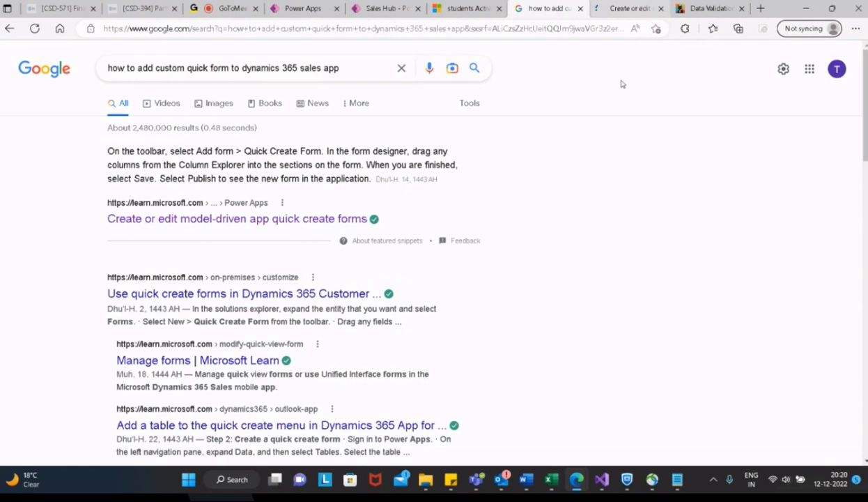
{"action": "key", "text": "ctrl+Tab"}
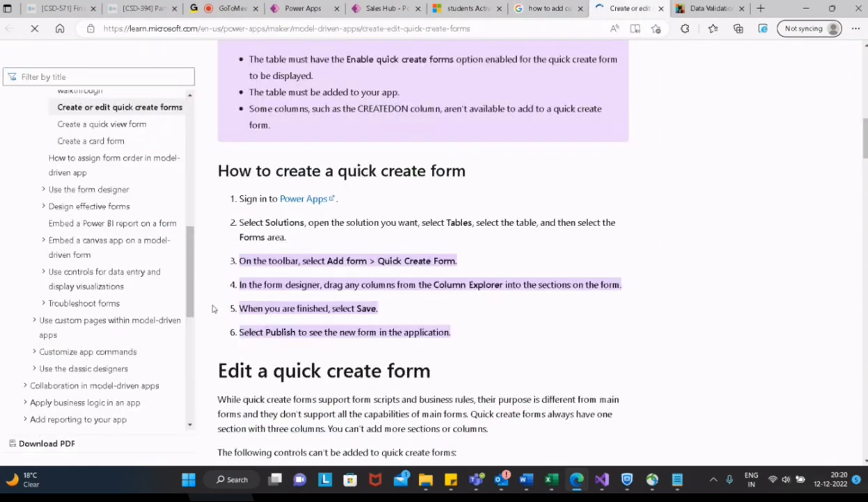
Step: Read the article's instructions on creating, editing and enabling quick create forms, marking the Add form > Quick Create Form and Column Explorer passages
{"action": "scroll", "coordinate": [383, 278], "scroll_direction": "down", "scroll_amount": 1}
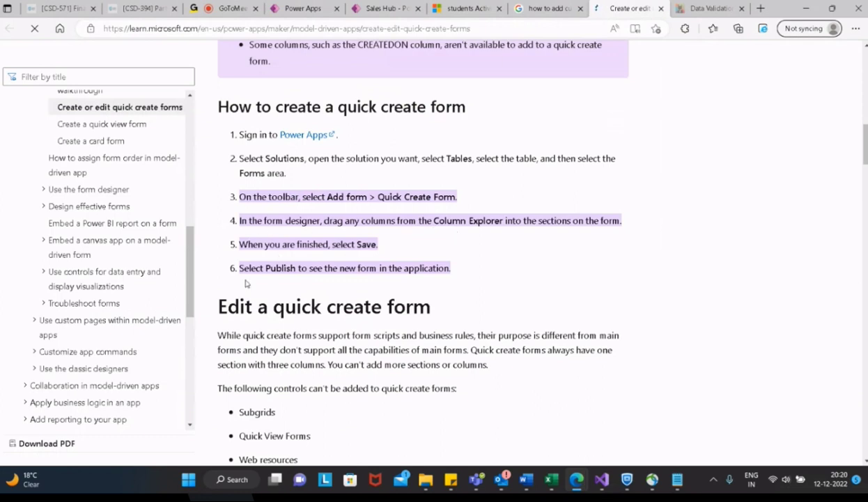
{"action": "left_click_drag", "start_coordinate": [327, 197], "coordinate": [458, 197]}
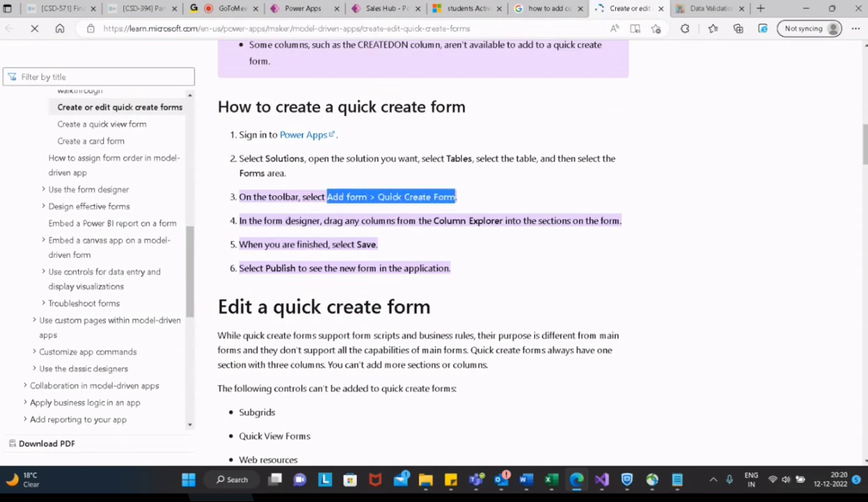
{"action": "left_click_drag", "start_coordinate": [433, 220], "coordinate": [507, 220]}
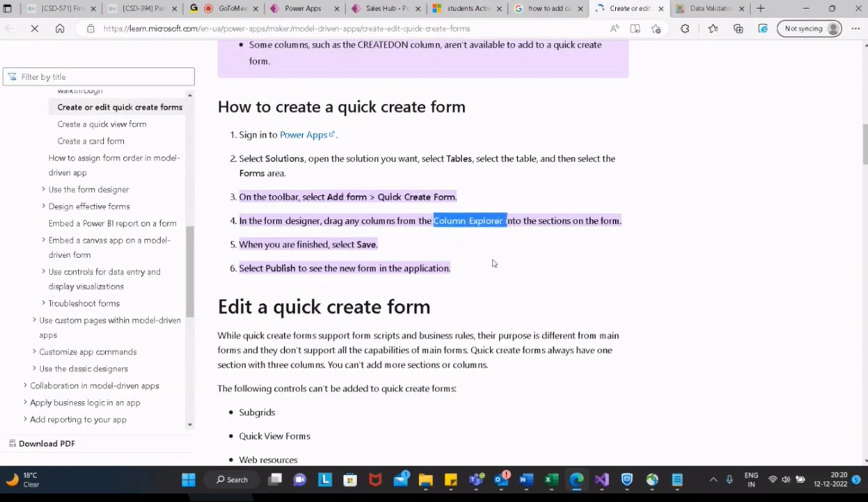
{"action": "scroll", "coordinate": [493, 263], "scroll_direction": "down", "scroll_amount": 2}
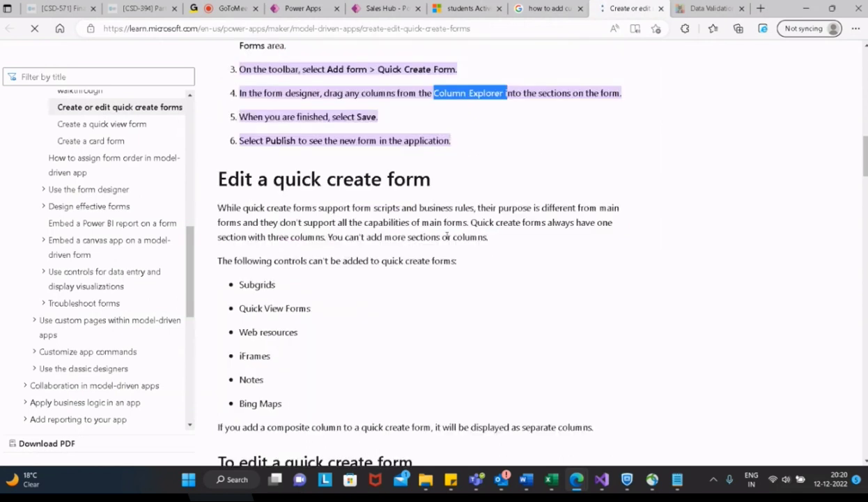
{"action": "scroll", "coordinate": [494, 248], "scroll_direction": "down", "scroll_amount": 2}
{"action": "scroll", "coordinate": [577, 248], "scroll_direction": "down", "scroll_amount": 3}
{"action": "scroll", "coordinate": [616, 293], "scroll_direction": "down", "scroll_amount": 2}
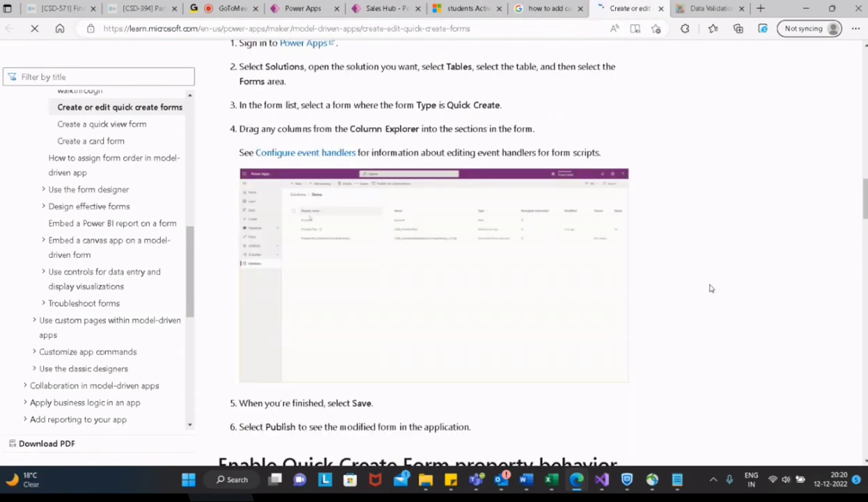
{"action": "scroll", "coordinate": [703, 286], "scroll_direction": "down", "scroll_amount": 4}
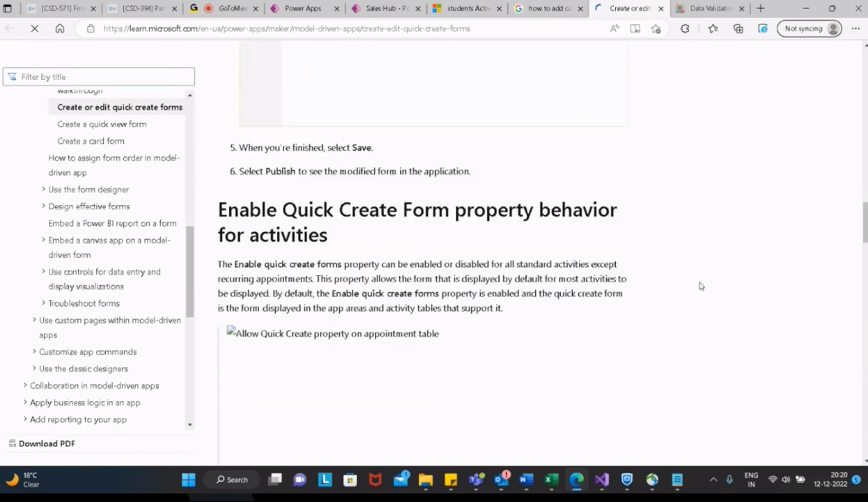
{"action": "scroll", "coordinate": [700, 287], "scroll_direction": "down", "scroll_amount": 10}
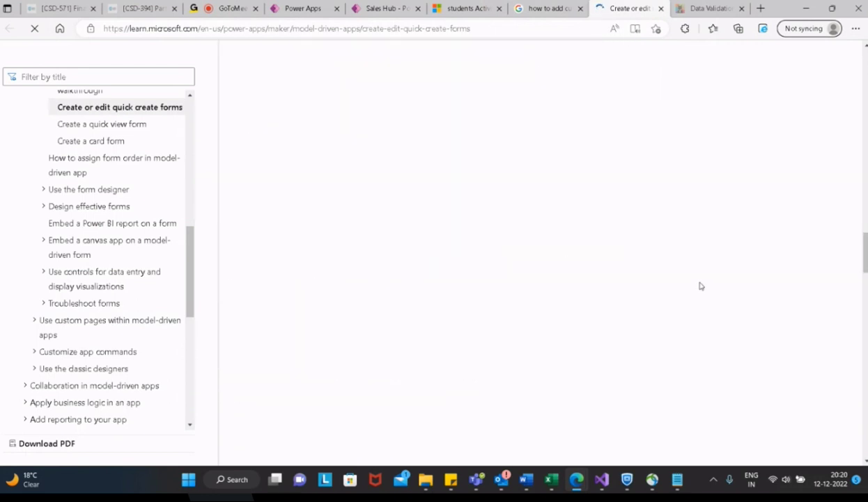